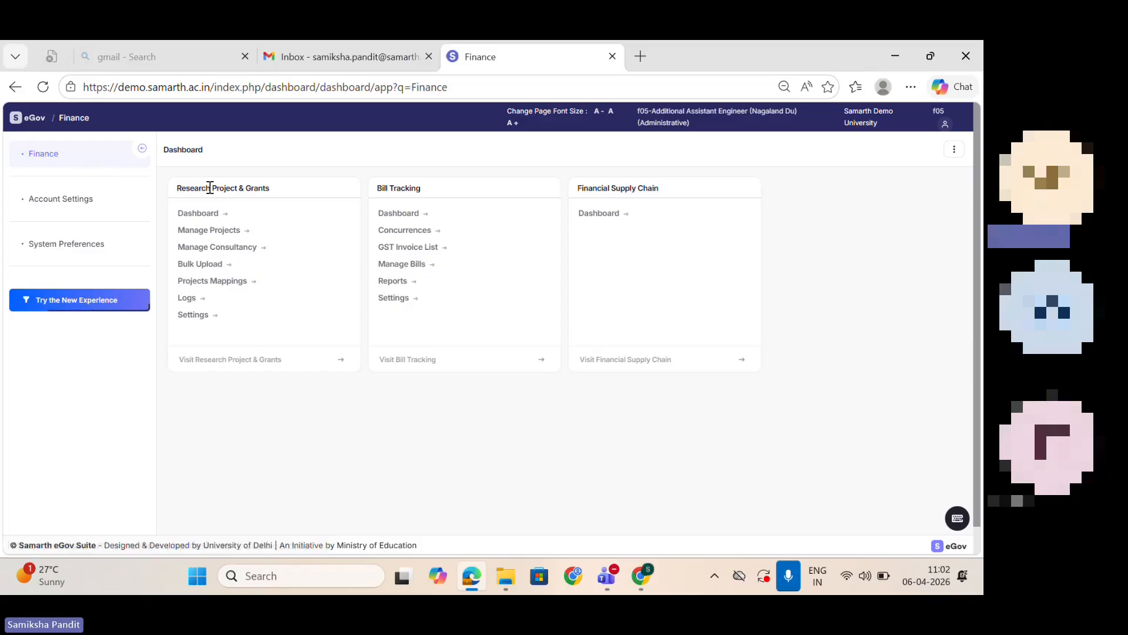
Step: Open the Research Project & Grants dashboard and review the project type distribution, project status chart and summary totals
left_click(203, 217)
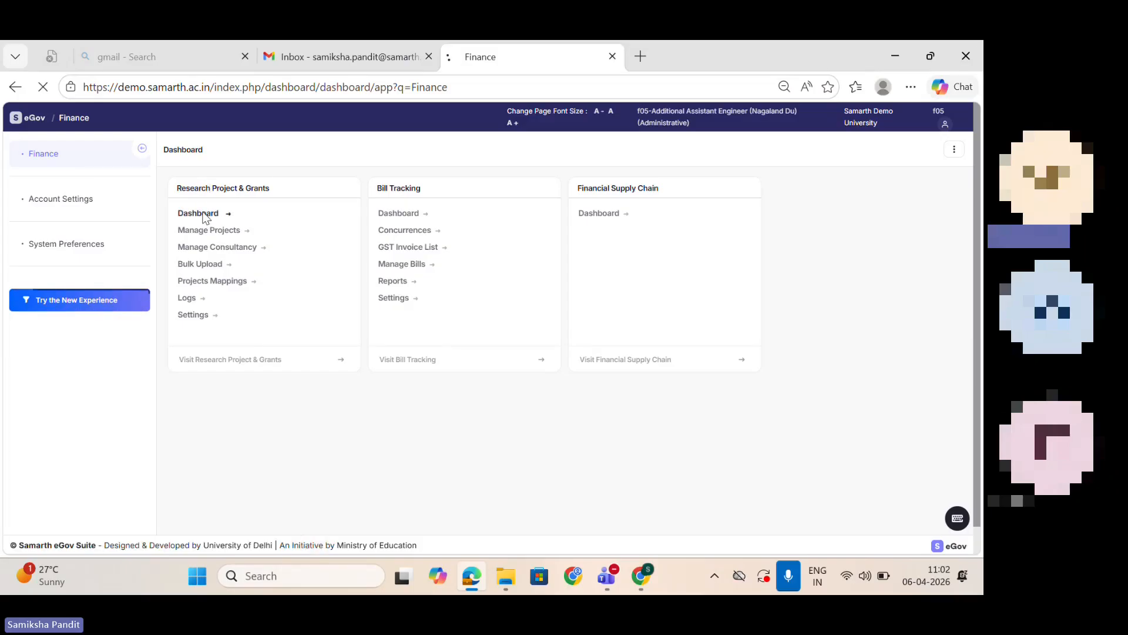
left_click_drag(980, 196, 940, 191)
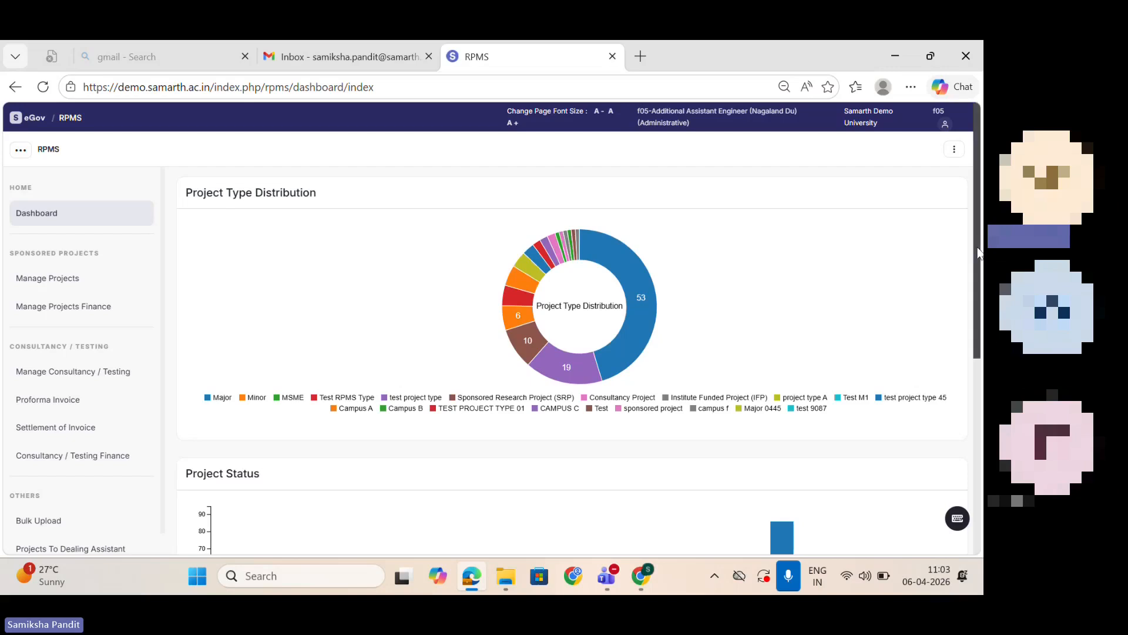
scroll(925, 315, "down", 4)
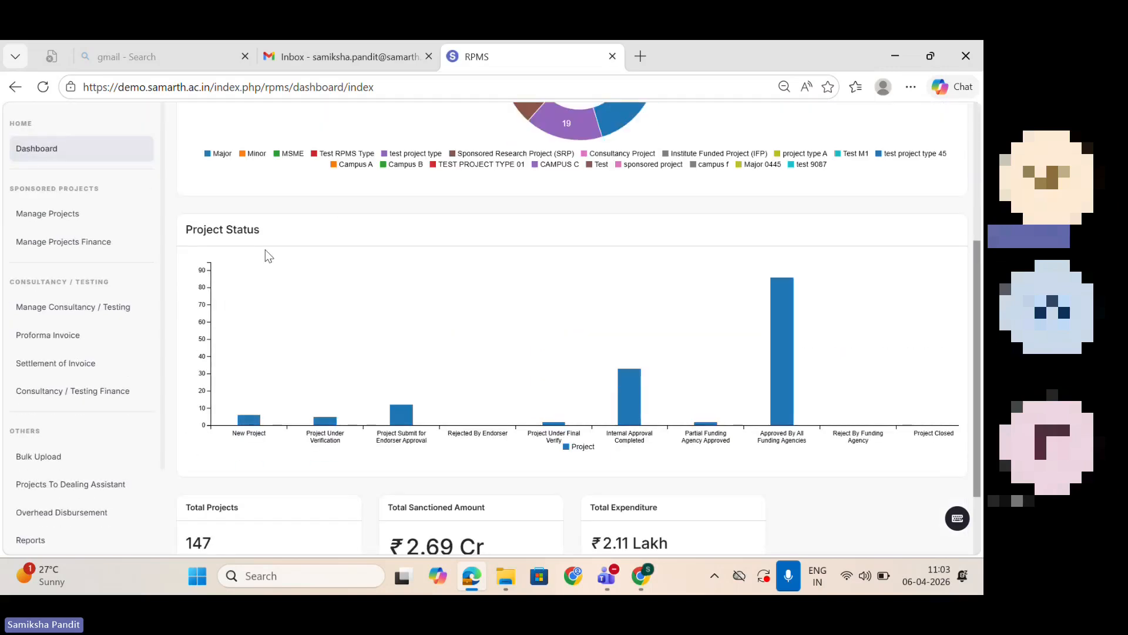
mouse_move(237, 420)
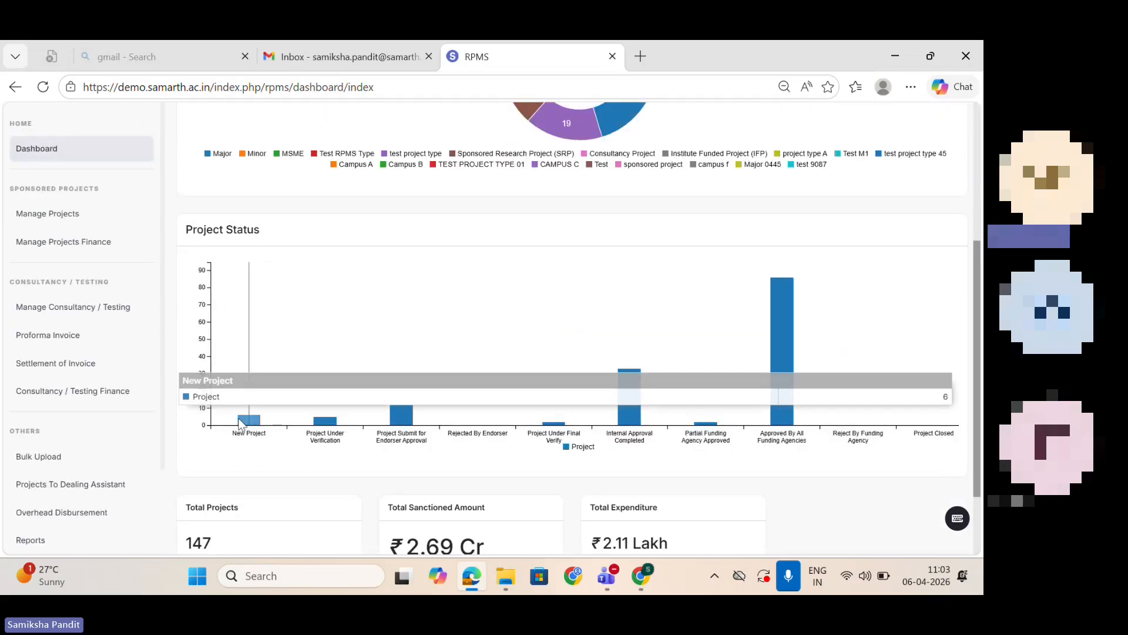
mouse_move(304, 421)
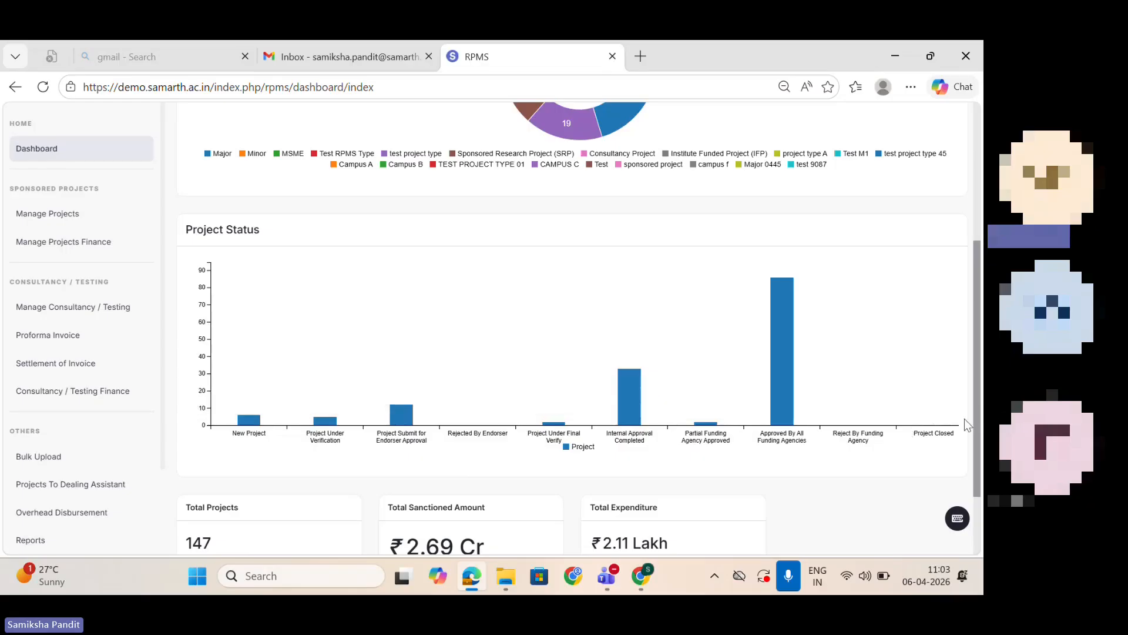
scroll(979, 294, "down", 1)
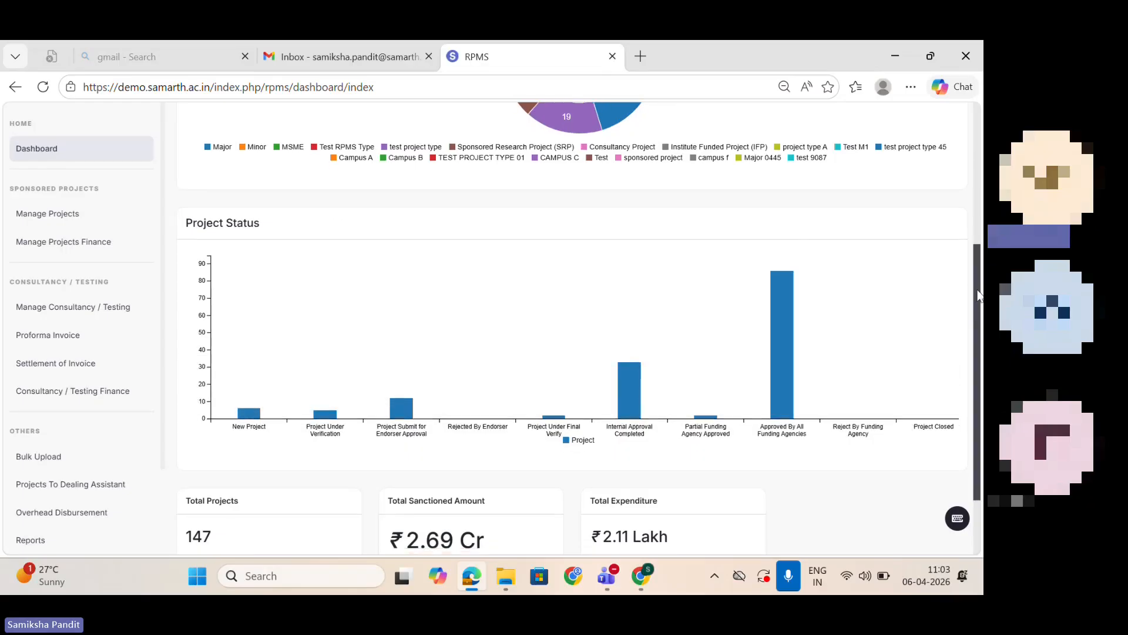
scroll(979, 293, "down", 1)
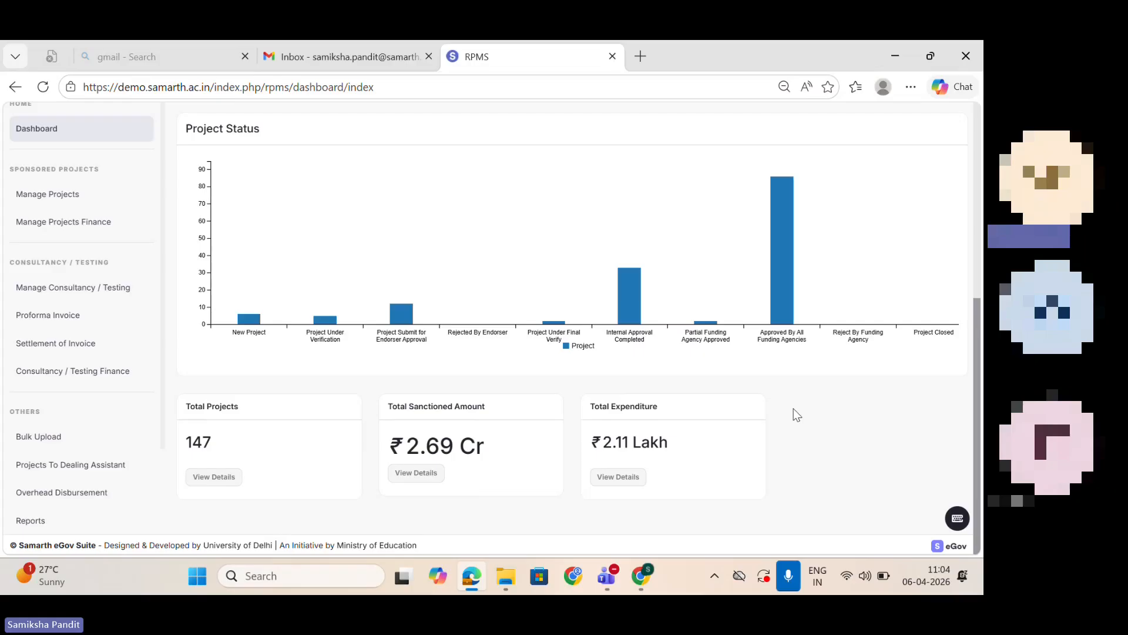
mouse_move(975, 453)
left_mouse_down()
mouse_move(933, 247)
mouse_move(973, 442)
left_mouse_up()
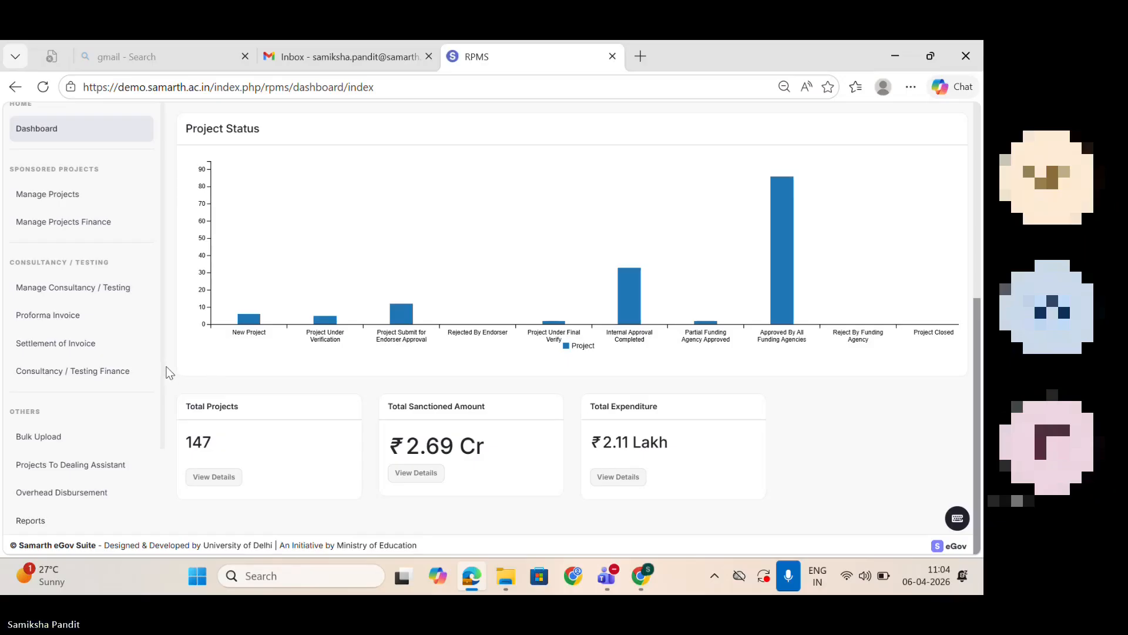
Step: Open the Funding Agencies configuration from the RPMS settings and start on the new agency's name
scroll(163, 365, "down", 2)
left_click(33, 505)
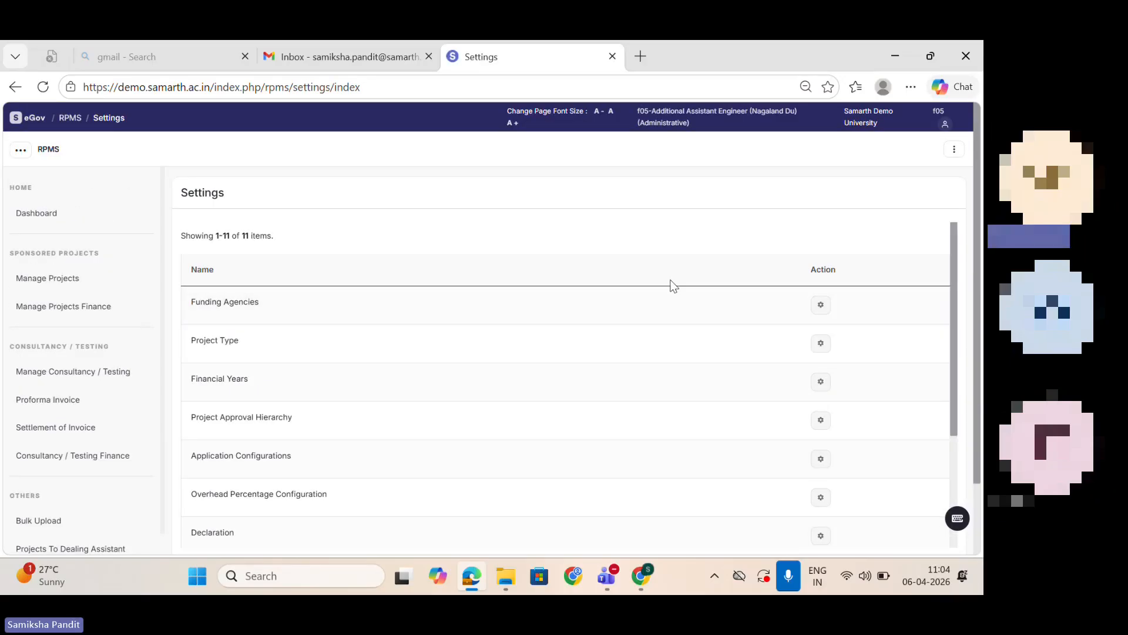
left_click(821, 306)
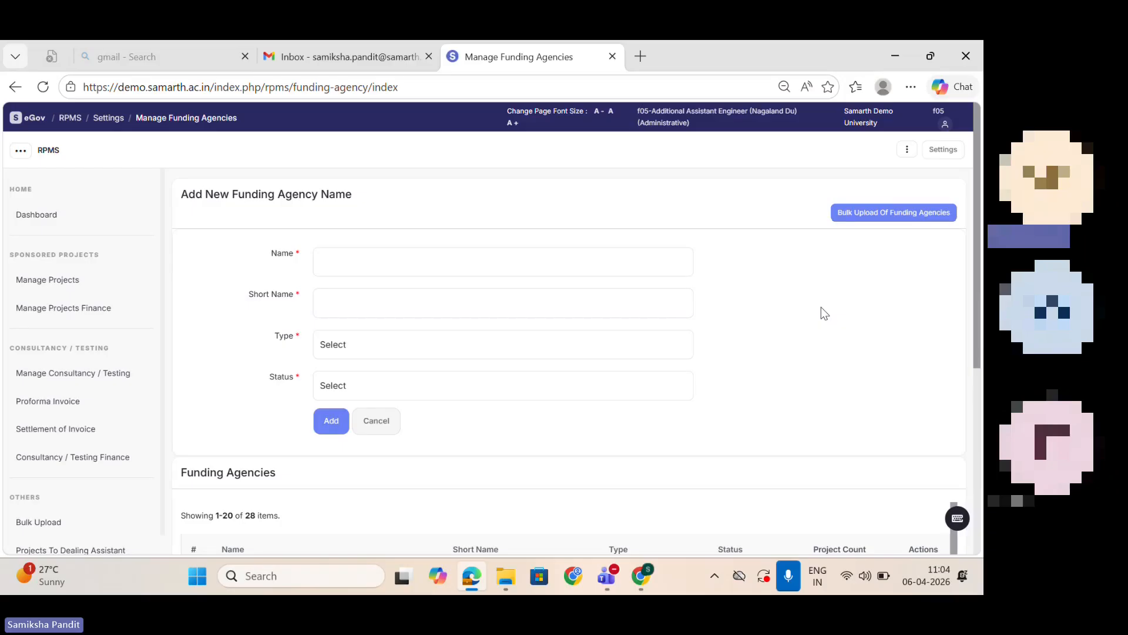
left_click(519, 257)
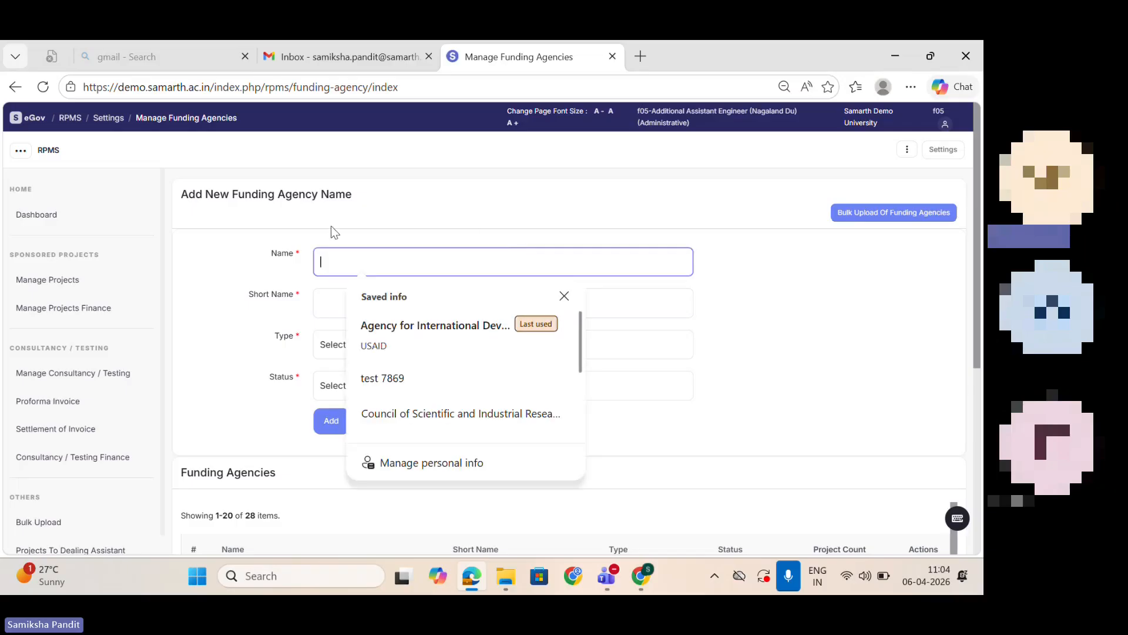
Step: Review the import instructions and upload area for bulk upload of funding agencies, and return to the funding agency form
left_click(916, 216)
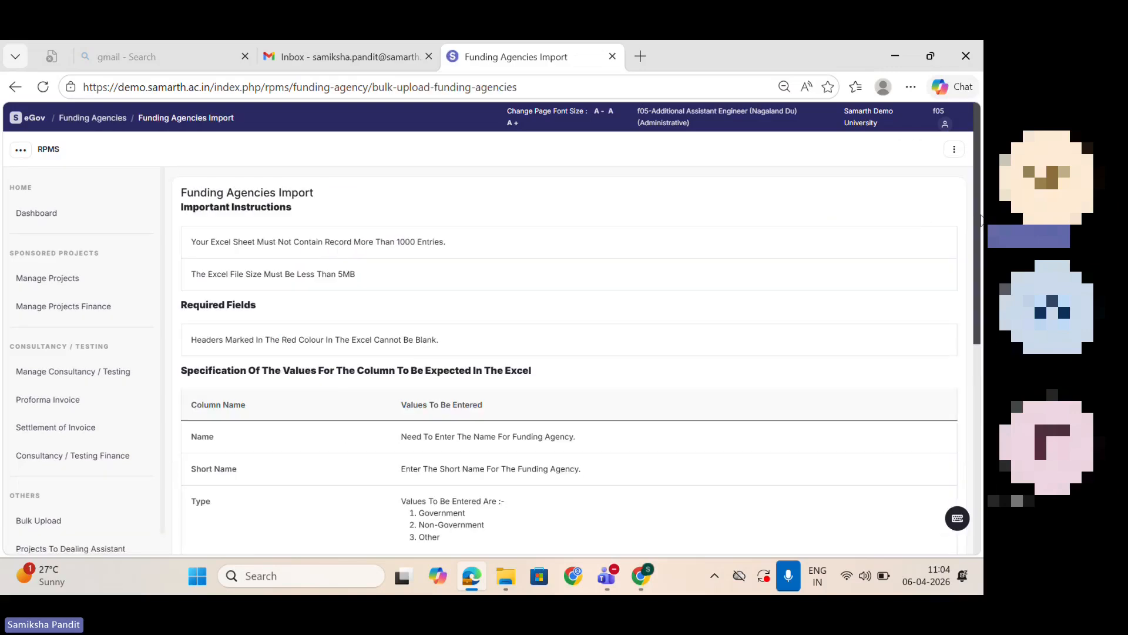
left_click_drag(979, 228, 983, 460)
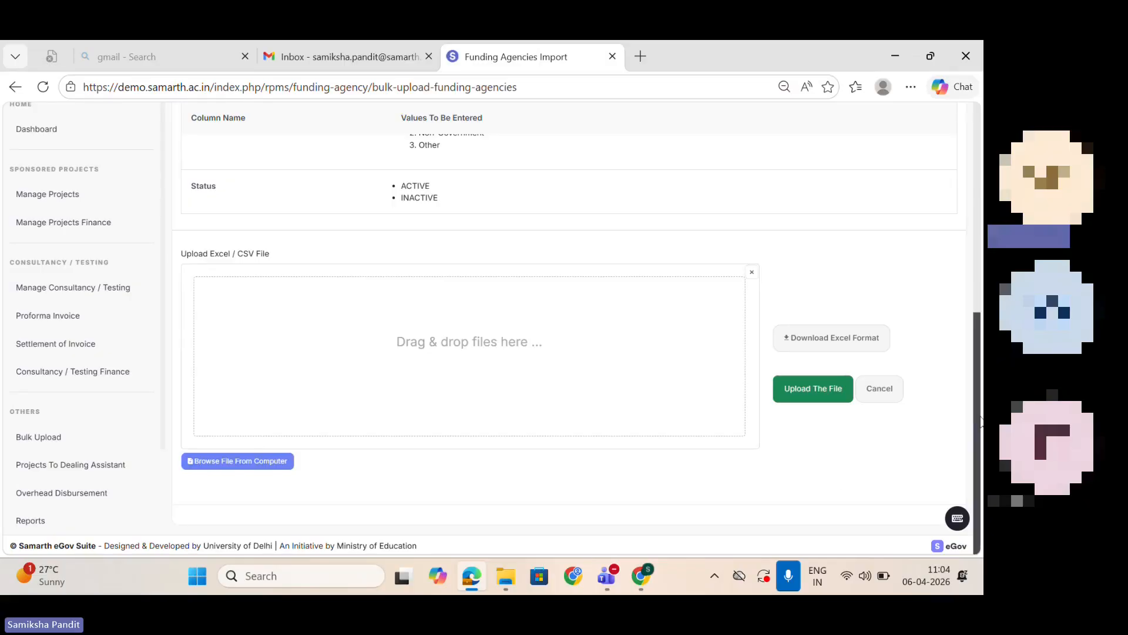
left_click_drag(978, 418, 975, 196)
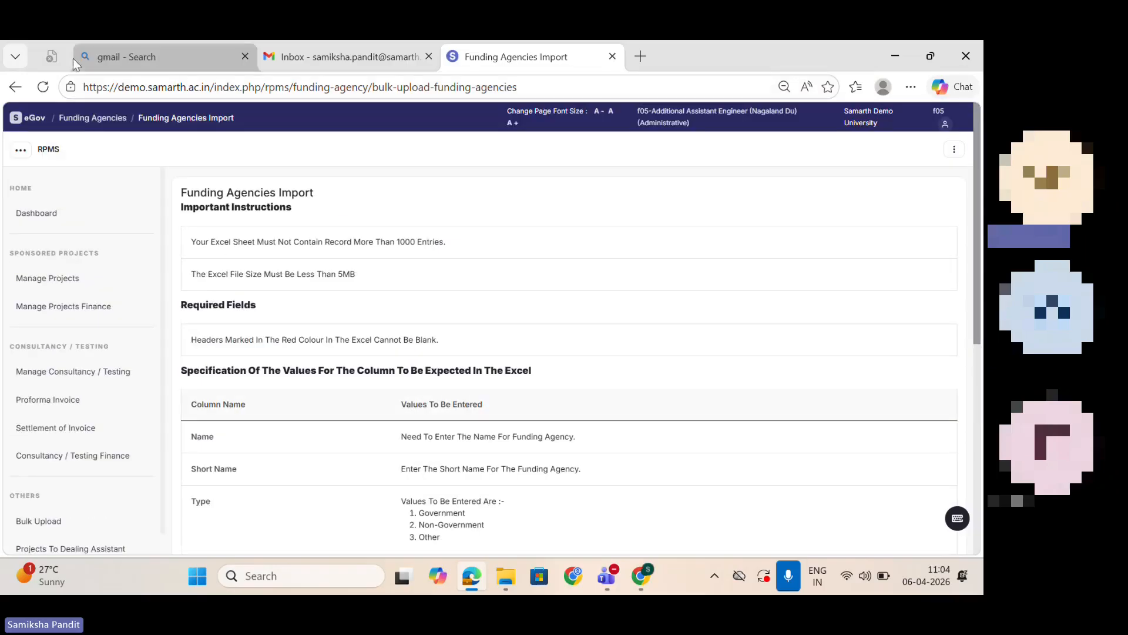
left_click(15, 86)
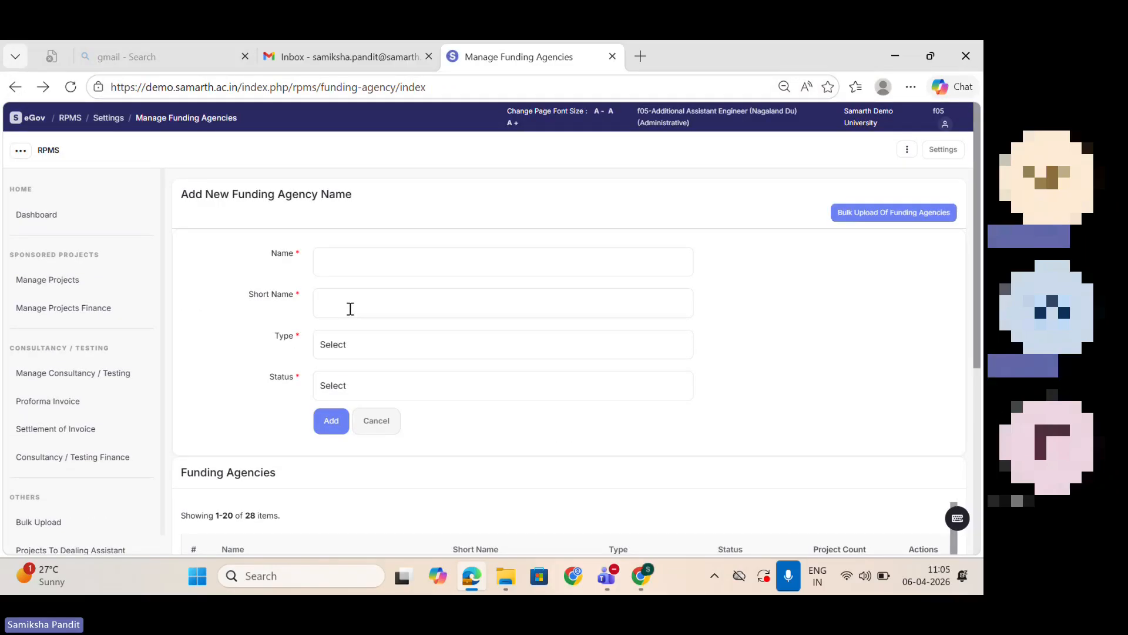
Step: Download the Excel format for bulk upload of funding agencies and open it in Excel with editing enabled
left_click(906, 217)
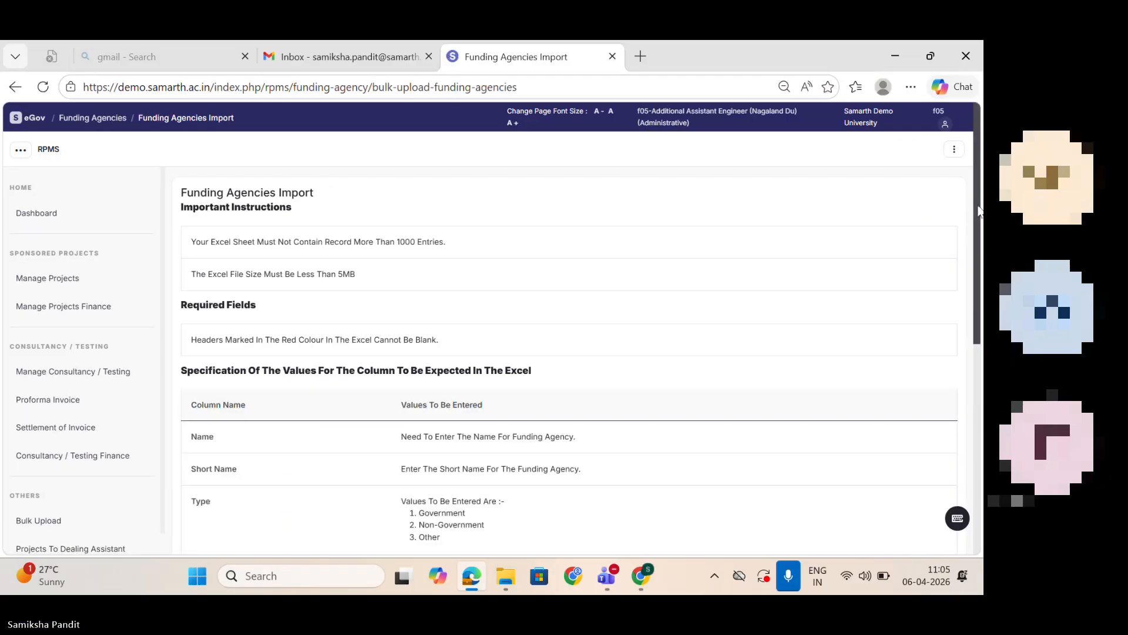
scroll(979, 210, "down", 7)
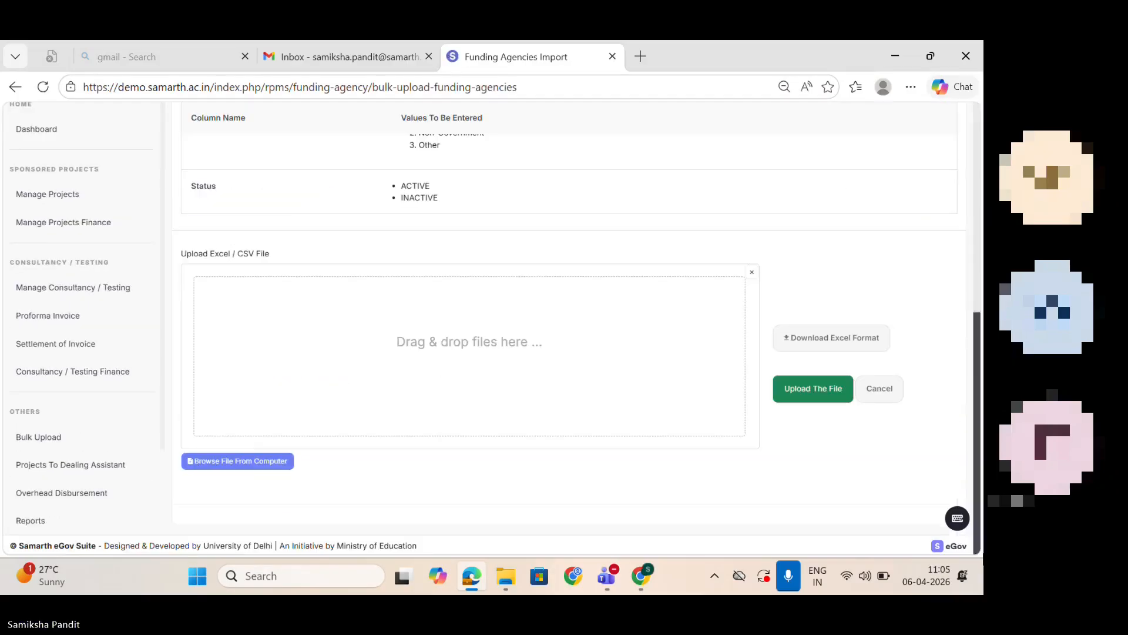
left_click(809, 346)
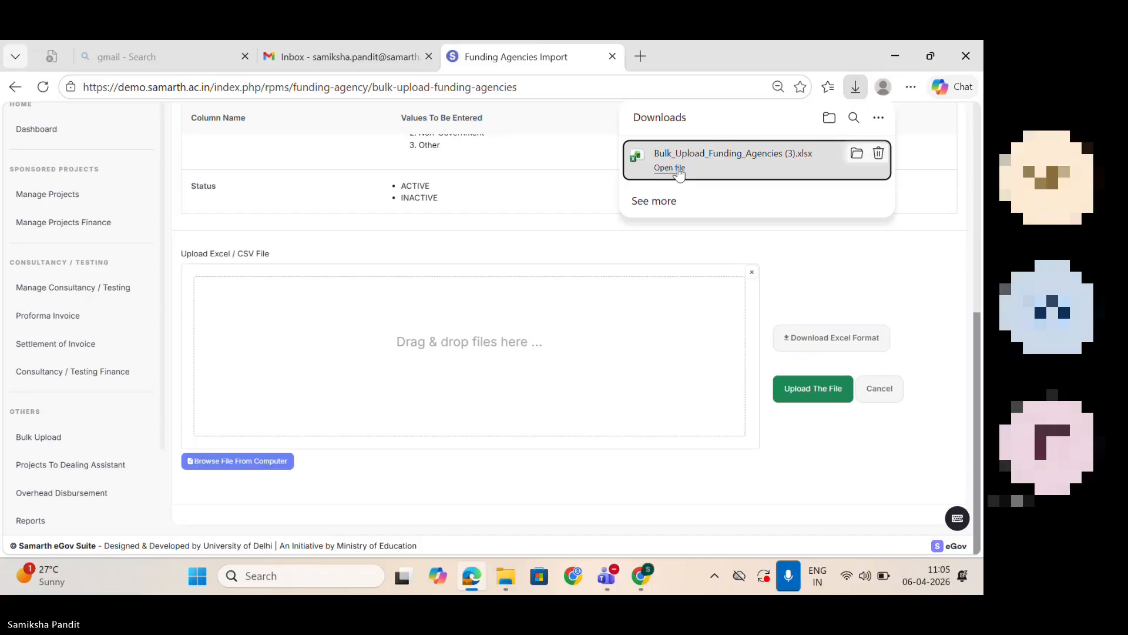
left_click(679, 169)
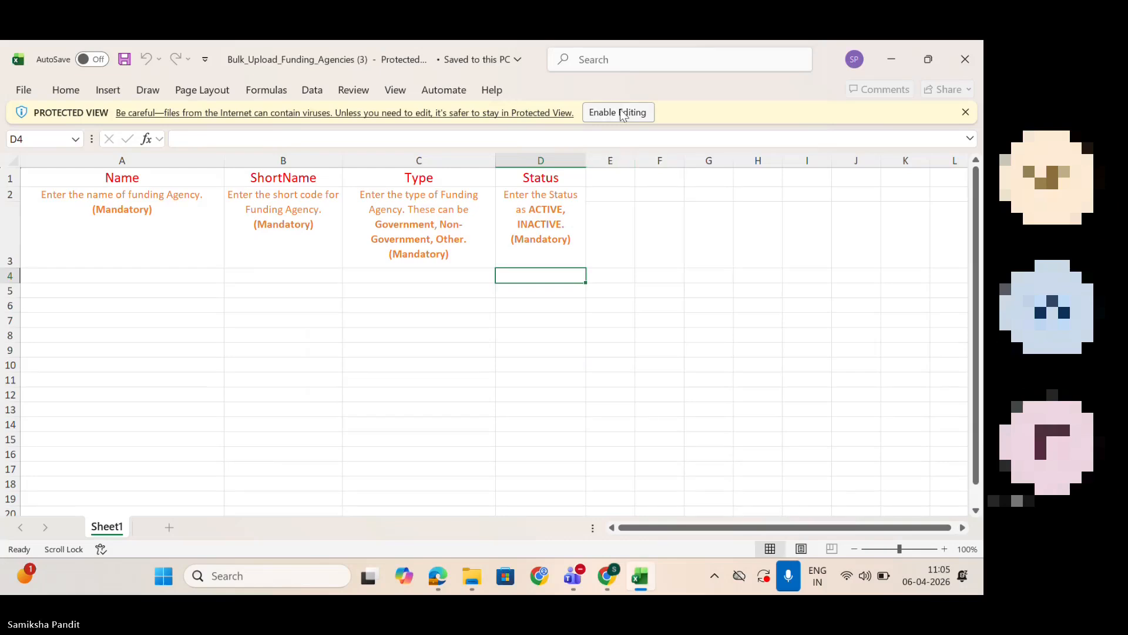
left_click(620, 112)
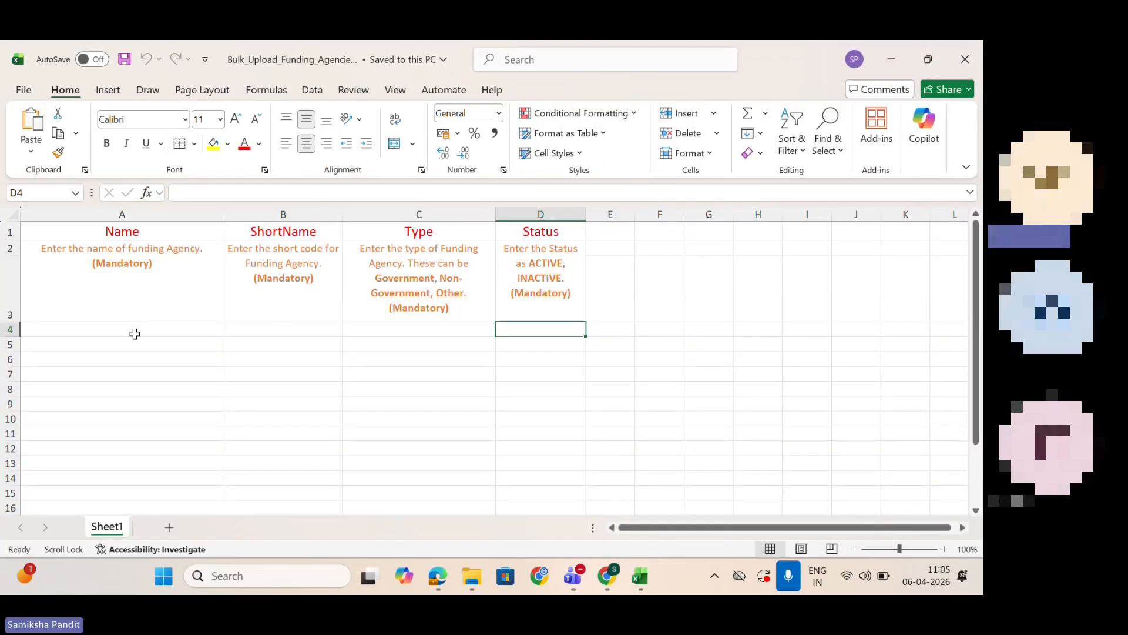
Step: Examine the row 4 entry cells under Name, ShortName, Type and Status in the template, and close the workbook
left_click(119, 331)
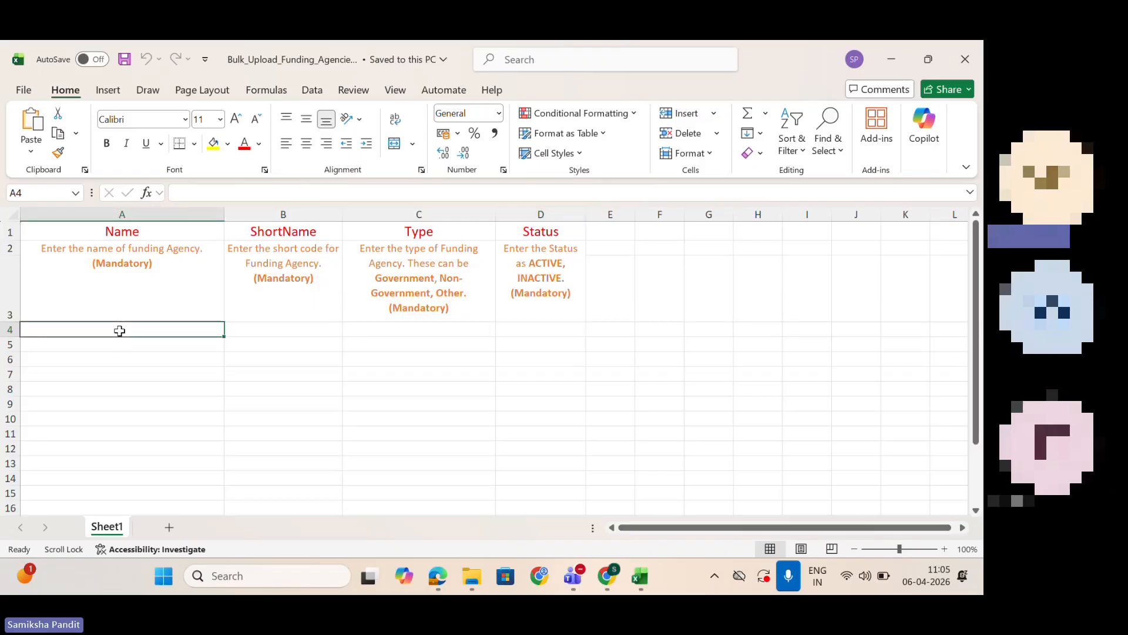
left_click(286, 334)
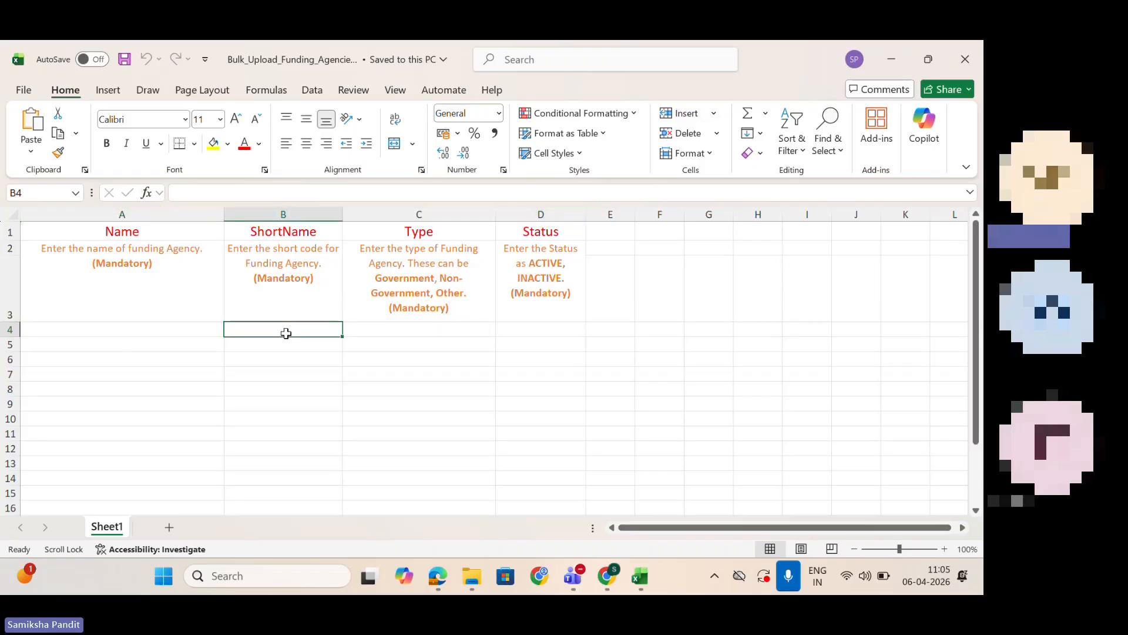
left_click(440, 329)
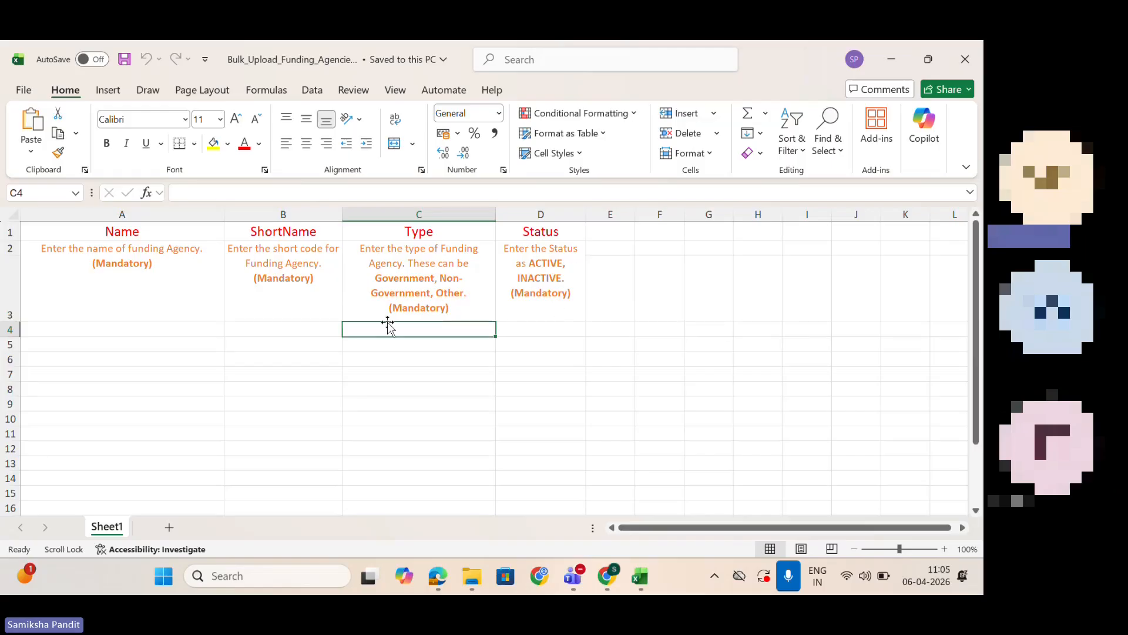
left_click(236, 326)
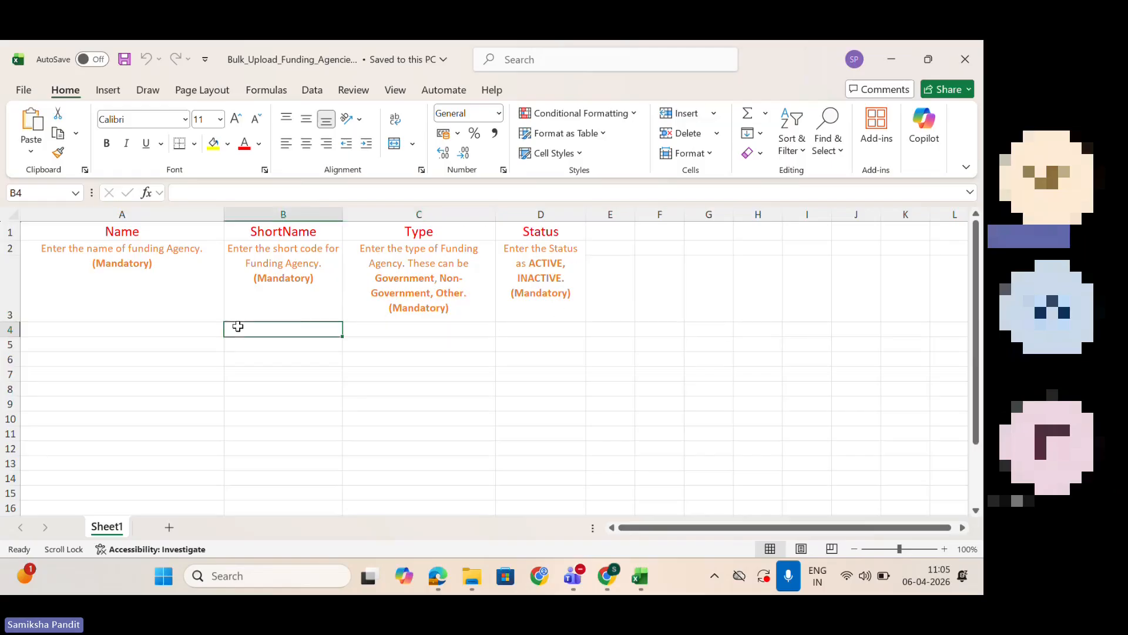
left_click(548, 328)
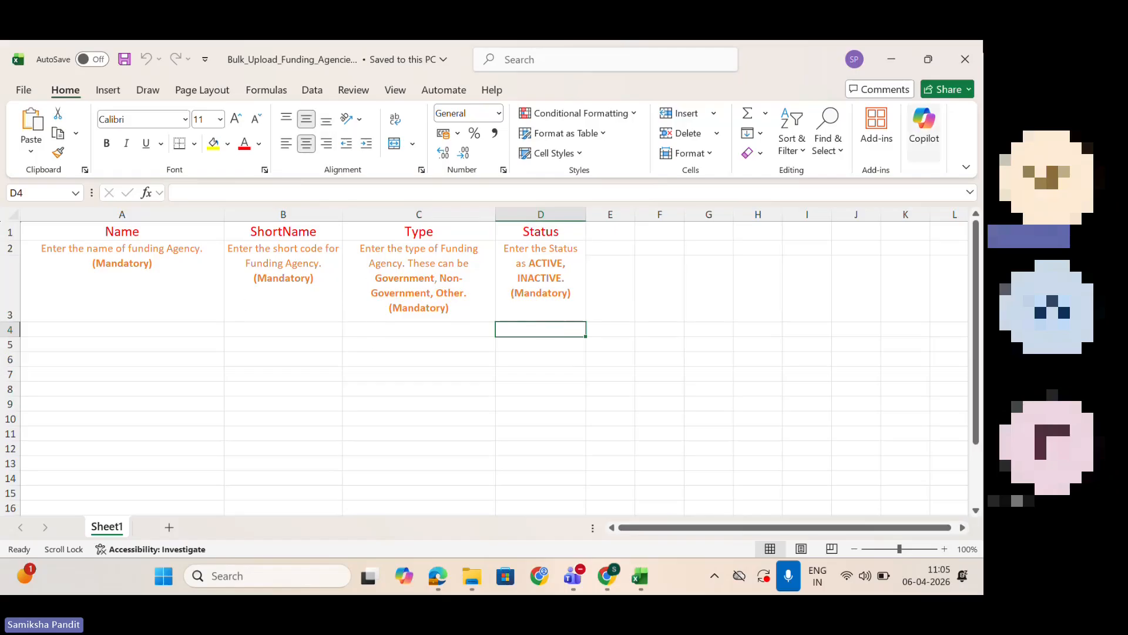
left_click(967, 54)
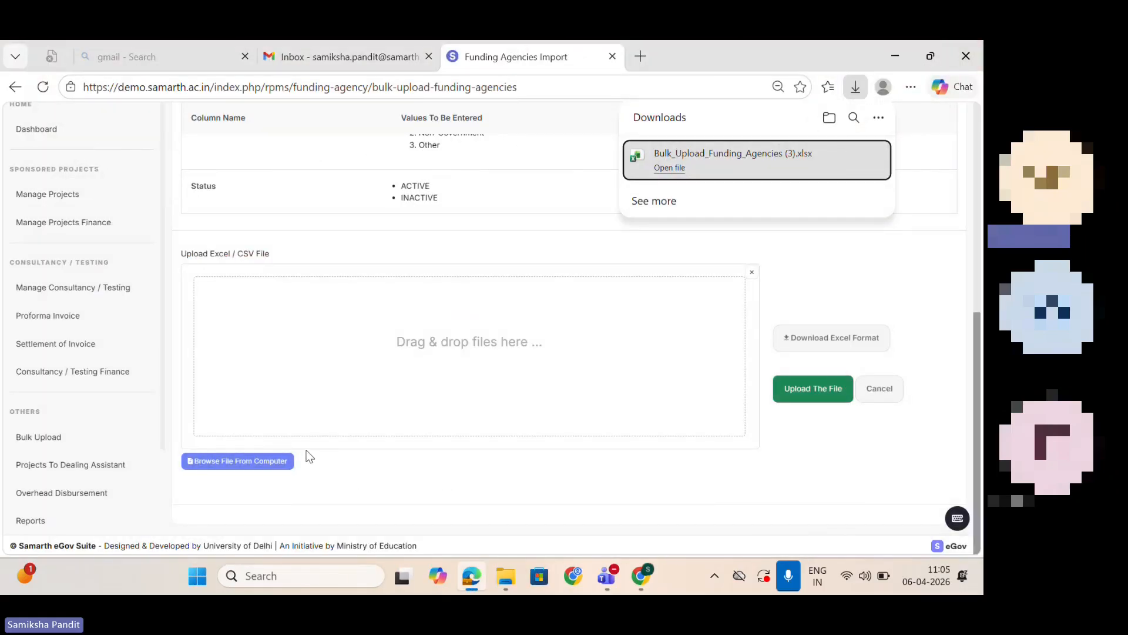
Step: Return from the import page to Manage Funding Agencies and look over the list of existing agencies
left_click_drag(978, 391, 959, 221)
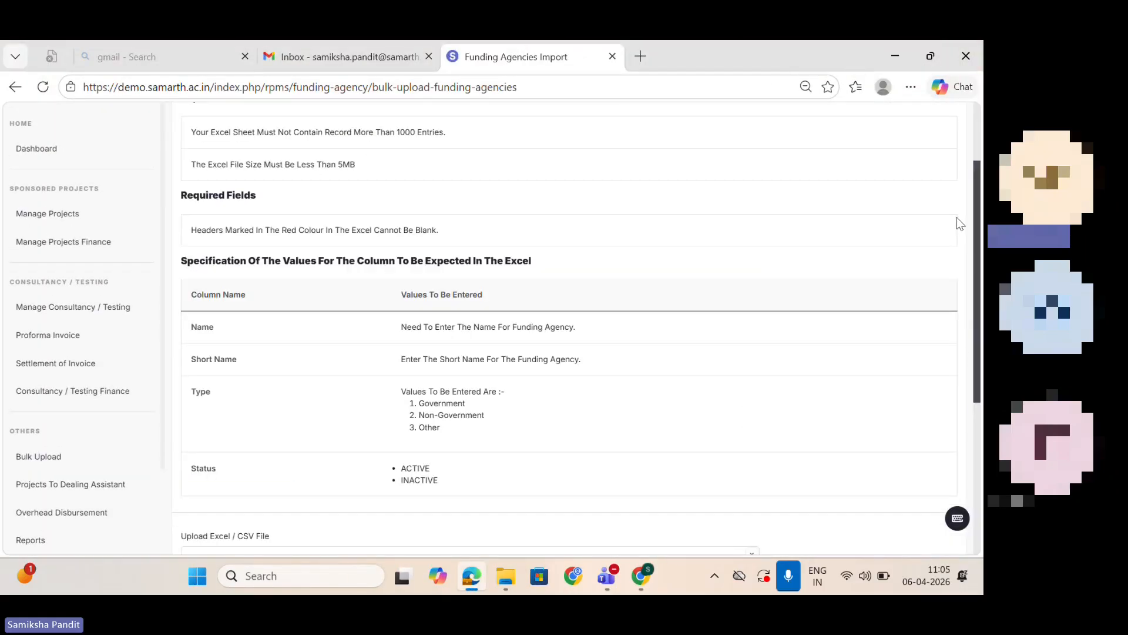
scroll(960, 223, "up", 2)
left_click(16, 88)
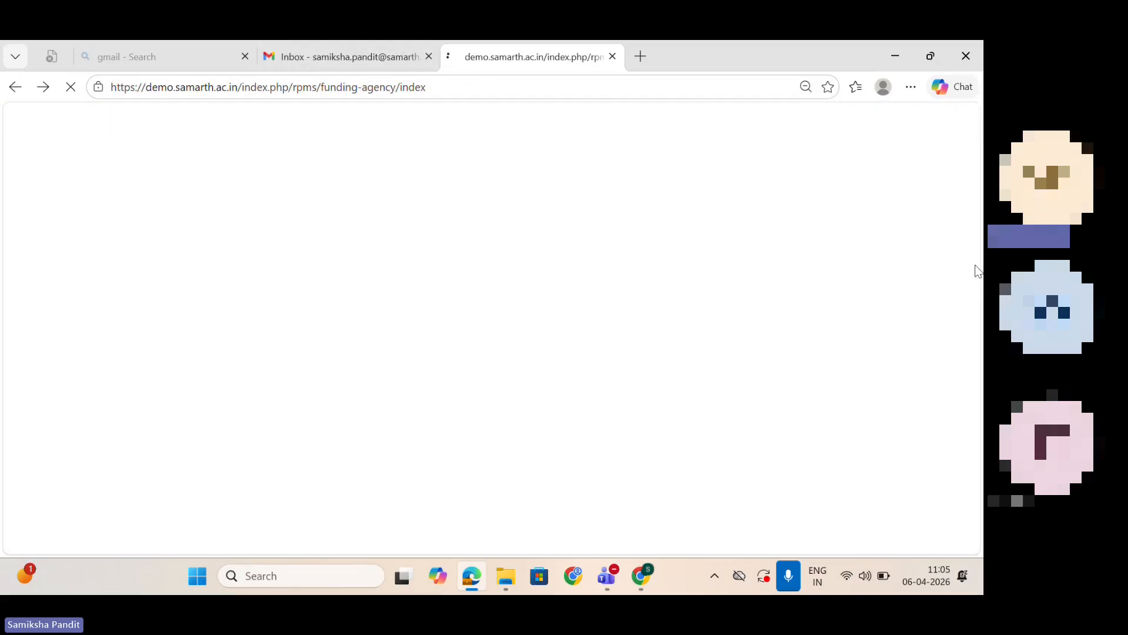
scroll(567, 259, "down", 5)
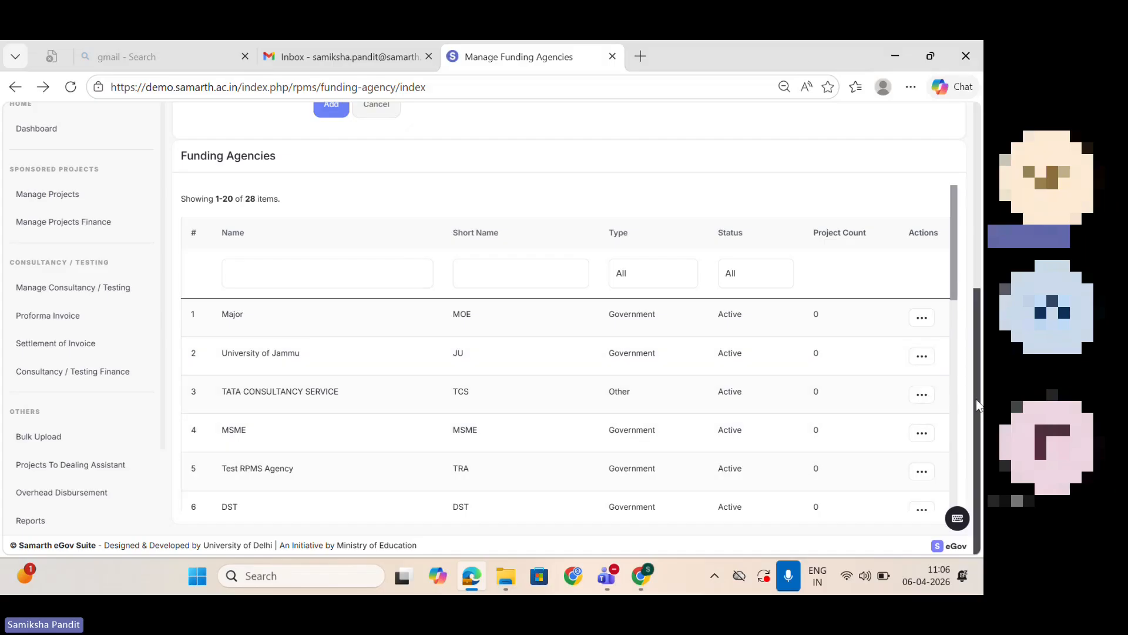
scroll(929, 202, "up", 5)
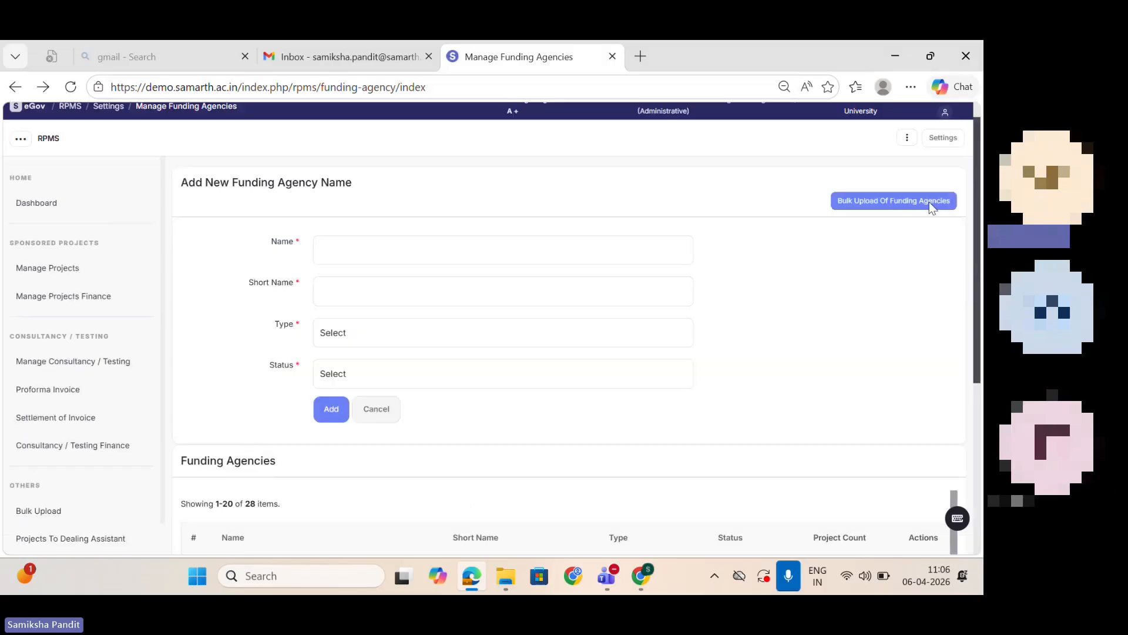
Step: Enter "Test funding agency2376" as the new funding agency's name and "test" as its short name
left_click(460, 259)
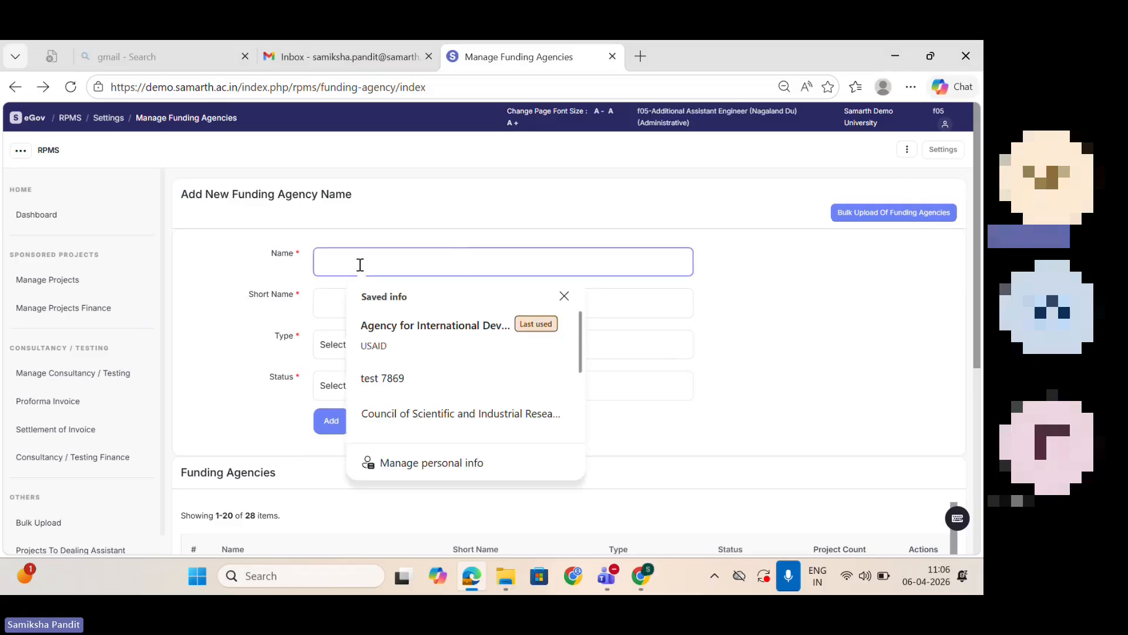
type("Test")
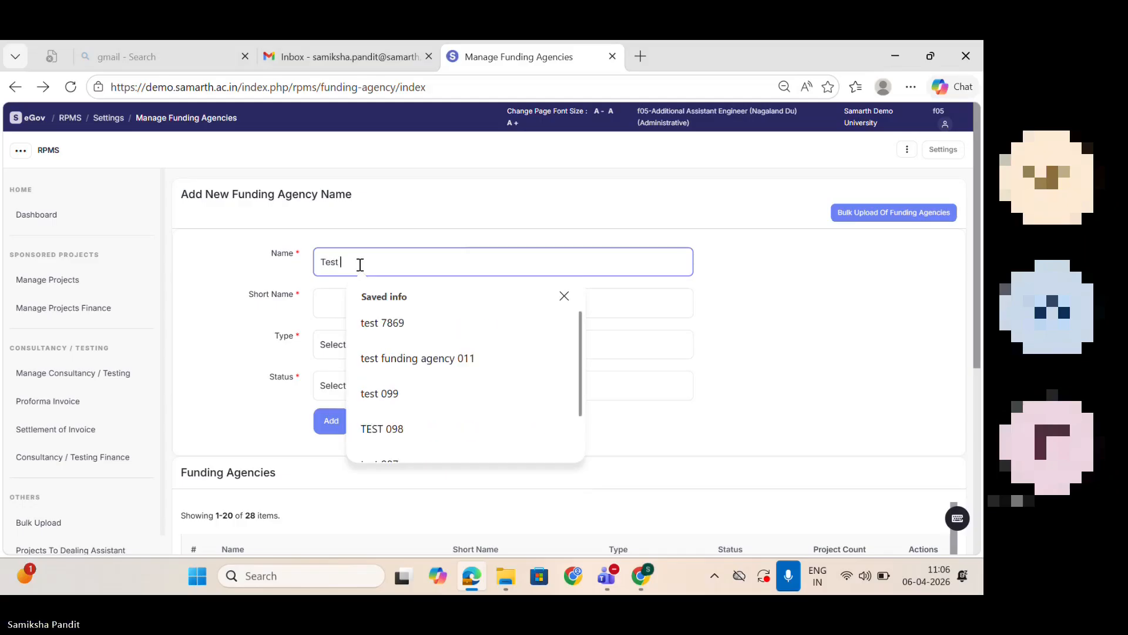
type(" funding")
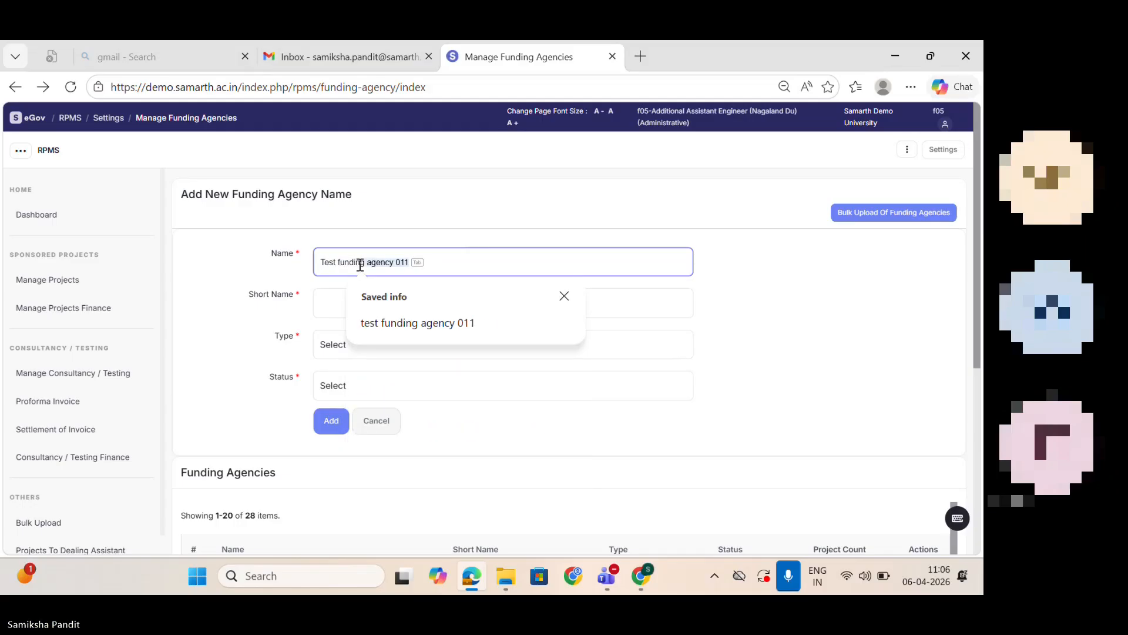
type(" agency 2376")
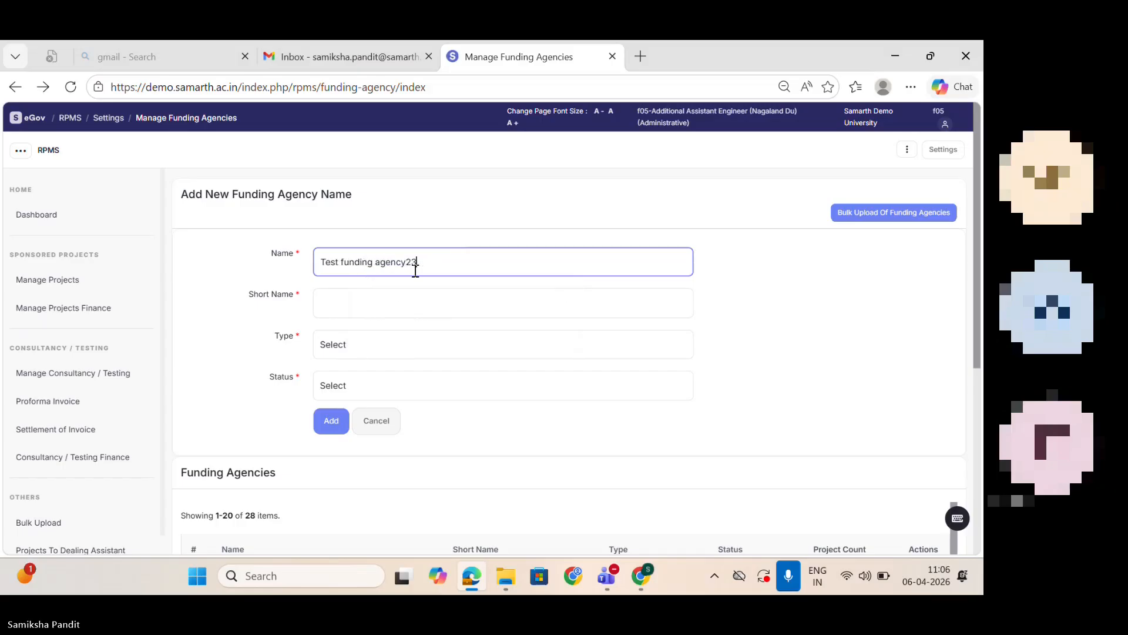
left_click(405, 297)
type("test")
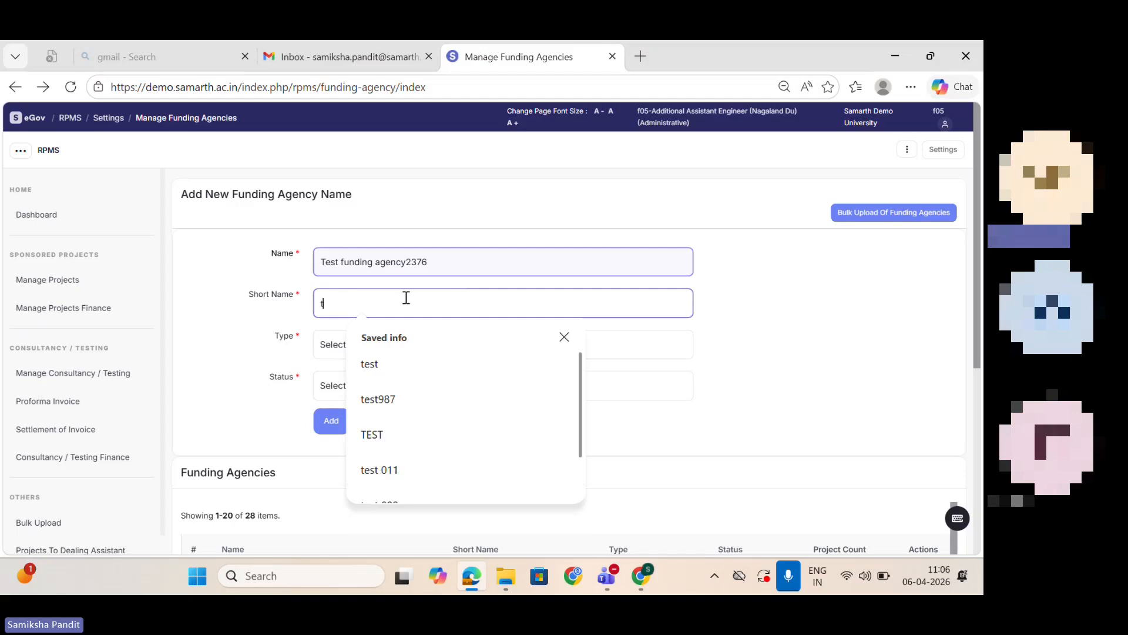
left_click(692, 460)
Step: Set the funding agency's type to Other and its status to Active, and submit the form
left_click(358, 343)
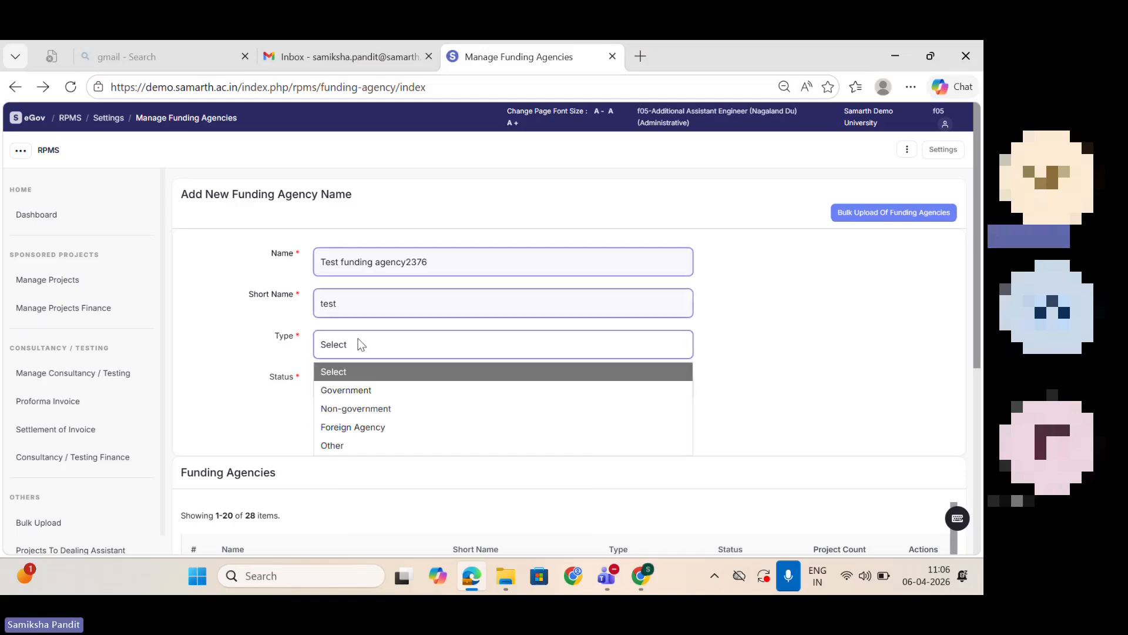
left_click(389, 446)
left_click(368, 389)
left_click(368, 451)
left_click(331, 422)
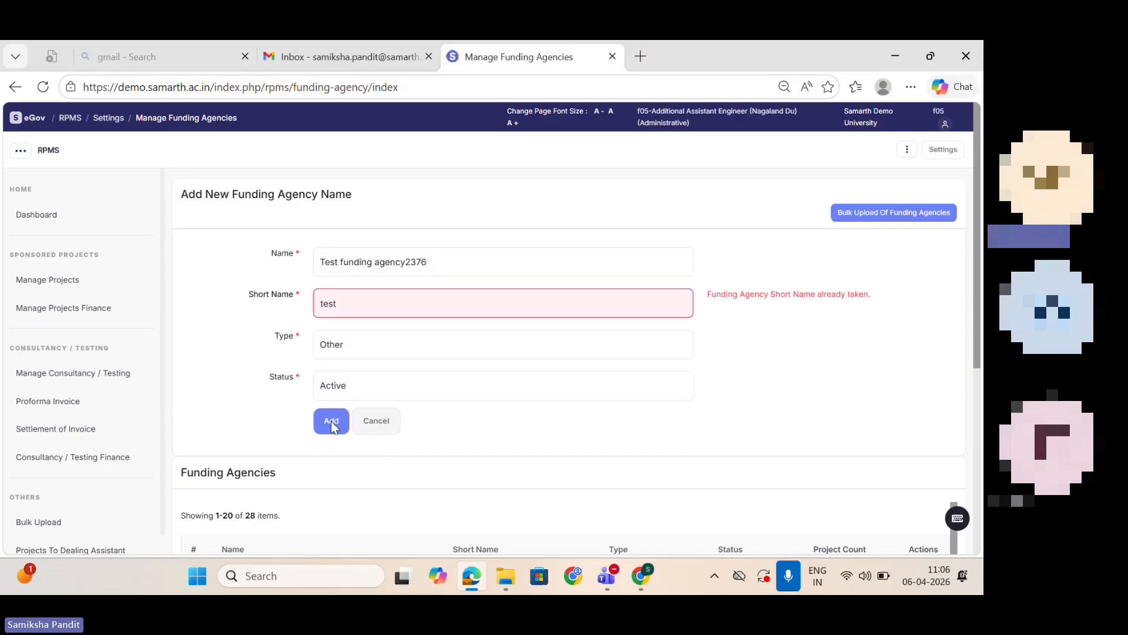
Step: Change the funding agency's short name to "test 0987" and add the agency
left_click(483, 299)
type("0")
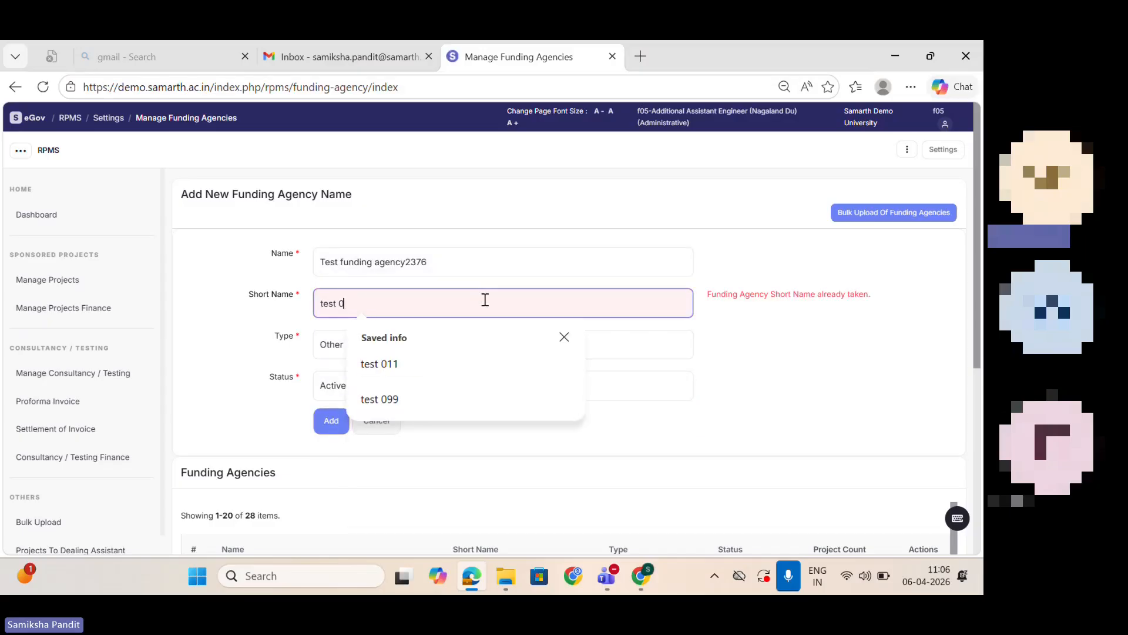
type("987")
left_click(332, 425)
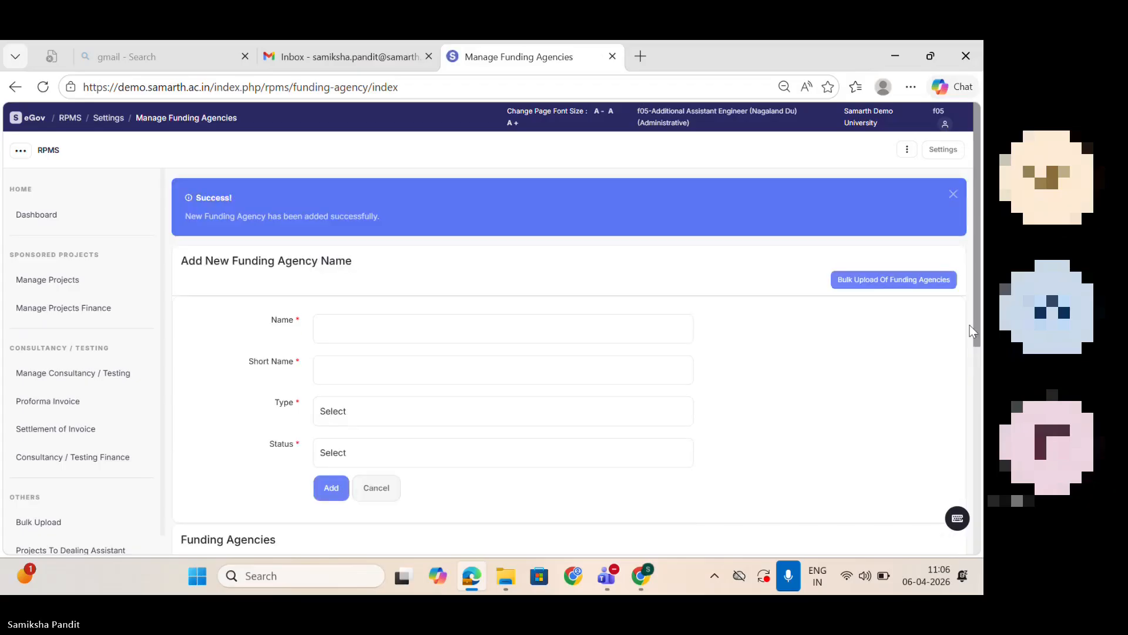
Step: Look through both pages of the funding agencies list for the added agency
scroll(977, 286, "down", 6)
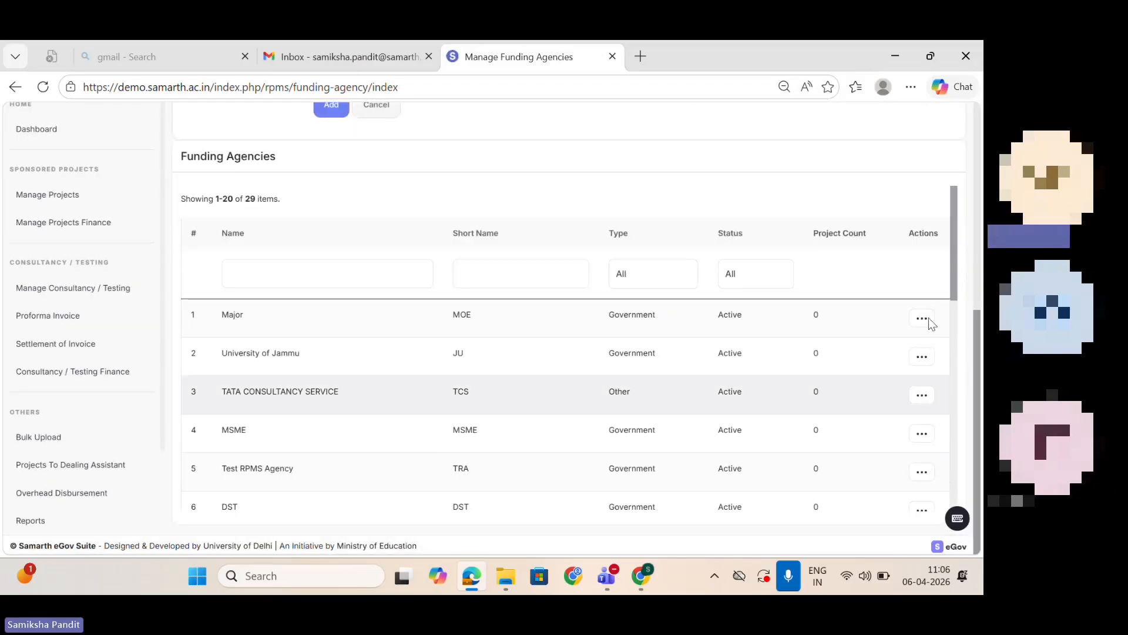
left_click_drag(955, 287, 955, 495)
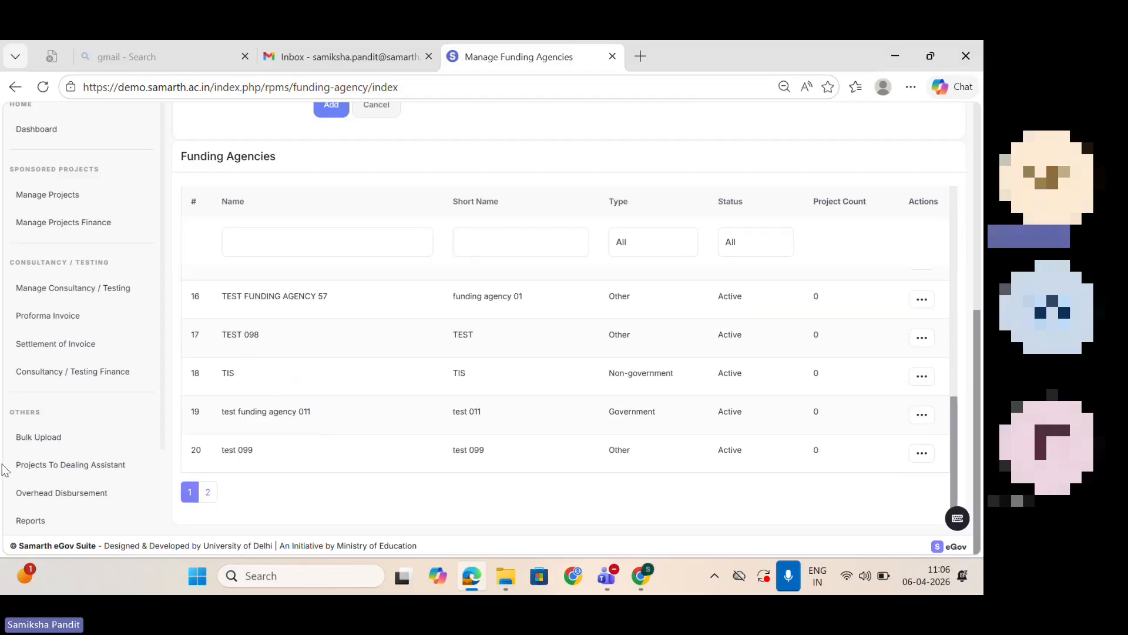
left_click(208, 492)
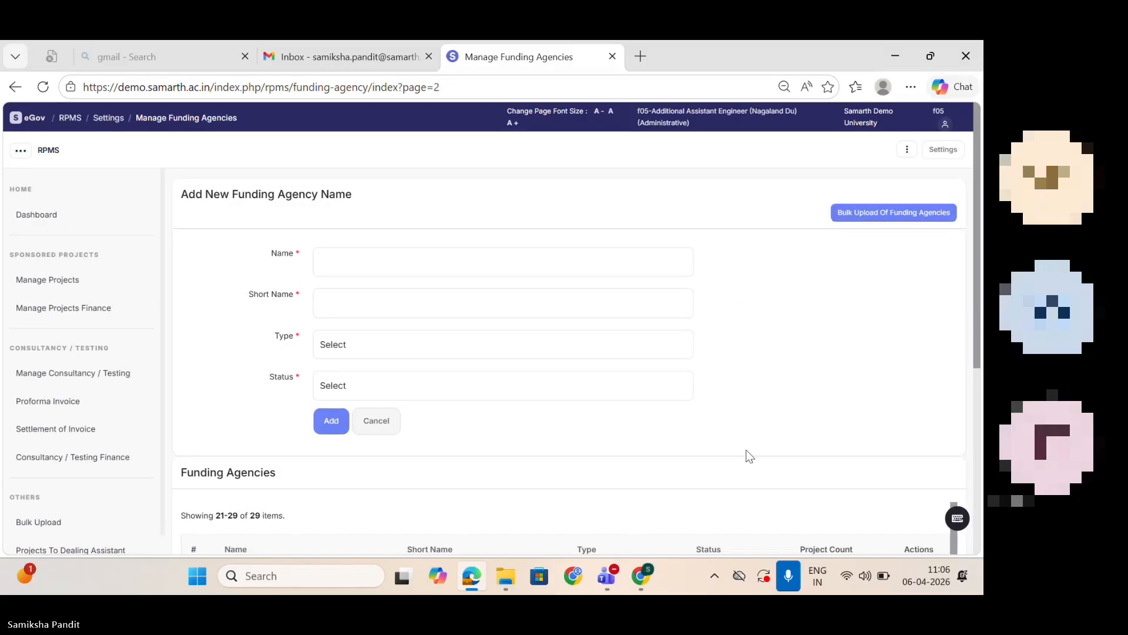
left_click_drag(977, 319, 982, 568)
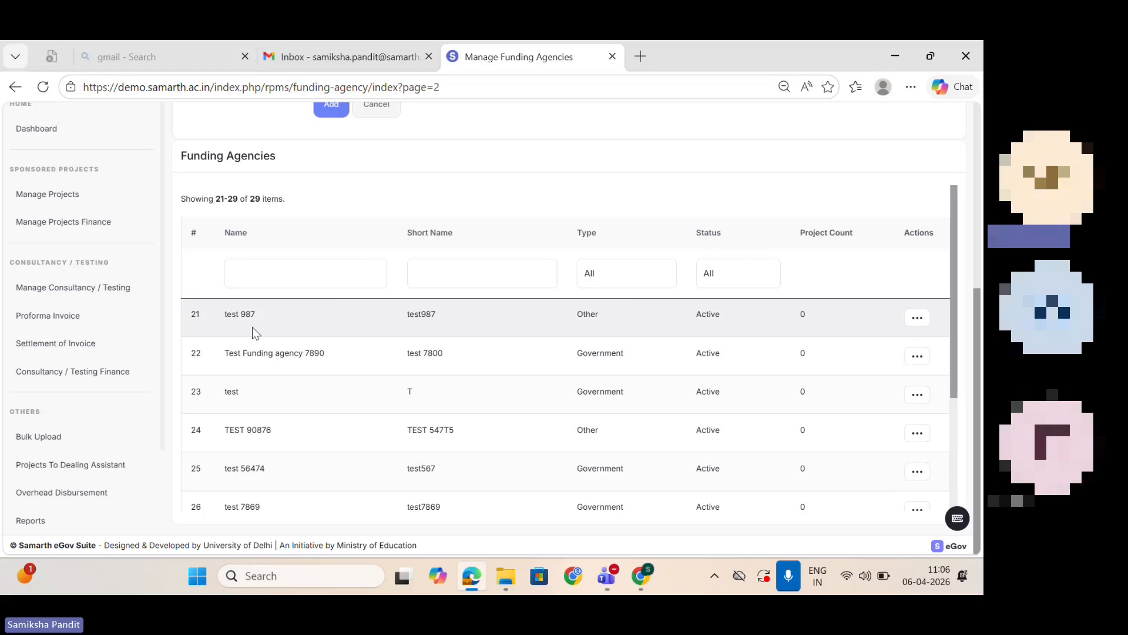
left_click(15, 87)
left_click(14, 89)
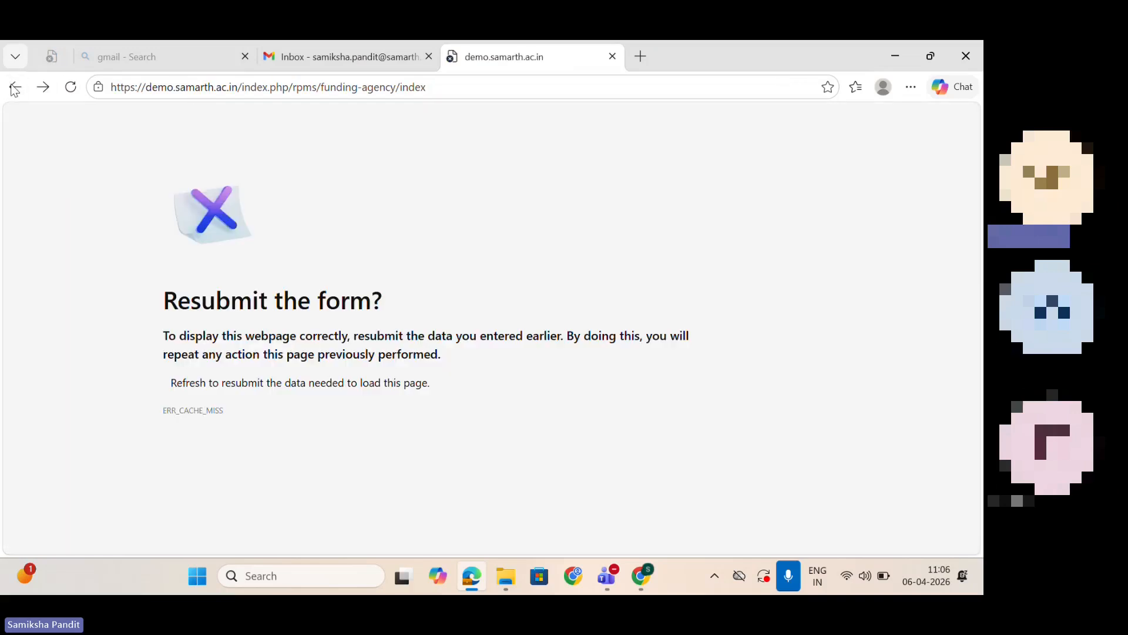
left_click(69, 90)
left_click(579, 223)
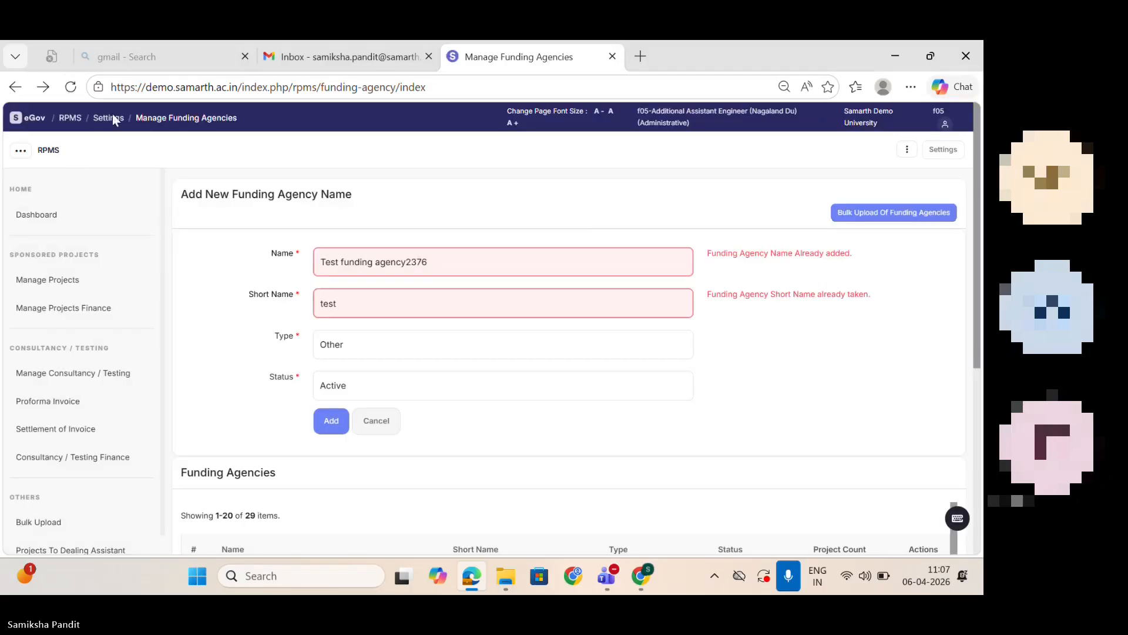
Step: Return to the RPMS settings, open the Project Type list and bring up the form for a new project type
left_click(111, 120)
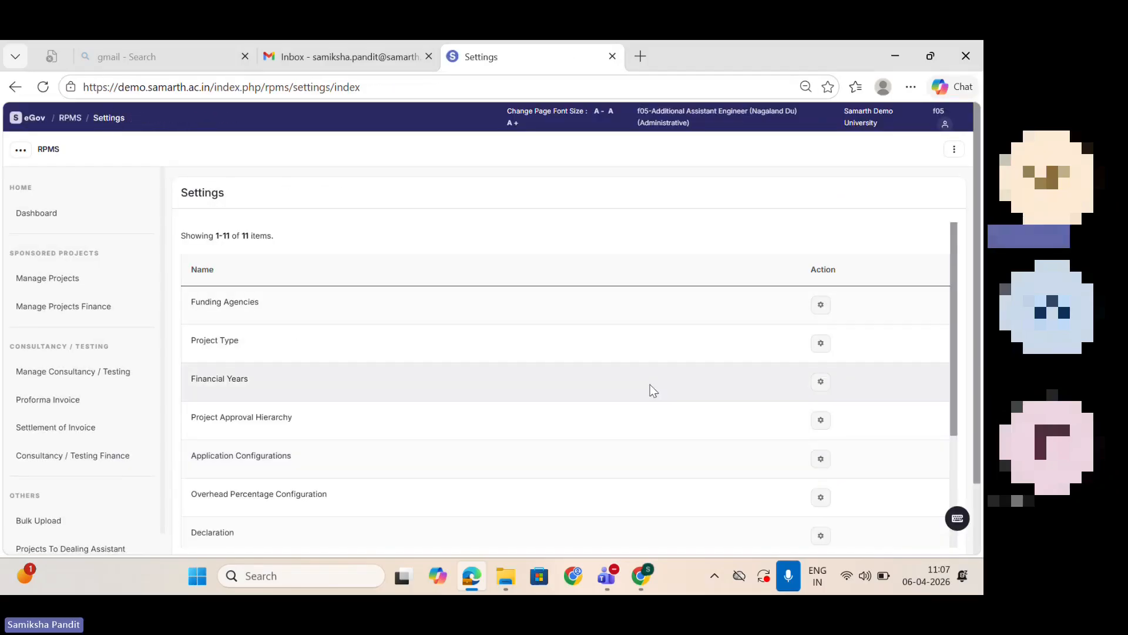
left_click(822, 344)
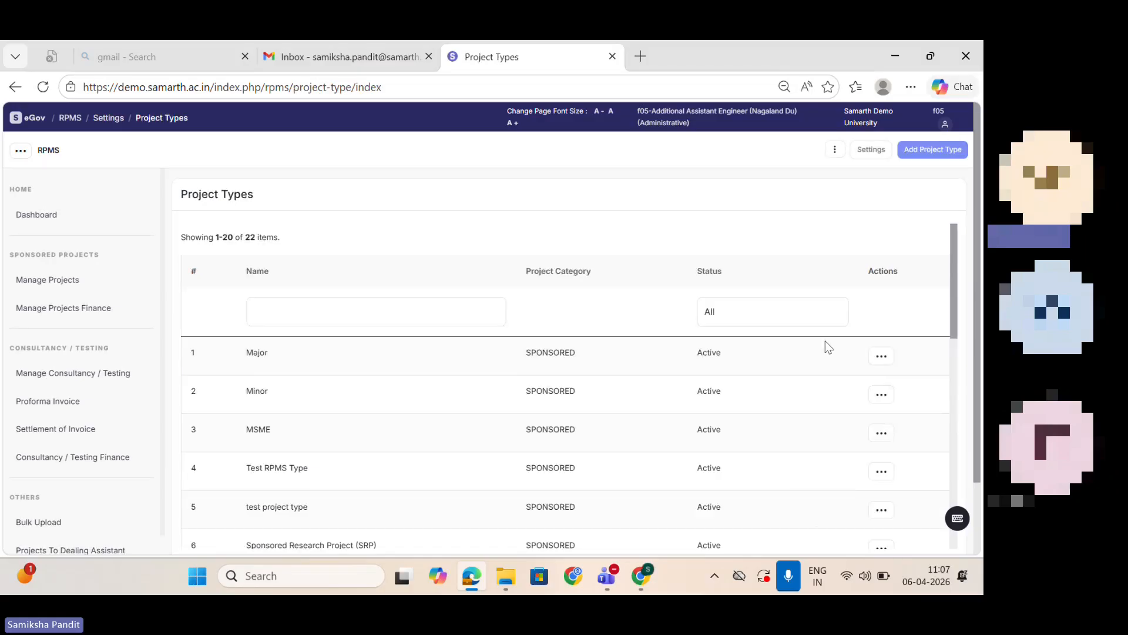
left_click(934, 150)
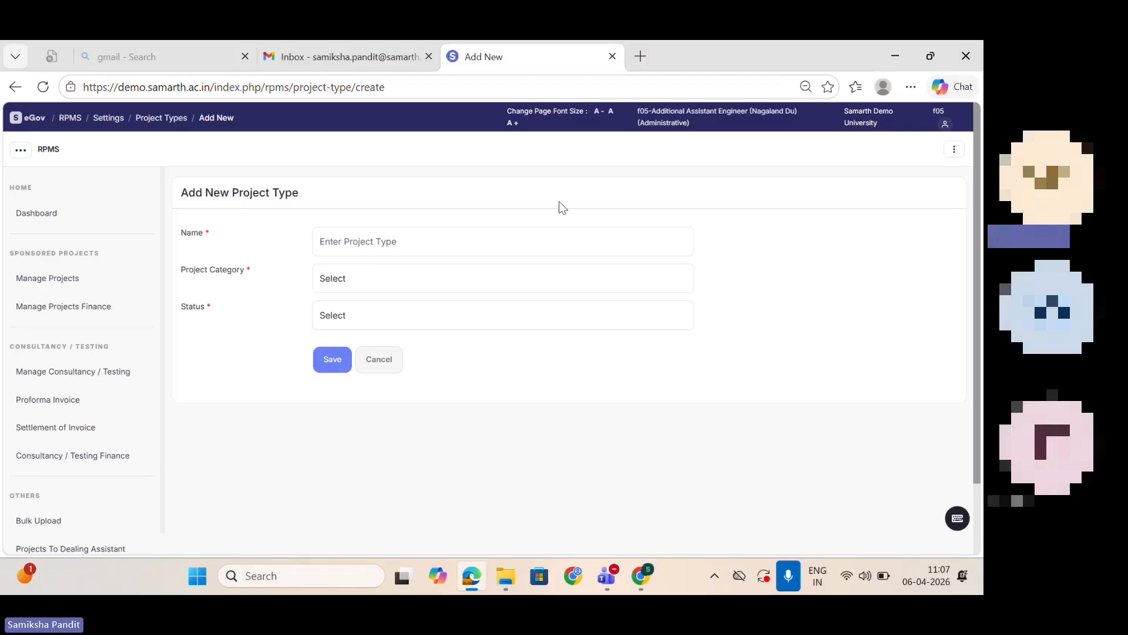
Step: Try to save a project type named Major with category SPONSORED and status Active, and return to the Project Types list
left_click(465, 234)
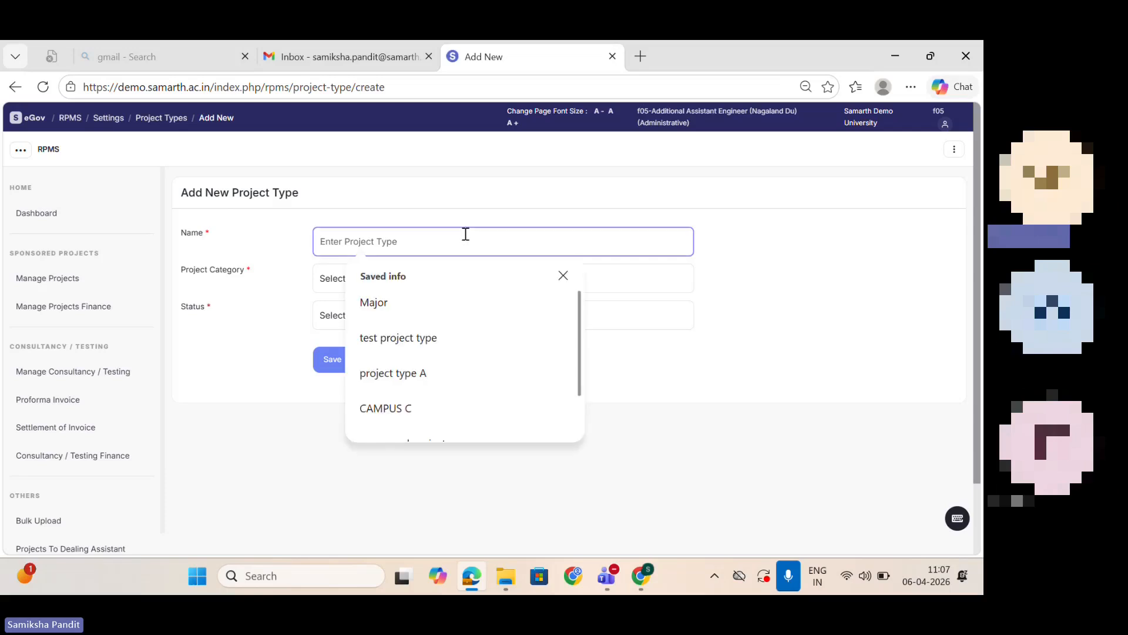
type("Major")
key("Tab")
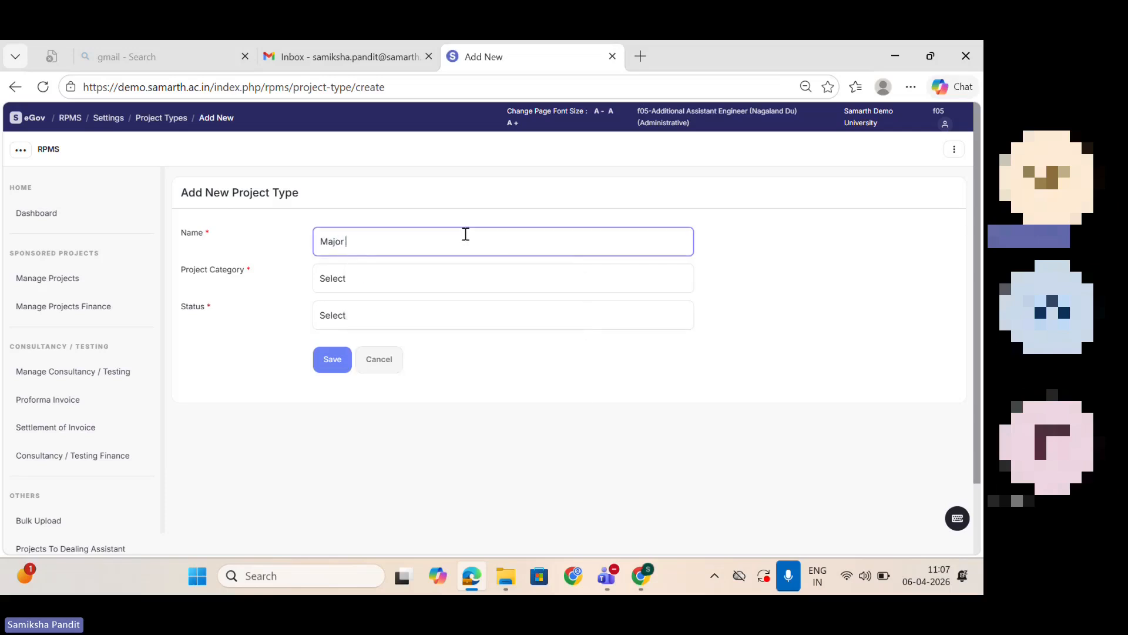
left_click(372, 285)
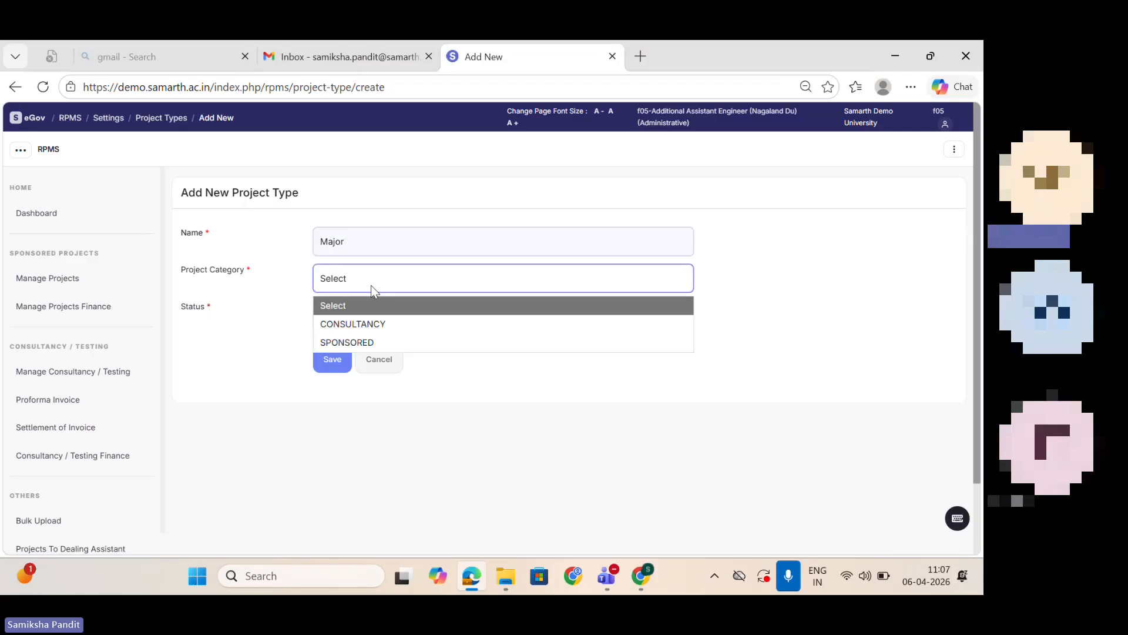
left_click(373, 342)
left_click(340, 317)
left_click(353, 383)
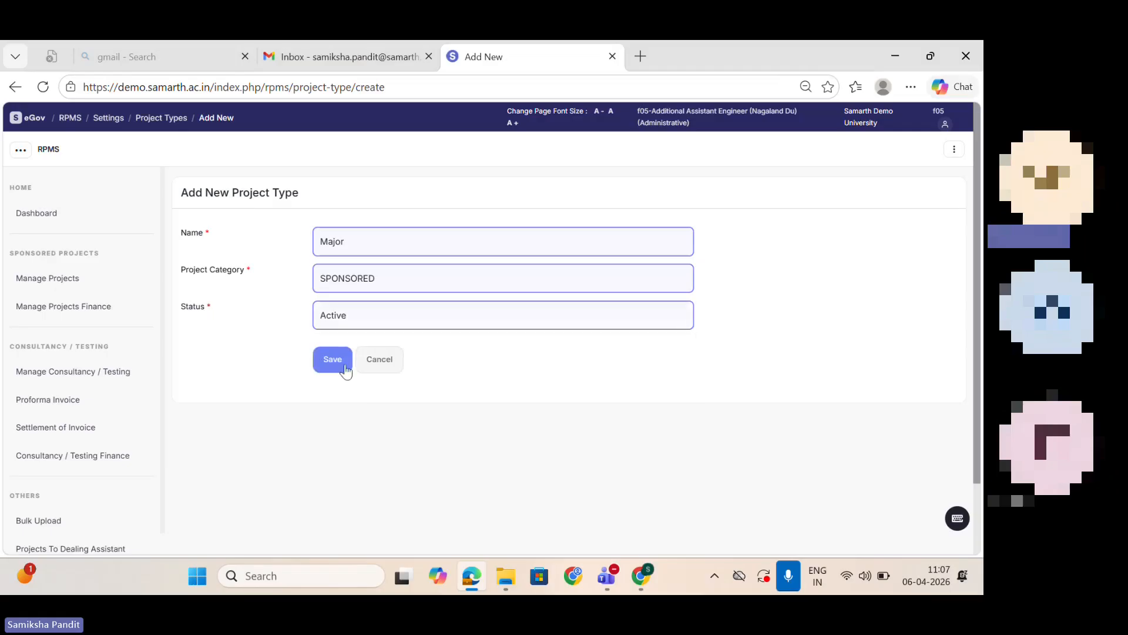
left_click(332, 359)
left_click(164, 121)
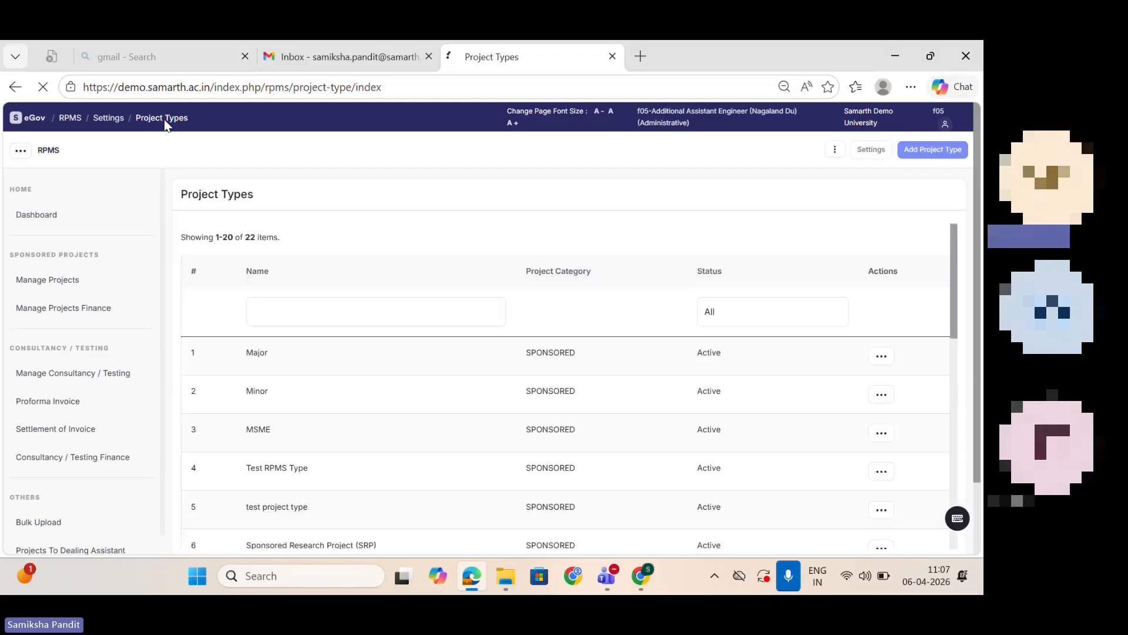
Step: Go back to the settings list, open Financial Years and bring up the form for a new financial year
left_click(105, 124)
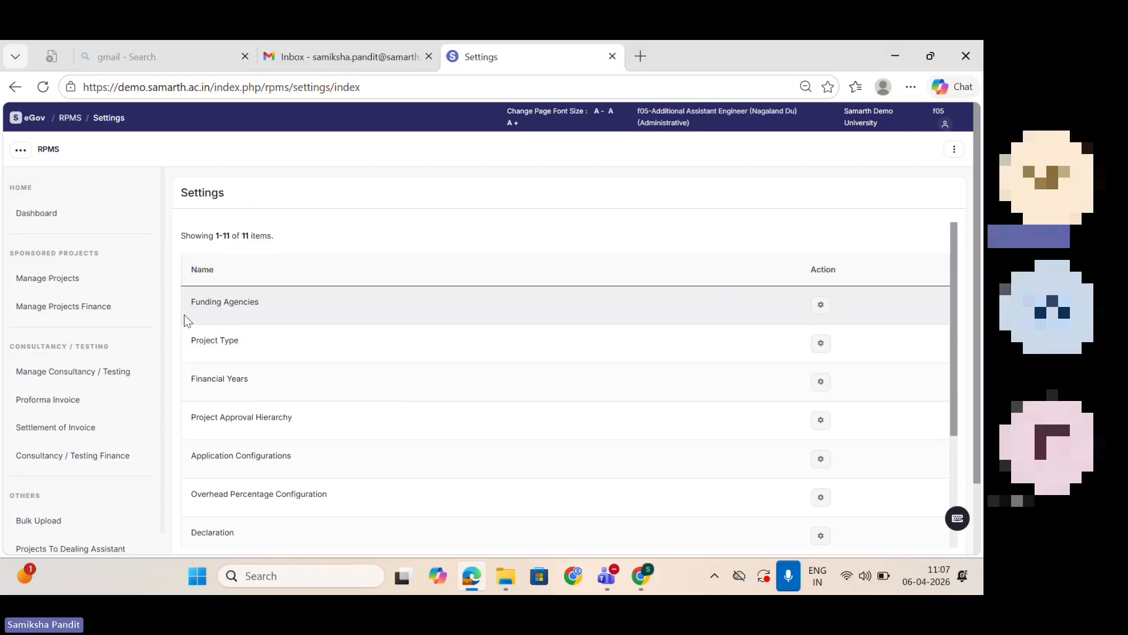
left_click(826, 382)
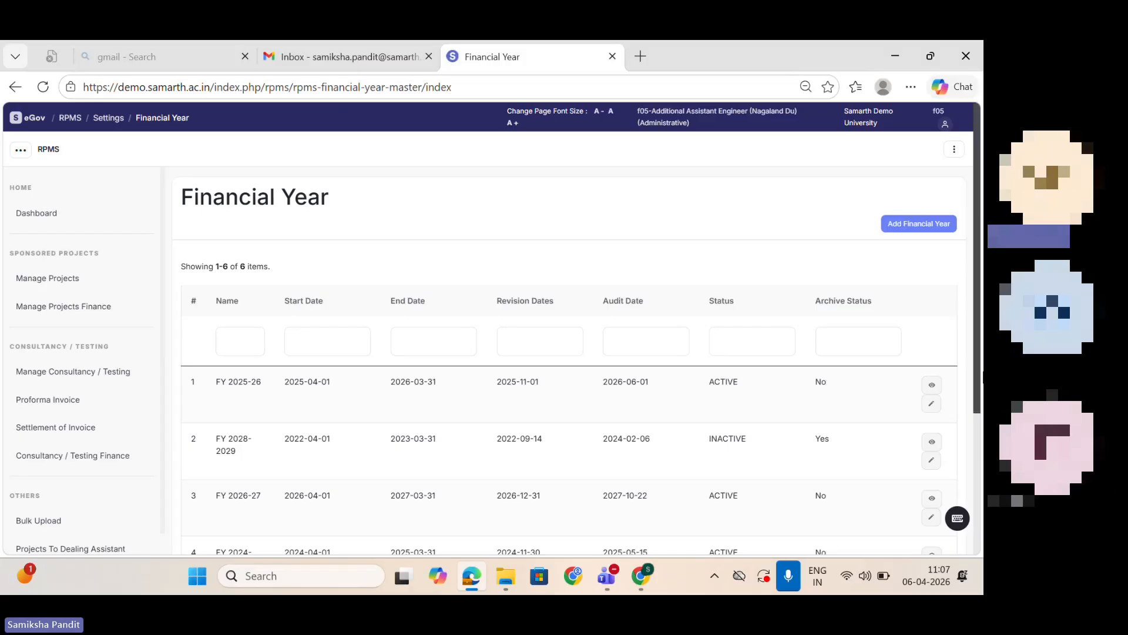
left_click(921, 224)
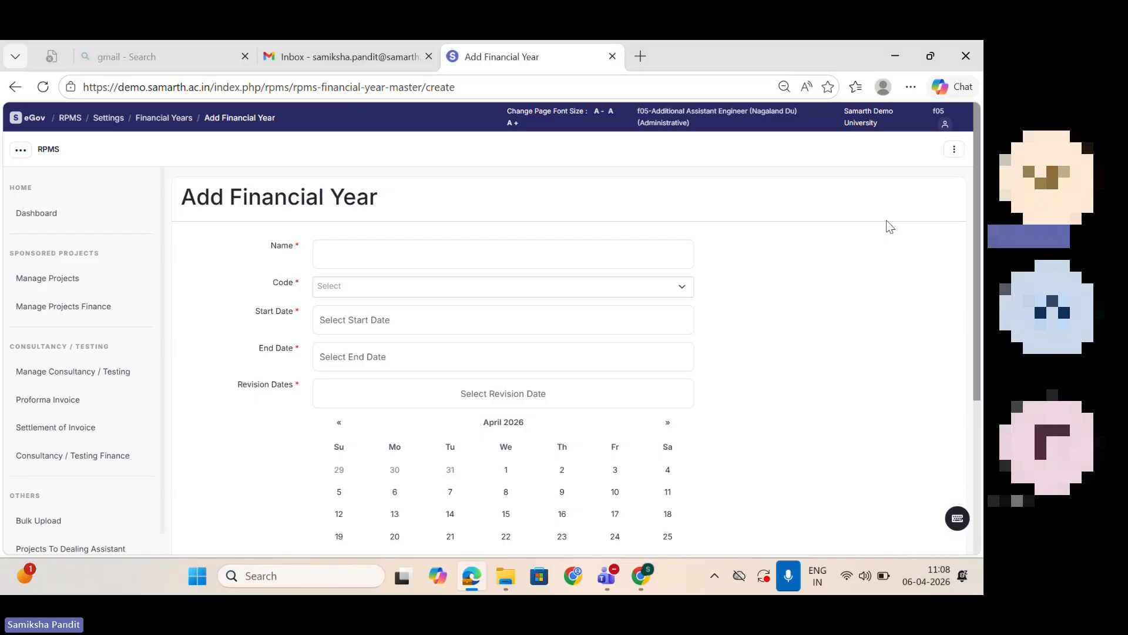
Step: Name the financial year FY 2026-27 and select 2026-2027 as its code
left_click(433, 255)
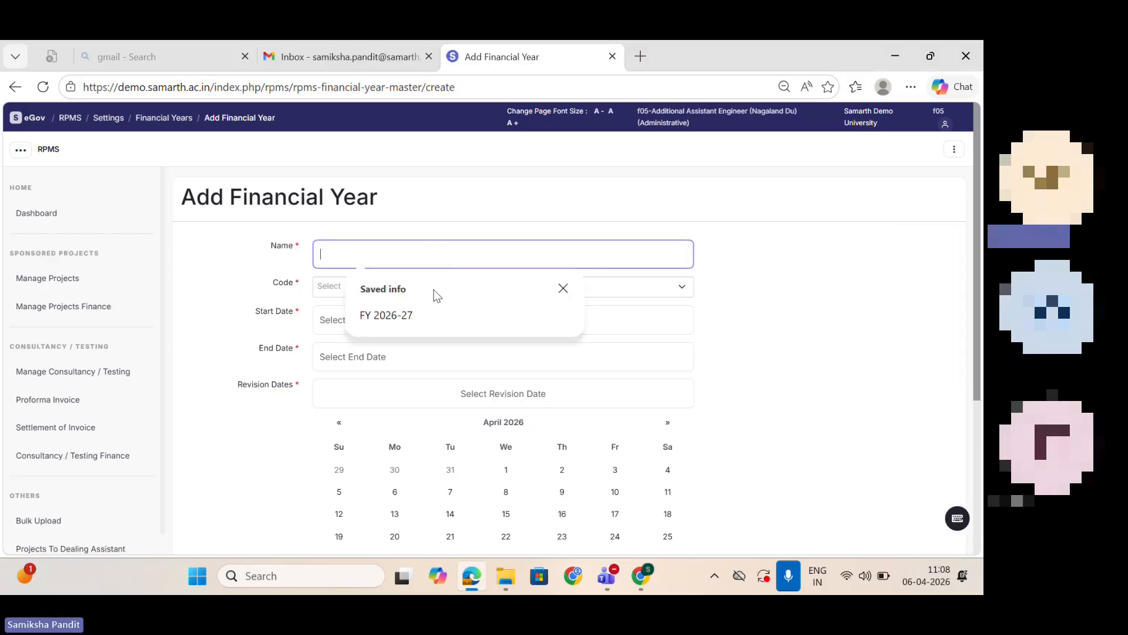
left_click(434, 312)
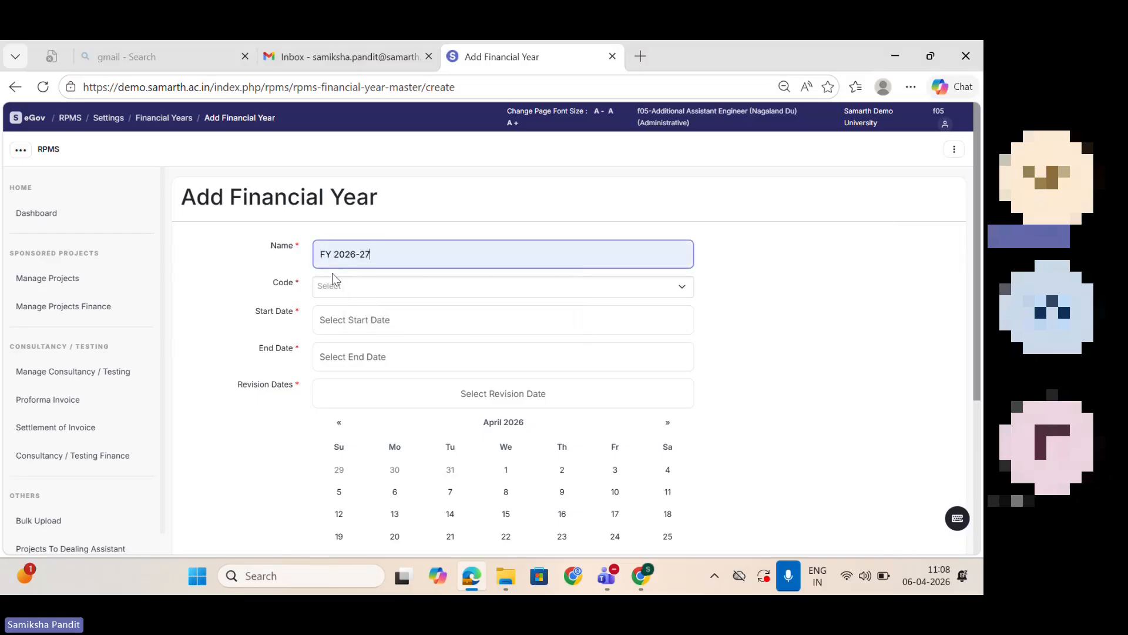
left_click(348, 286)
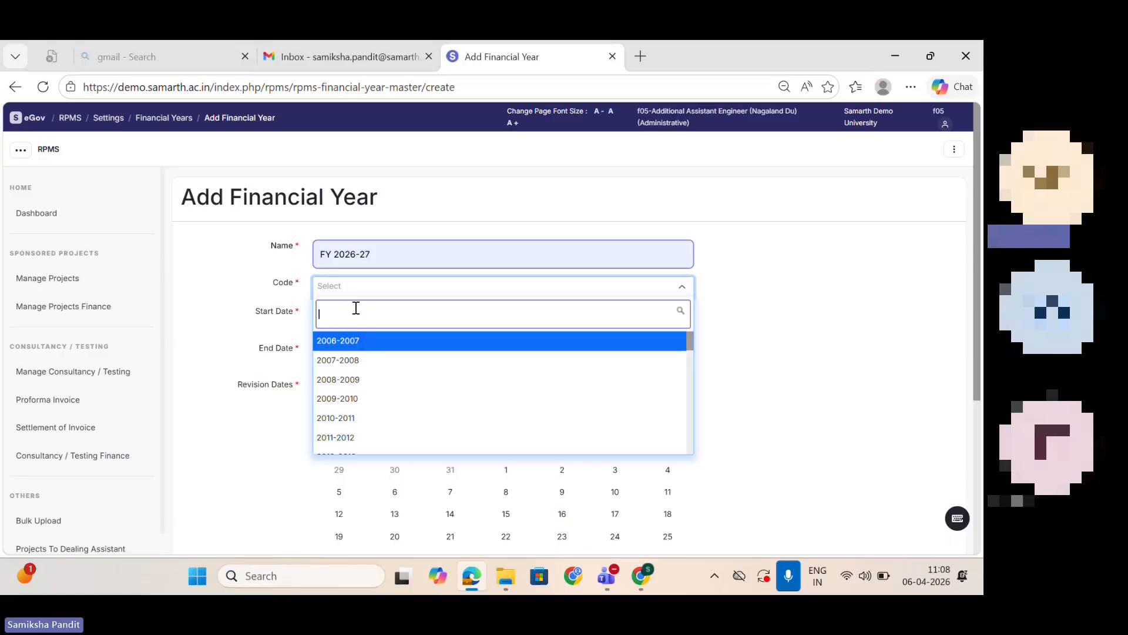
type("2026")
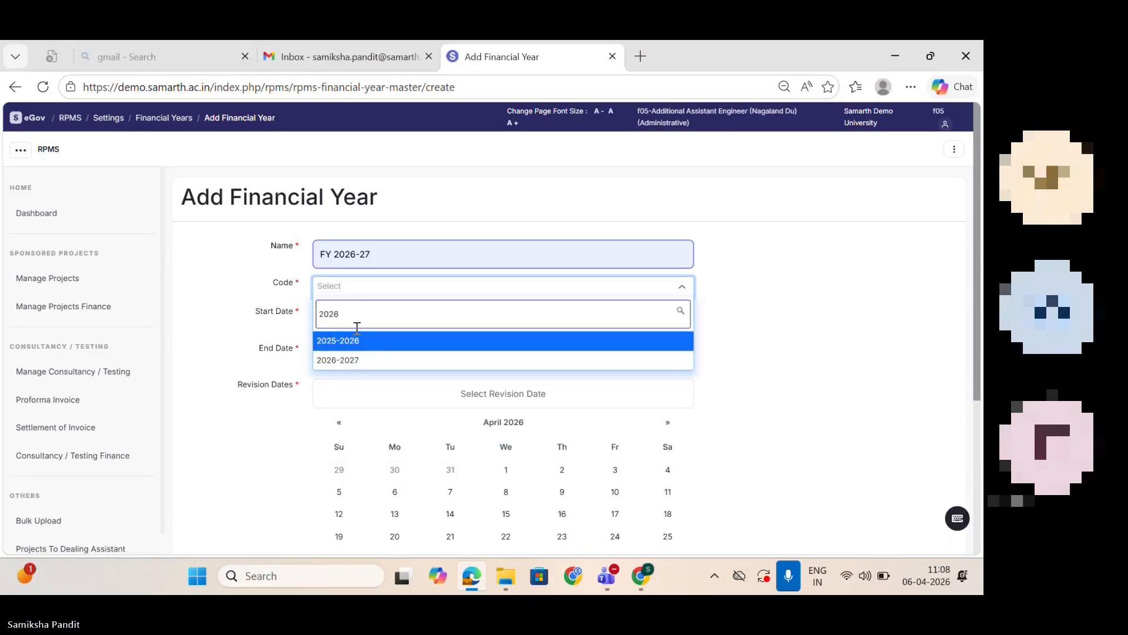
left_click(355, 360)
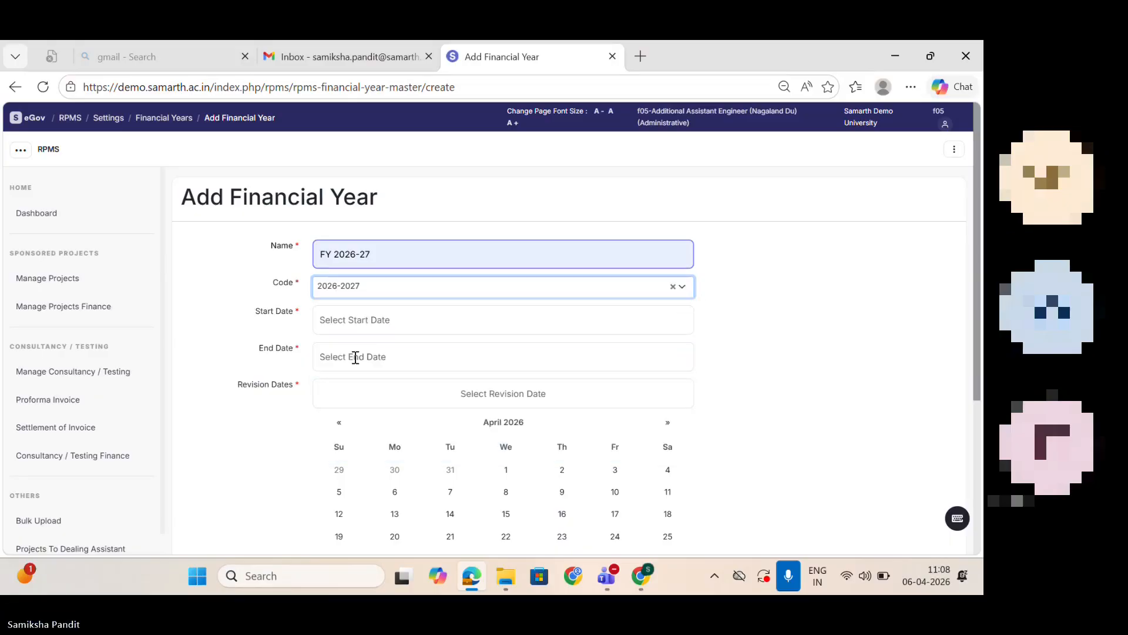
Step: Set the financial year's start date to 2026-04-01 and its end date to 2027-03-31
left_click(350, 325)
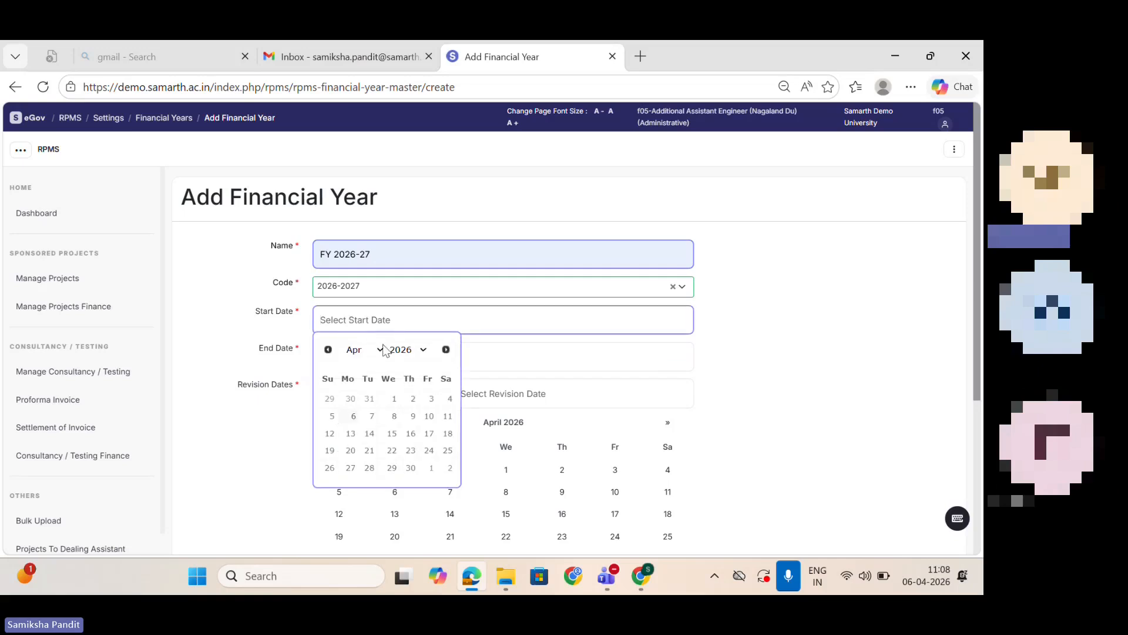
left_click(399, 401)
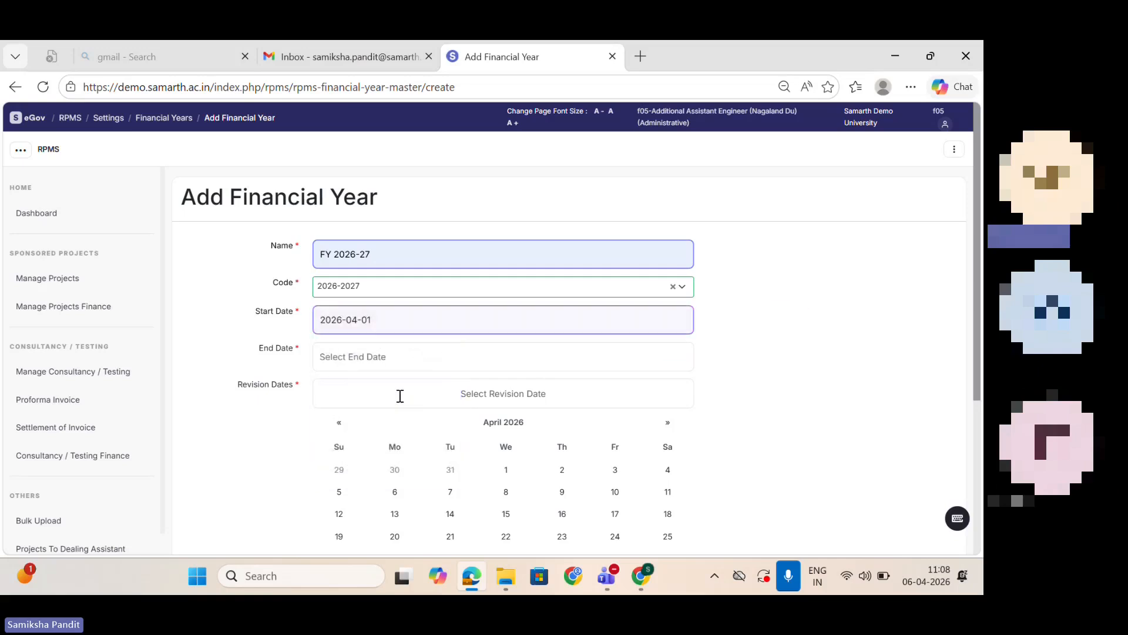
left_click(362, 358)
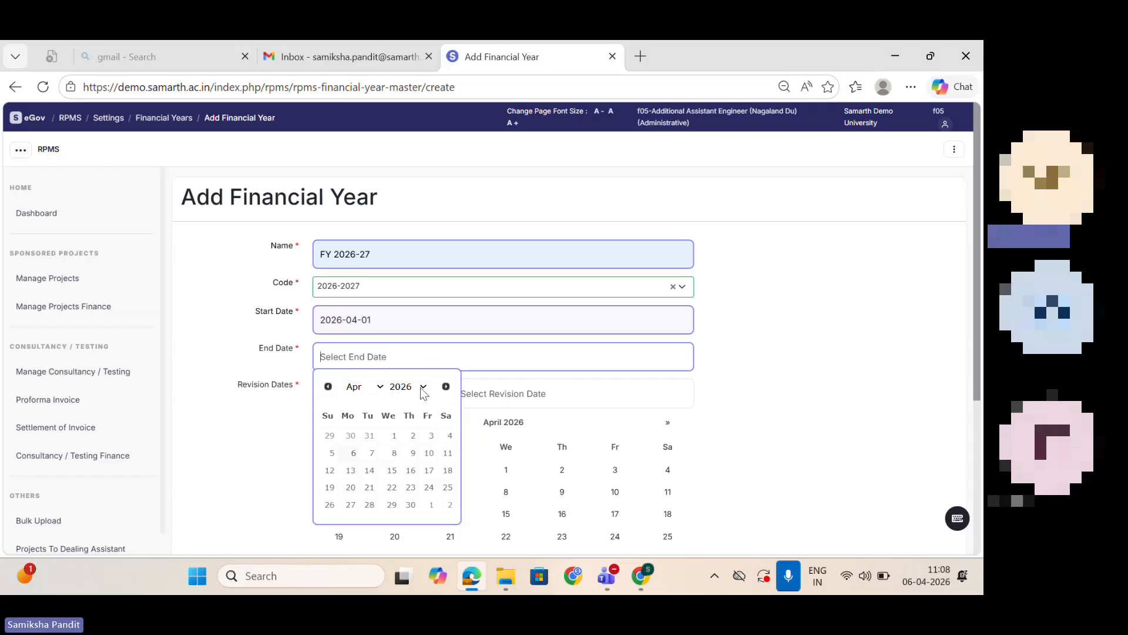
left_click(421, 389)
scroll(431, 151, "down", 1)
left_click(405, 349)
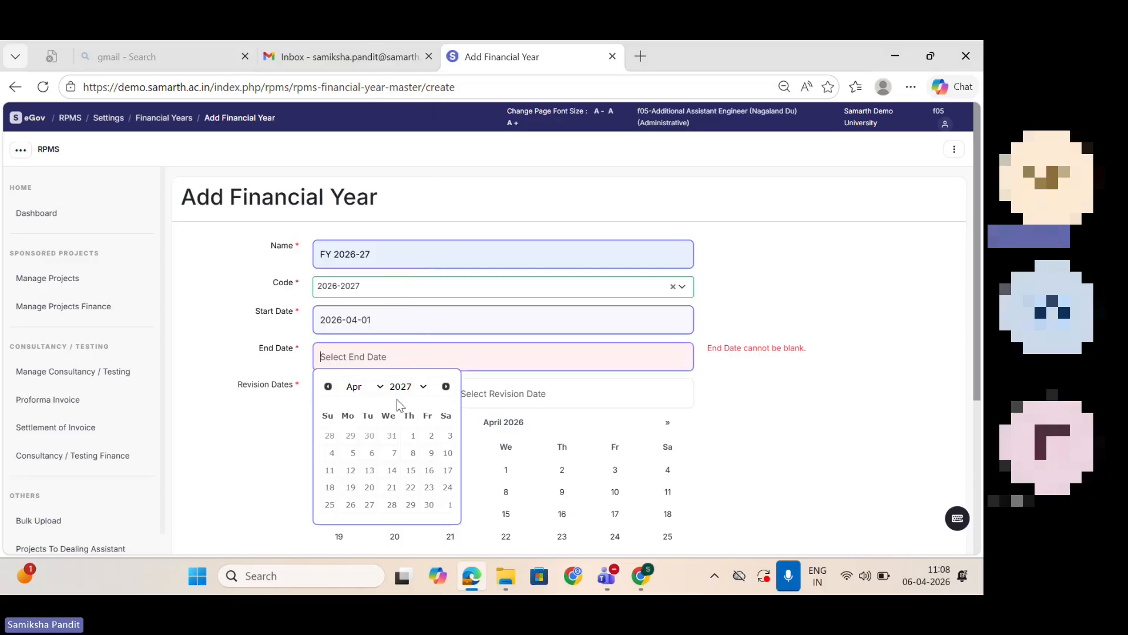
left_click(378, 387)
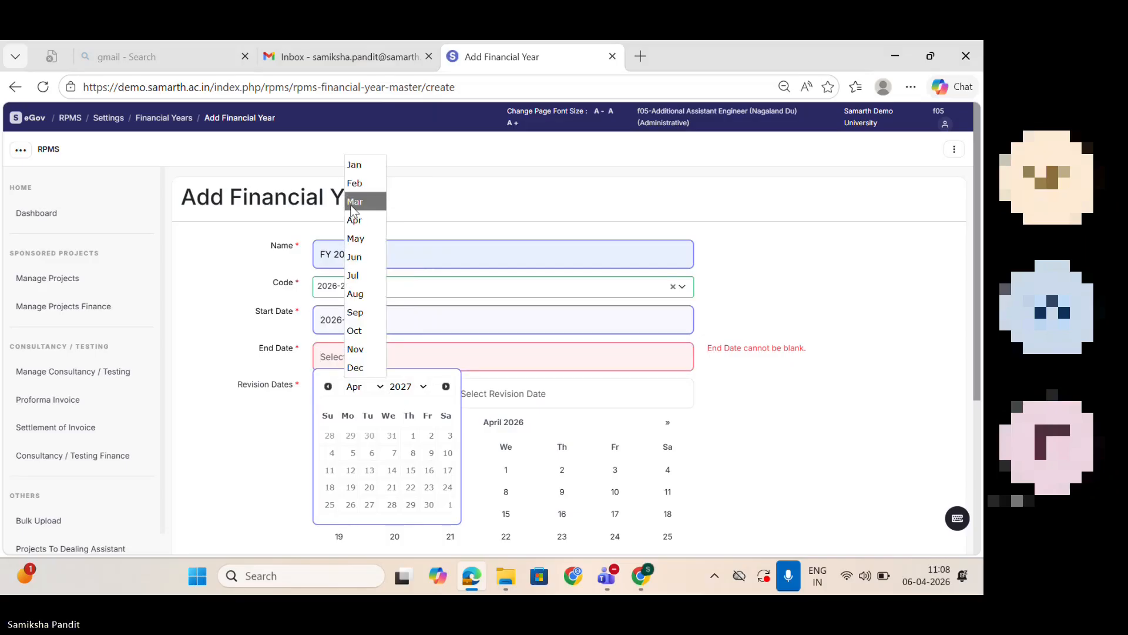
left_click(354, 203)
left_click(391, 506)
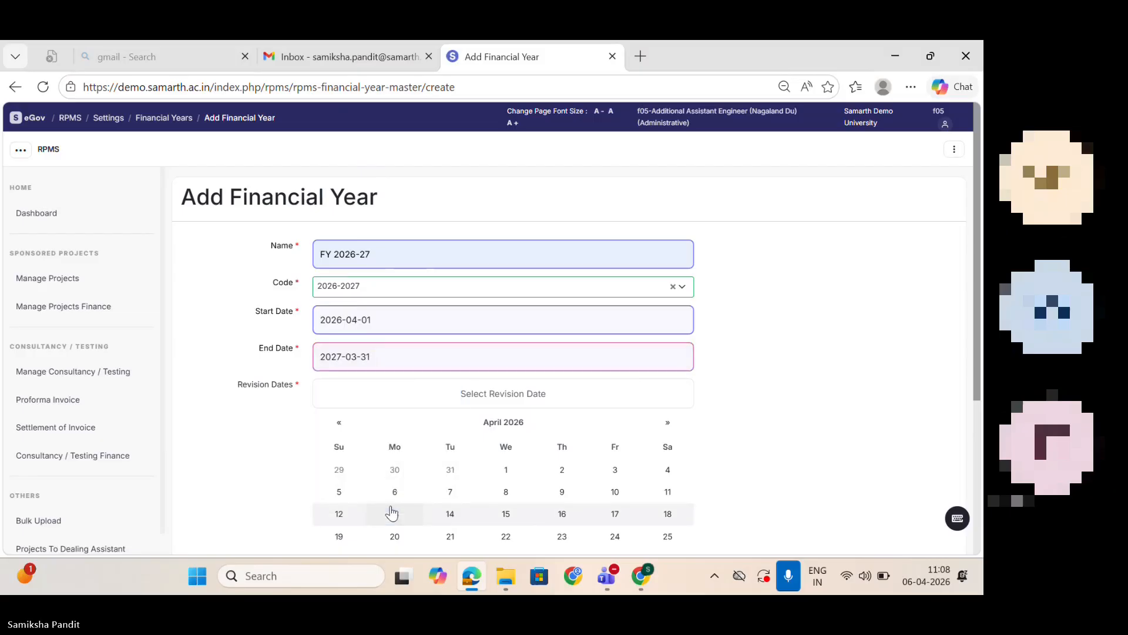
Step: Select 2026-04-11 and 2026-04-30 as the financial year's revision dates
scroll(500, 330, "down", 3)
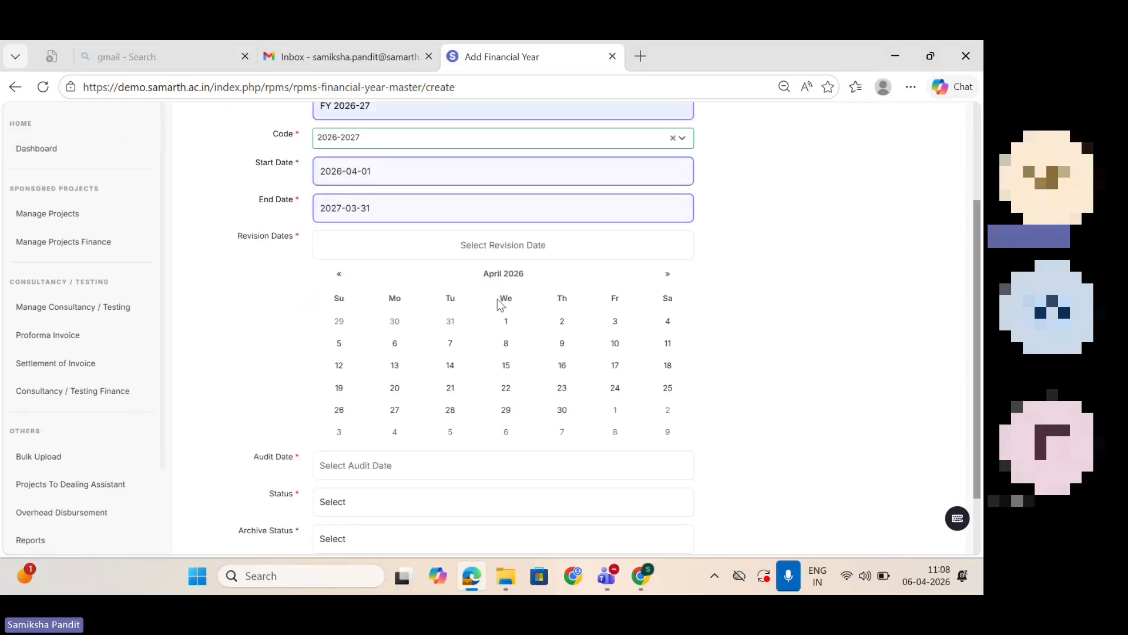
left_click(668, 346)
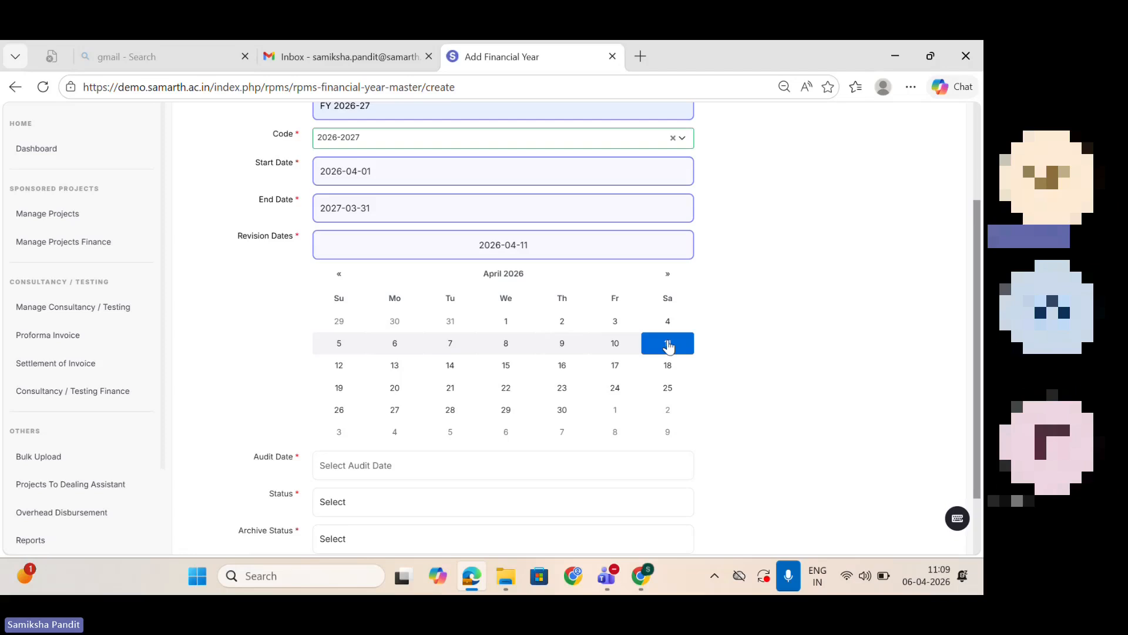
left_click(563, 411)
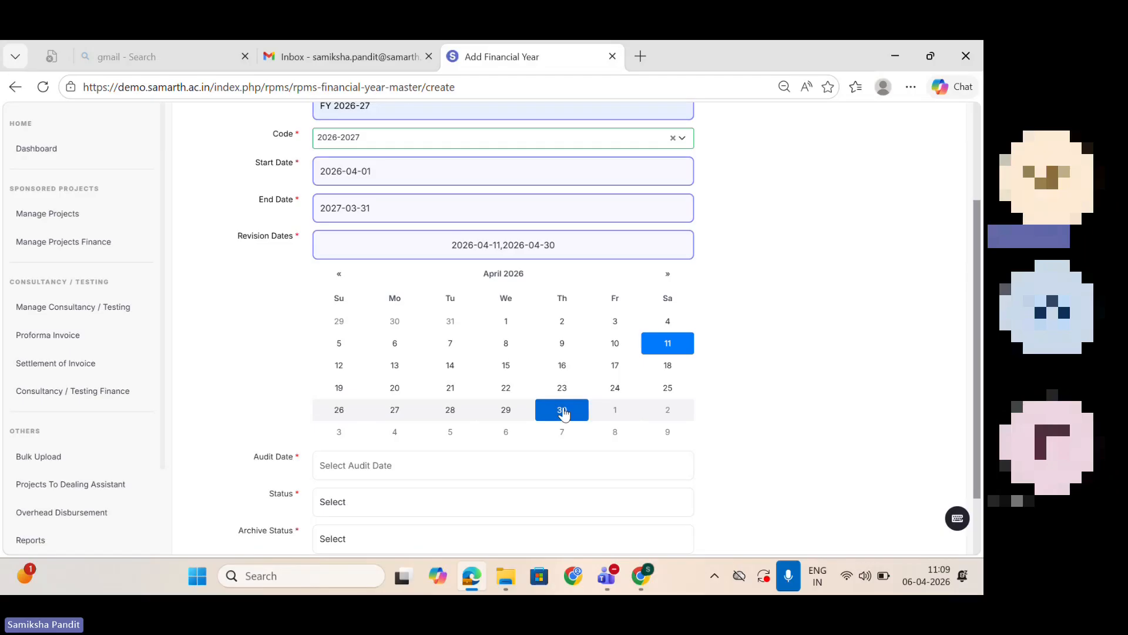
Step: Set the financial year's audit date to 2027-07-22
left_click(436, 465)
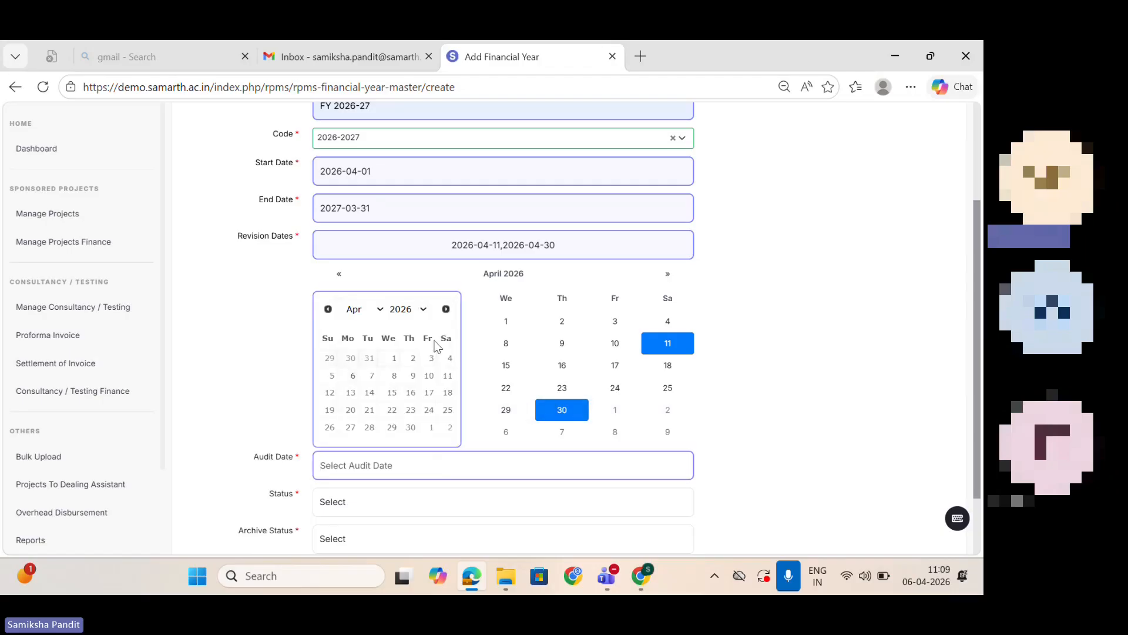
left_click(423, 309)
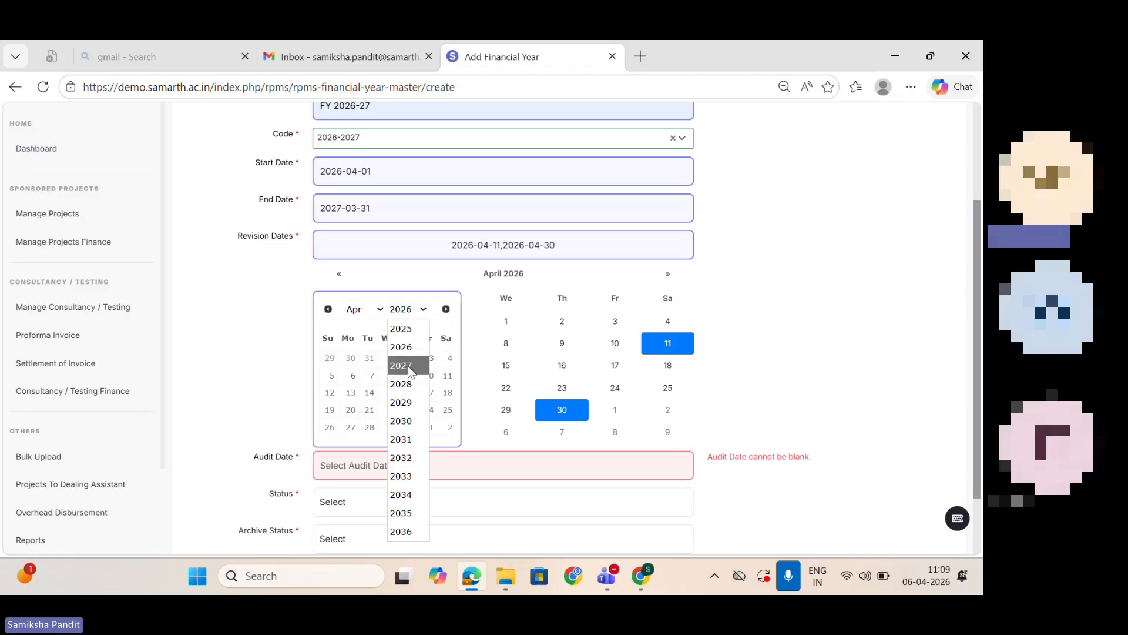
left_click(407, 365)
left_click(380, 309)
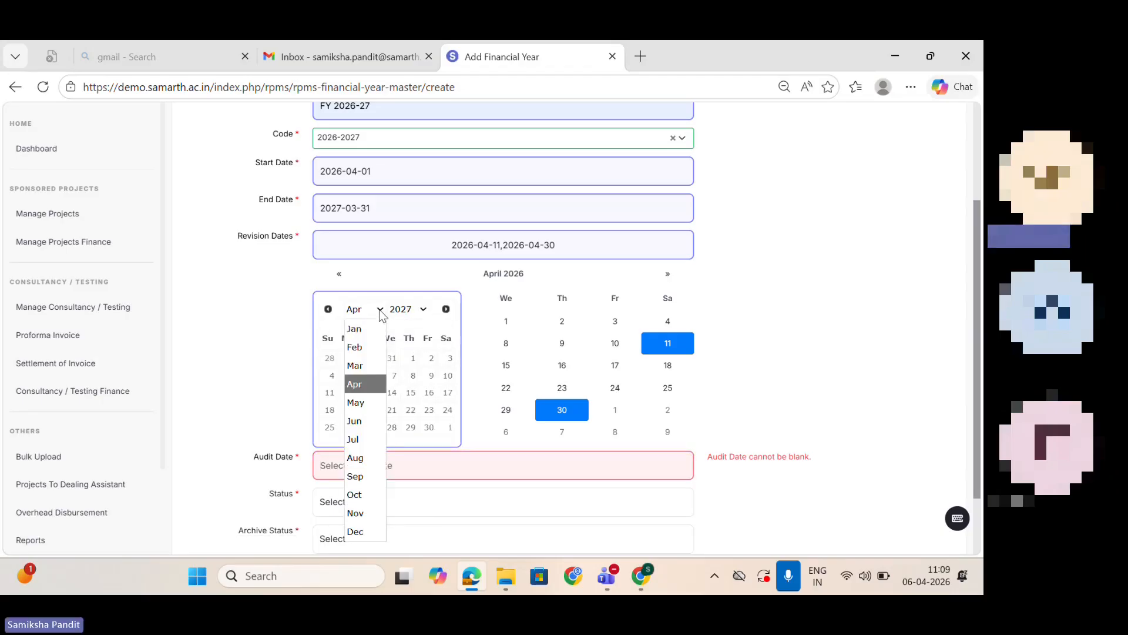
left_click(361, 436)
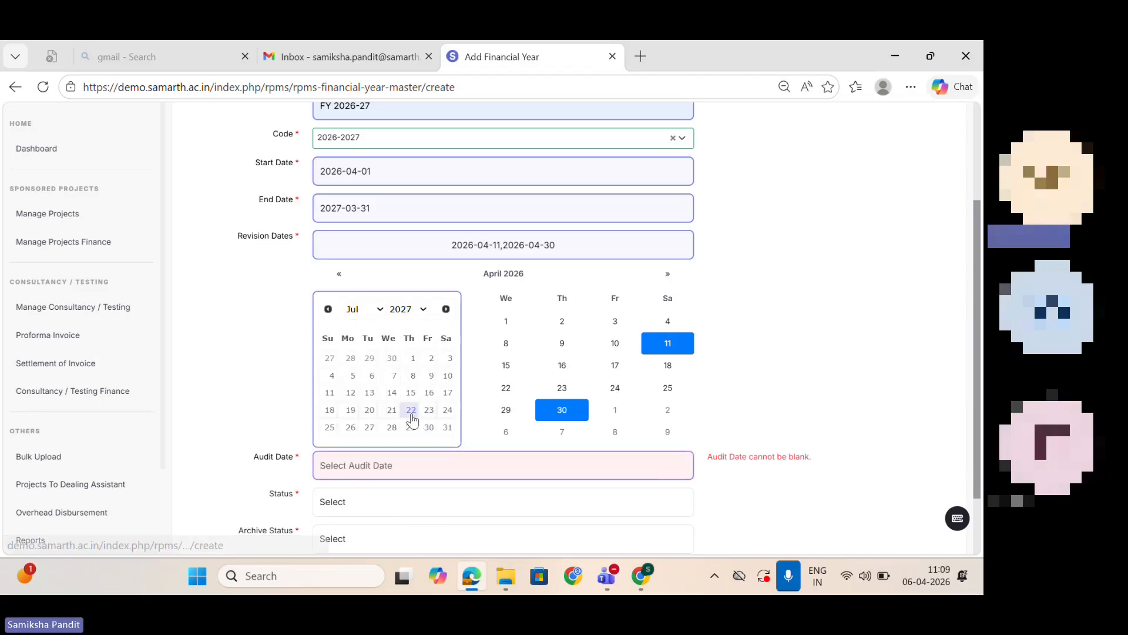
left_click(411, 410)
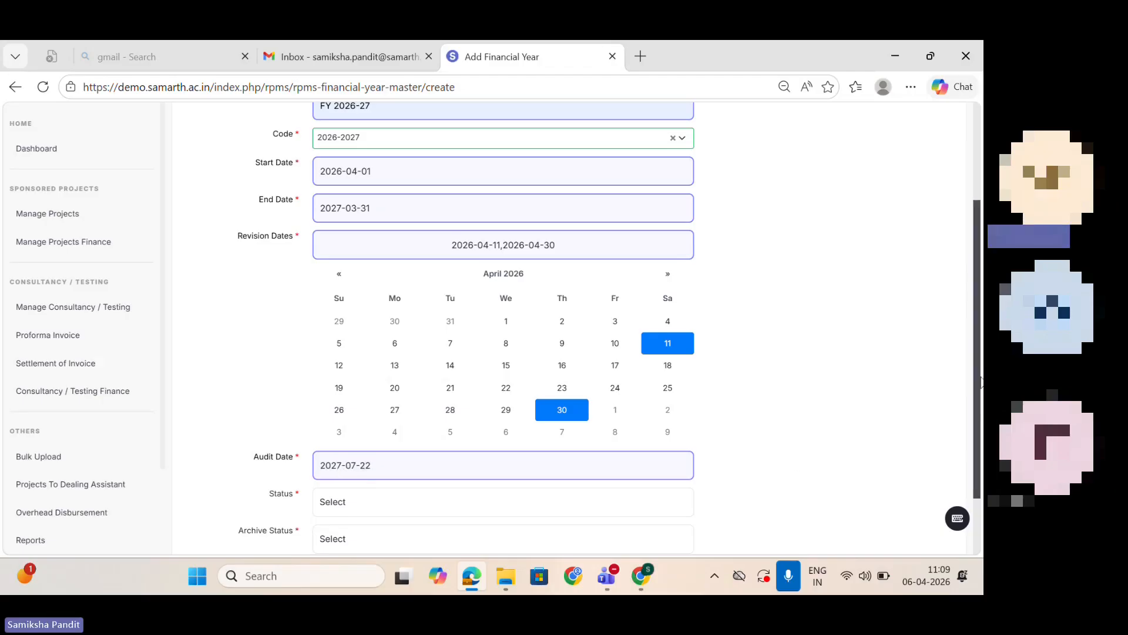
Step: Set the financial year's status to ACTIVE and its archive status to No
scroll(981, 415, "down", 2)
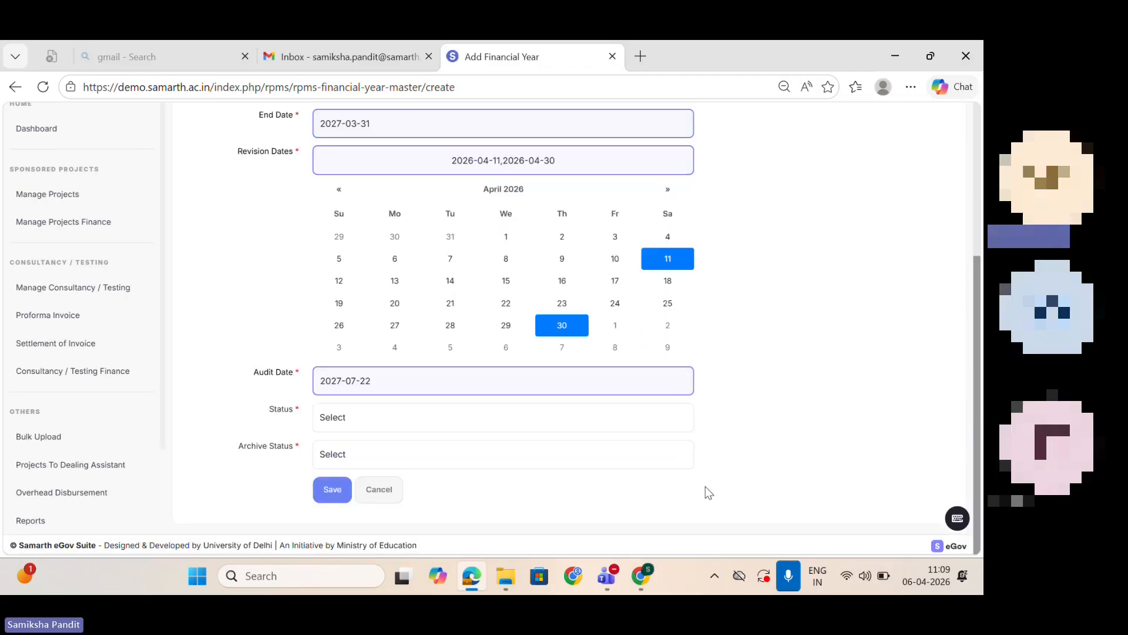
left_click(601, 414)
left_click(356, 458)
left_click(370, 460)
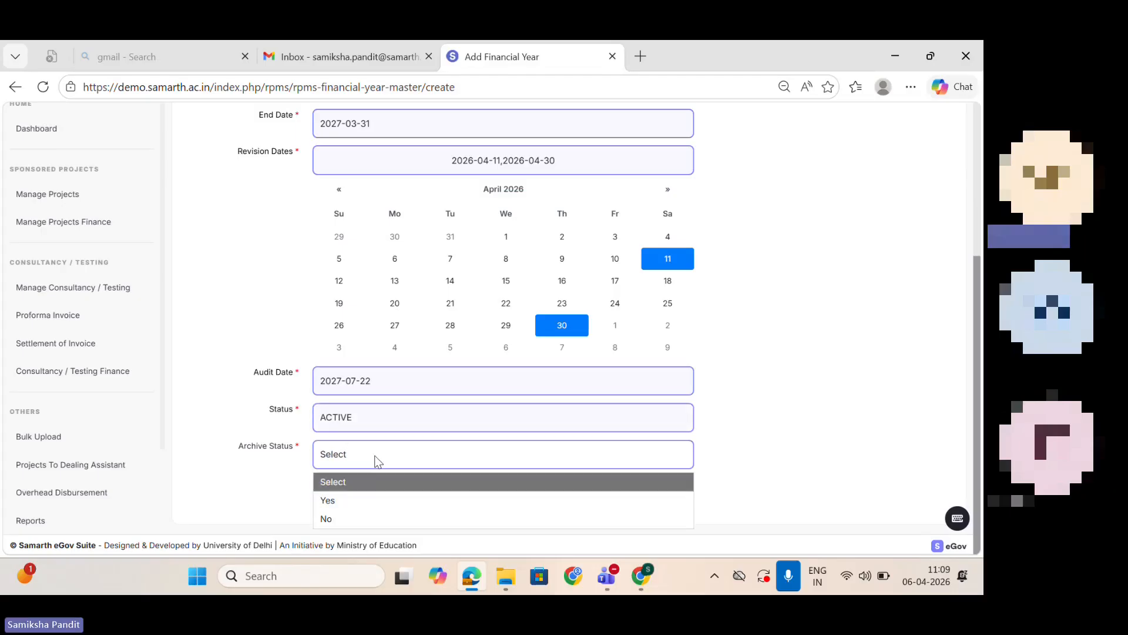
left_click(379, 519)
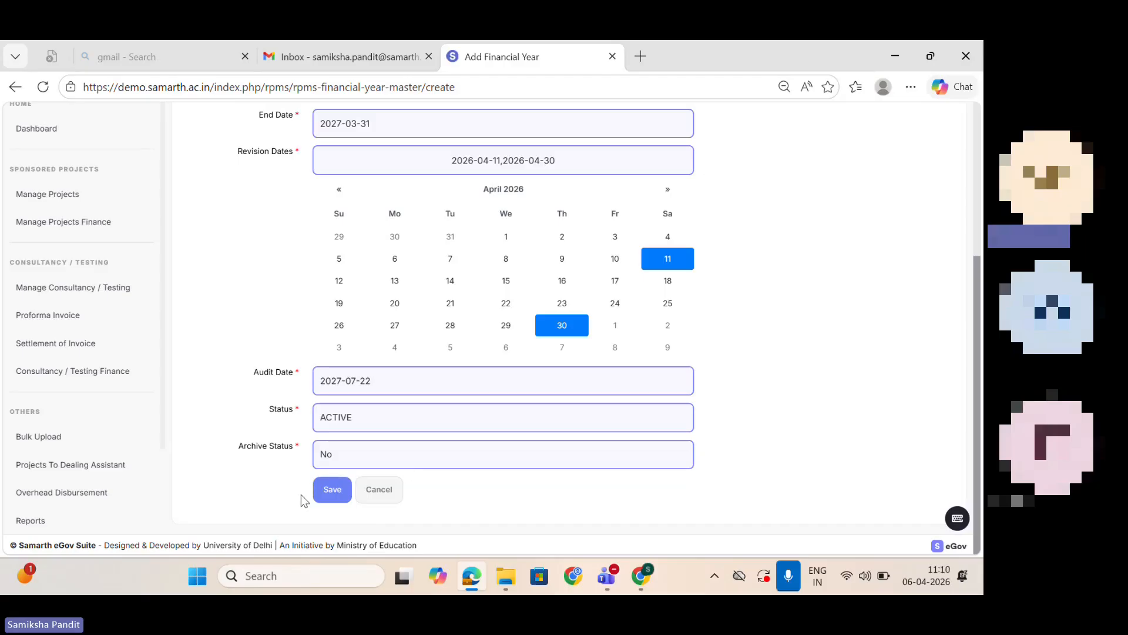
Step: Leave the financial year form without saving, open Project Approval Hierarchy from the settings and bring up the form for a new hierarchy
left_click_drag(978, 412, 965, 220)
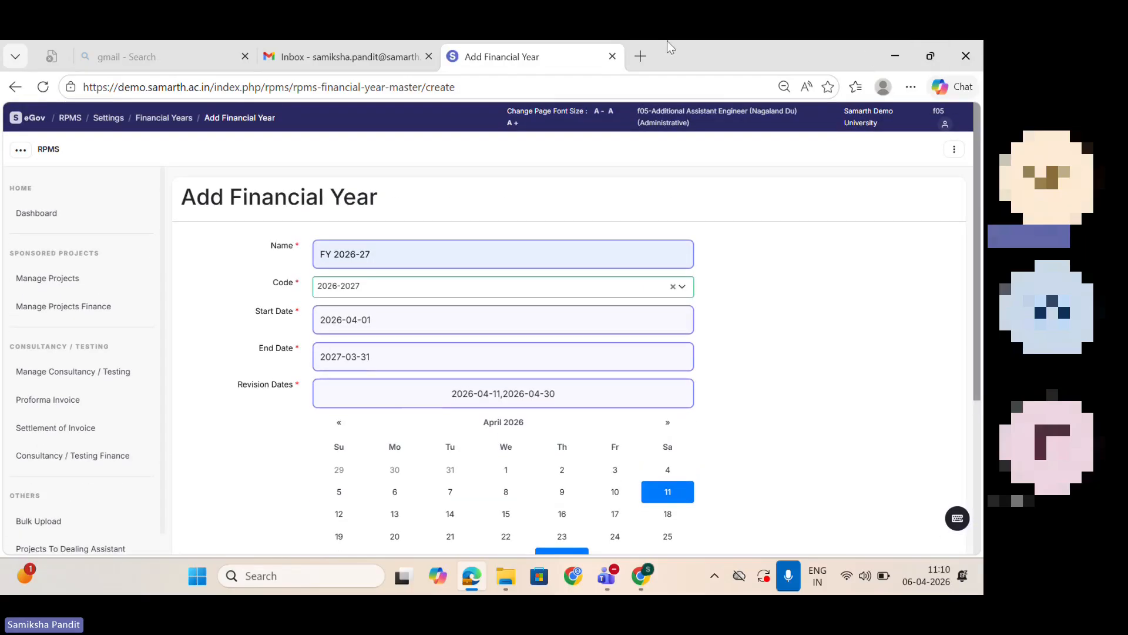
left_click(168, 118)
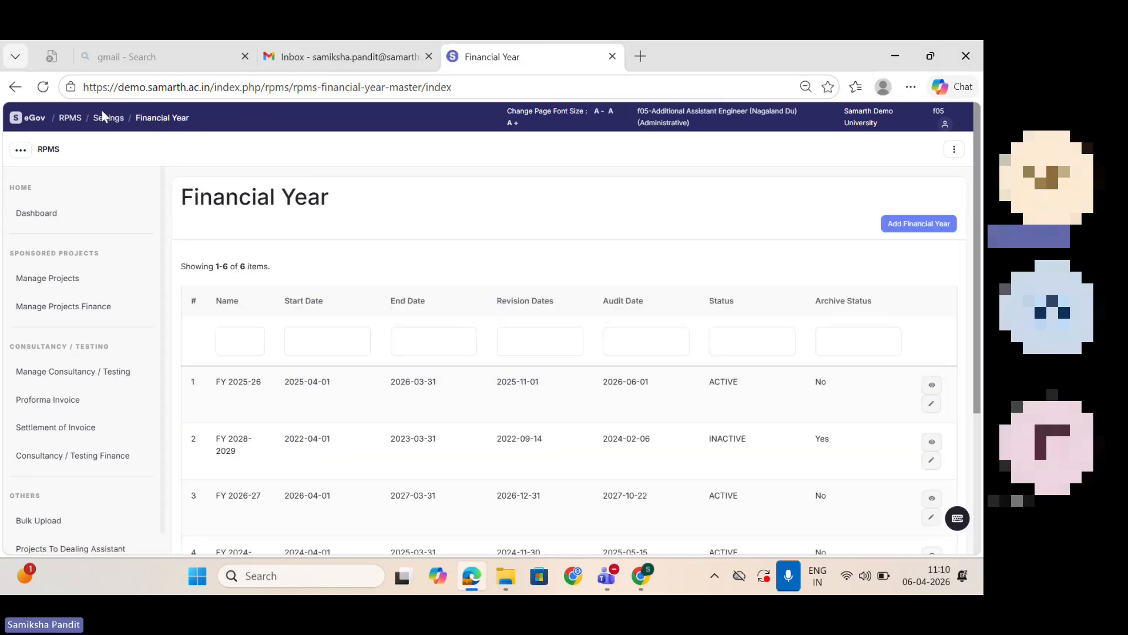
left_click(109, 120)
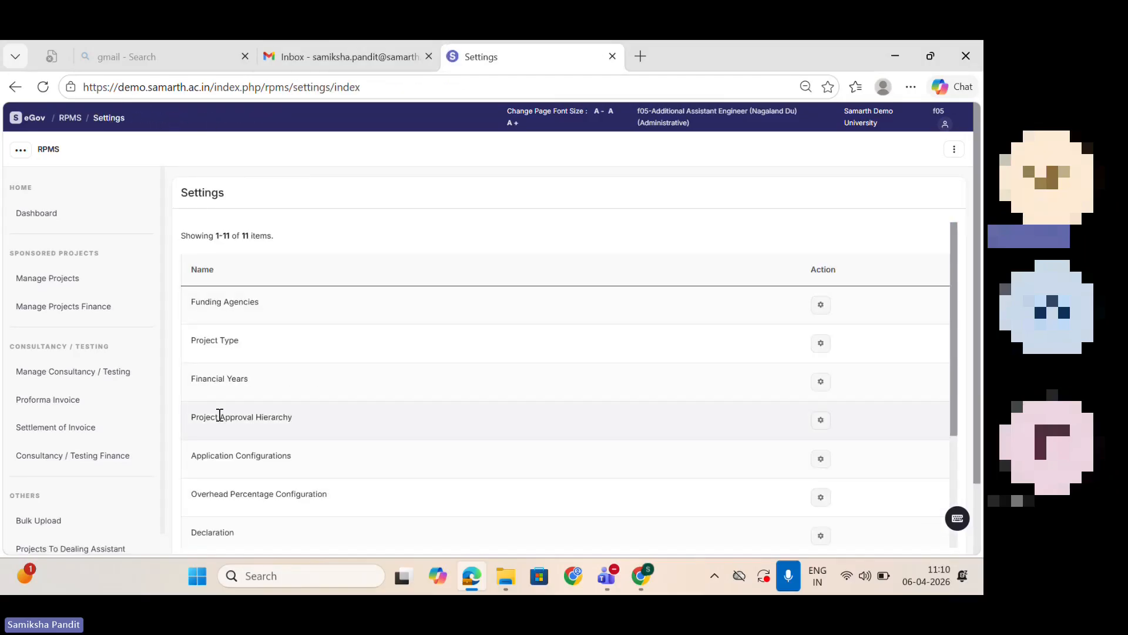
left_click(822, 421)
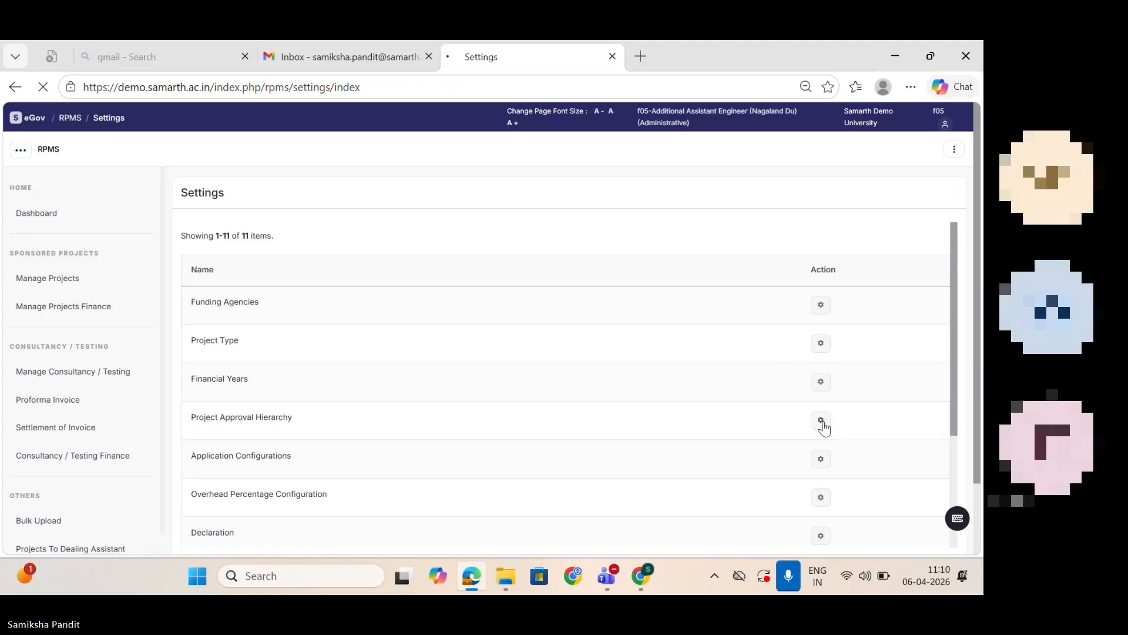
left_click(934, 189)
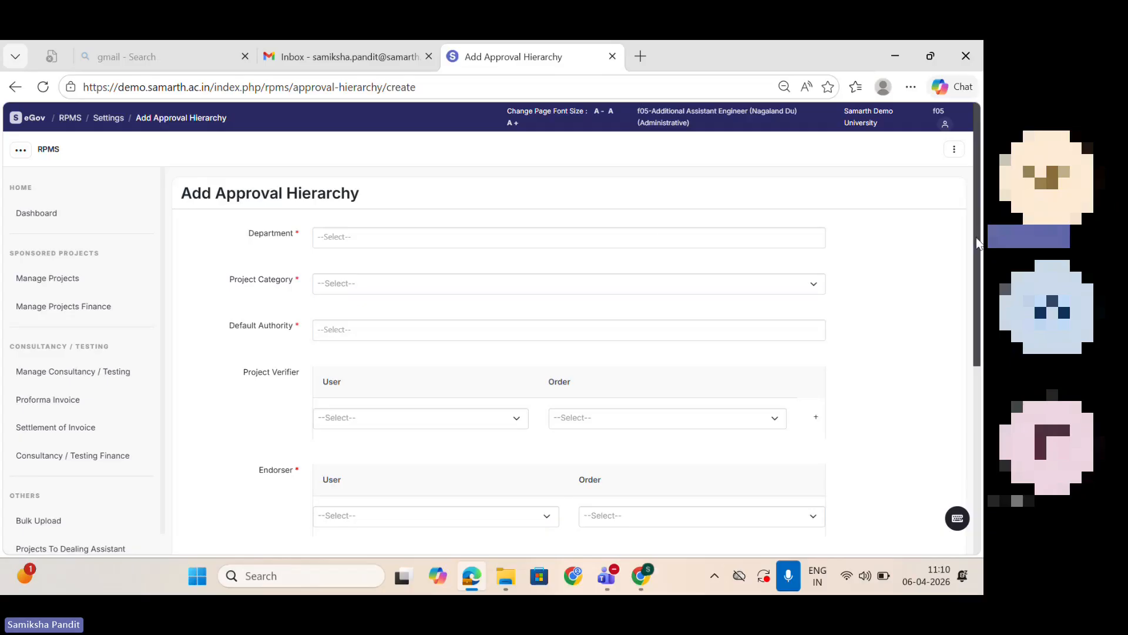
left_click_drag(979, 243, 979, 250)
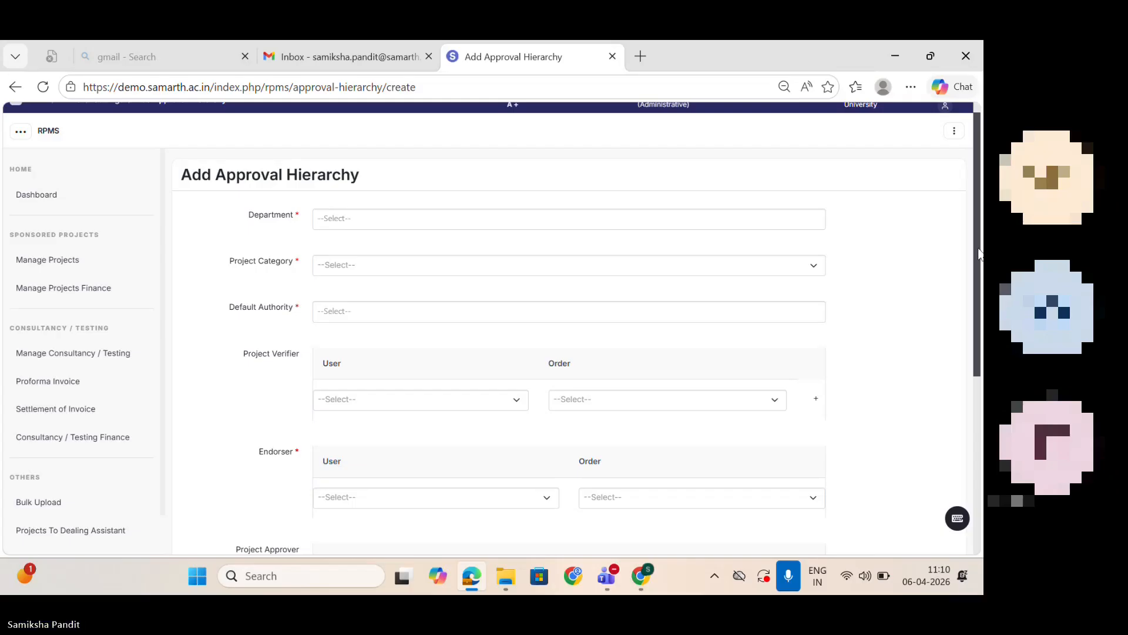
left_click(790, 578)
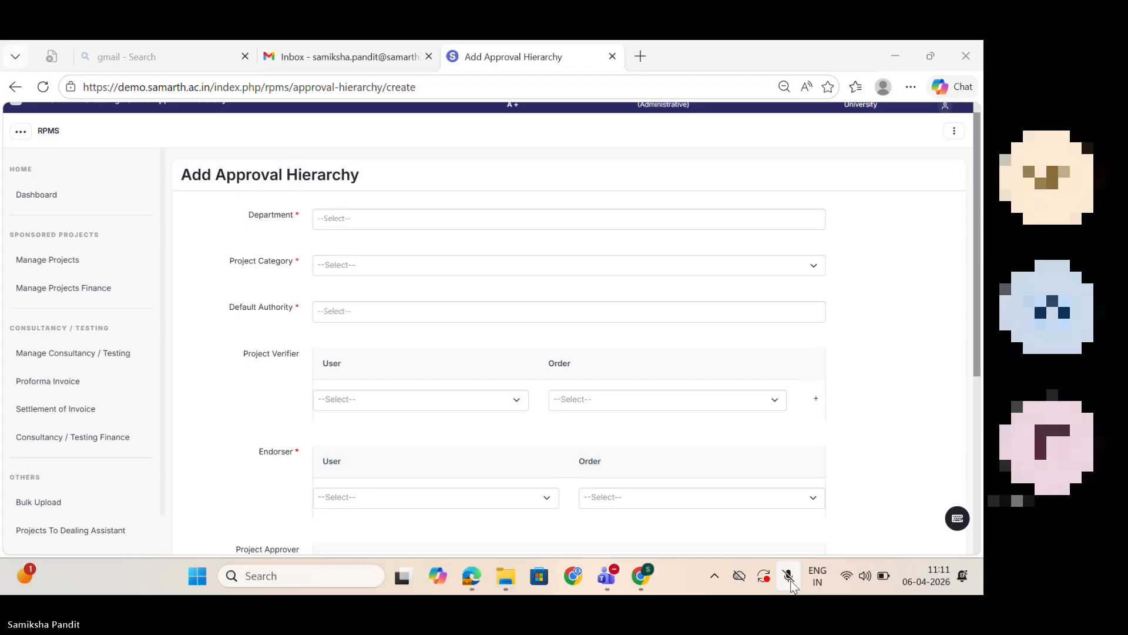
left_click(789, 579)
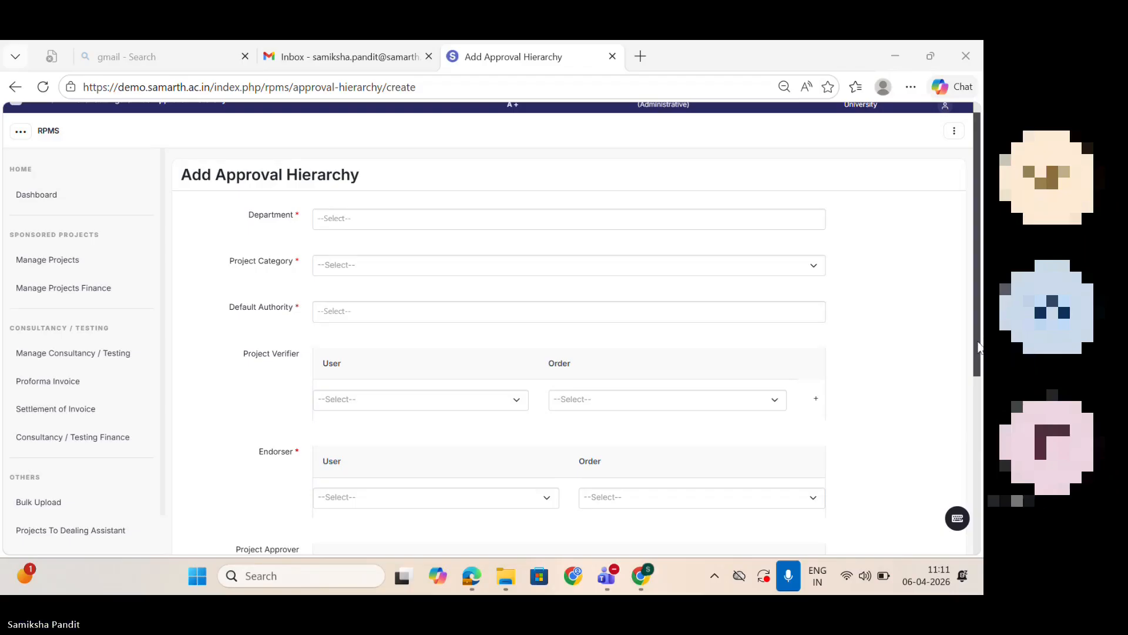
scroll(975, 335, "up", 1)
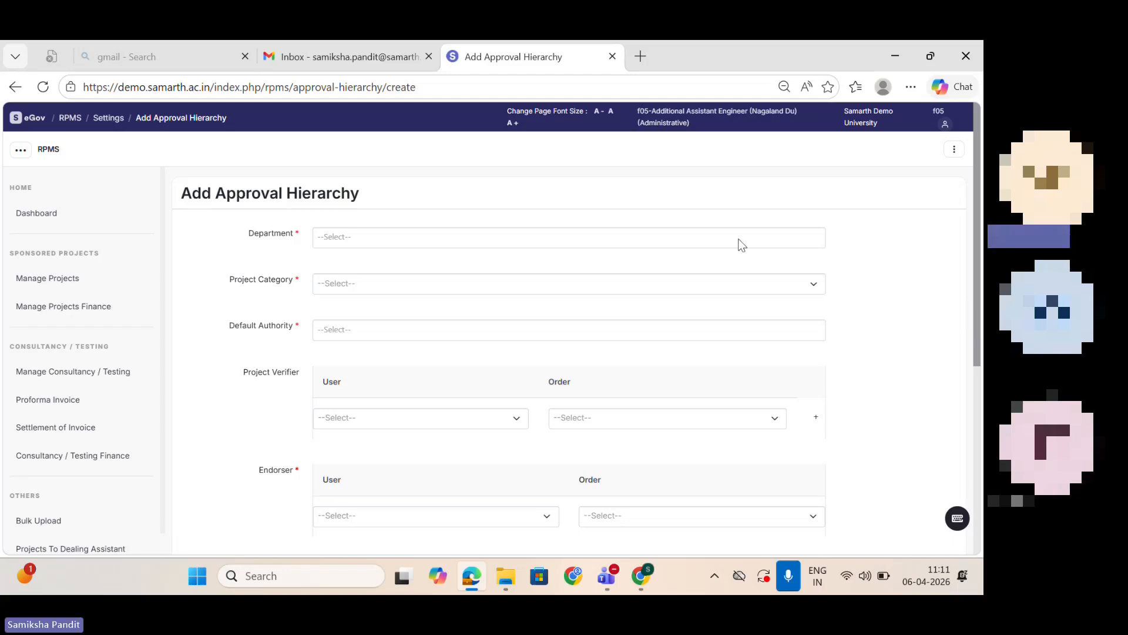
scroll(764, 244, "down", 1)
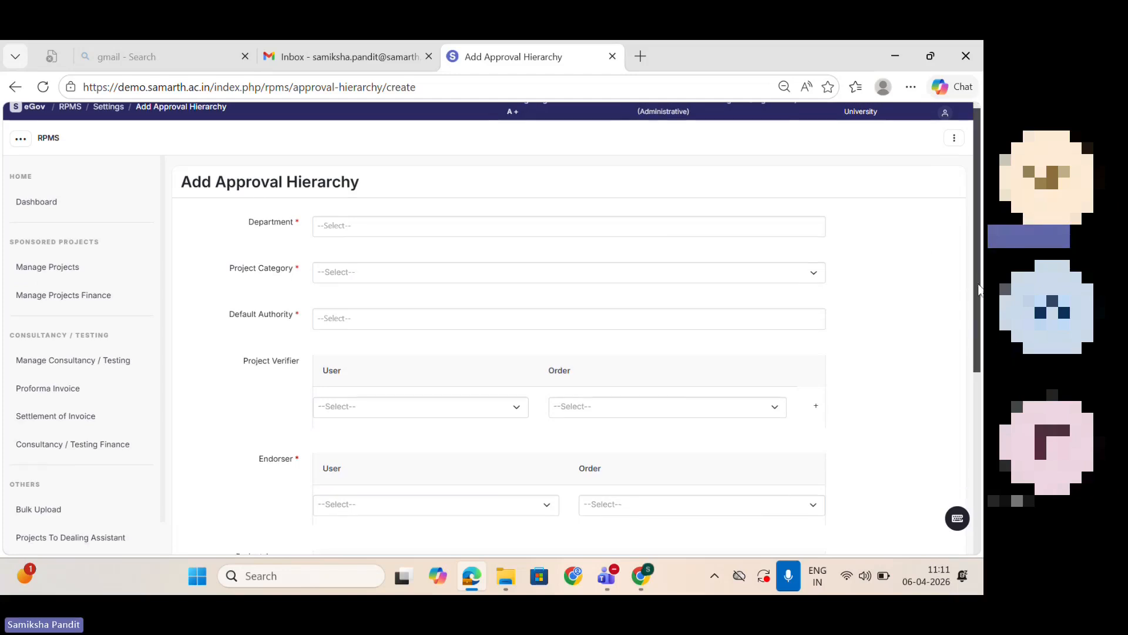
Step: Assign all departments to the approval hierarchy and set its project category to SPONSORED
left_click(380, 235)
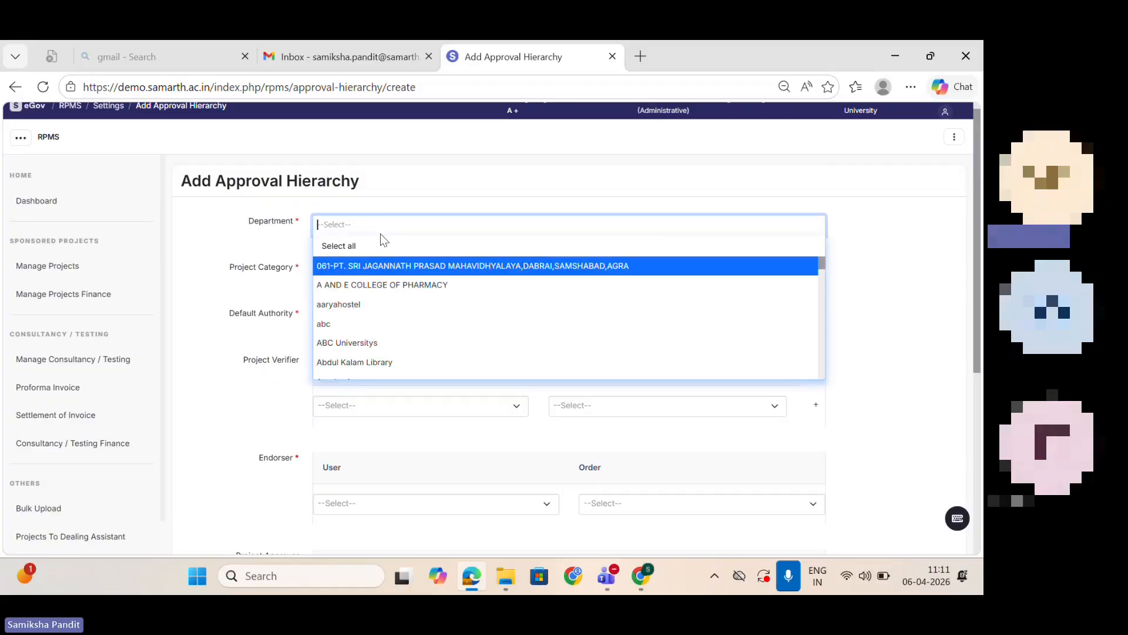
left_click(339, 247)
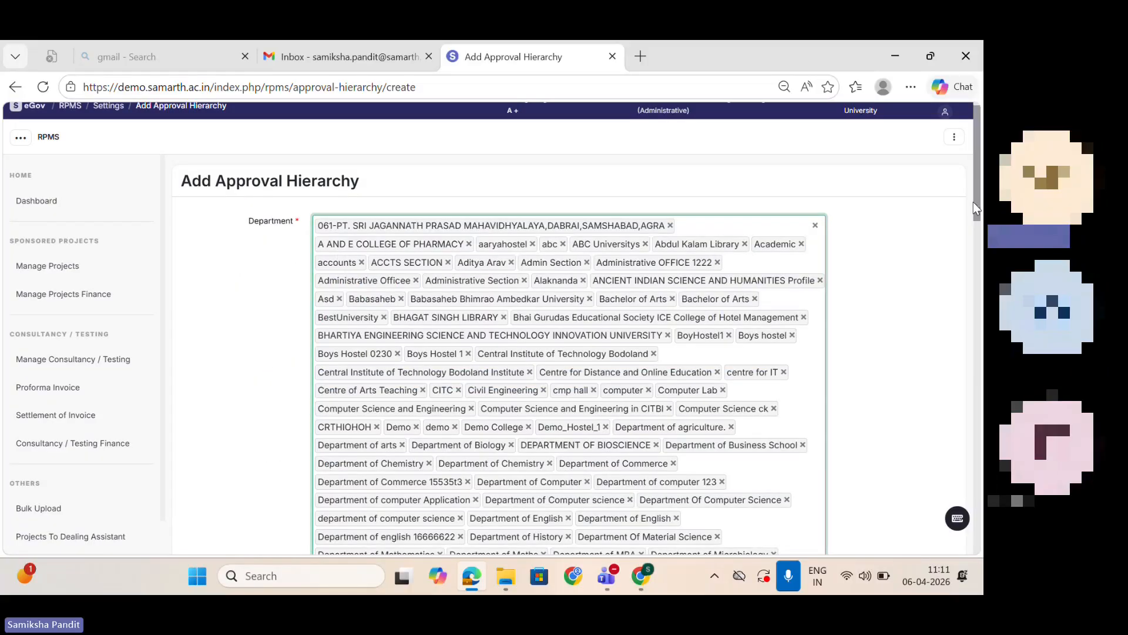
left_click_drag(975, 204, 976, 480)
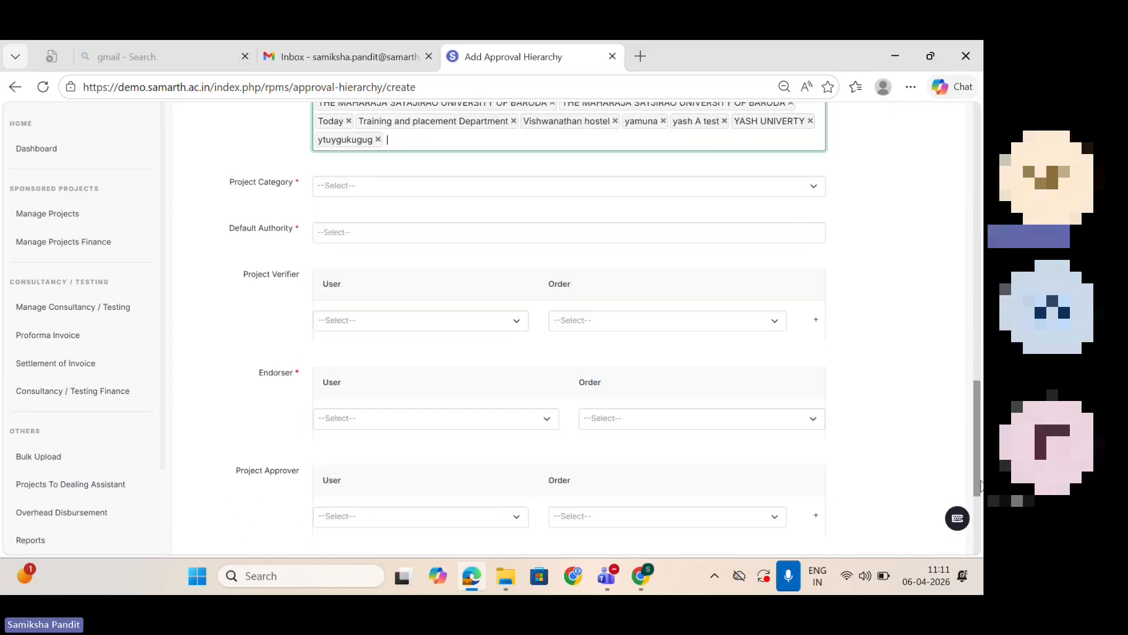
left_click(354, 183)
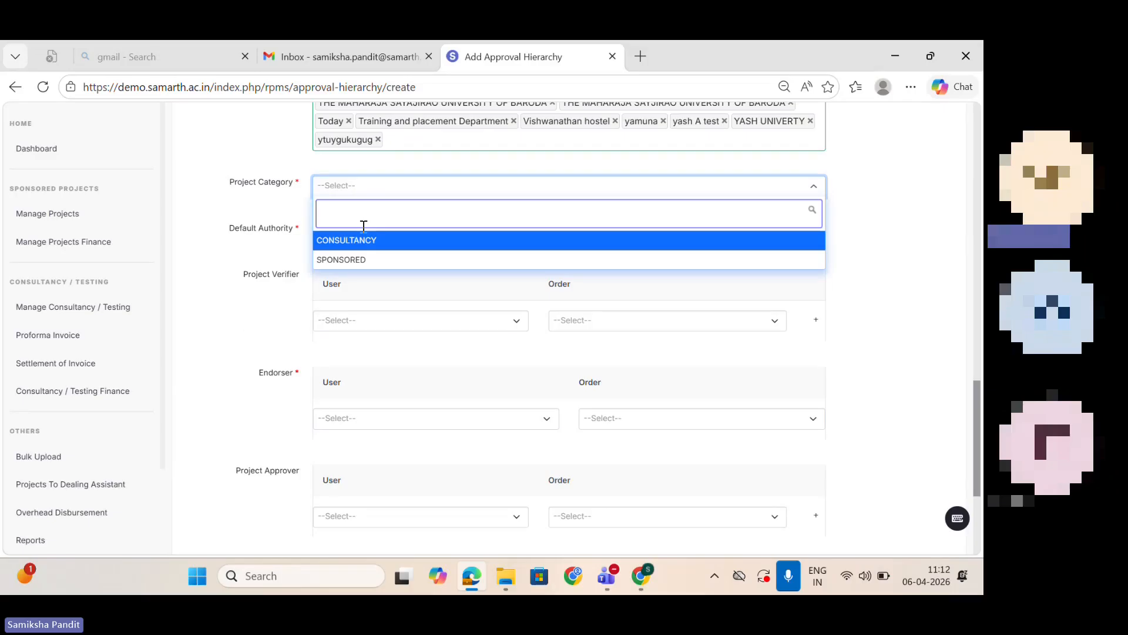
left_click(365, 258)
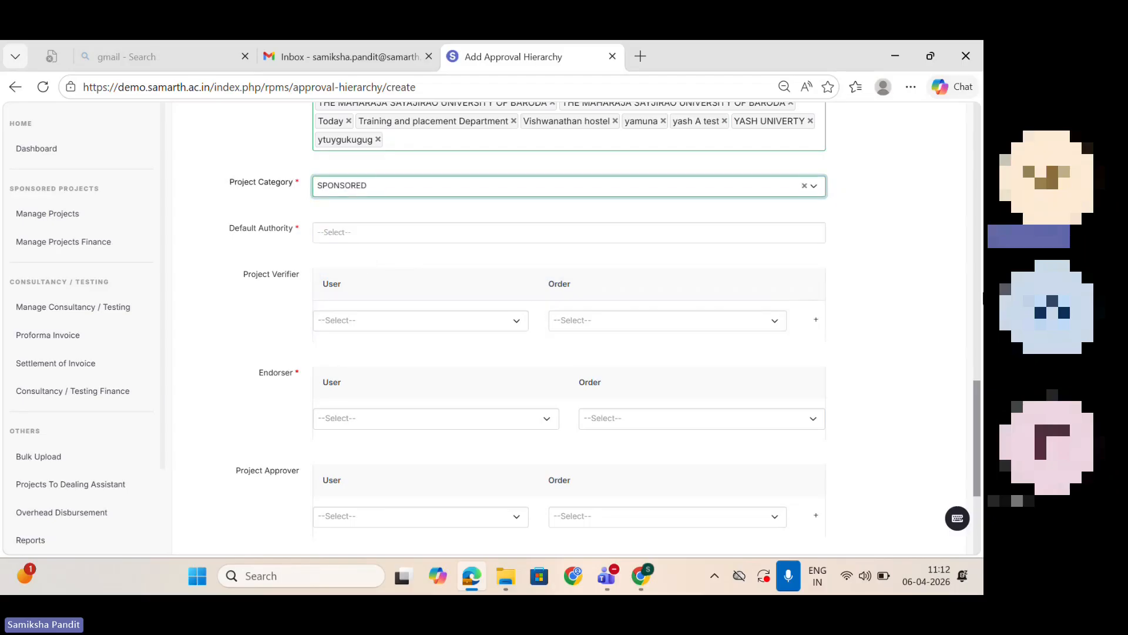
left_click_drag(981, 407, 982, 422)
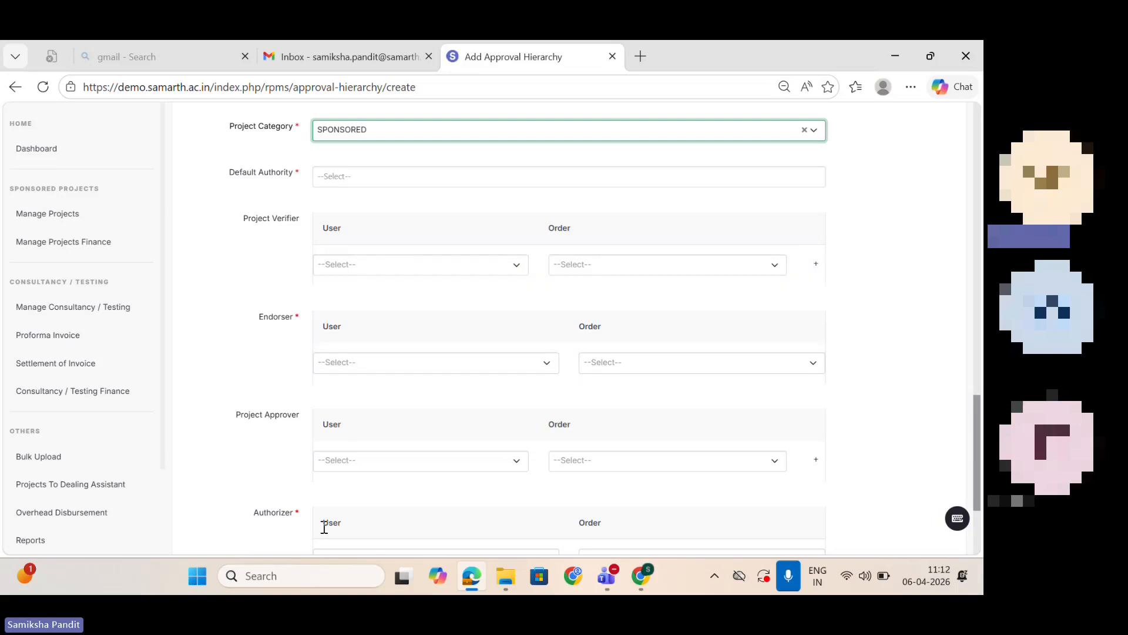
left_click(301, 178)
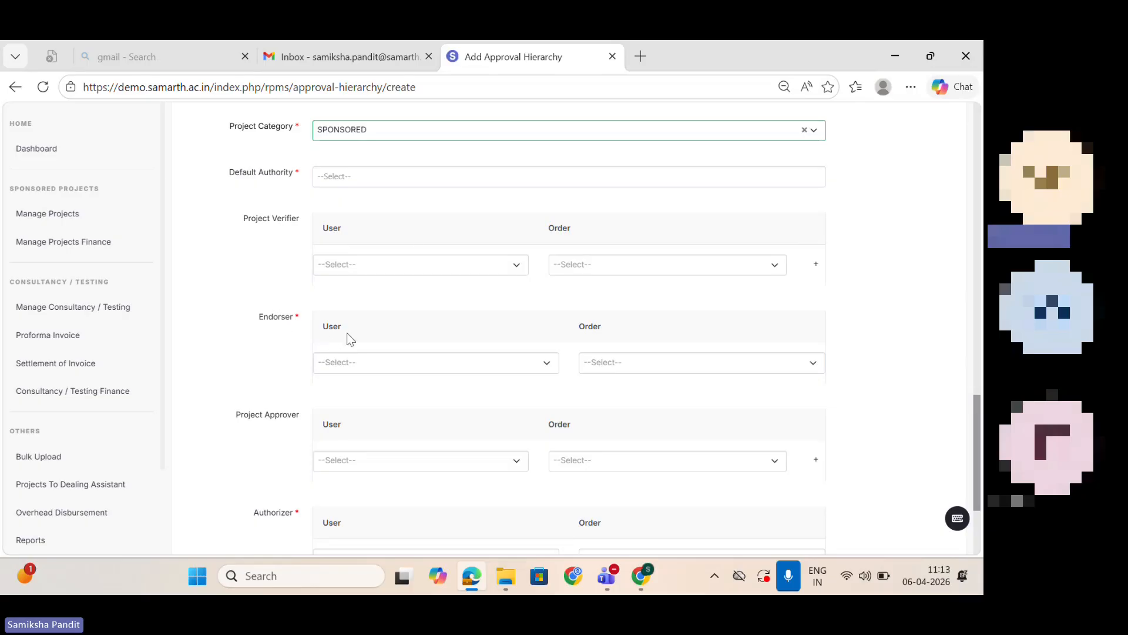
Step: Assign f01-SENIOUR ANALYST VP (Finance Department) as the Project Verifier with order 1
left_click(407, 264)
type("f01")
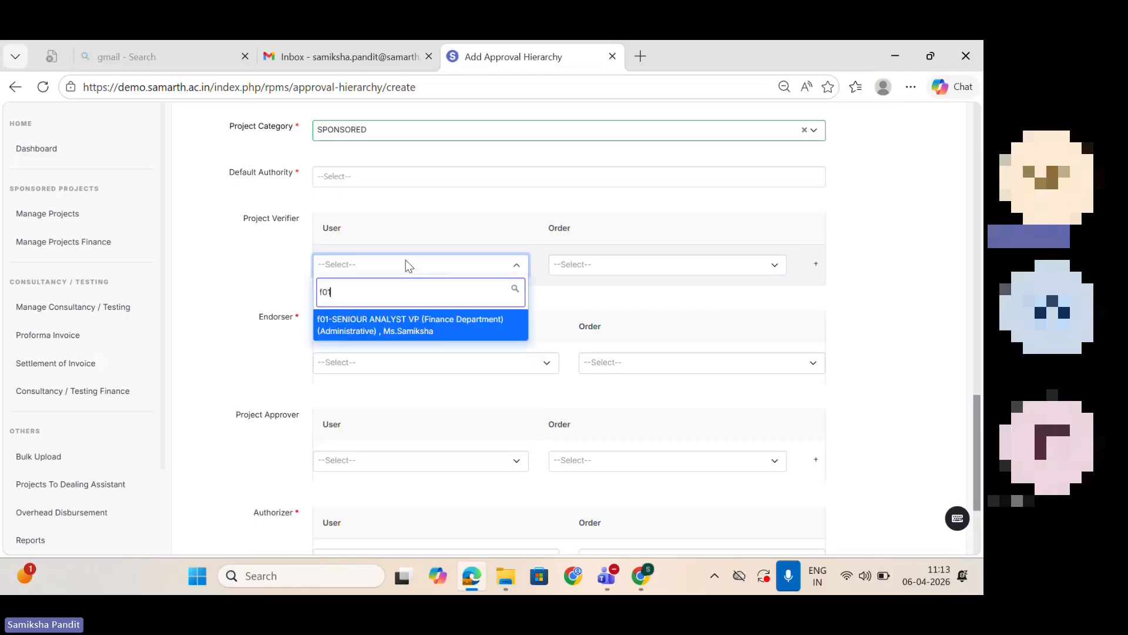
left_click(410, 334)
left_click(733, 266)
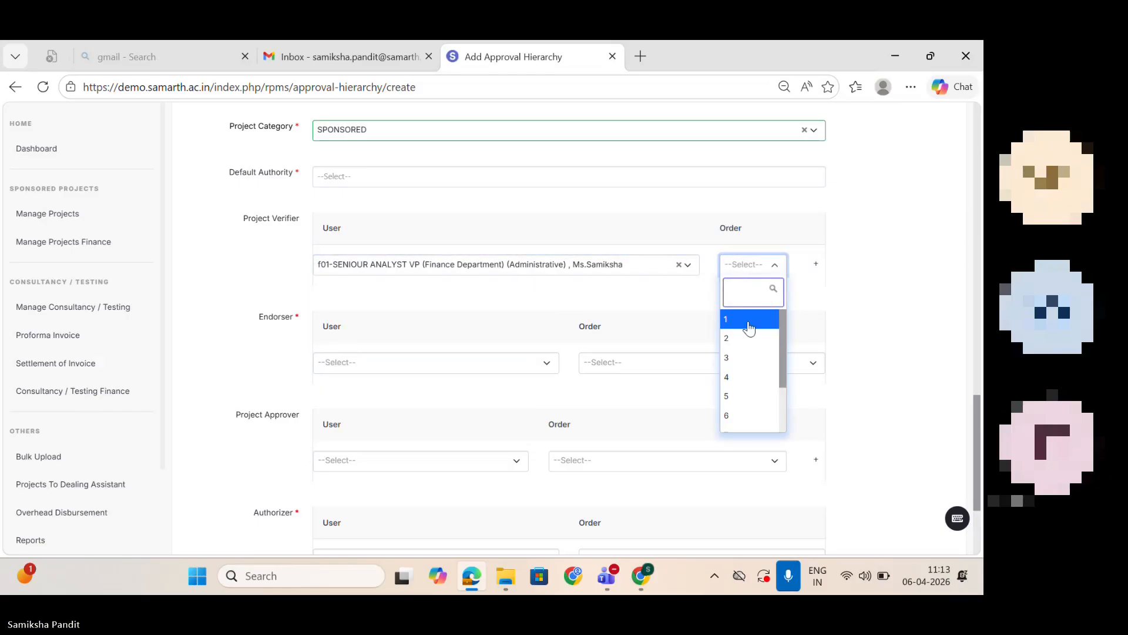
left_click(749, 322)
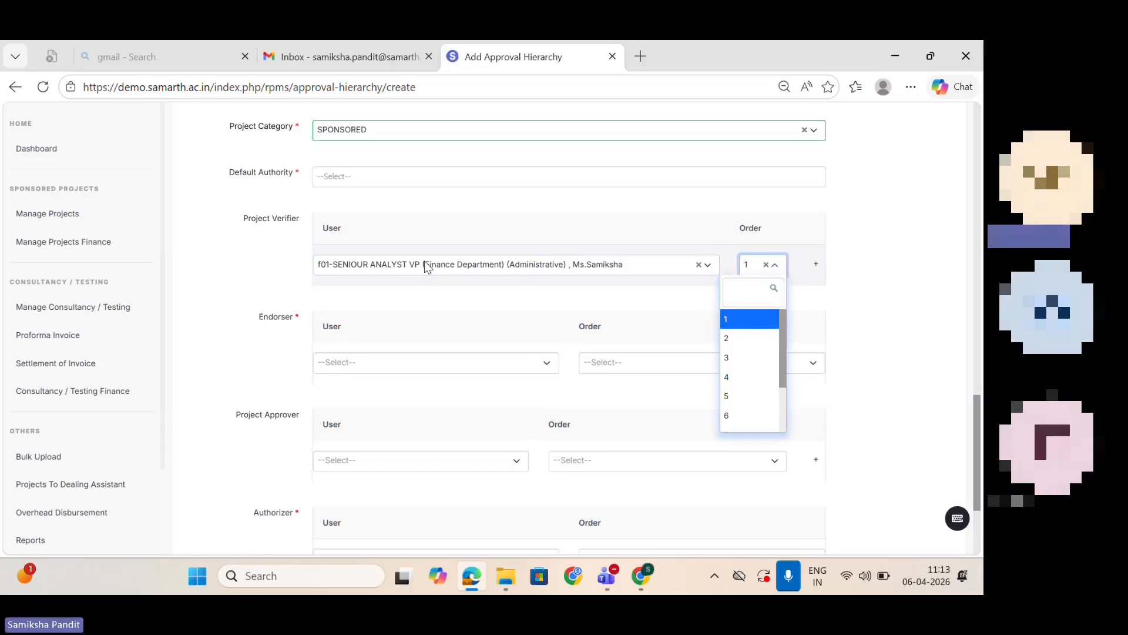
left_click(466, 282)
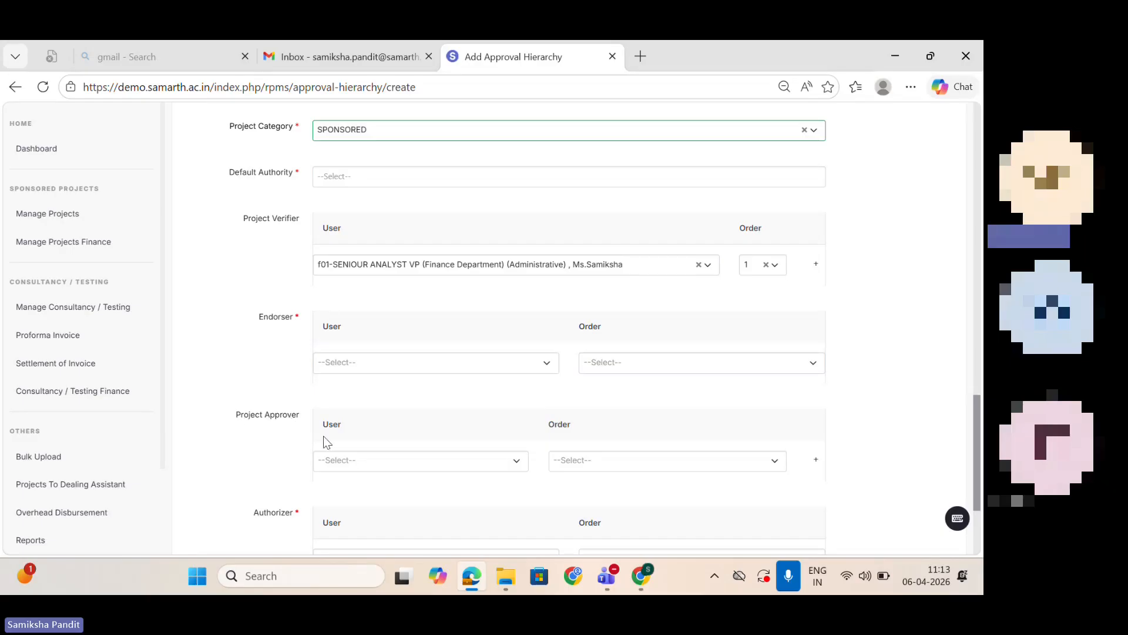
Step: Assign f02-rpms_admin (Nagaland Du) as the Endorser with order 1
left_click(411, 360)
type("f")
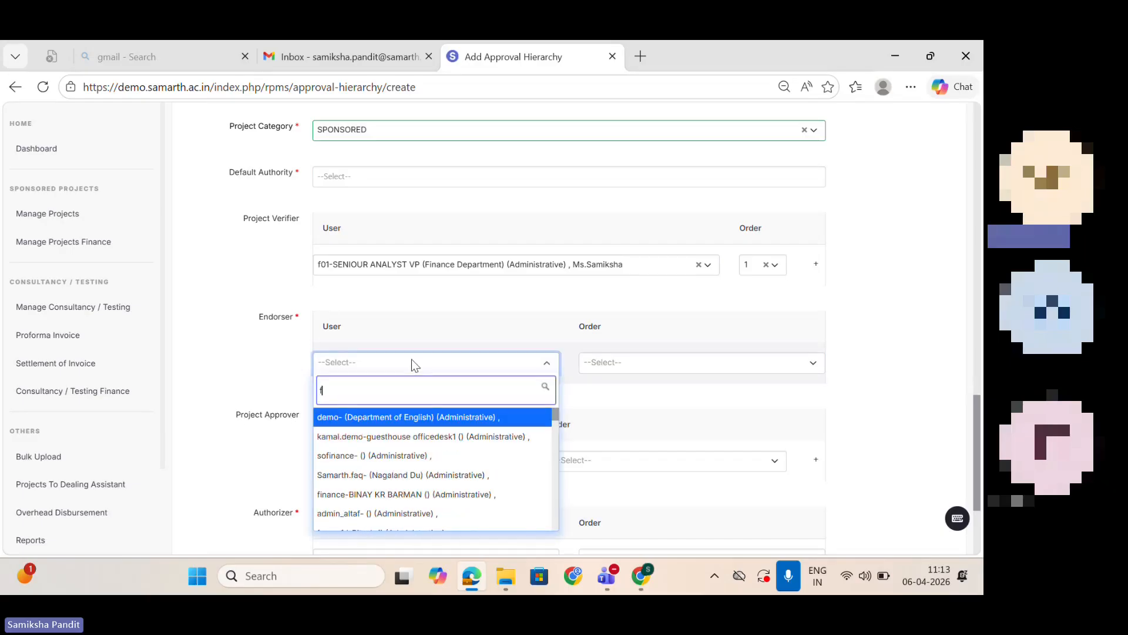
type("02")
left_click(441, 428)
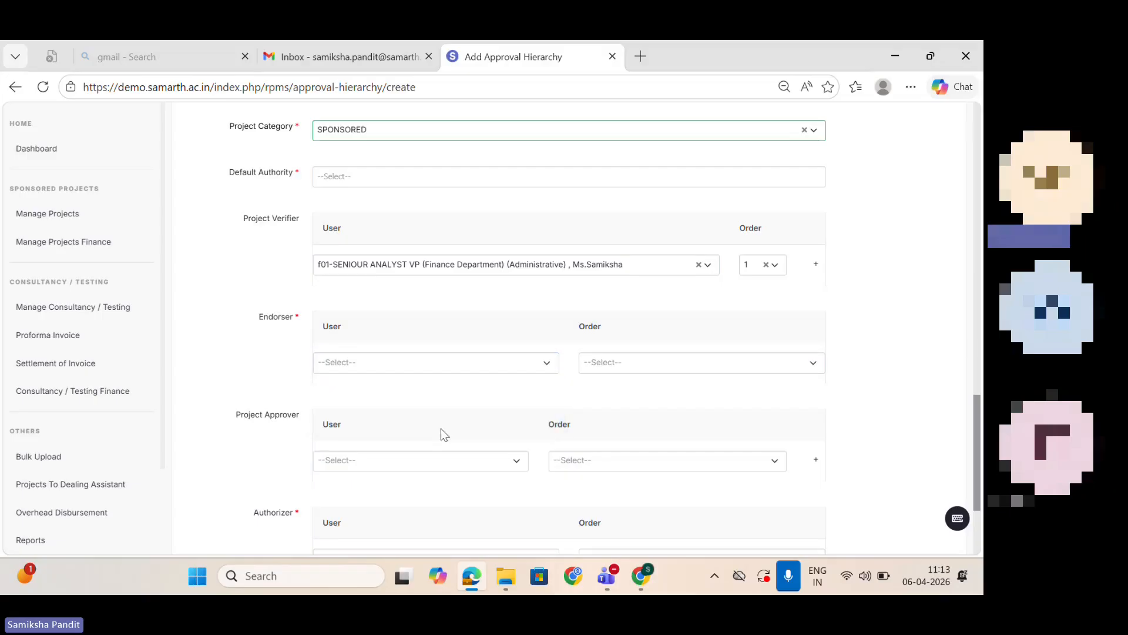
left_click(428, 369)
type("f02")
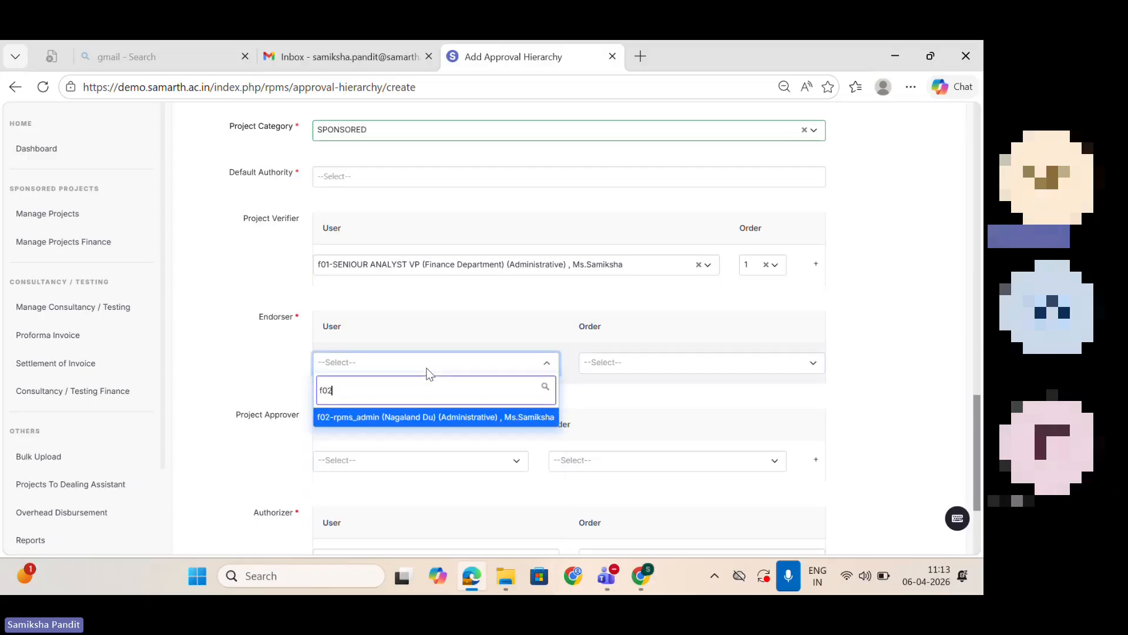
left_click(435, 419)
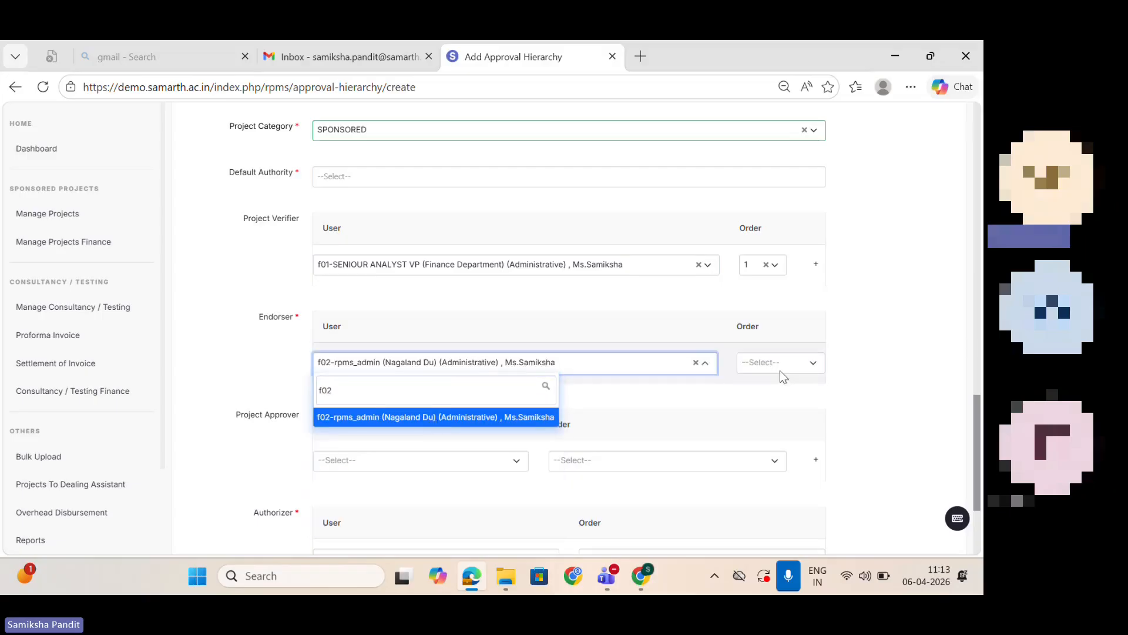
left_click(786, 367)
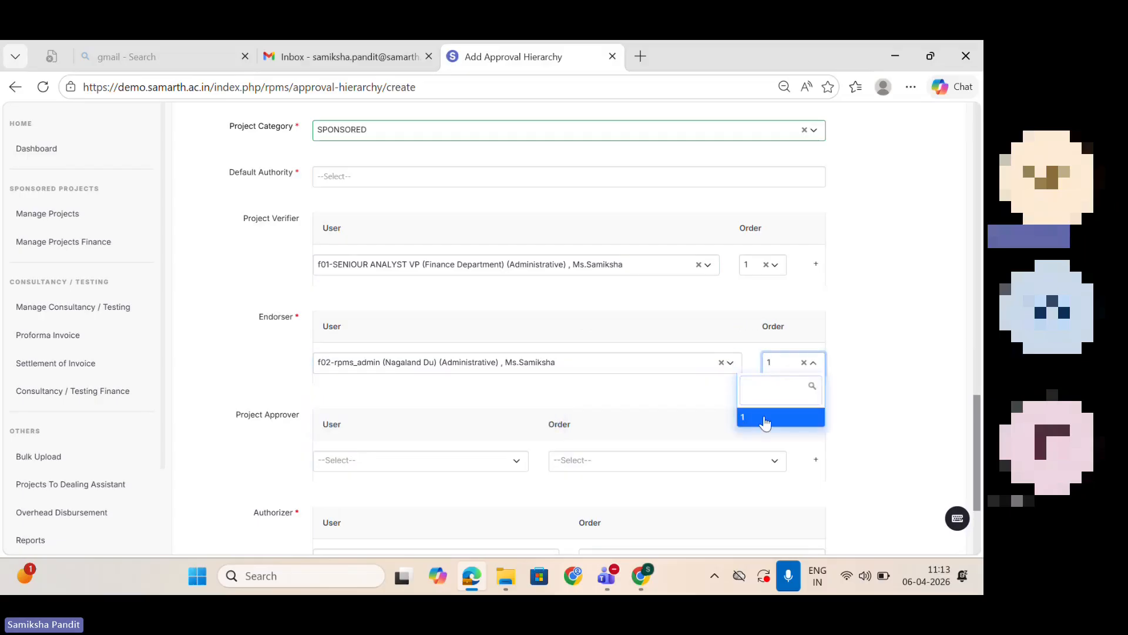
left_click(874, 365)
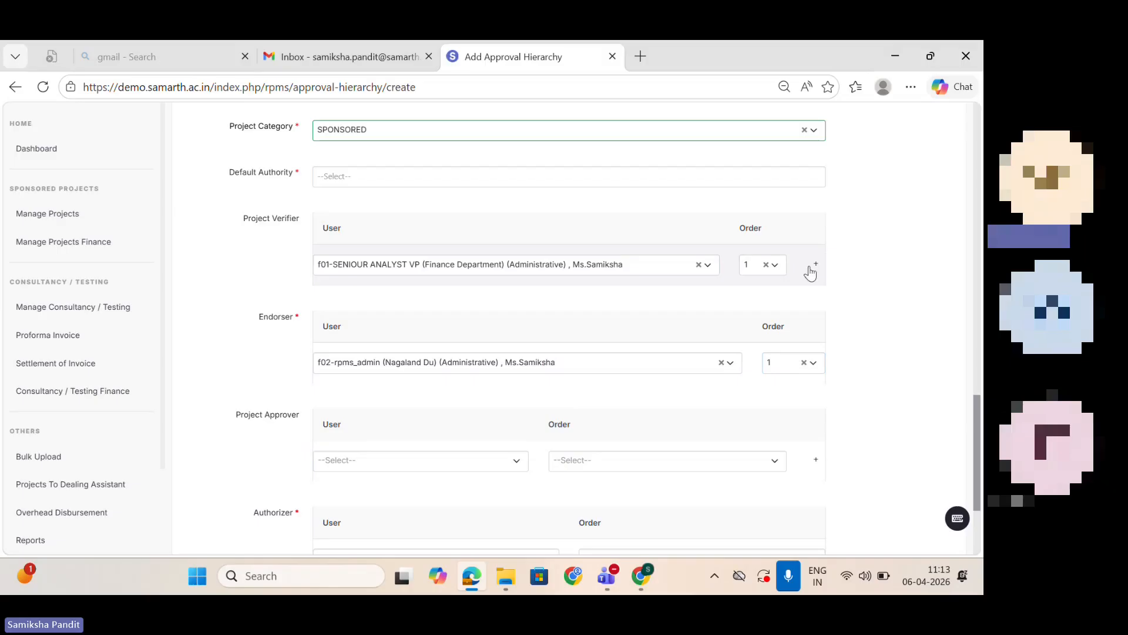
Step: Add extra Project Verifier rows and remove them again
left_click(816, 270)
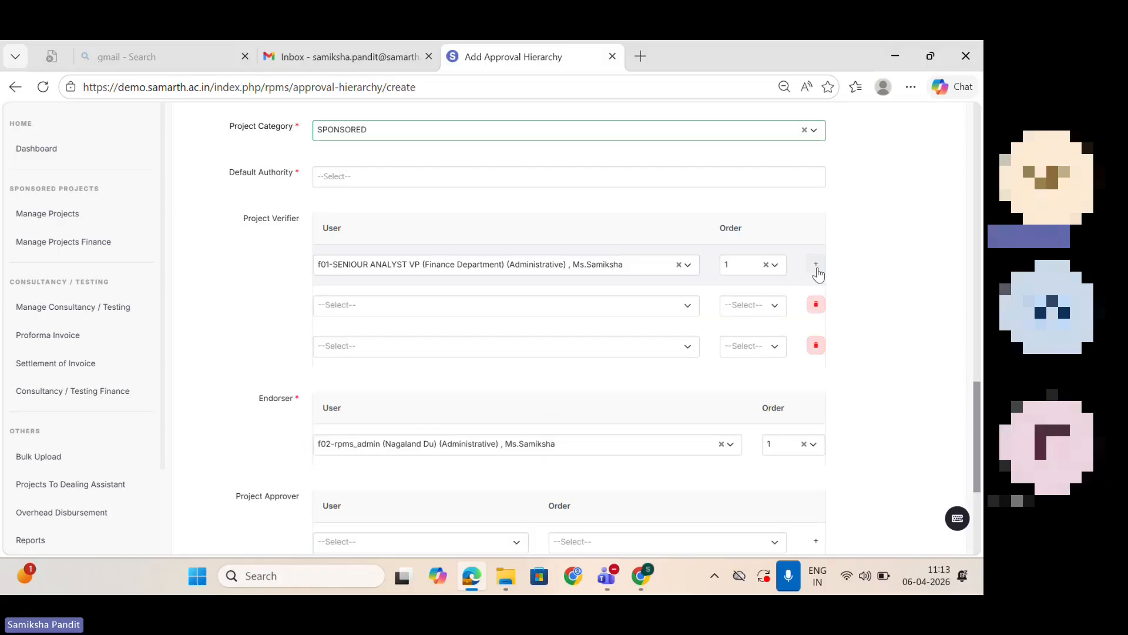
left_click(816, 304)
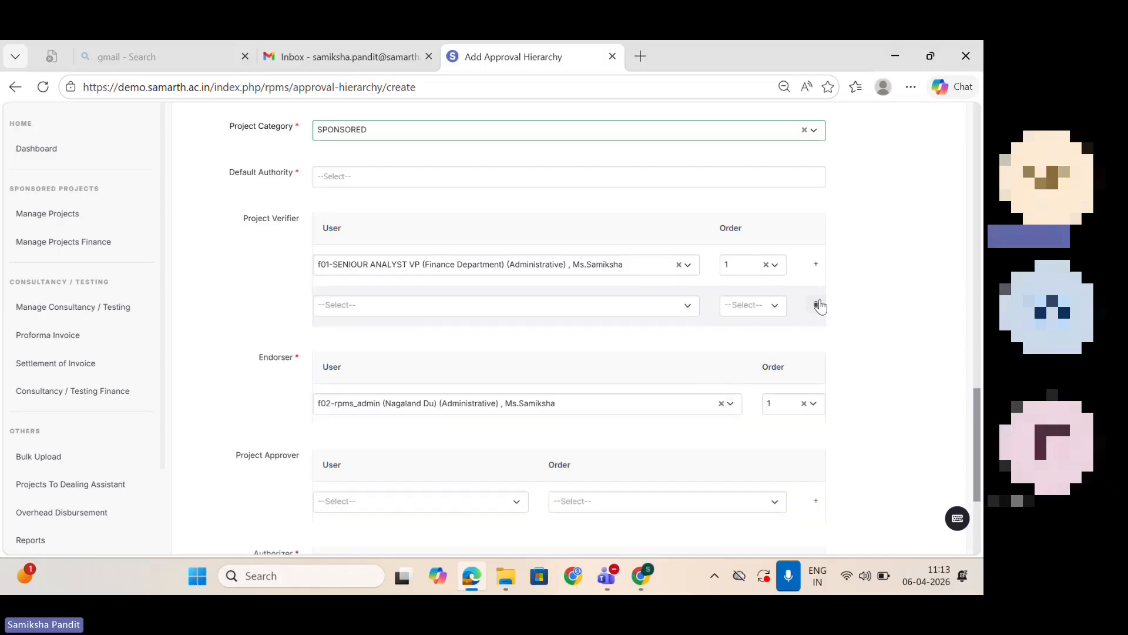
left_click(817, 304)
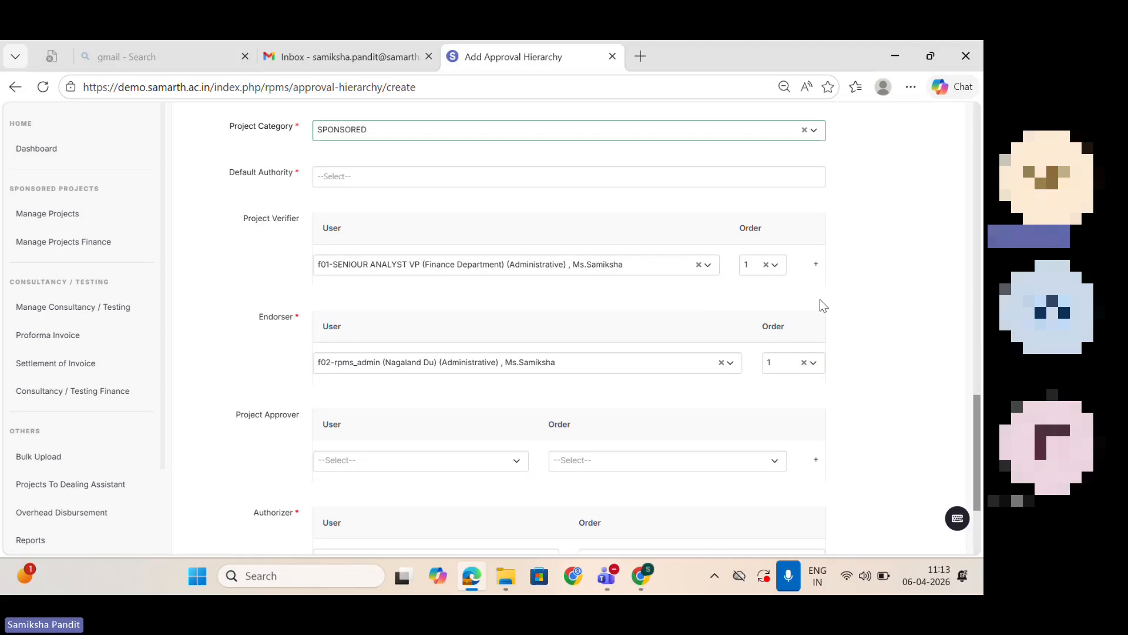
Step: Assign f03-Account officer (Nagaland Du) as the Project Approver with order 1
scroll(956, 458, "down", 1)
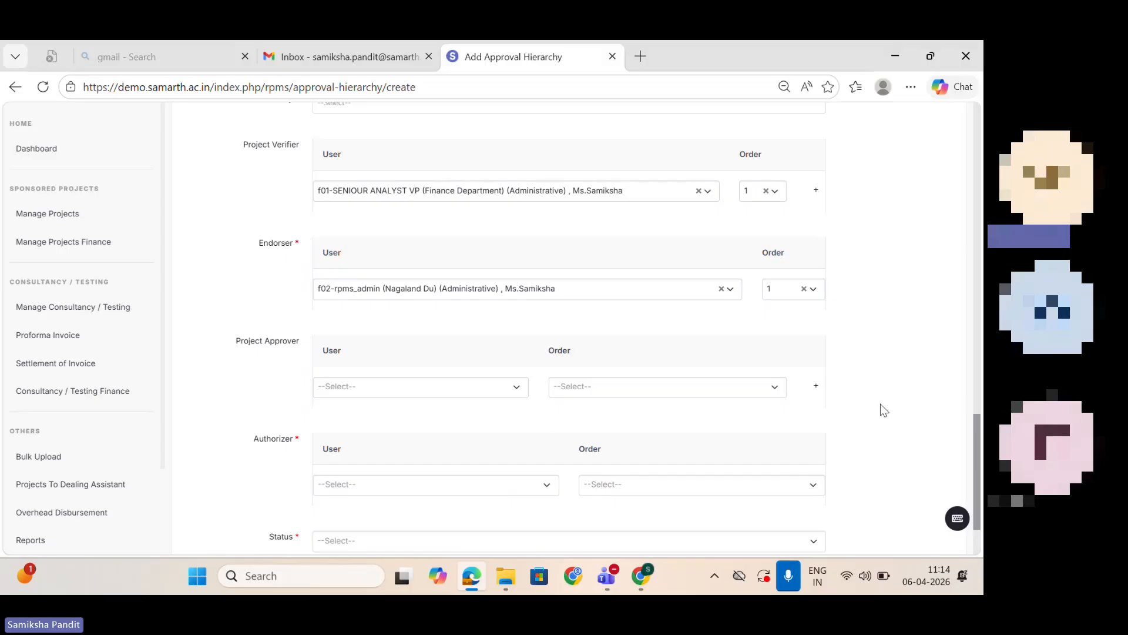
left_click(421, 391)
type("f03")
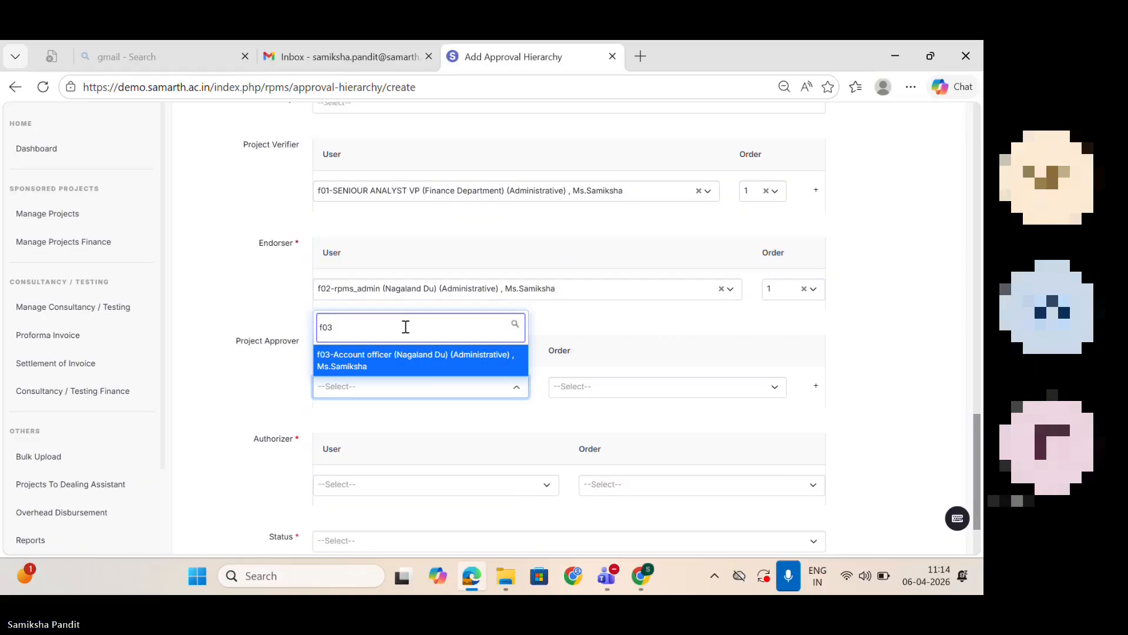
left_click(412, 360)
left_click(748, 382)
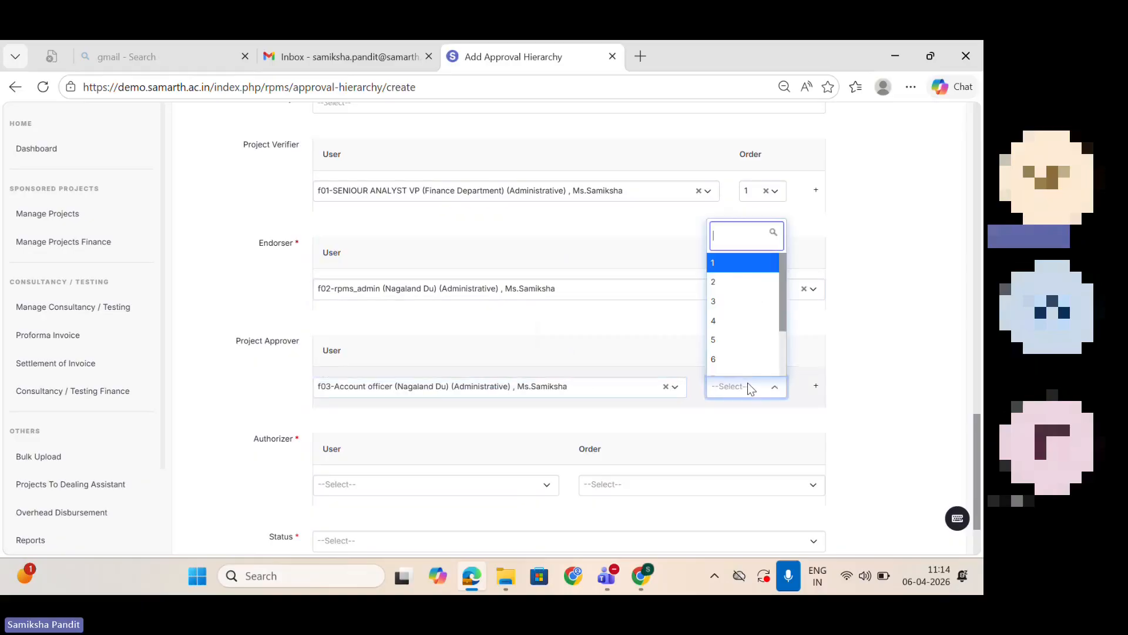
left_click(723, 264)
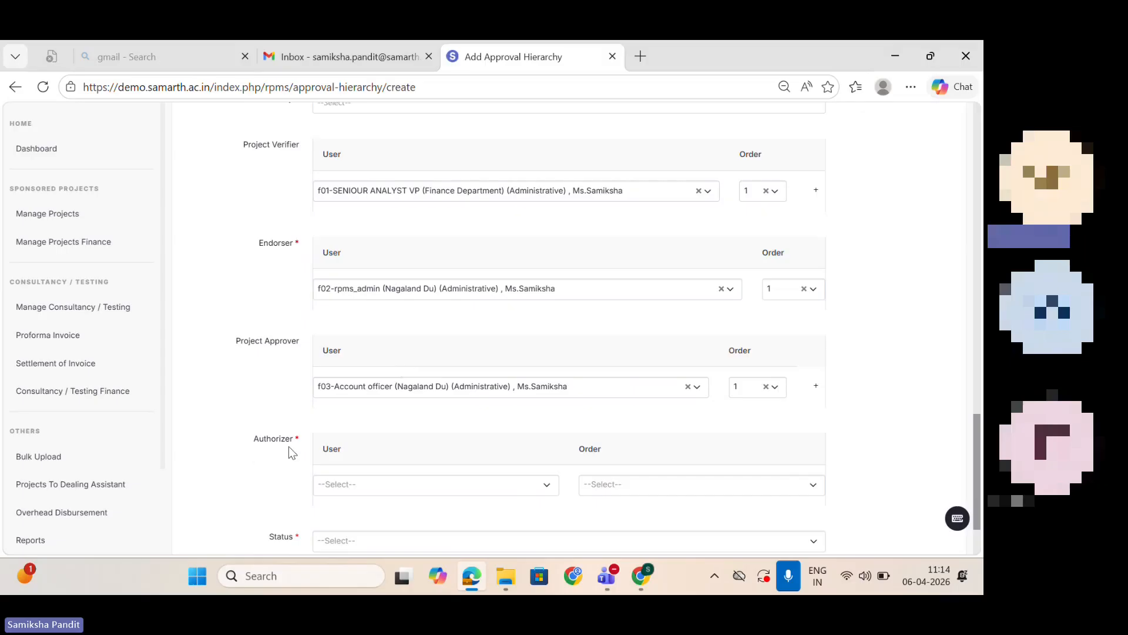
Step: Assign f04-Director (Nagaland Du) as the Authorizer with order 1
left_click(374, 486)
type("f")
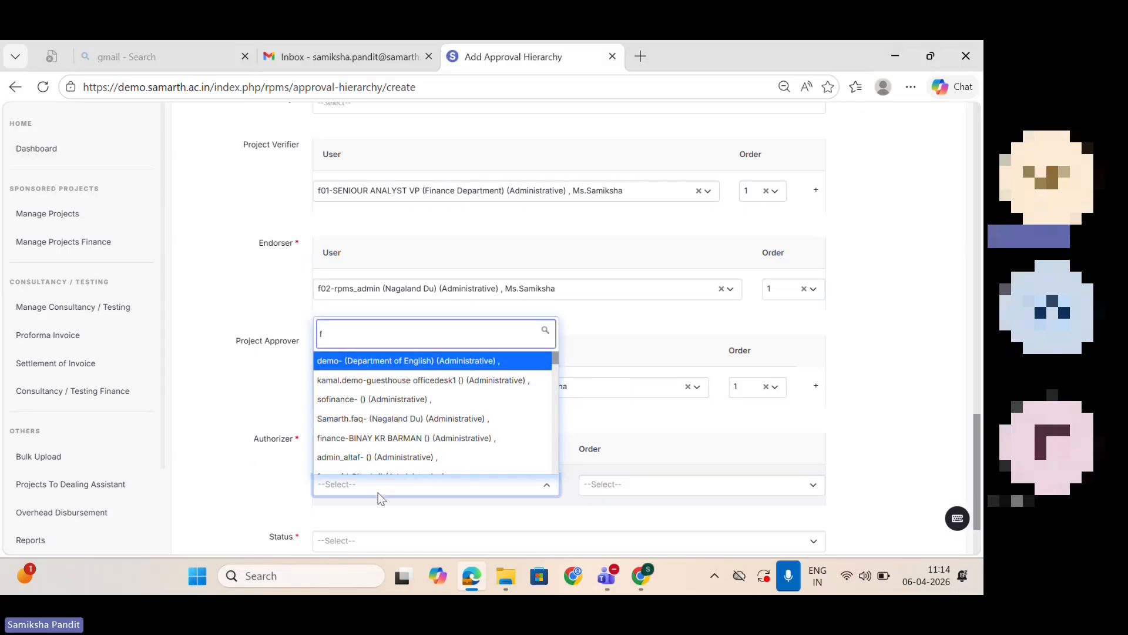
type("0")
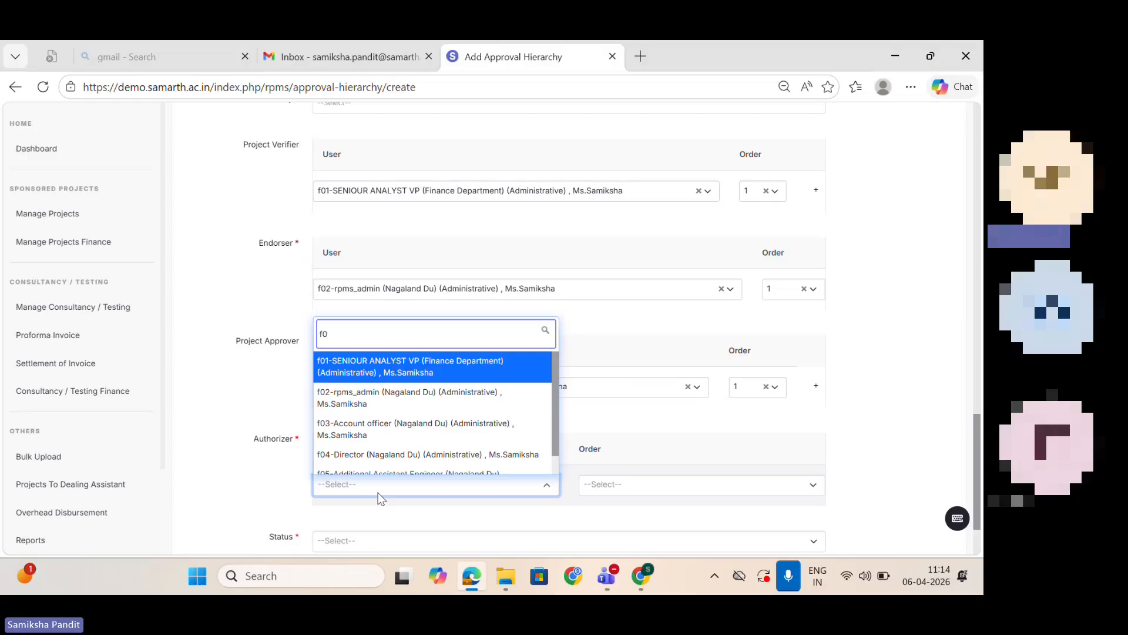
type("4")
left_click(456, 467)
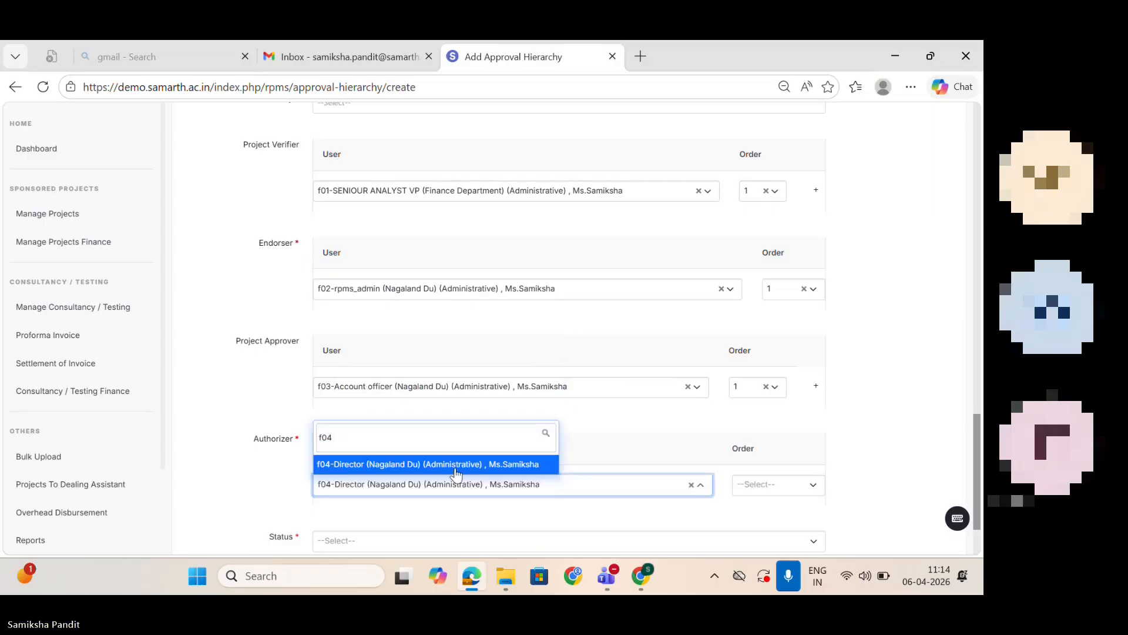
left_click(757, 492)
left_click(759, 469)
Step: Set the approval hierarchy's status to Active and try to save the form
scroll(510, 440, "down", 2)
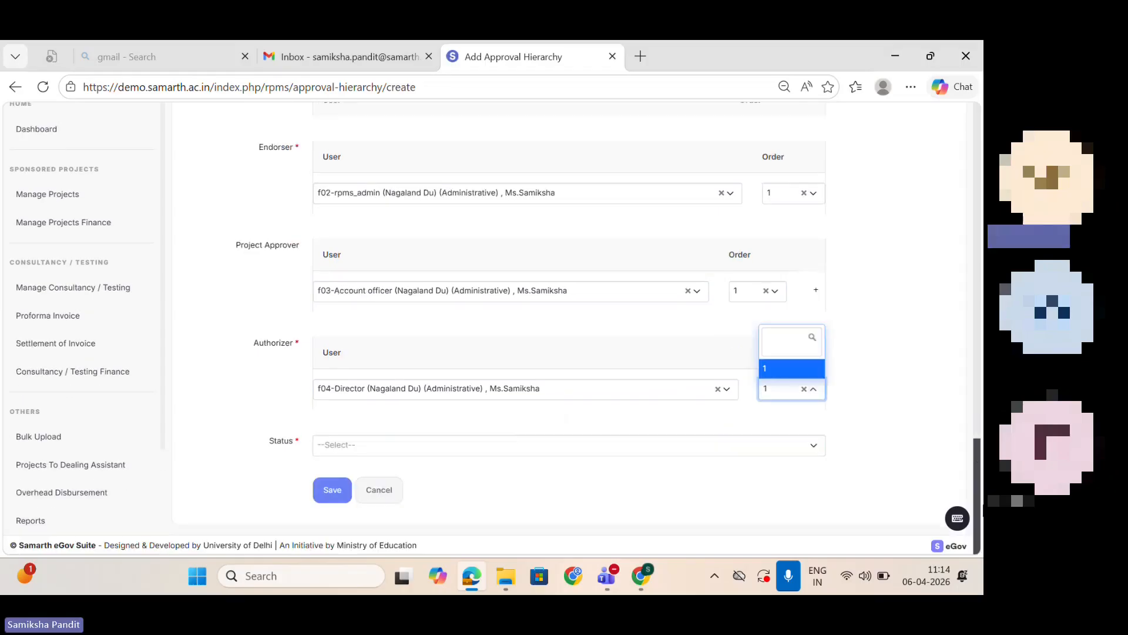
left_click(508, 442)
left_click(371, 498)
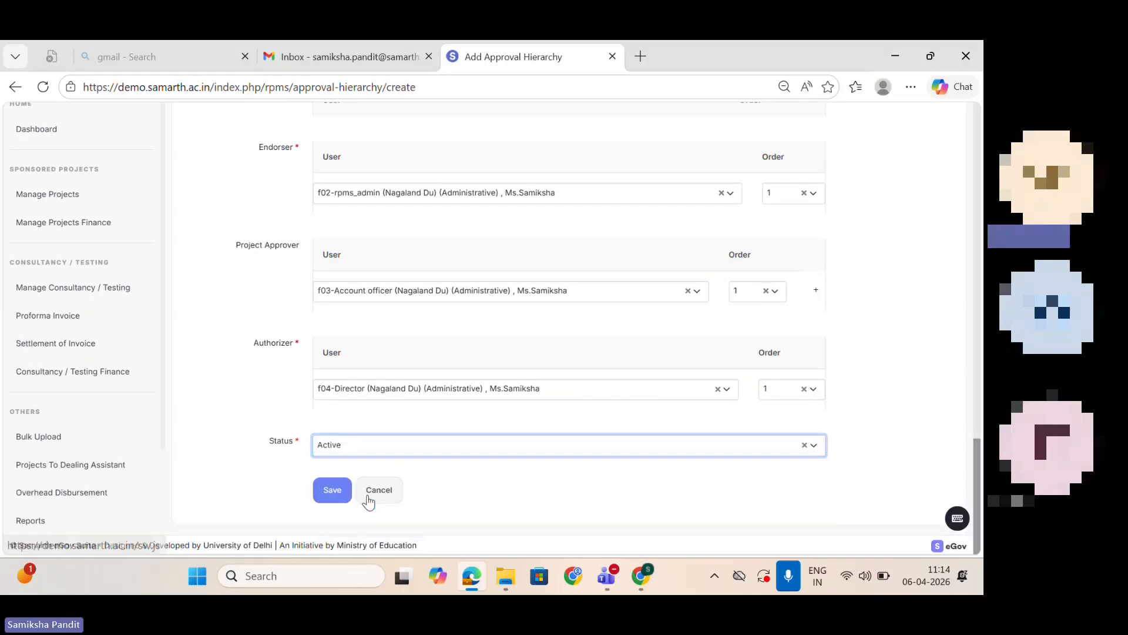
left_click(332, 492)
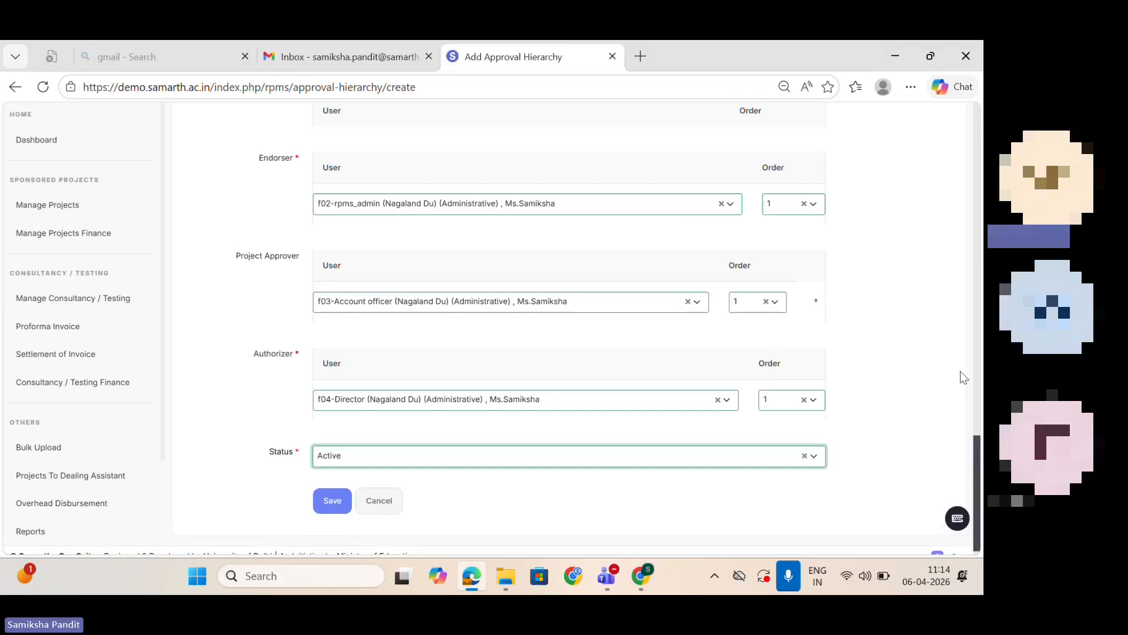
Step: Leave the approval hierarchy form and open Overhead Percentage Configuration from the module settings
mouse_move(922, 63)
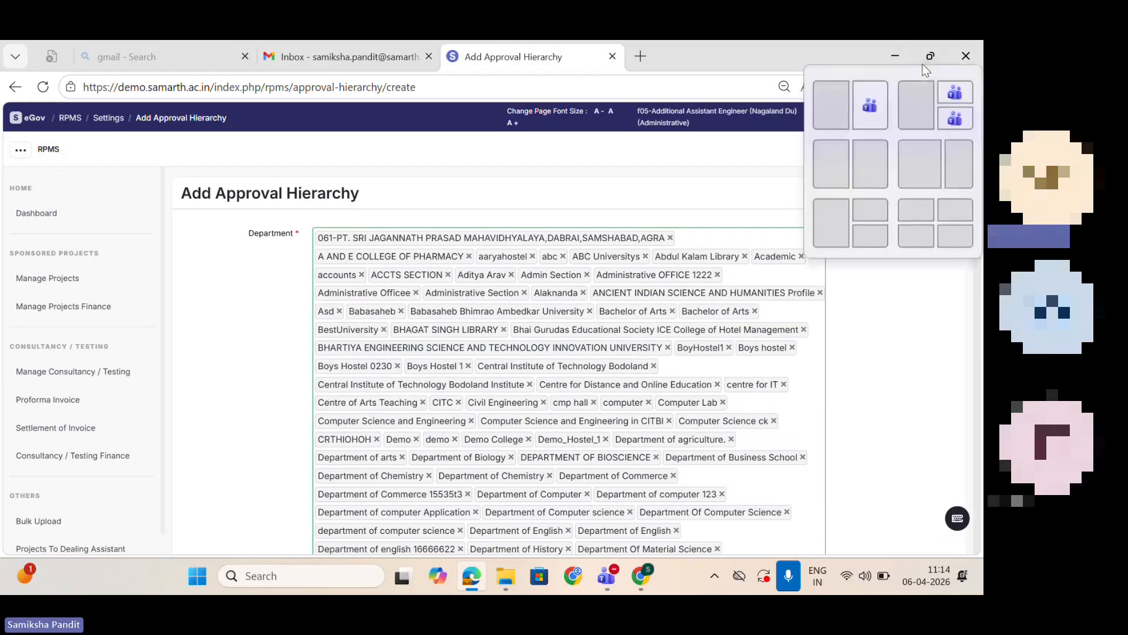
left_click(117, 116)
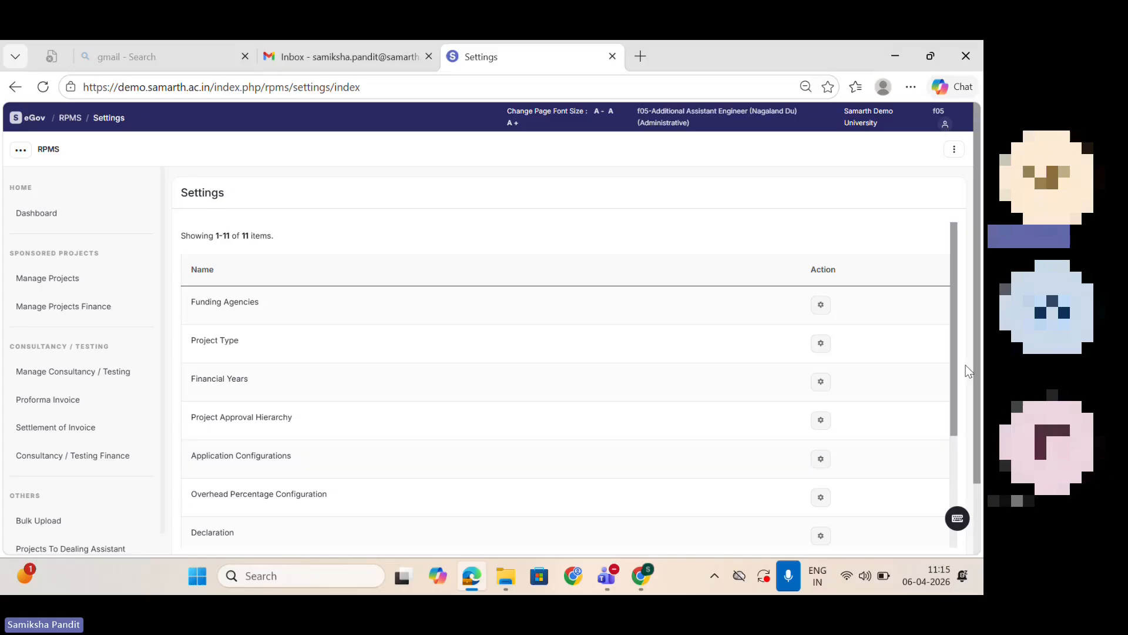
left_click_drag(956, 369, 784, 473)
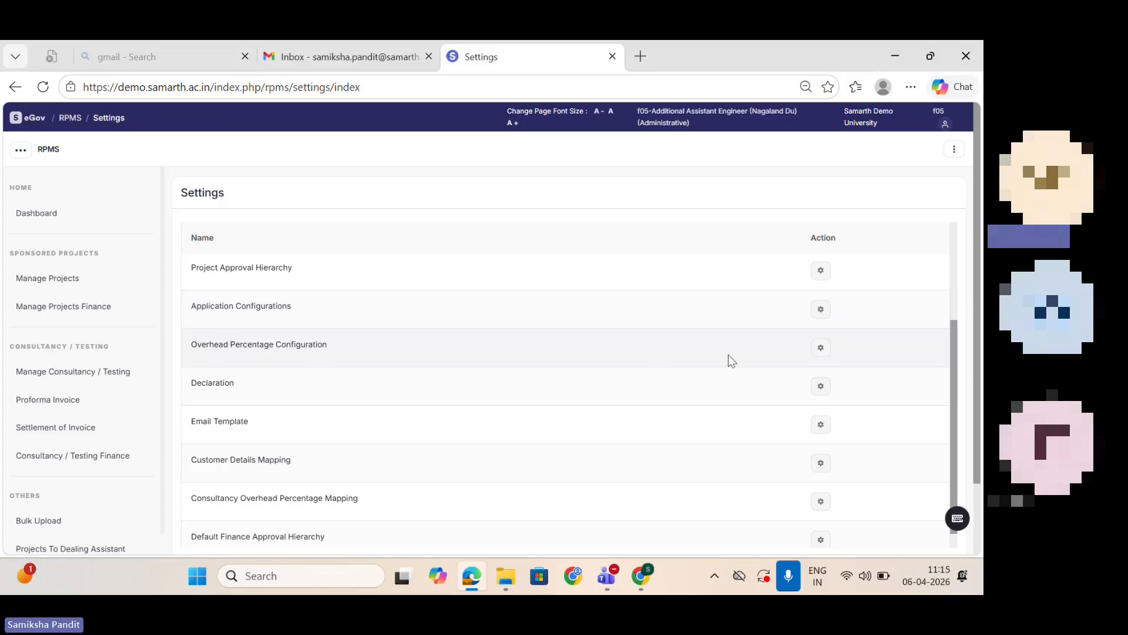
left_click(821, 349)
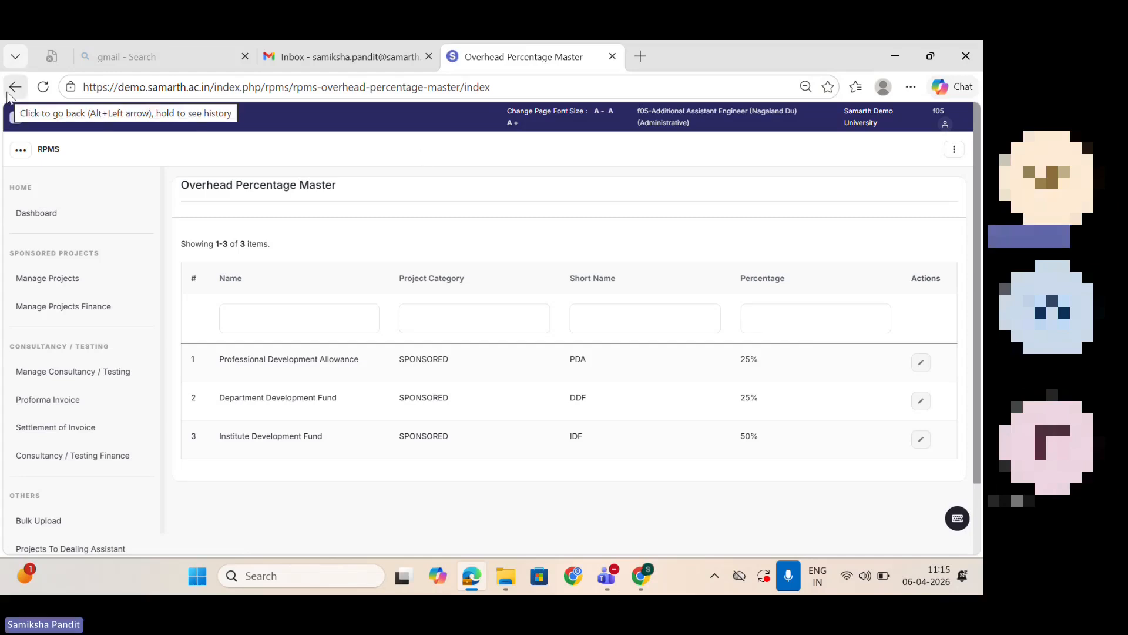
Step: Return to the settings, open Default Finance Approval Hierarchy and bring up the CONFIG0001 entry for editing
left_click(16, 87)
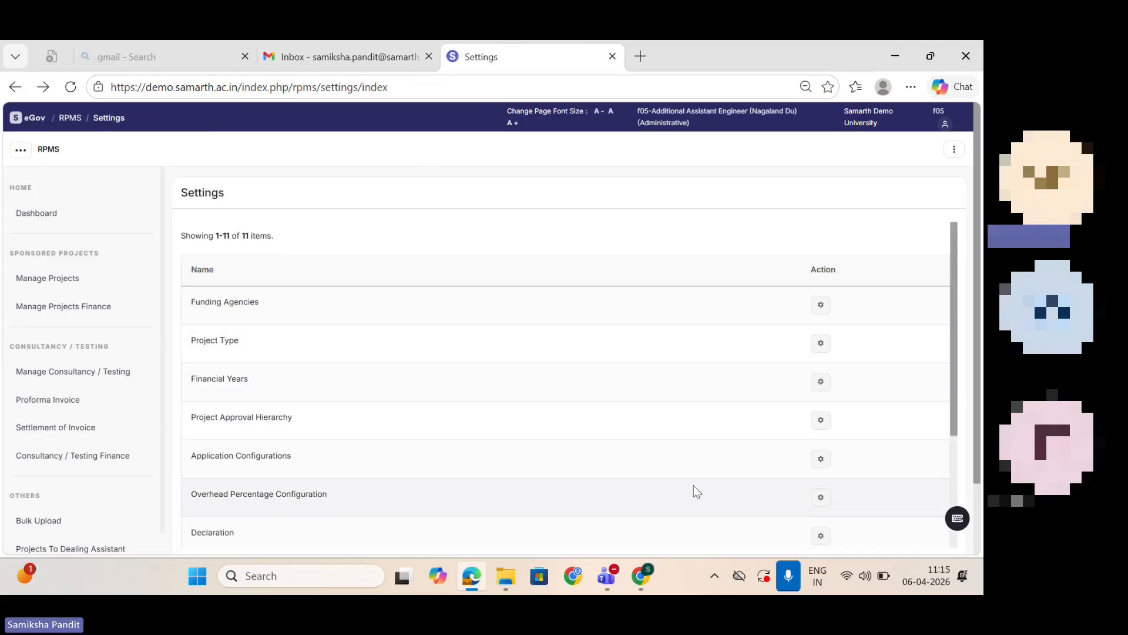
left_click_drag(957, 338, 982, 477)
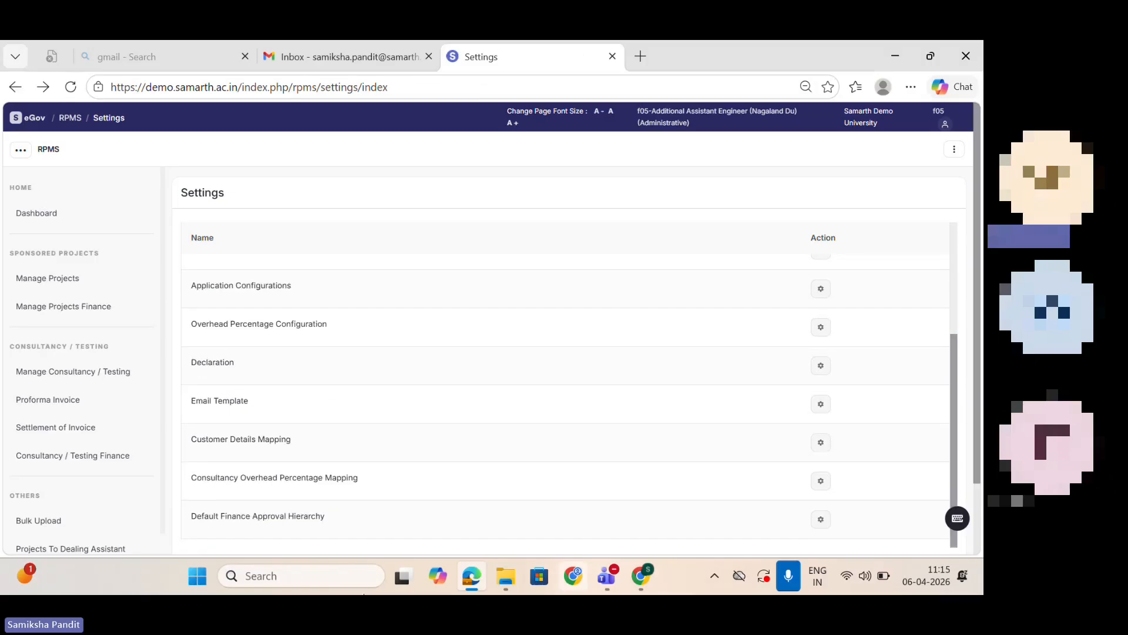
left_click(821, 520)
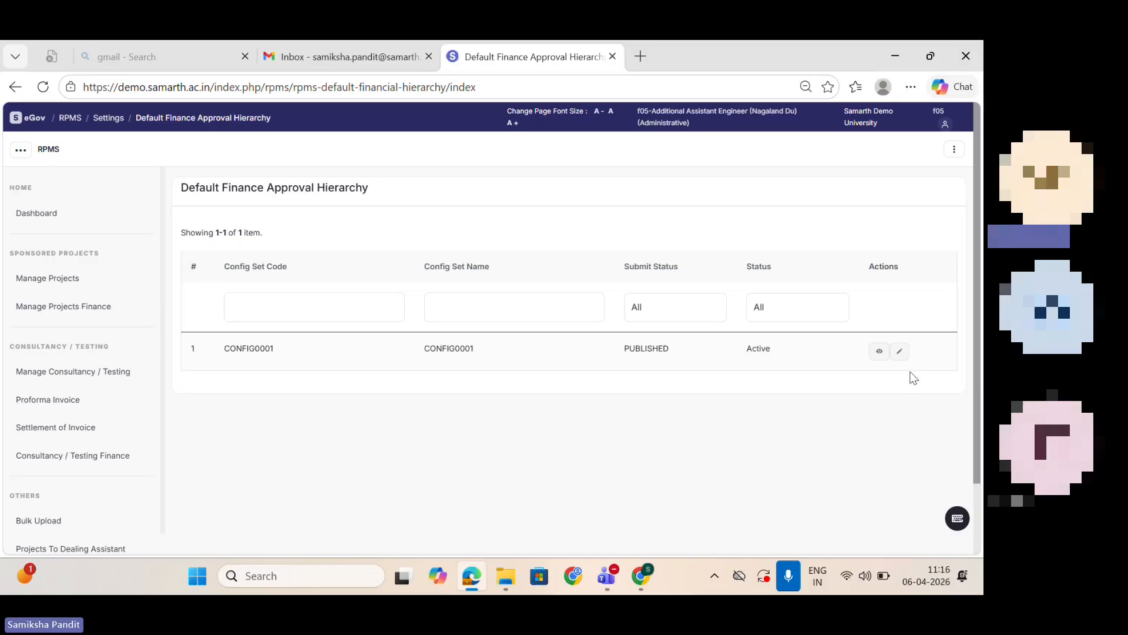
left_click(900, 353)
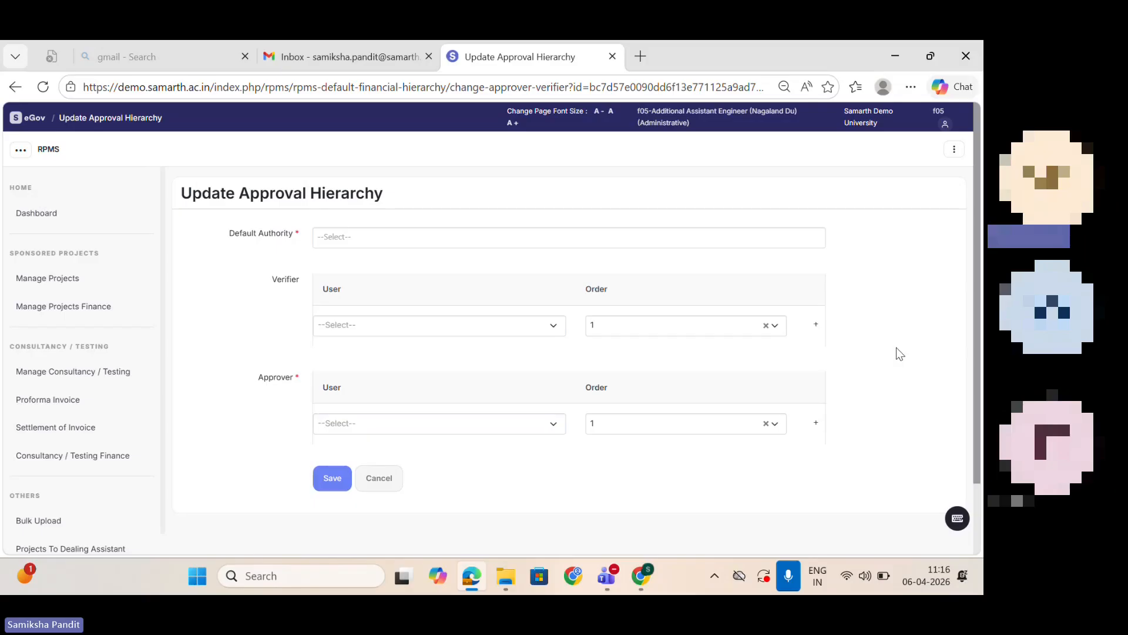
Step: Set the default authority of the finance approval hierarchy to f05-Additional Assistant Engineer (Nagaland Du)
left_click(415, 241)
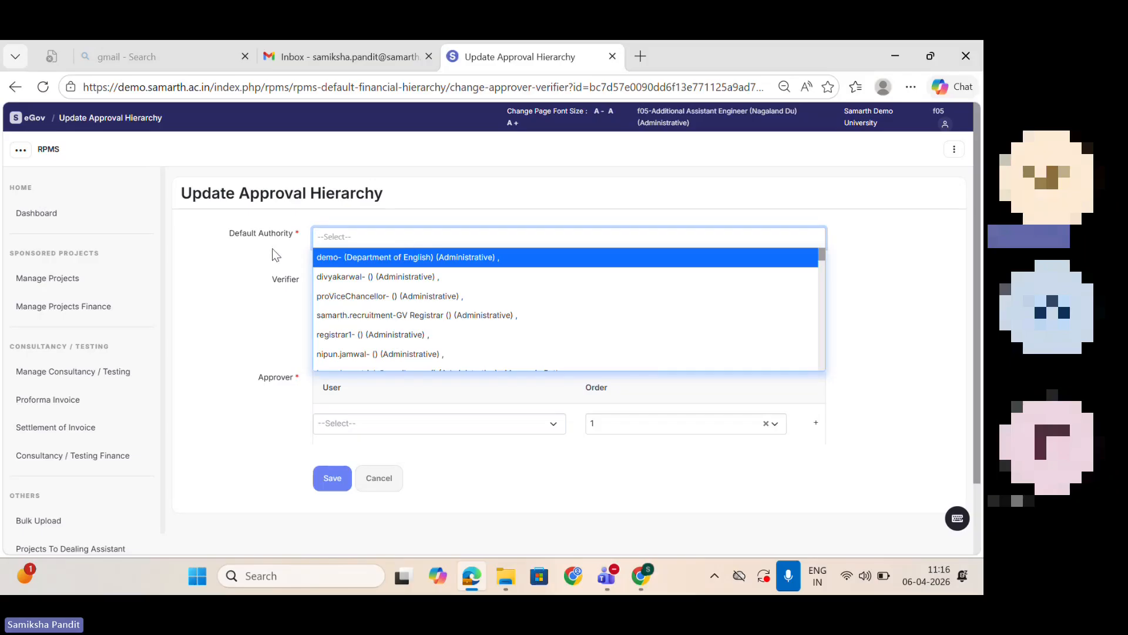
left_click(186, 301)
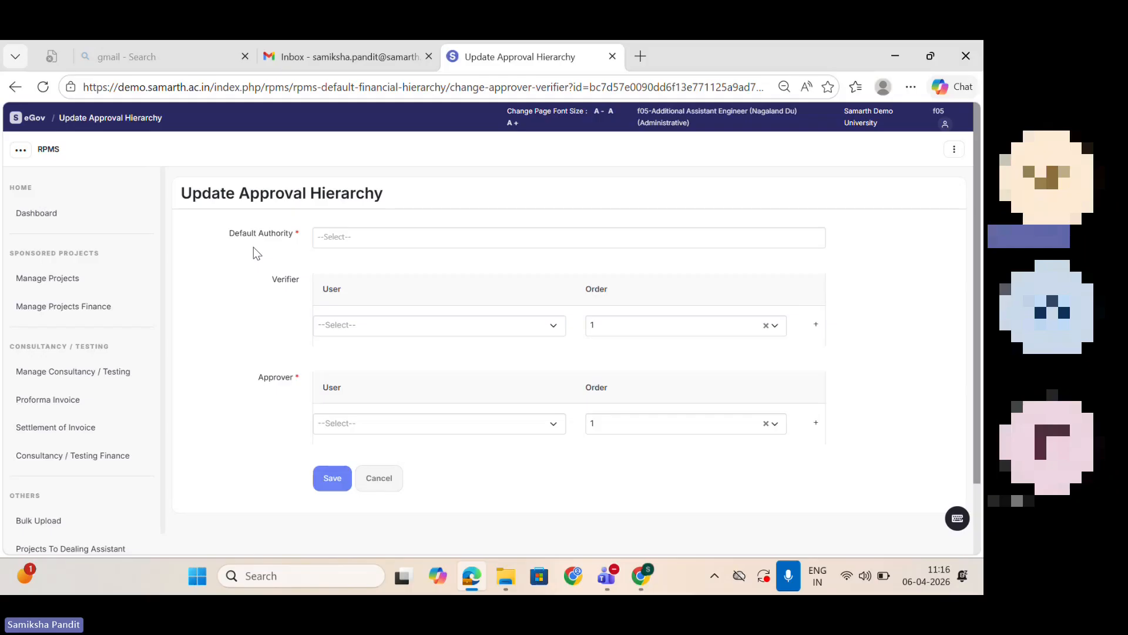
left_click(377, 238)
type("f05")
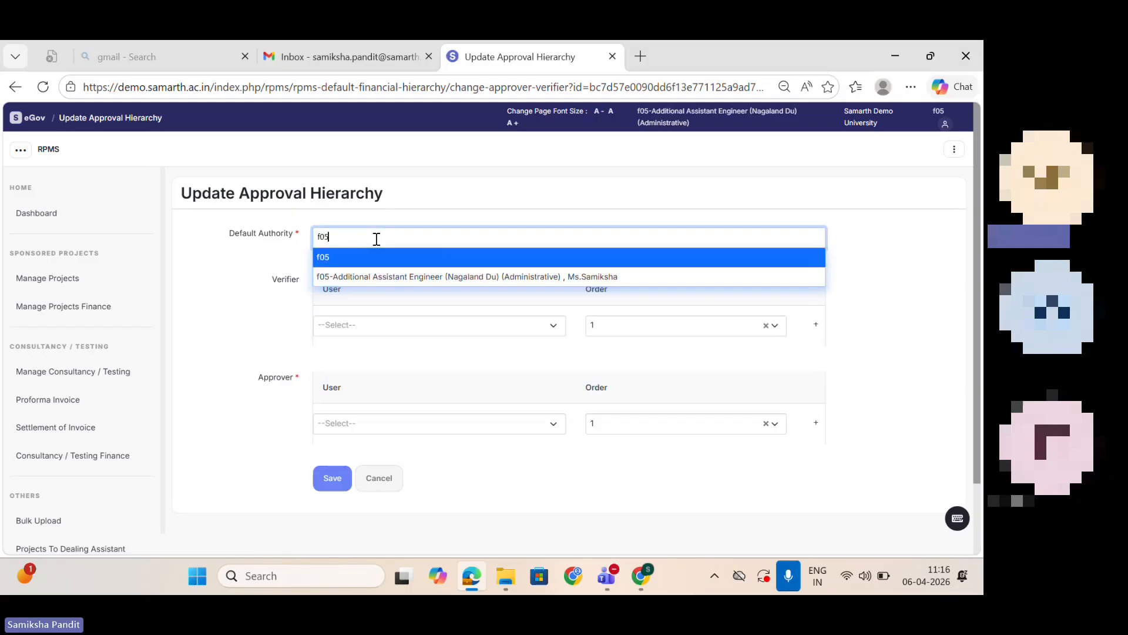
left_click(388, 276)
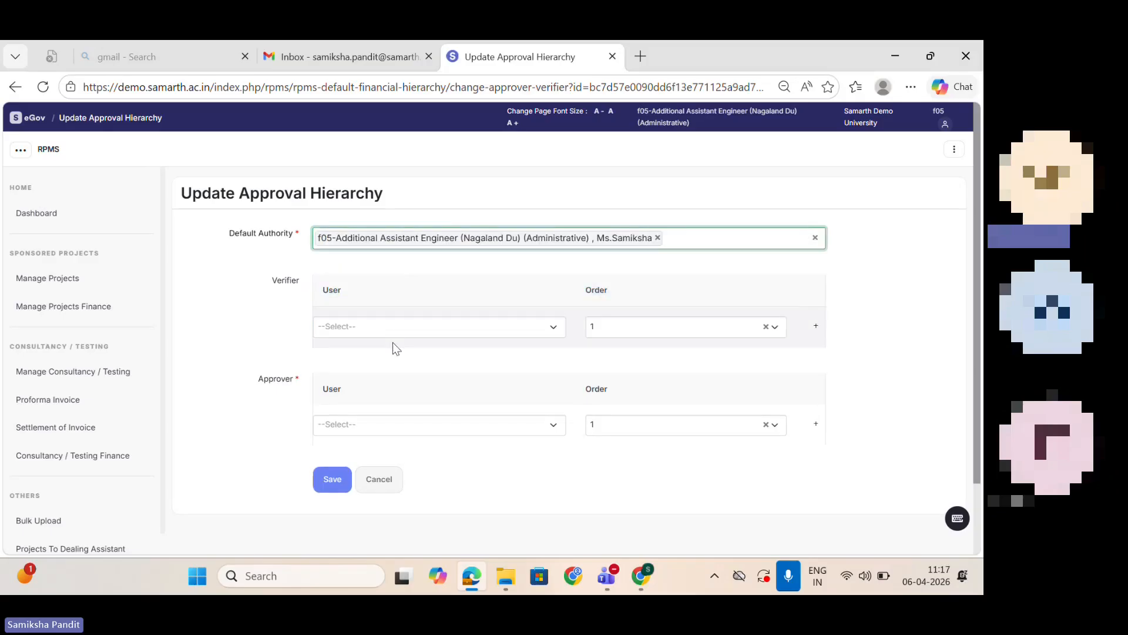
Step: Choose proViceChancellor as the first-order verifier and samarth.recruitment-GV Registrar as the first-order approver in the finance approval hierarchy form
left_click(390, 327)
left_click(406, 419)
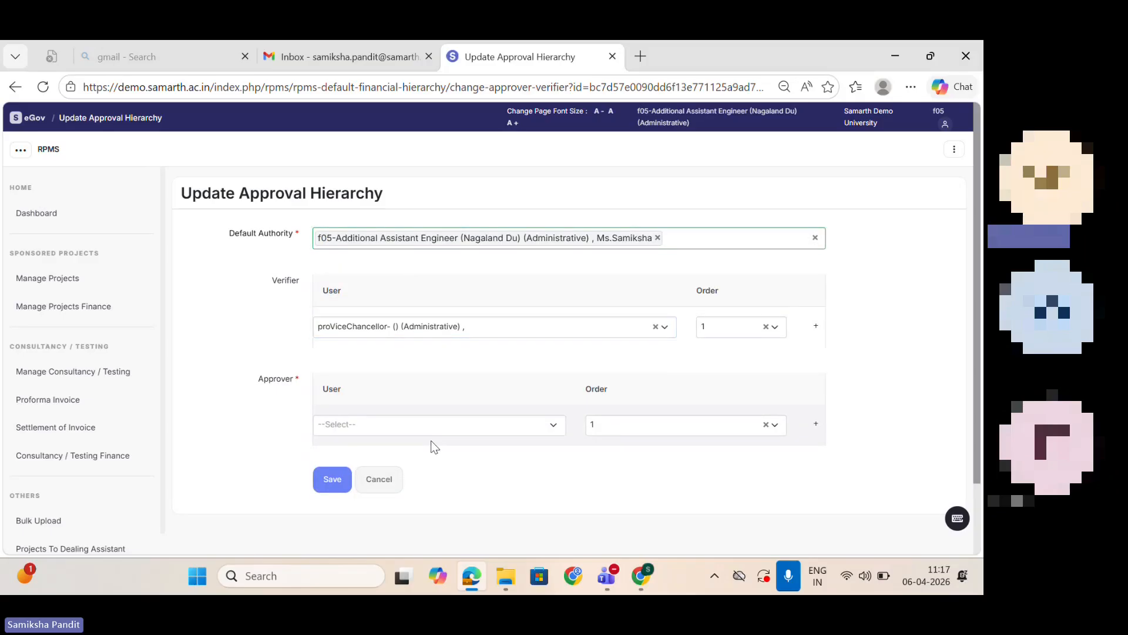
left_click(424, 429)
left_click(415, 360)
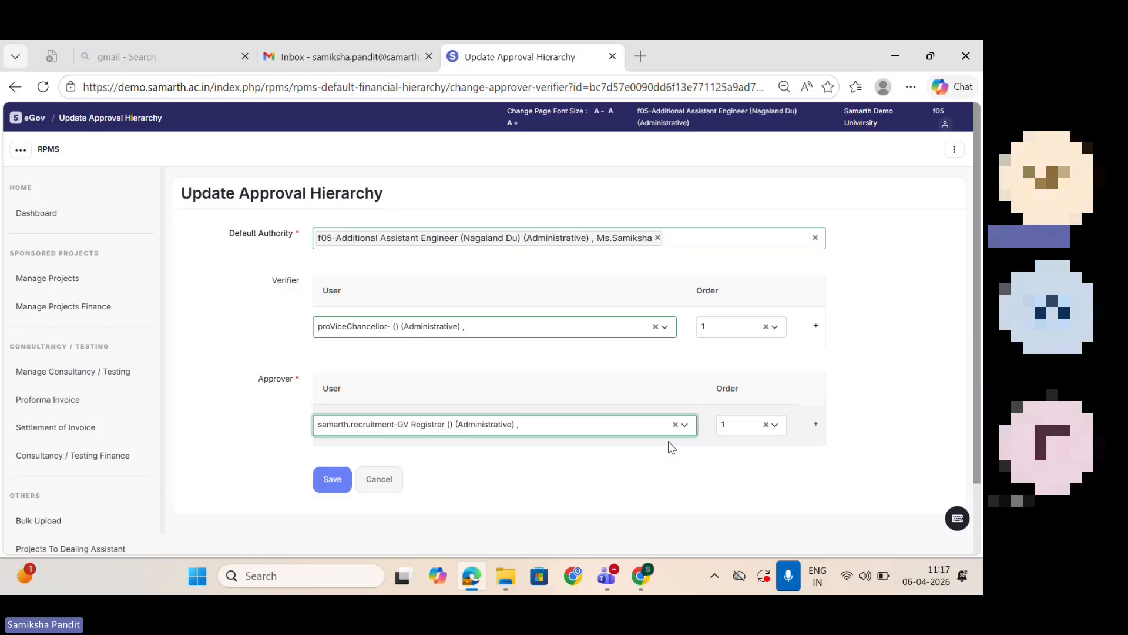
Step: Leave the approval hierarchy form unsaved, return to the module settings and open the Email Template list
left_click(15, 87)
left_click(15, 87)
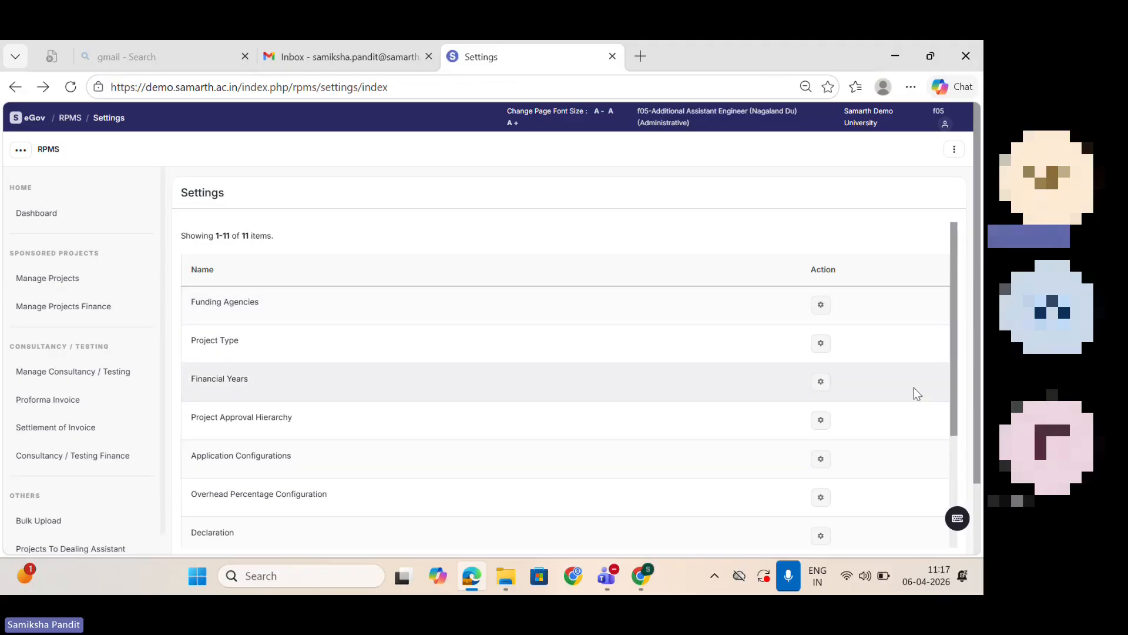
scroll(952, 399, "down", 3)
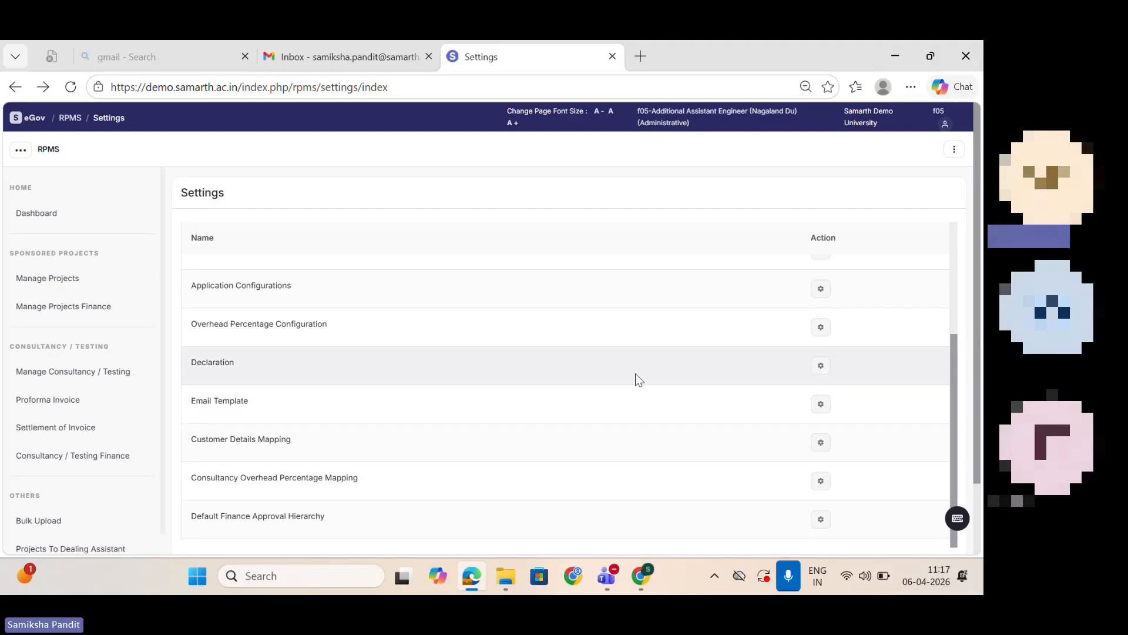
left_click(821, 405)
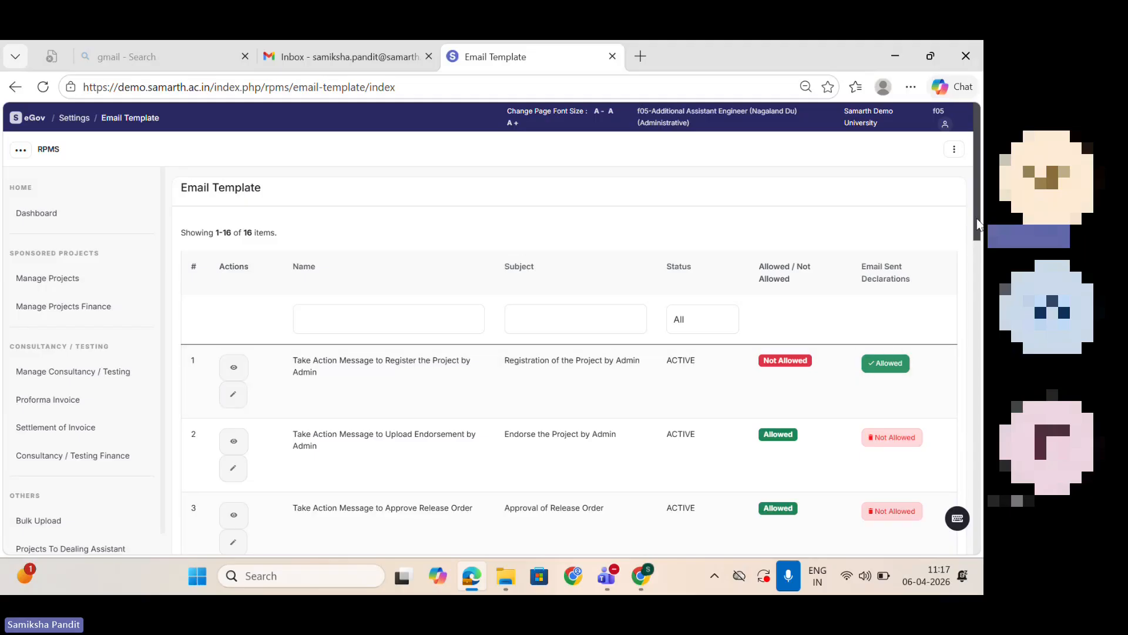
Step: Go back to the module settings and open Consultancy Overhead Percentage Mapping
left_click(70, 119)
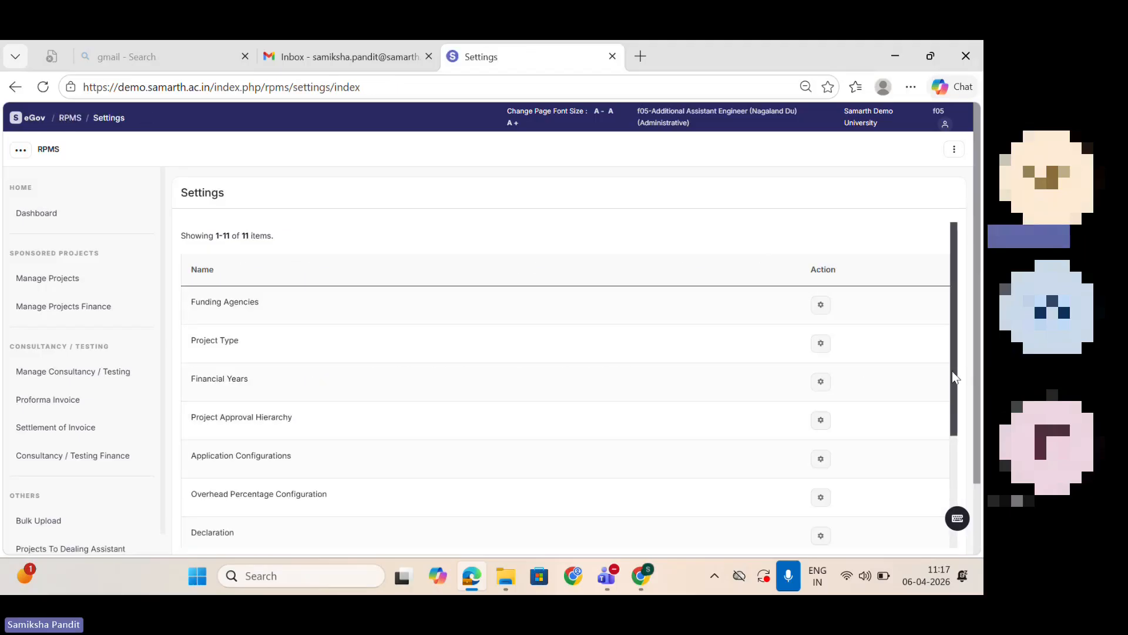
left_click_drag(952, 371, 969, 453)
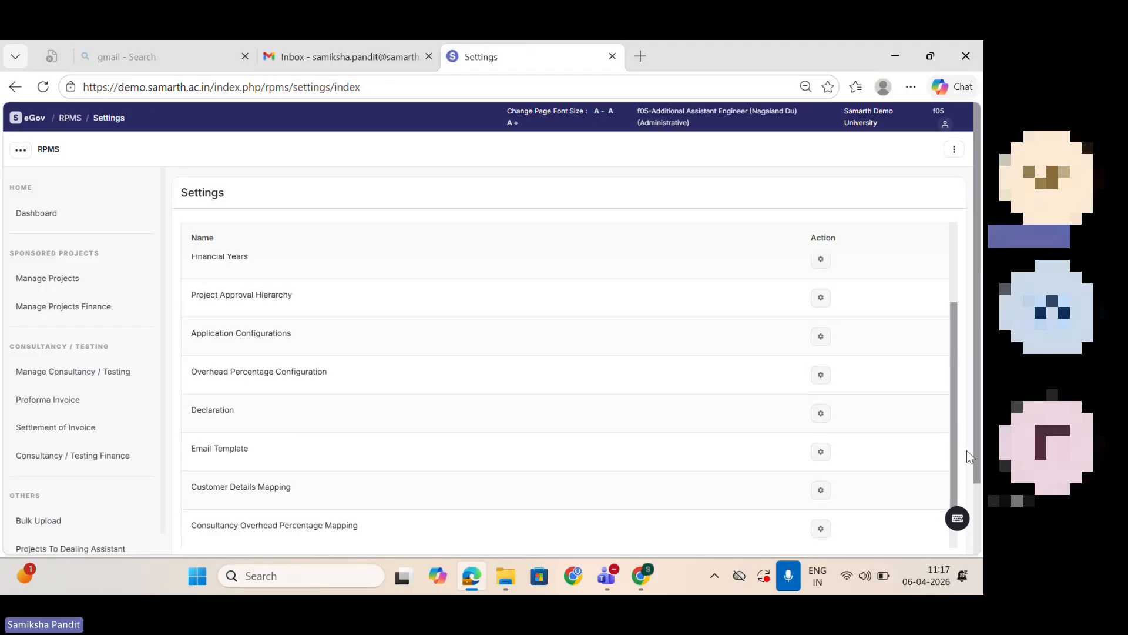
scroll(958, 450, "down", 1)
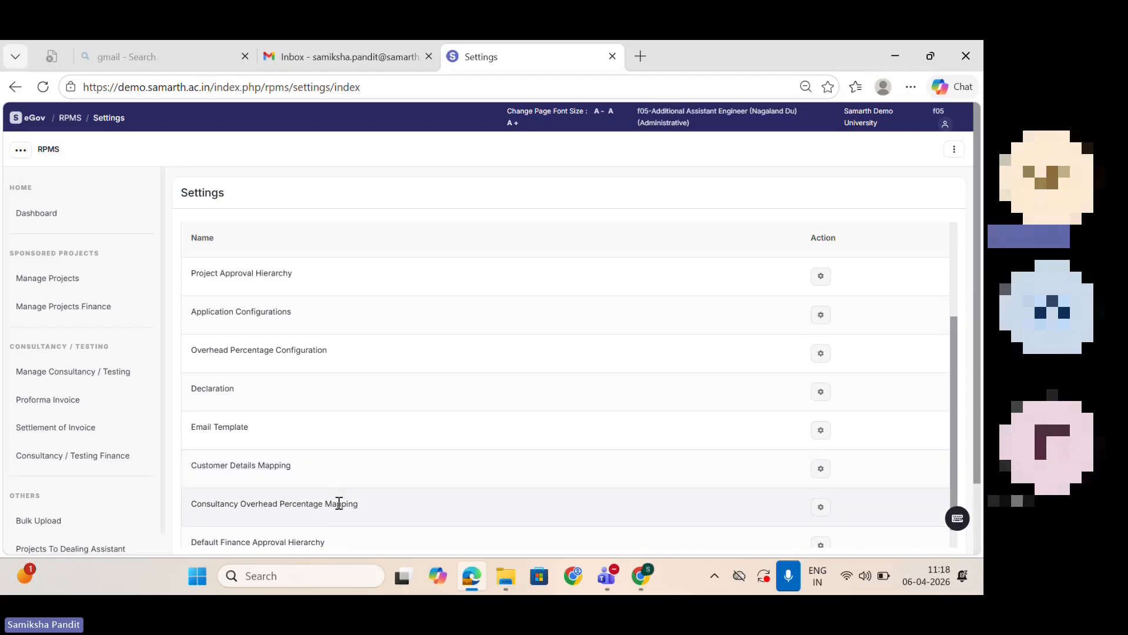
left_click(821, 507)
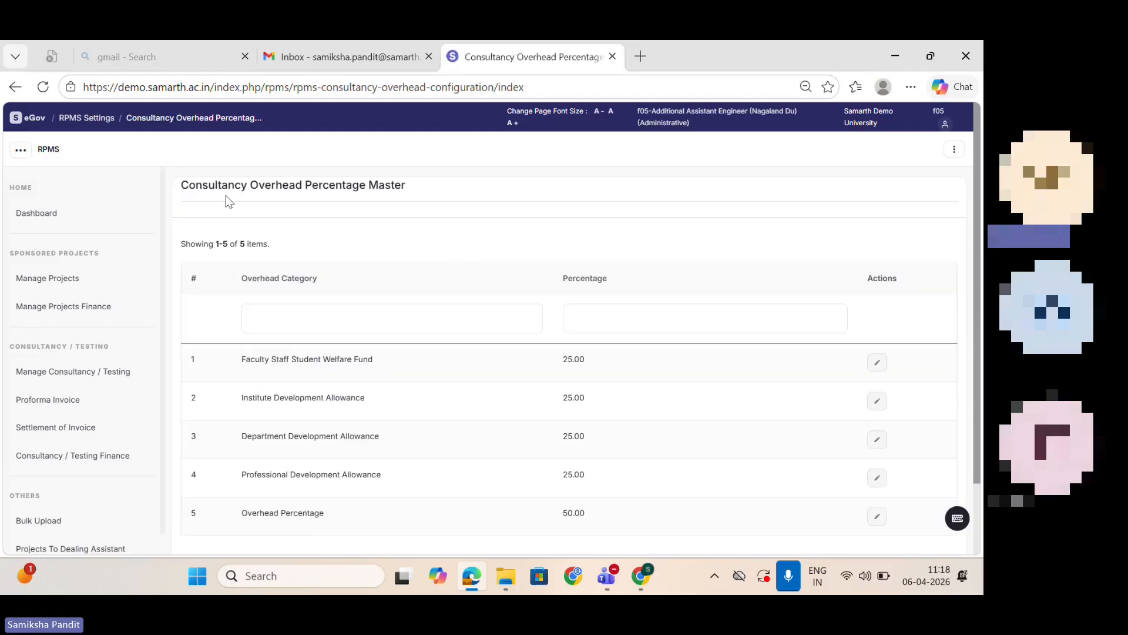
Step: Return to the settings, open Application Configurations and look through the listed application declarations
left_click(12, 86)
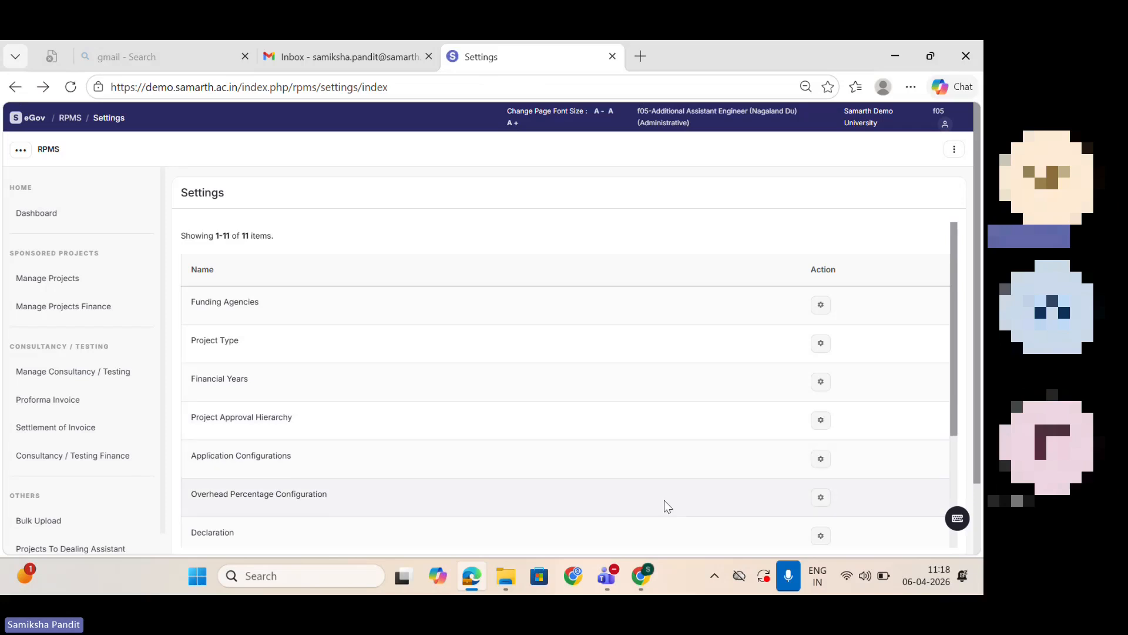
left_click(823, 460)
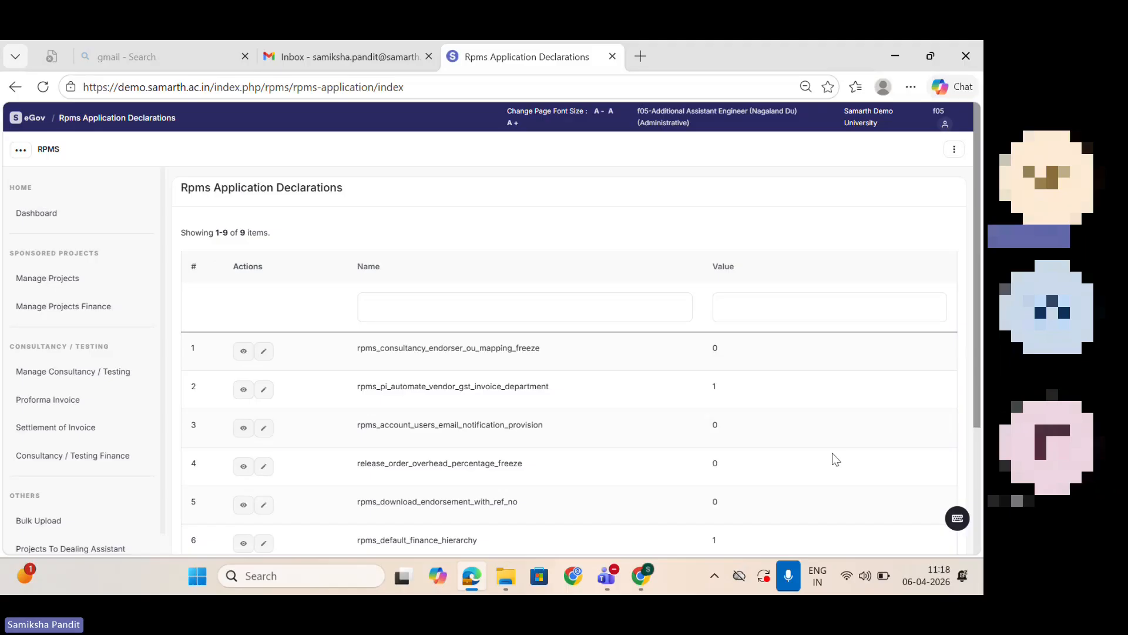
left_click_drag(978, 412, 983, 441)
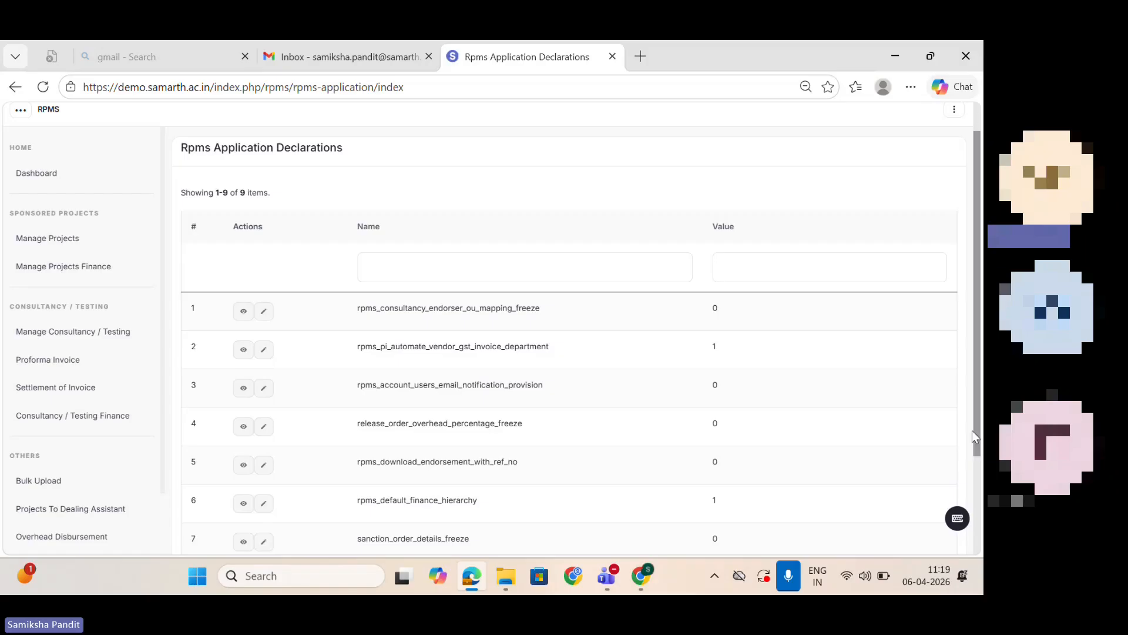
left_click_drag(973, 434, 983, 474)
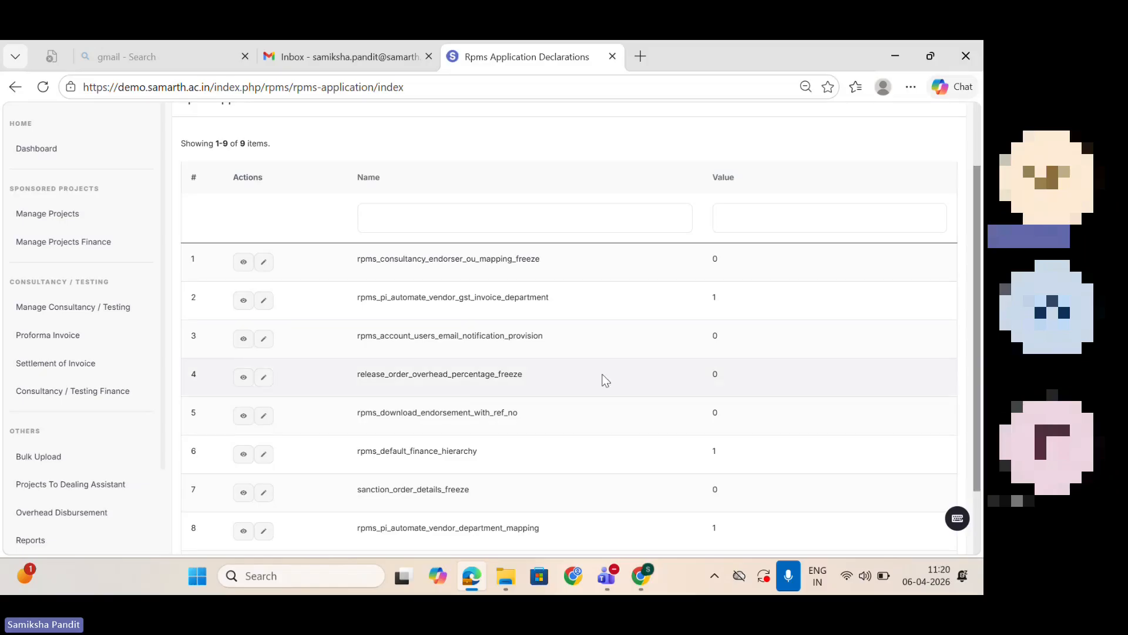
Step: Set the value of rpms_account_users_email_notification_provision to 1 and save it
left_click(258, 343)
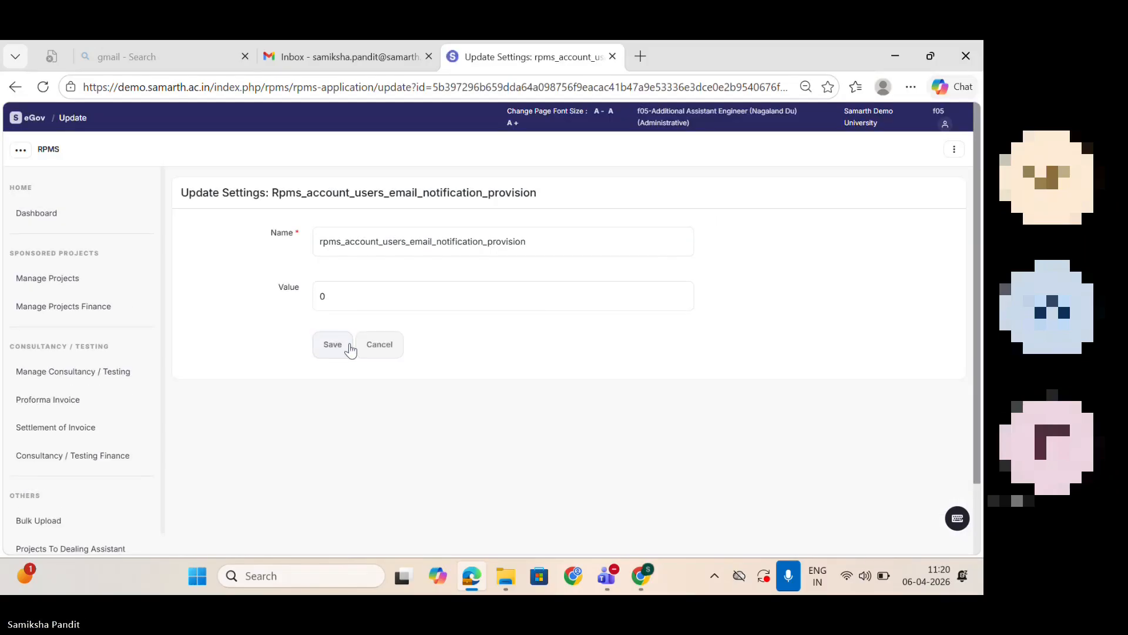
left_click(351, 302)
key("BackSpace")
type("1")
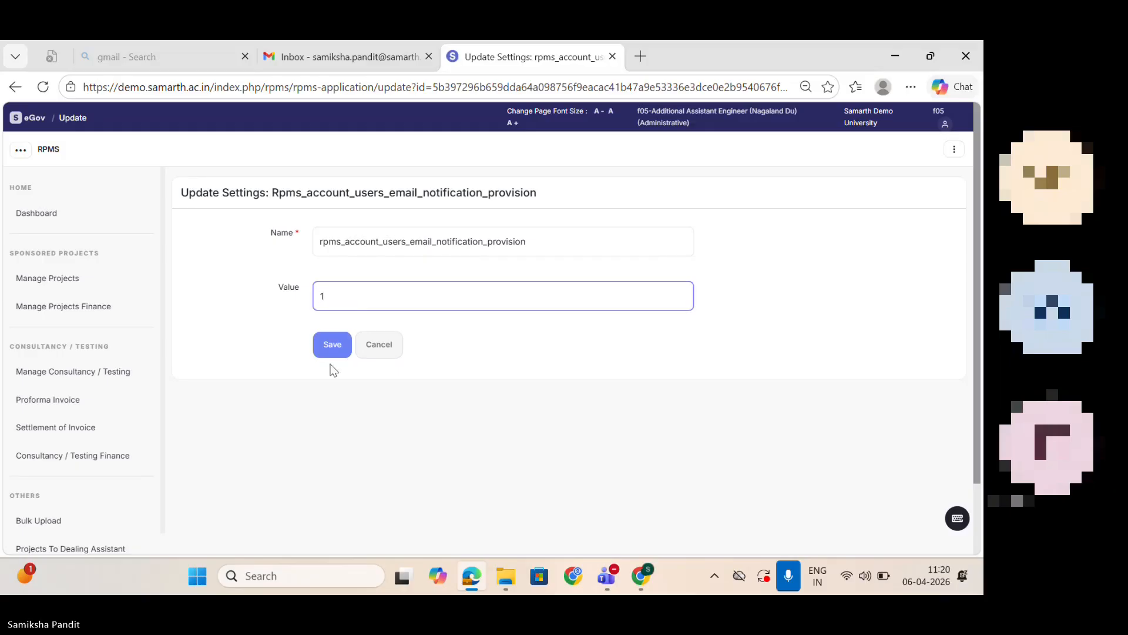
left_click(327, 347)
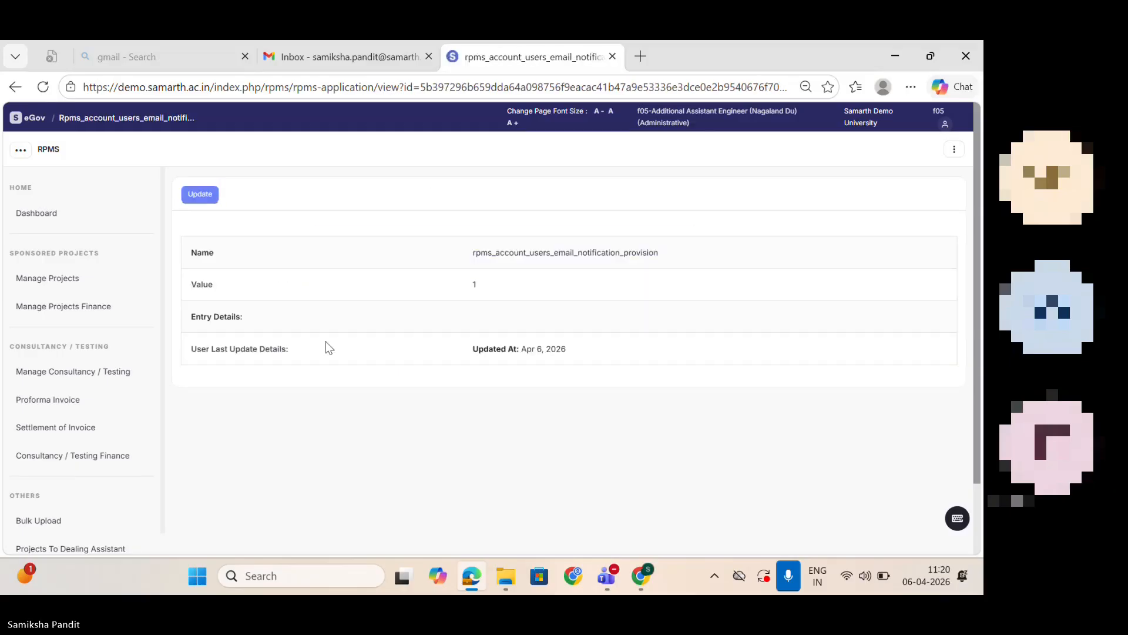
Step: Return to the module settings and open Accounts Email Notification Users Configuration
left_click(16, 89)
left_click(16, 89)
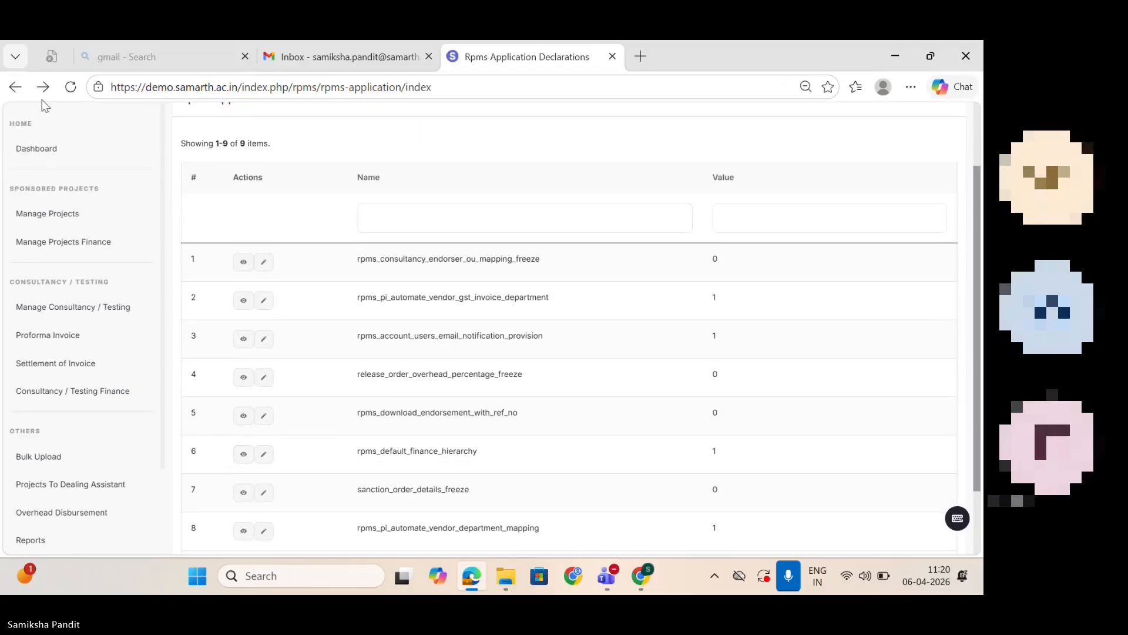
left_click(15, 89)
left_click_drag(955, 388, 964, 517)
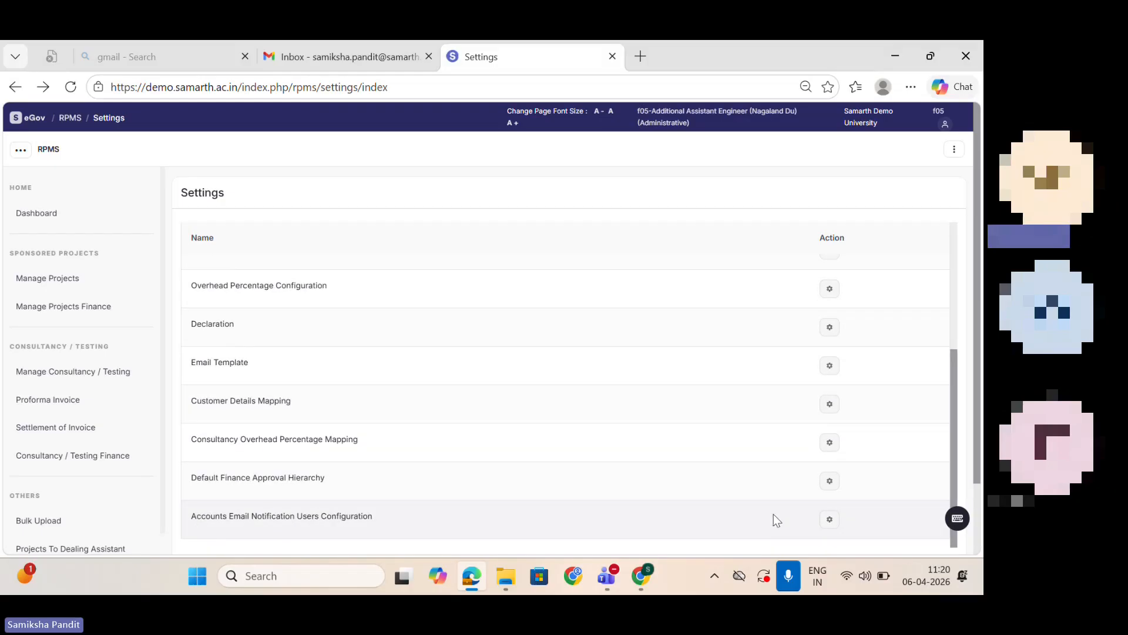
left_click(828, 521)
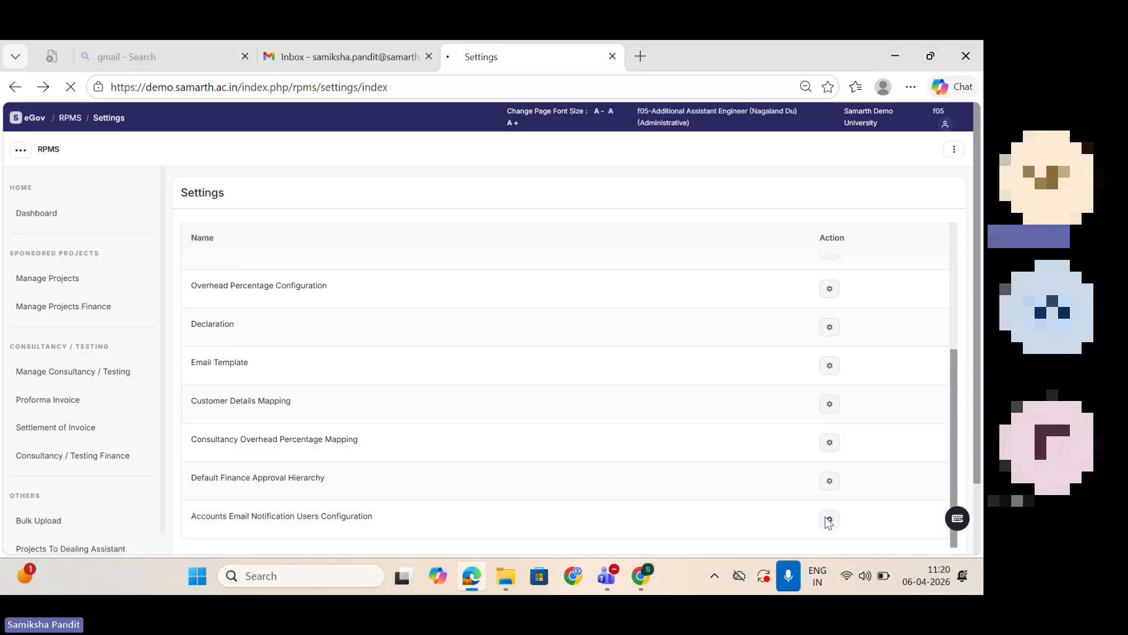
Step: Edit the accounts email configuration entry, assign the f06 accountant of District Institute of Education and Training Tinsukia as its user, and update it
left_click(369, 307)
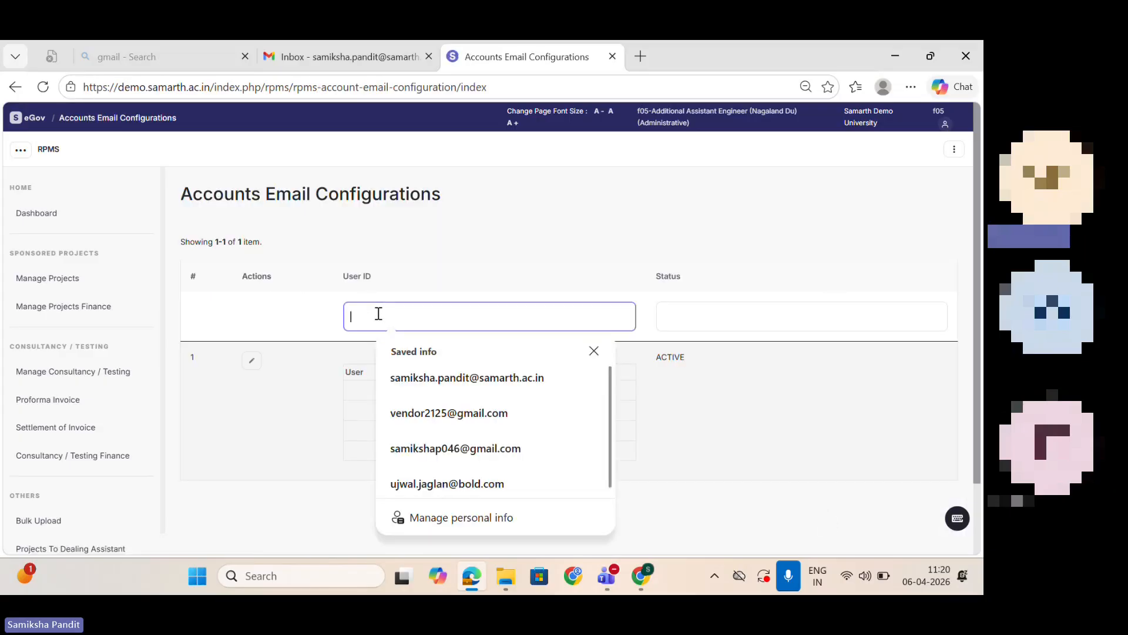
left_click(322, 401)
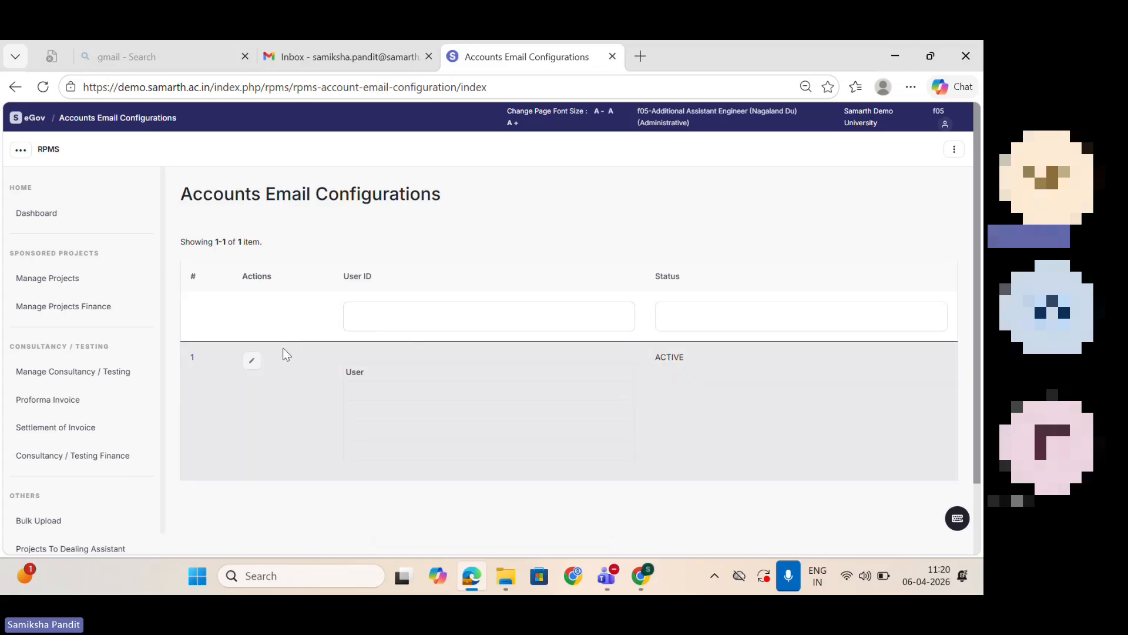
left_click(251, 361)
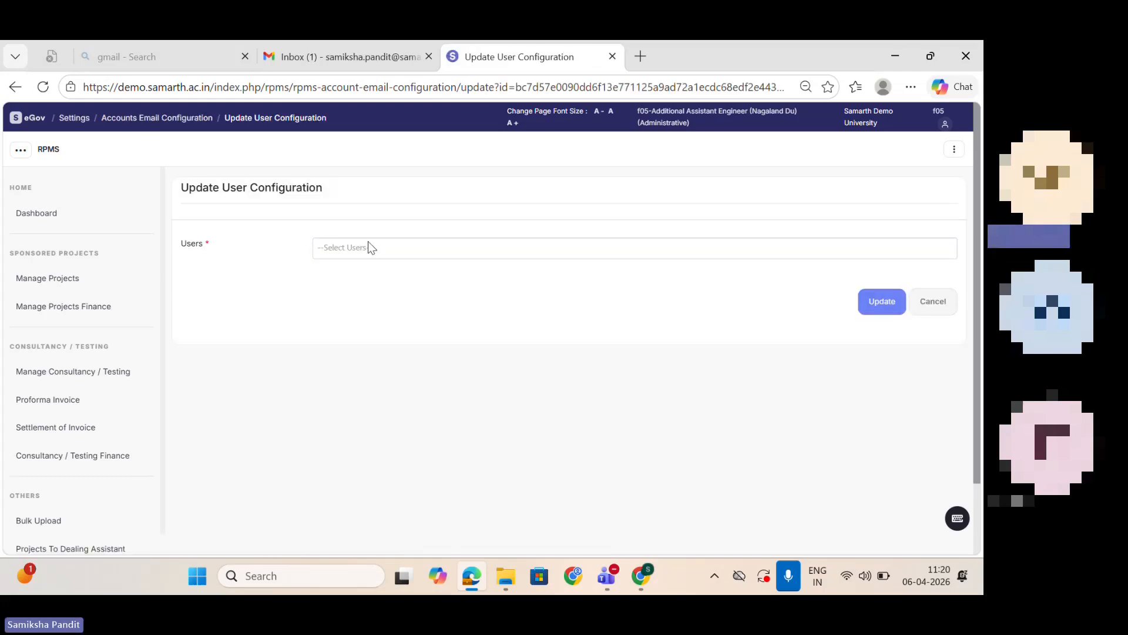
left_click(370, 252)
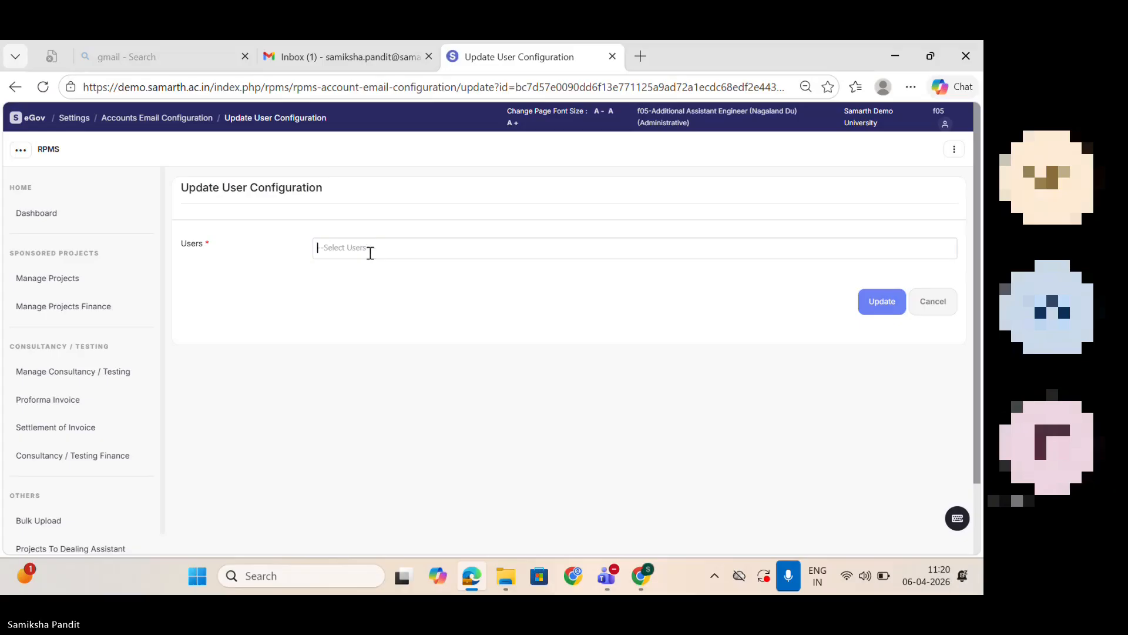
type("f06")
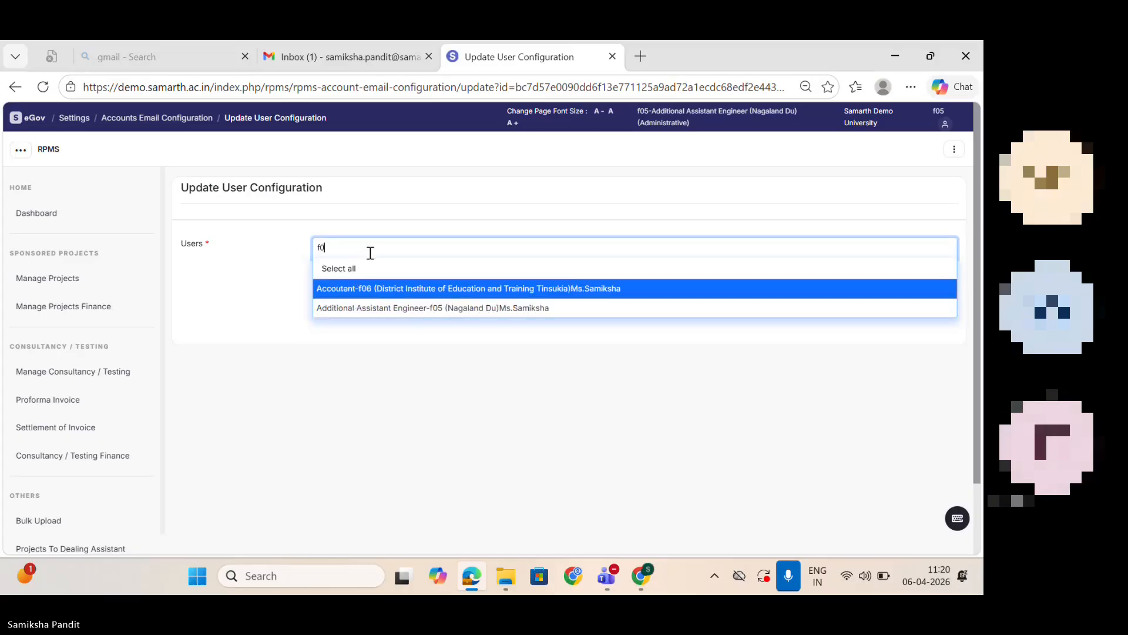
left_click(382, 289)
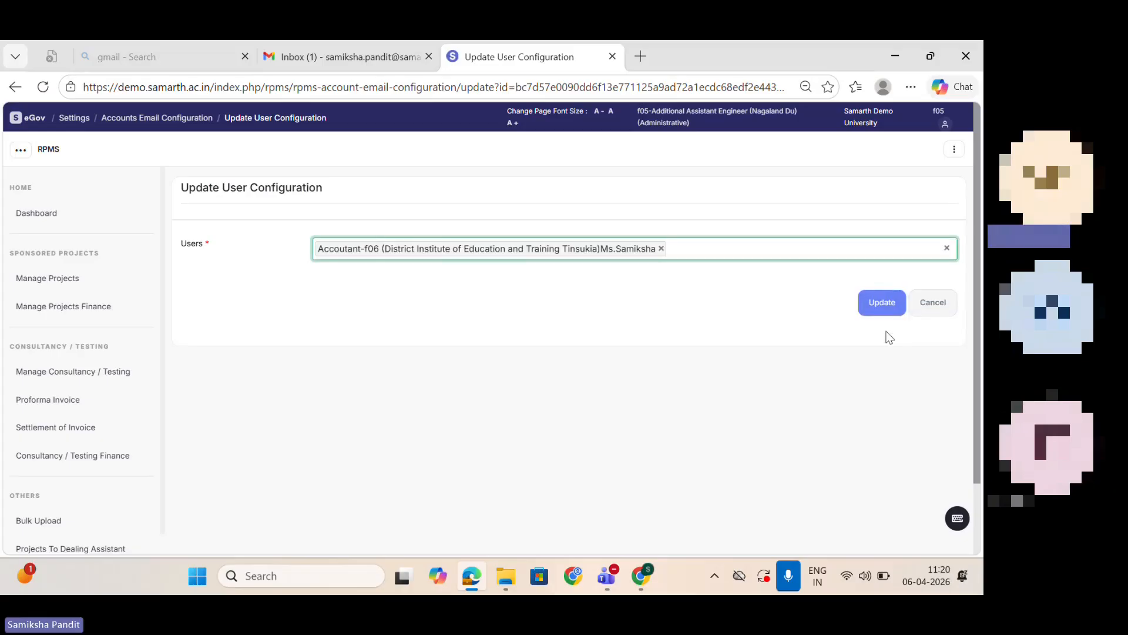
left_click(886, 302)
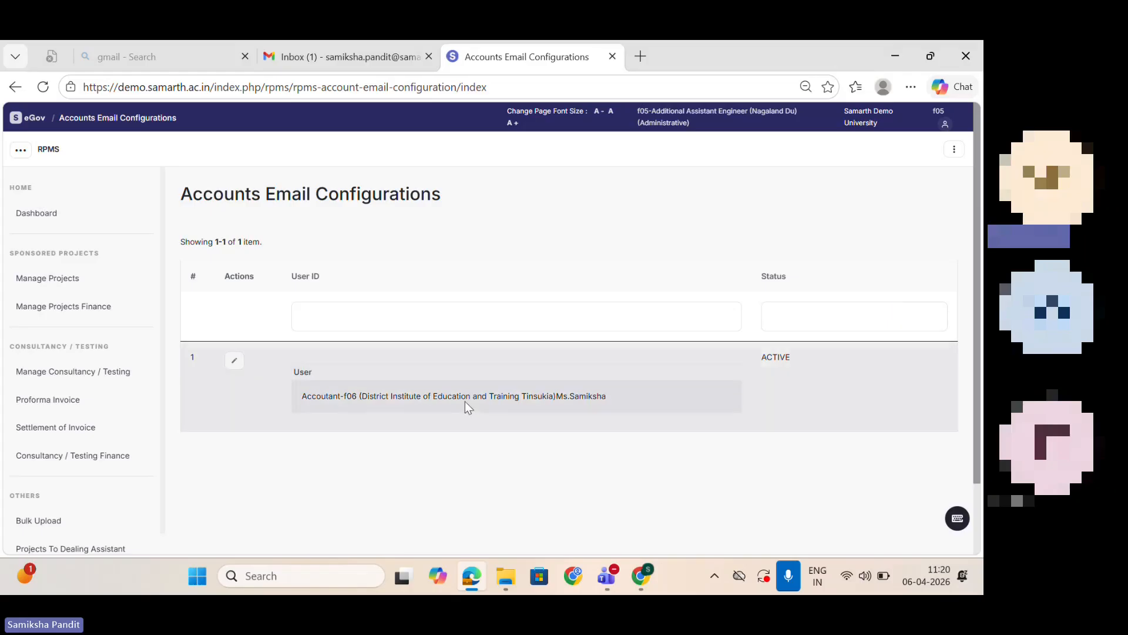
Step: Leave the accounts email configuration, return to the module settings and reopen Application Configurations
left_click(14, 87)
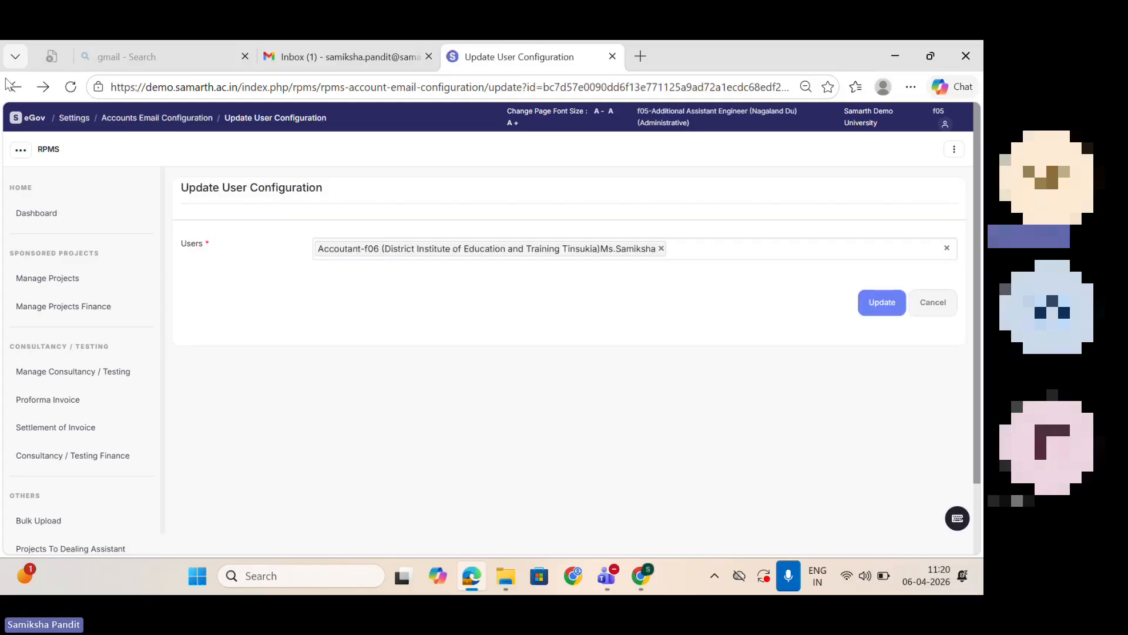
left_click(9, 85)
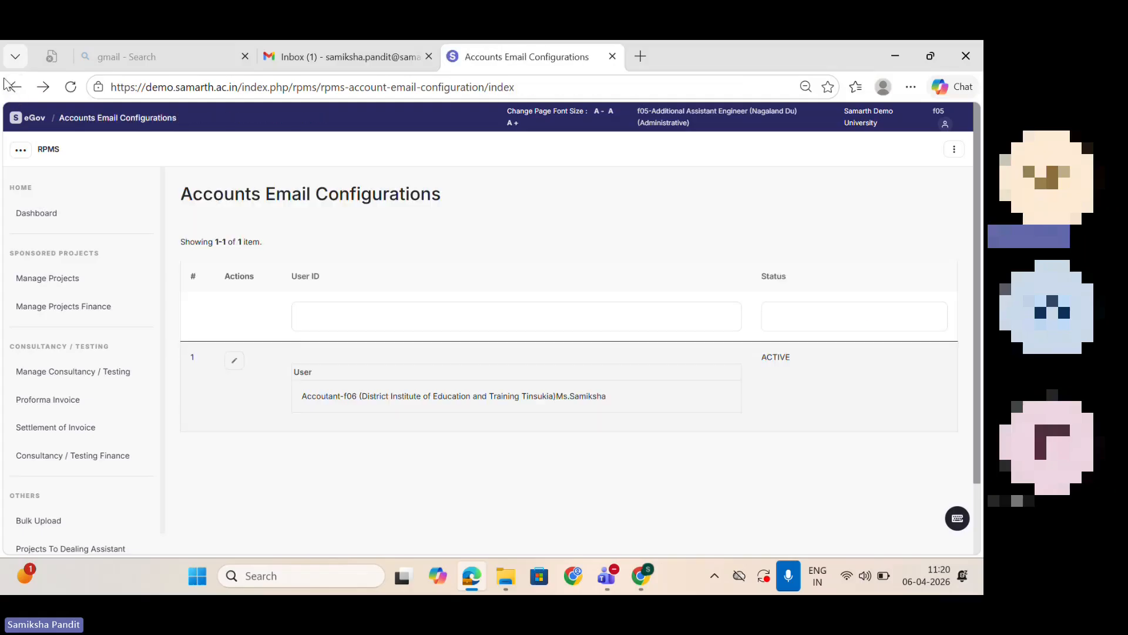
left_click(8, 85)
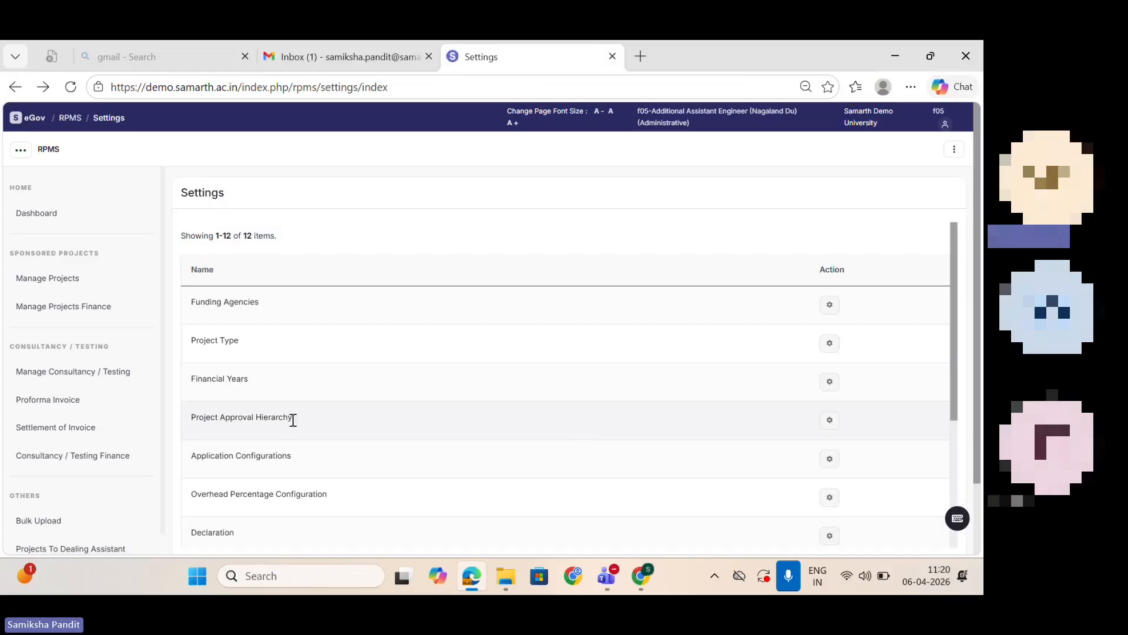
left_click(828, 459)
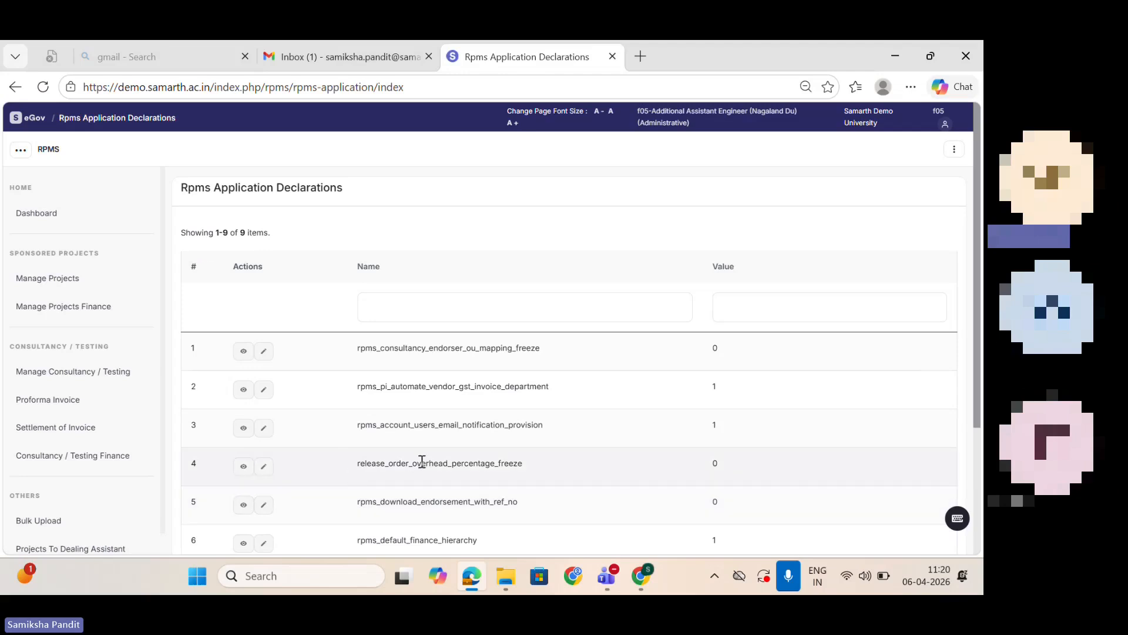
Step: Review the application configurations list and set the value of rpms_default_finance_hierarchy to 0, saving the change
scroll(980, 317, "down", 2)
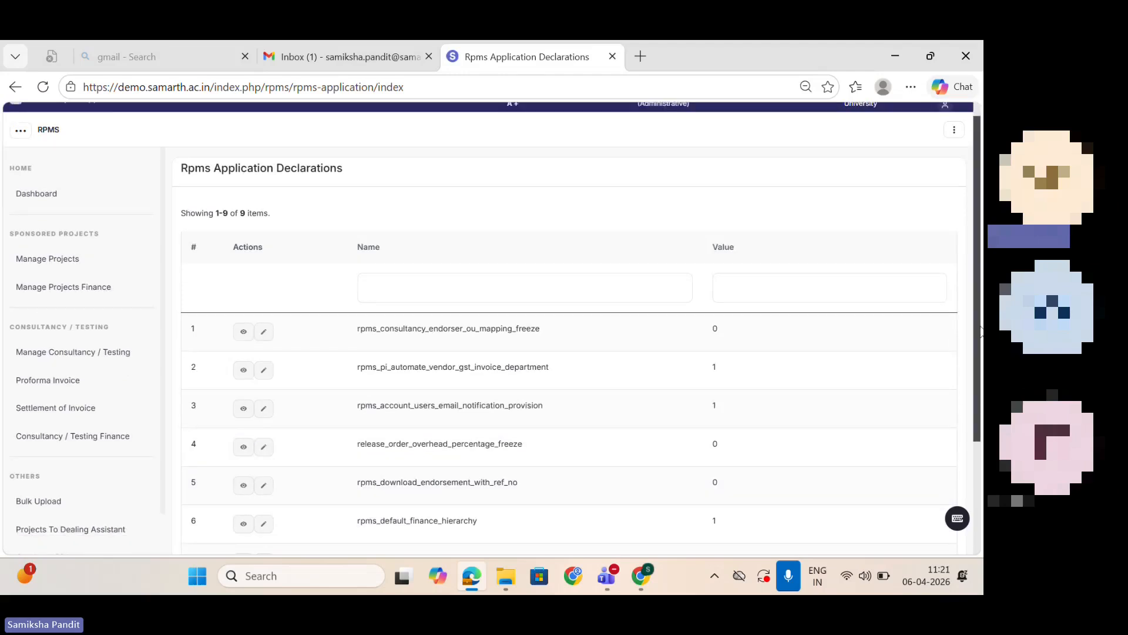
left_click_drag(980, 331, 983, 382)
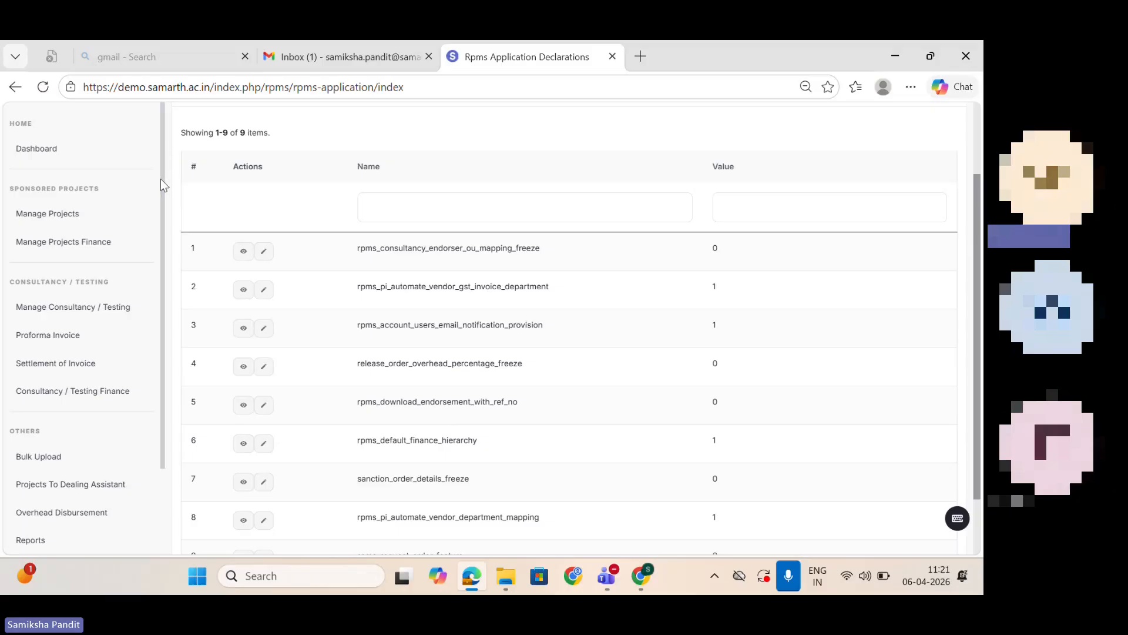
left_click_drag(161, 179, 171, 313)
left_click(145, 292)
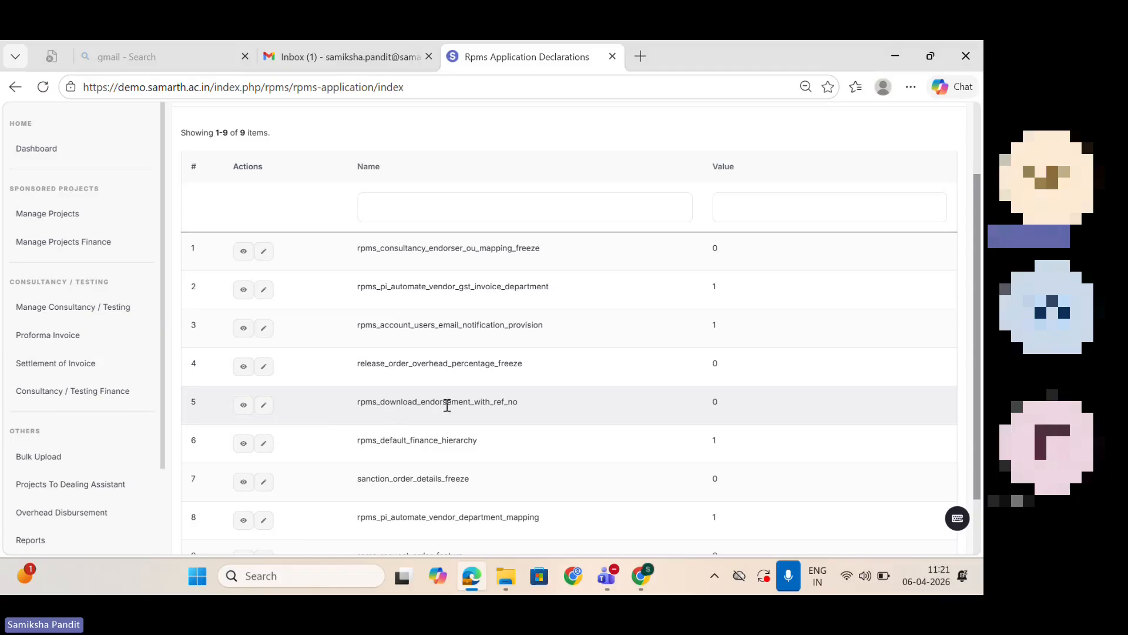
left_click_drag(978, 381, 983, 447)
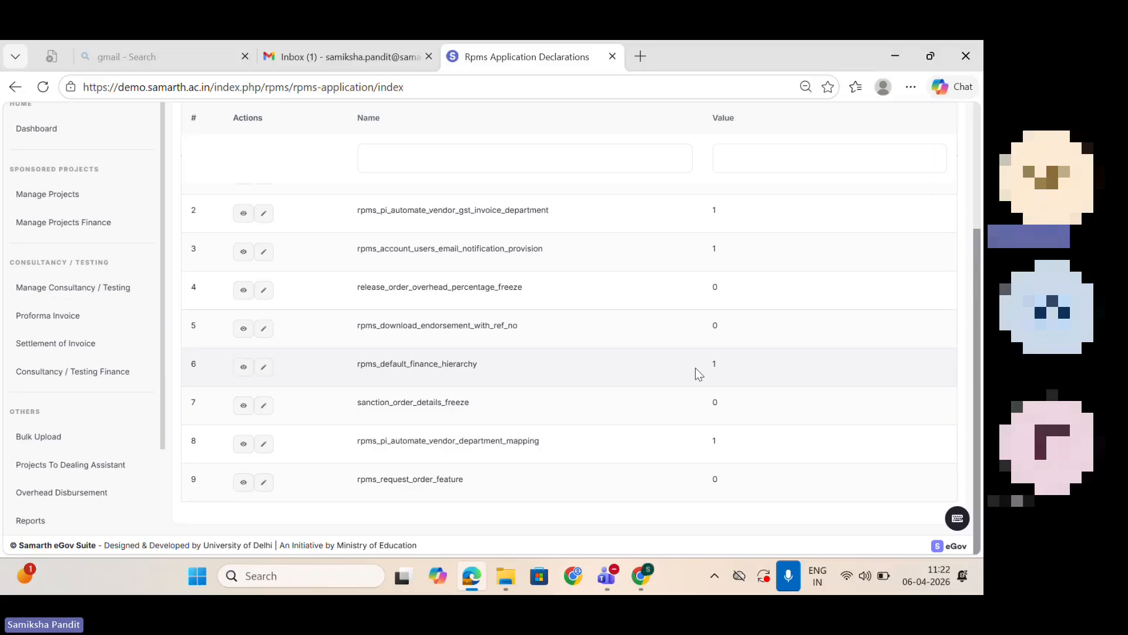
left_click(263, 367)
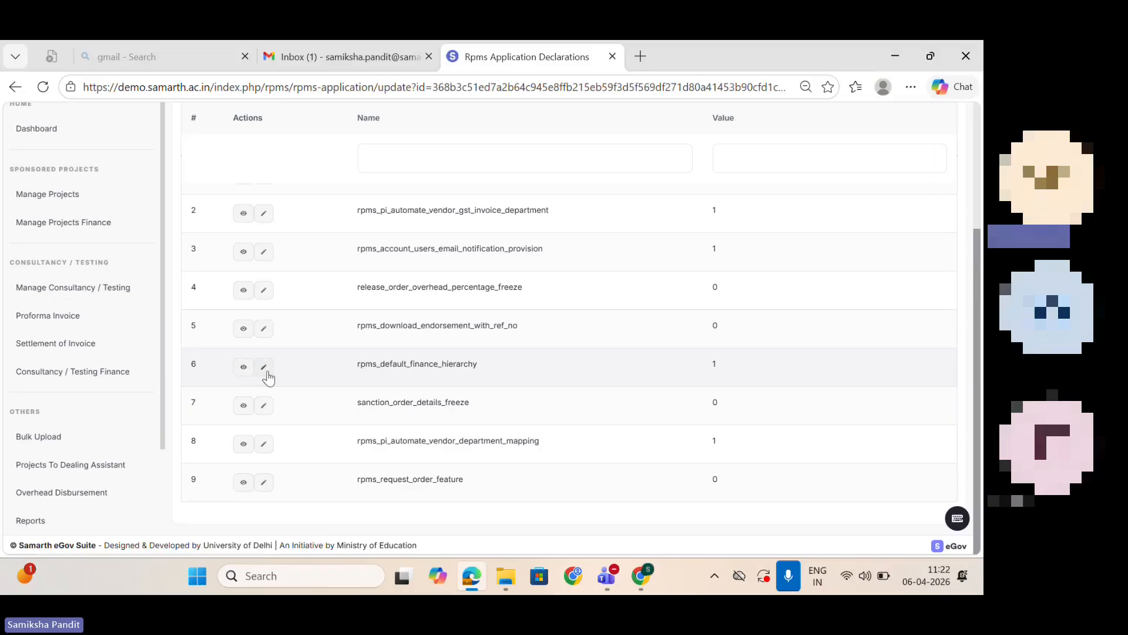
left_click(367, 295)
type("0")
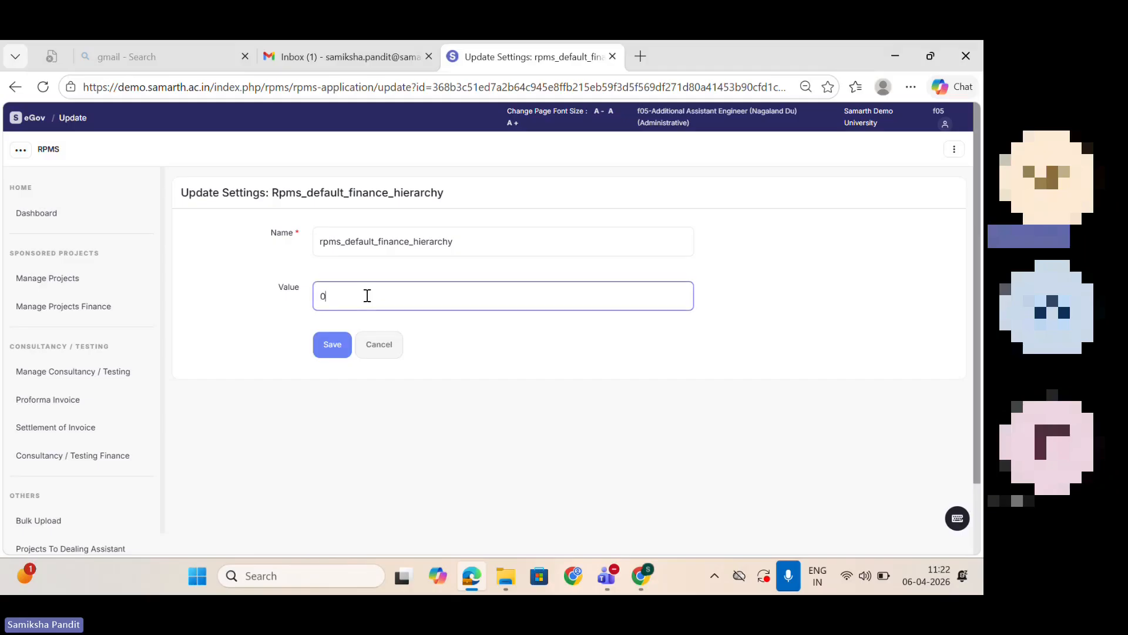
left_click(343, 346)
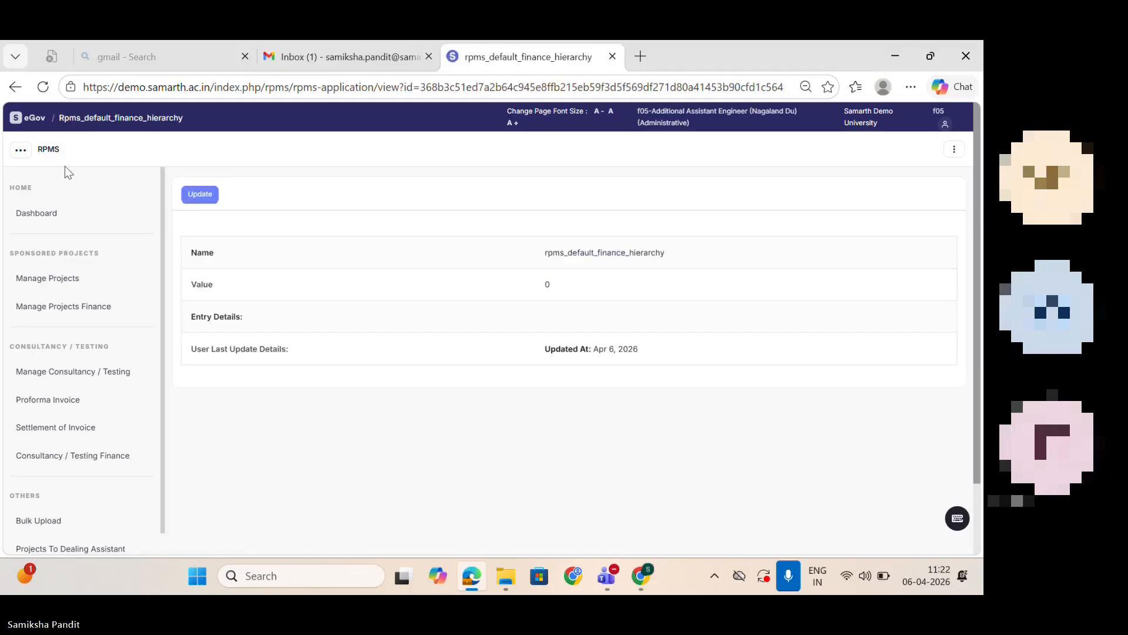
Step: Return to the module settings, open a new Finance Approval Hierarchy form and view its project choices
left_click(15, 87)
left_click(16, 87)
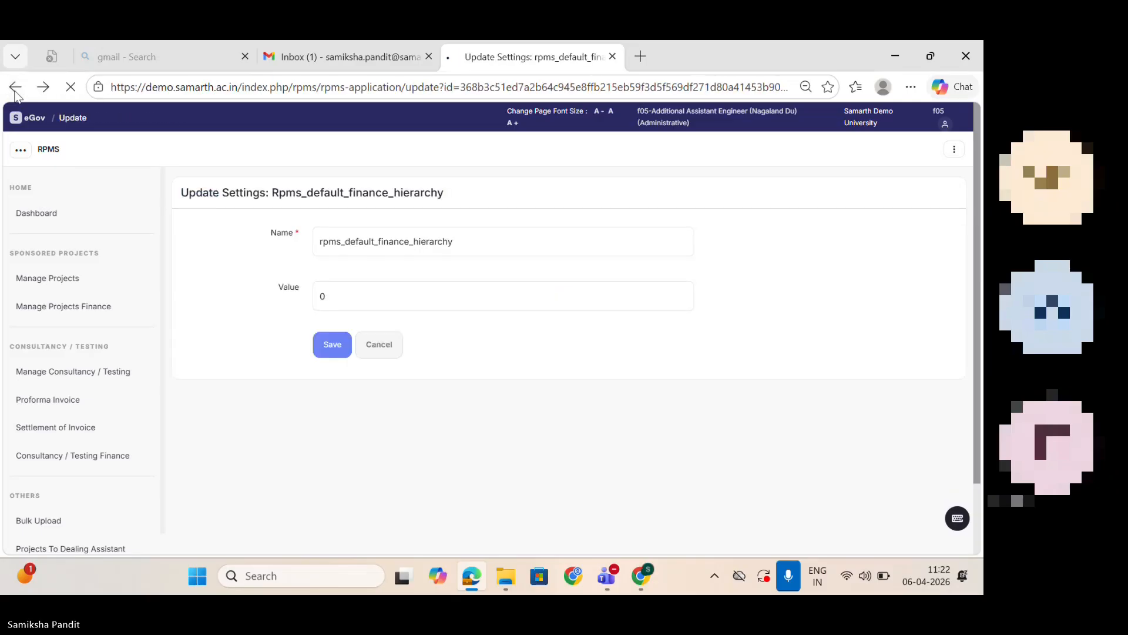
left_click(15, 87)
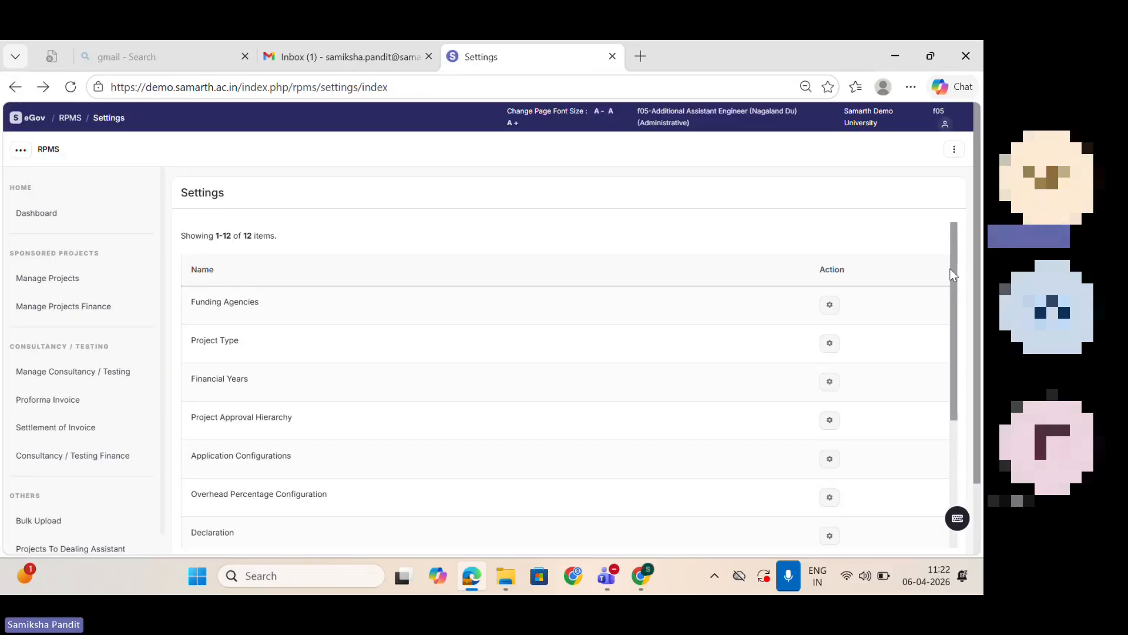
left_click_drag(951, 269, 952, 270)
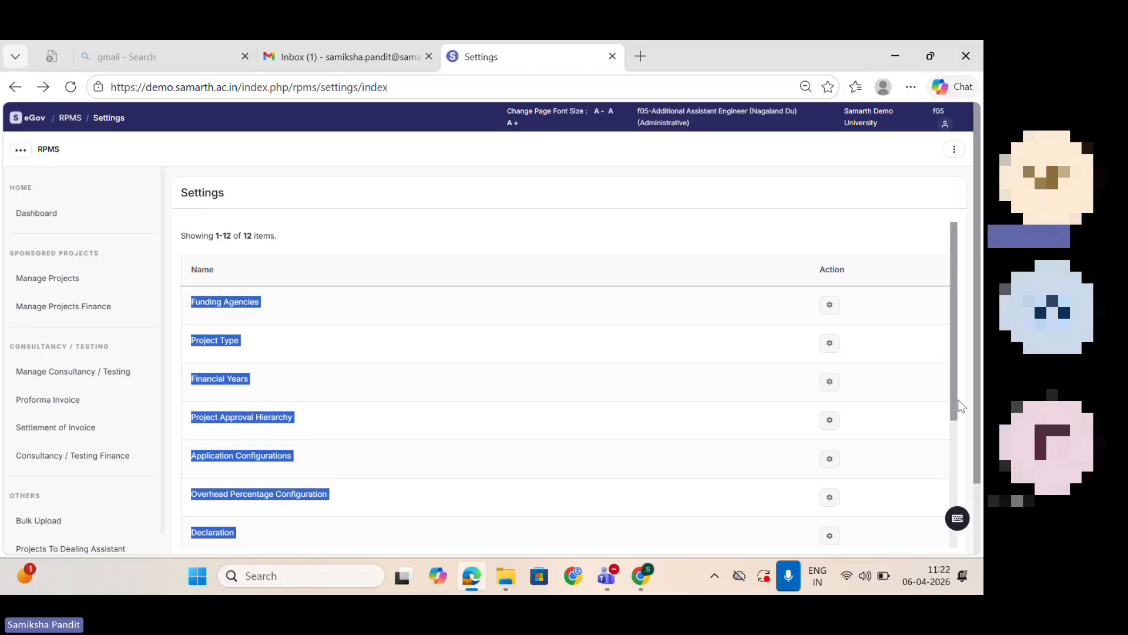
scroll(955, 405, "down", 4)
left_click(539, 551)
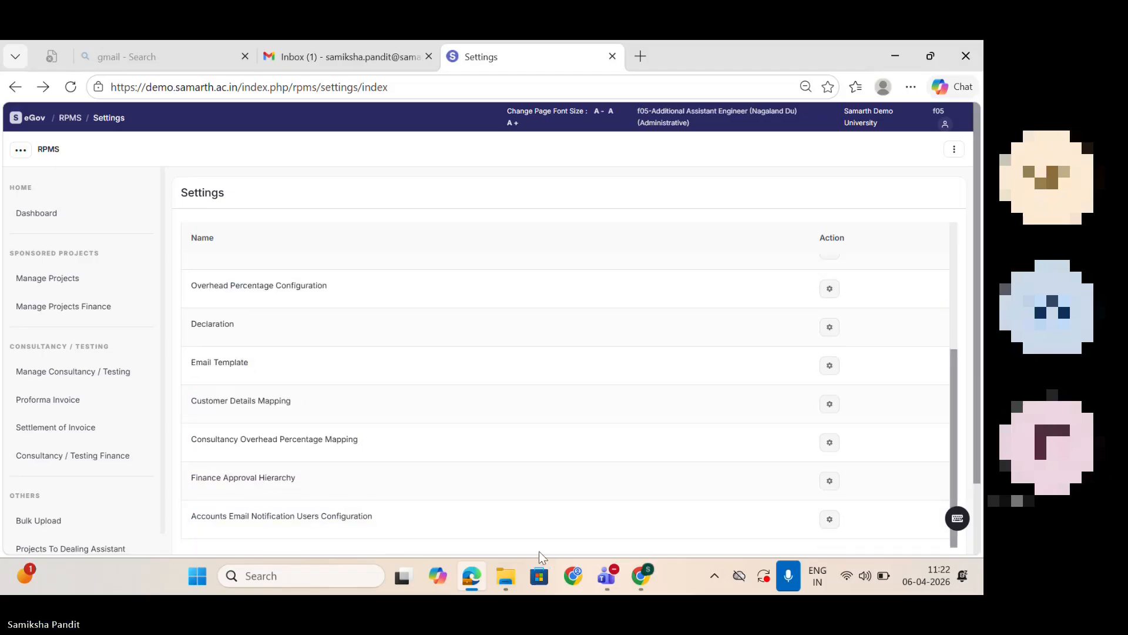
left_click(830, 481)
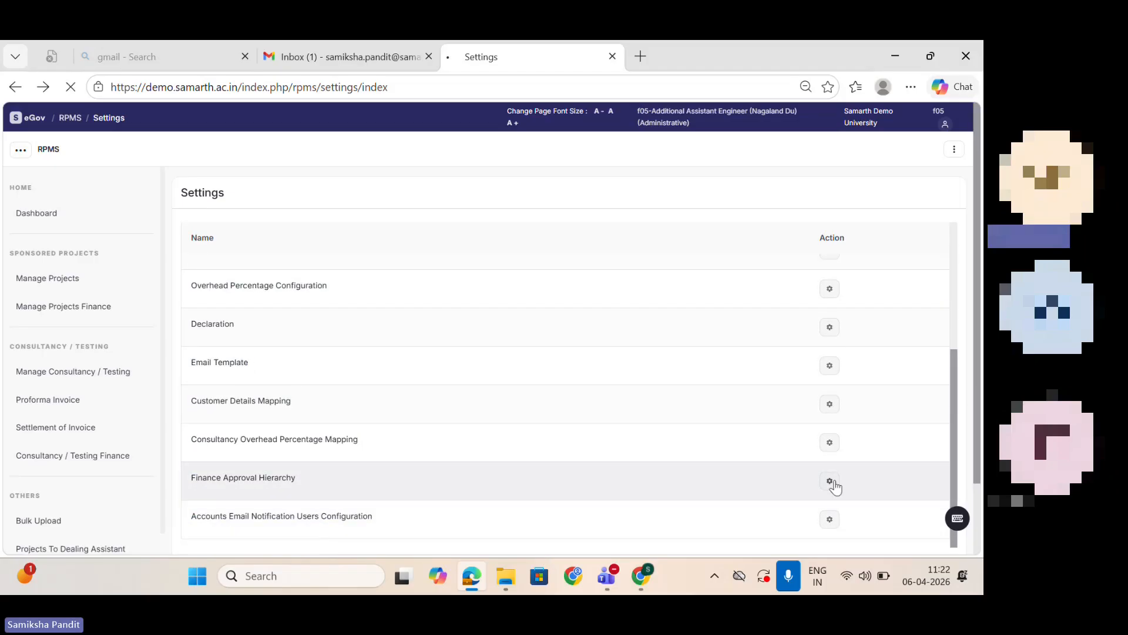
left_click(902, 192)
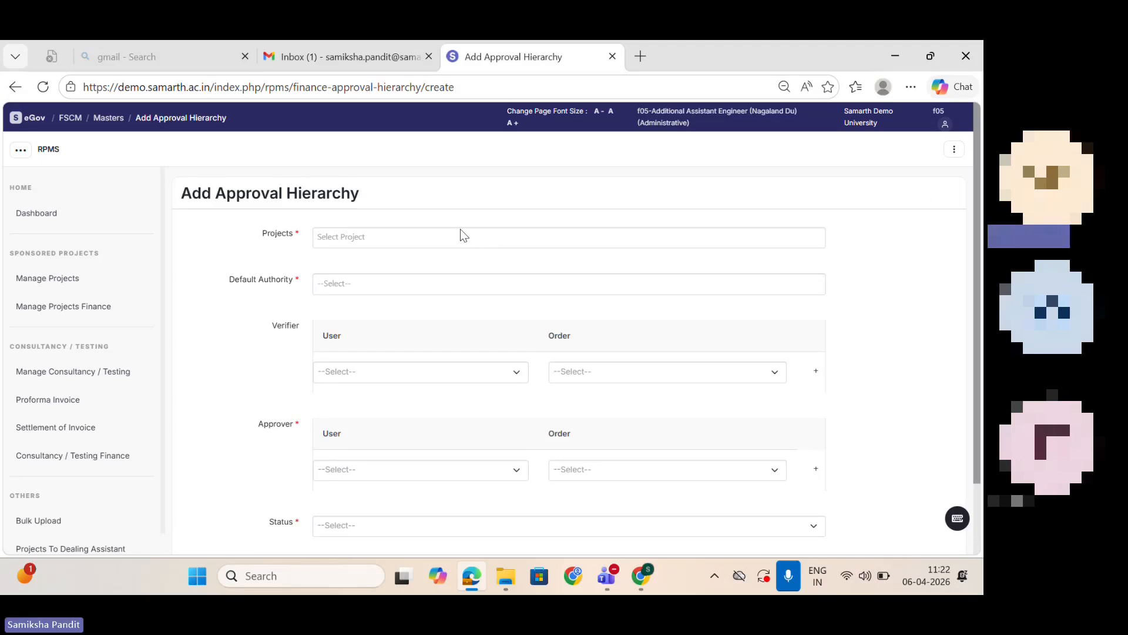
left_click(460, 230)
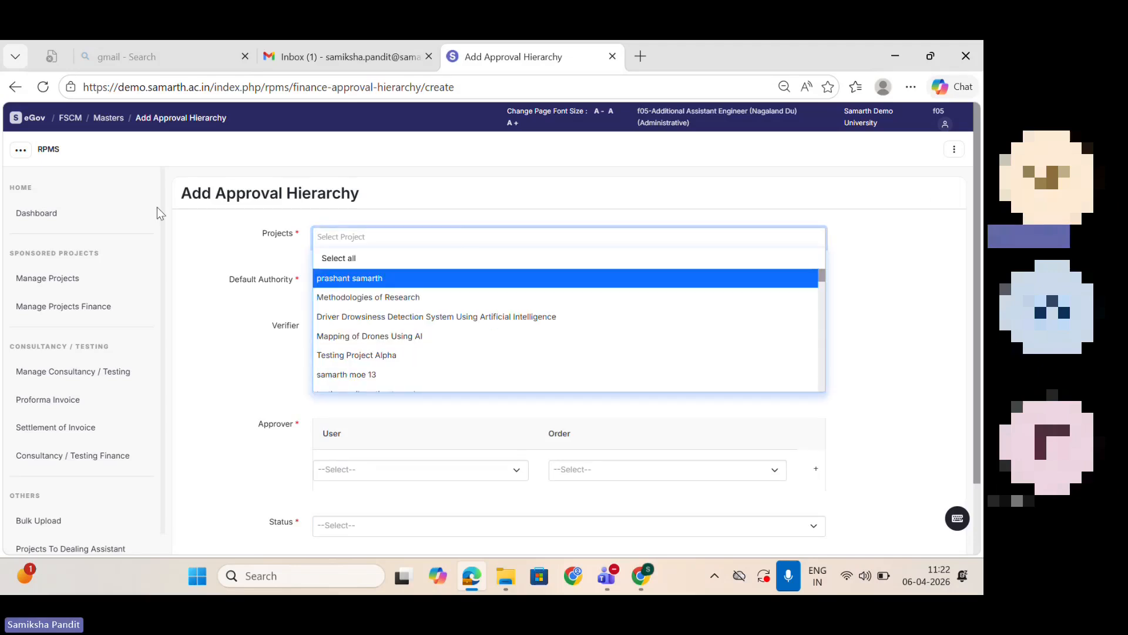
Step: Leave the approval hierarchy form and return to the RPMS module settings
left_click(110, 121)
left_click(109, 121)
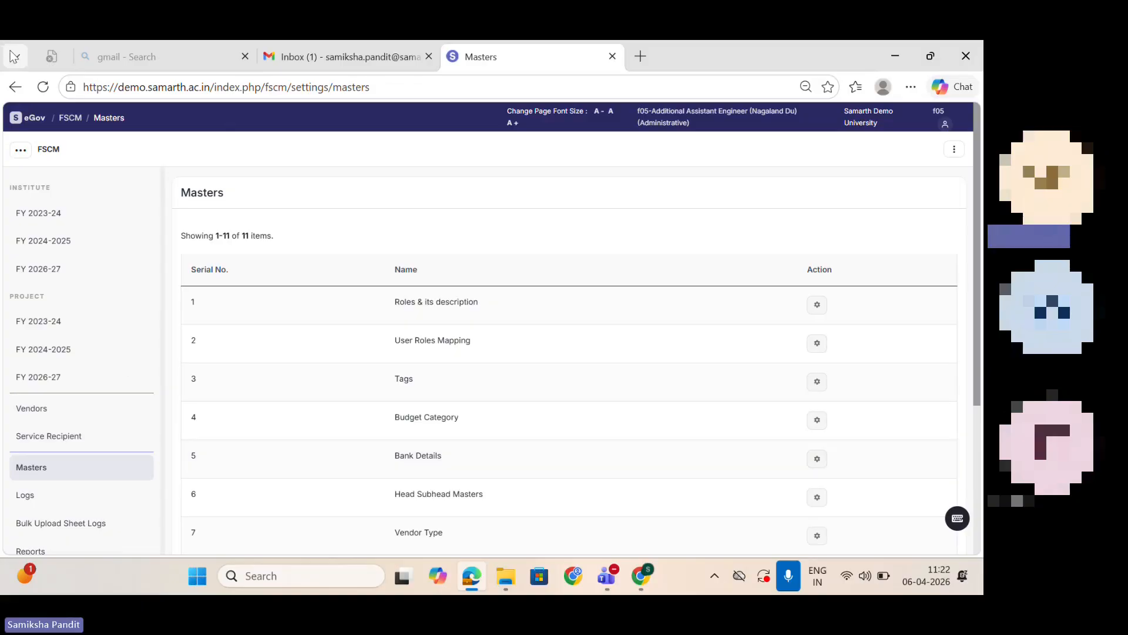
left_click(15, 87)
left_click(15, 88)
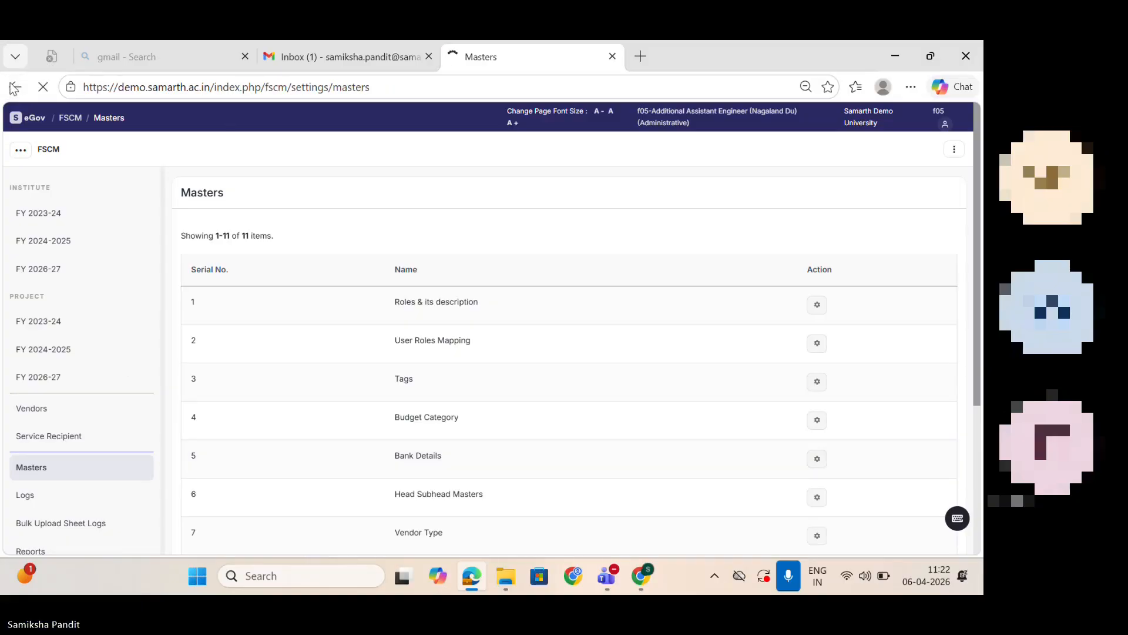
left_click(14, 88)
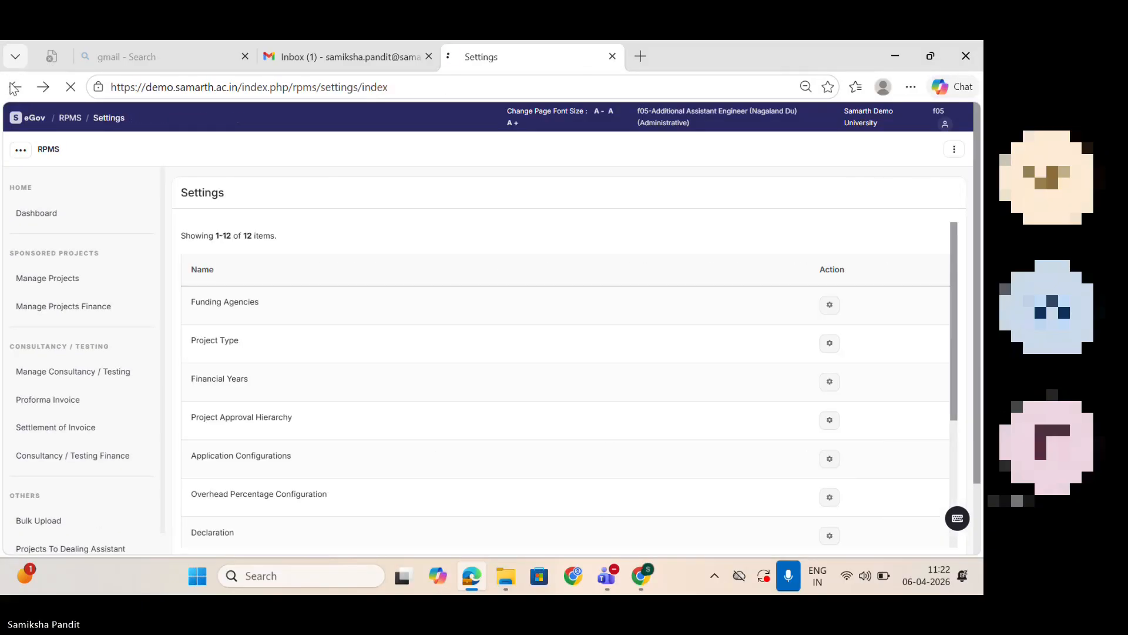
Step: Reopen Application Configurations, set the value of rpms_default_finance_hierarchy to 1 and save it
left_click(828, 460)
scroll(979, 297, "down", 3)
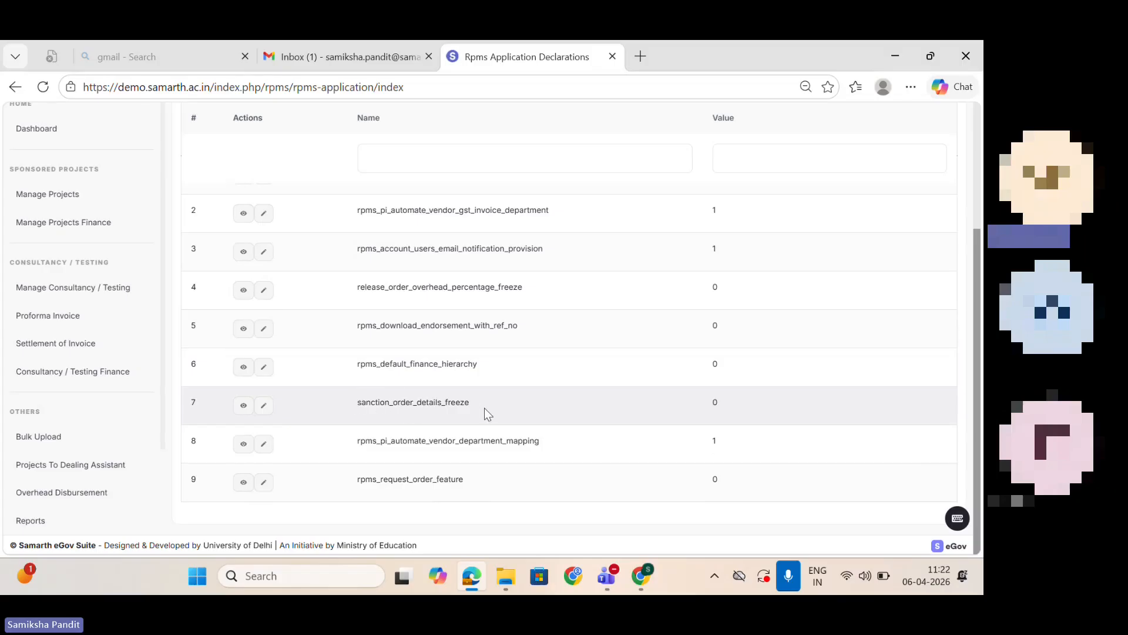
left_click(262, 367)
left_click(358, 295)
key("BackSpace")
type("1")
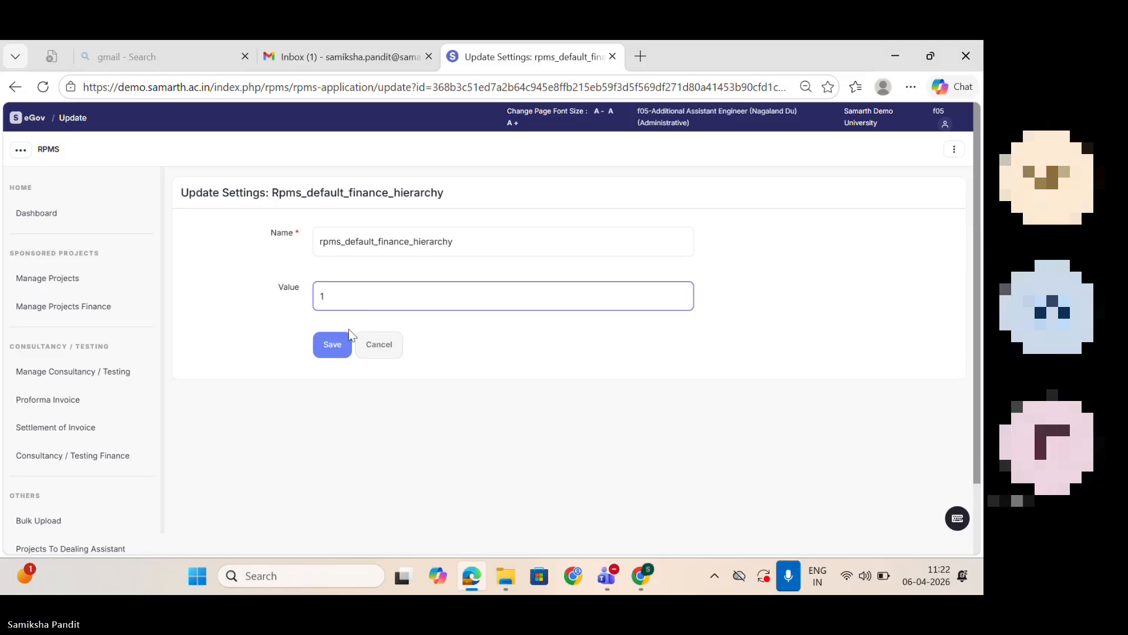
left_click(336, 345)
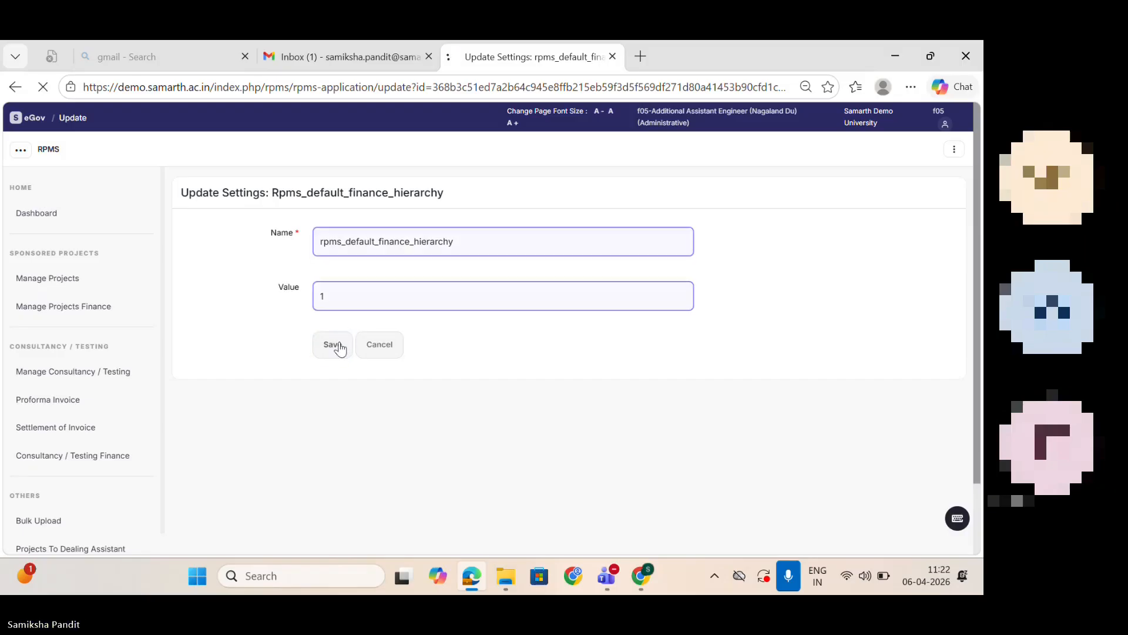
Step: Return to the application configurations list, review it and go back to the module settings
left_click(16, 93)
left_click(15, 94)
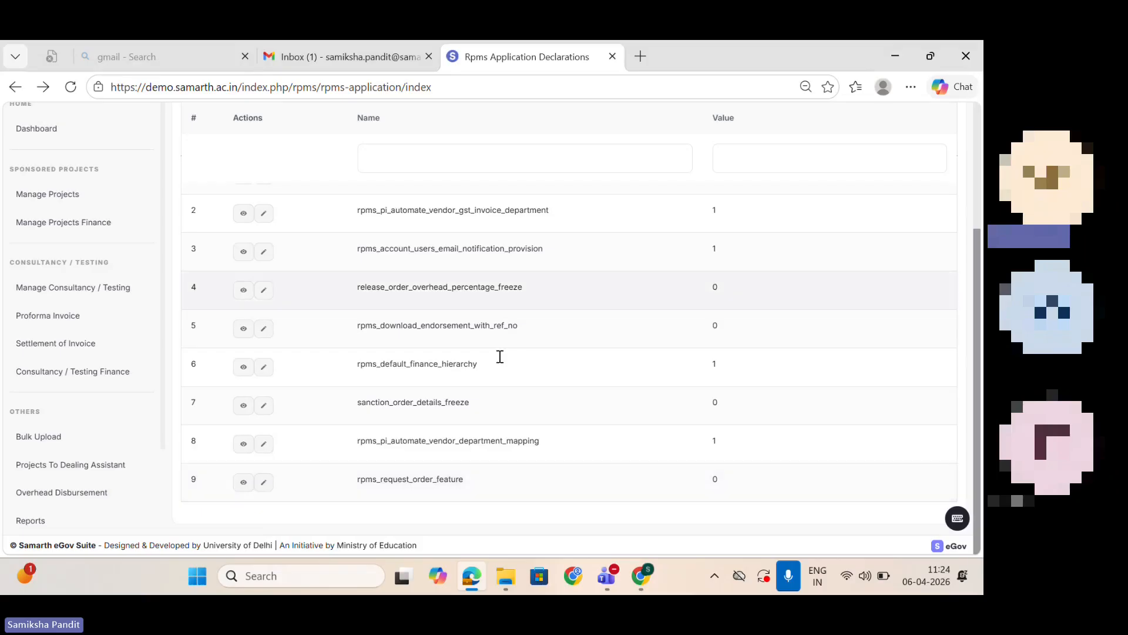
left_click_drag(979, 456, 961, 213)
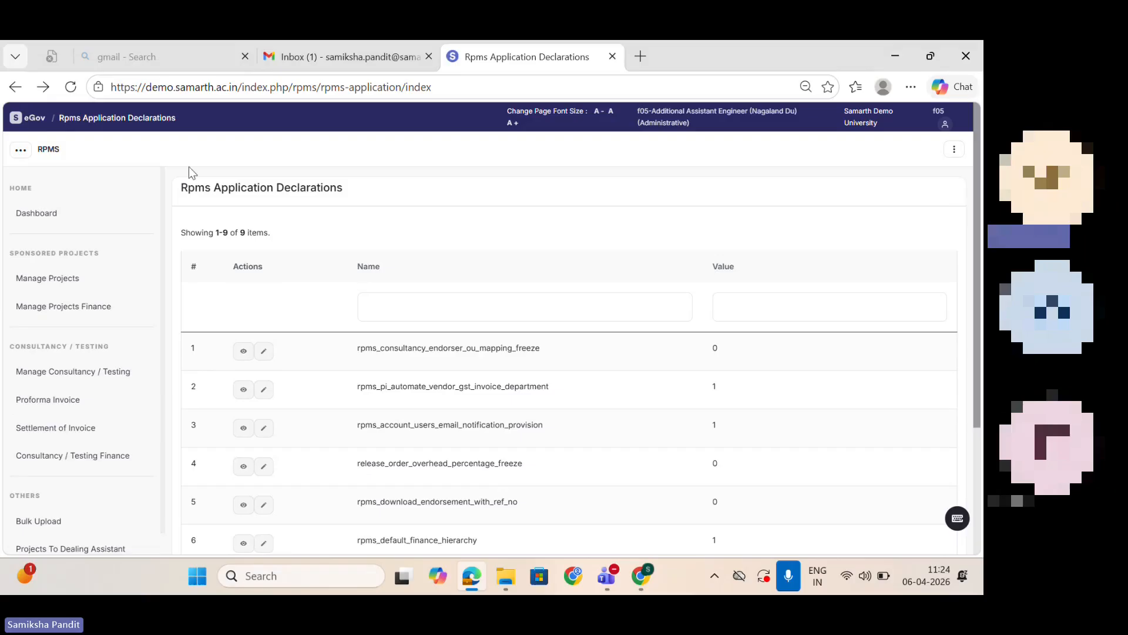
left_click(15, 86)
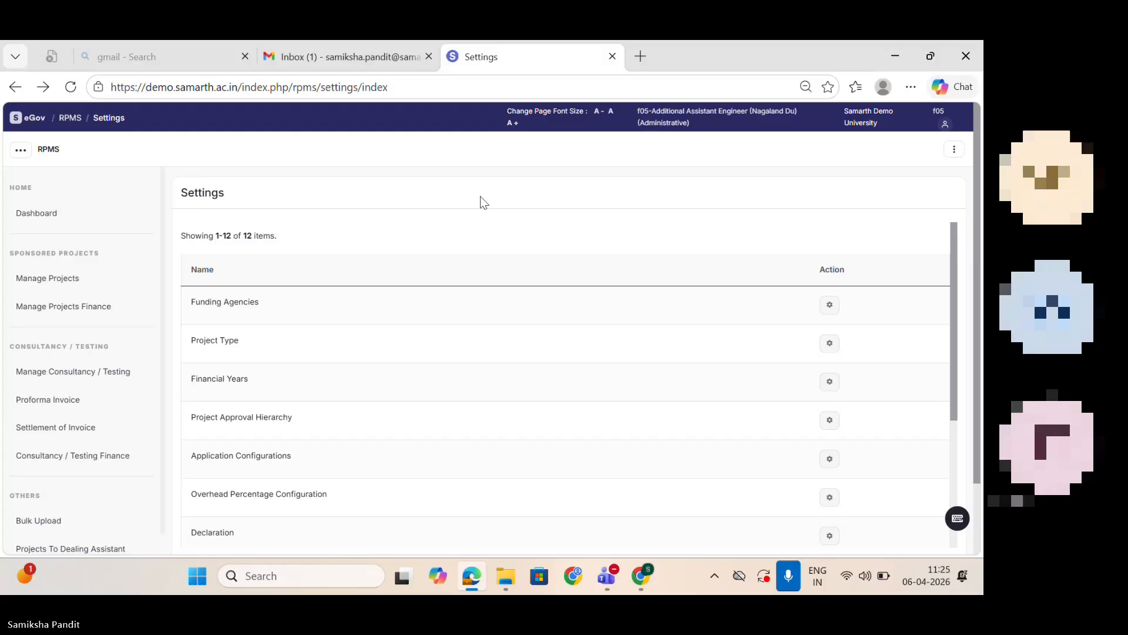
left_click(788, 576)
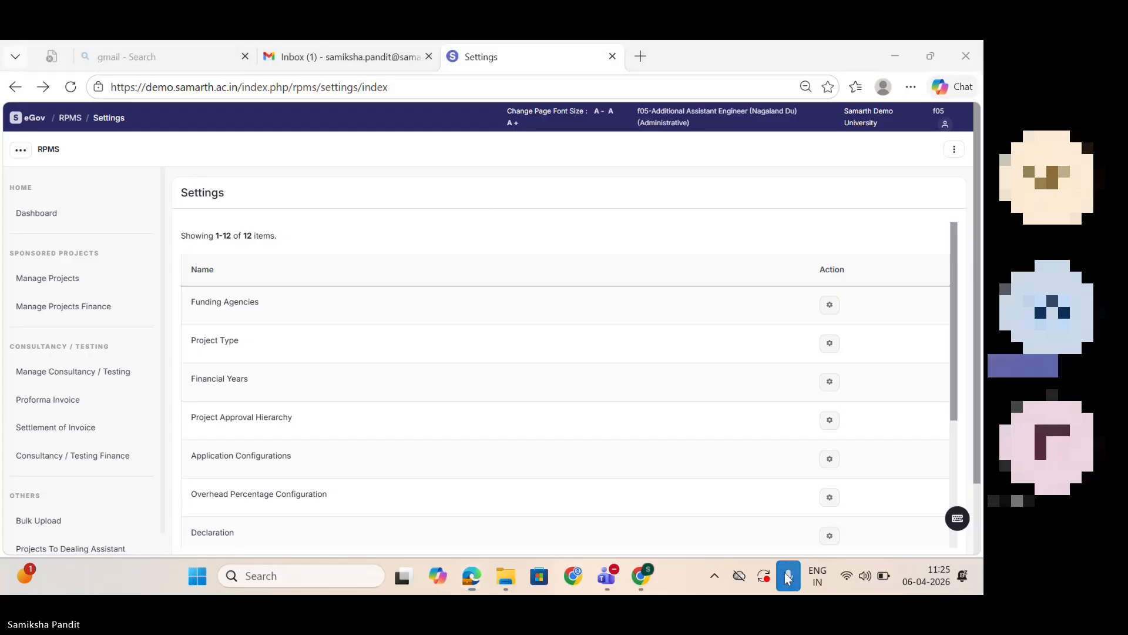
left_click(788, 576)
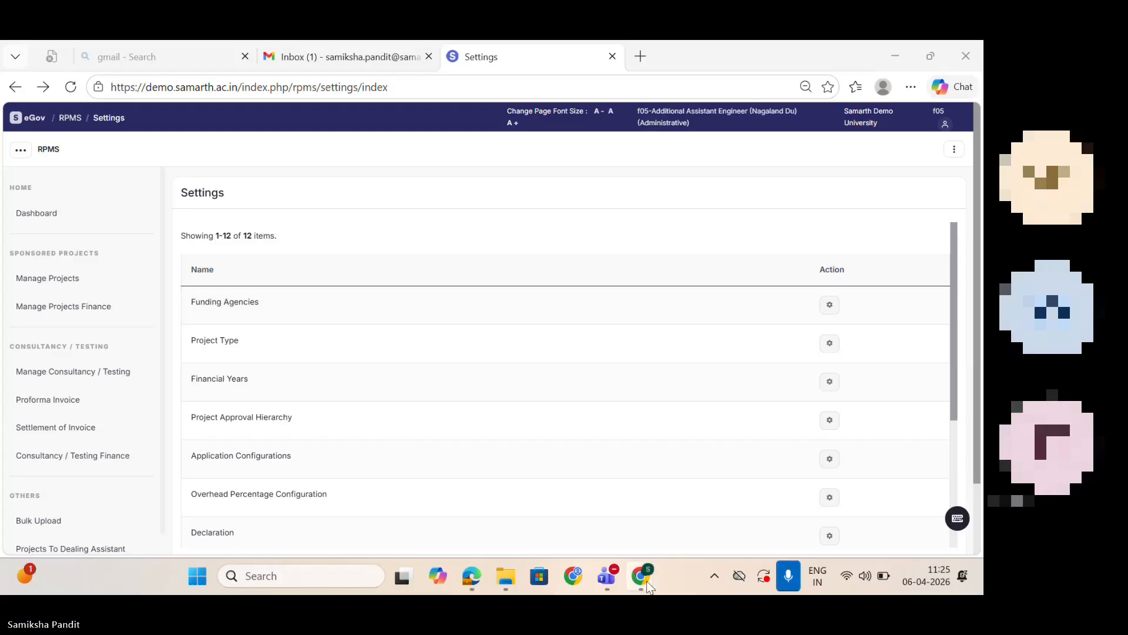
Step: Switch to the employee session in Chrome and start a new research project in the Research Project & Grants module
mouse_move(645, 579)
left_click(612, 502)
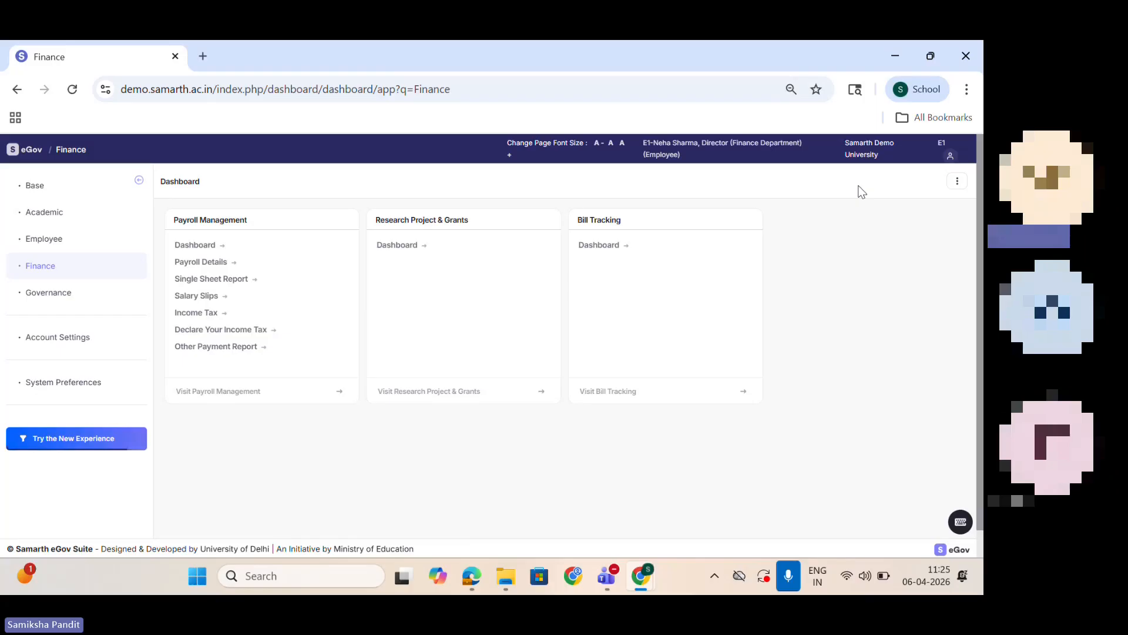
left_click(54, 276)
left_click(394, 247)
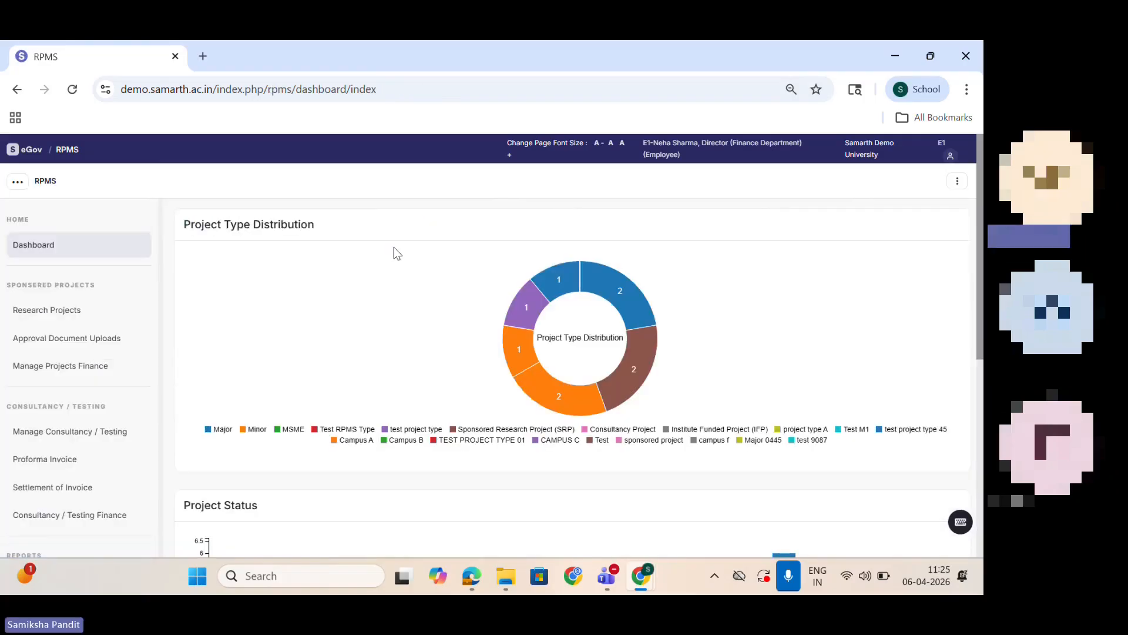
left_click(26, 310)
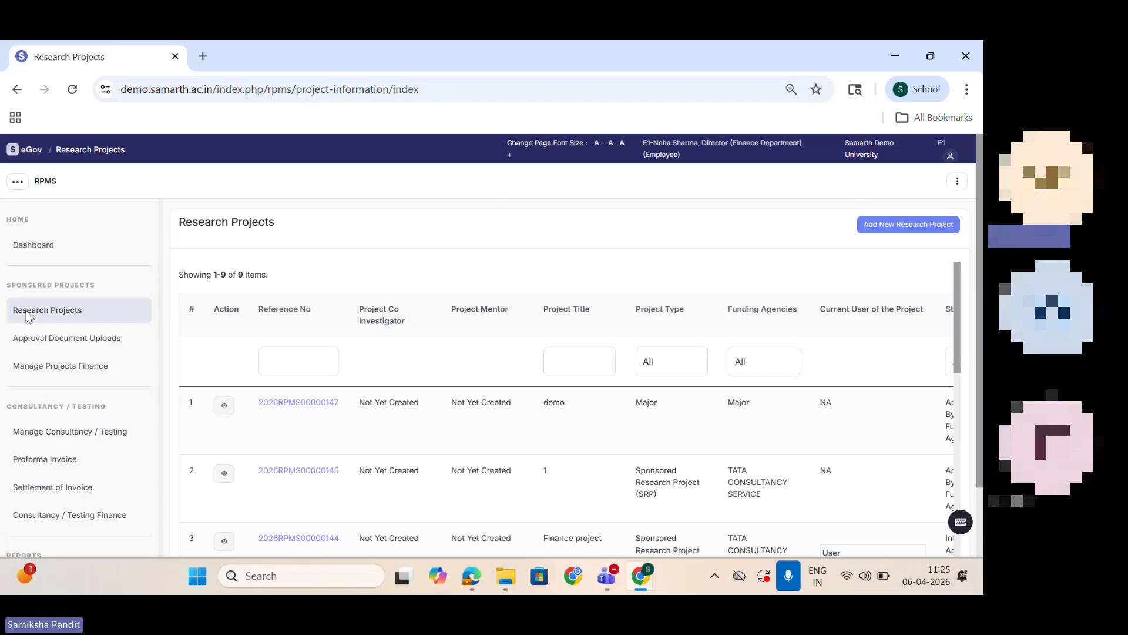
left_click(920, 229)
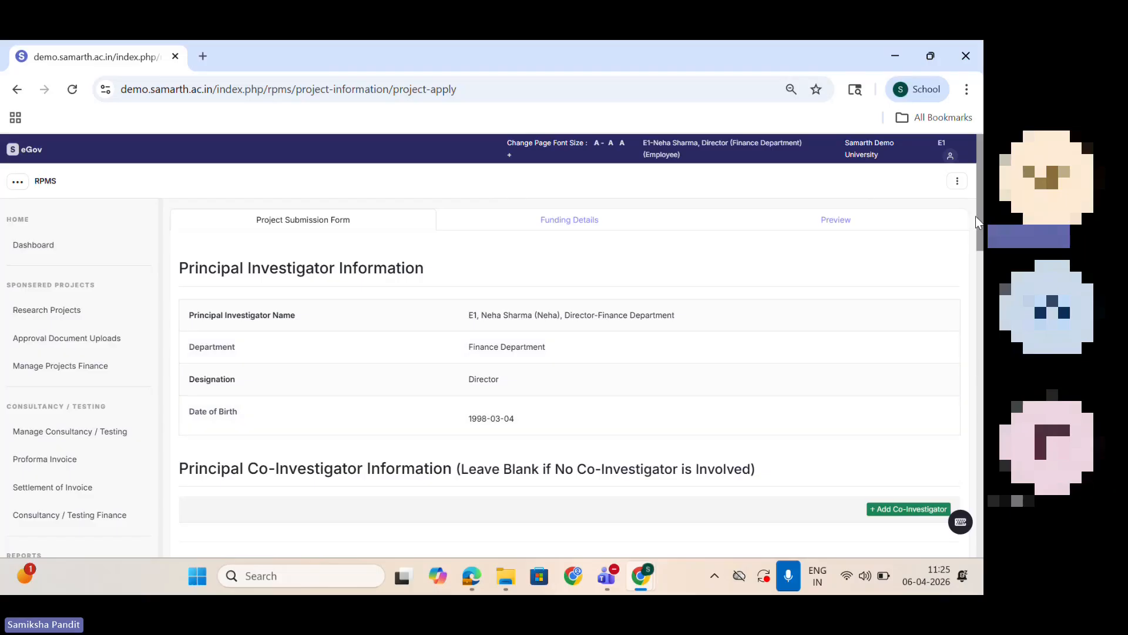
Step: Add a co-investigator entry to the project form, try the Same Institution and Other Institution options, and remove the entry
left_click_drag(976, 216, 905, 288)
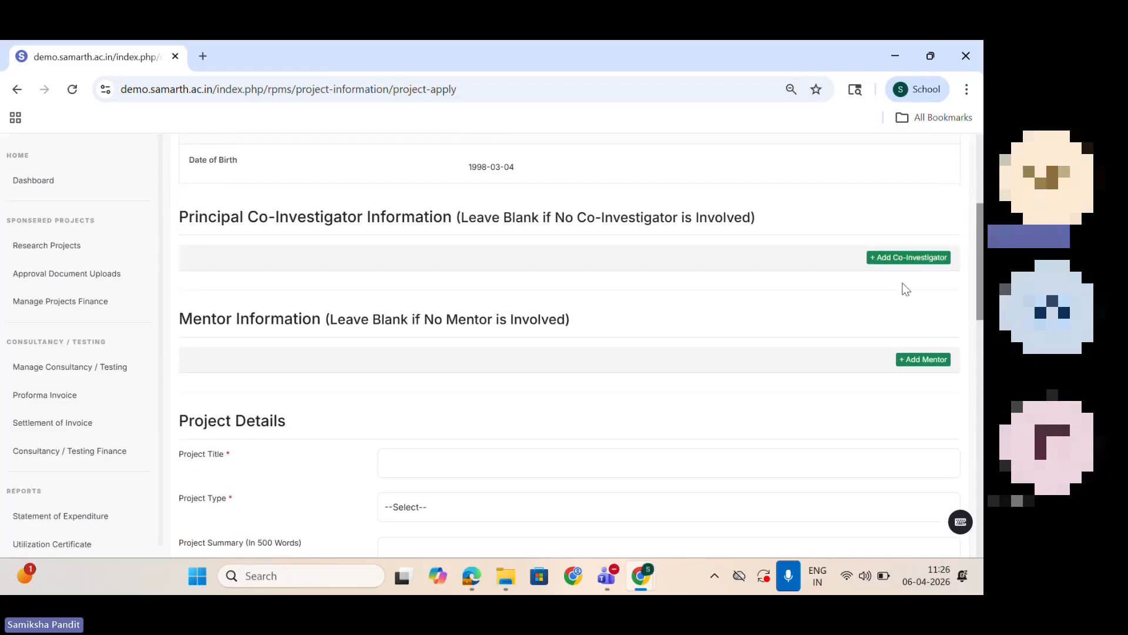
left_click(903, 258)
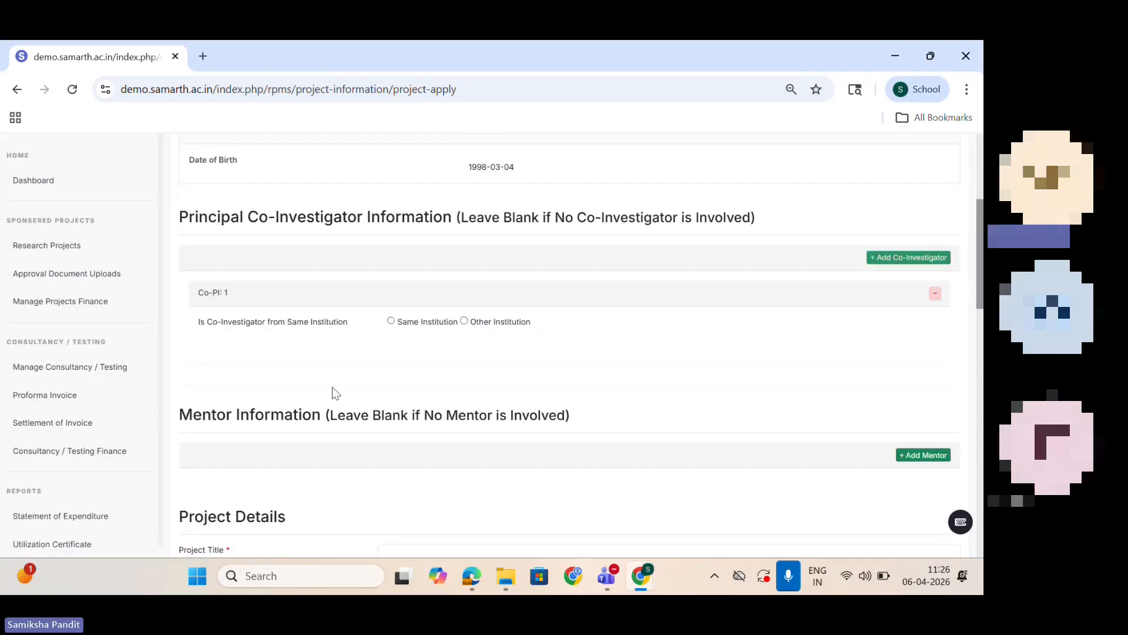
left_click(396, 322)
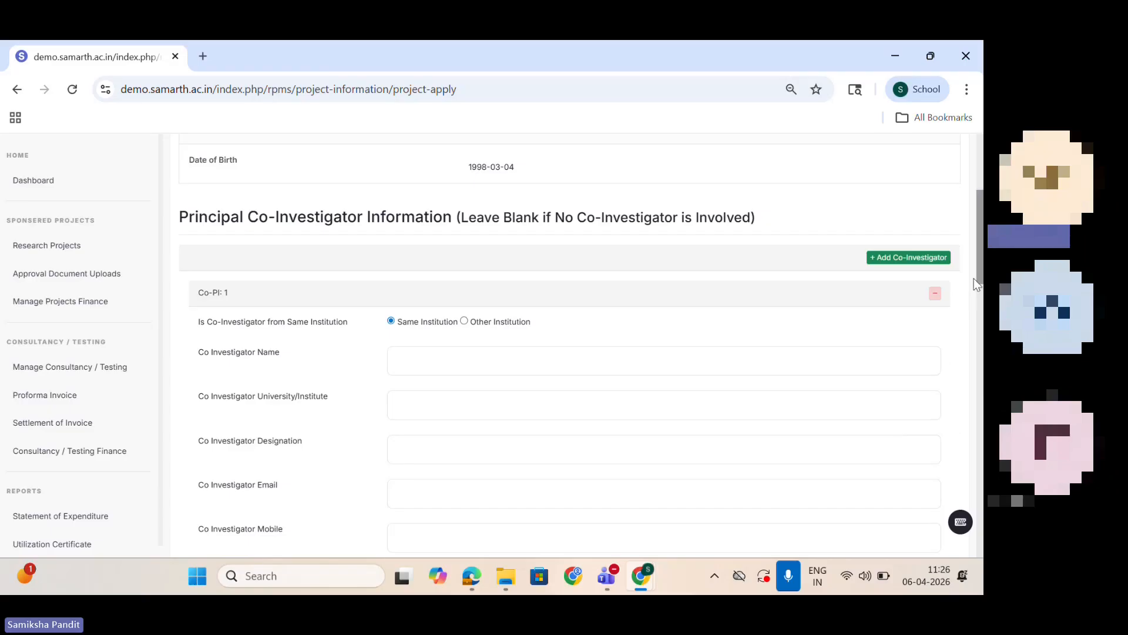
scroll(979, 282, "down", 1)
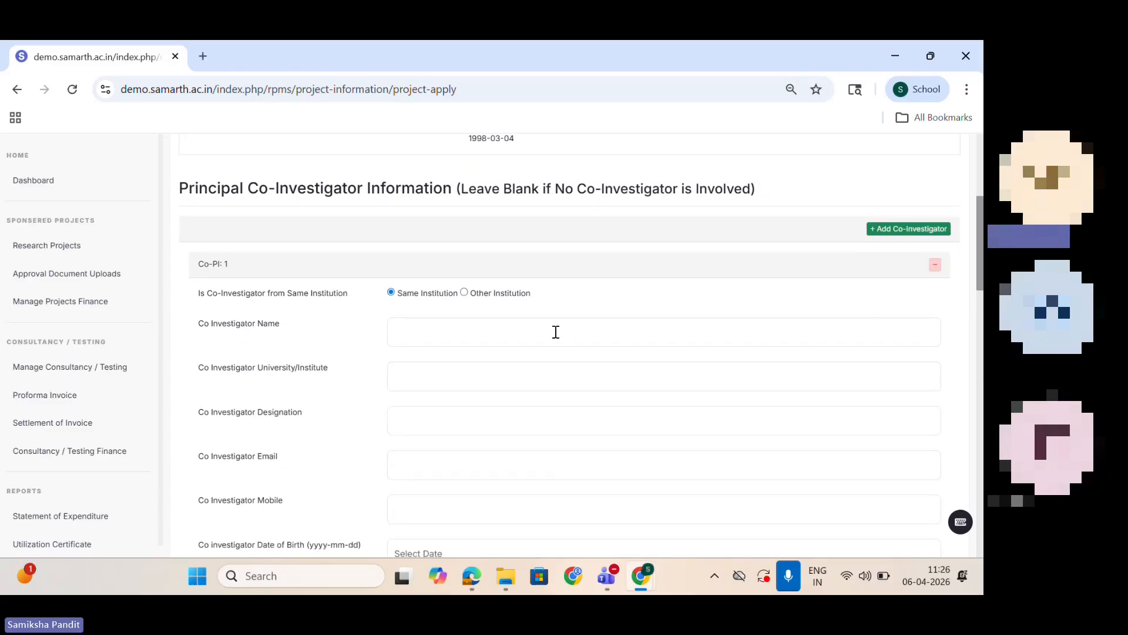
left_click(464, 293)
left_click(935, 265)
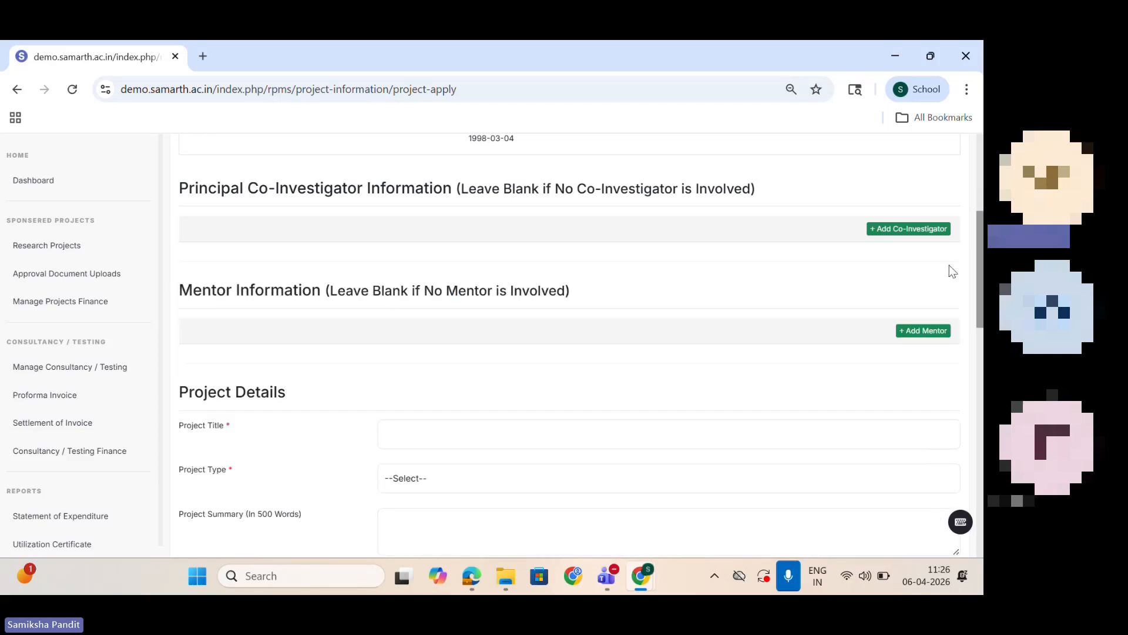
scroll(980, 277, "down", 1)
left_click_drag(980, 293, 980, 296)
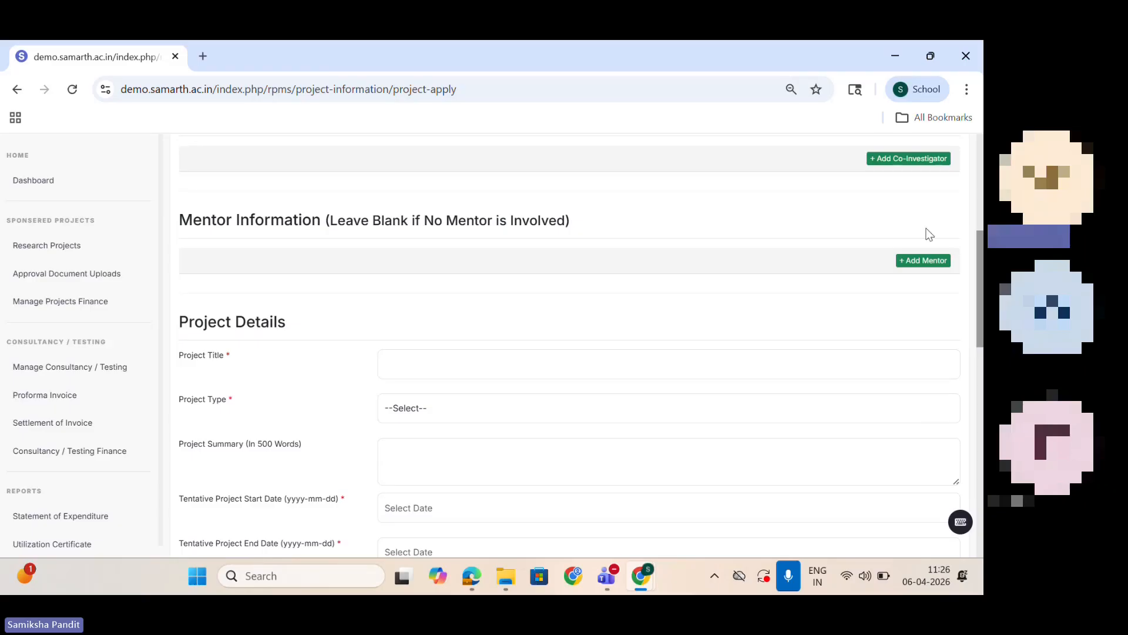
Step: Add a mentor entry to the project form and remove it again
left_click(941, 261)
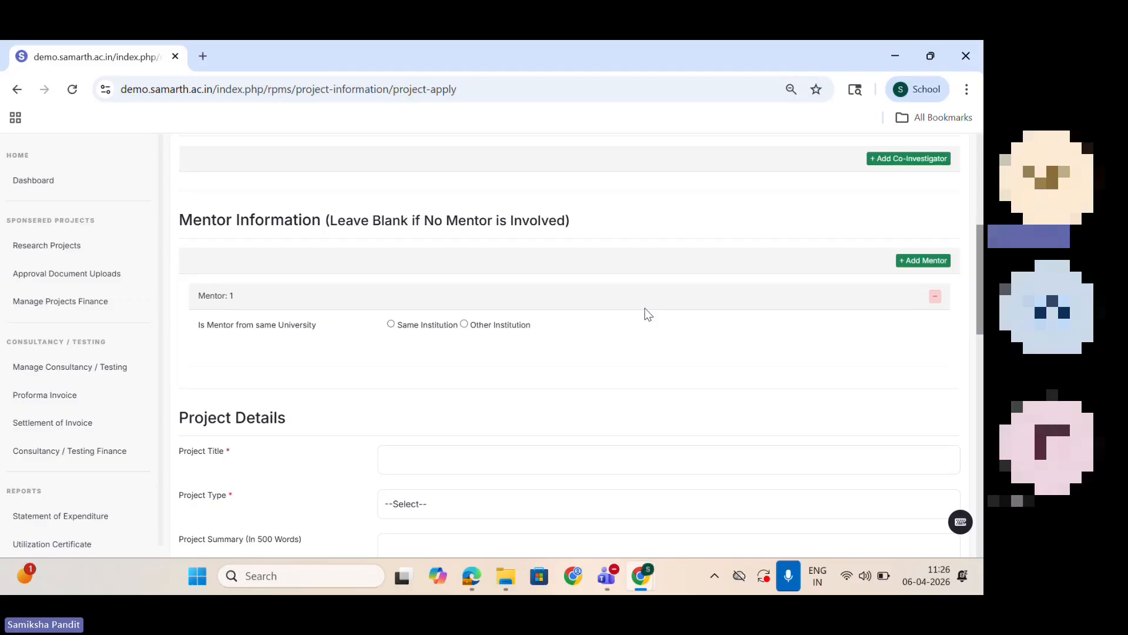
left_click(935, 297)
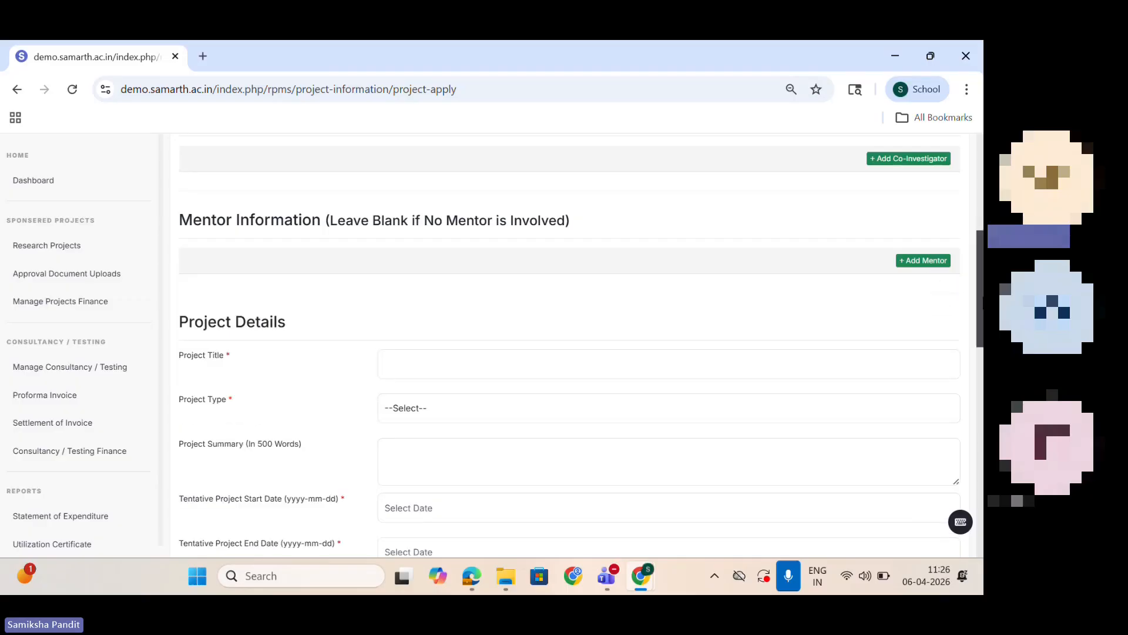
Step: Enter "Project 2026-27" as the project title in the Project Details section
scroll(569, 345, "down", 1)
left_click(588, 287)
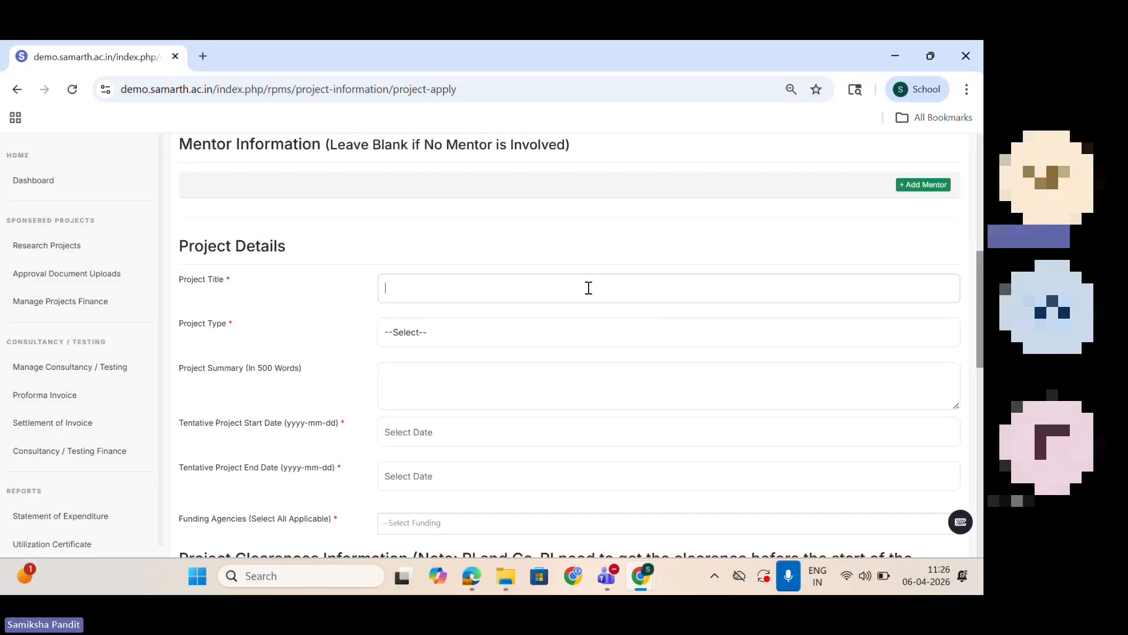
type("Pr")
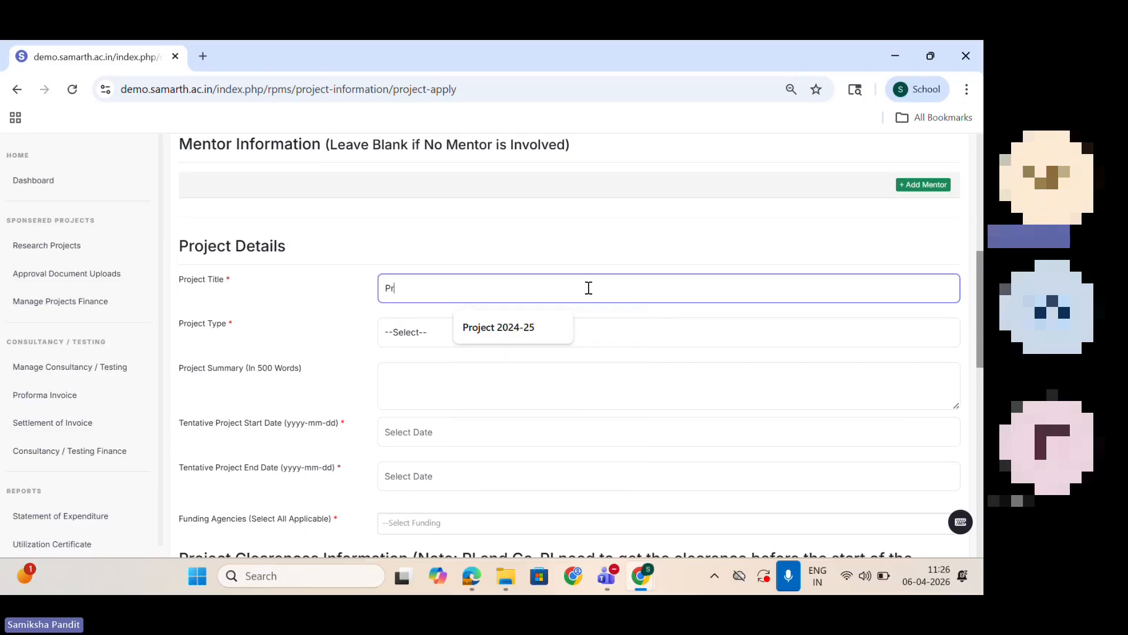
type("oject 2026-27")
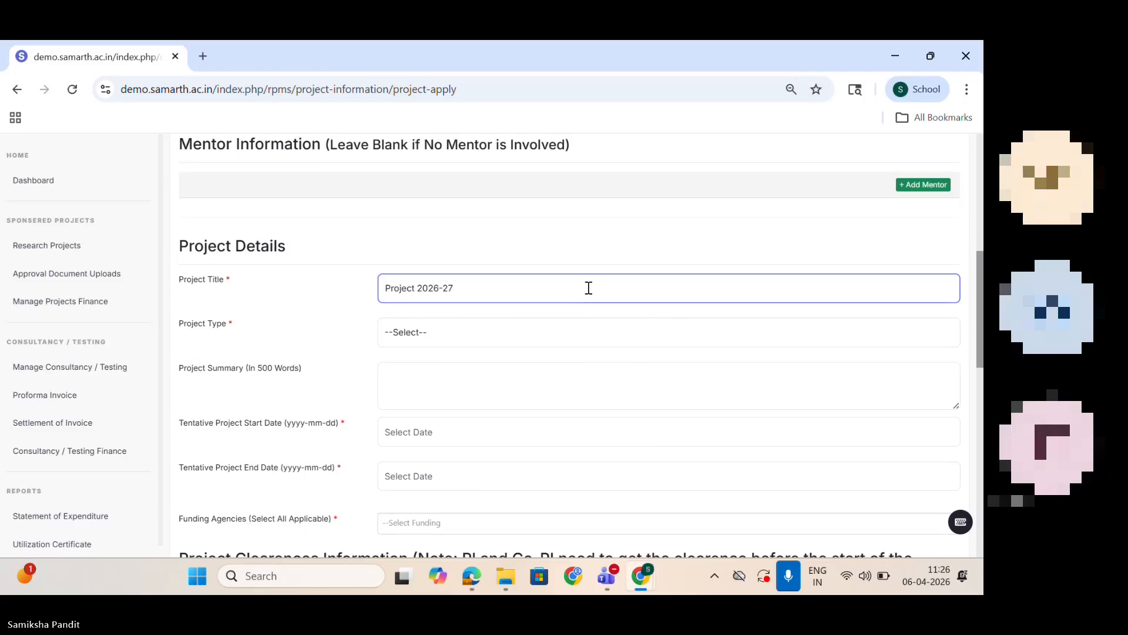
Step: Set the project type to "sponsored project" and enter "NA" as the project summary
left_click(436, 325)
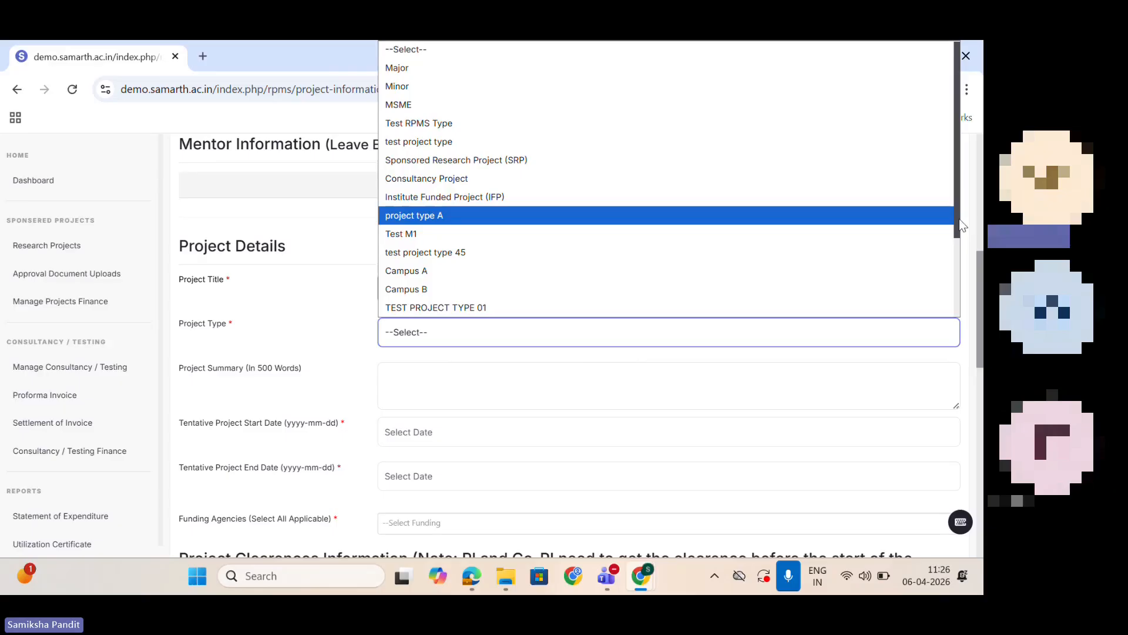
scroll(959, 219, "down", 2)
left_click(575, 309)
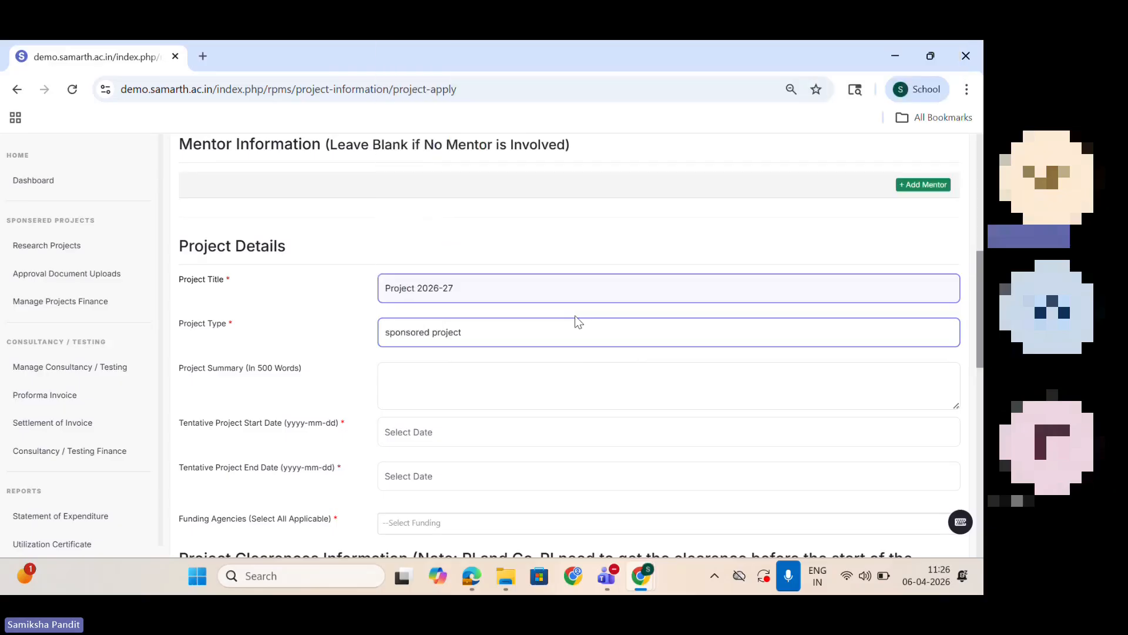
left_click(456, 372)
type("ddd")
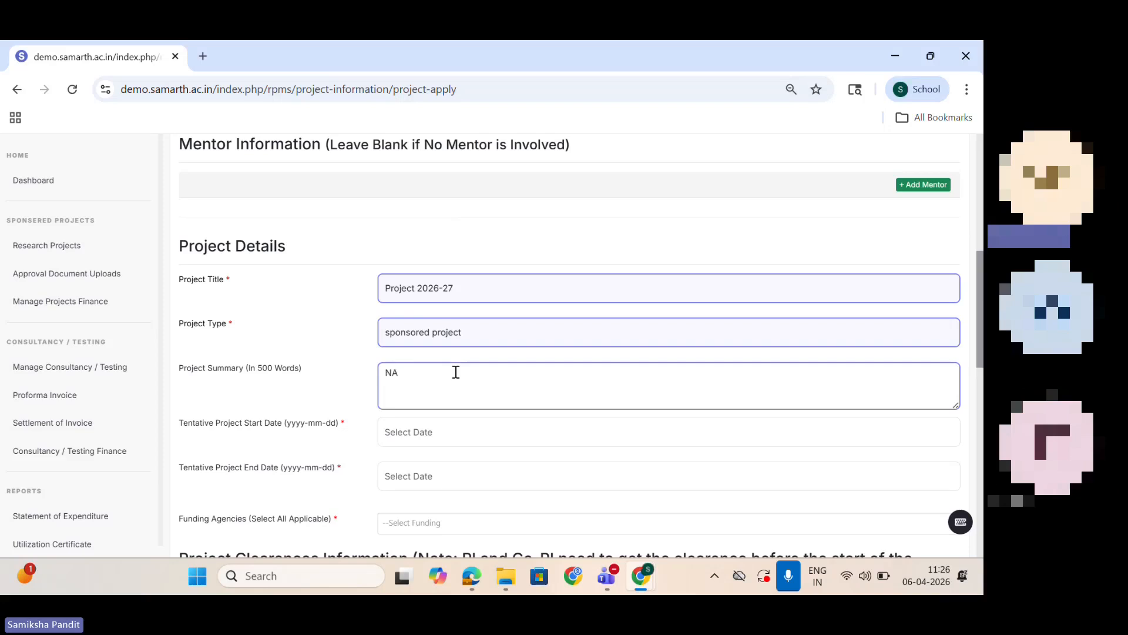
Step: Set the tentative project start date to 2026-04-06 and the tentative end date to 2027-04-07
left_click(454, 432)
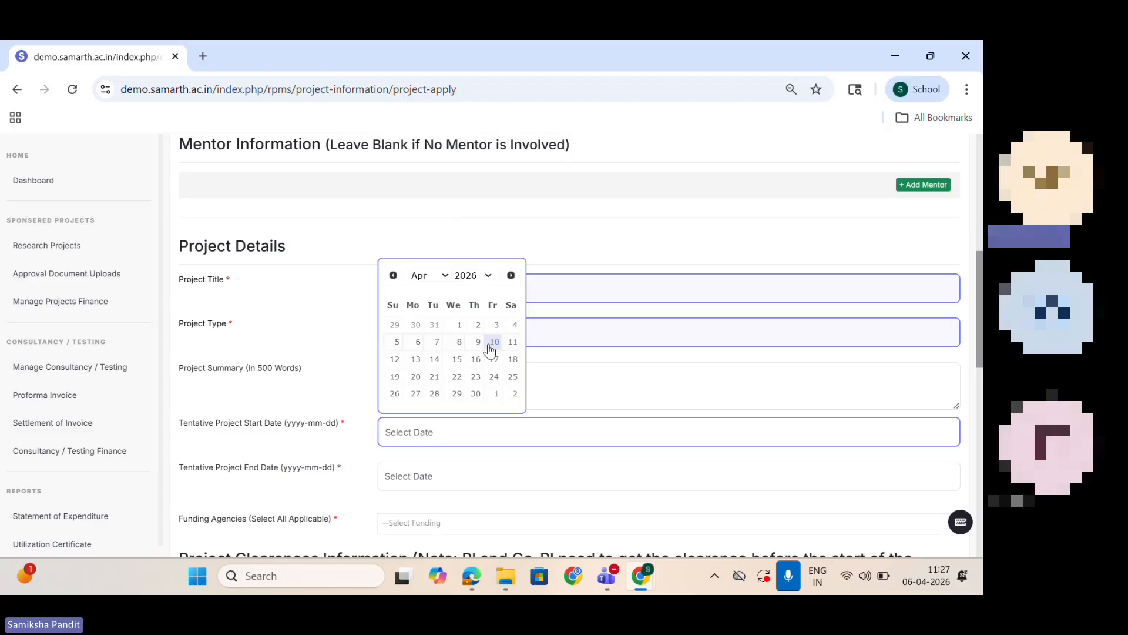
left_click(418, 342)
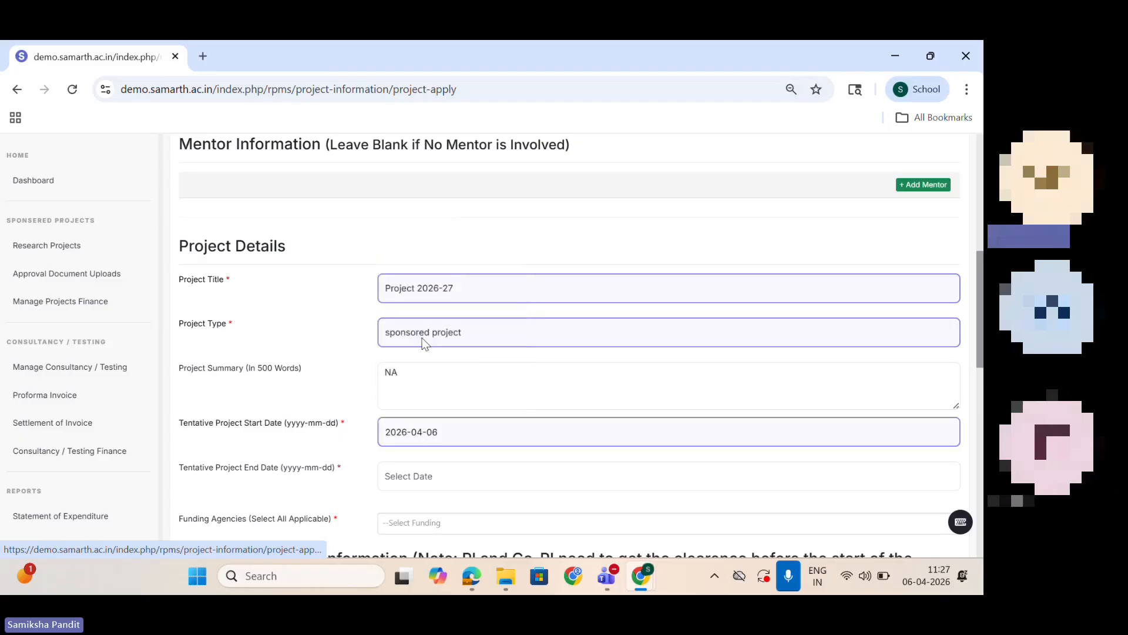
left_click(474, 468)
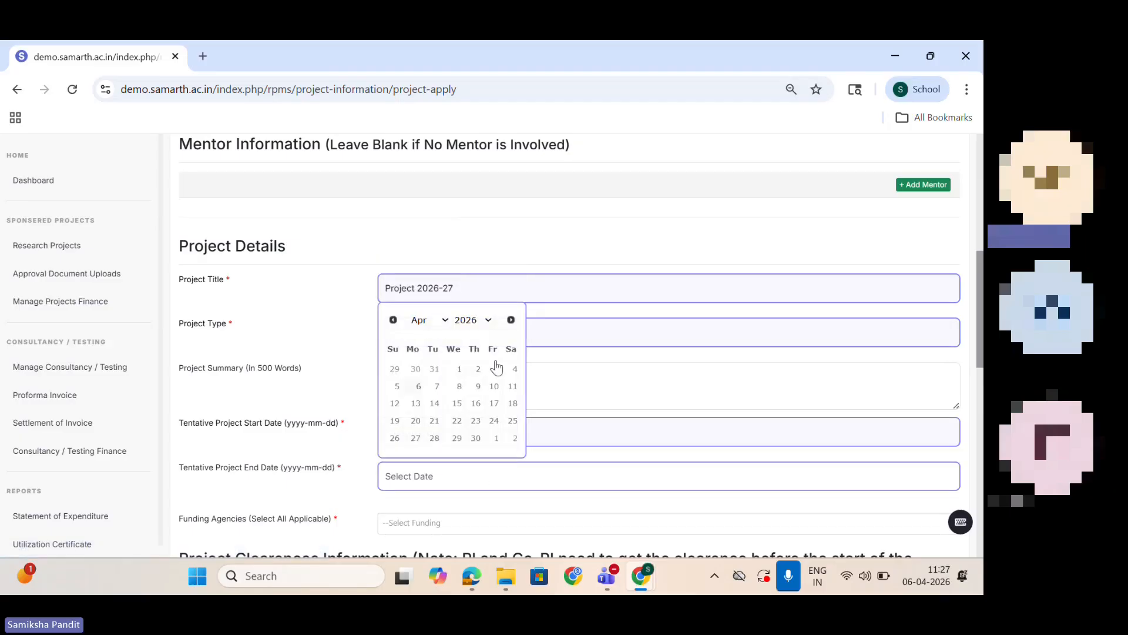
left_click(489, 322)
scroll(494, 267, "down", 3)
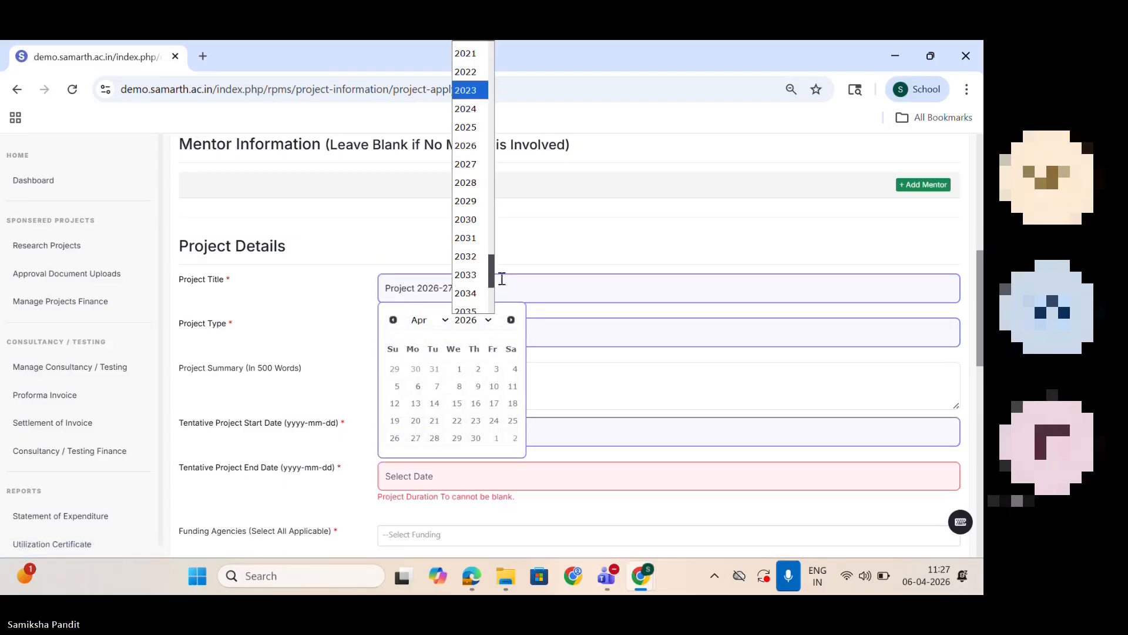
left_click(466, 171)
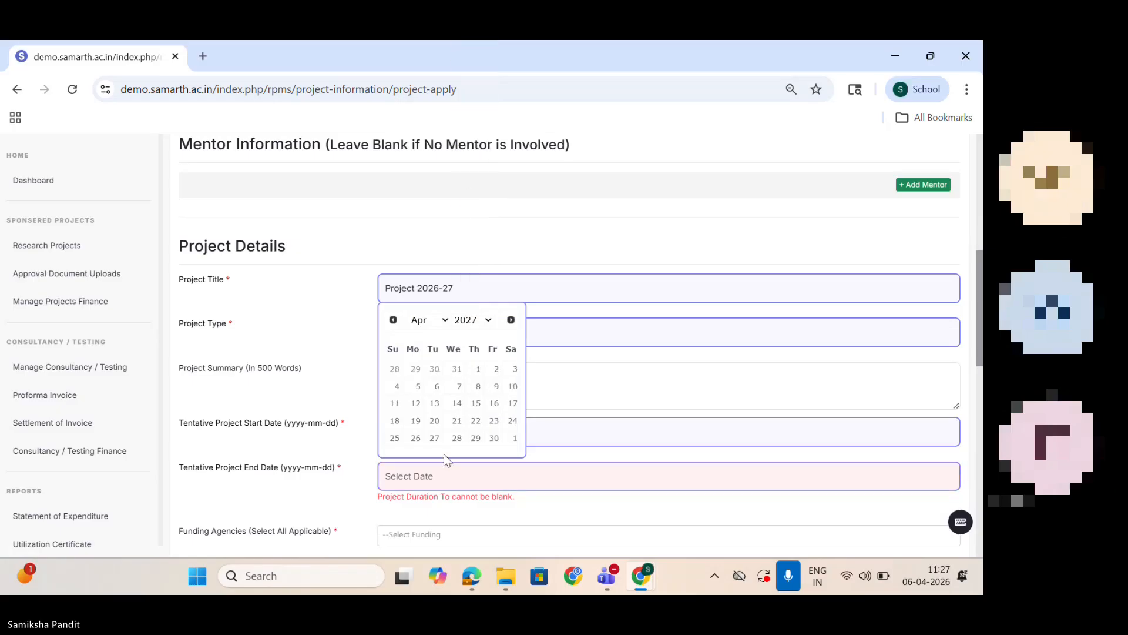
left_click(459, 386)
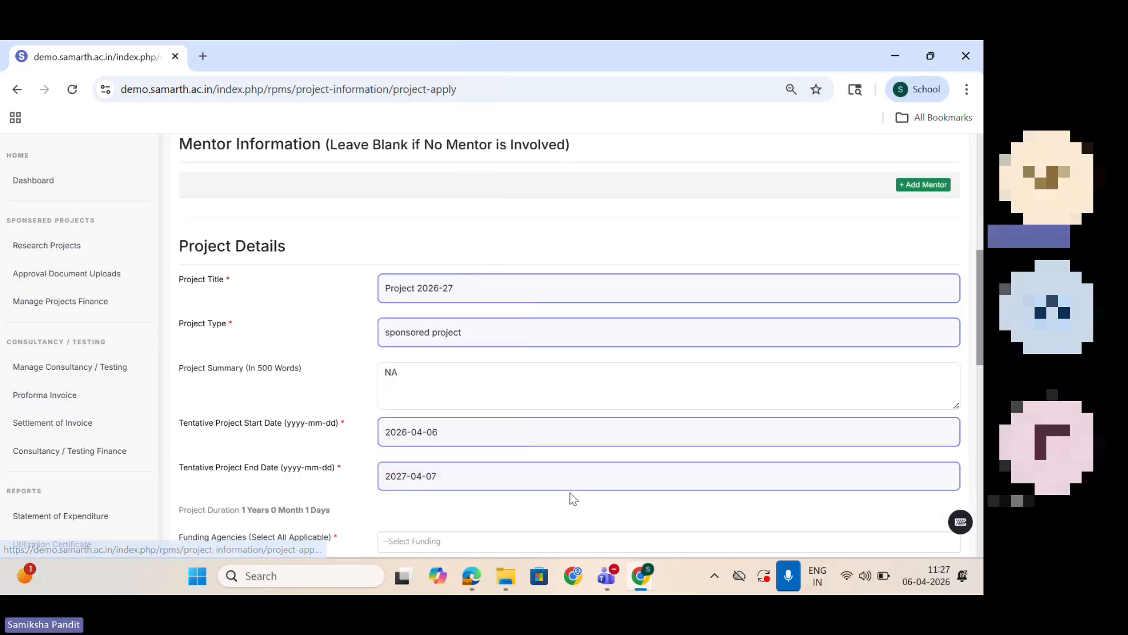
Step: Look through the available funding agencies for the project without selecting one, and return to the project details
scroll(980, 351, "down", 3)
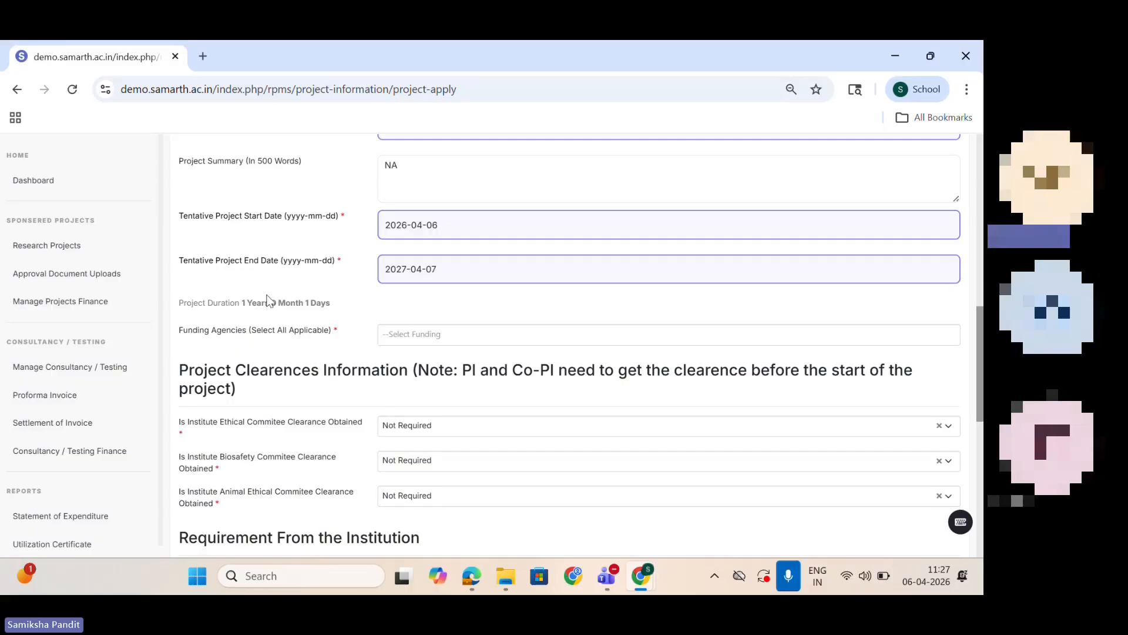
left_click(496, 340)
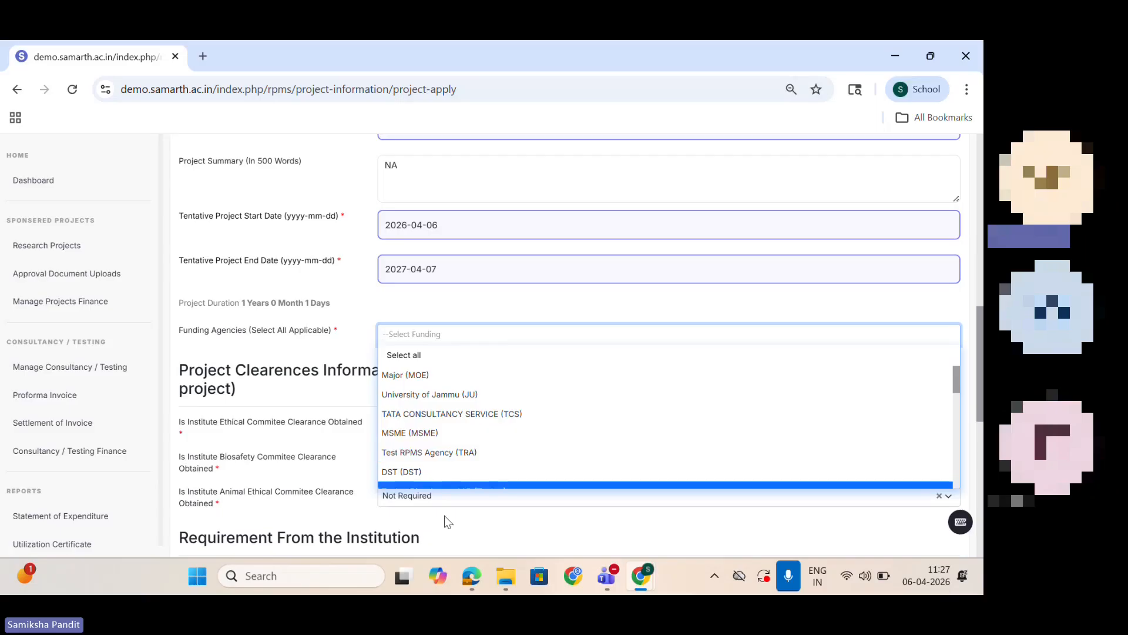
scroll(957, 388, "down", 3)
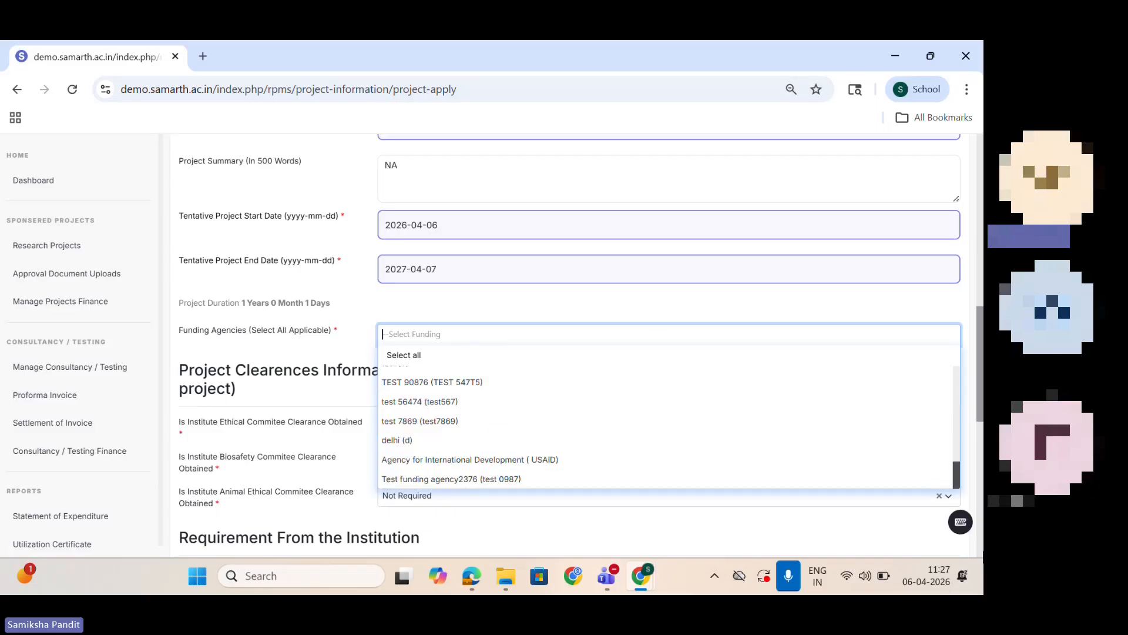
left_click(497, 291)
left_click_drag(980, 379, 970, 352)
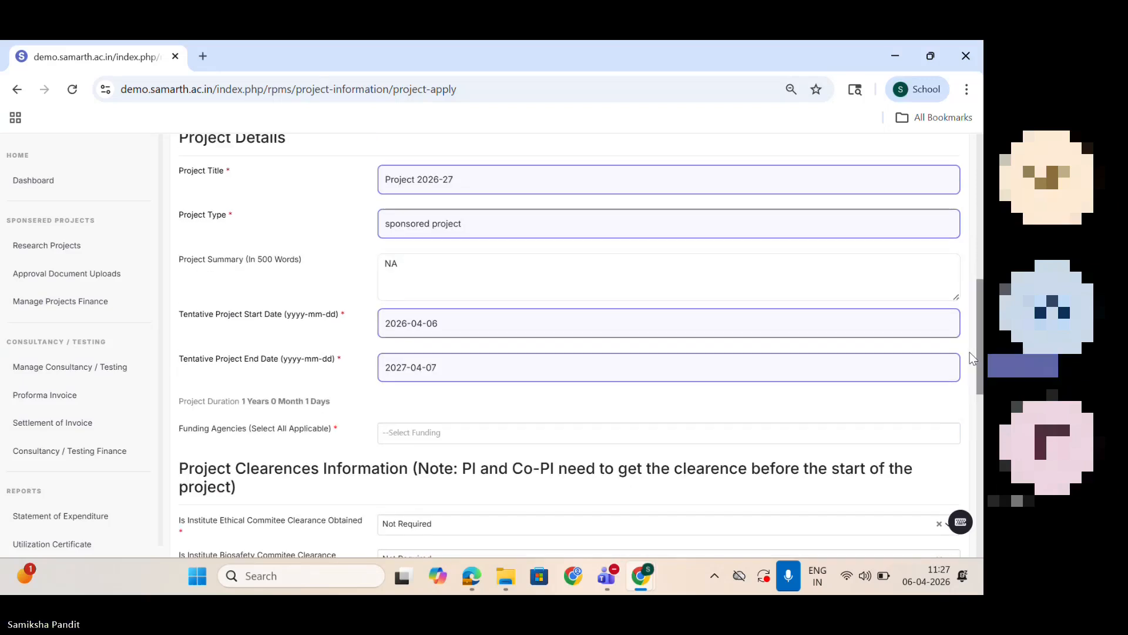
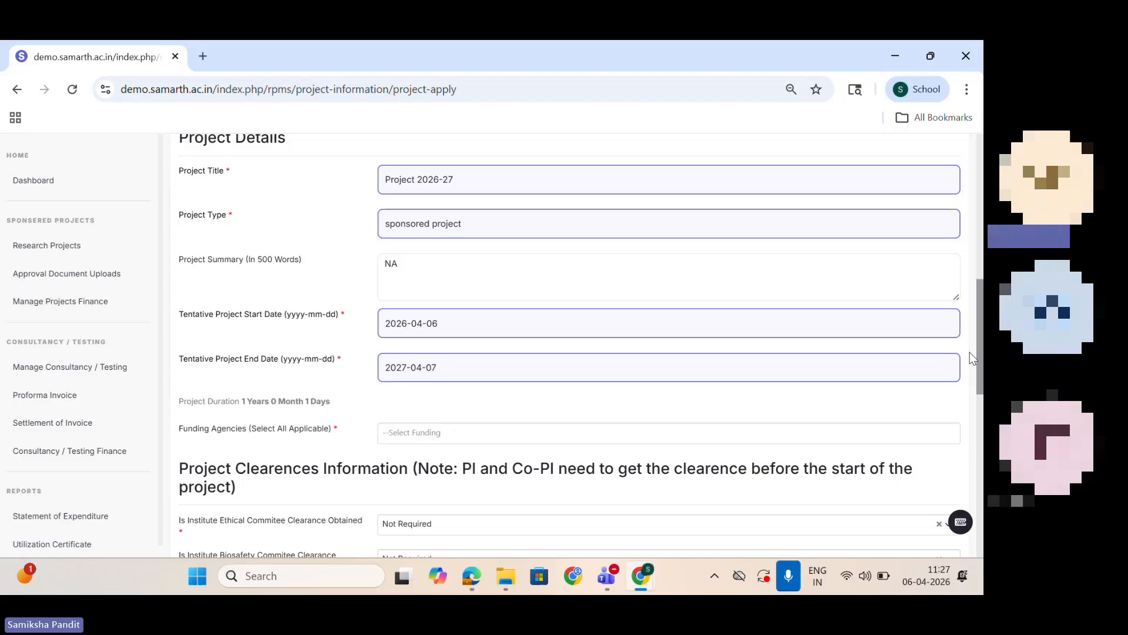
left_click_drag(977, 352, 972, 496)
scroll(957, 445, "up", 5)
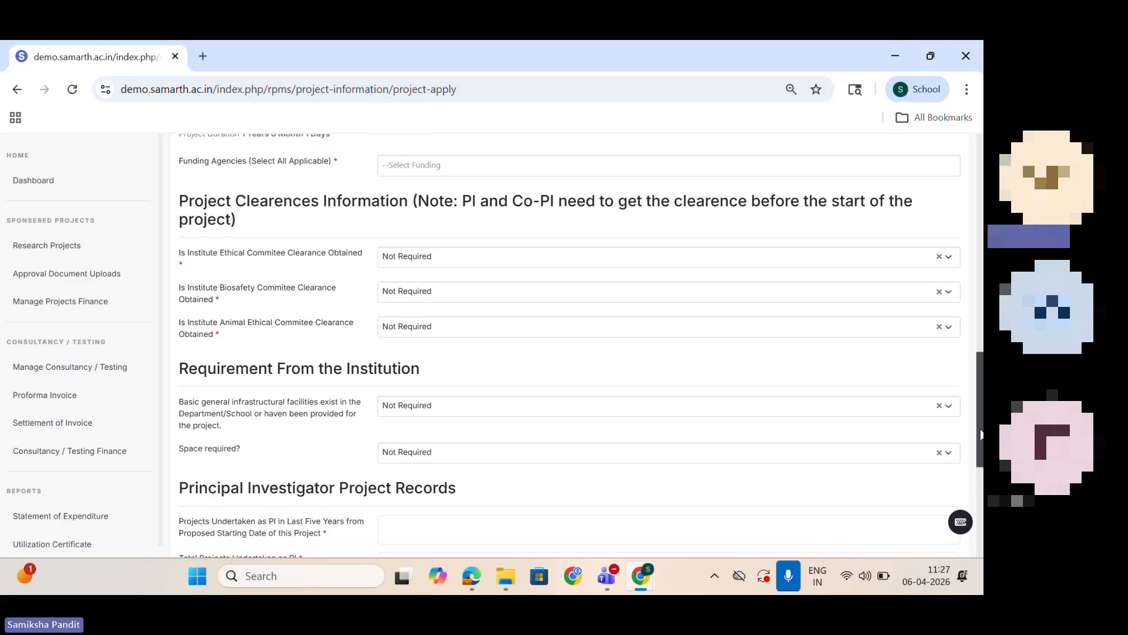
left_click_drag(980, 436, 980, 408)
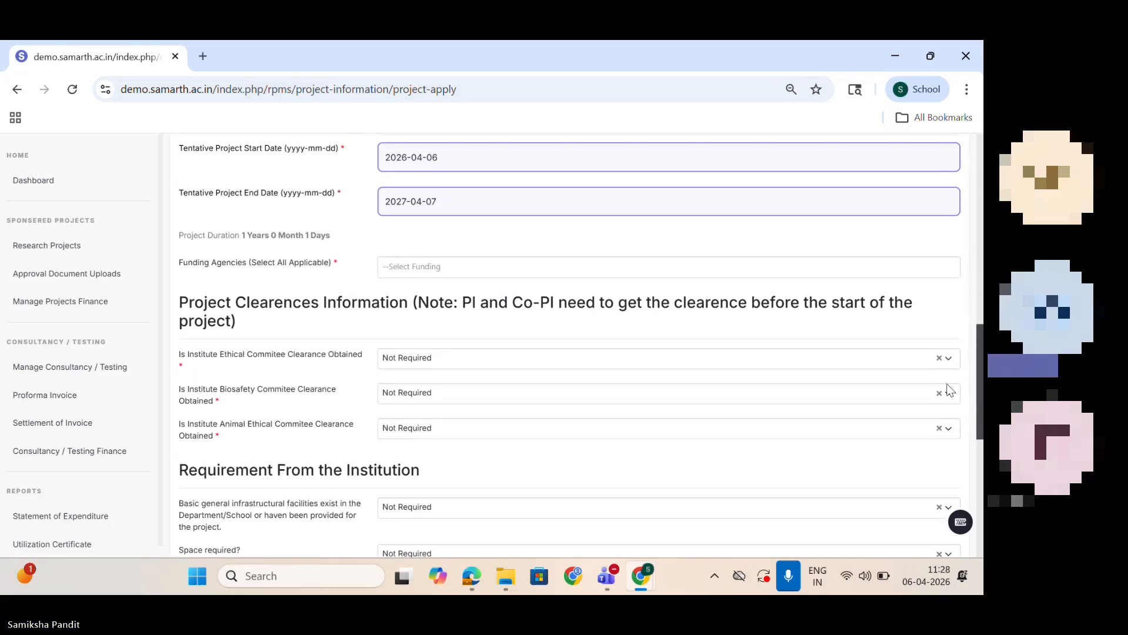
left_click(521, 189)
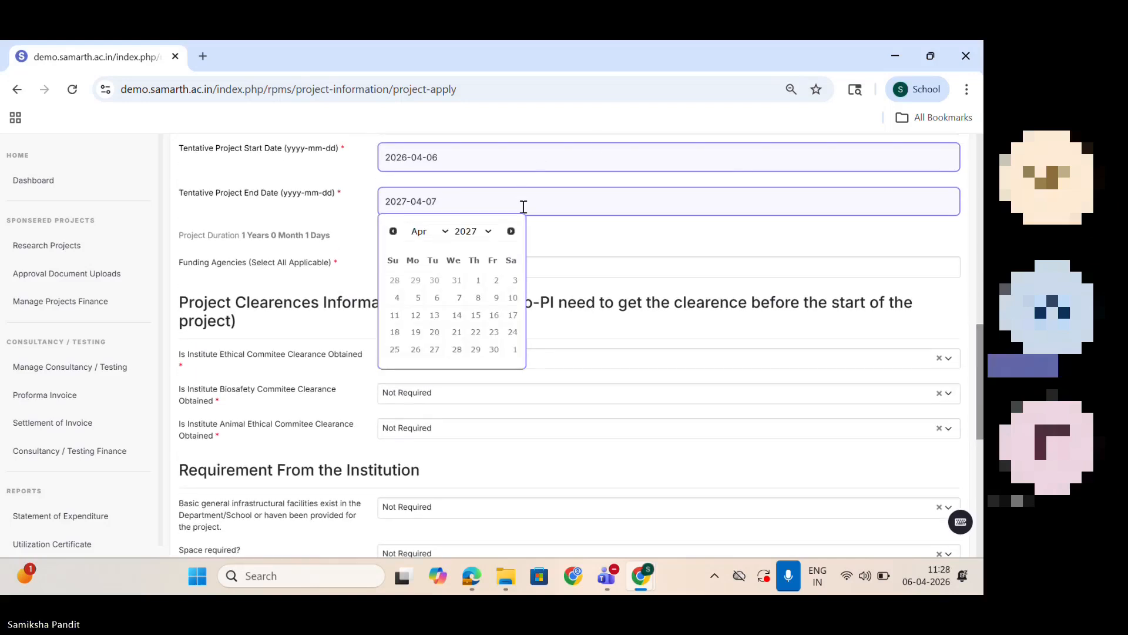
left_click(490, 233)
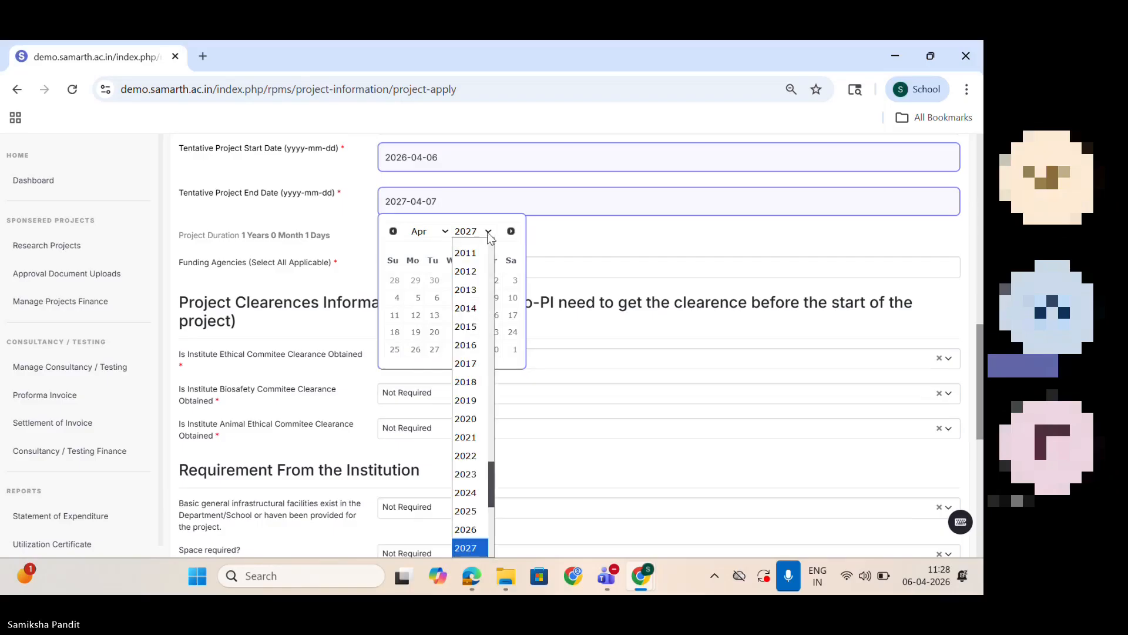
left_click(681, 242)
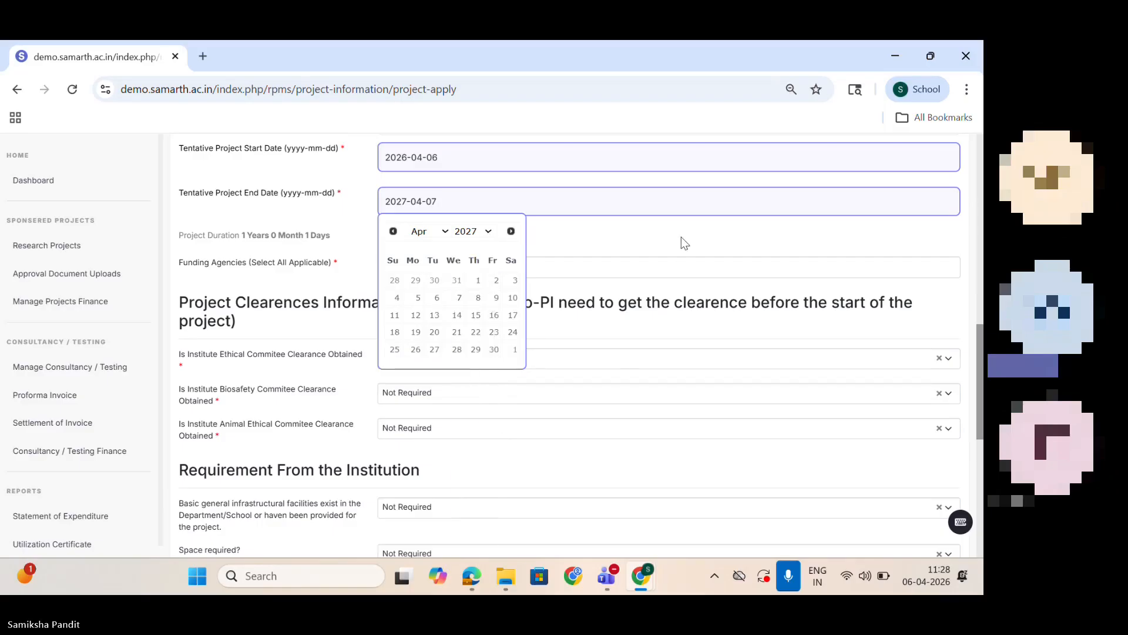
left_click(683, 243)
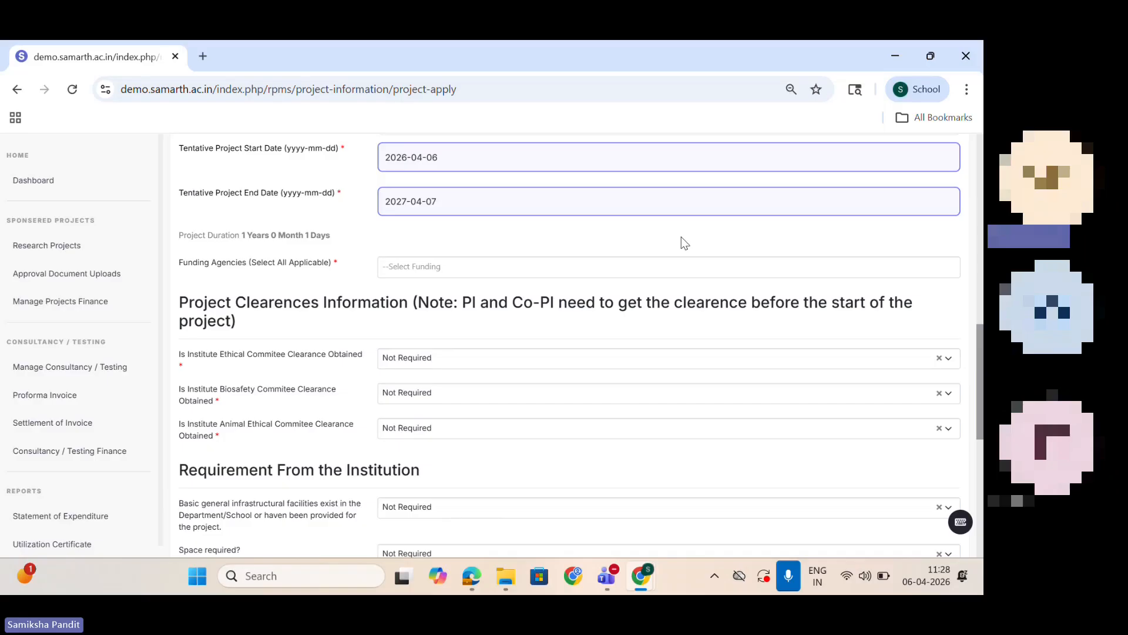
left_click(496, 204)
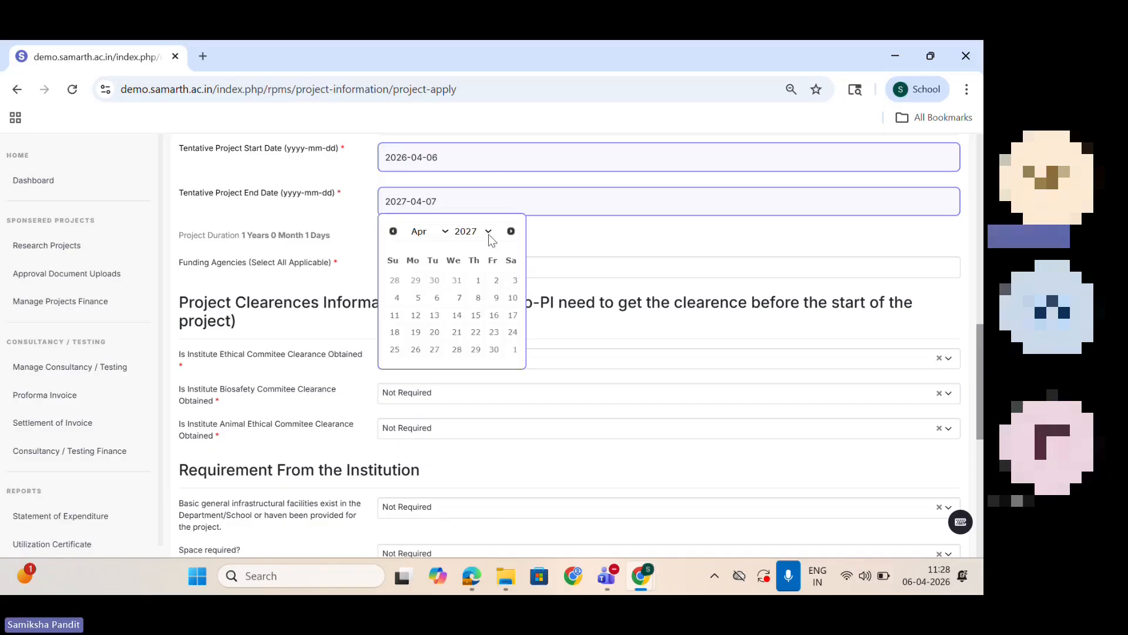
left_click(492, 230)
scroll(496, 497, "down", 1)
scroll(495, 498, "down", 1)
left_click(465, 453)
left_click(708, 243)
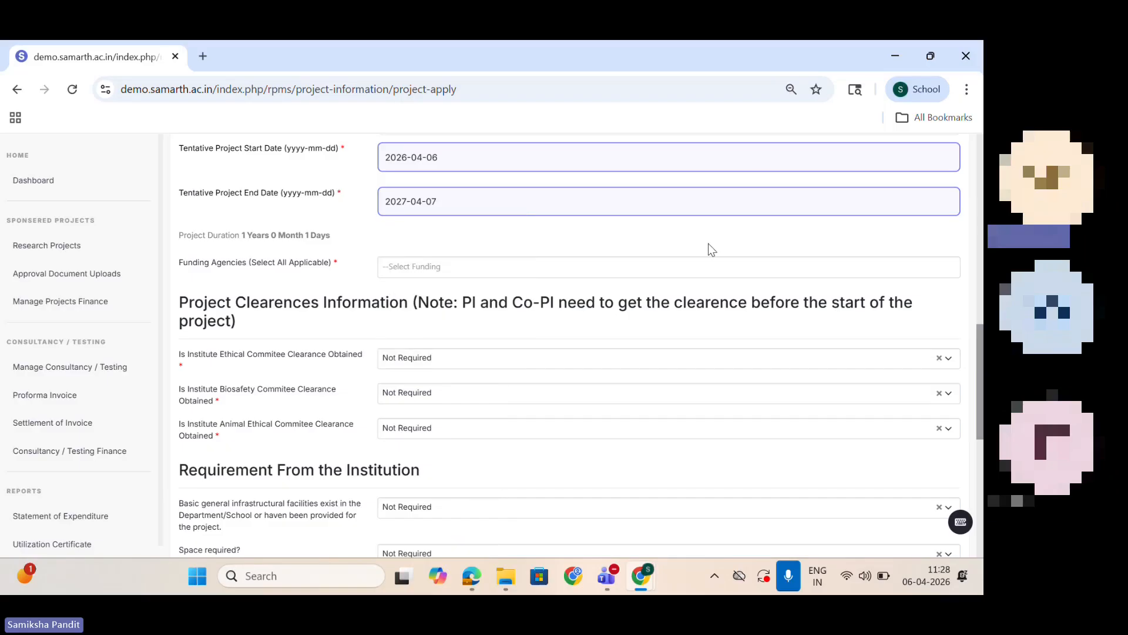
Step: Set the tentative project end date to 2030-04-30 and select MSME (MSME) as the funding agency
left_click(424, 200)
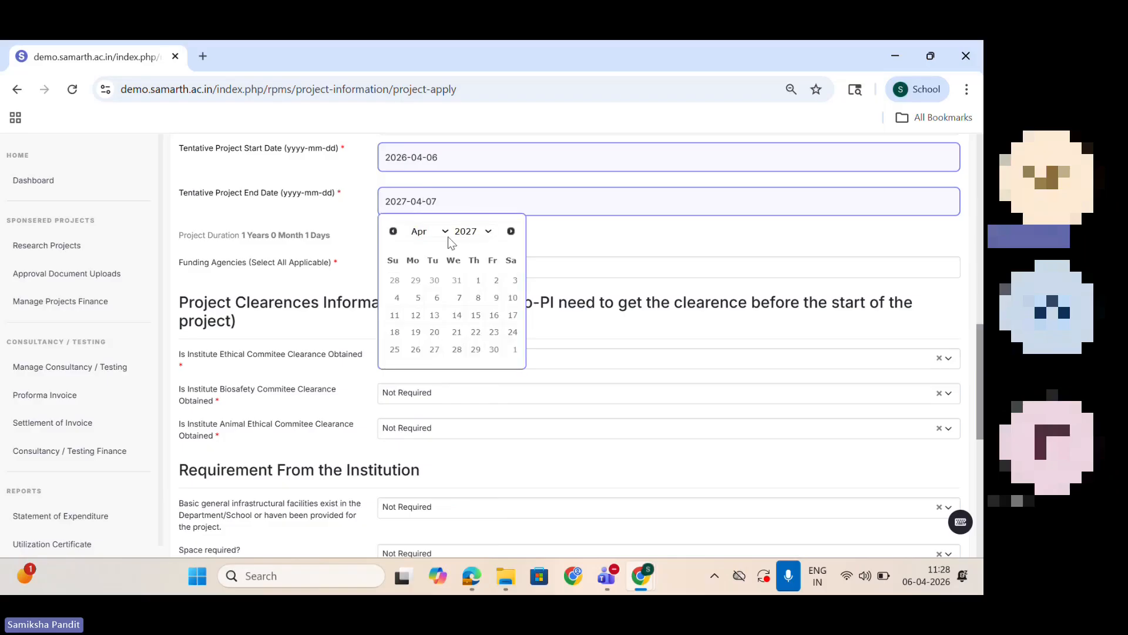
left_click(488, 231)
scroll(495, 499, "down", 2)
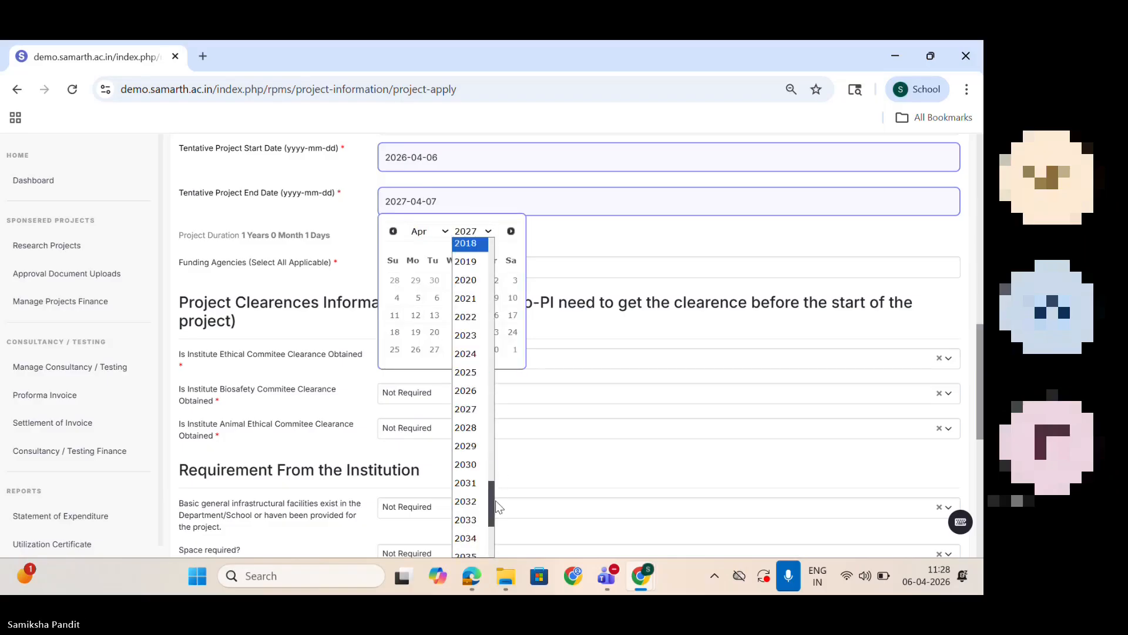
left_click(462, 465)
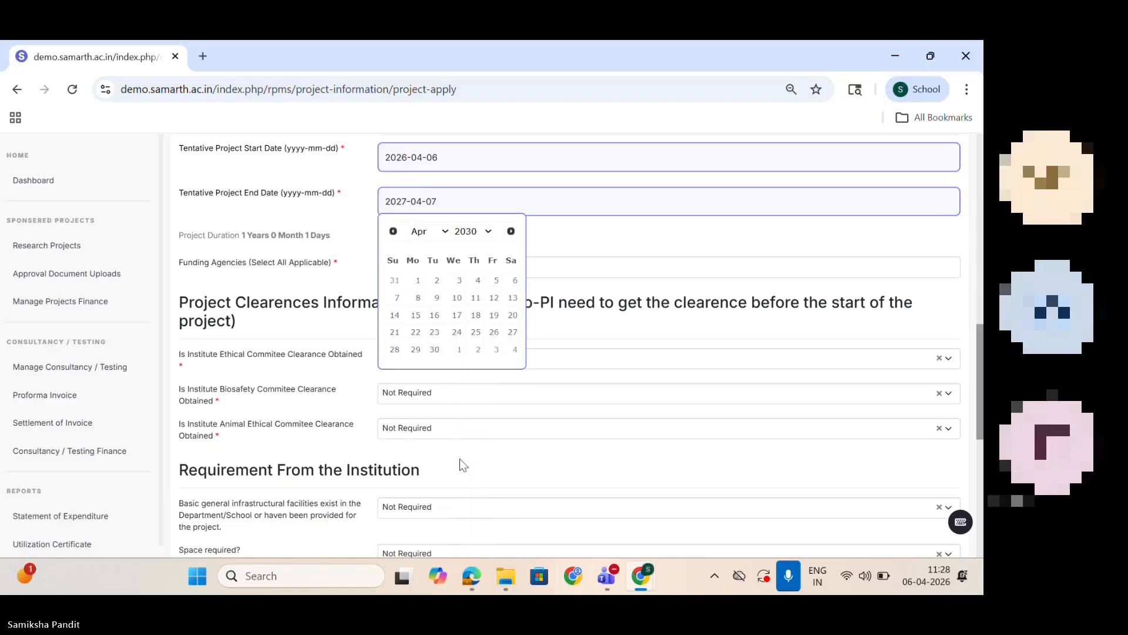
left_click(435, 349)
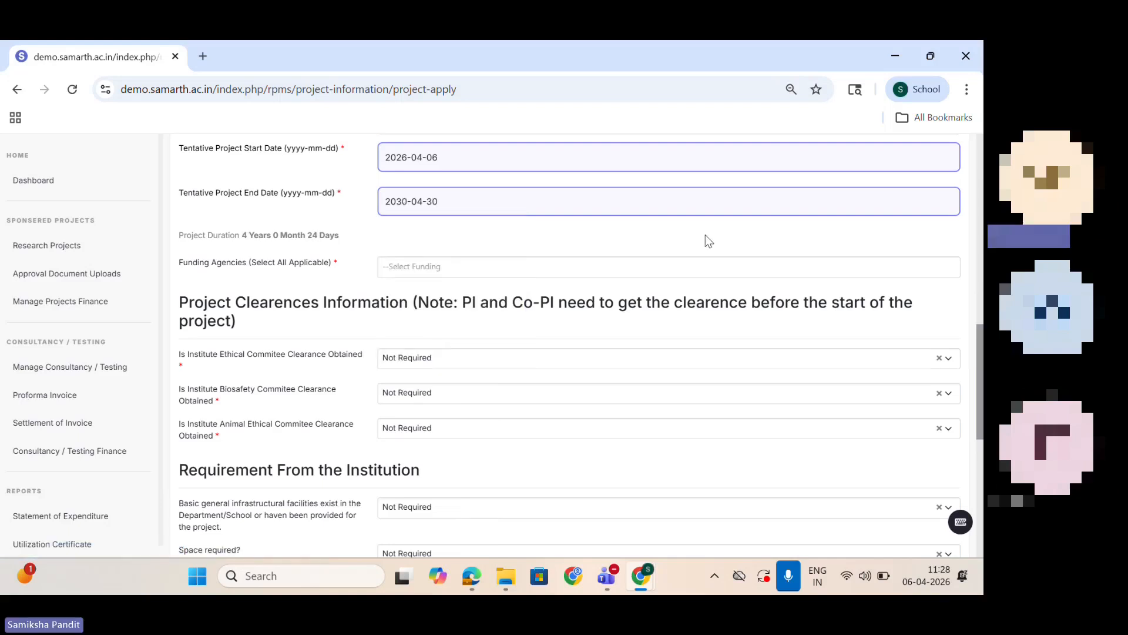
left_click(524, 265)
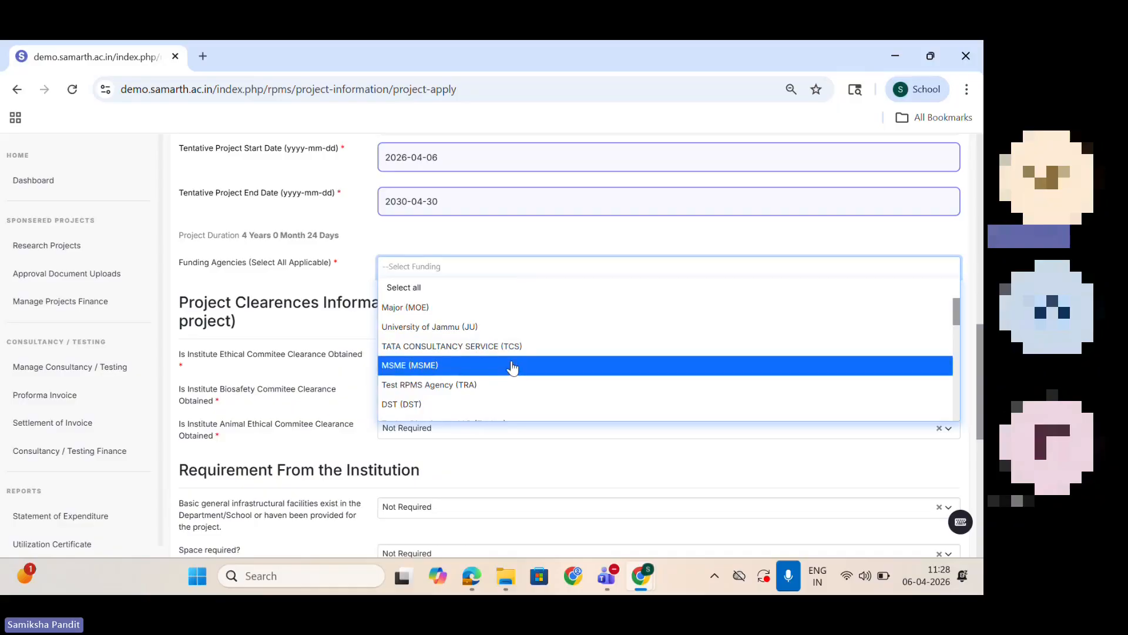
left_click(513, 366)
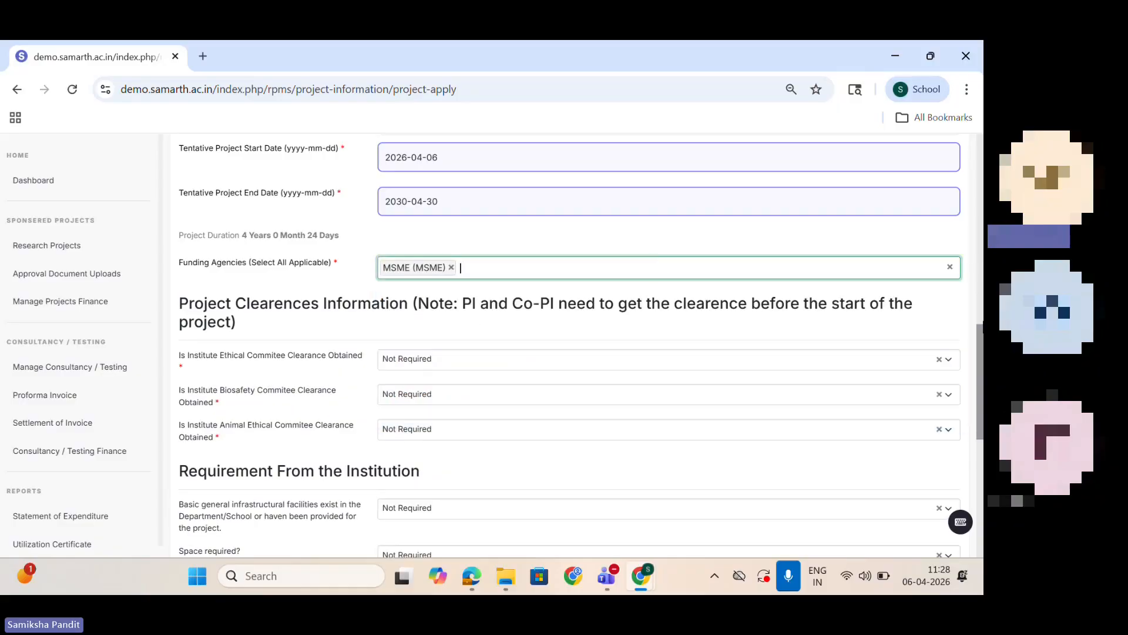
Step: Try Yes and No for the Institute Ethical Committee clearance, and set it back to Not Required
scroll(982, 416, "down", 5)
left_click_drag(982, 416, 980, 384)
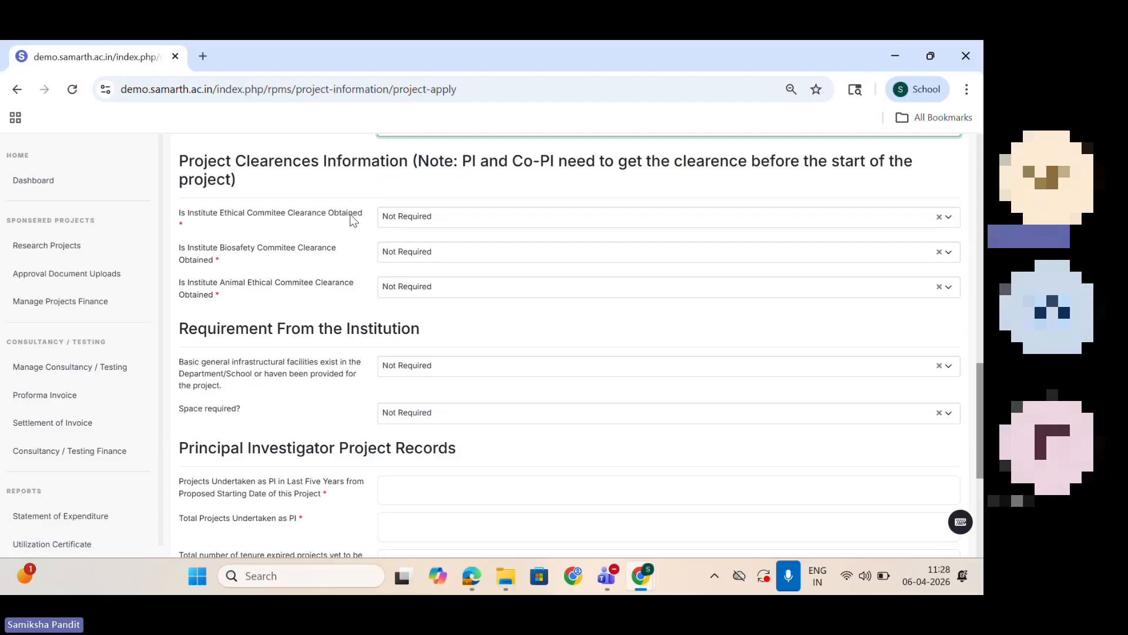
left_click(420, 220)
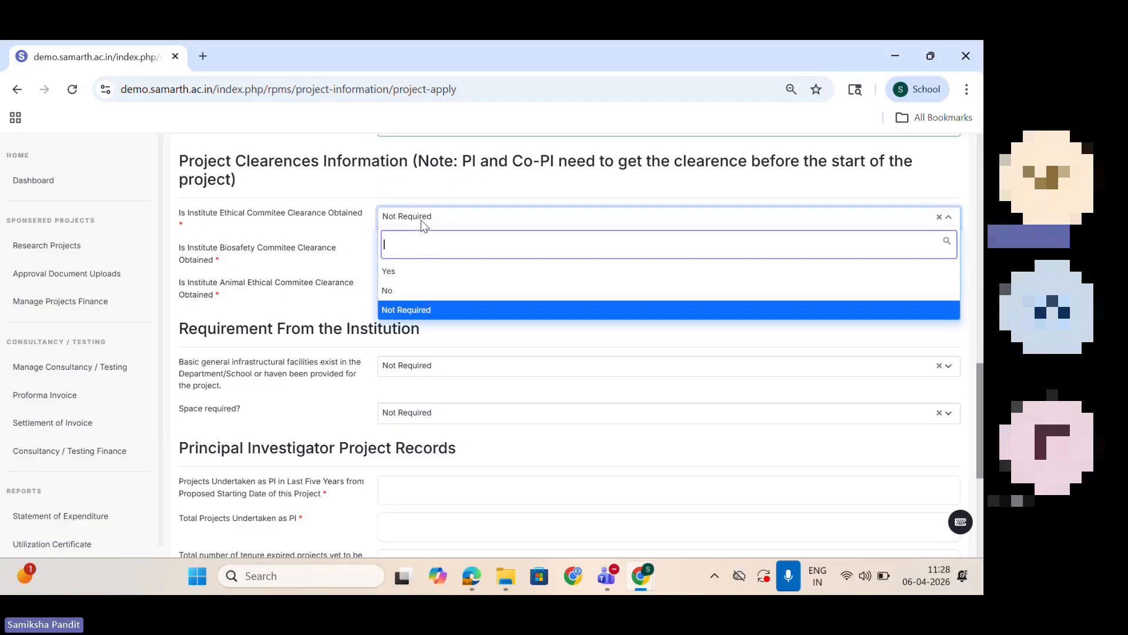
left_click(432, 270)
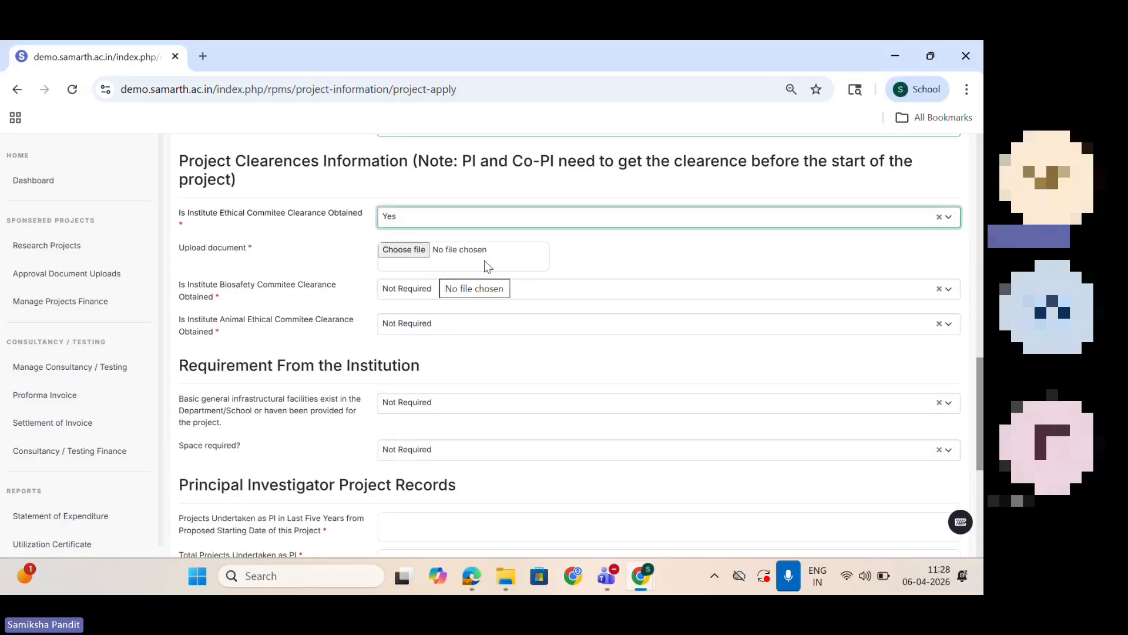
left_click(461, 215)
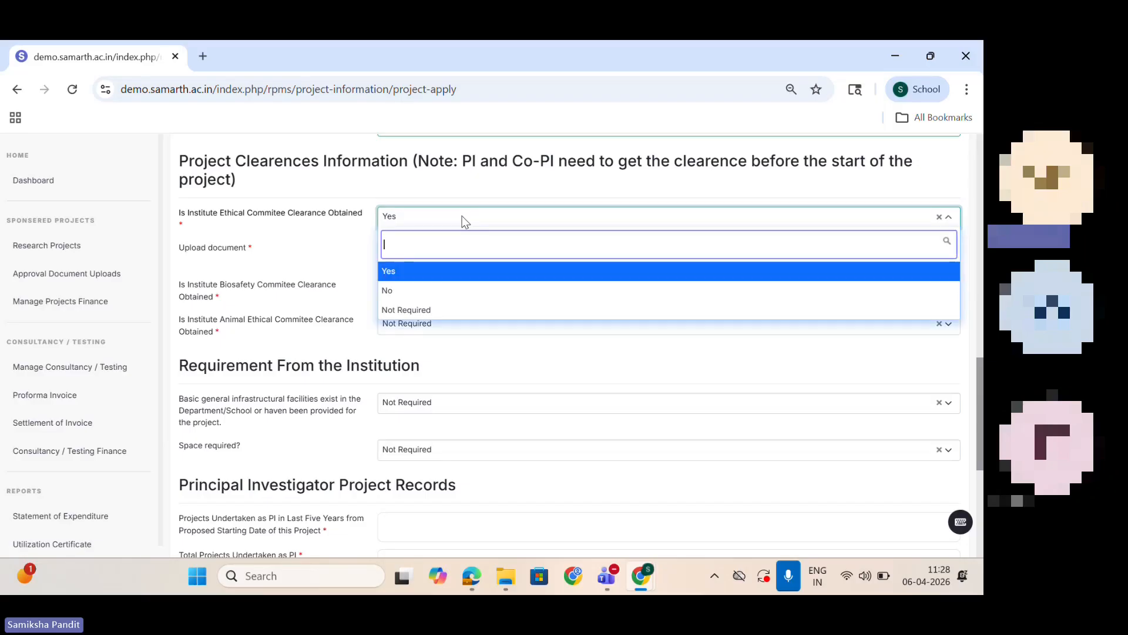
left_click(467, 291)
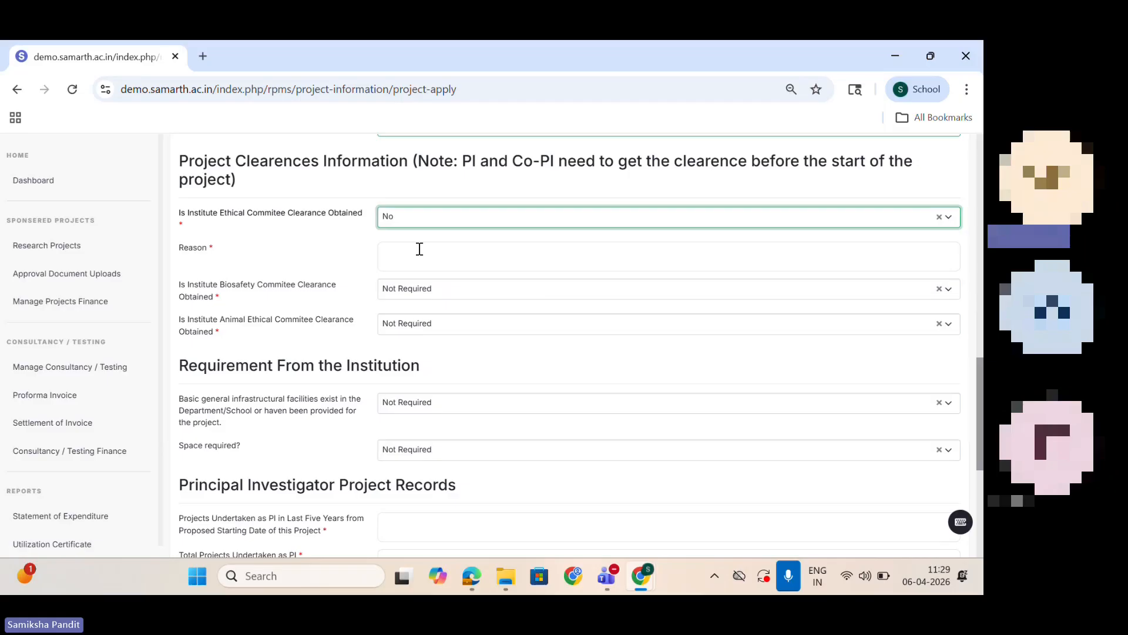
left_click(408, 216)
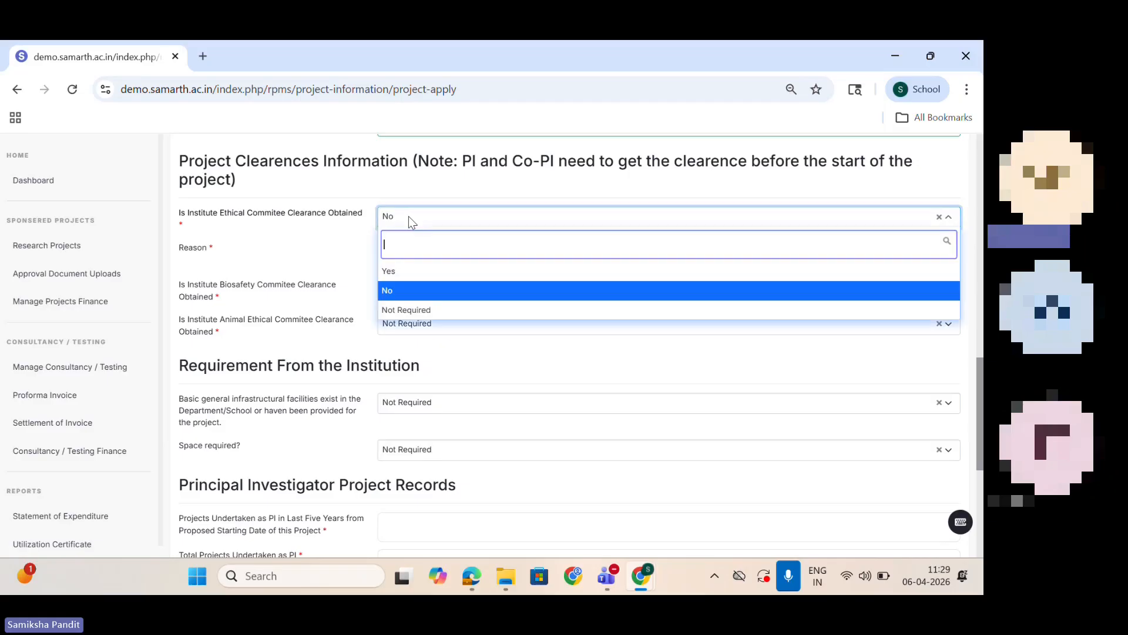
left_click(428, 317)
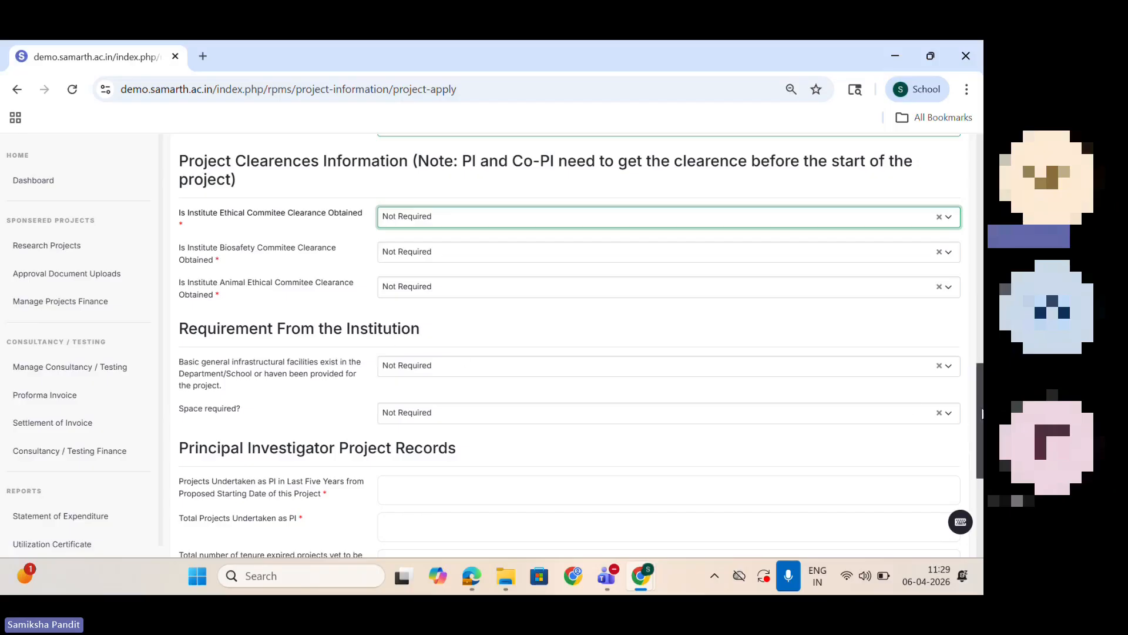
Step: Try Yes for the basic infrastructural facilities and for the space requirement, setting each back to Not Required
scroll(982, 413, "down", 1)
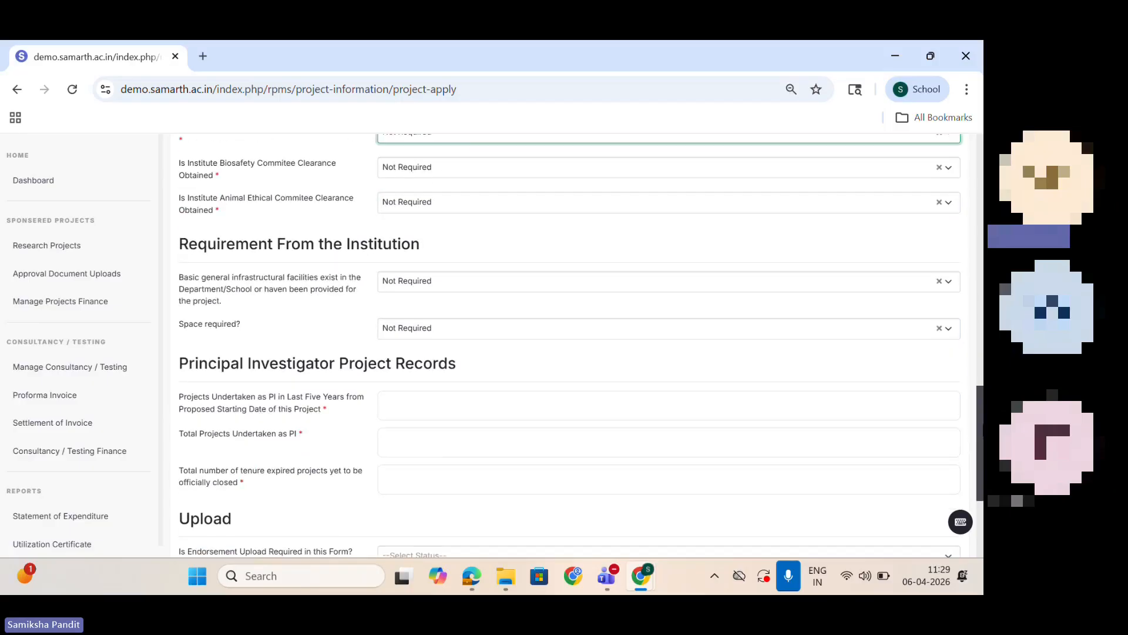
left_click(413, 284)
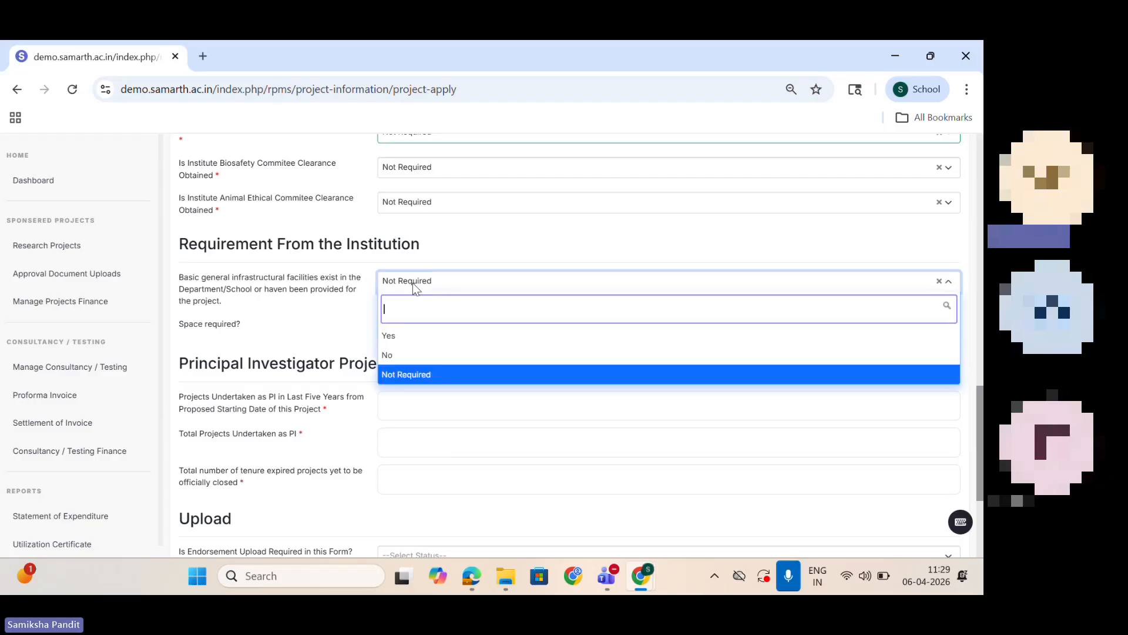
left_click(421, 335)
left_click(454, 285)
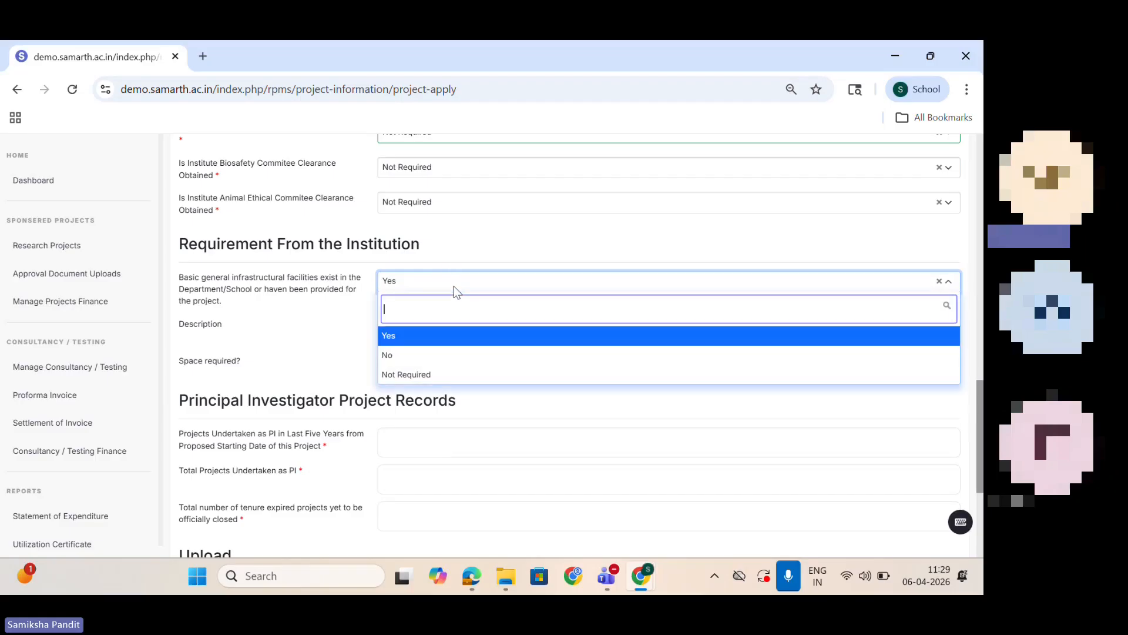
left_click(448, 379)
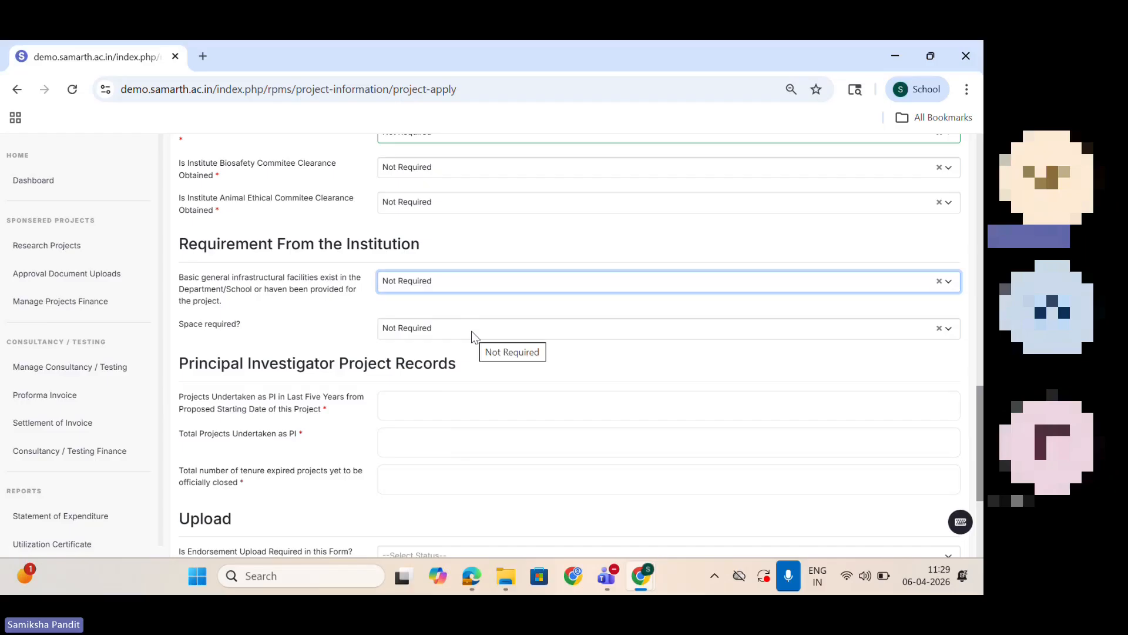
left_click(471, 330)
left_click(452, 389)
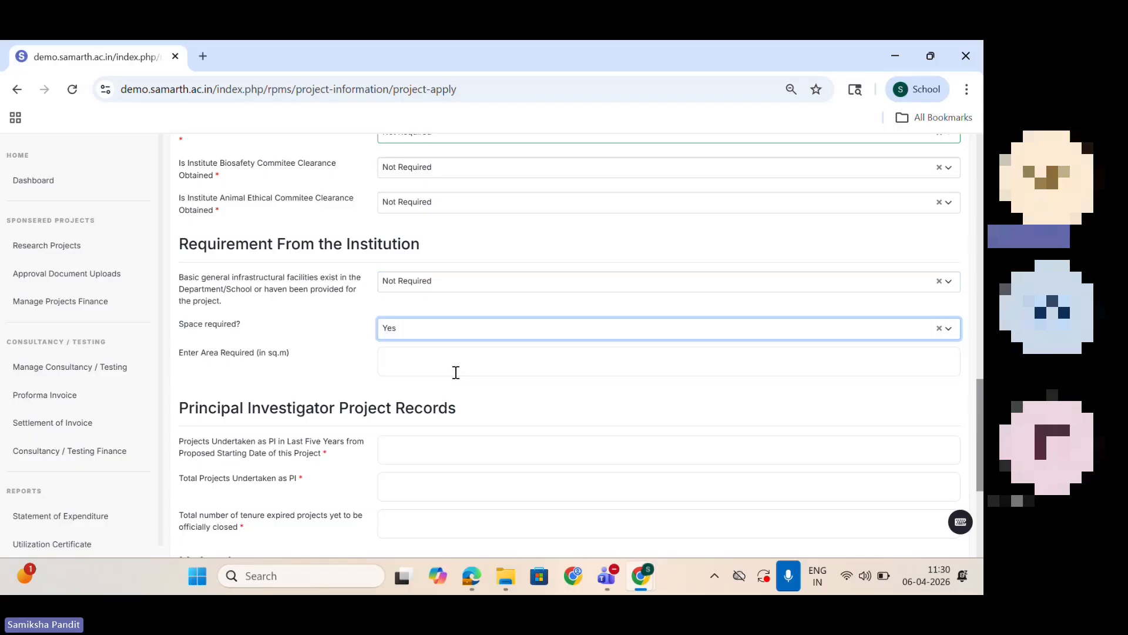
left_click(439, 335)
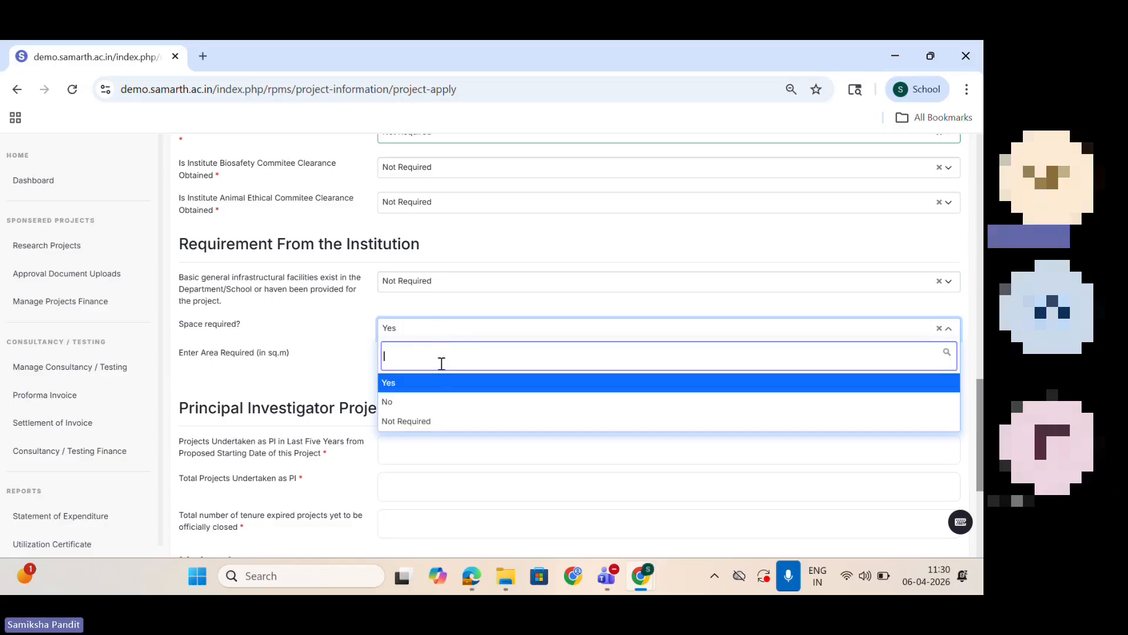
left_click(447, 420)
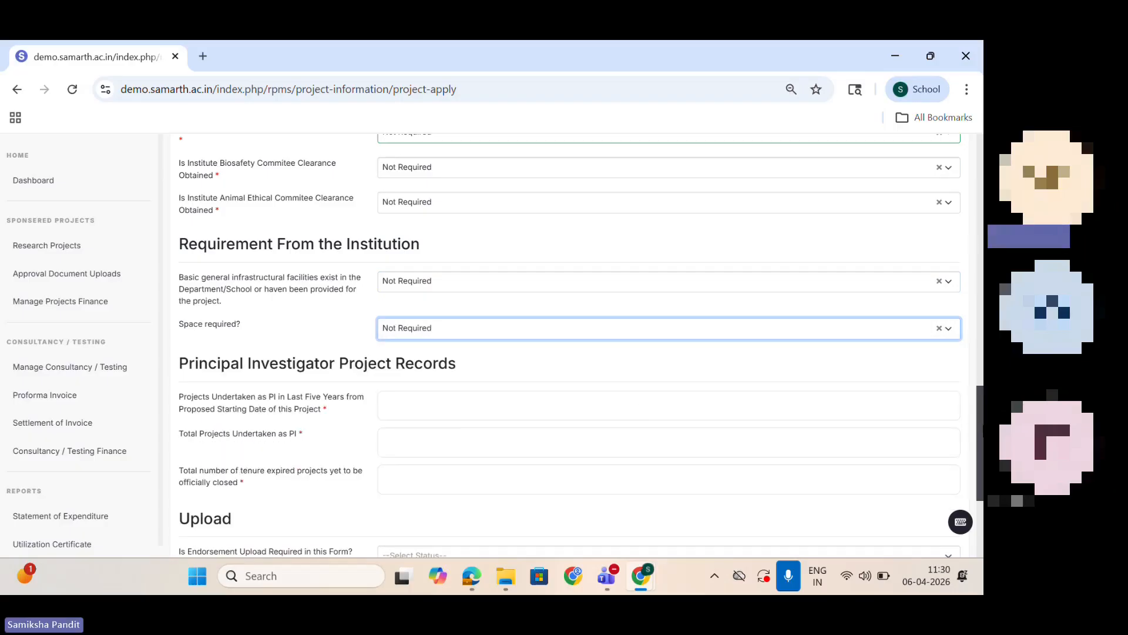
Step: Enter 1 project undertaken as PI in the last five years, 6 total projects as PI, and 0 tenure-expired projects yet to be closed
scroll(979, 441, "down", 3)
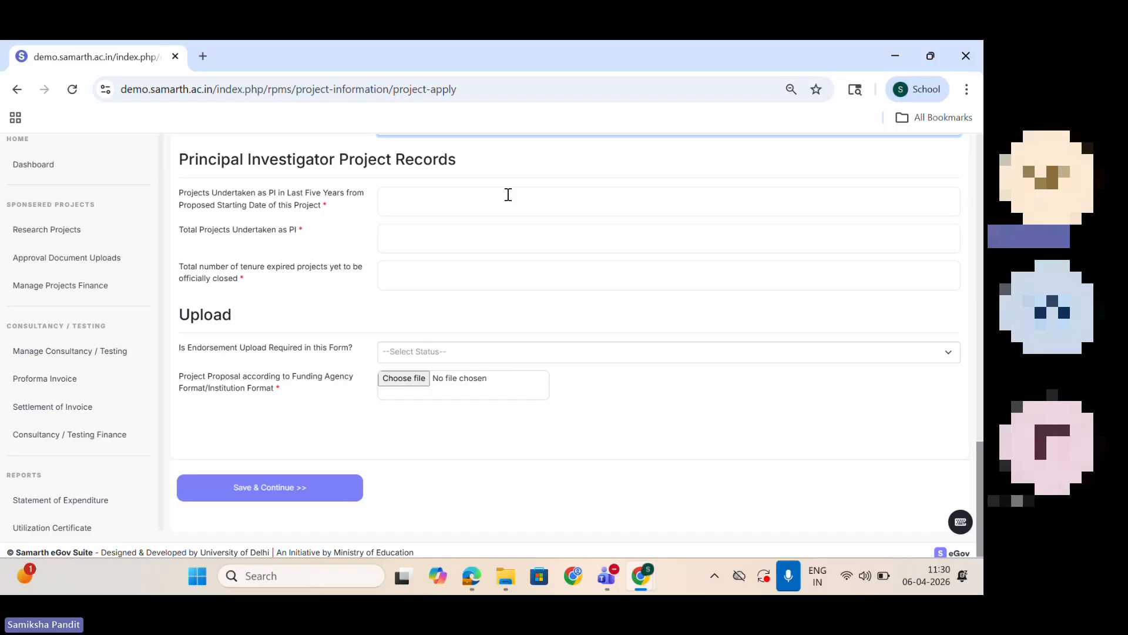
left_click(447, 201)
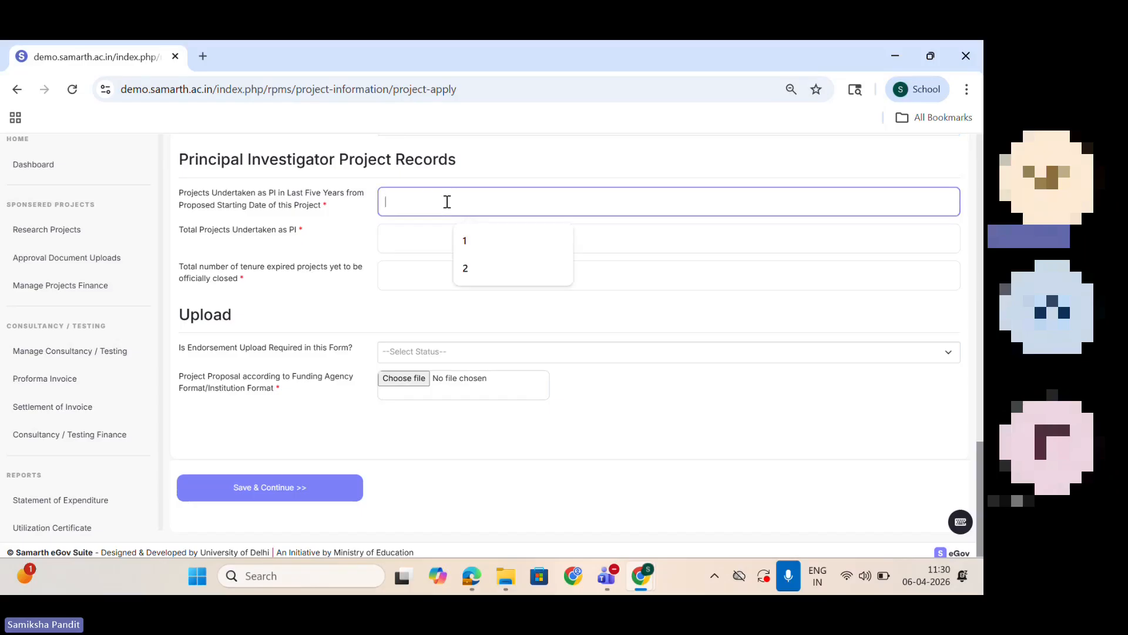
type("1")
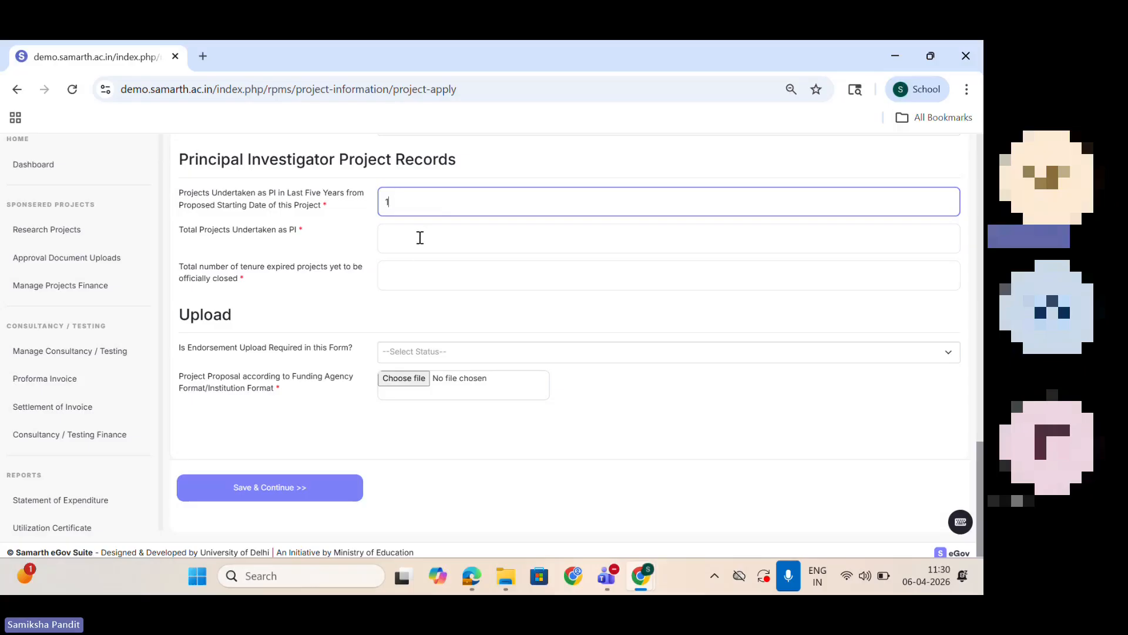
left_click(469, 246)
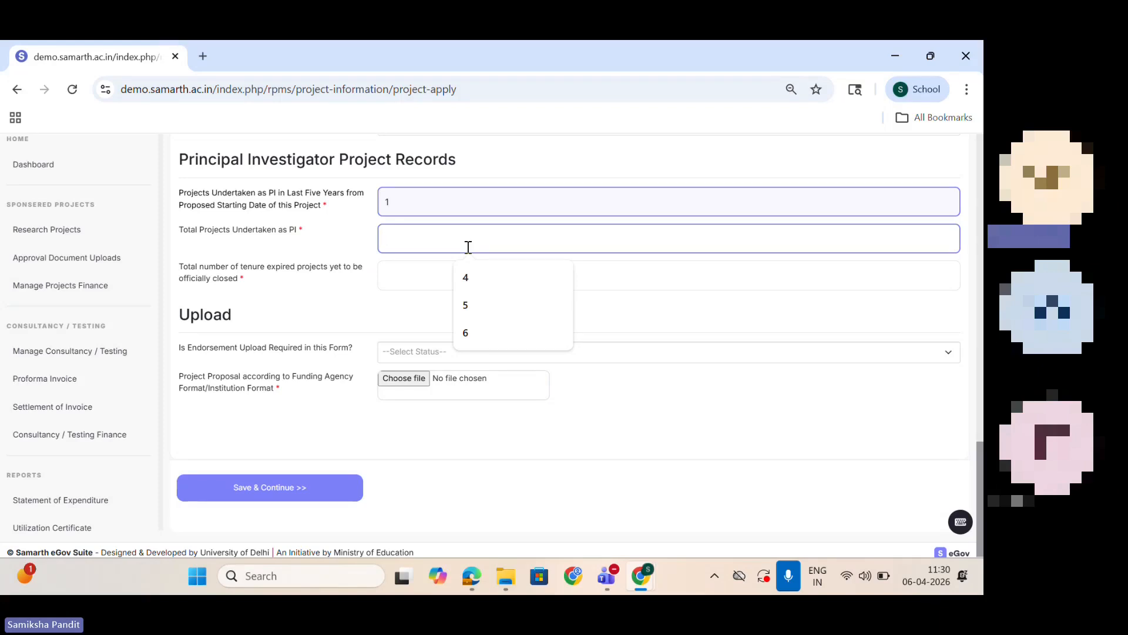
type("6")
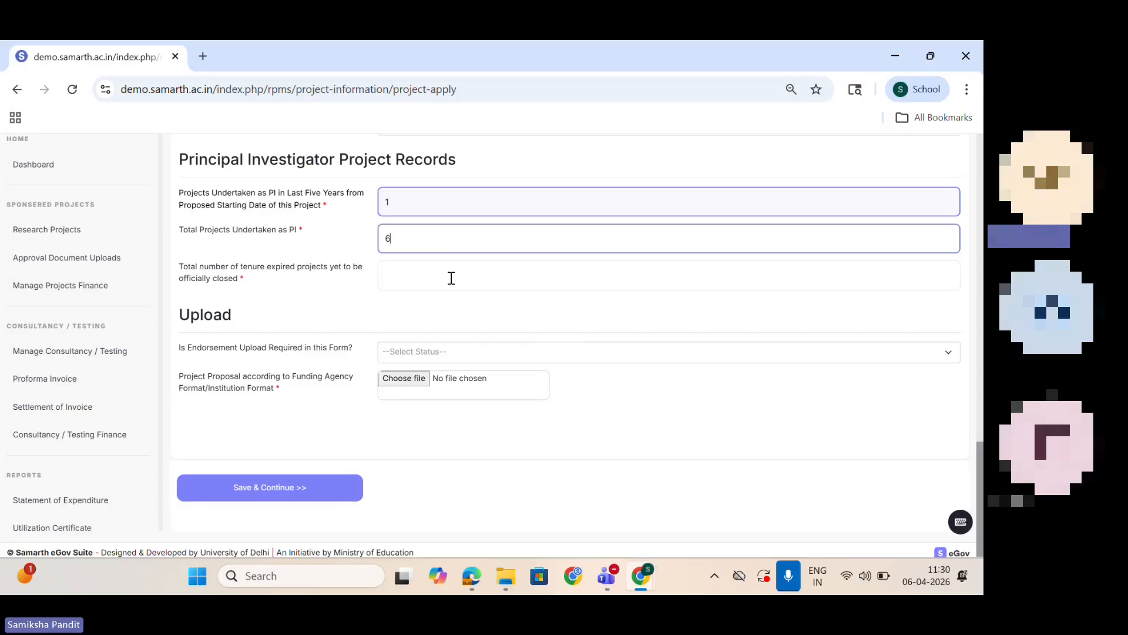
left_click(421, 276)
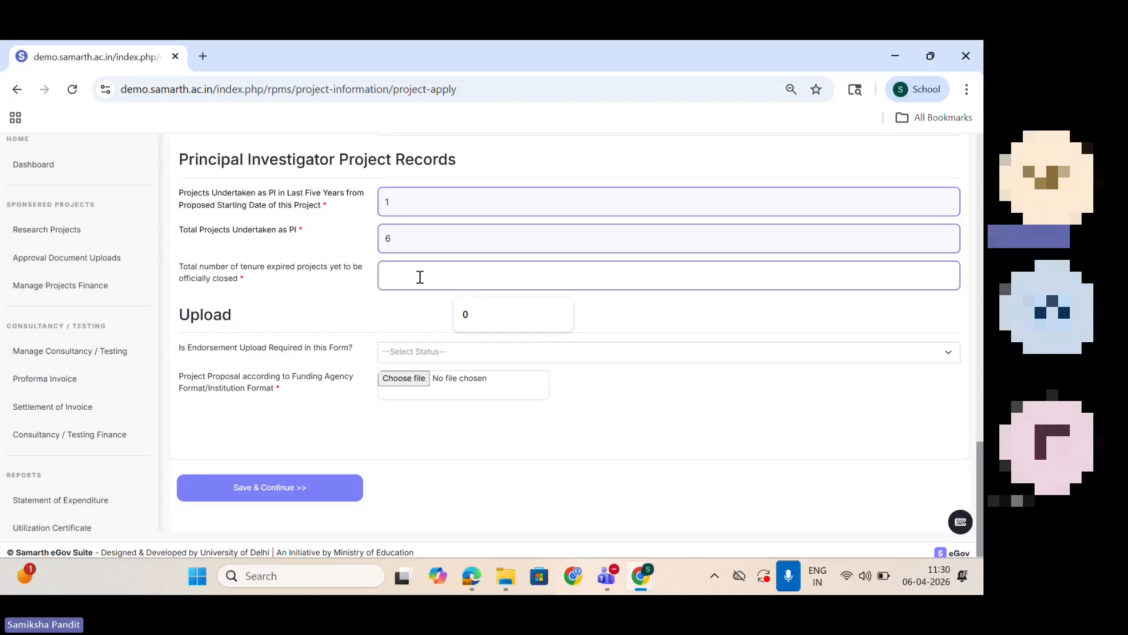
type("0")
Step: Try Yes for whether the endorsement upload is required in this form, and set it to No
left_click(537, 350)
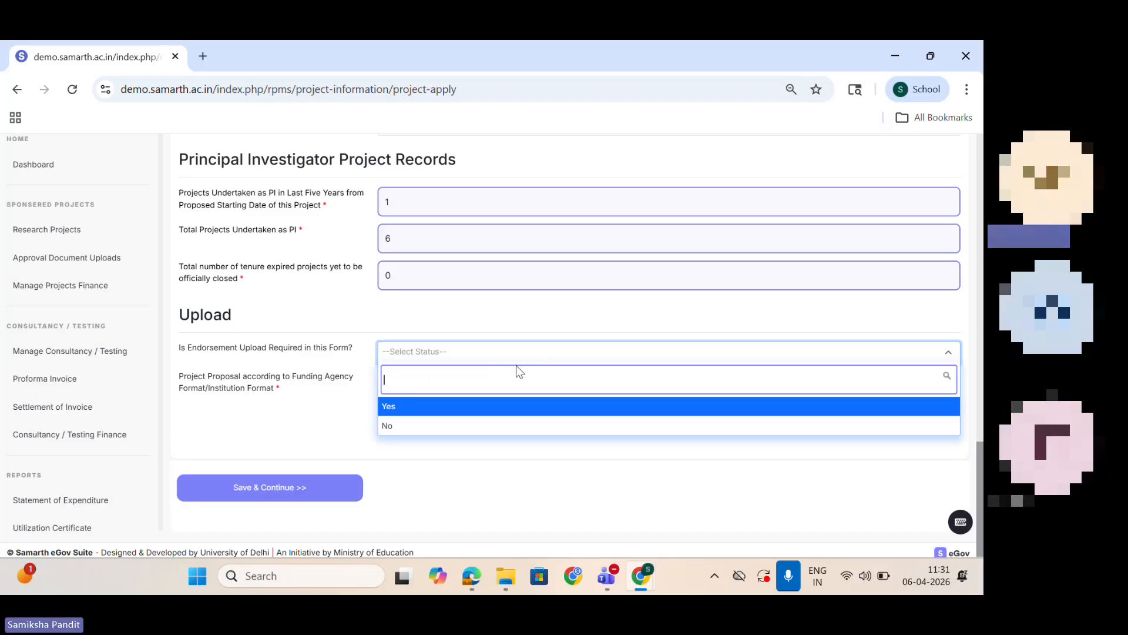
left_click(491, 409)
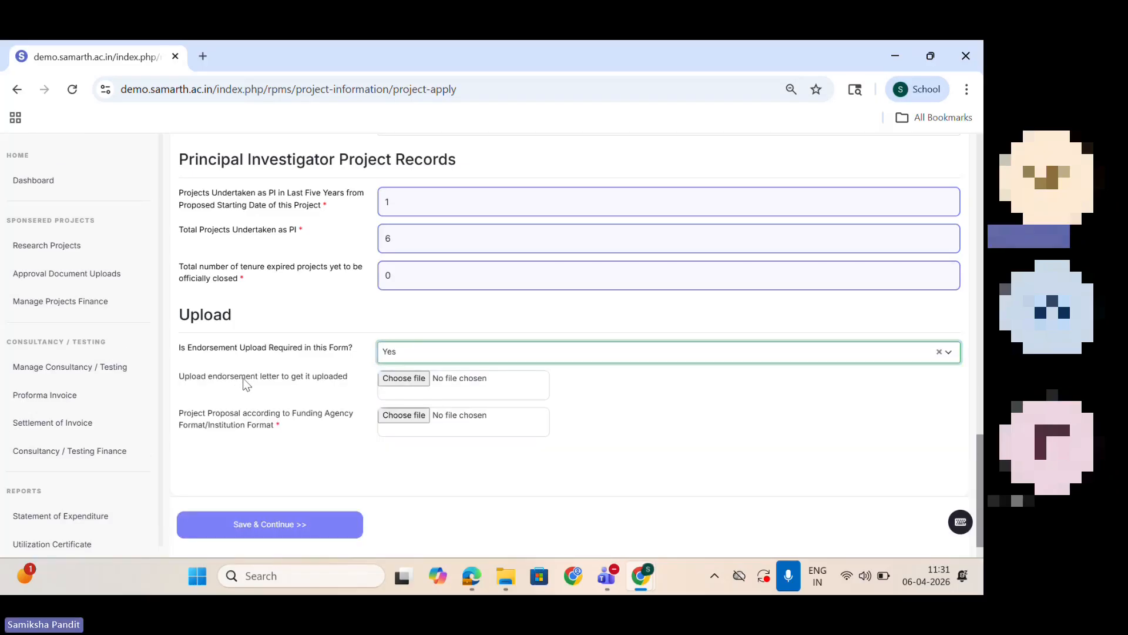
left_click(458, 357)
left_click(463, 429)
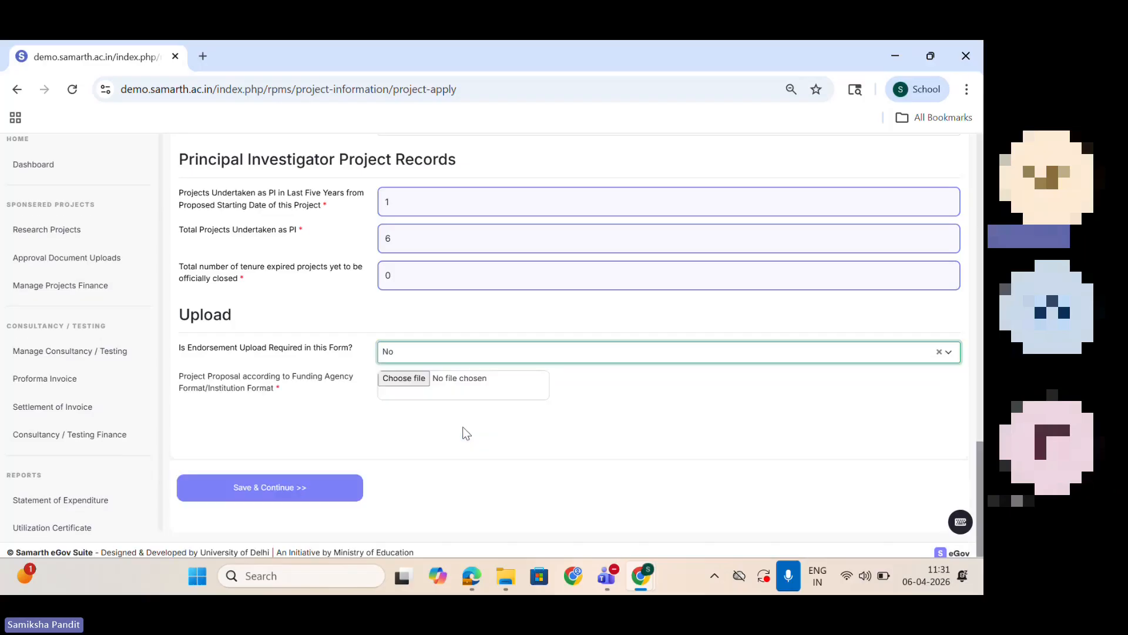
Step: Attach Screenshot (1).png as the project proposal and save the project submission form
left_click(460, 386)
left_click(264, 200)
left_click(355, 382)
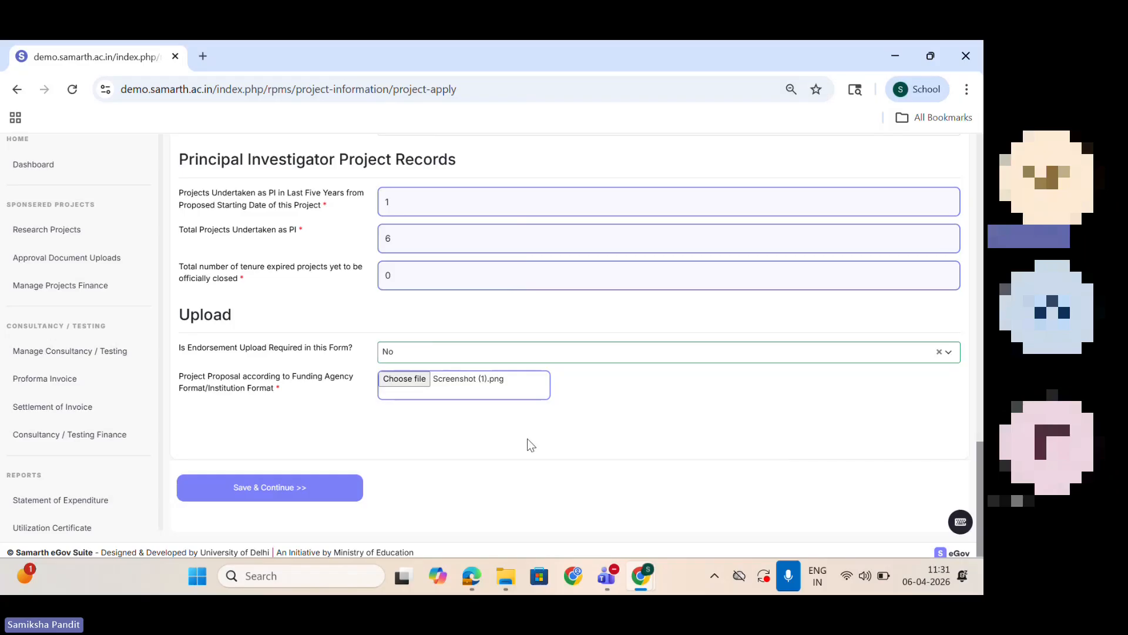
left_click(256, 498)
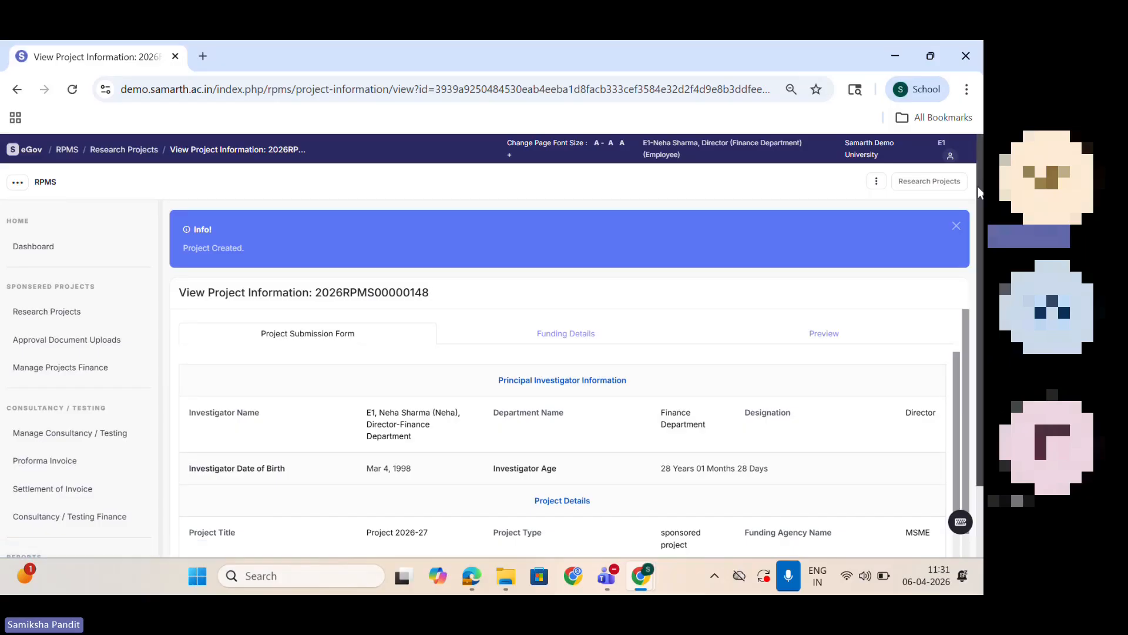
Step: Go to the project's funding details and submit financial years 2026-2027 to 2030-2031 for the breakup
scroll(415, 341, "down", 2)
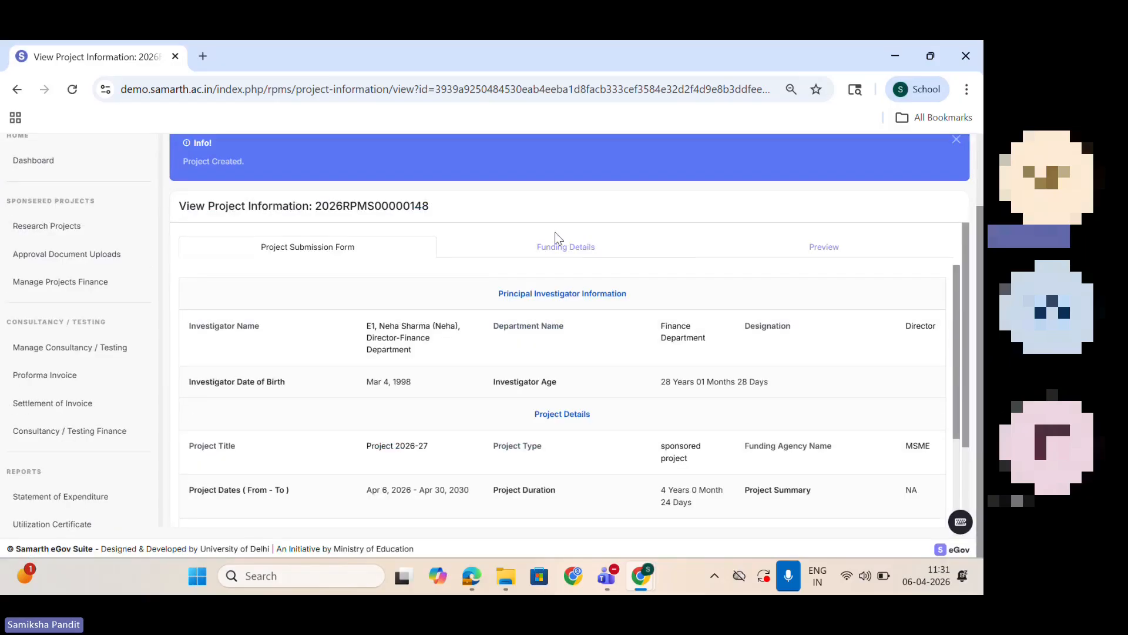
left_click(561, 250)
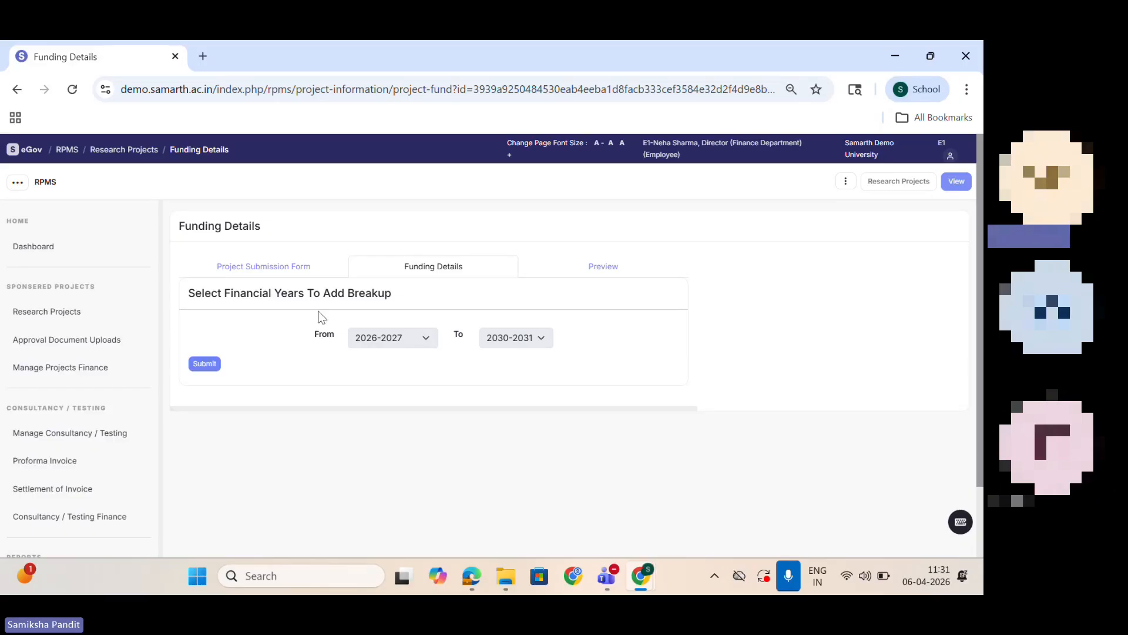
left_click(206, 364)
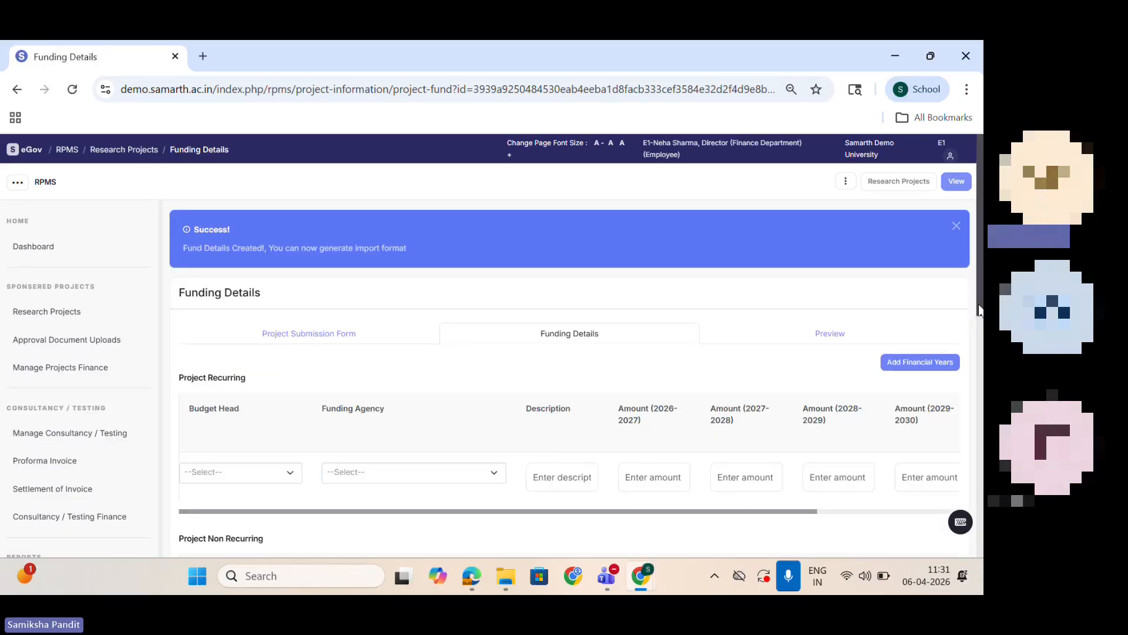
Step: Fill the first recurring item with budget head Consumable, funding agency MSME and description "test"
scroll(640, 368, "down", 3)
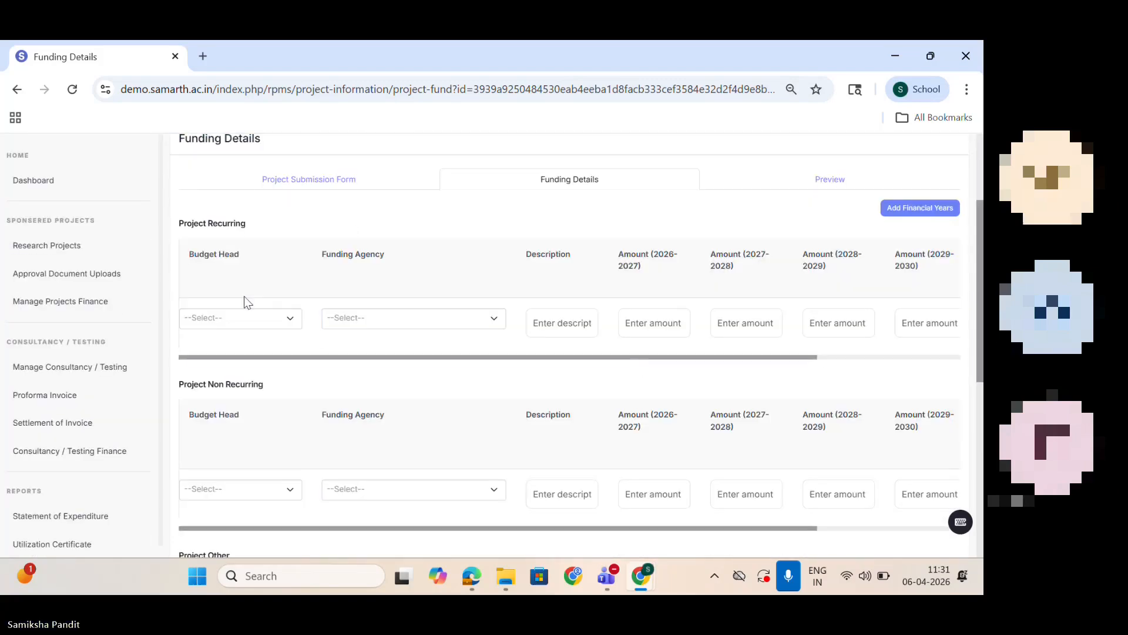
left_click(255, 317)
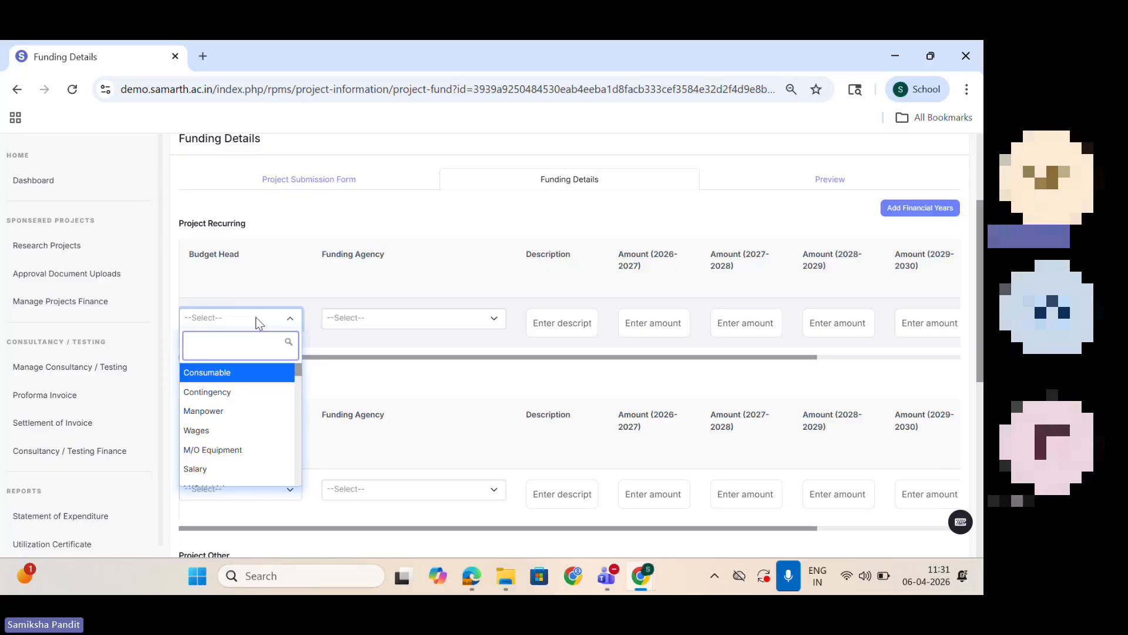
left_click(244, 376)
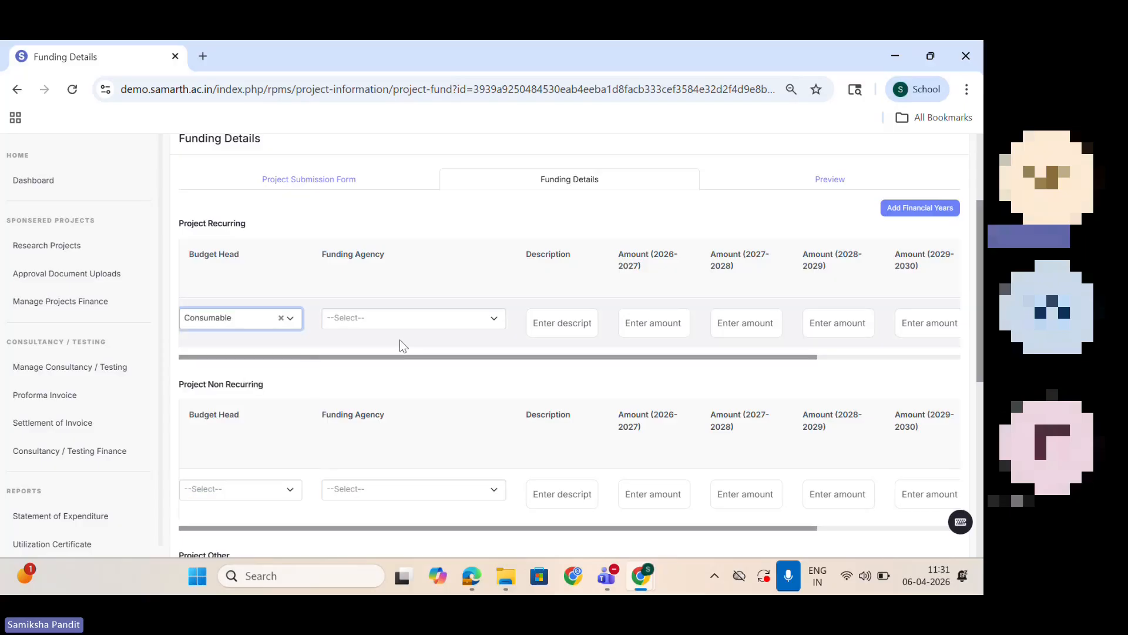
left_click(393, 322)
left_click(410, 374)
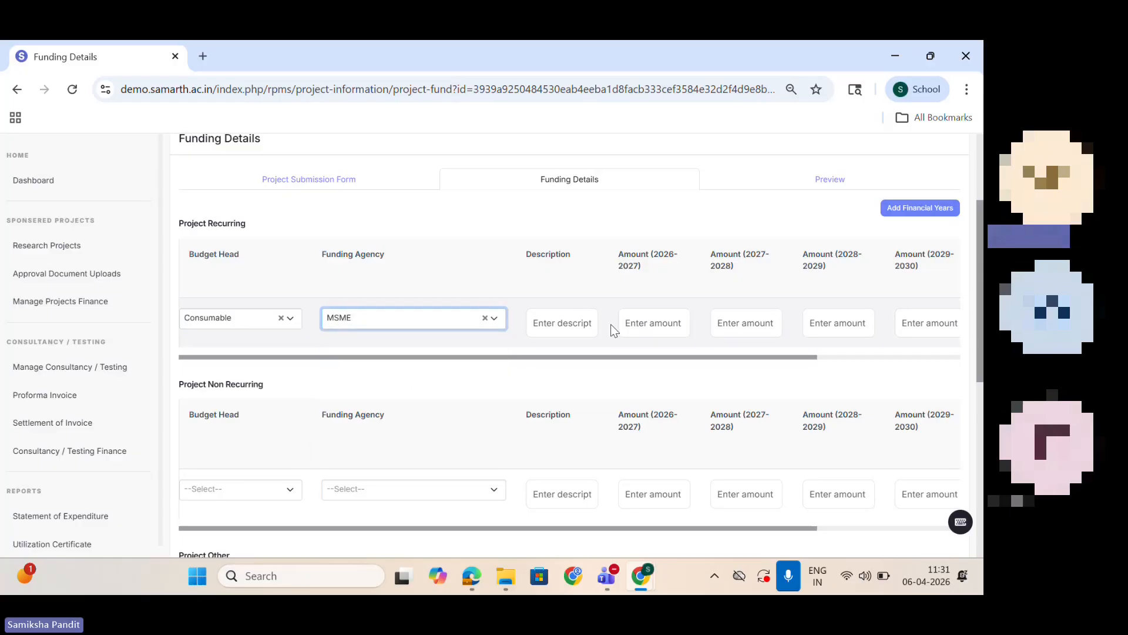
left_click(565, 322)
type("test")
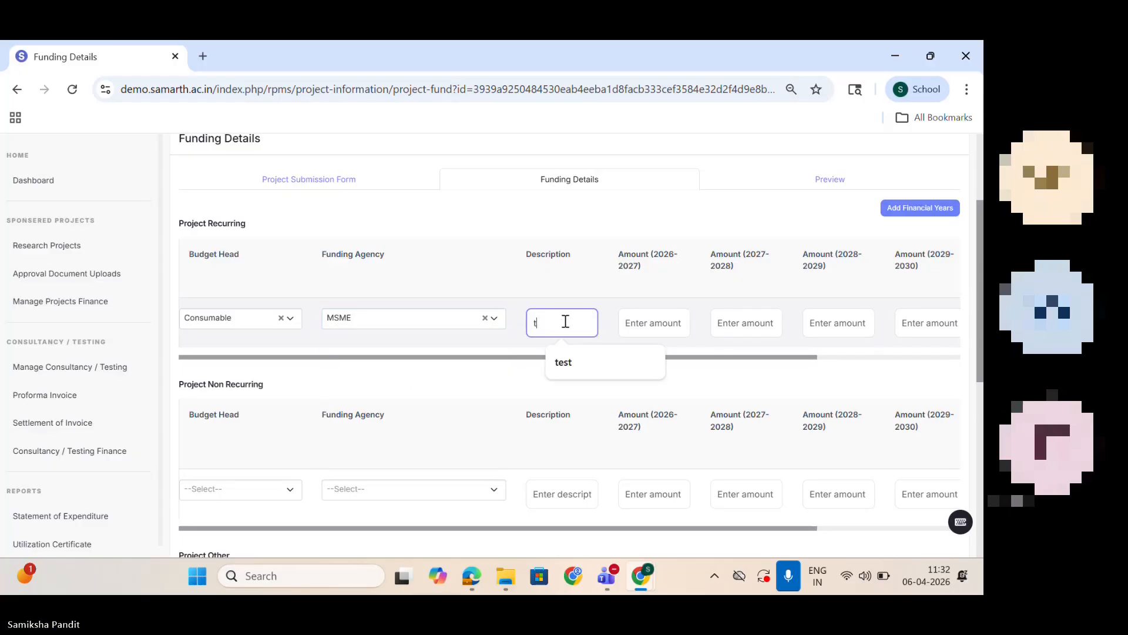
Step: Set the Consumable item's 2026-2027 amount to 580000
left_click(659, 321)
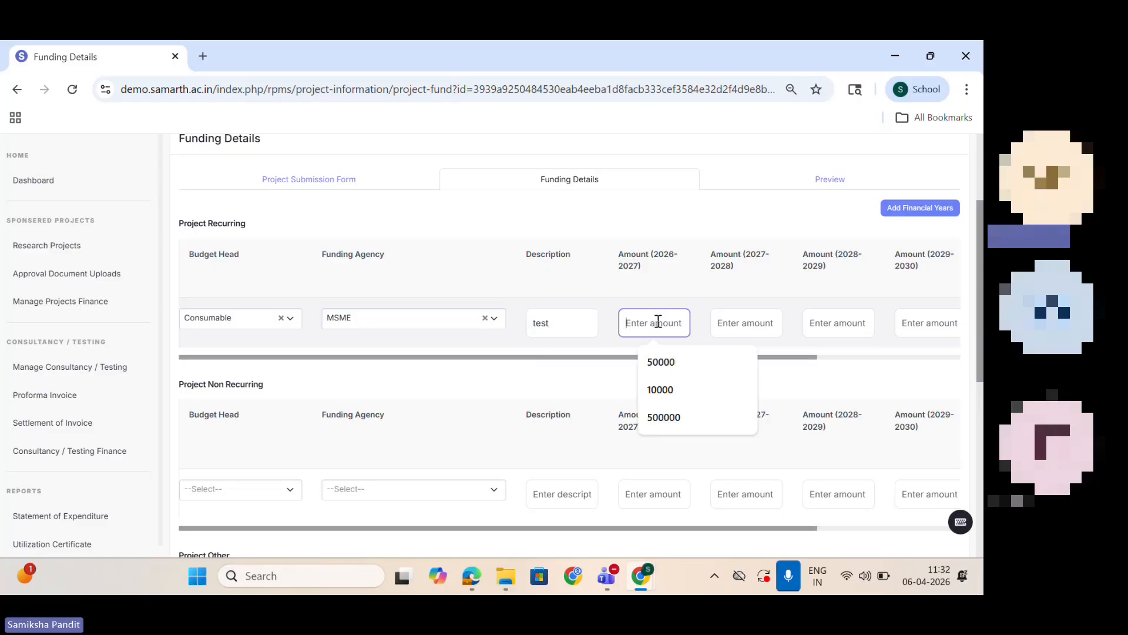
left_click(667, 361)
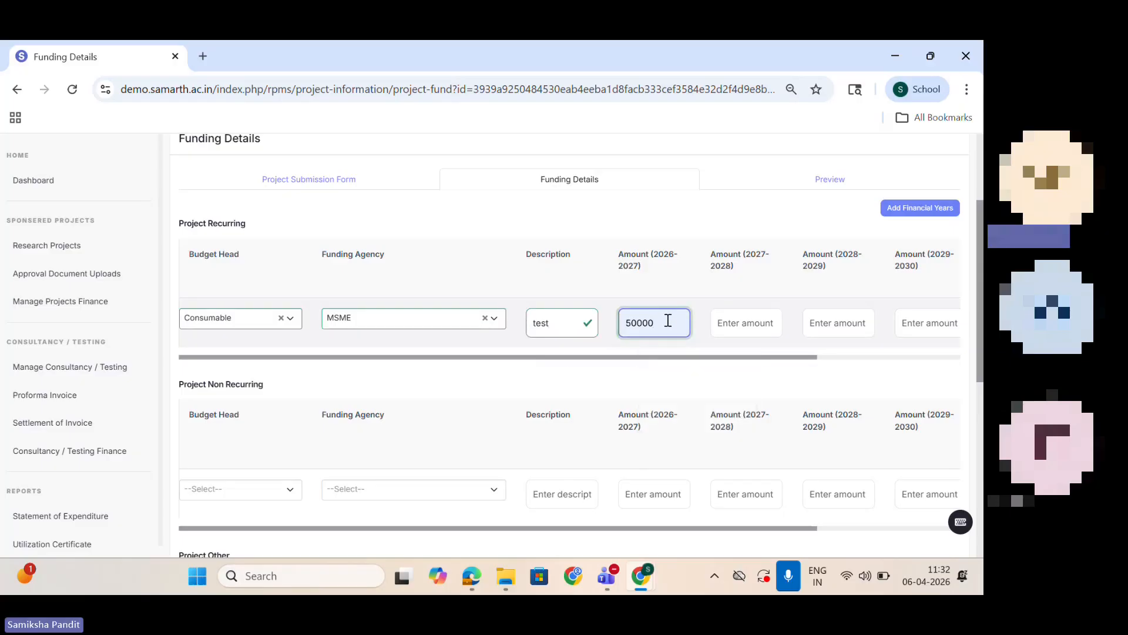
left_click_drag(668, 322, 586, 330)
type("580000")
left_click_drag(660, 324, 619, 327)
key("Right")
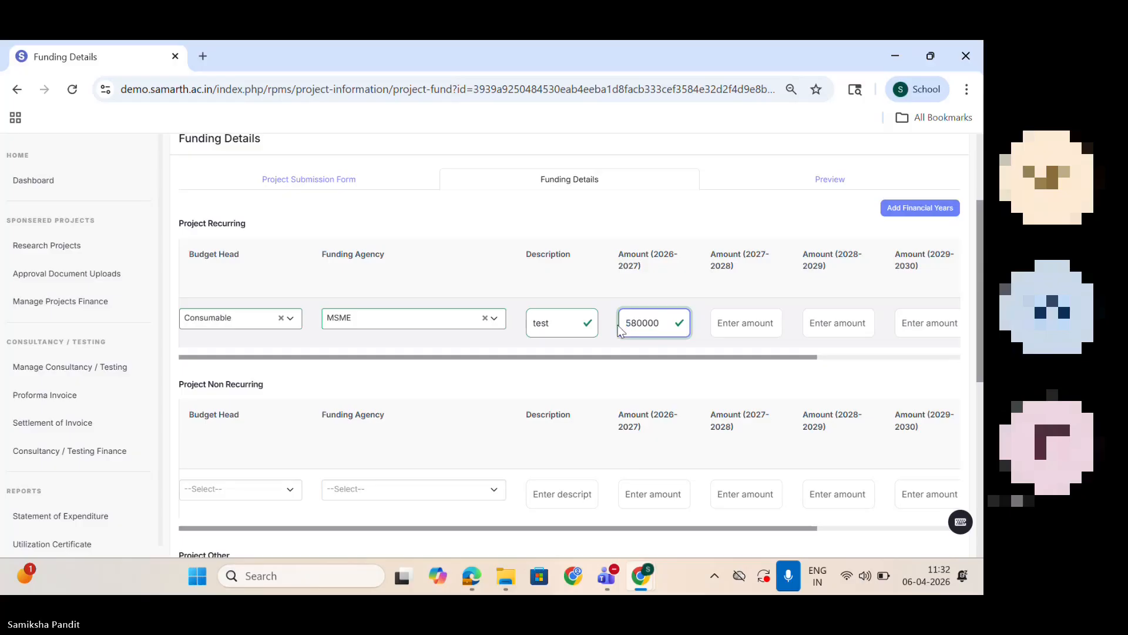
Step: Copy the 580000 amount to 2027-2028, 2028-2029 and 2029-2030 for the Consumable item, and enter 0 for 2030-2031
left_click_drag(660, 320, 619, 325)
key("ctrl+c")
left_click(731, 323)
key("ctrl+v")
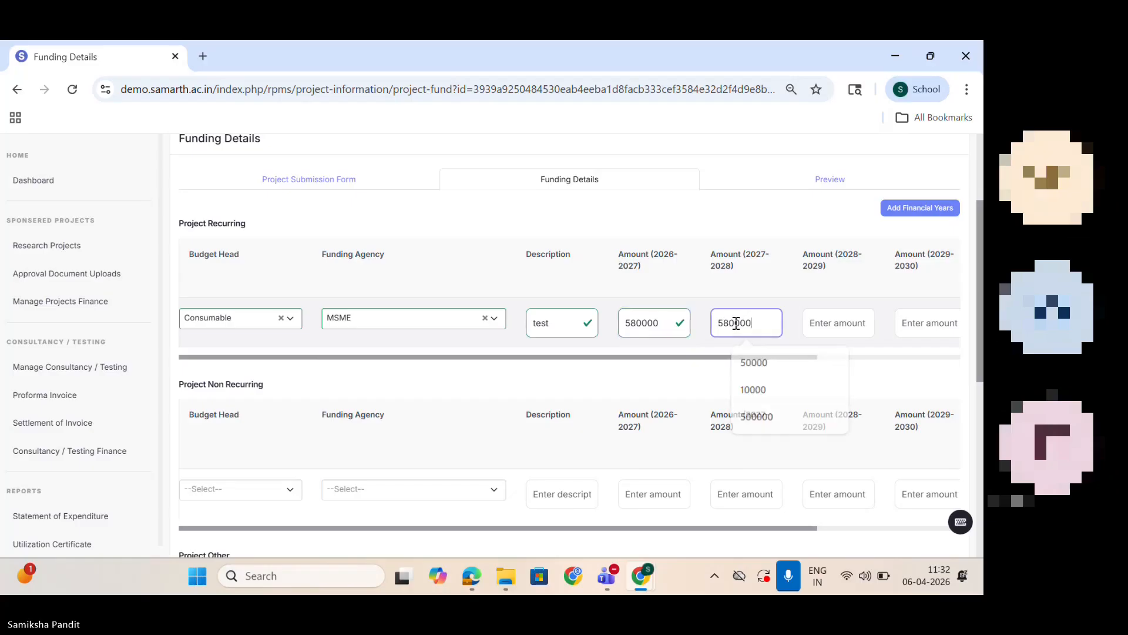
left_click(828, 326)
key("ctrl+v")
scroll(847, 357, "right", 2)
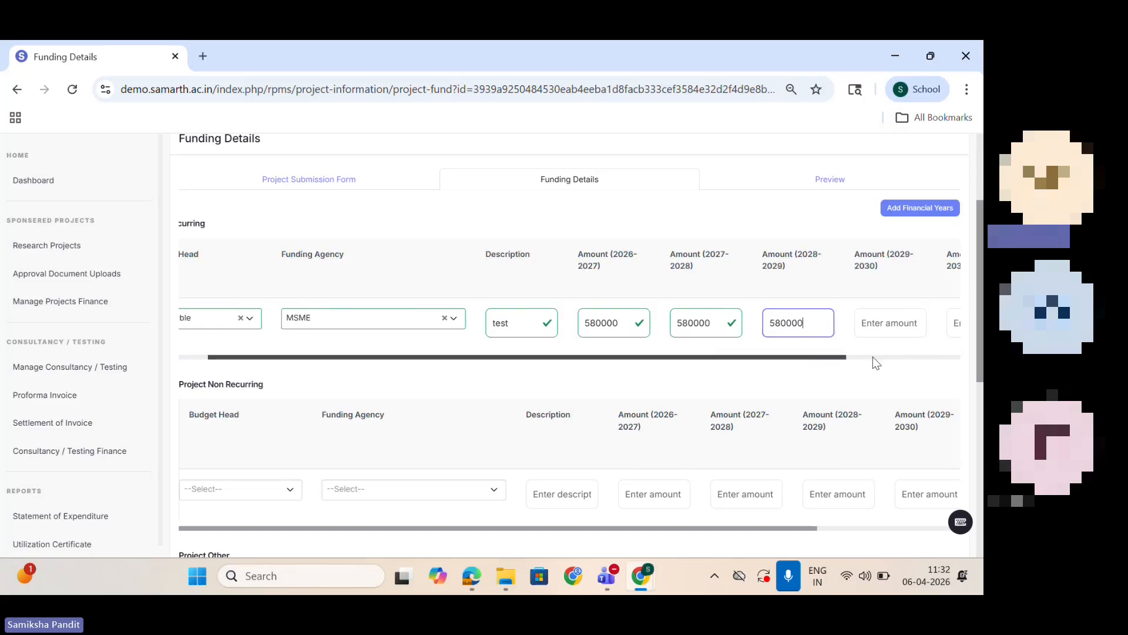
scroll(875, 363, "right", 1)
left_click(831, 323)
key("ctrl+v")
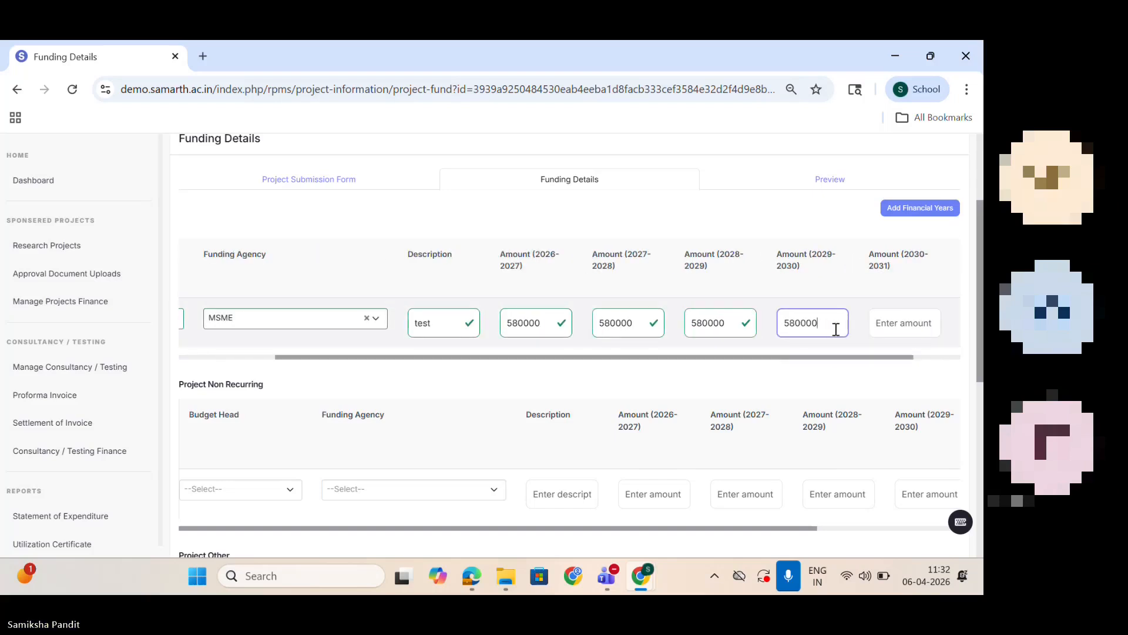
left_click(912, 318)
type("0")
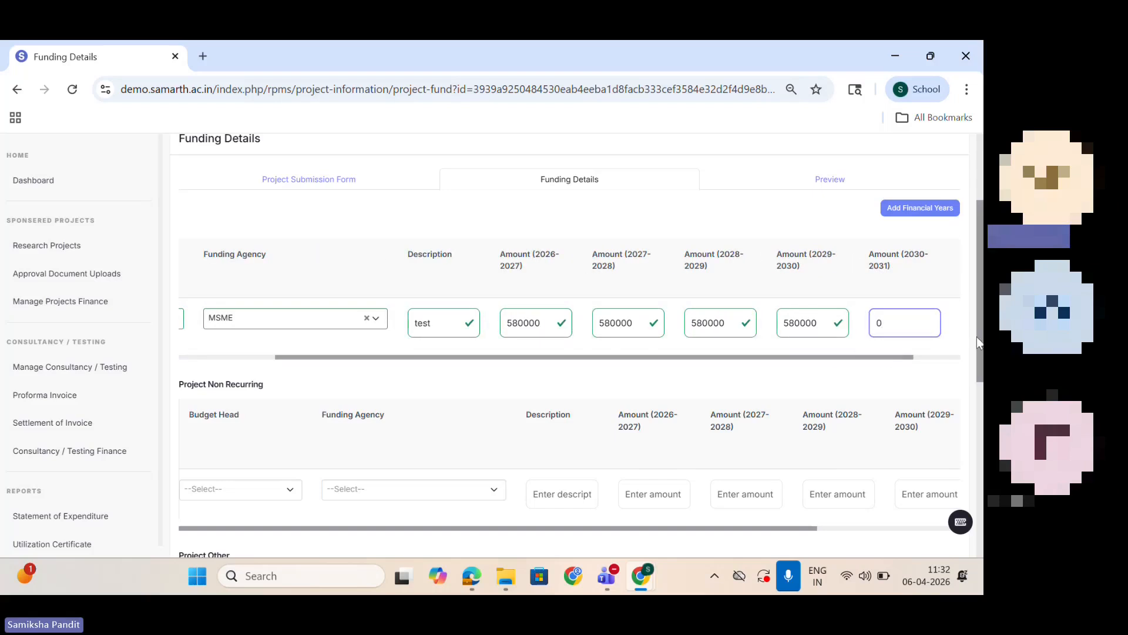
Step: Examine the end-year options for extending the project's financial years, and return to the funding details
left_click(930, 208)
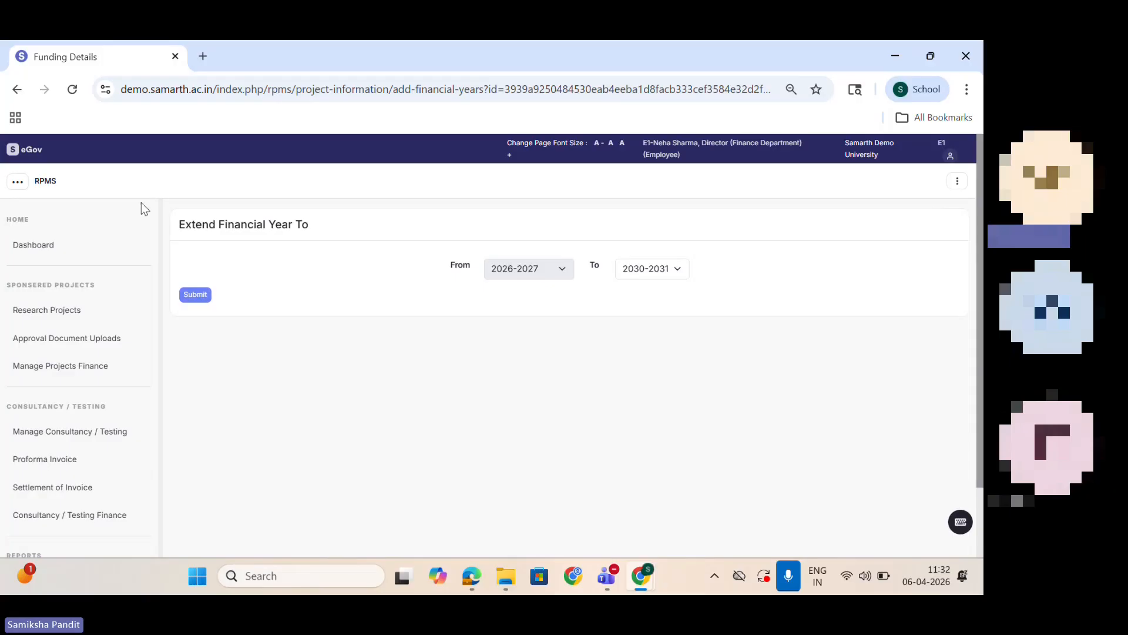
left_click(680, 266)
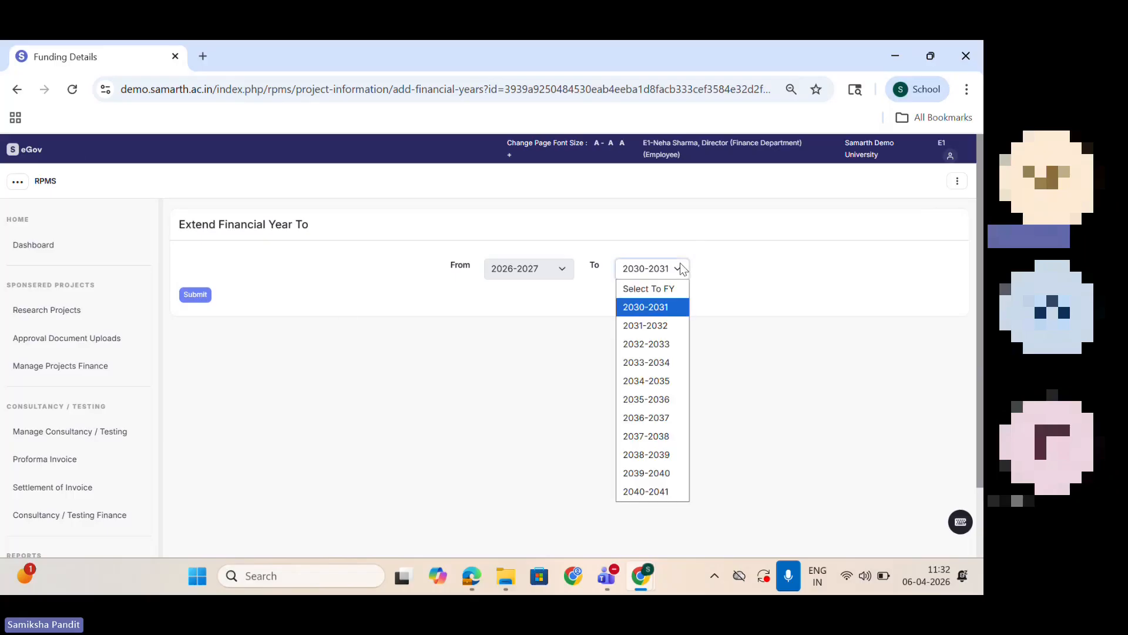
left_click(16, 90)
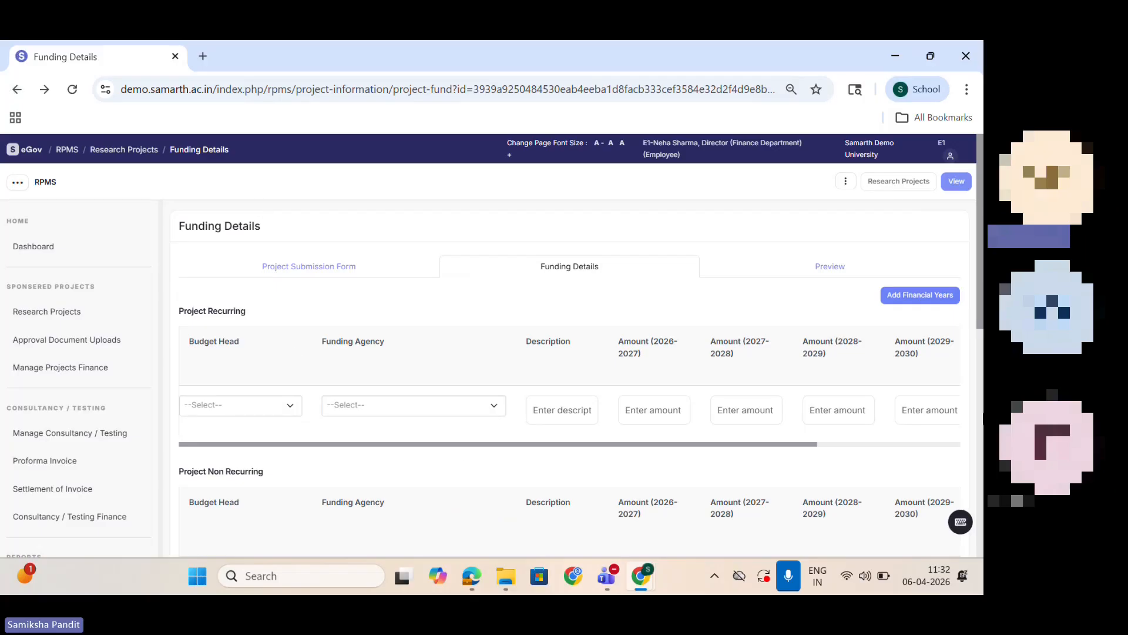
Step: Select Consumable as the budget head and MSME as the funding agency for the first recurring item
left_click(227, 404)
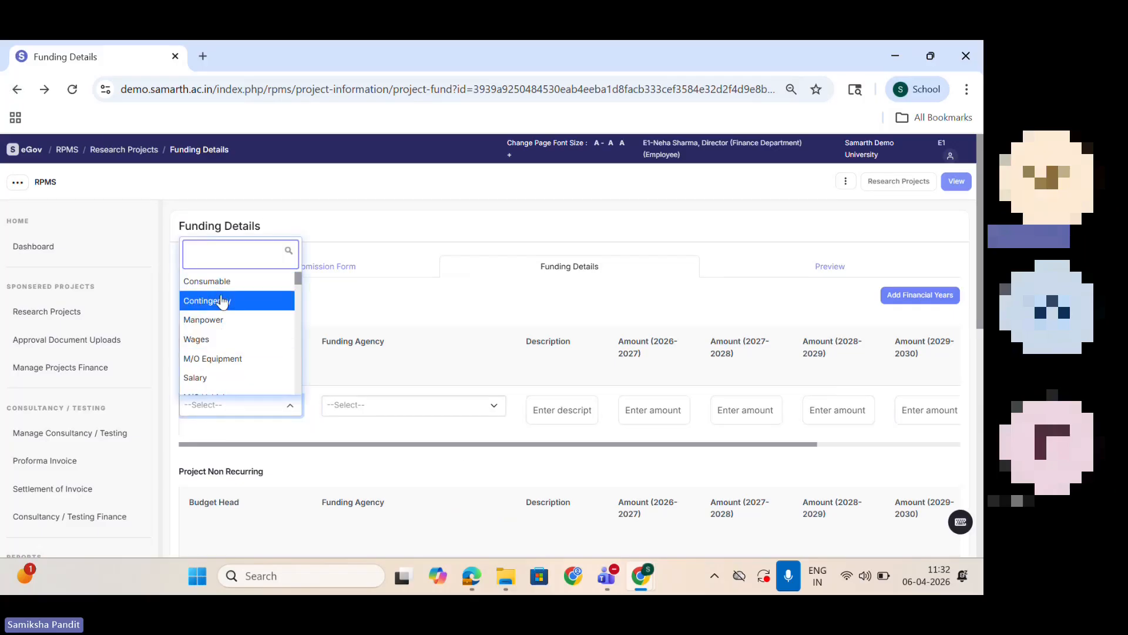
left_click(207, 281)
left_click(456, 405)
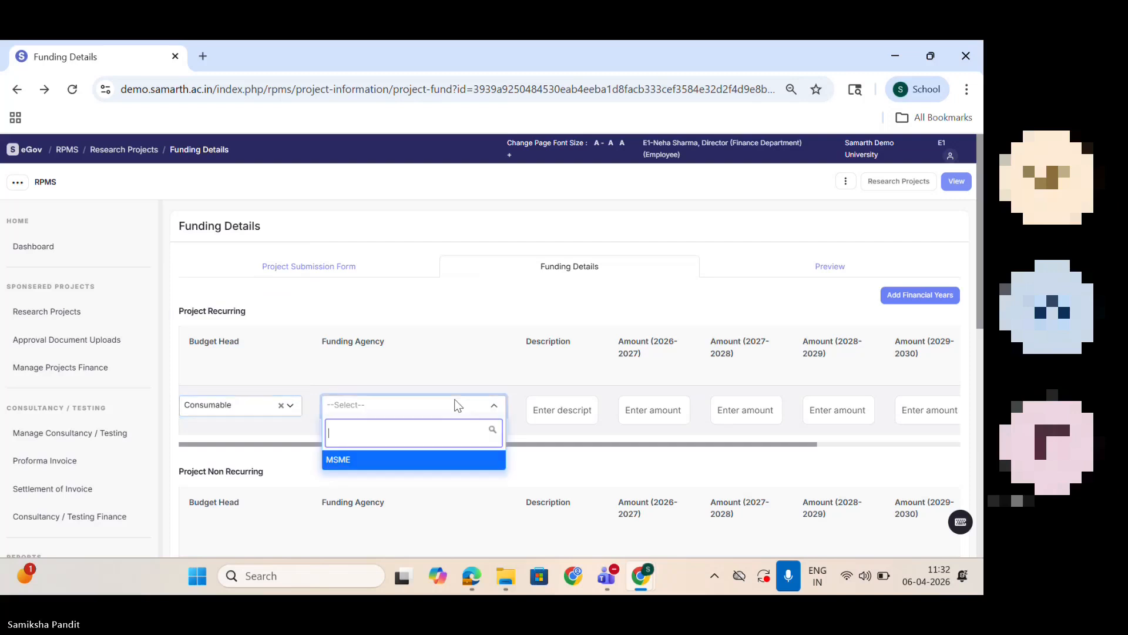
left_click(437, 459)
Step: Enter 50000 for each year from 2026-2027 to 2029-2030 and 0 for 2030-2031 in the Consumable row
left_click(664, 408)
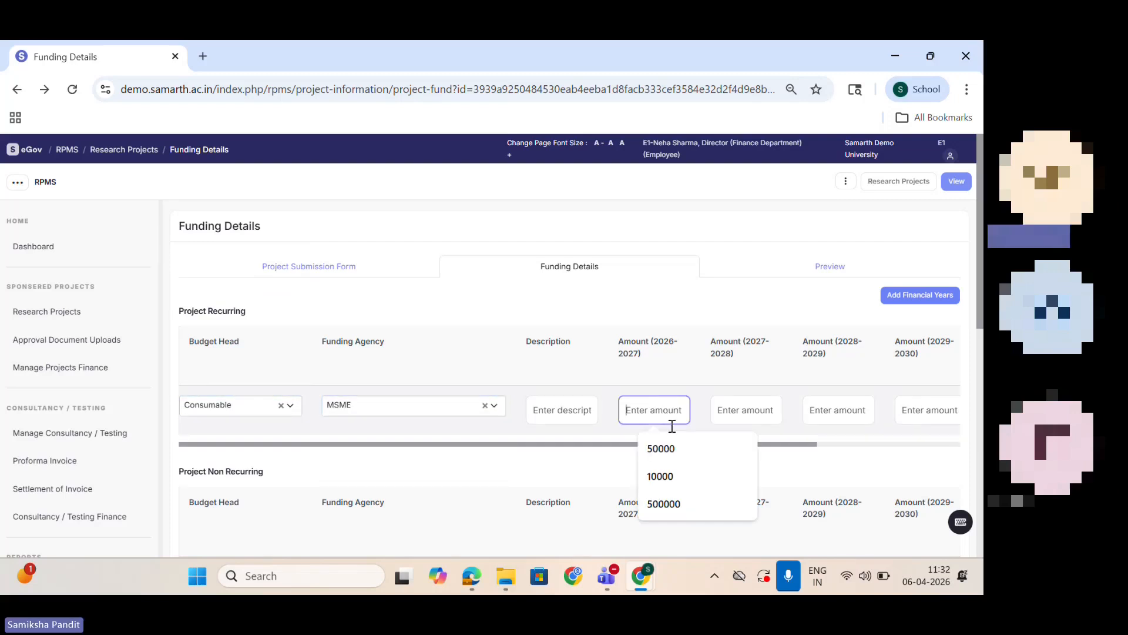
left_click(677, 450)
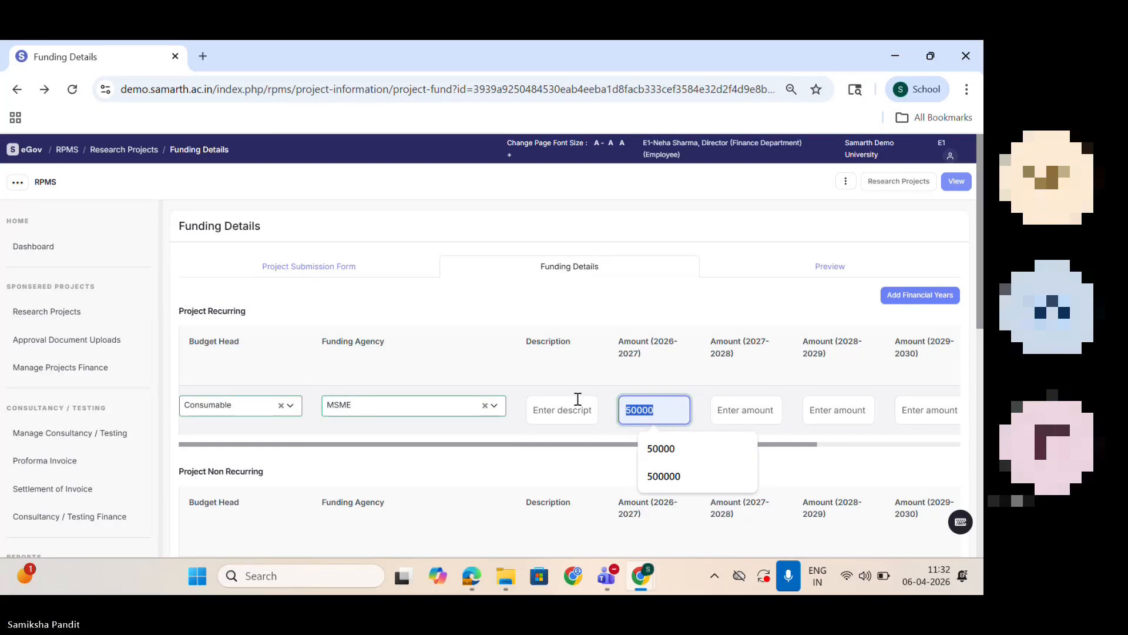
left_click(746, 416)
type("50000")
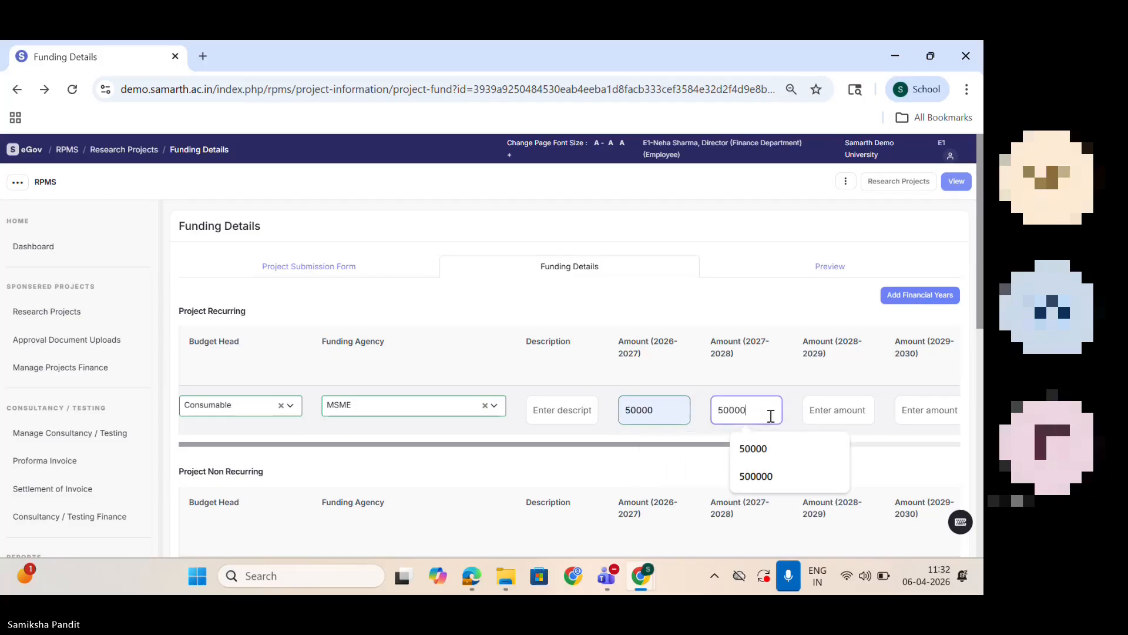
left_click(834, 412)
type("50000")
left_click(934, 407)
type("50000")
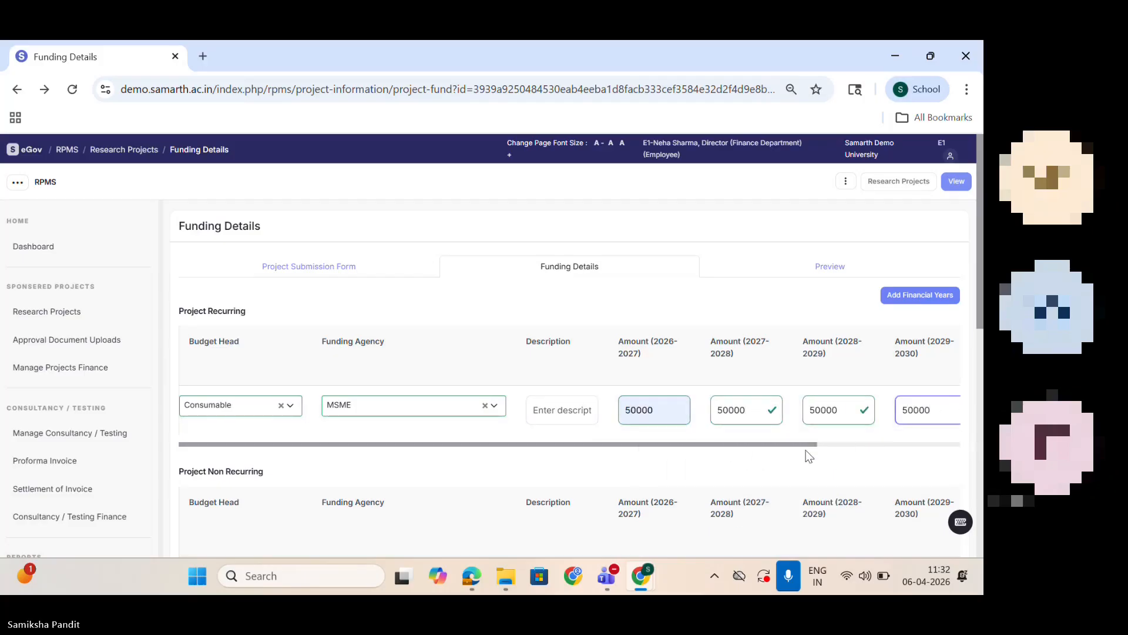
left_click_drag(809, 445, 953, 444)
left_click(855, 406)
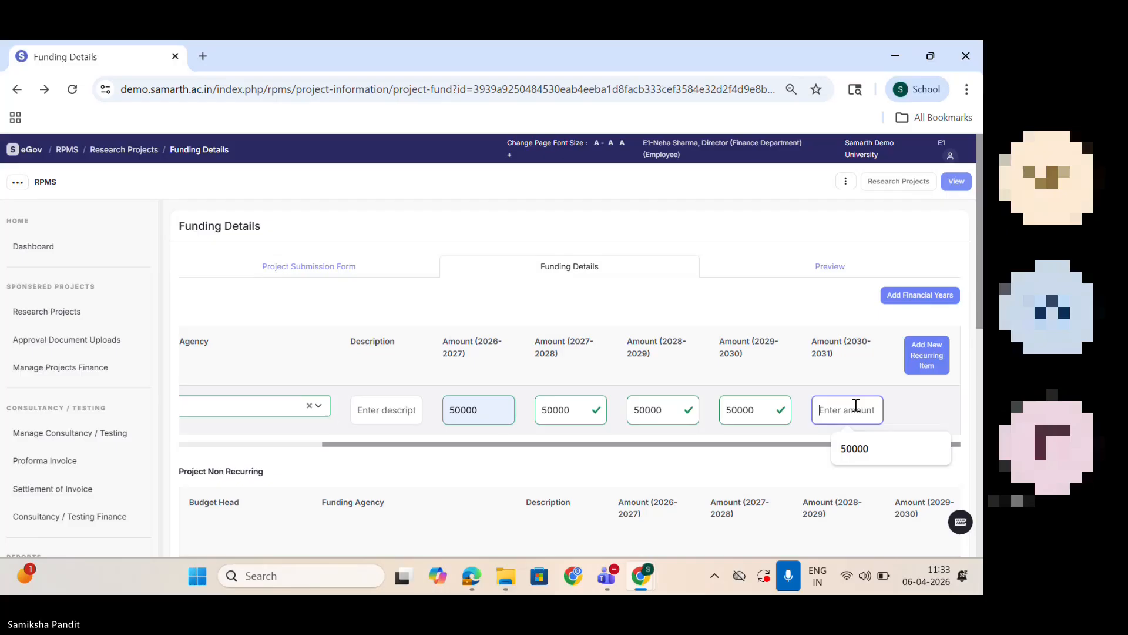
type("0")
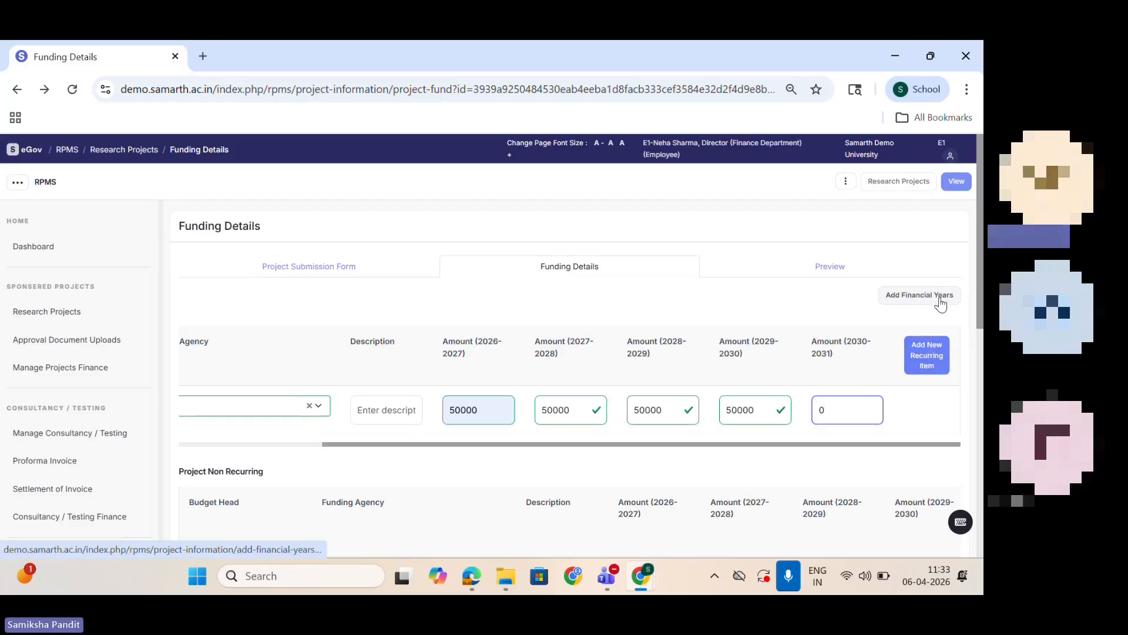
Step: Add a second recurring item with budget head Manpower, funding agency MSME and description "test"
left_click(935, 352)
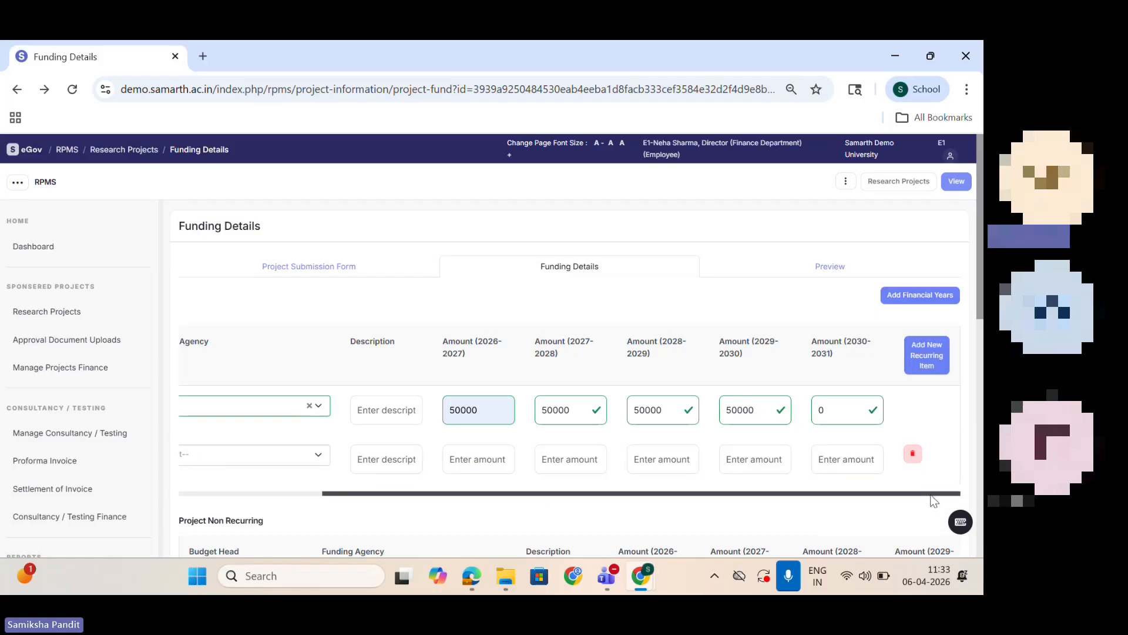
left_click_drag(934, 495, 791, 494)
left_click(253, 454)
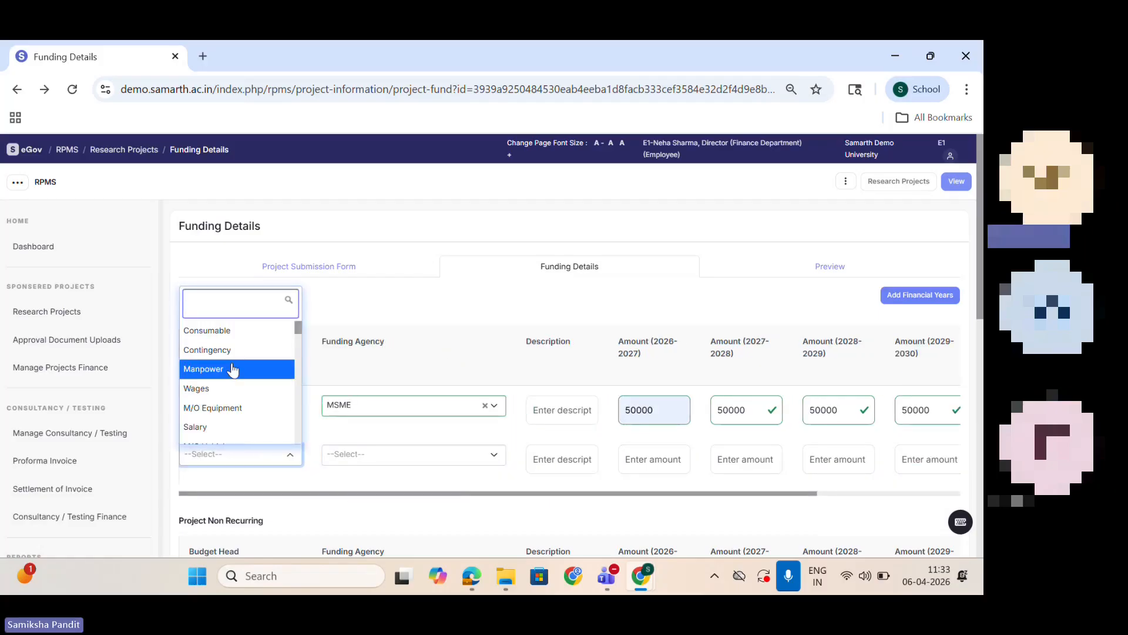
left_click(233, 368)
left_click(404, 461)
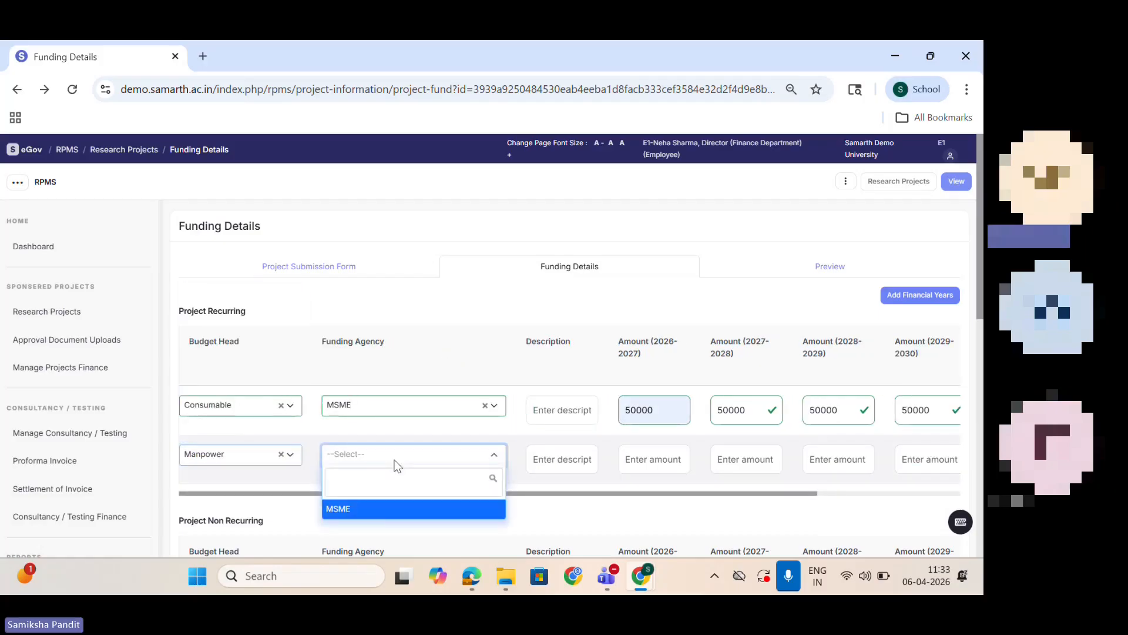
left_click(415, 510)
left_click(563, 462)
type("test")
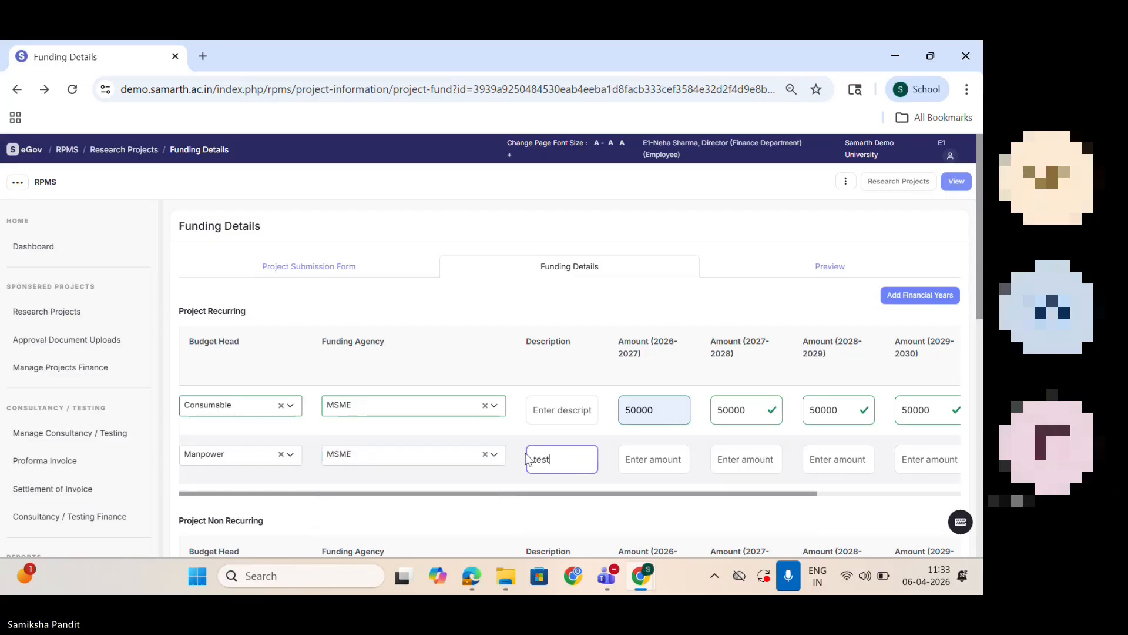
Step: Enter the description "test" in the Consumable row, and amounts of 50000, 50000 and 20000 for 2026-2027 to 2028-2029 in the Manpower row
left_click(560, 416)
type("test")
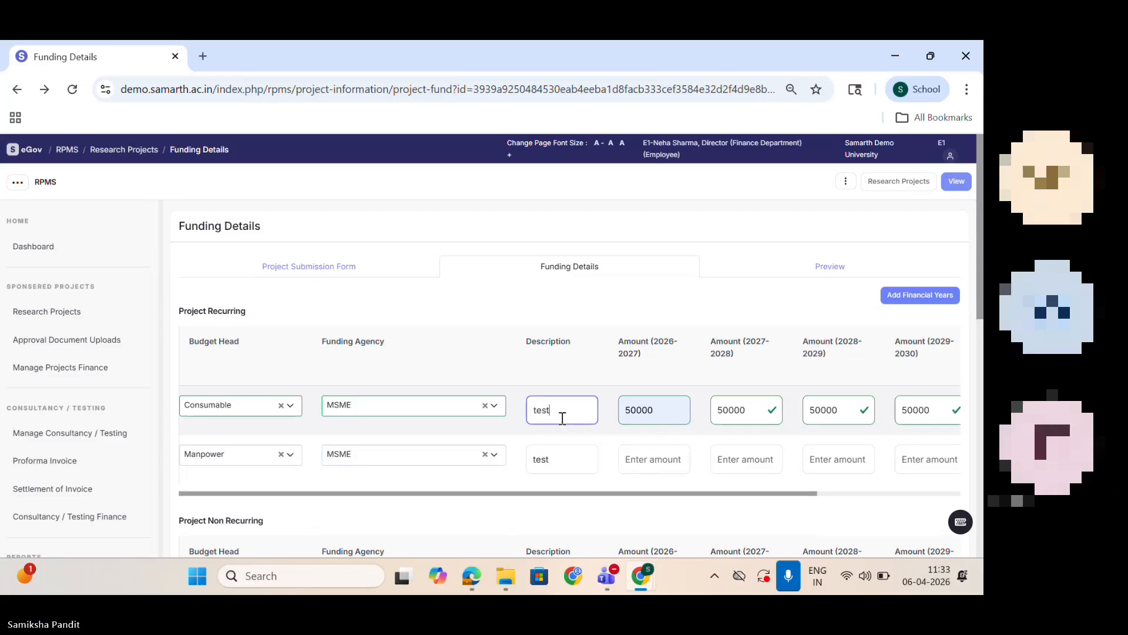
left_click(651, 461)
type("50000")
left_click(734, 464)
type("50000")
left_click(821, 461)
type("2")
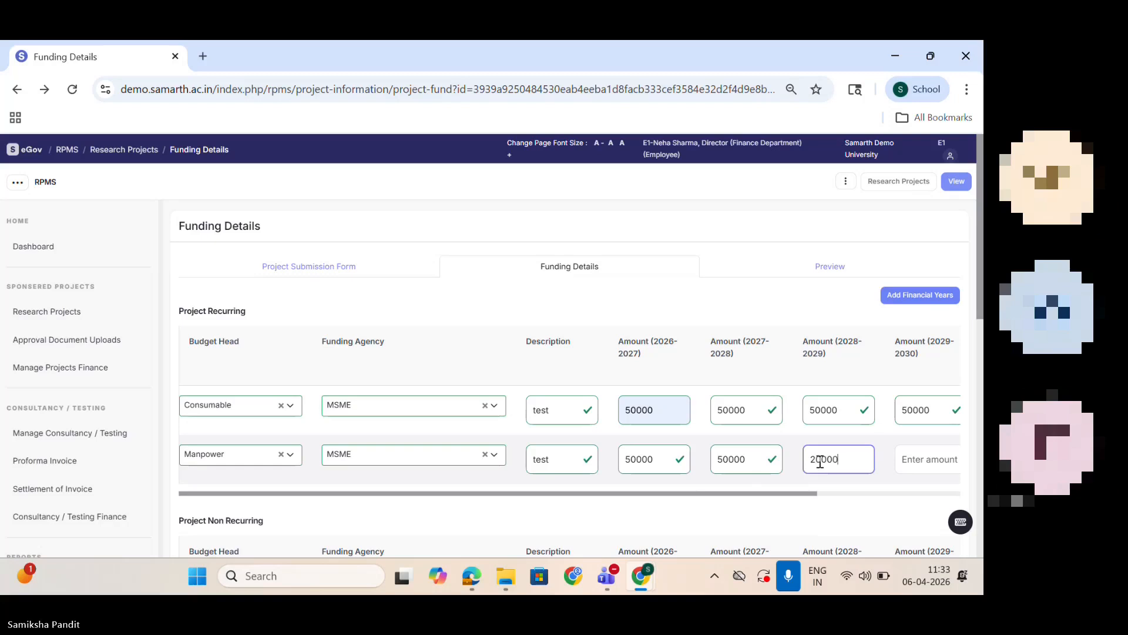
Step: Complete the Manpower row with 50000 for 2029-2030 and 0 for 2030-2031
left_click(920, 457)
type("50000")
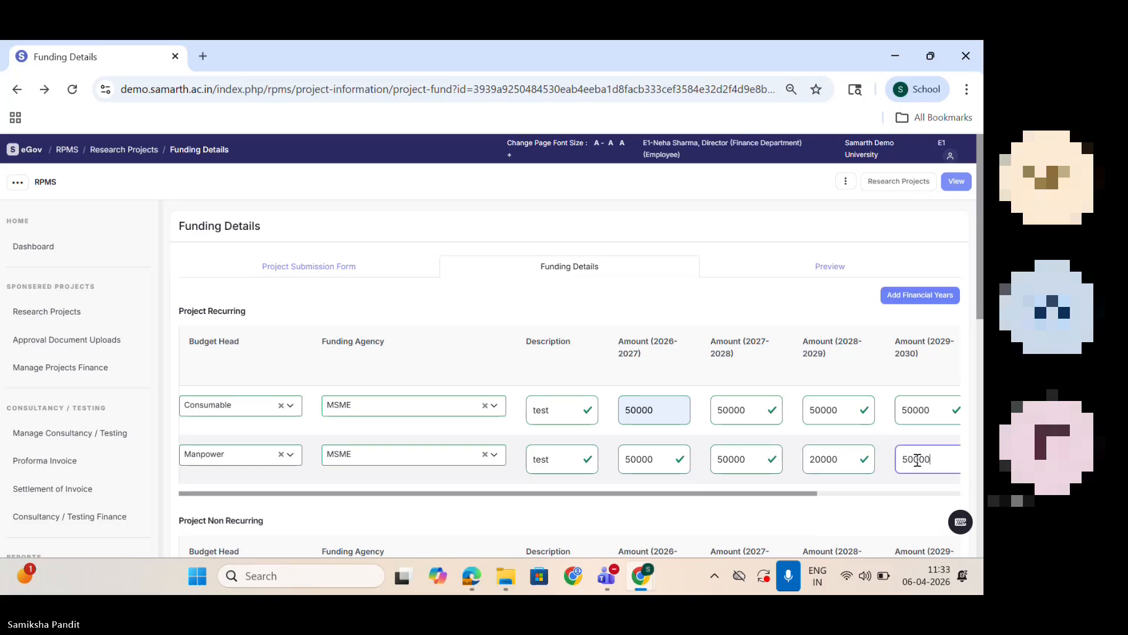
left_click(812, 499)
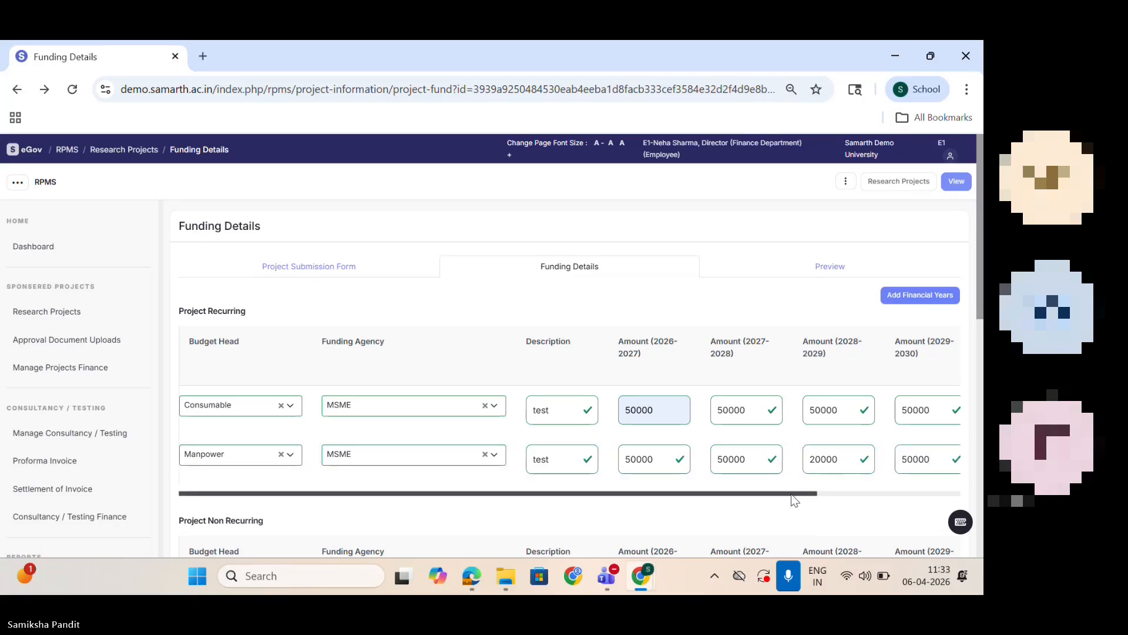
left_click_drag(794, 500, 934, 488)
left_click(879, 469)
type("0")
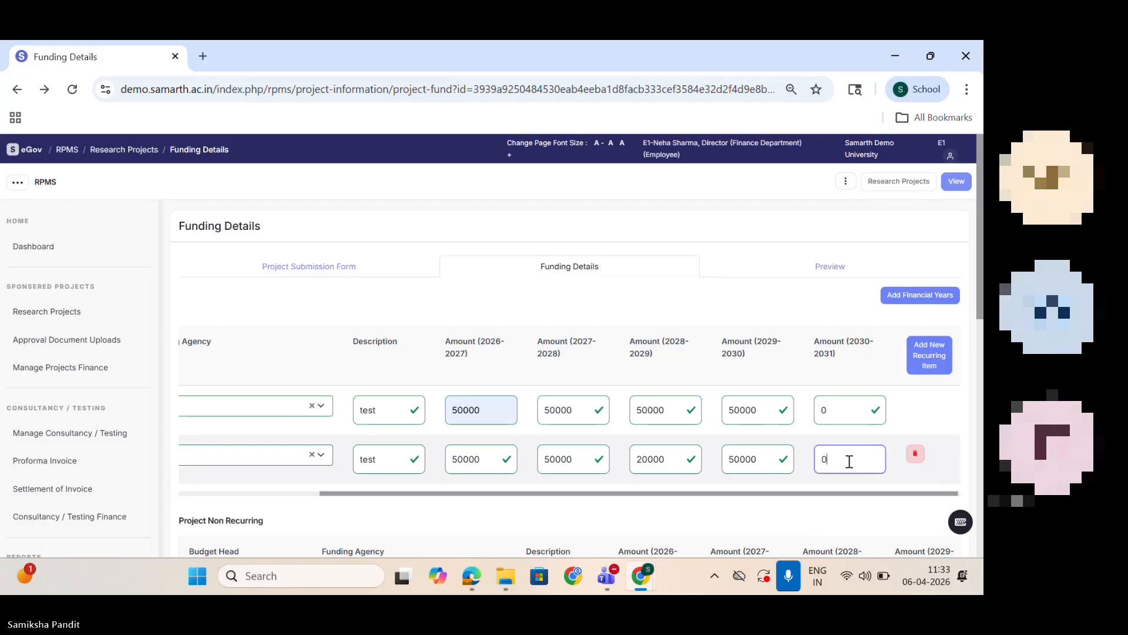
Step: Fill the non-recurring item with budget head Equipment, funding agency MSME and description "test"
left_click_drag(978, 287, 978, 390)
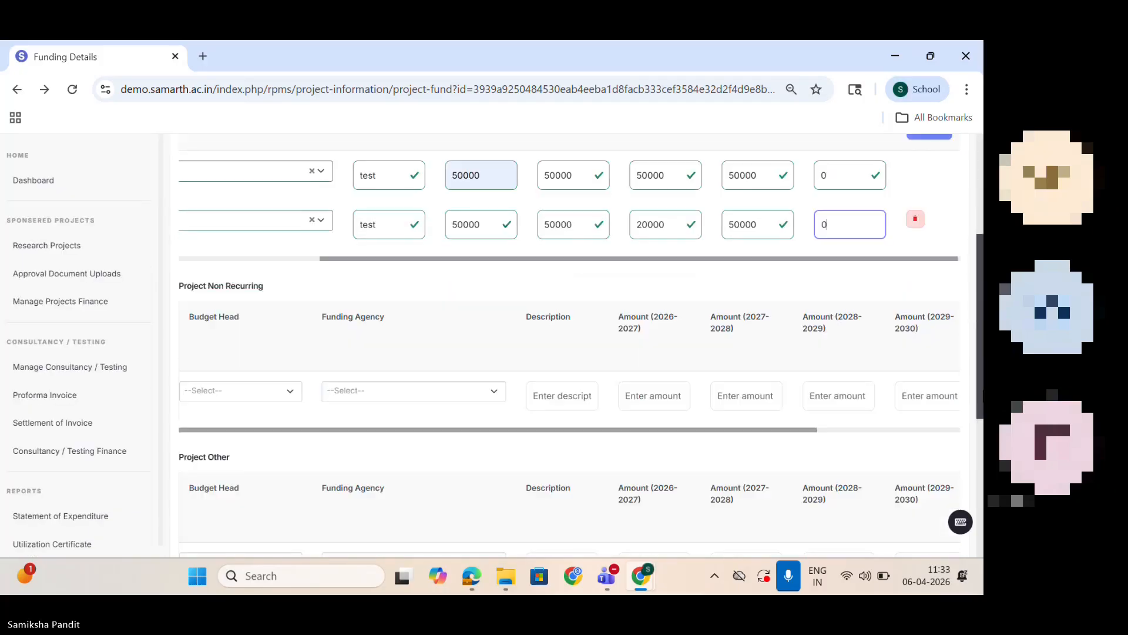
left_click(248, 391)
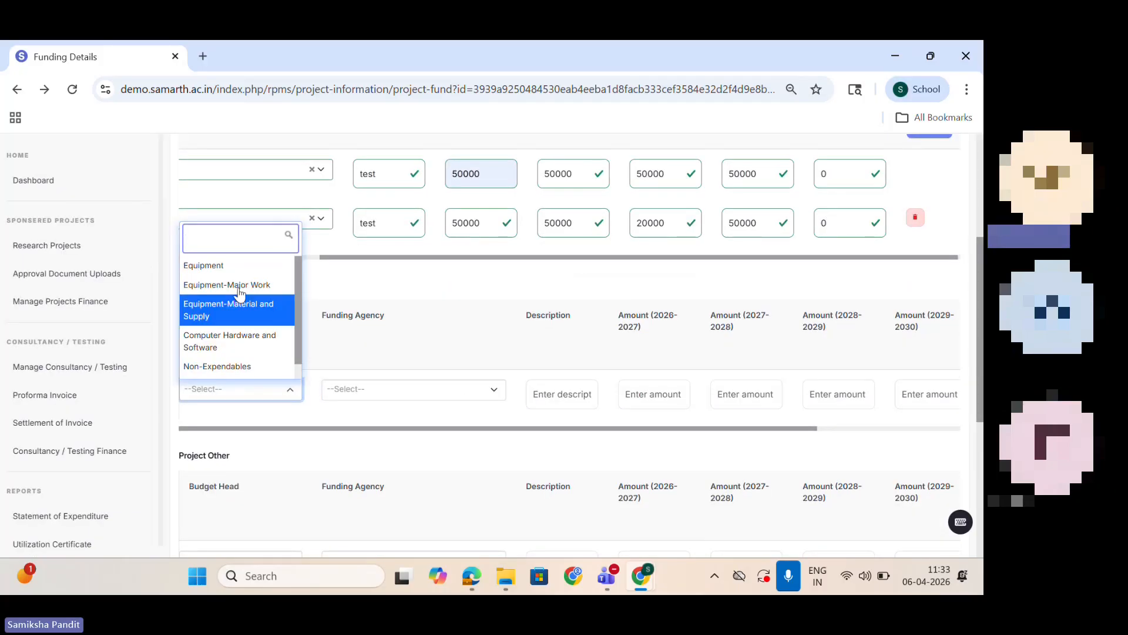
left_click(218, 267)
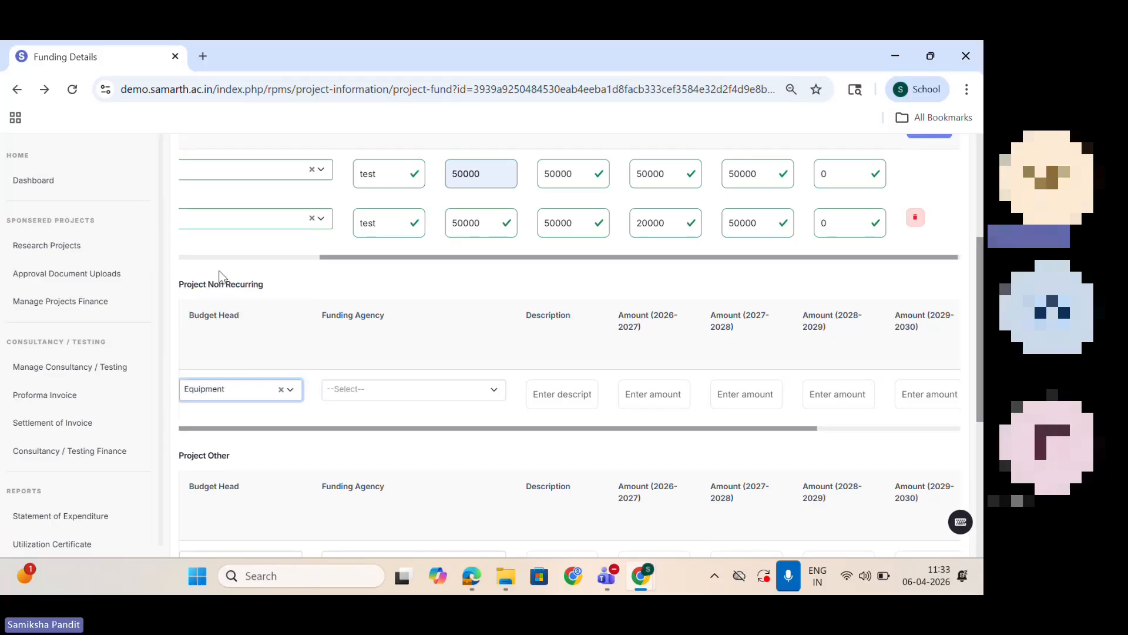
left_click(373, 388)
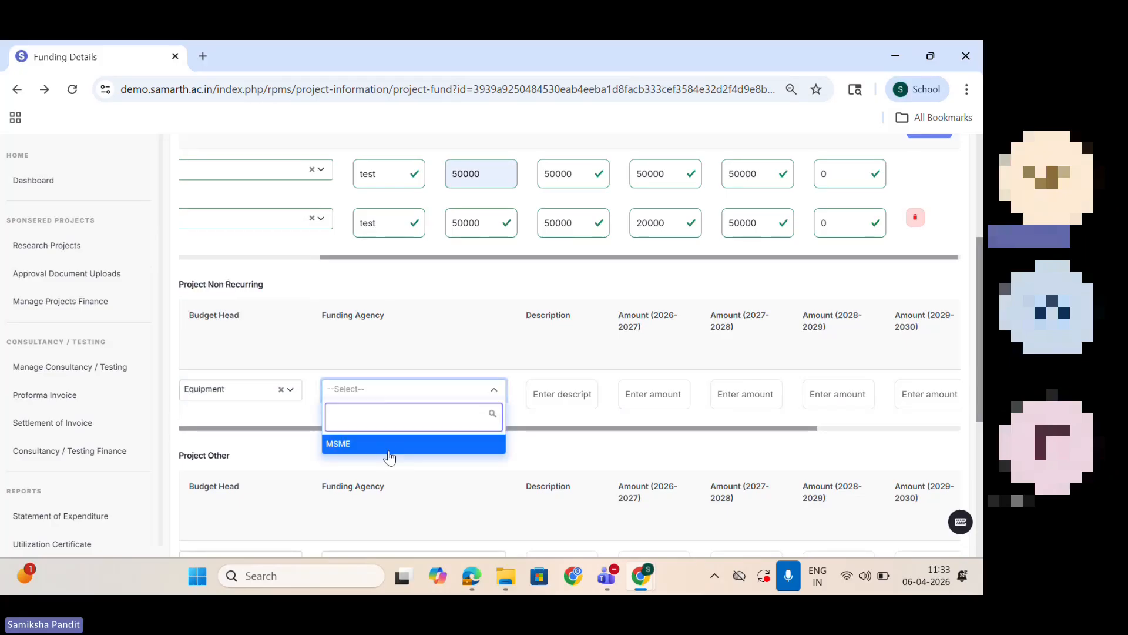
left_click(389, 447)
left_click(568, 394)
type("te")
type("st")
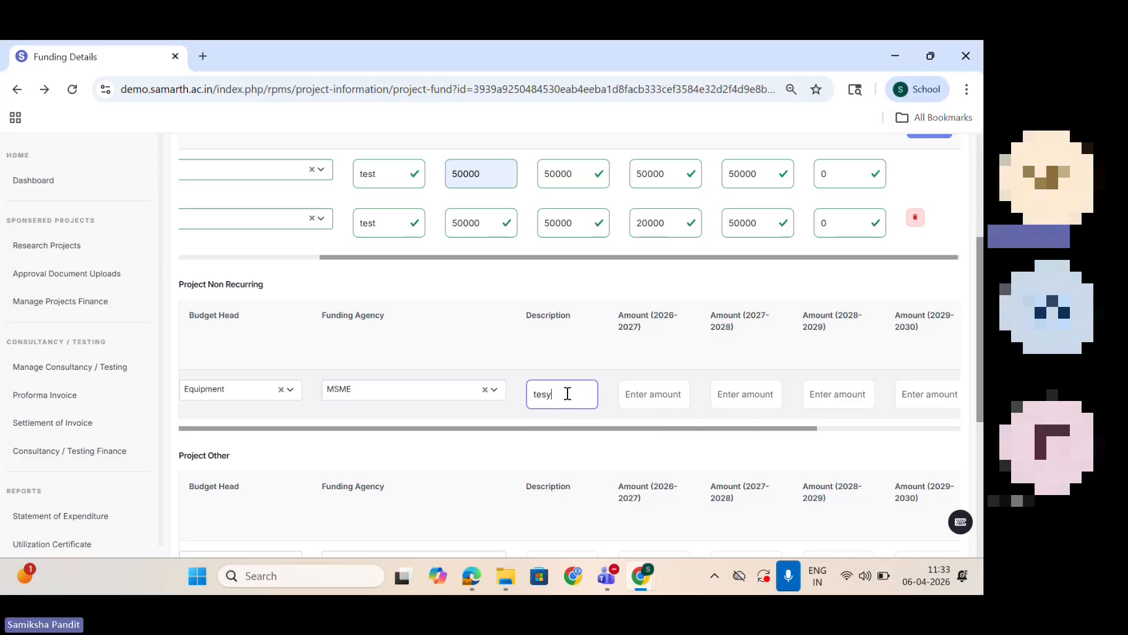
Step: Enter 50000 for each year from 2026-2027 to 2030-2031 in the non-recurring Equipment row
left_click(651, 401)
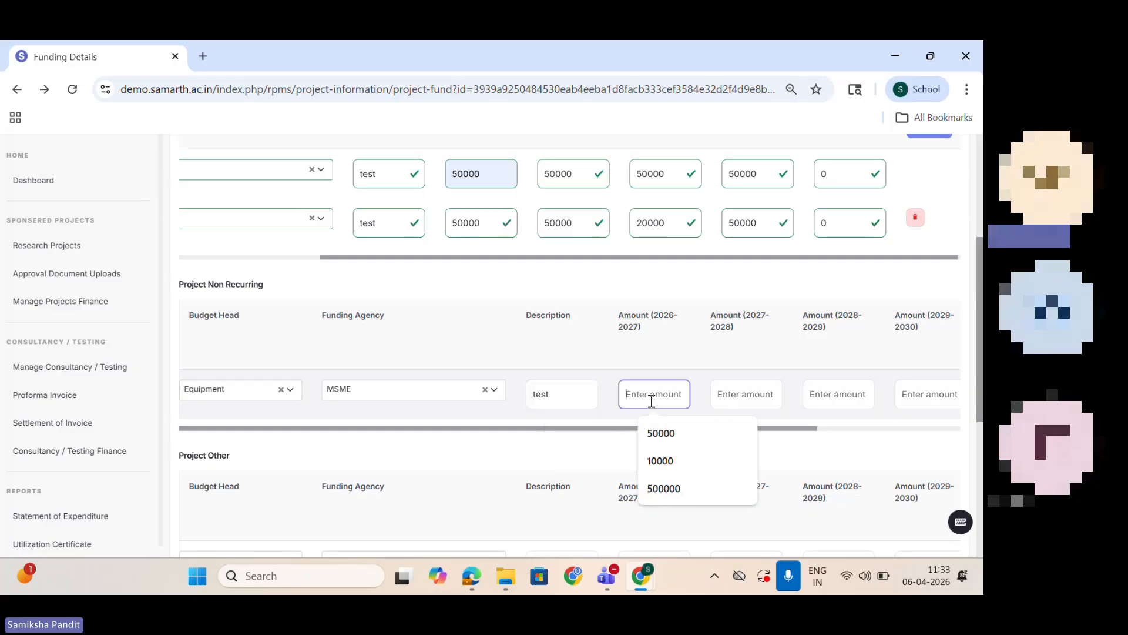
left_click(673, 435)
left_click_drag(660, 398, 600, 397)
key("ctrl+c")
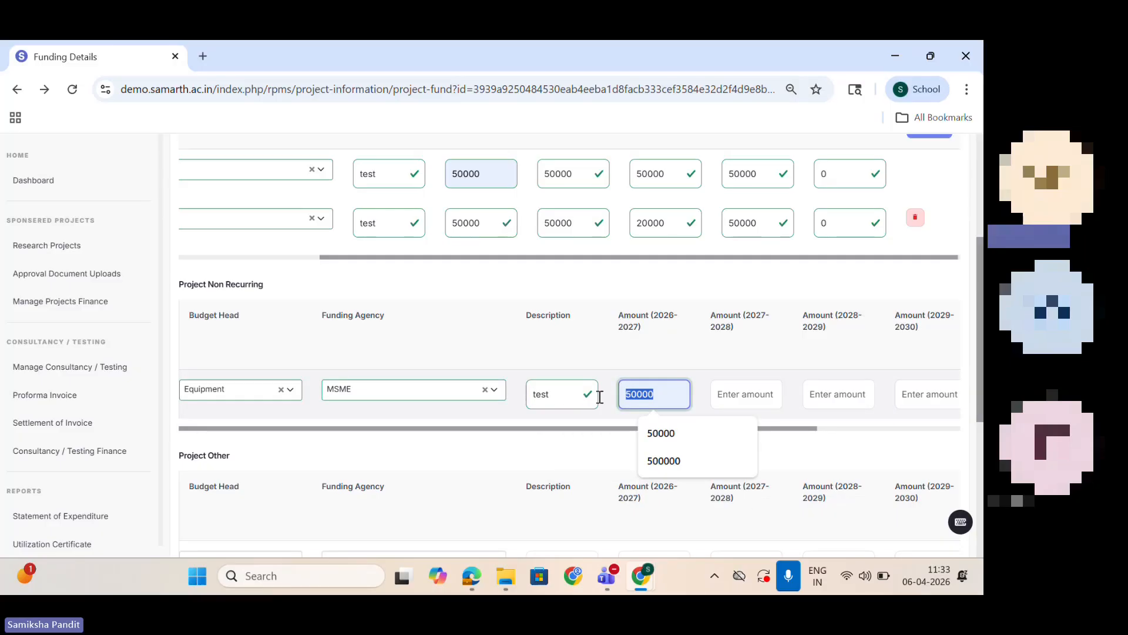
left_click(742, 392)
key("ctrl+v")
left_click(842, 393)
key("ctrl+v")
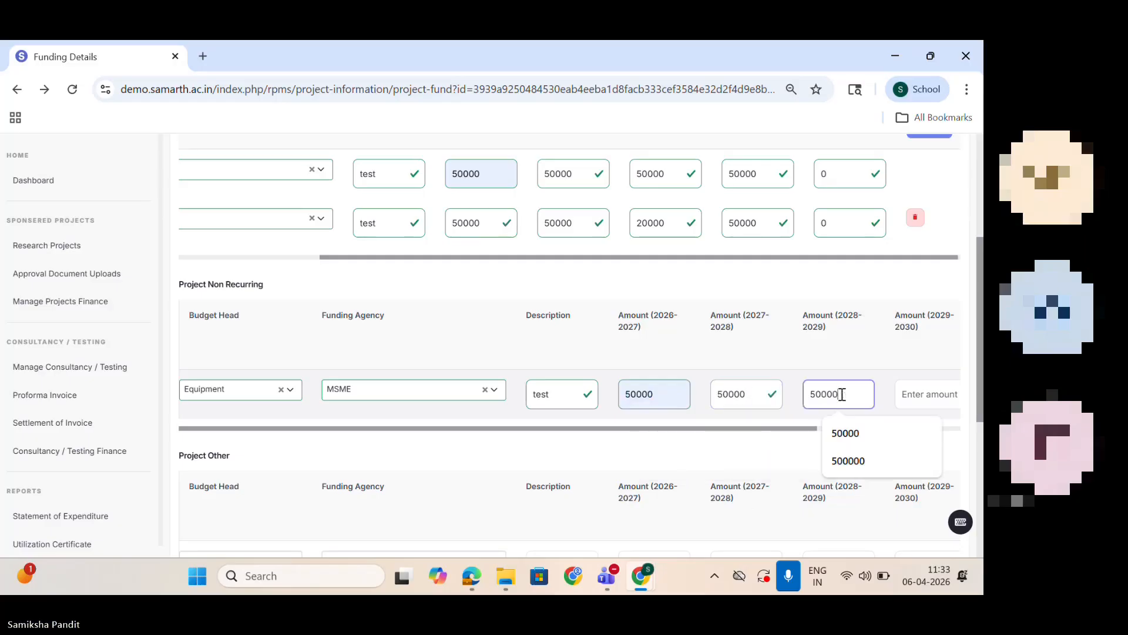
left_click(947, 393)
key("ctrl+v")
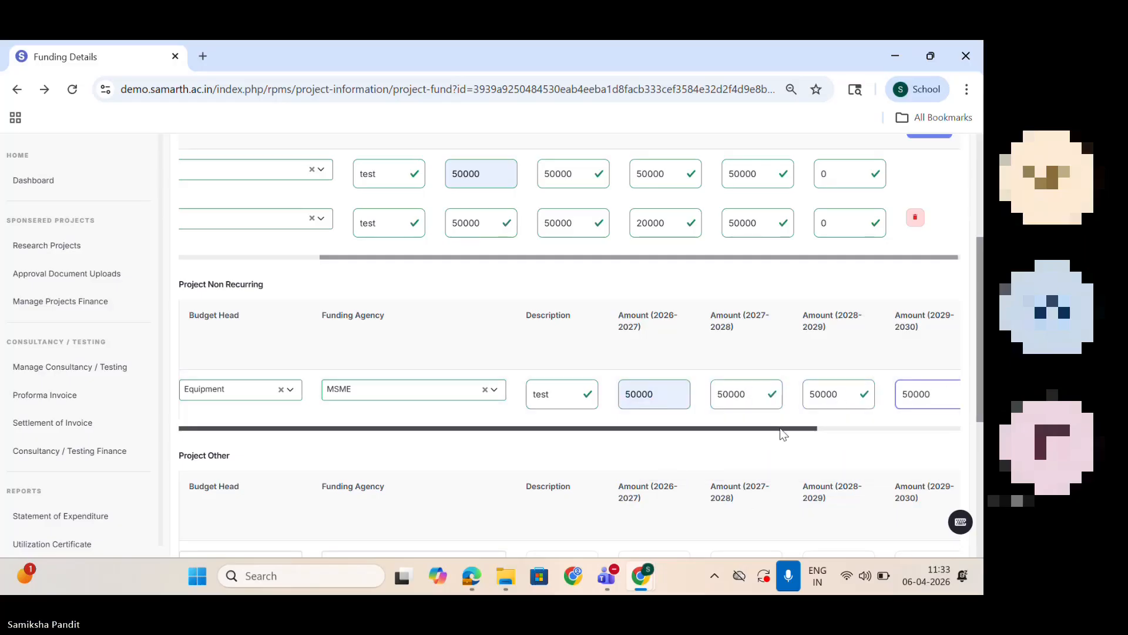
left_click_drag(780, 428, 941, 428)
left_click(858, 394)
key("ctrl+v")
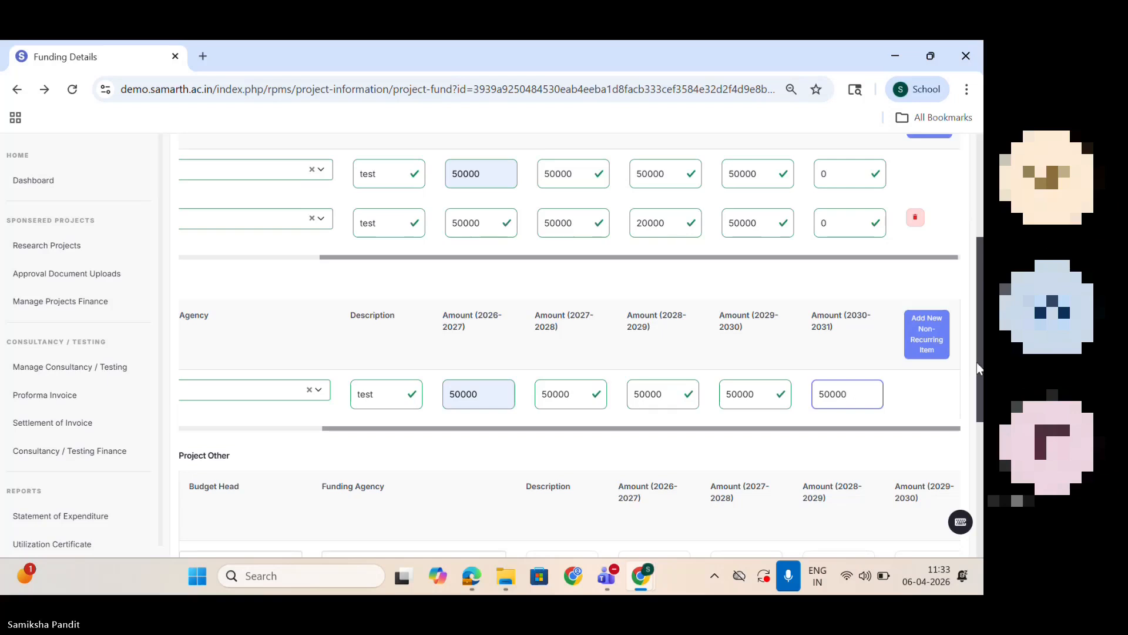
Step: Add an extra blank non-recurring item row and delete it again
scroll(977, 362, "down", 4)
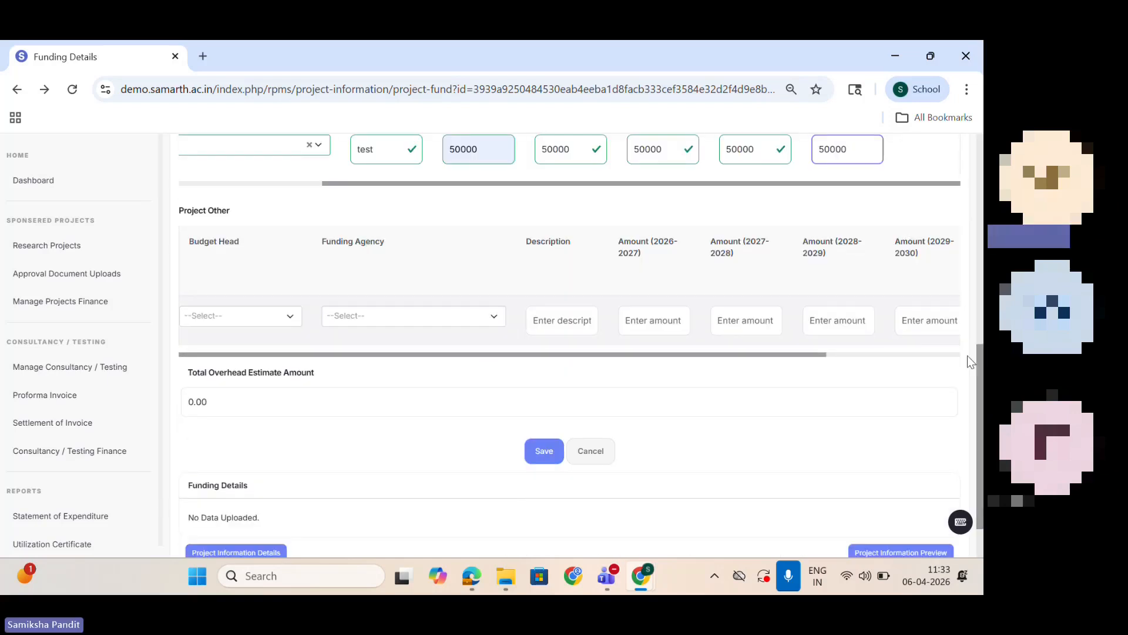
left_click_drag(973, 388, 974, 315)
left_click(930, 271)
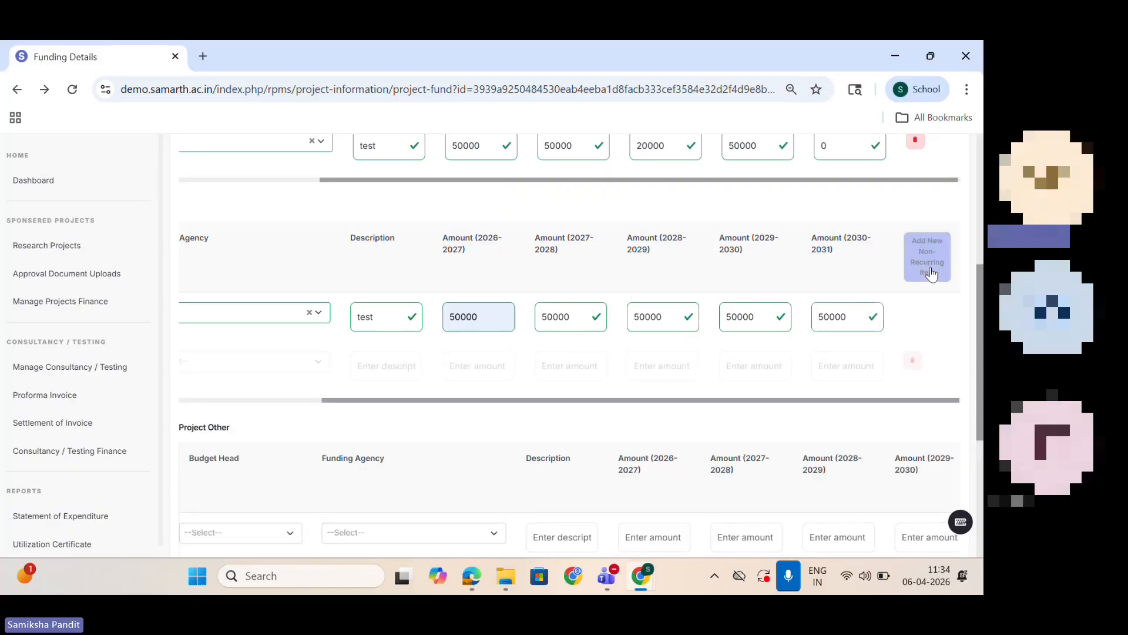
left_click(913, 363)
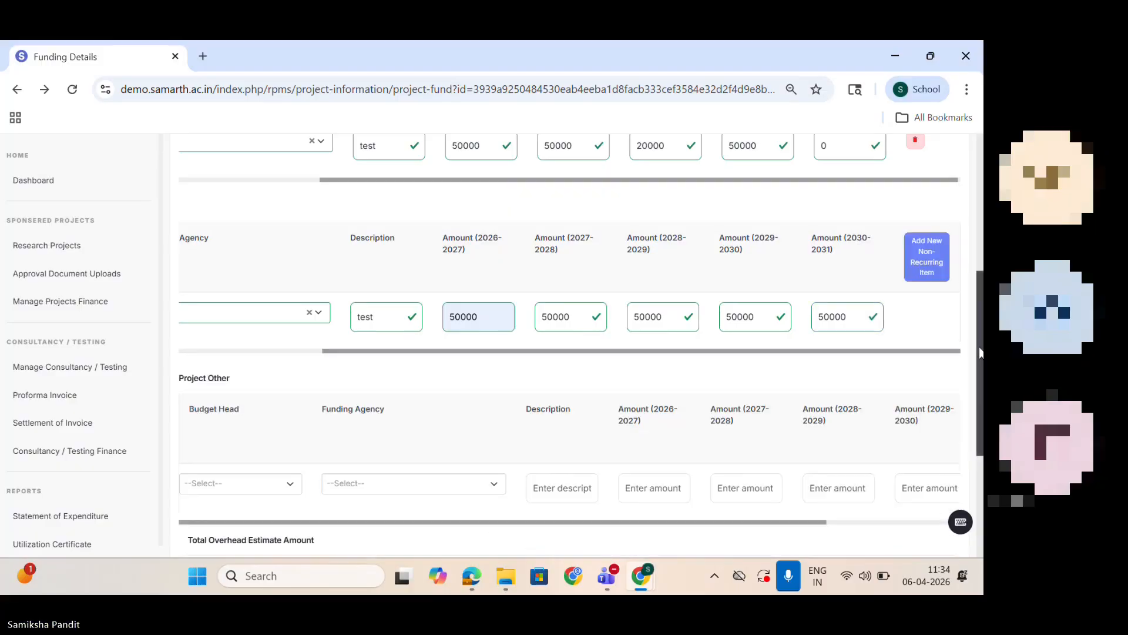
Step: Fill the Project Other item with budget head project income, funding agency MSME and description "test"
left_click_drag(980, 353, 980, 405)
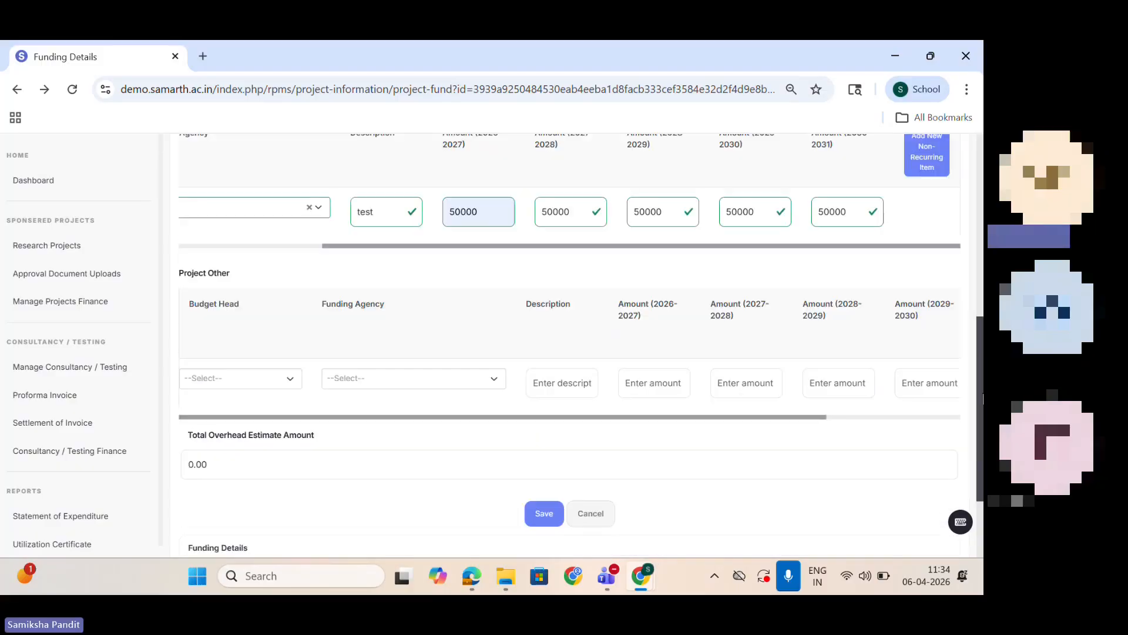
left_click(228, 378)
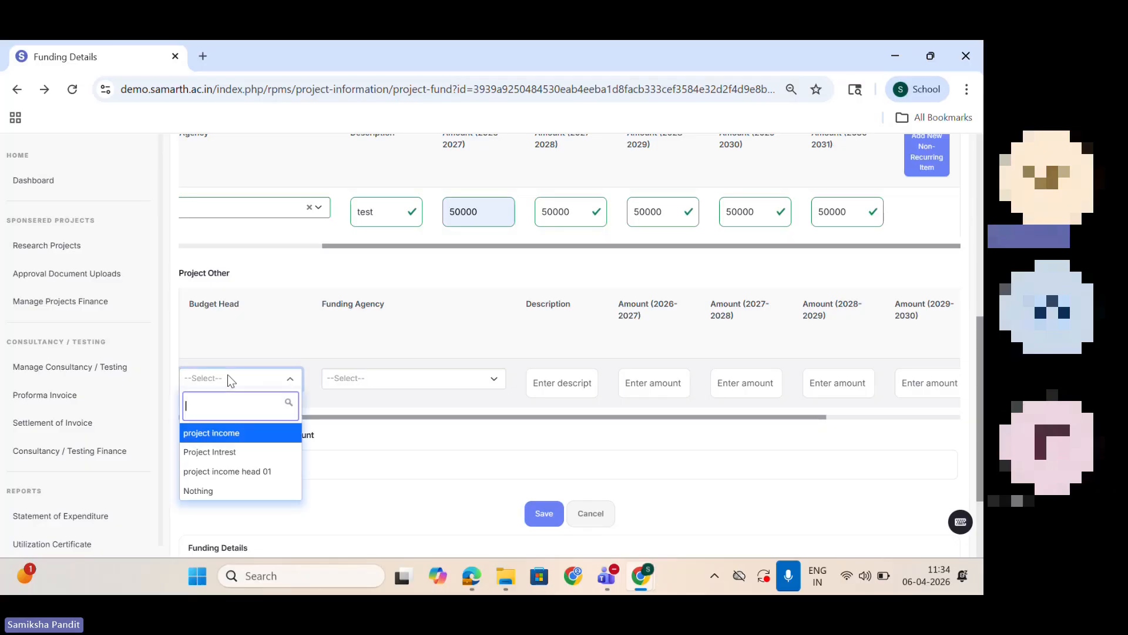
left_click(238, 435)
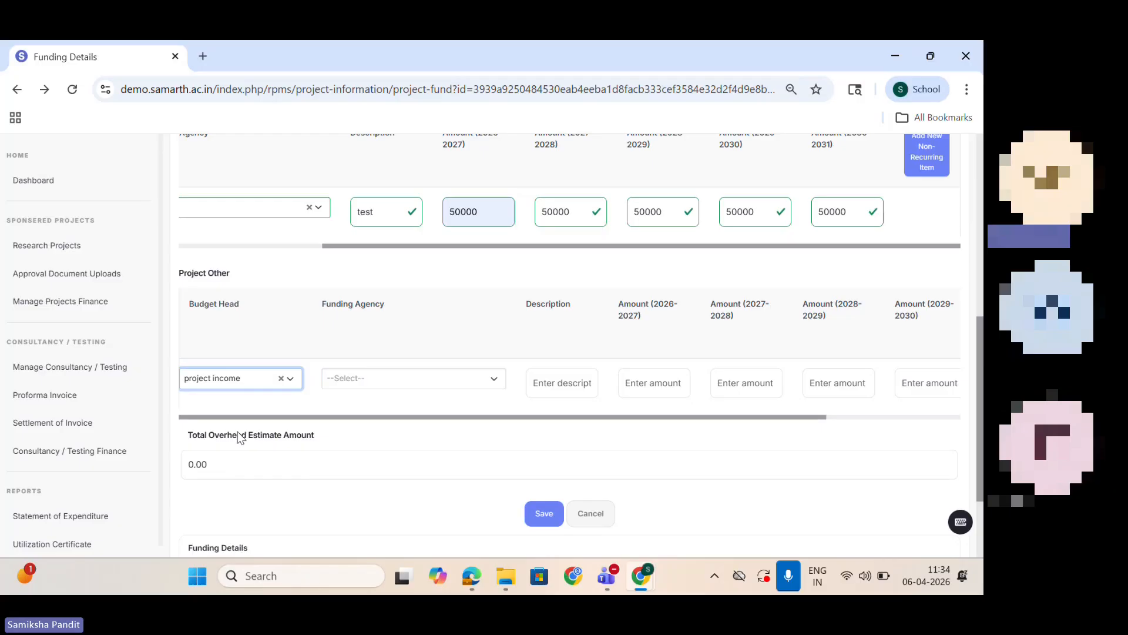
left_click(436, 379)
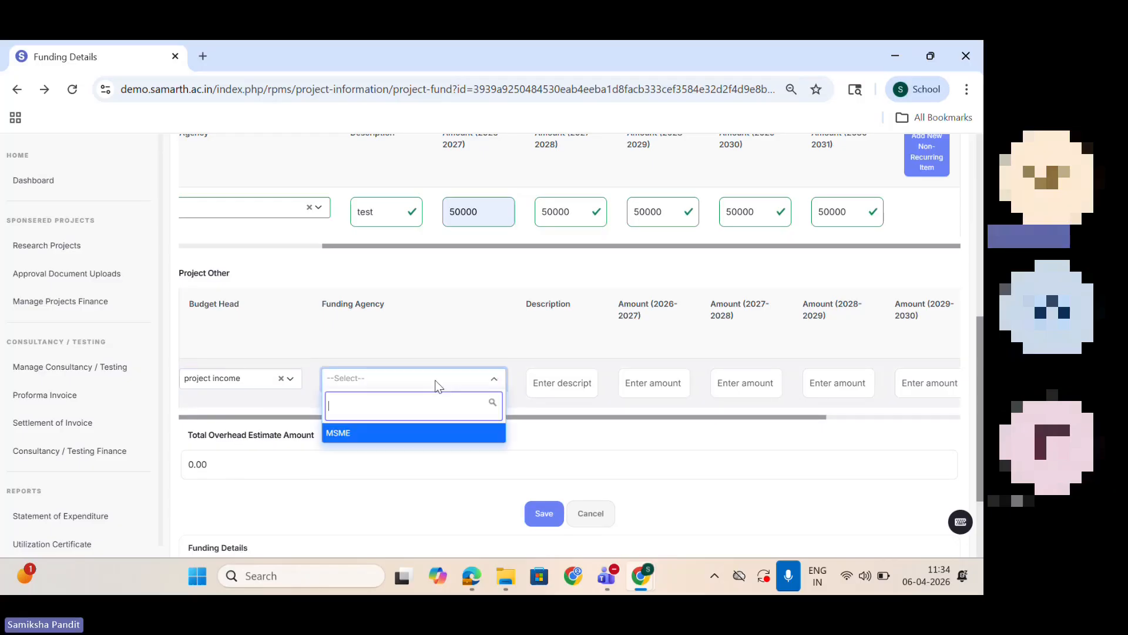
left_click(434, 433)
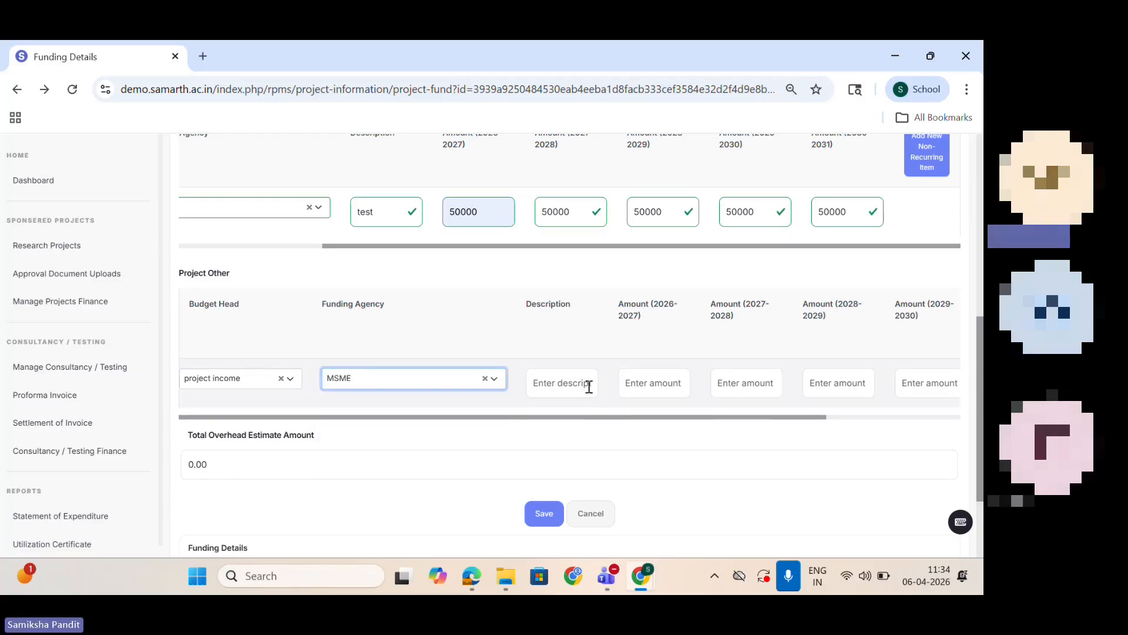
left_click(581, 385)
type("test")
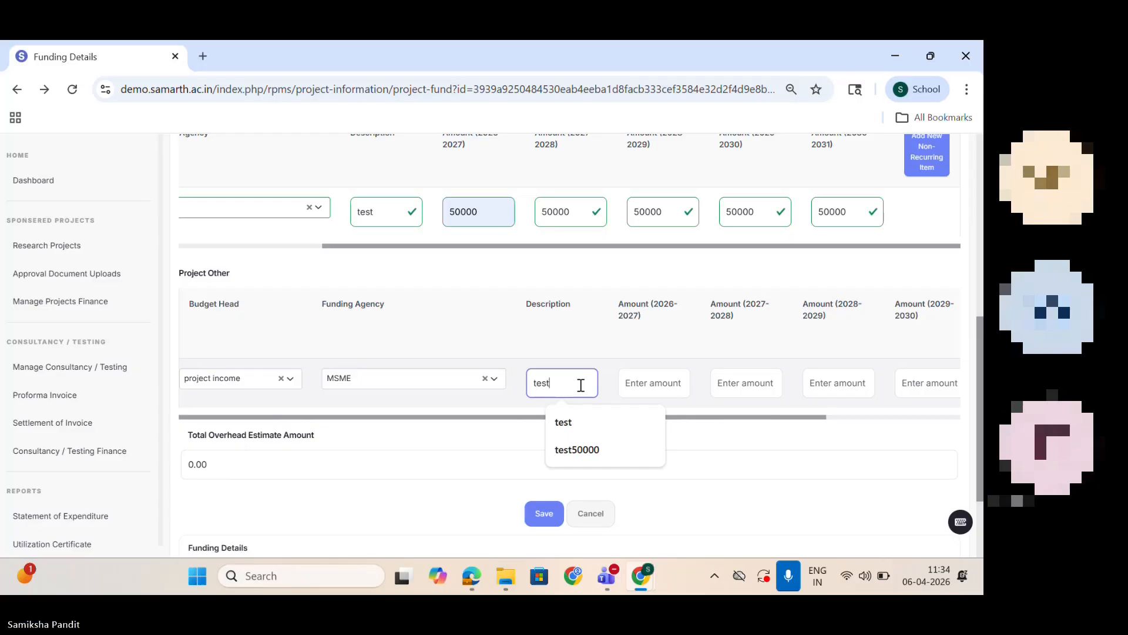
Step: Enter 50000 for each year from 2026-2027 to 2030-2031 in the project income row
left_click(650, 381)
type("50000")
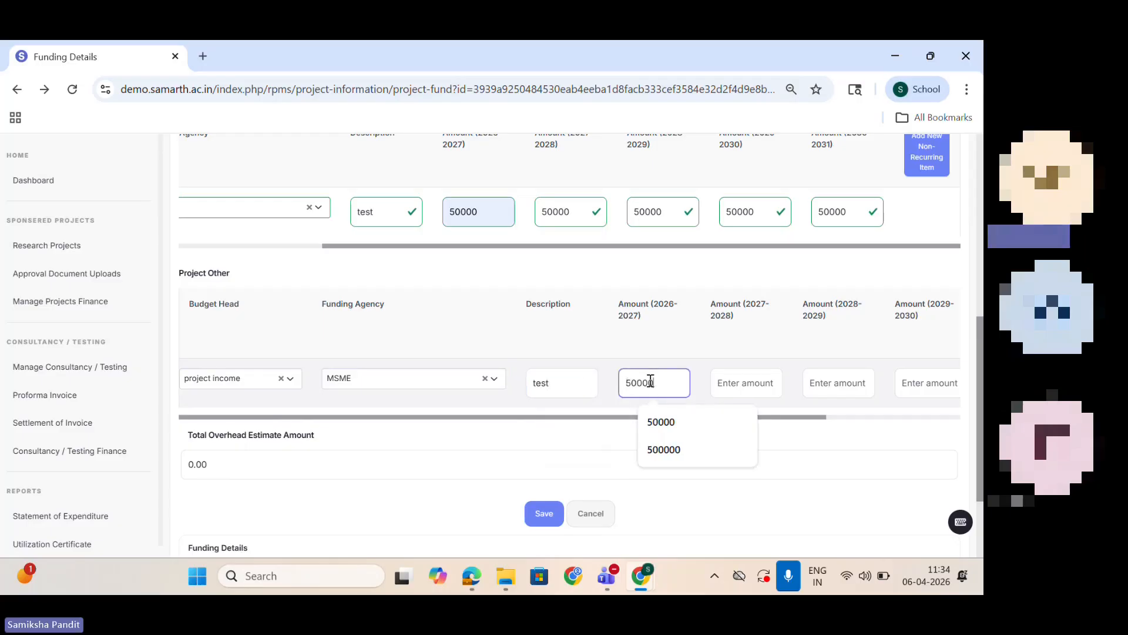
left_click(748, 382)
type("50000")
left_click(849, 385)
type("50000")
left_click(937, 385)
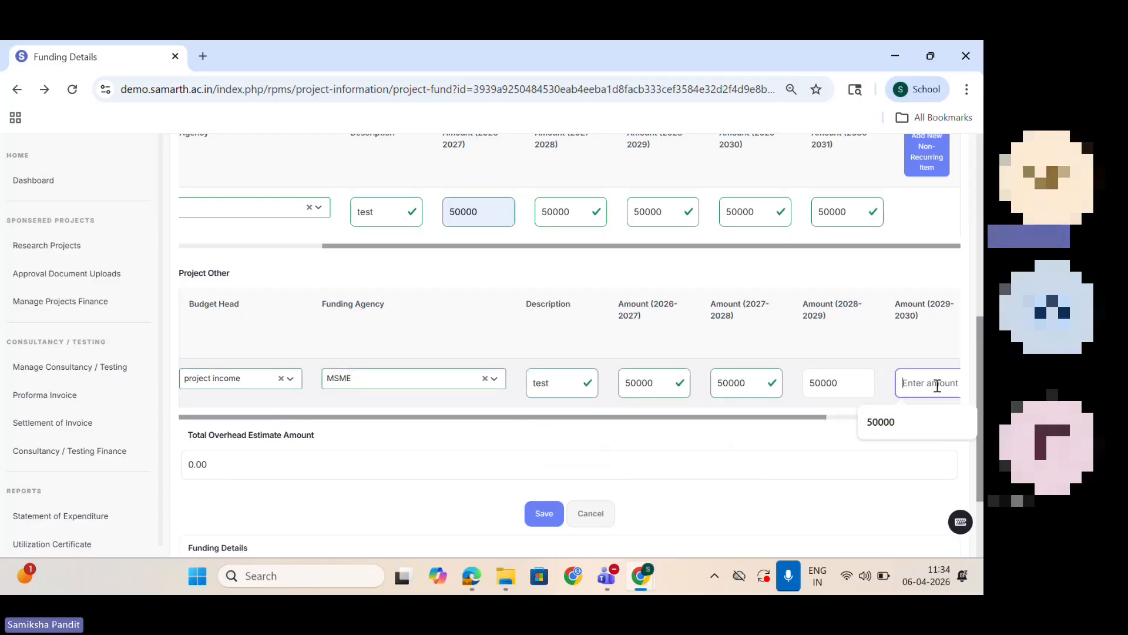
left_click(884, 421)
left_click_drag(813, 418, 971, 405)
left_click(842, 378)
type("50000")
Step: Set the total overhead estimate amount to 5000 and save the funding details
scroll(978, 395, "down", 1)
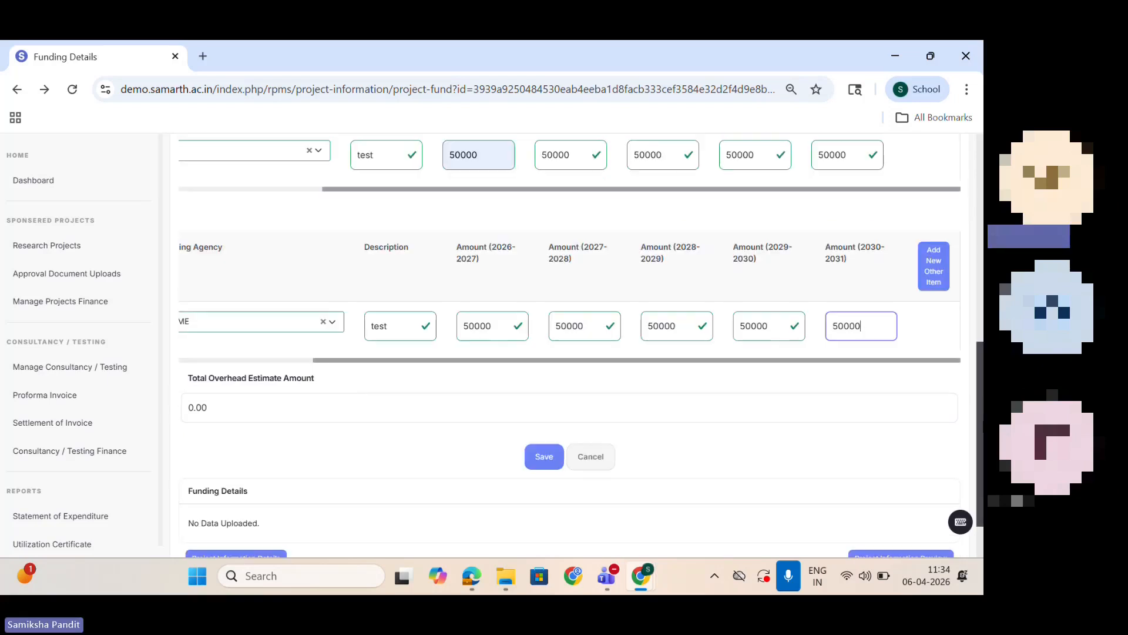
left_click(232, 402)
key("BackSpace")
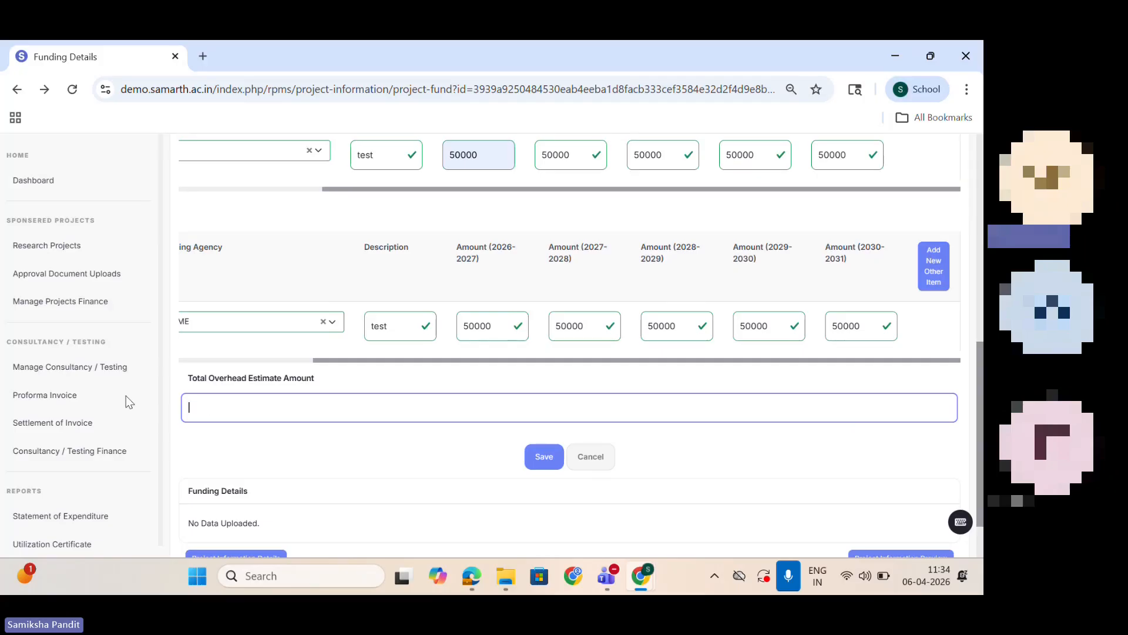
type("5000")
left_click(544, 457)
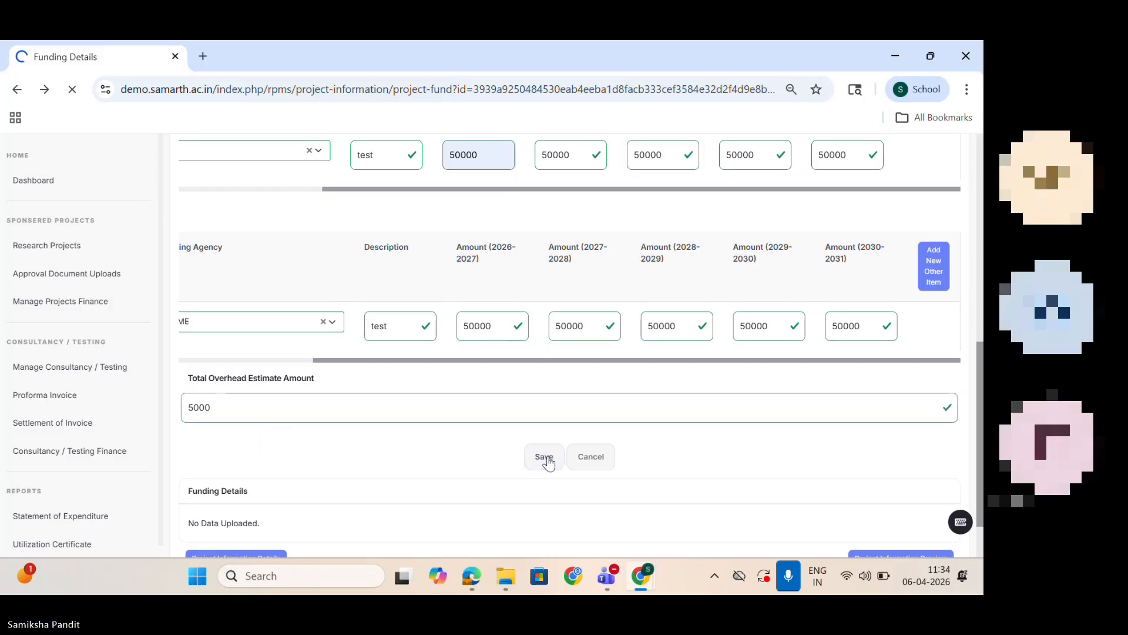
Step: Review the saved funding breakup and look through the project information preview, down to the uploads section
left_click_drag(980, 217, 948, 439)
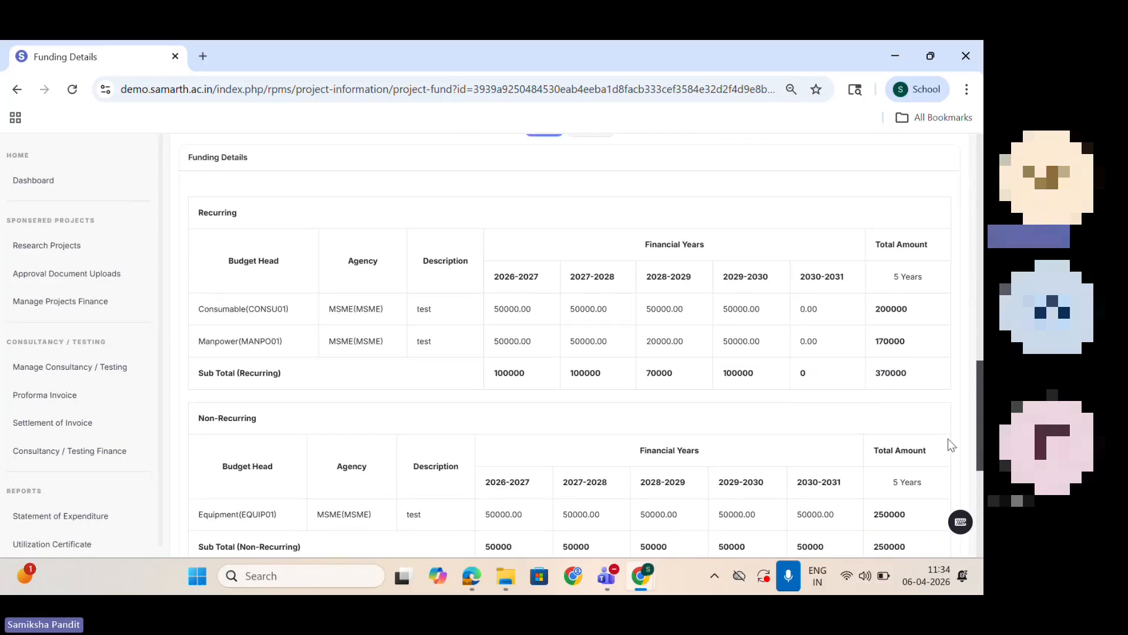
scroll(947, 439, "down", 6)
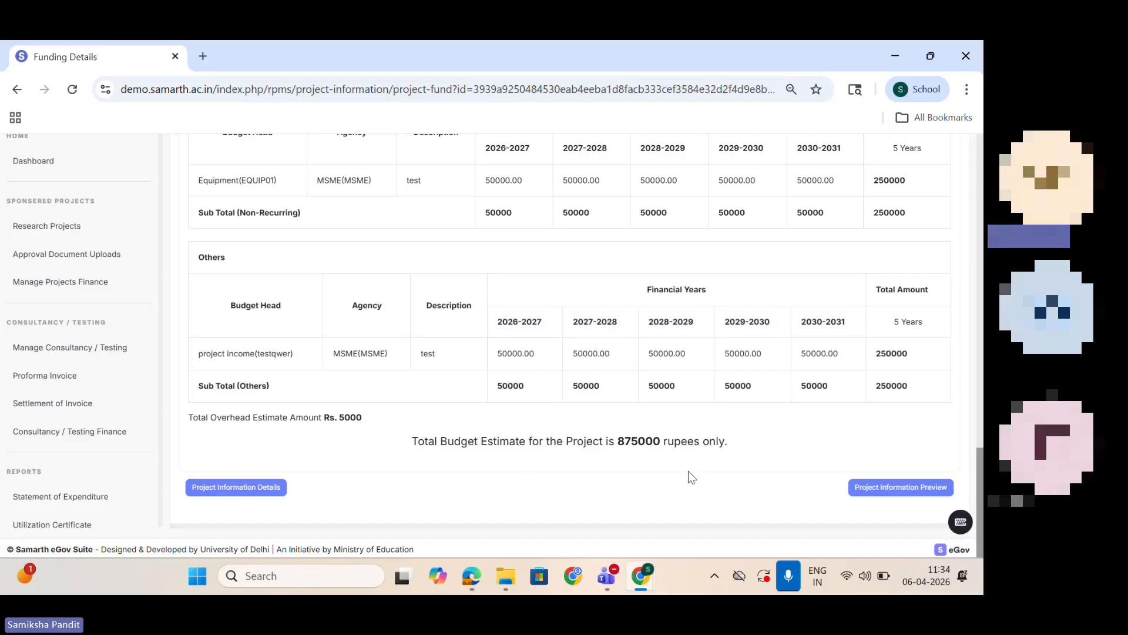
left_click(894, 489)
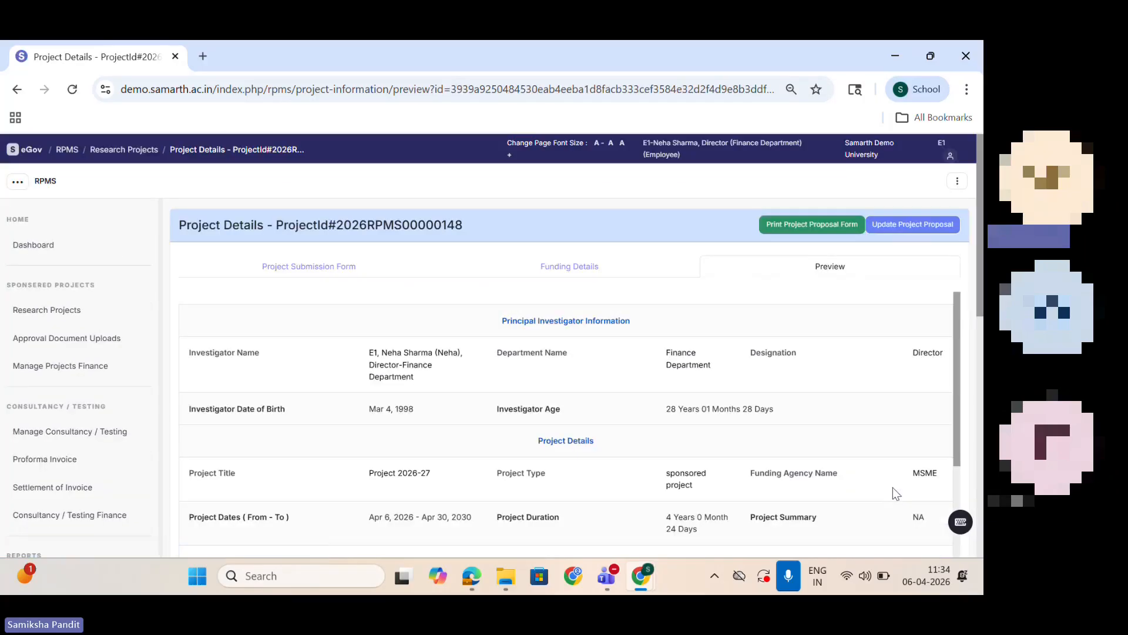
scroll(566, 346, "down", 4)
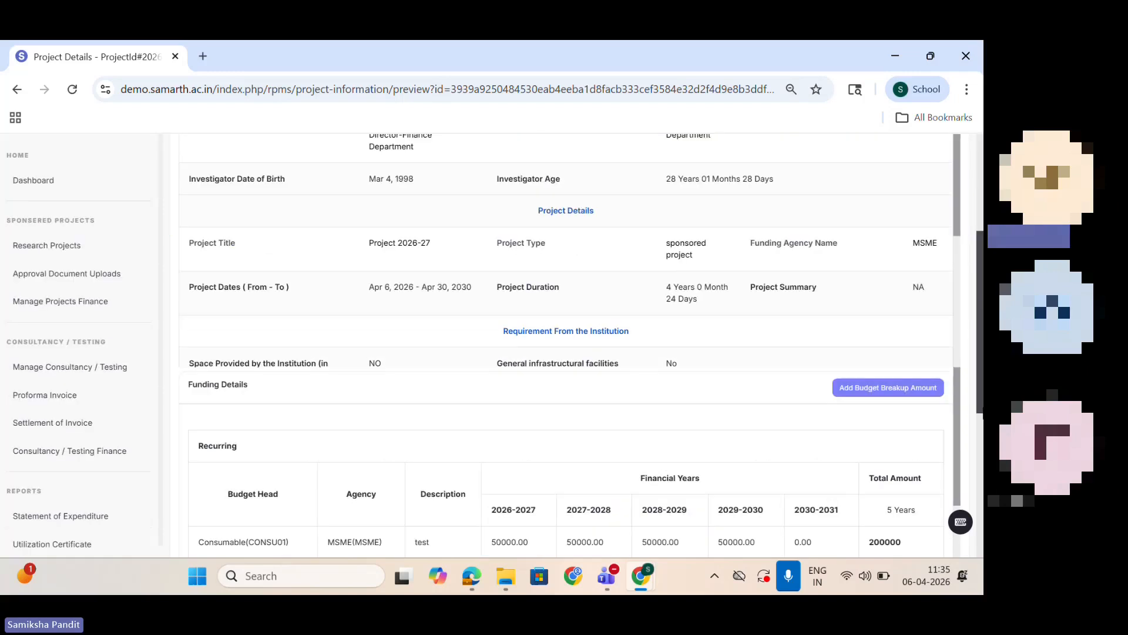
scroll(964, 382, "up", 2)
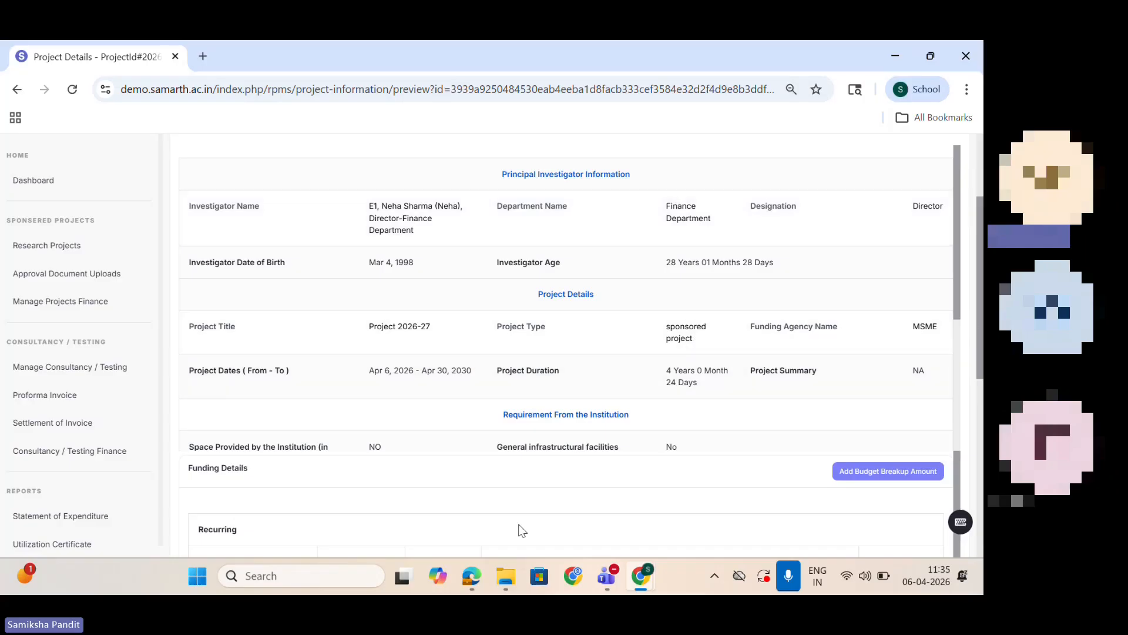
left_click_drag(960, 316, 976, 446)
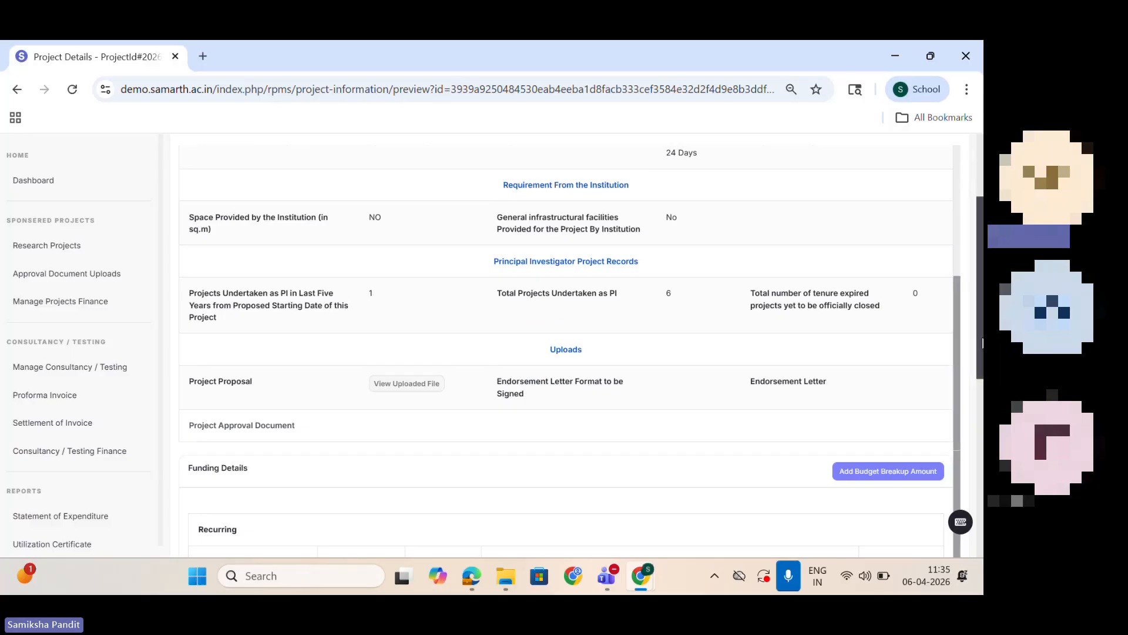
Step: Accept the declaration terms at the end of the project preview and submit the project for approval
left_click_drag(981, 338, 956, 478)
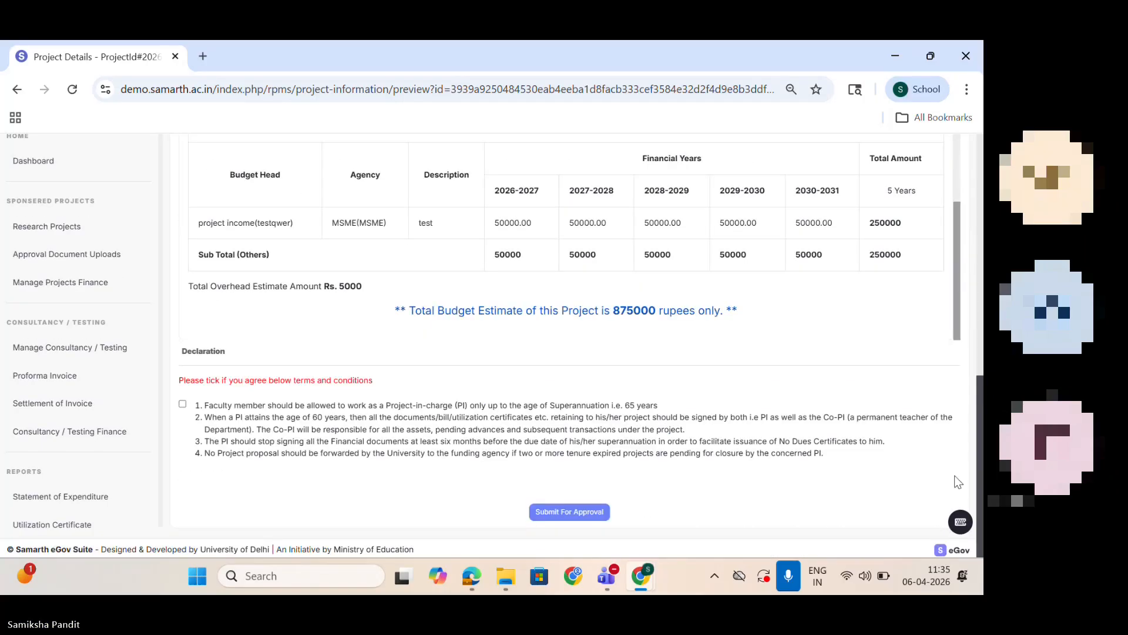
left_click(573, 516)
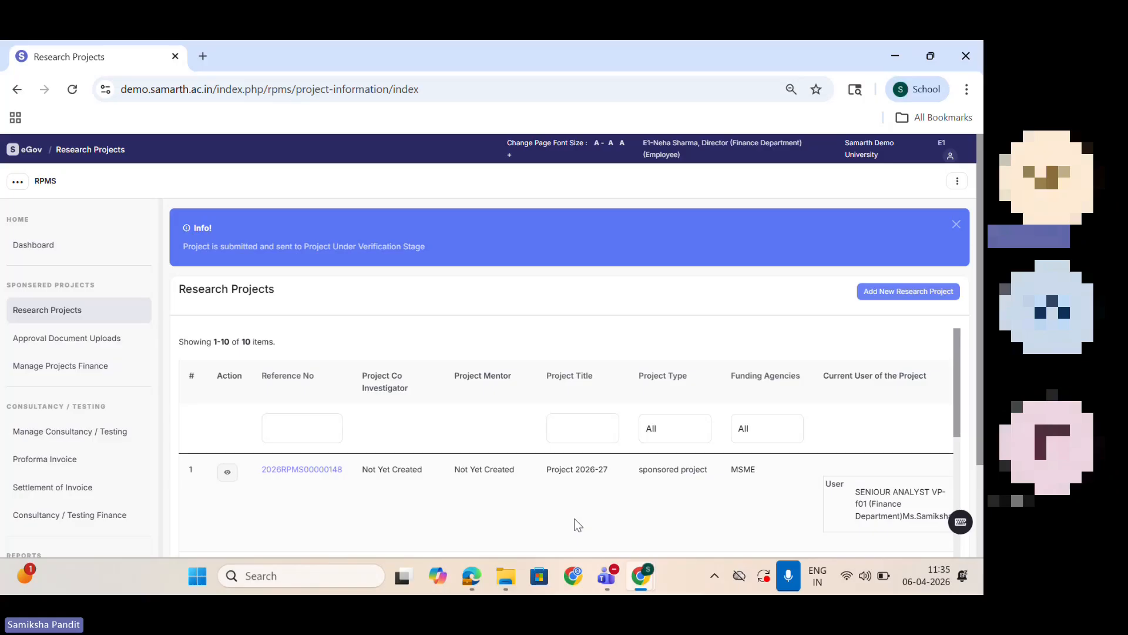
Step: In the verifier's incognito window, open Project 2026-27 for verification from the sponsored action pending projects and look through its details
mouse_move(647, 577)
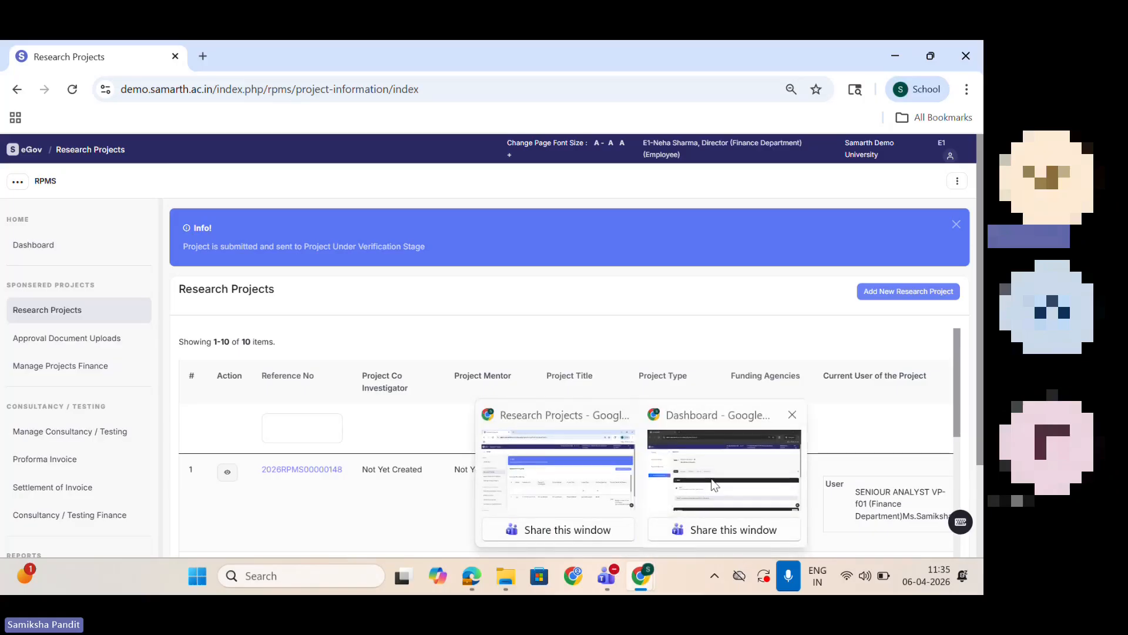
left_click(714, 485)
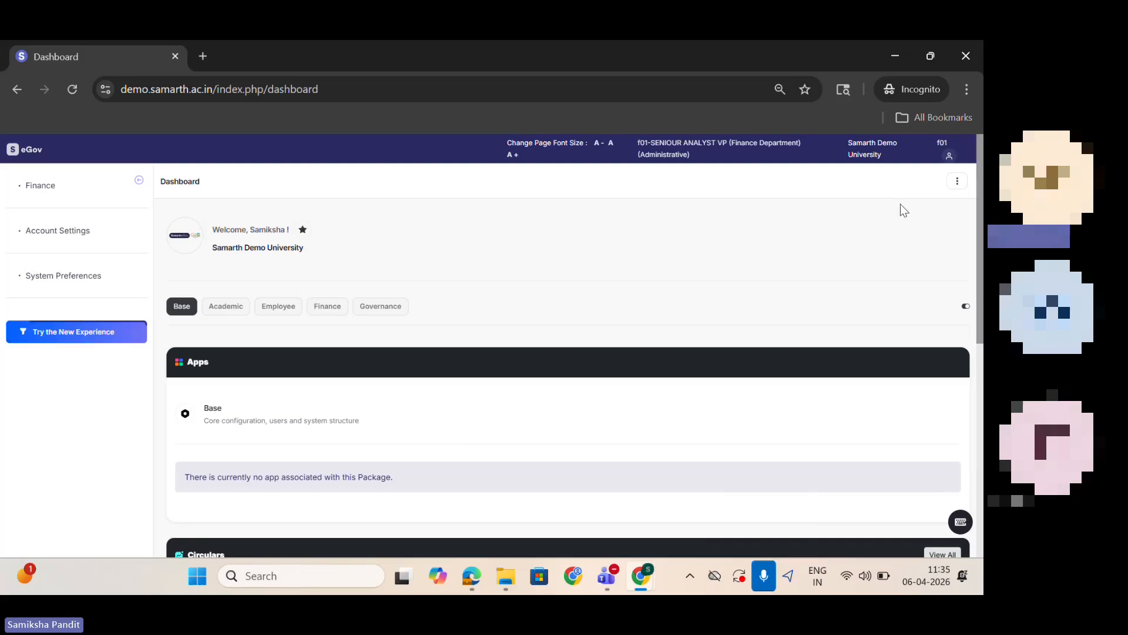
left_click(36, 188)
left_click(195, 246)
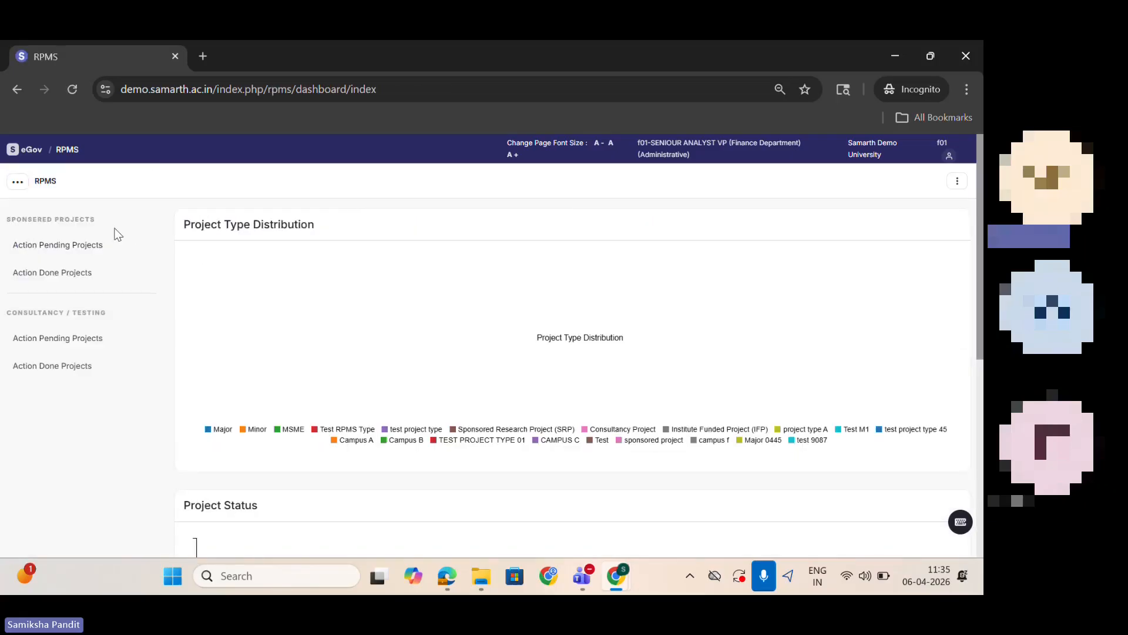
left_click(47, 249)
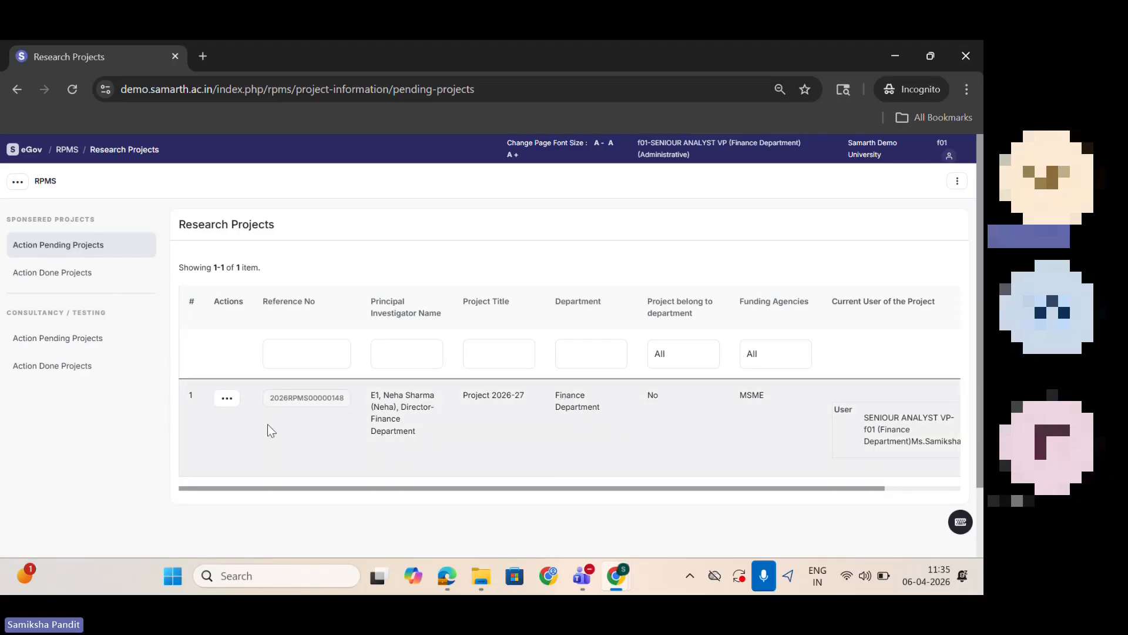
left_click(227, 399)
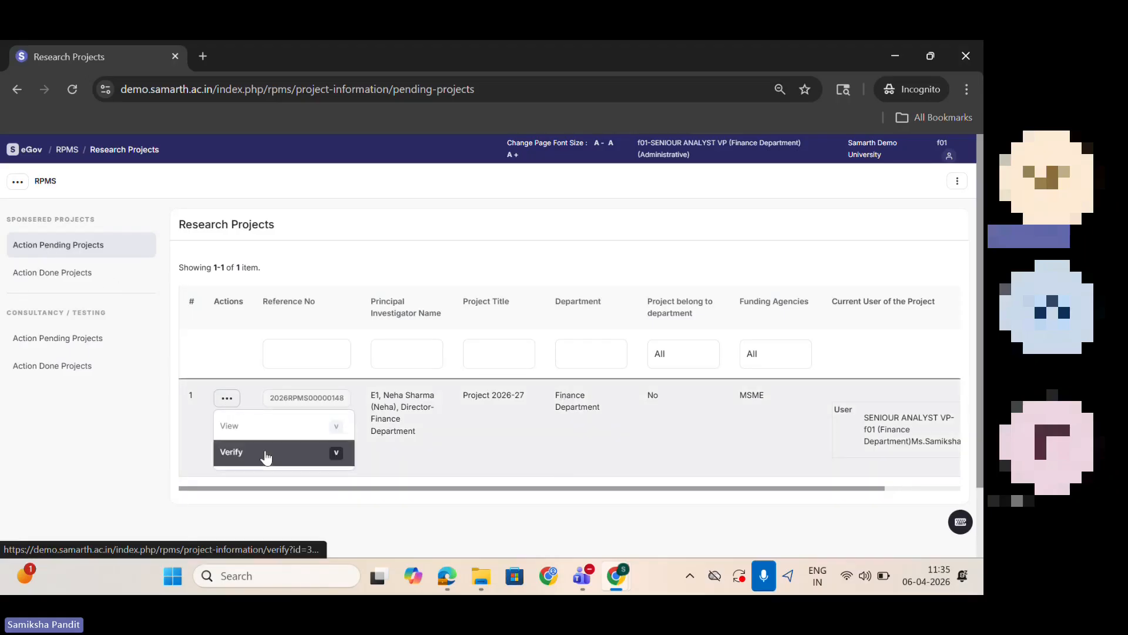
left_click(265, 452)
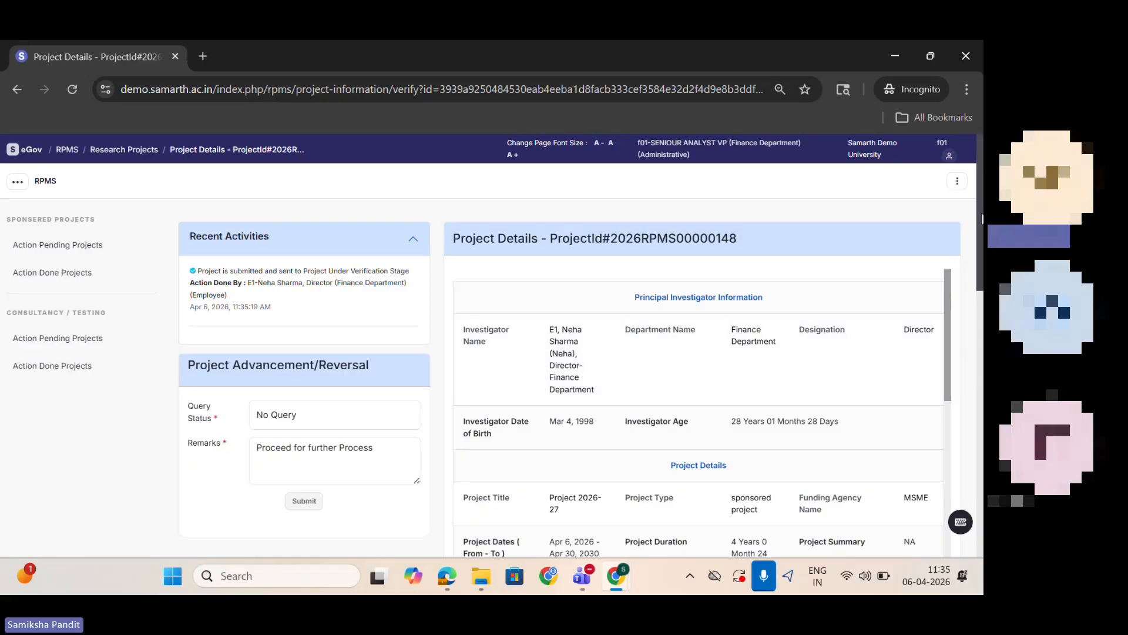
scroll(976, 210, "down", 10)
left_click_drag(981, 377, 947, 211)
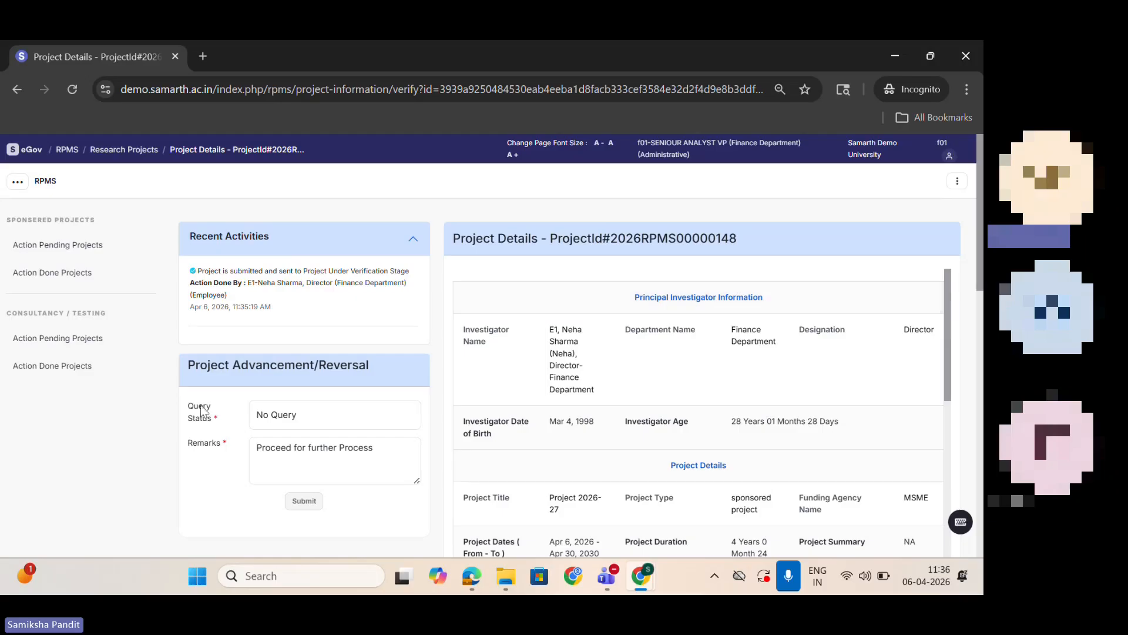
Step: Set the query status to Query Raised with the remark "test" and return the project to the project investigator
left_click(321, 420)
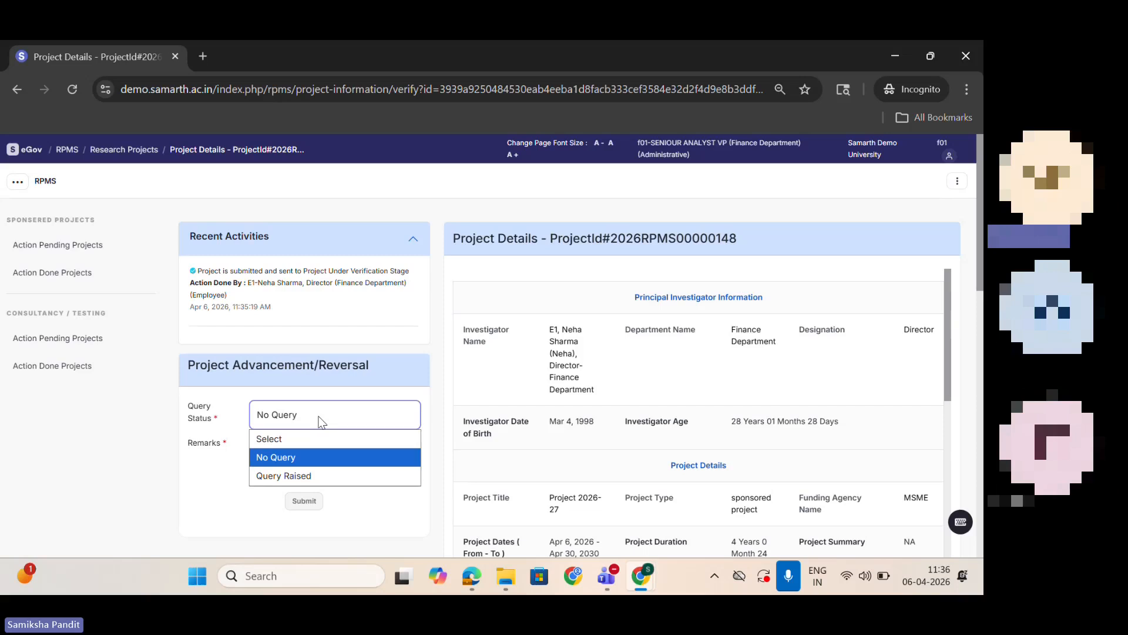
left_click(295, 448)
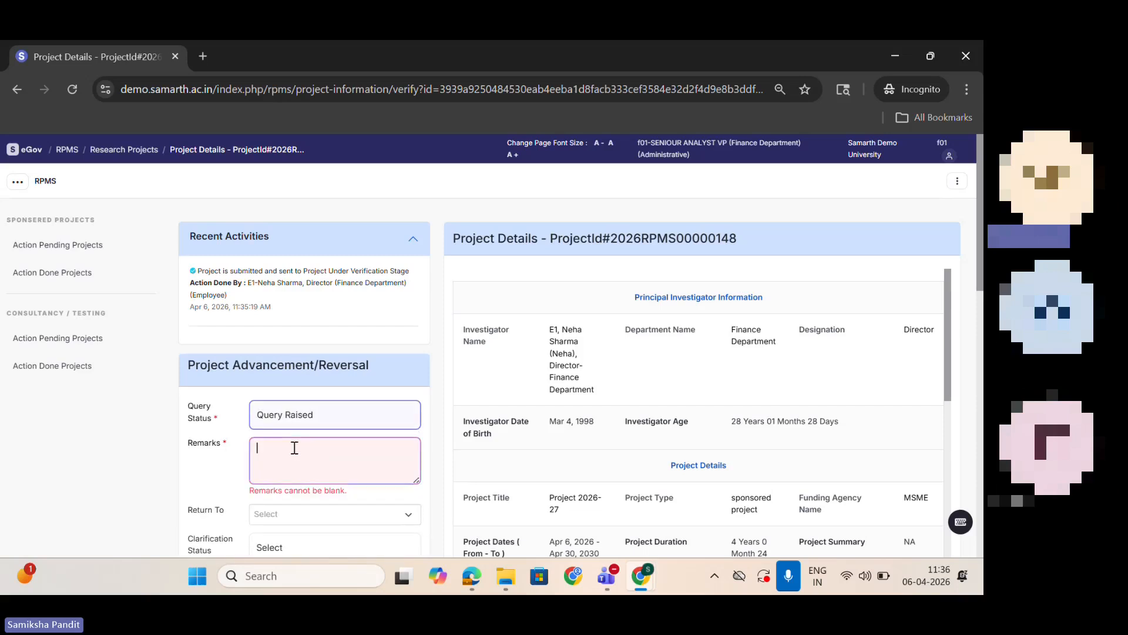
type("test")
left_click(322, 513)
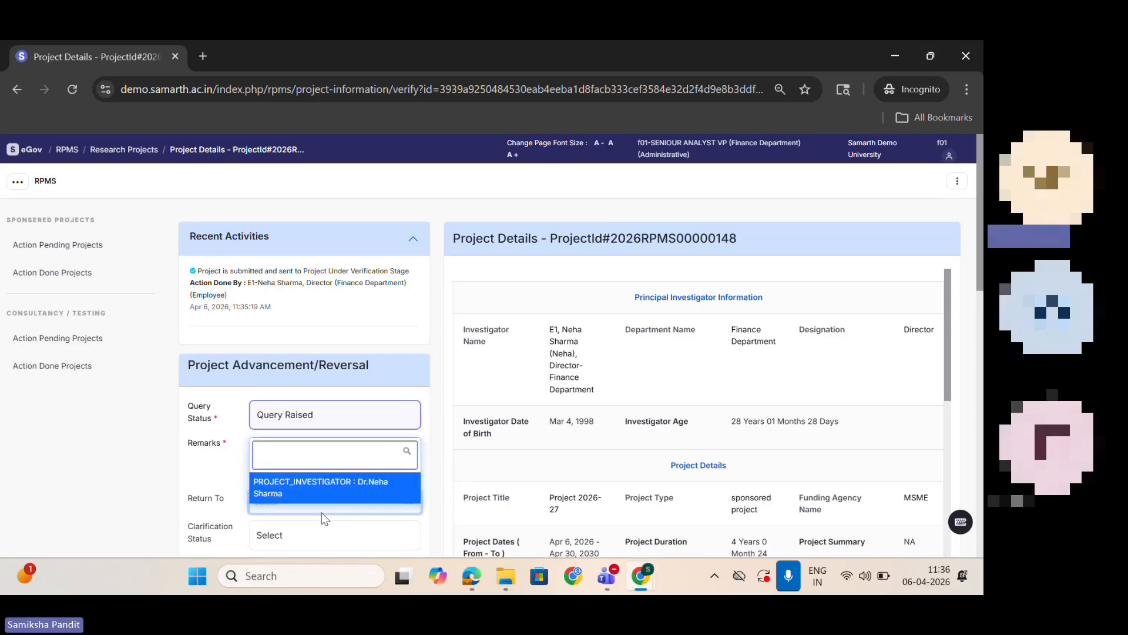
left_click(318, 488)
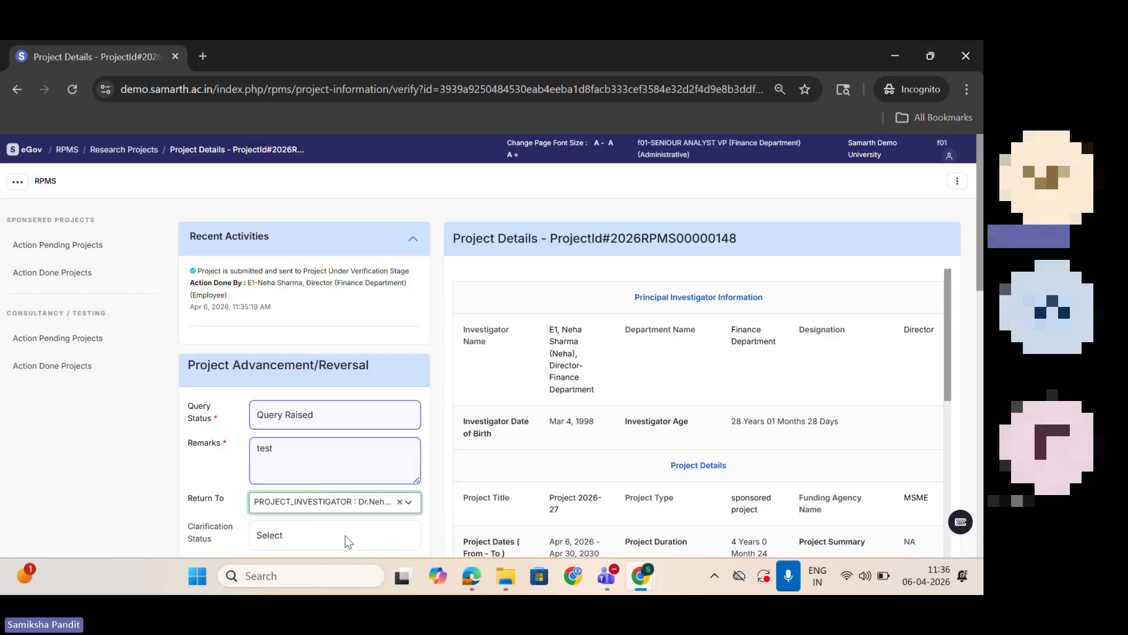
Step: Try the clarification status SEEK CLARIFICATION and switch it to SEEK CLARIFICATION WITH UPLOAD
scroll(400, 440, "down", 2)
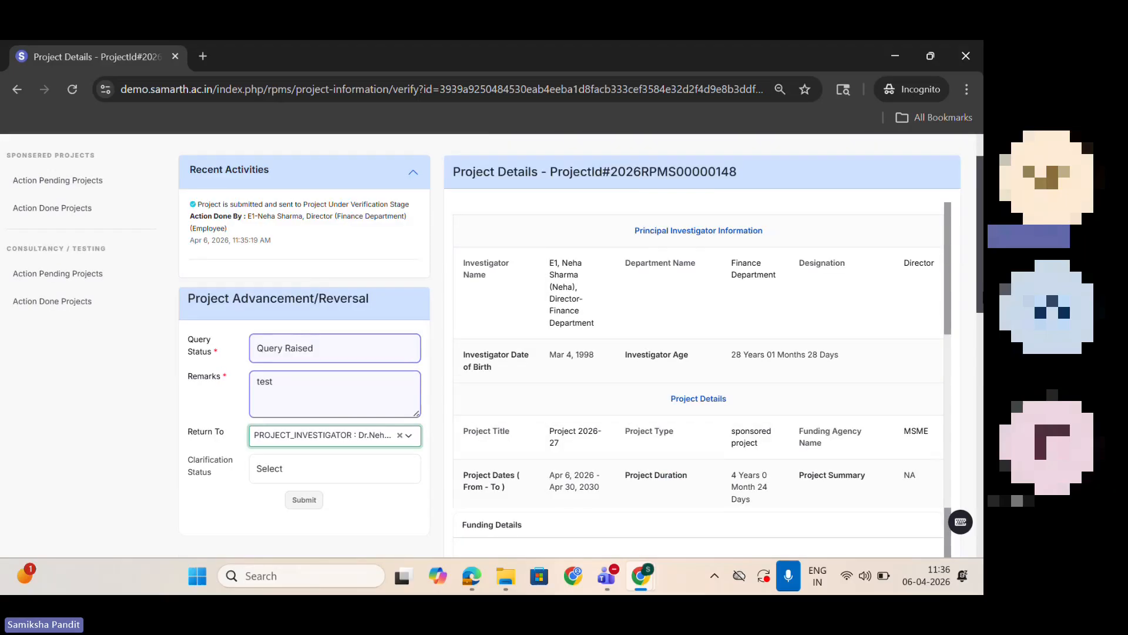
left_click(394, 427)
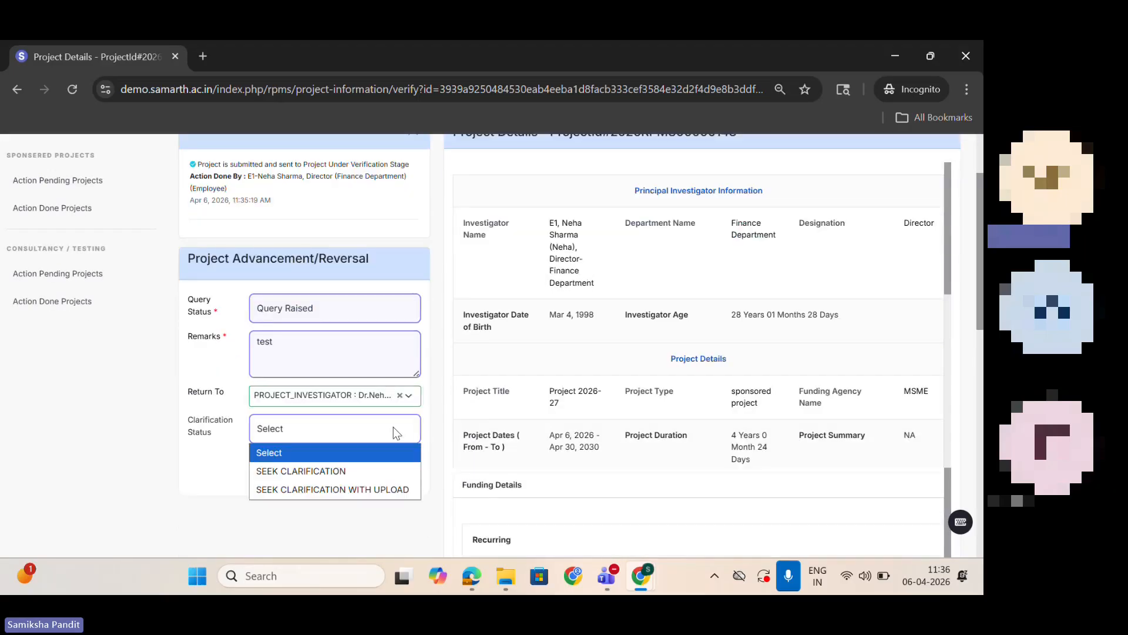
left_click(372, 471)
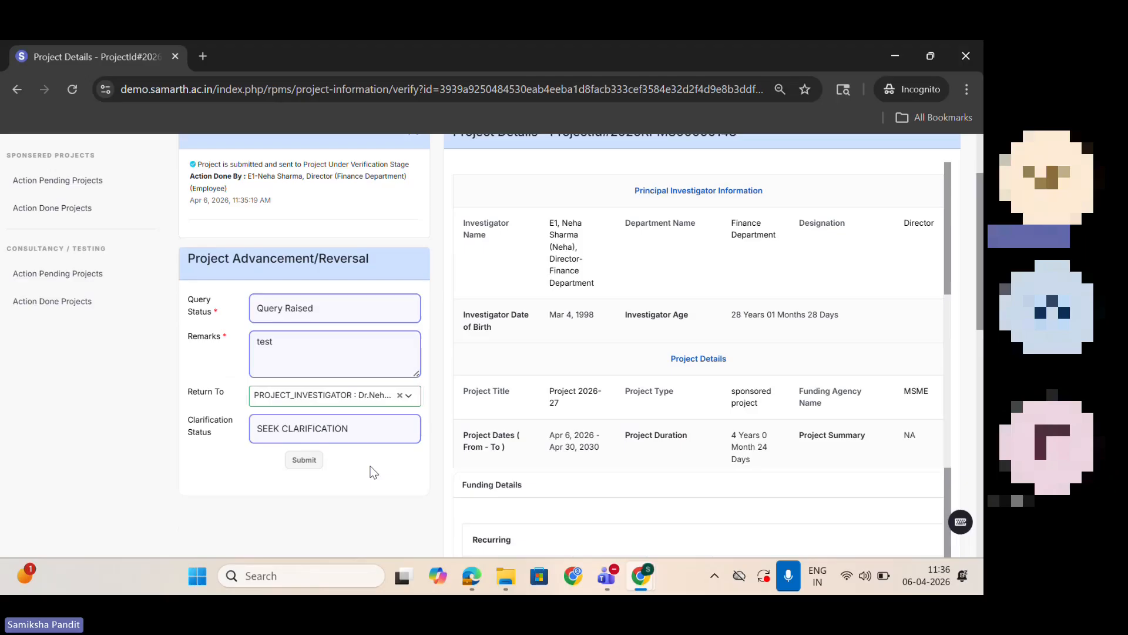
left_click(359, 427)
left_click(370, 489)
Step: Set the query status to No Query and submit the project verification
left_click(362, 309)
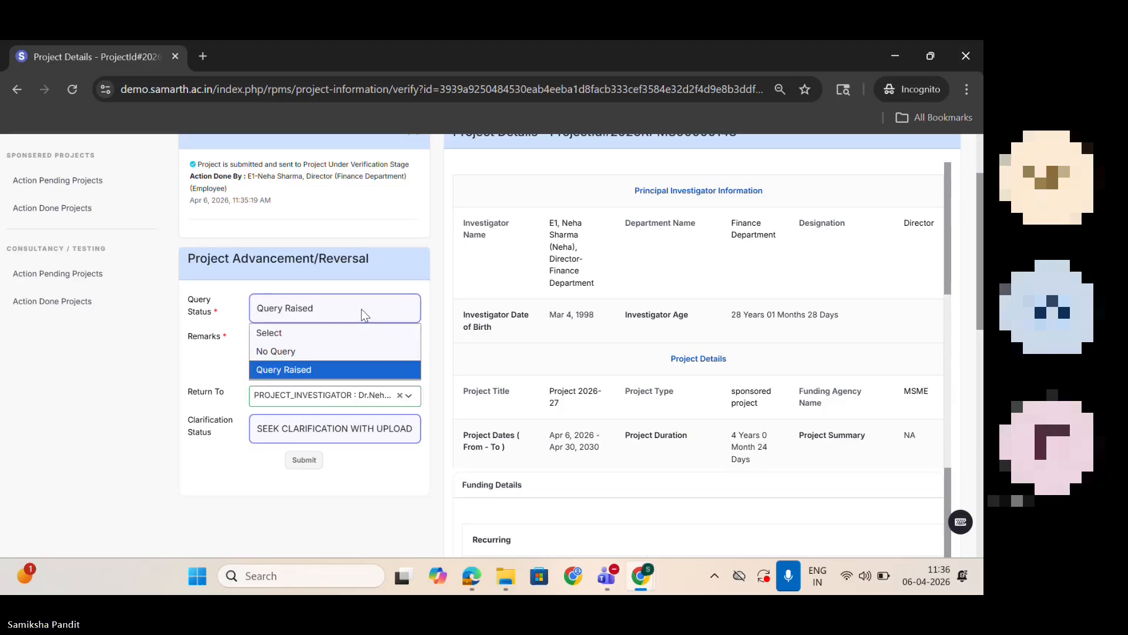
left_click(345, 361)
left_click(314, 399)
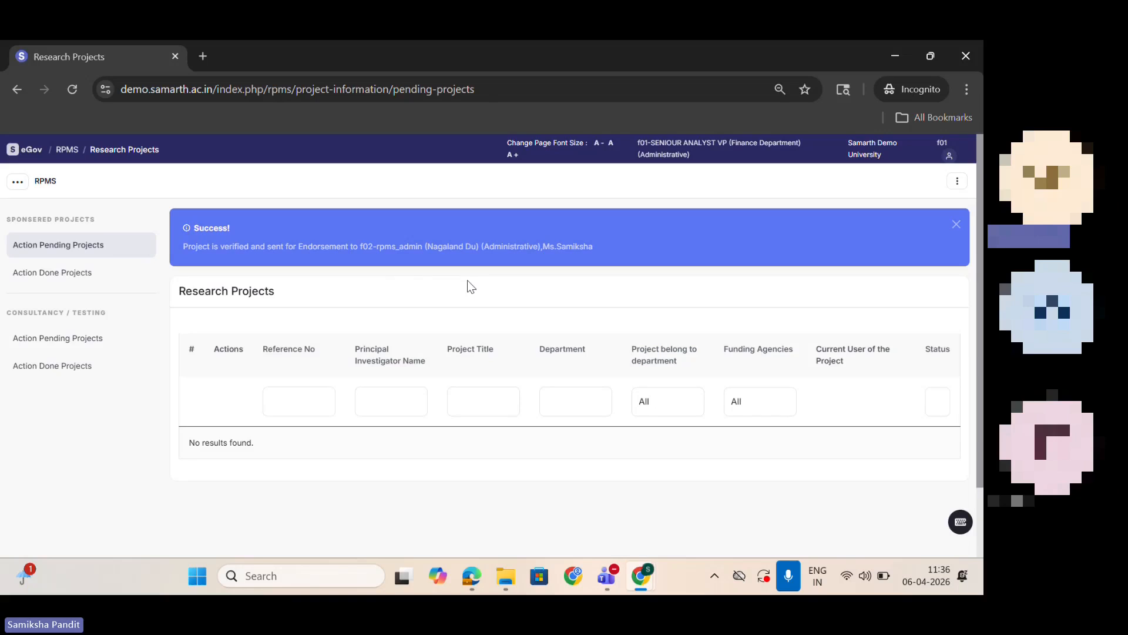
Step: Log out of the verifier account and sign in to the rpms_admin account with its username and saved password
left_click(949, 156)
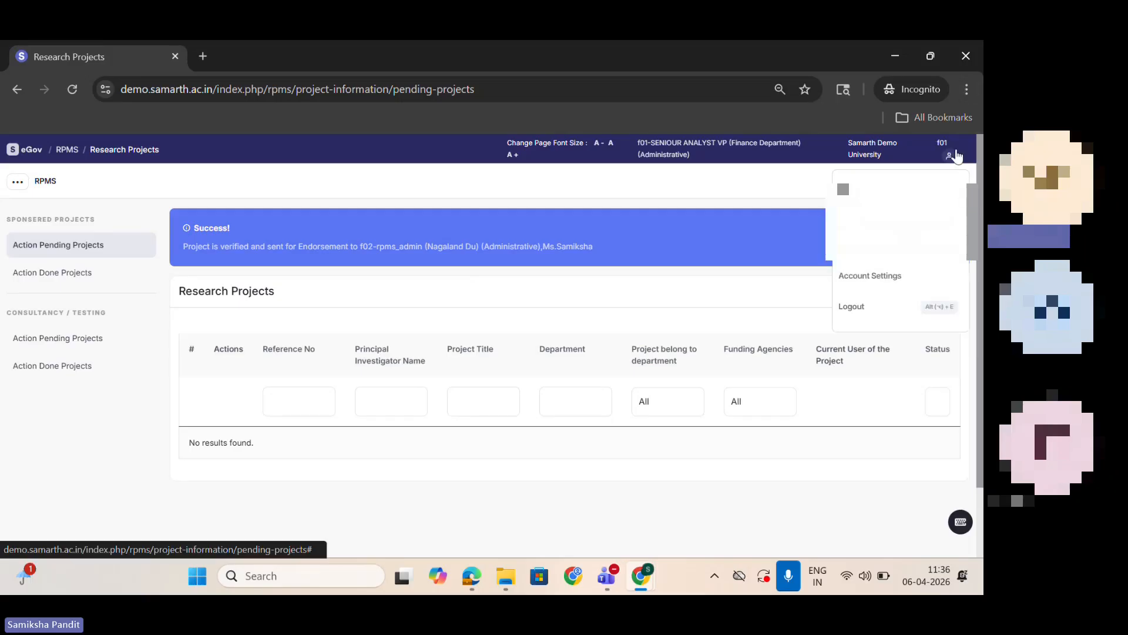
left_click(887, 314)
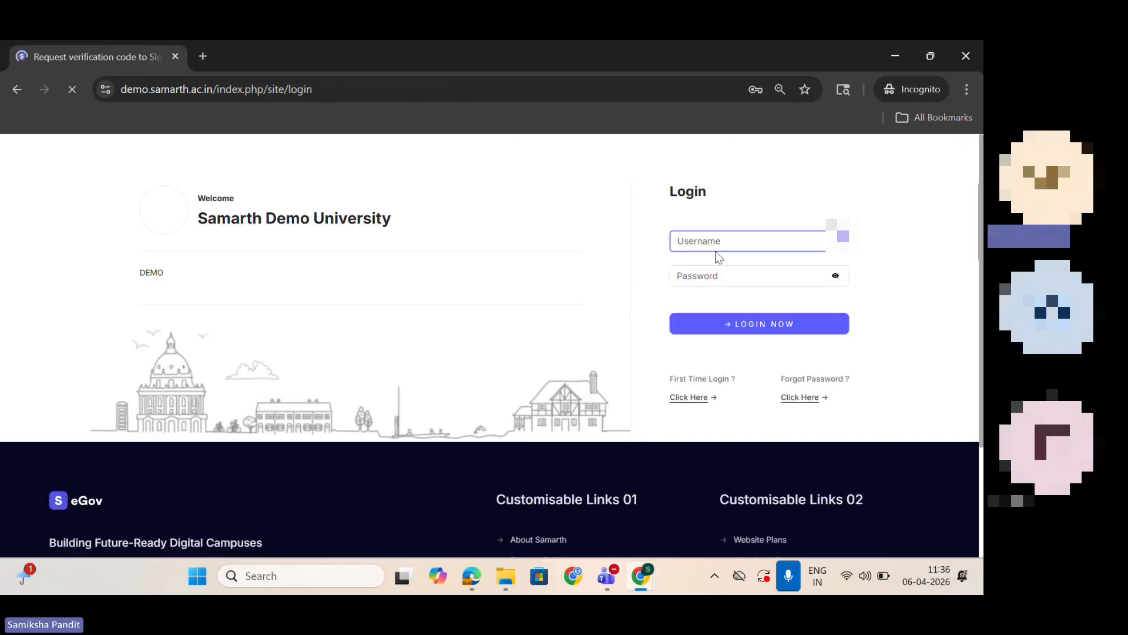
type("f02")
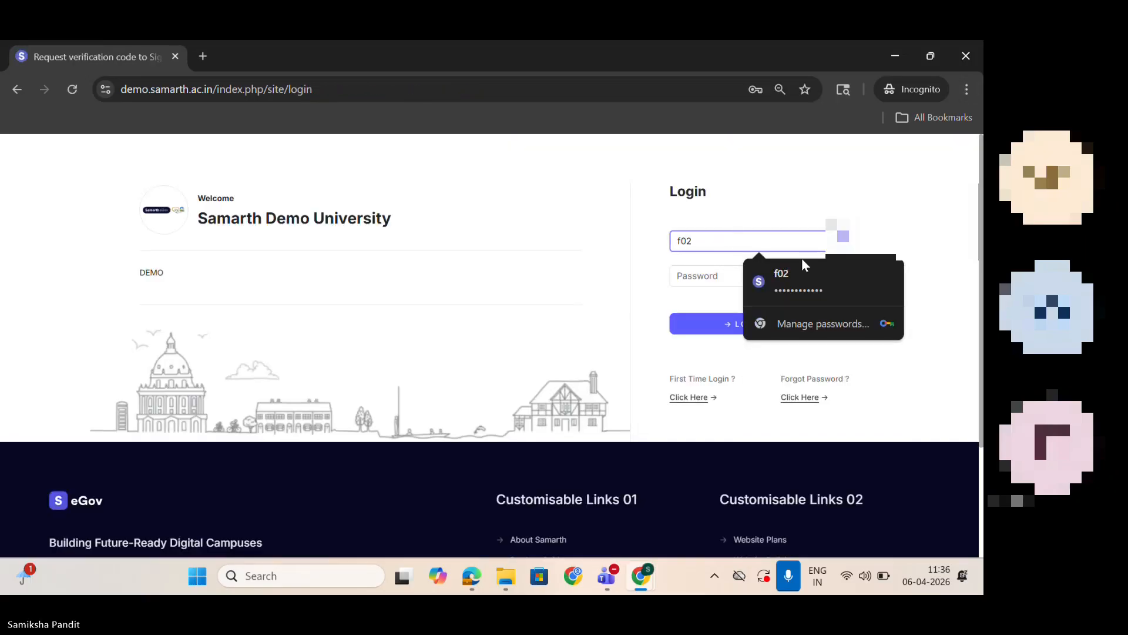
left_click(820, 268)
left_click(801, 324)
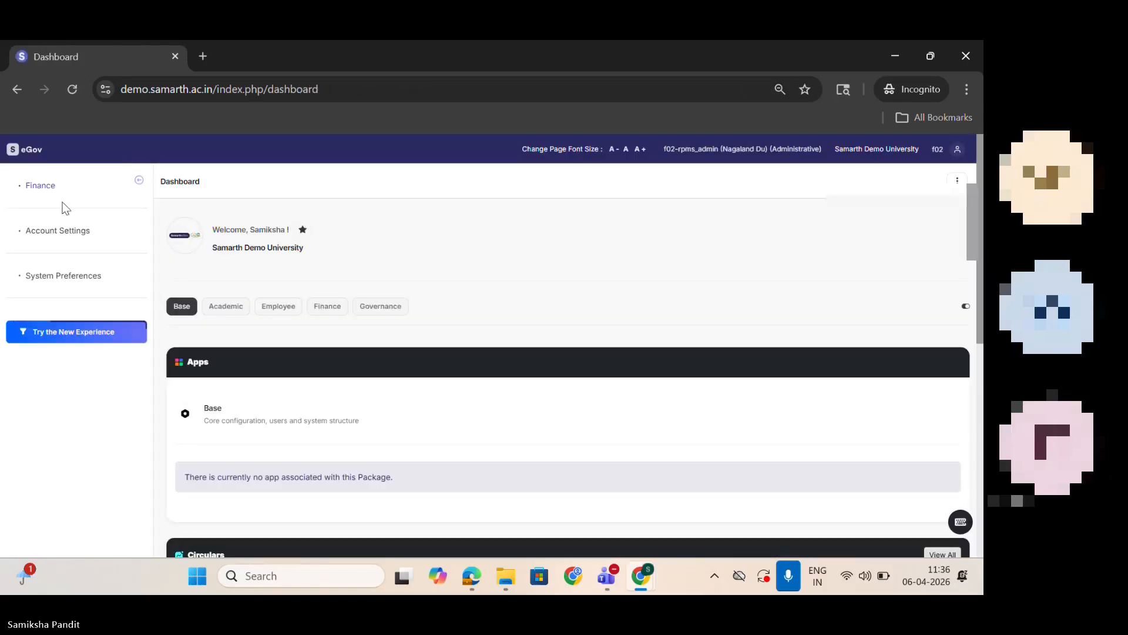
Step: Open Project 2026-27 for approval from the sponsored action pending projects in Research Project & Grants and look over its details
left_click(52, 184)
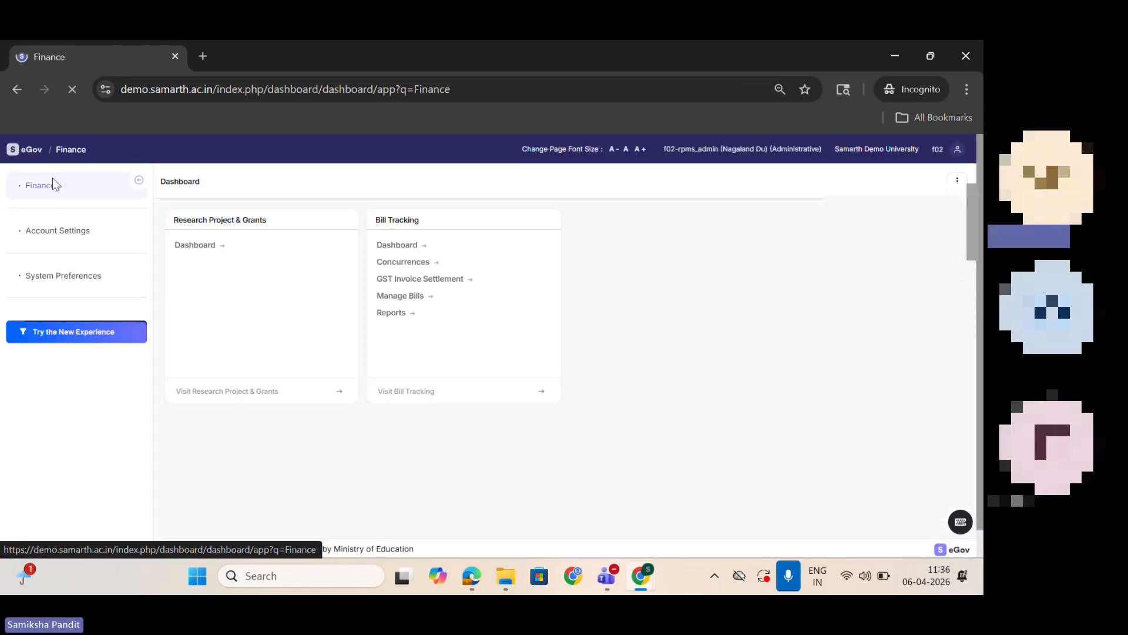
left_click(204, 243)
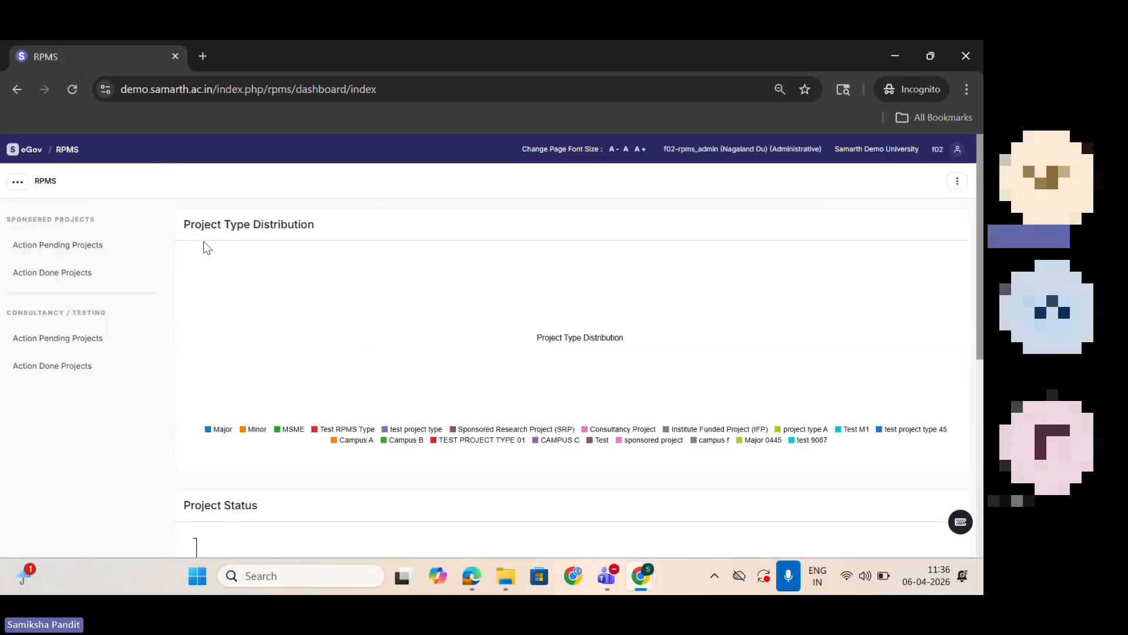
left_click(58, 245)
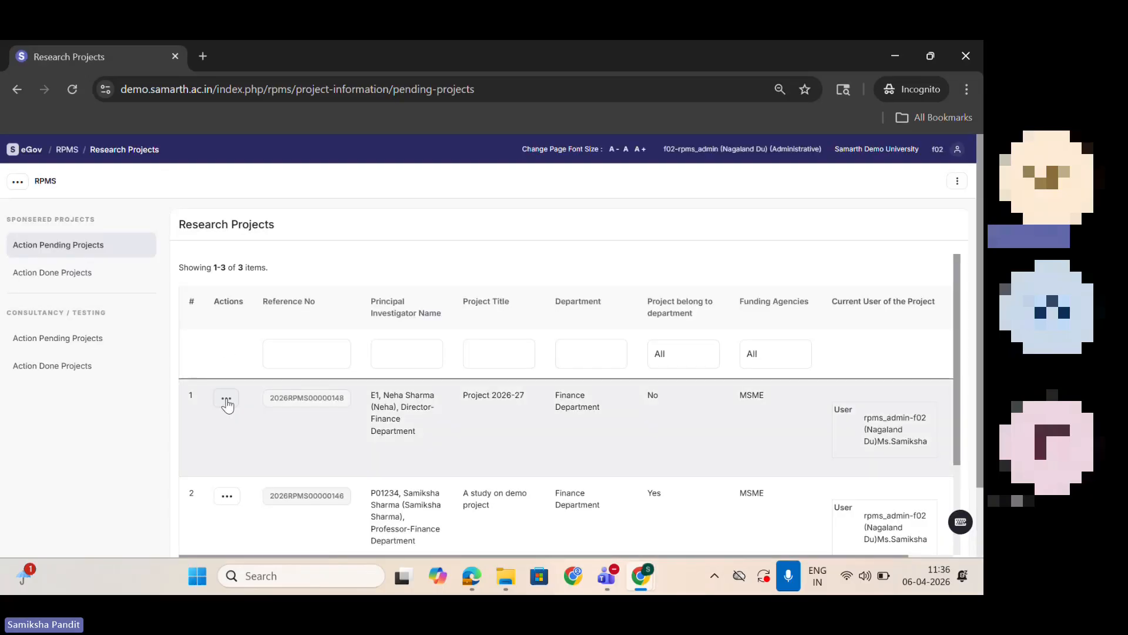
left_click(226, 401)
left_click(255, 451)
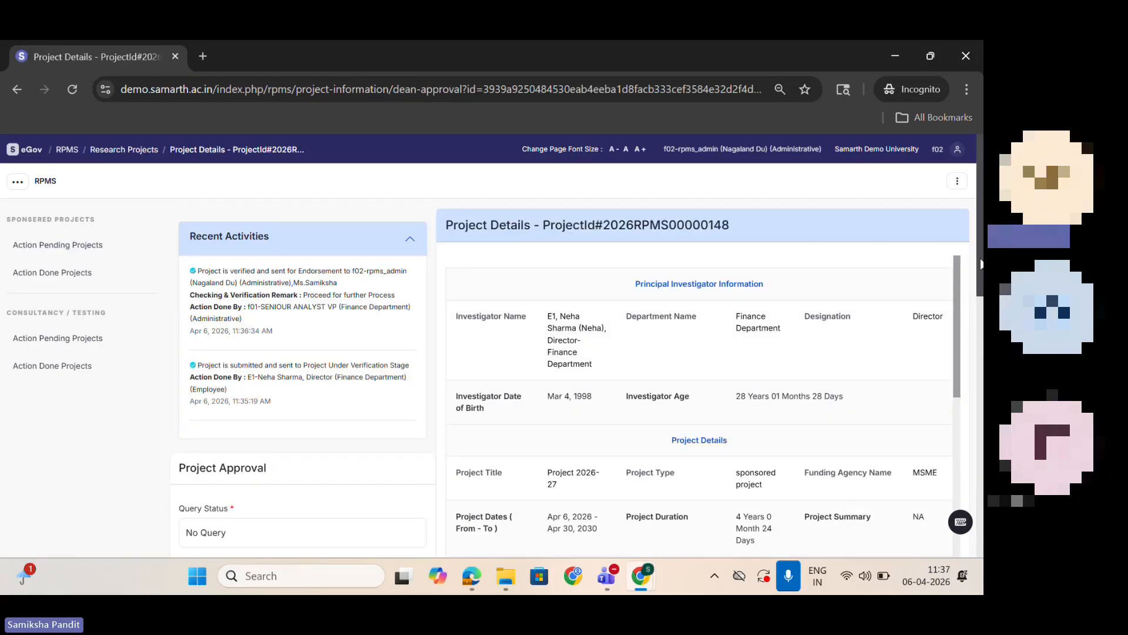
scroll(981, 263, "down", 7)
scroll(964, 298, "up", 7)
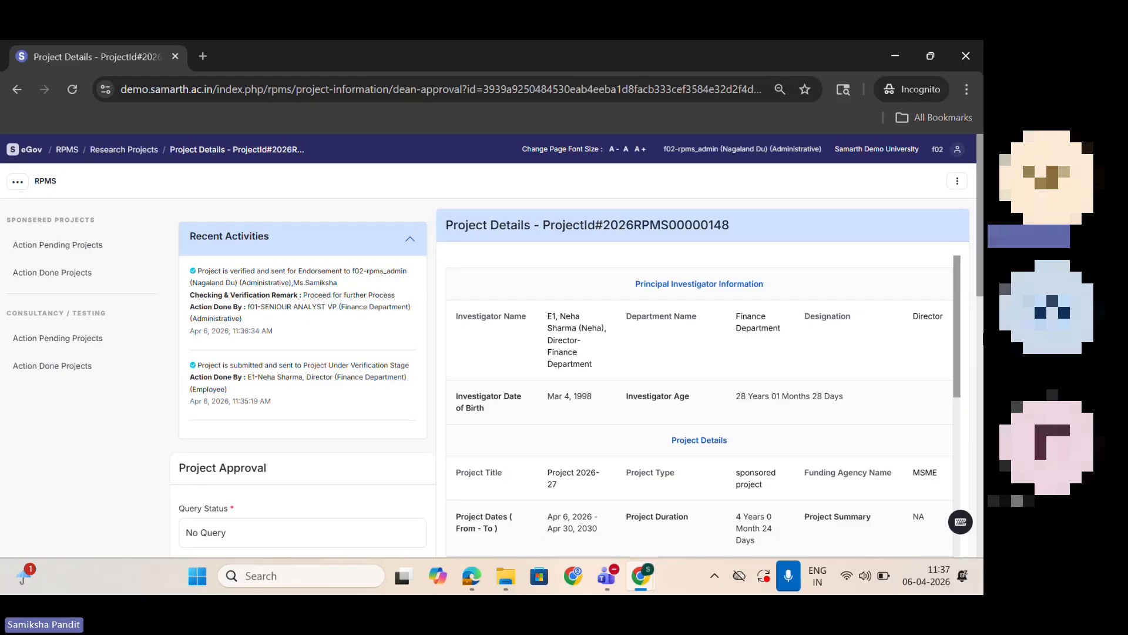
Step: Try the Query Raised status in the project approval form, view its Return To options, and restore No Query
scroll(244, 259, "down", 4)
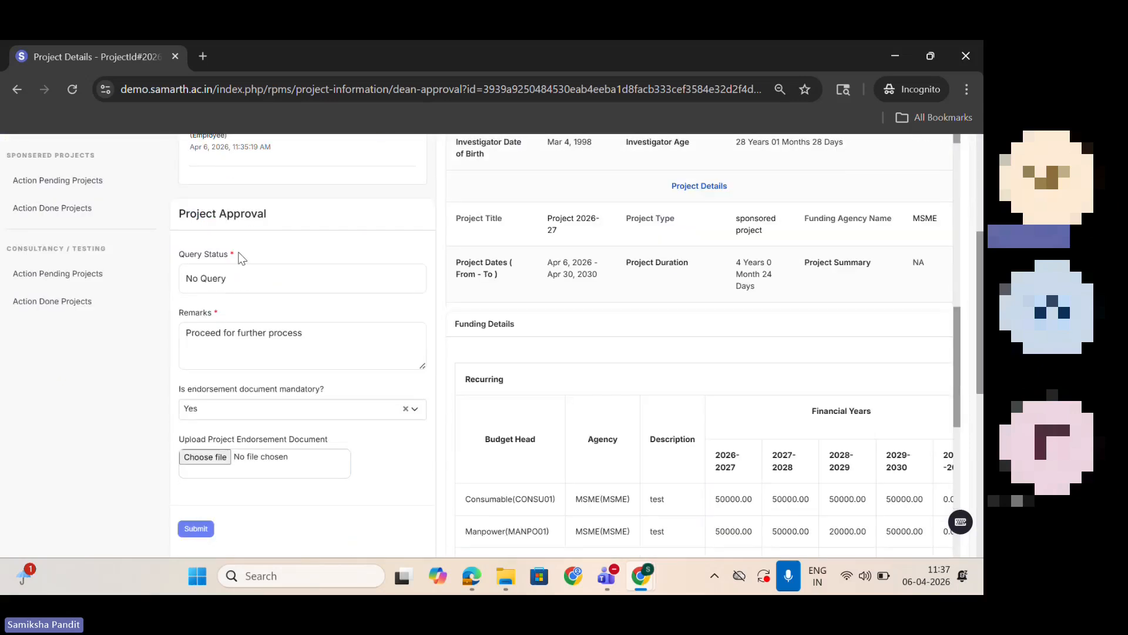
left_click(194, 280)
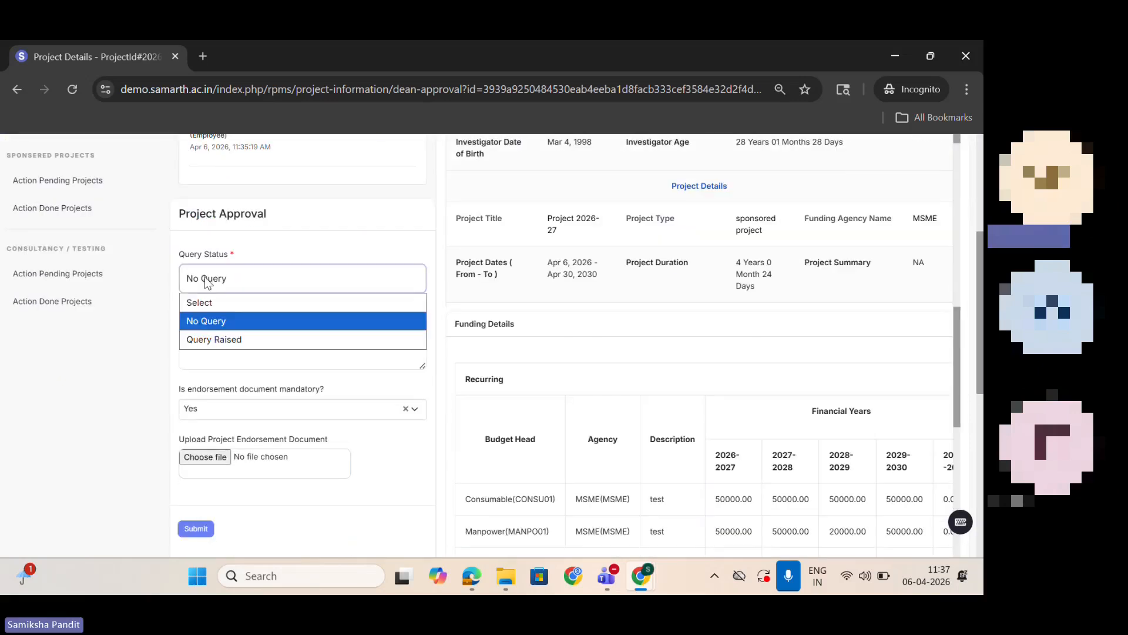
left_click(241, 340)
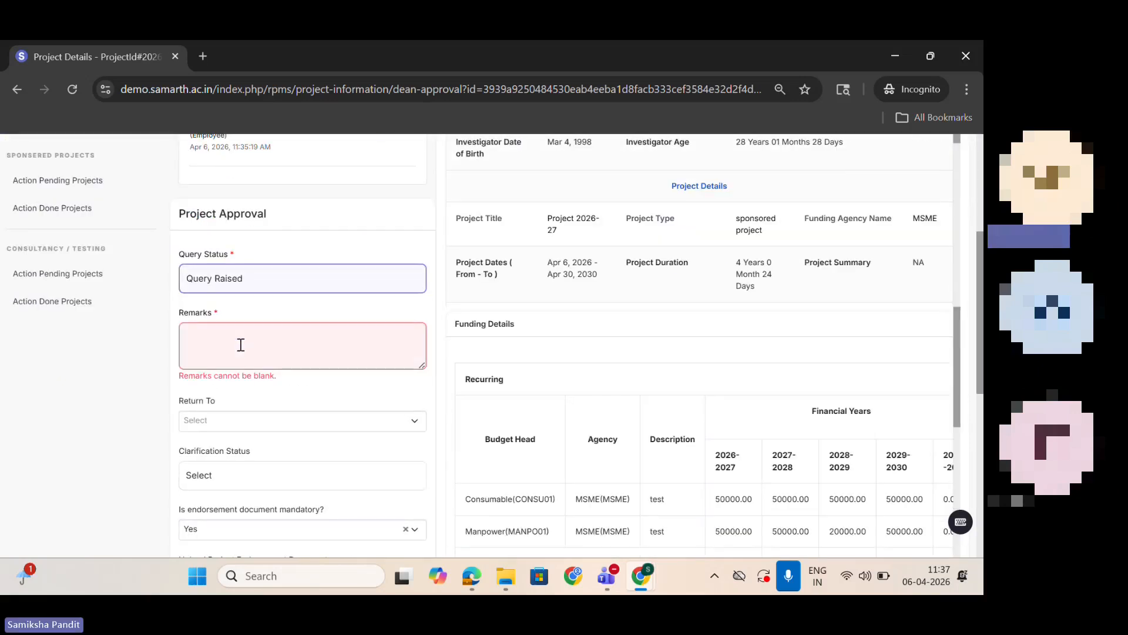
left_click(253, 421)
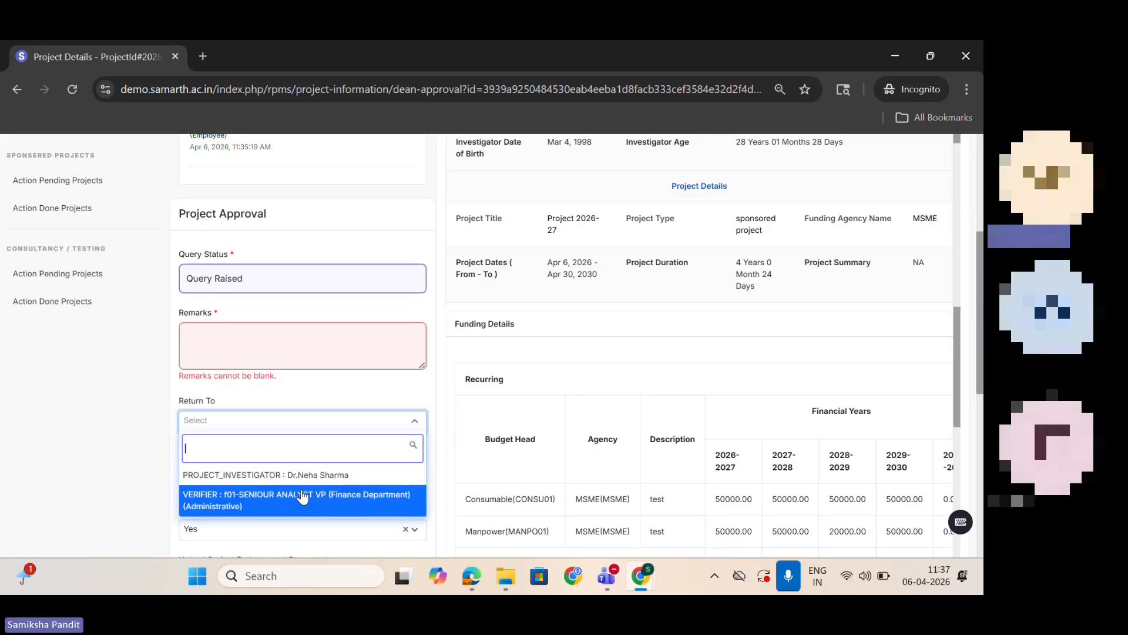
left_click(286, 282)
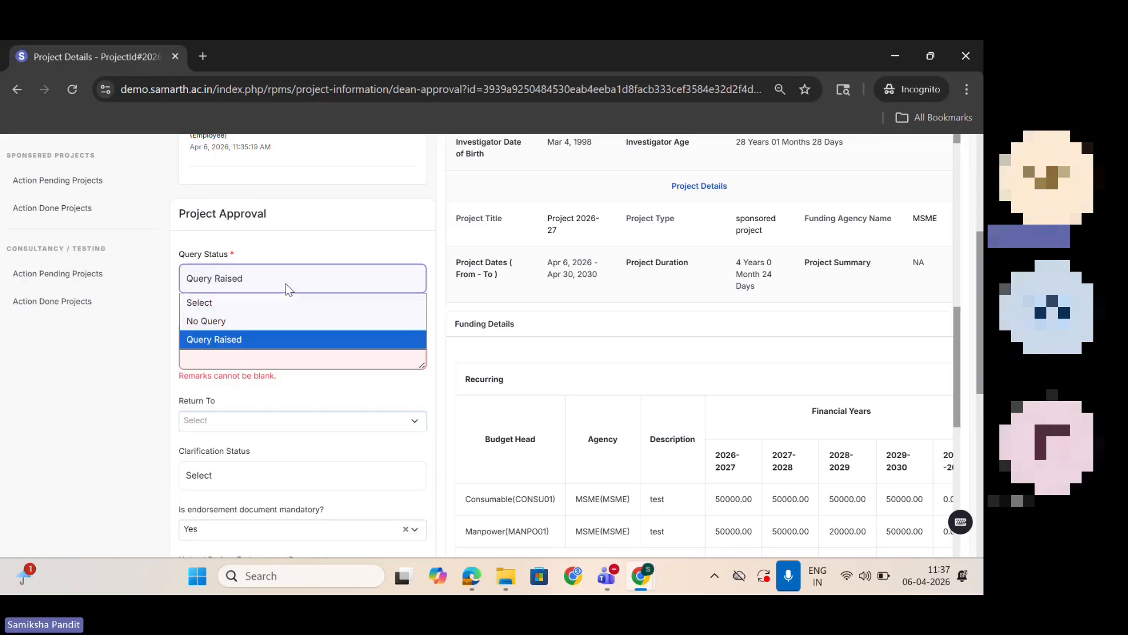
left_click(287, 327)
Step: Mark the endorsement document as not mandatory and submit the project approval
left_click(262, 426)
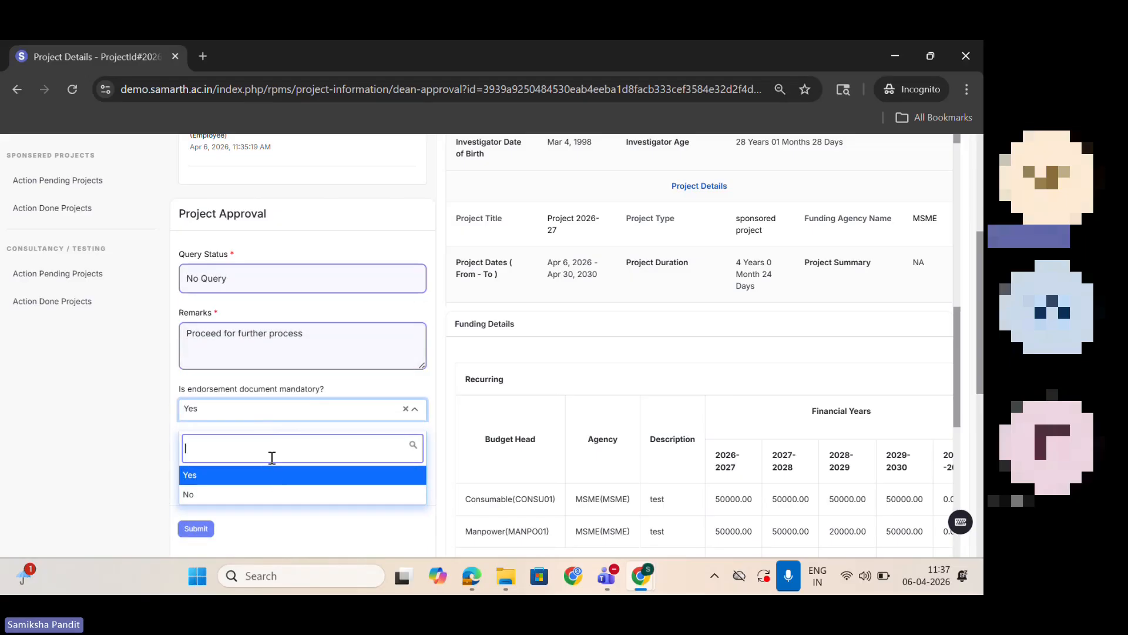
left_click(275, 476)
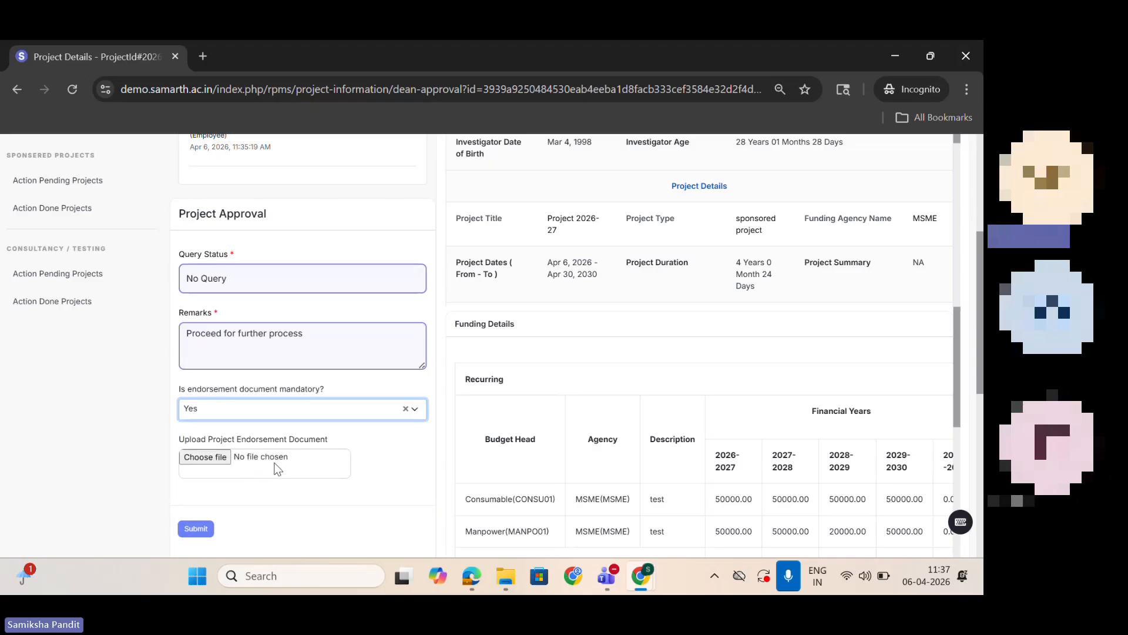
left_click(280, 410)
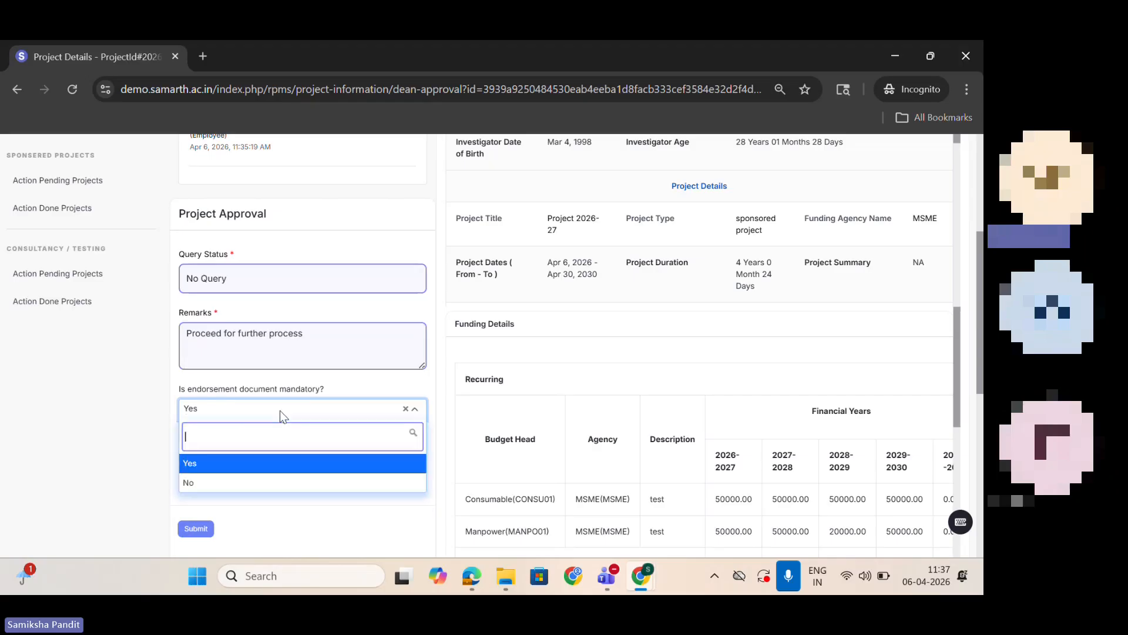
left_click(285, 482)
left_click(209, 471)
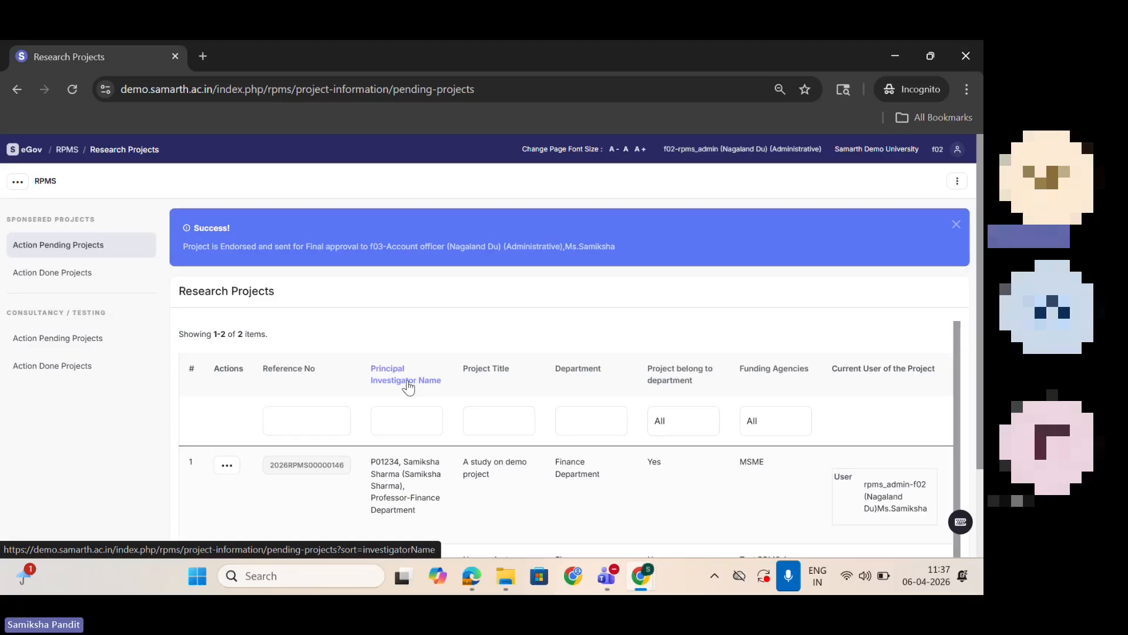
Step: Log out of the rpms_admin account and sign in to the Account officer account with its saved username and password
left_click(957, 149)
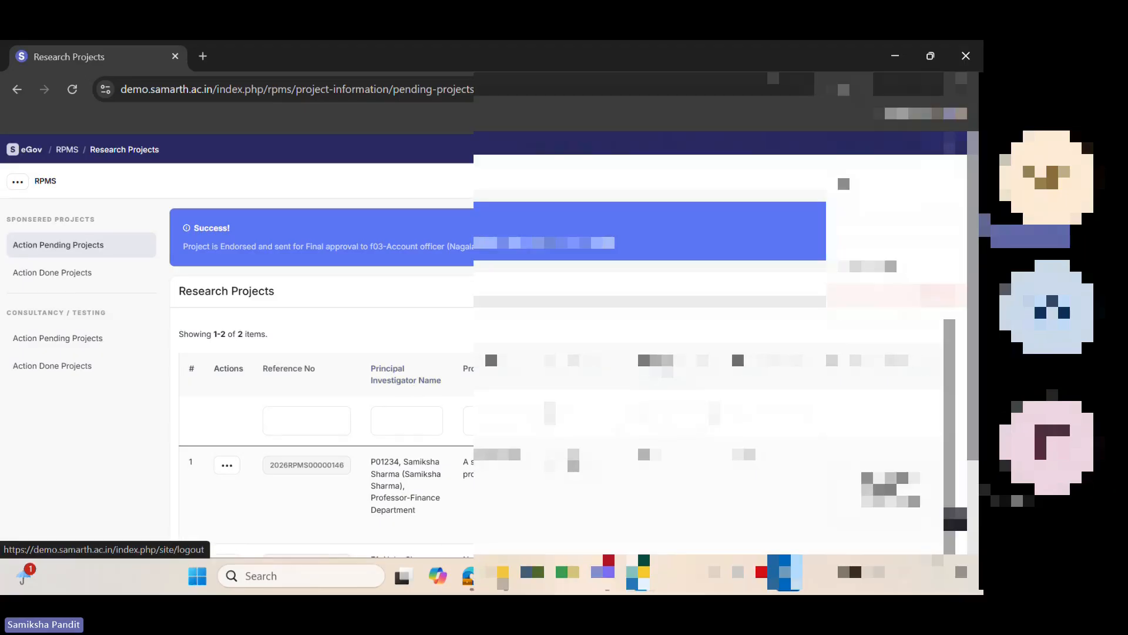
left_click(897, 295)
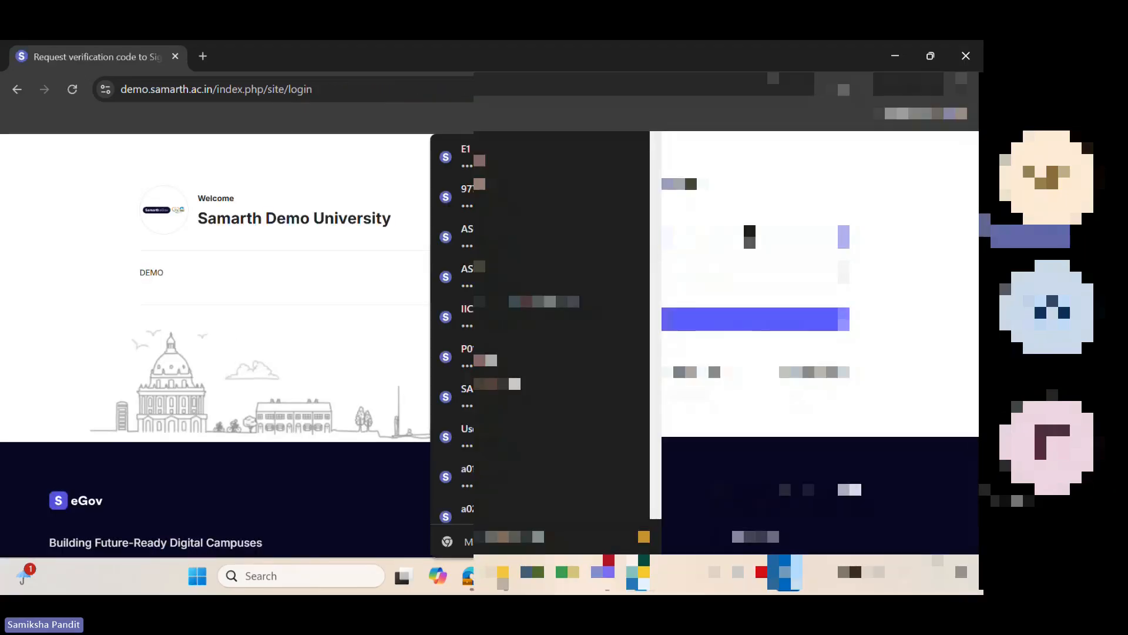
type("sa")
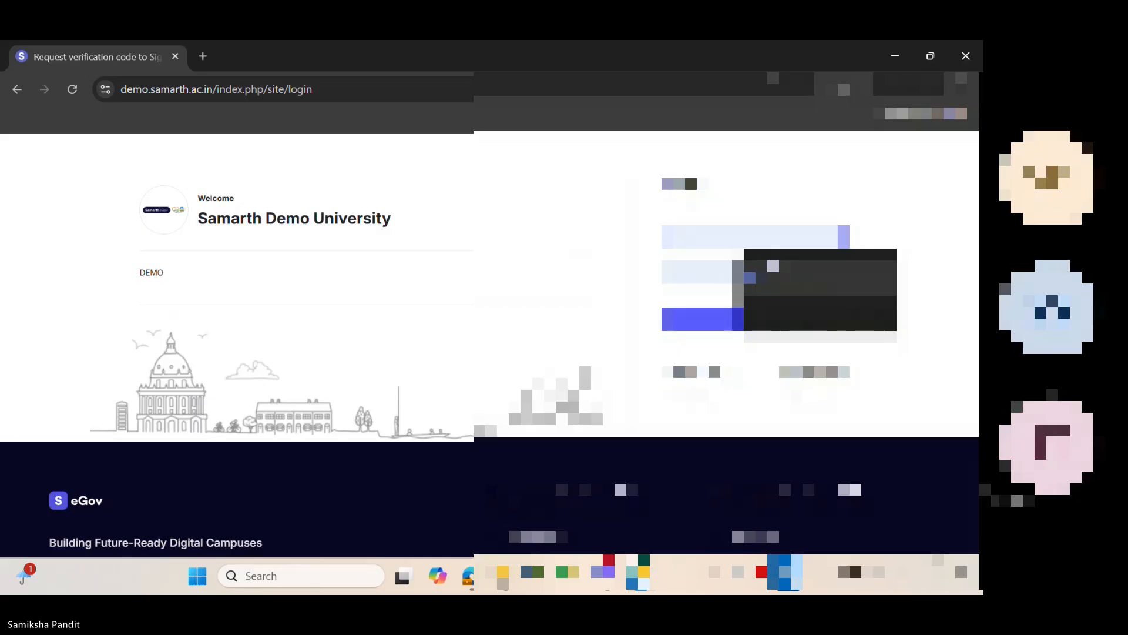
left_click(774, 266)
left_click(774, 325)
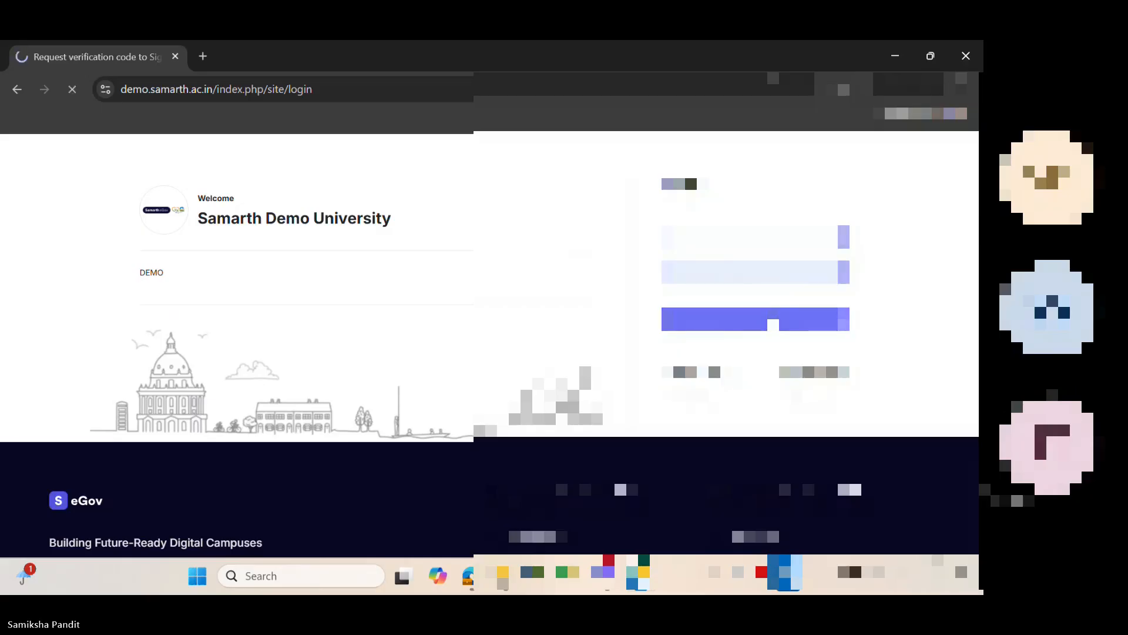
Step: Open Project 2026-27 for final approval from the sponsored action pending projects in Finance's Research Project & Grants
left_click(33, 188)
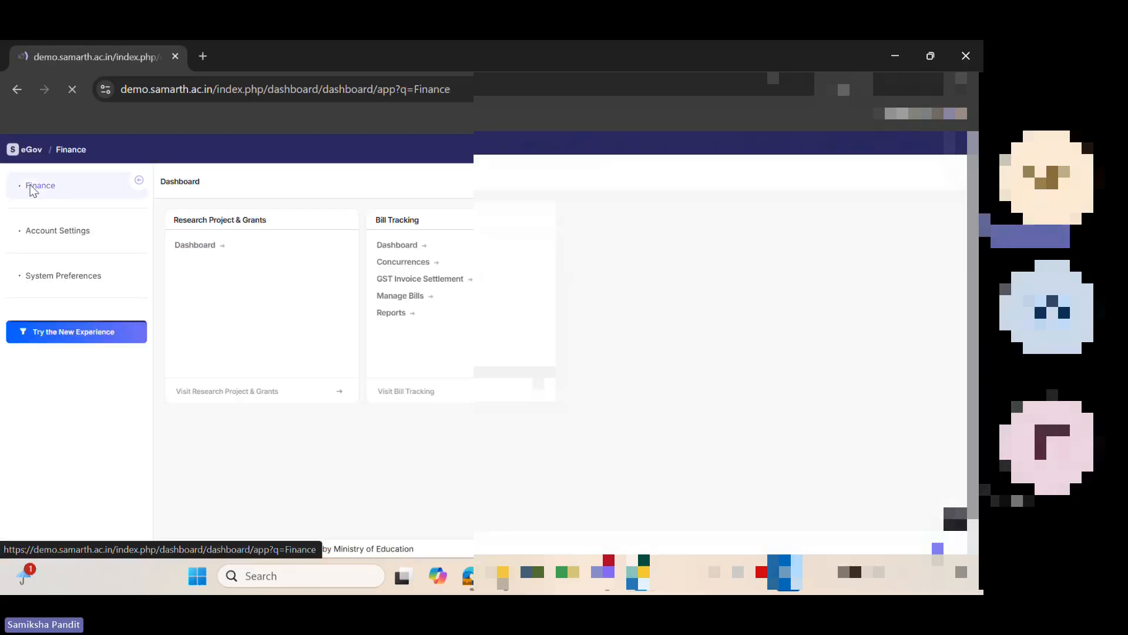
left_click(211, 246)
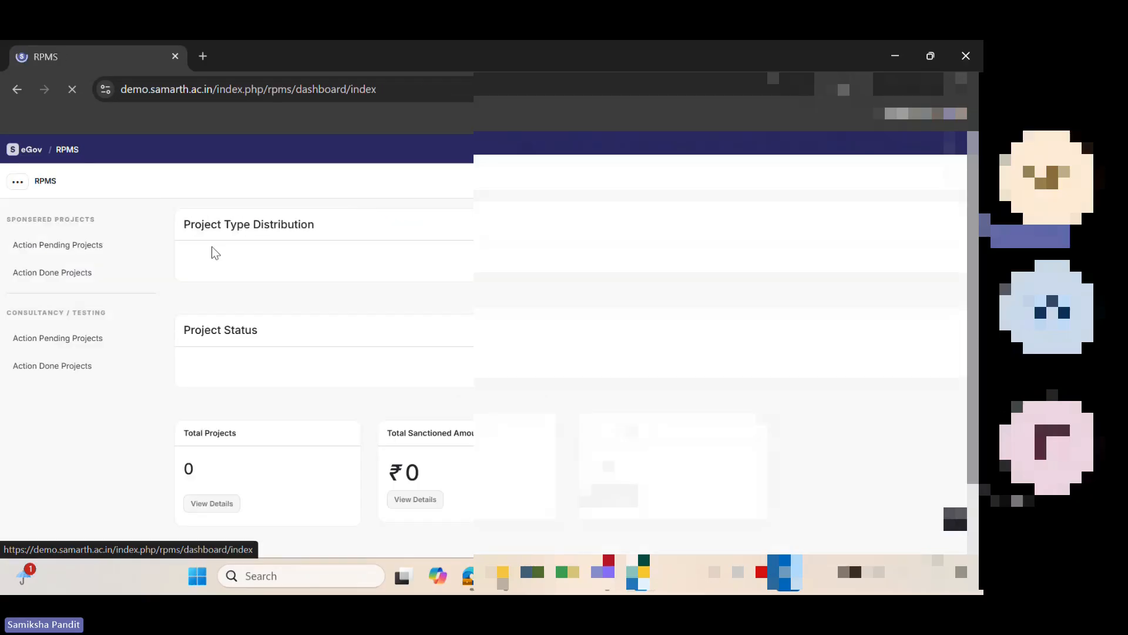
left_click(65, 245)
left_click(227, 398)
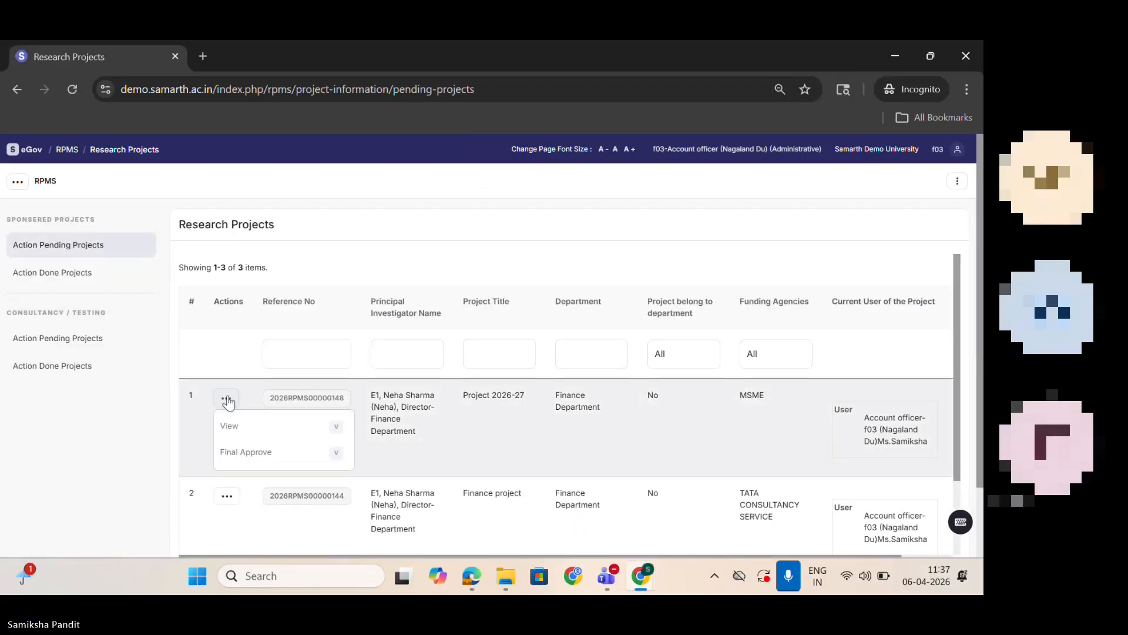
left_click(257, 453)
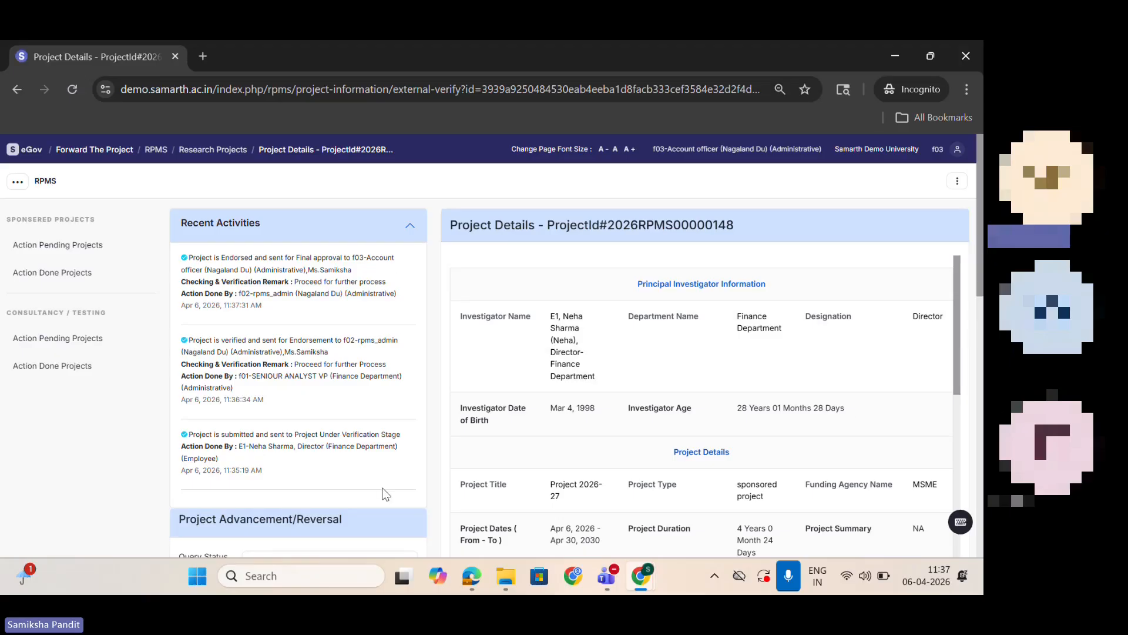
Step: Try the Query Raised status with the remark "test" in the Project Advancement/Reversal form and view its Return To options
scroll(922, 341, "down", 3)
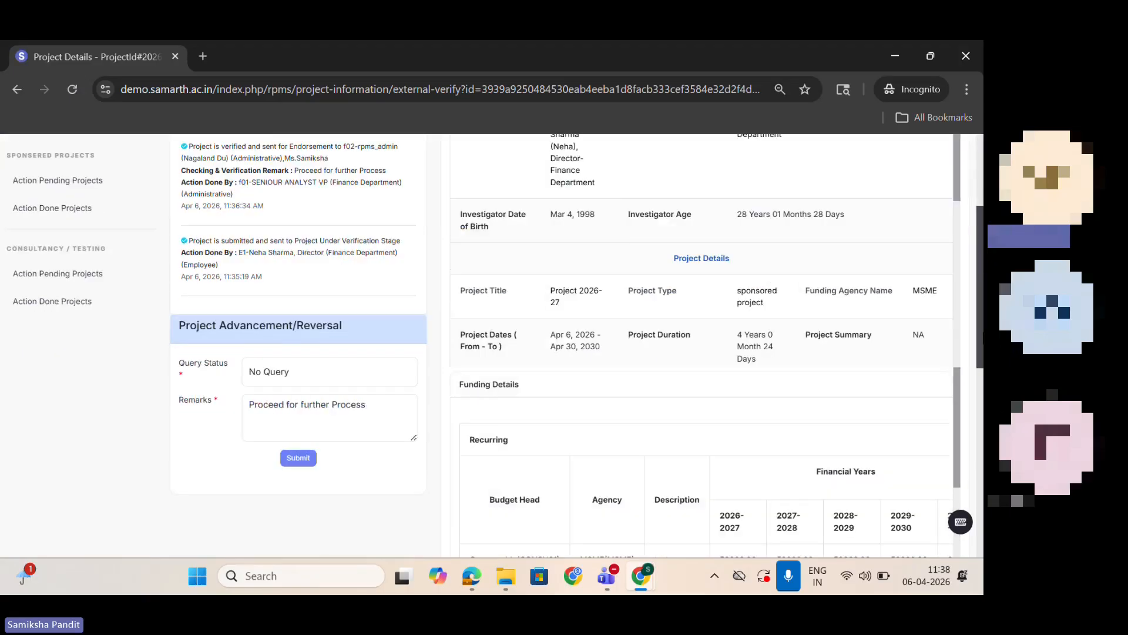
scroll(340, 235, "down", 2)
left_click(290, 256)
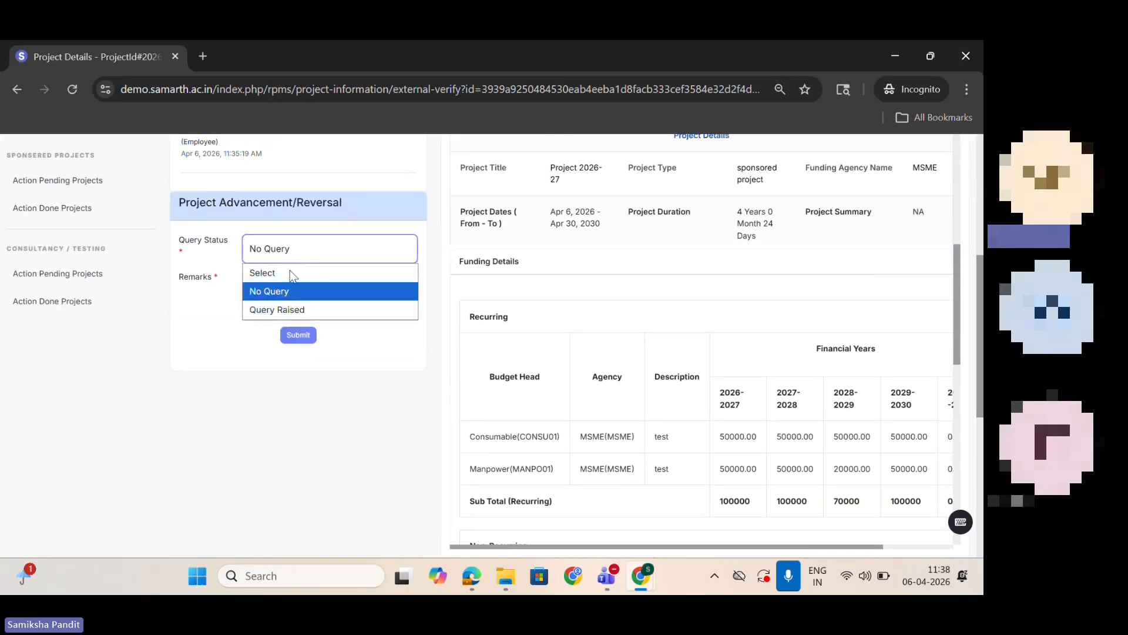
left_click(289, 309)
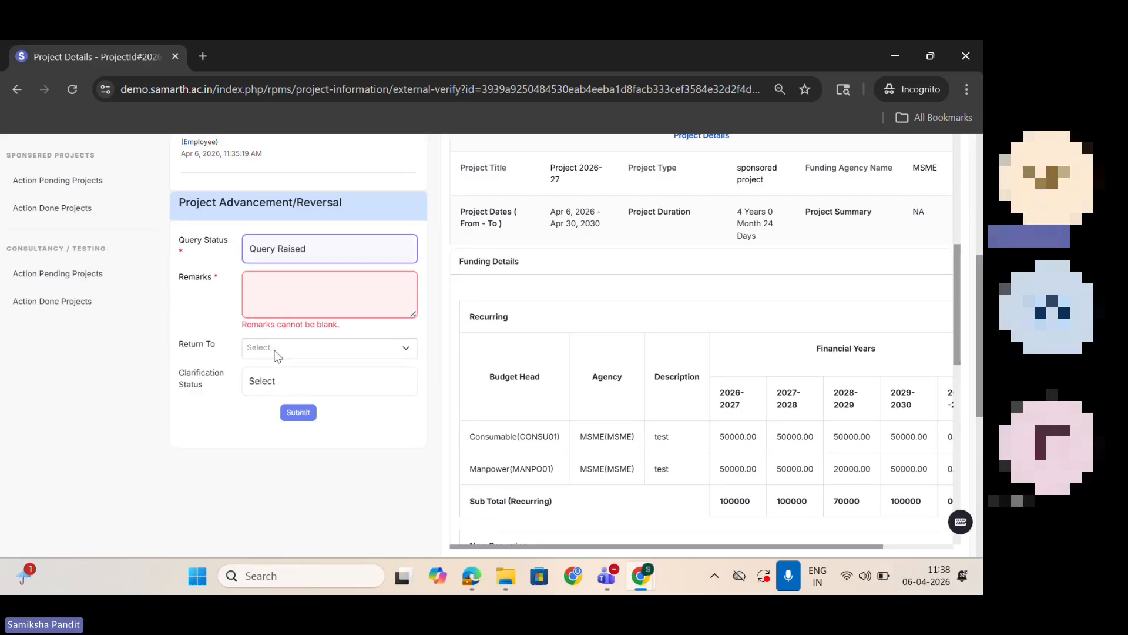
left_click(276, 310)
type("test")
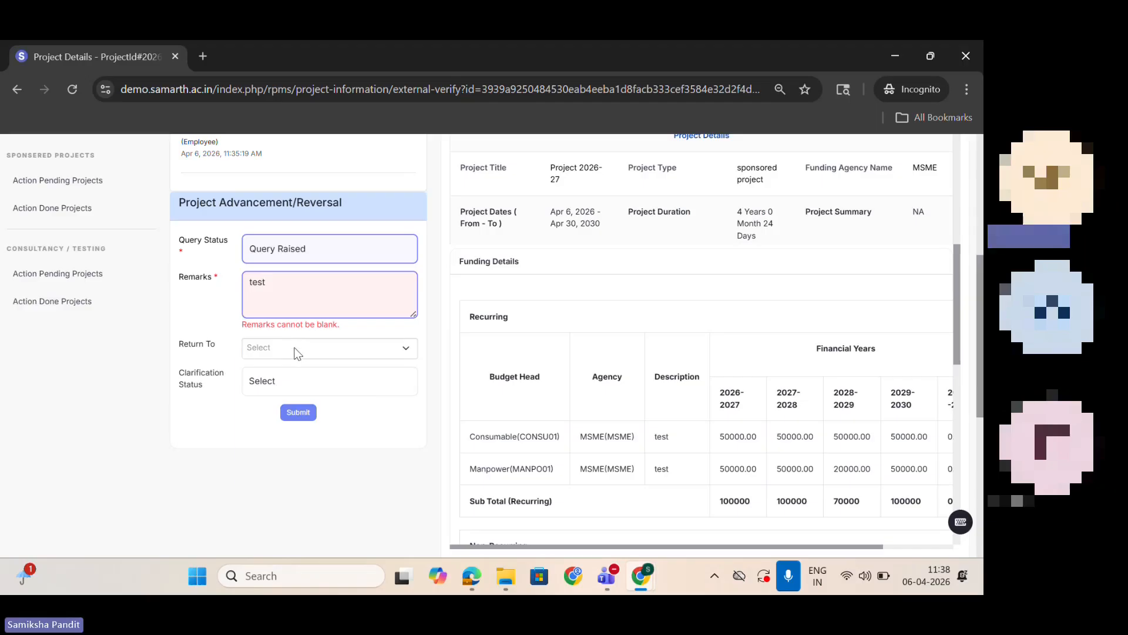
left_click(292, 347)
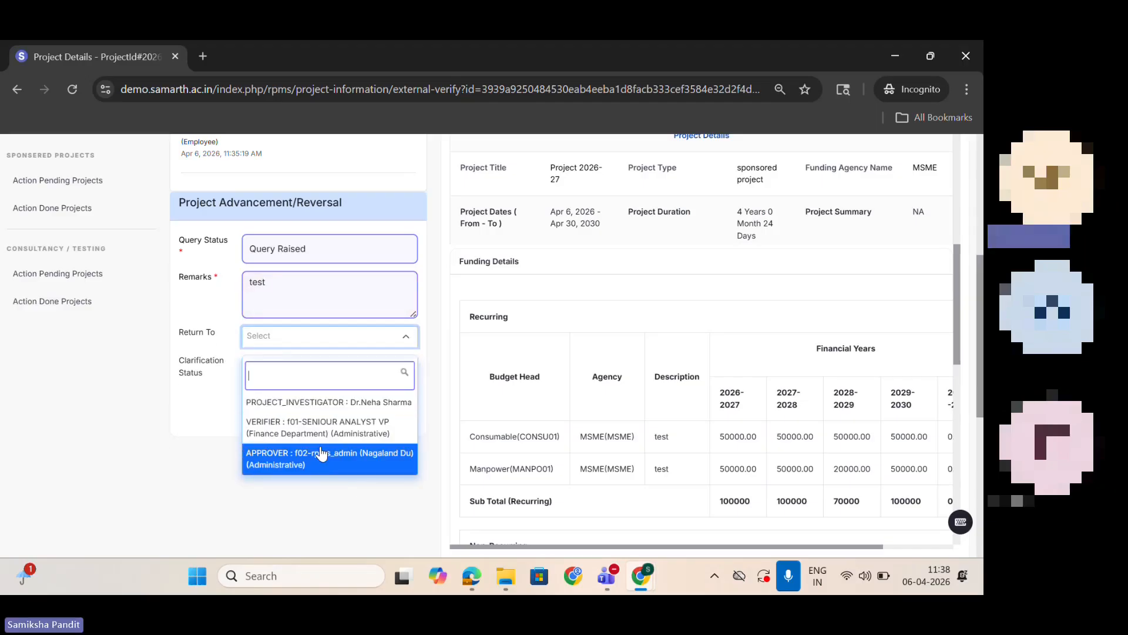
left_click(328, 477)
Step: Set the query status to No Query and submit the final approval of the project
left_click(294, 254)
left_click(299, 292)
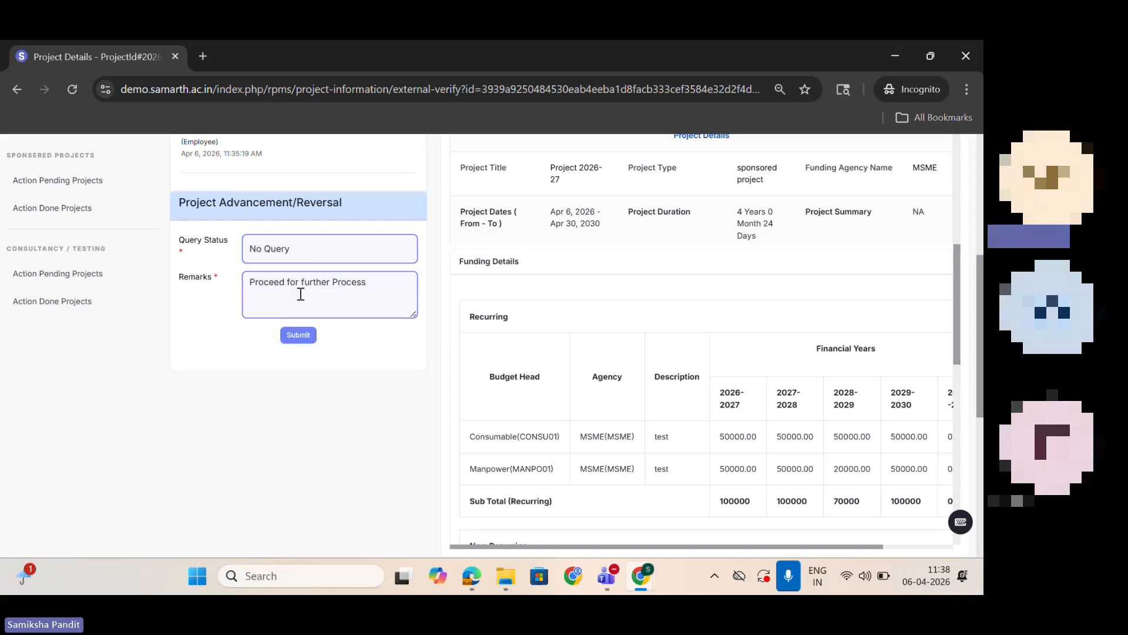
left_click(301, 334)
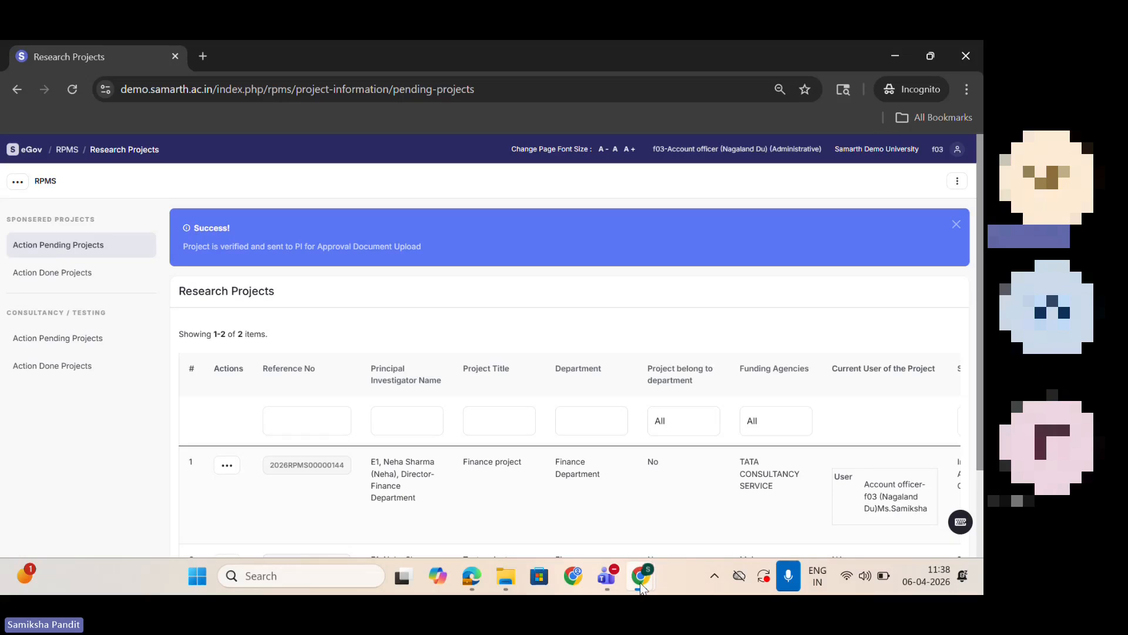
Step: Switch to the investigator's browser window and open the approval document upload form for Project 2026-27
mouse_move(641, 576)
left_click(608, 515)
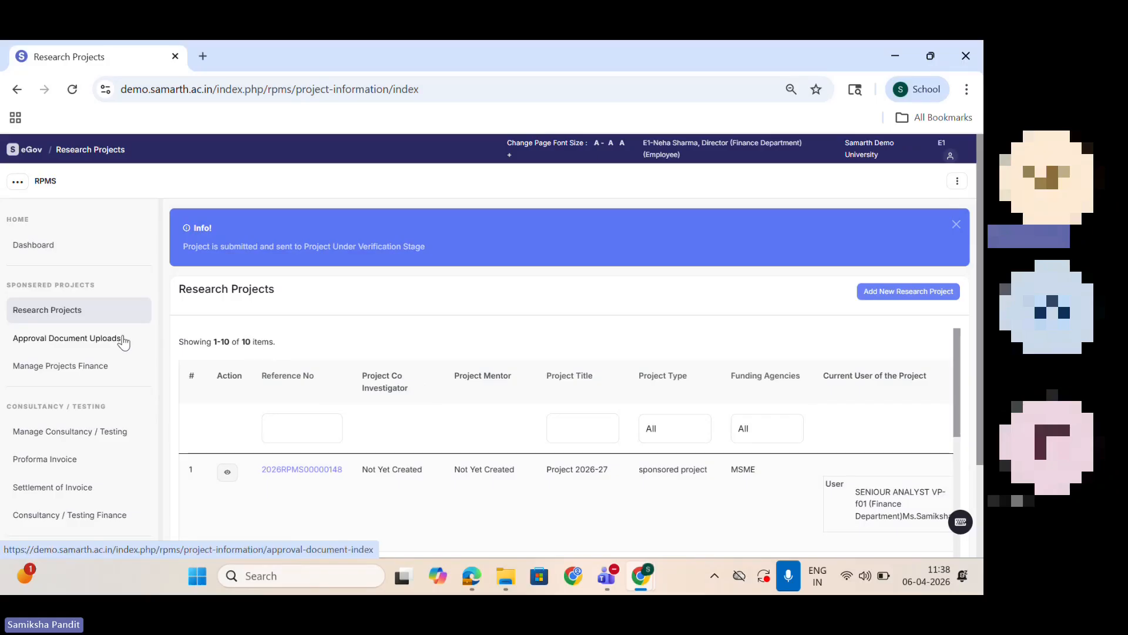
left_click(73, 343)
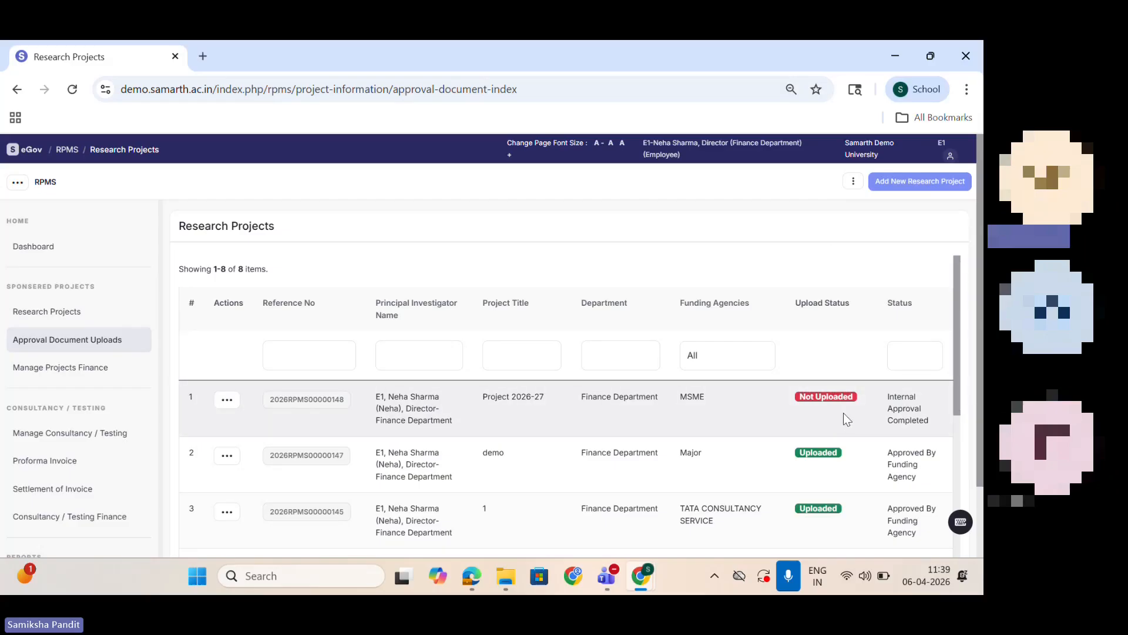
left_click(235, 398)
left_click(269, 455)
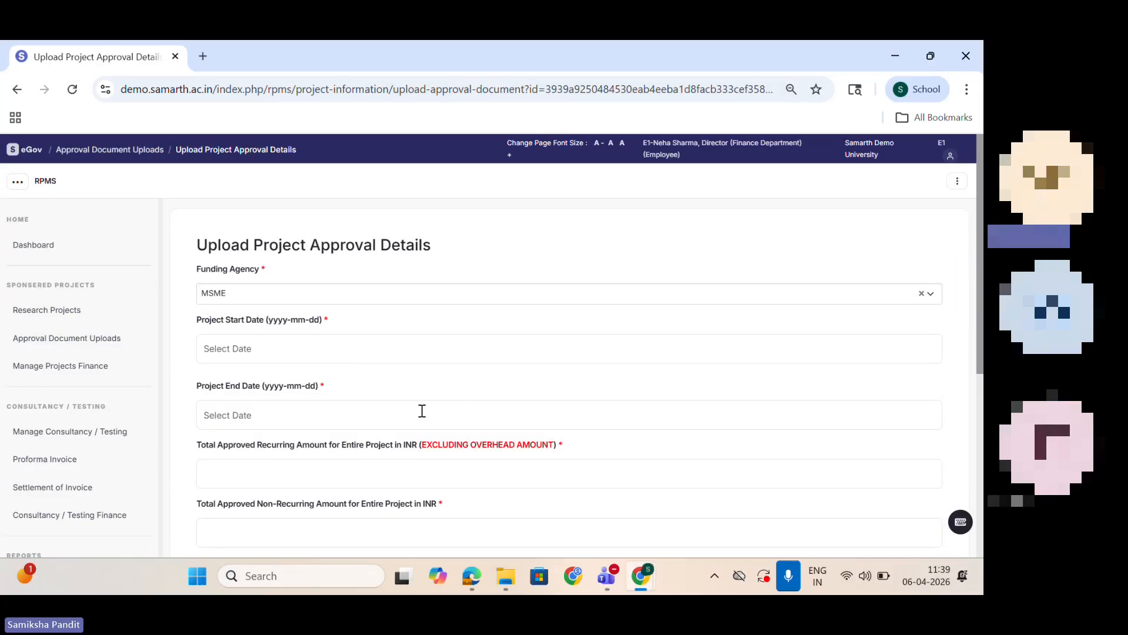
Step: Set the approved project's start date to 2026-04-06 and its end date to 2030-04-09
left_click(275, 344)
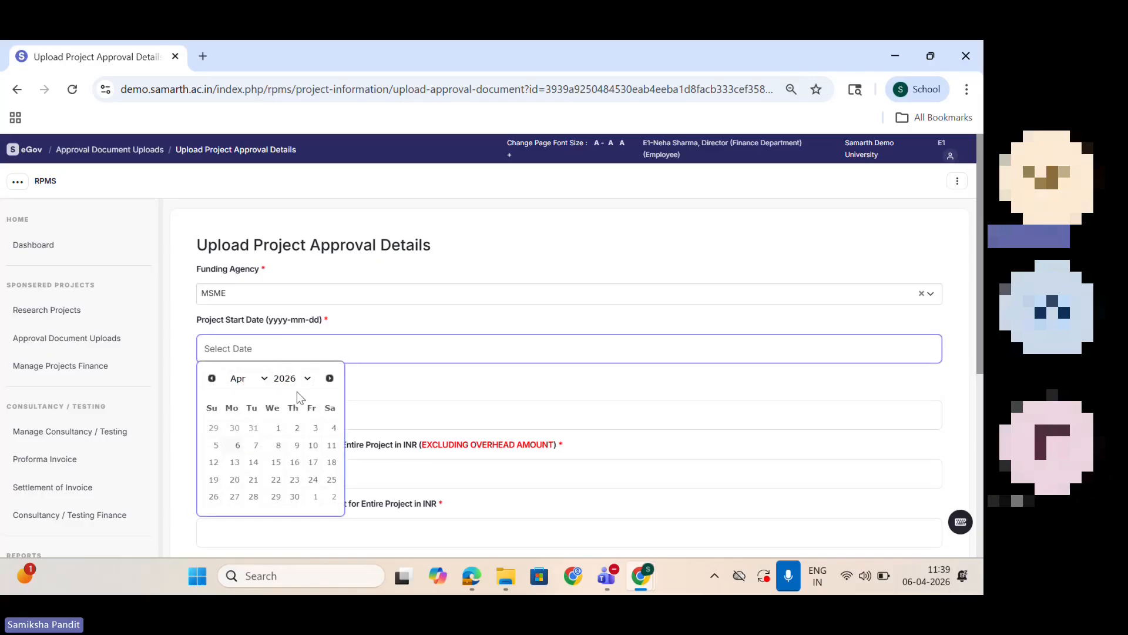
left_click(238, 445)
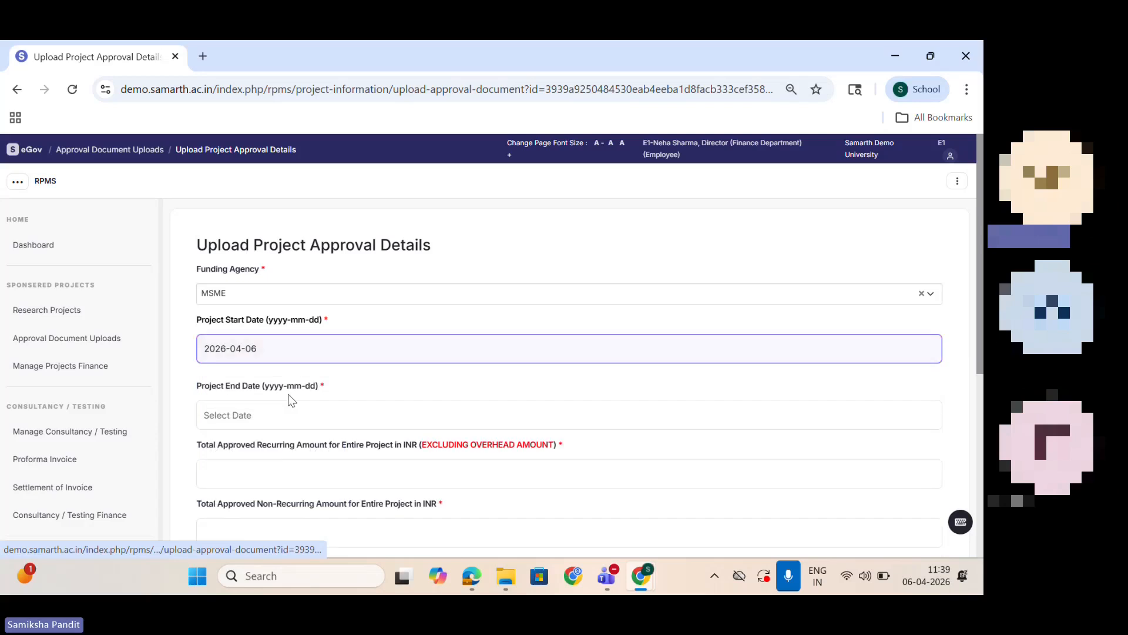
left_click(286, 405)
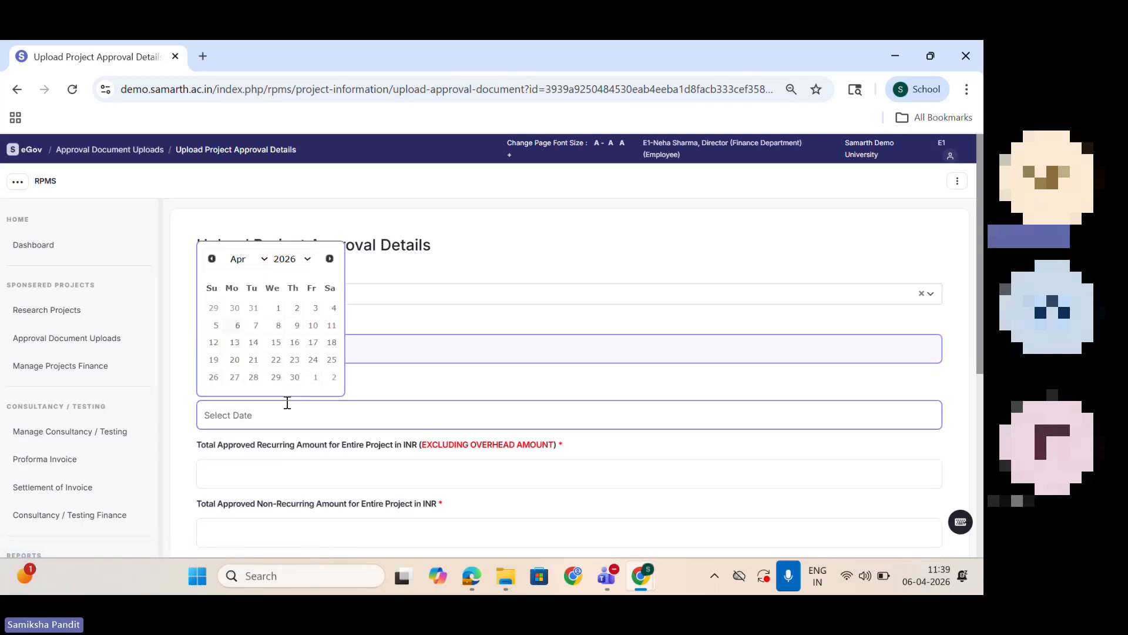
left_click(312, 263)
left_click_drag(308, 488, 311, 501)
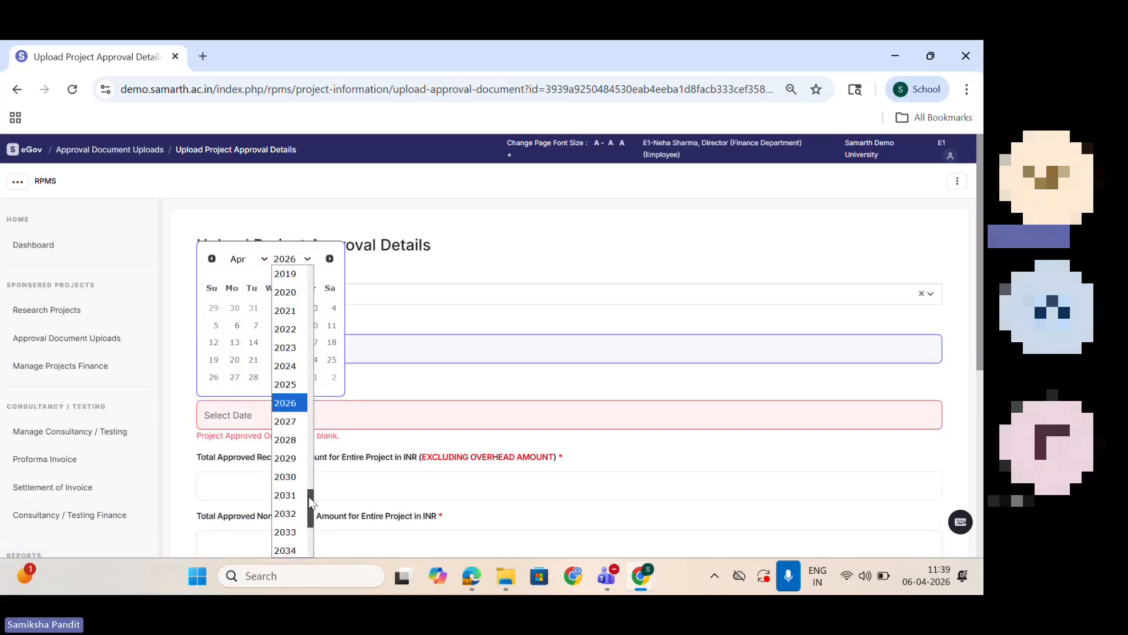
left_click(286, 476)
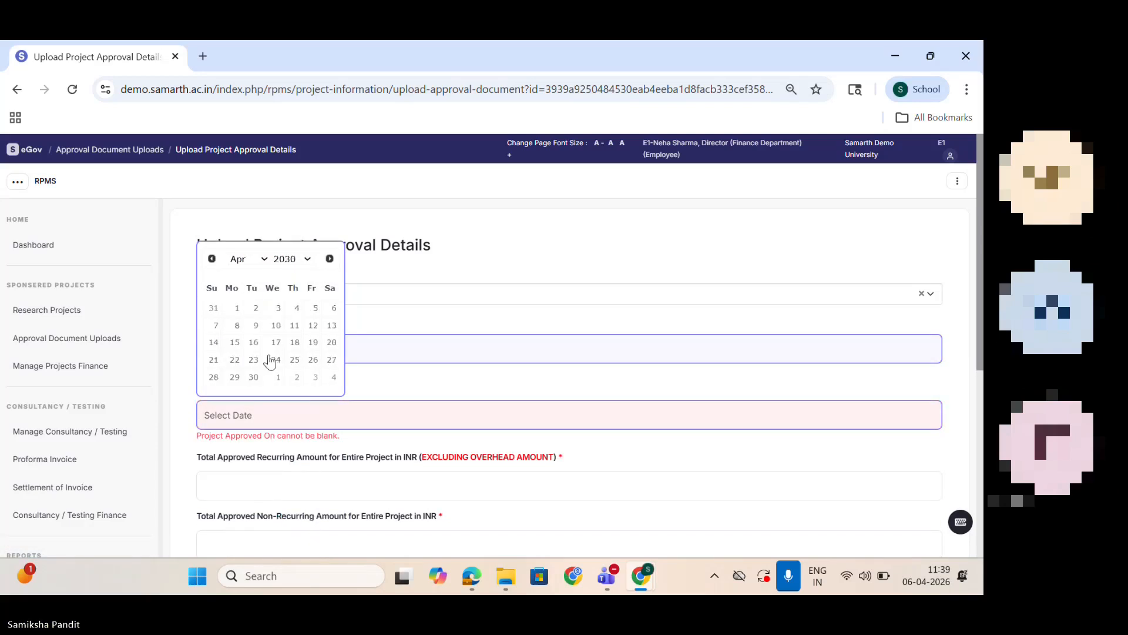
left_click(256, 327)
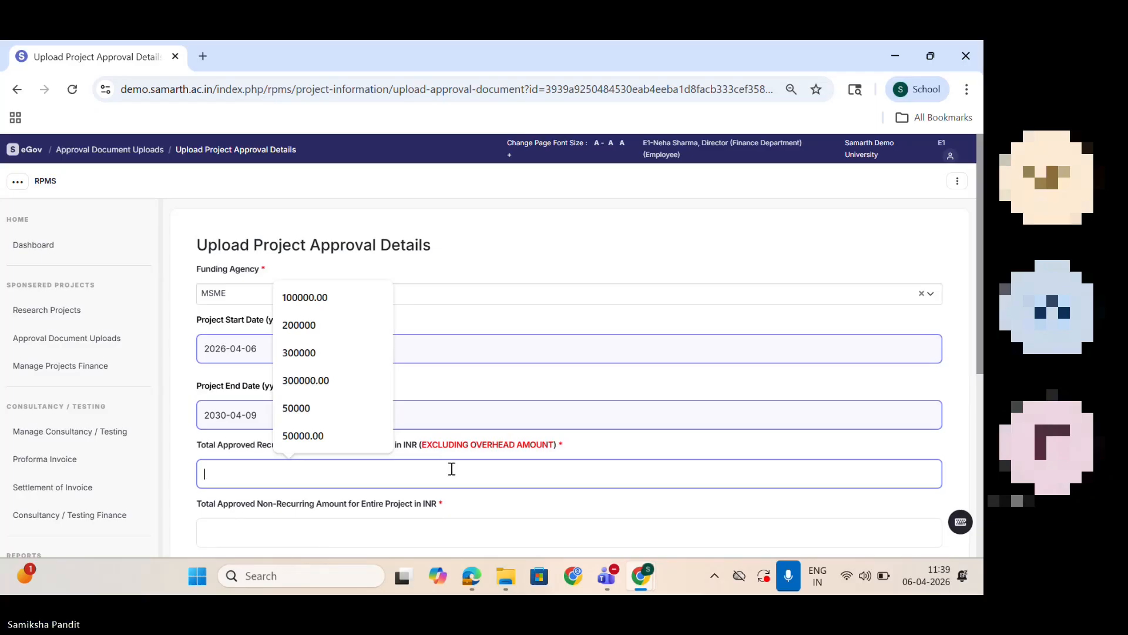
Step: Set the total approved recurring and non-recurring amounts for the entire project to 200000 INR each
type("20")
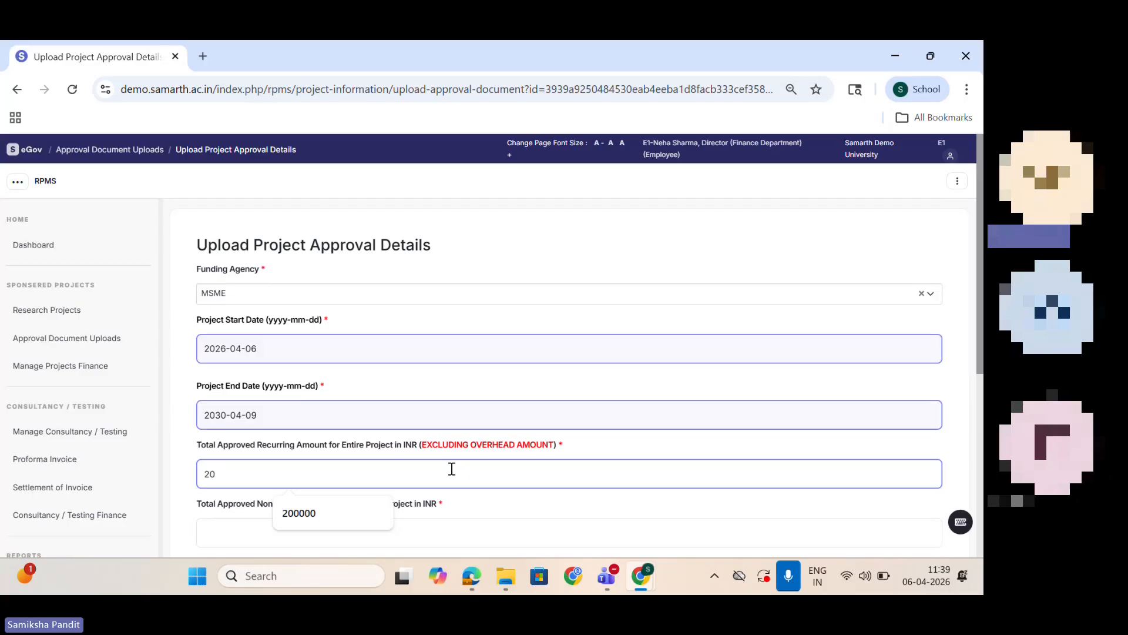
type("00000")
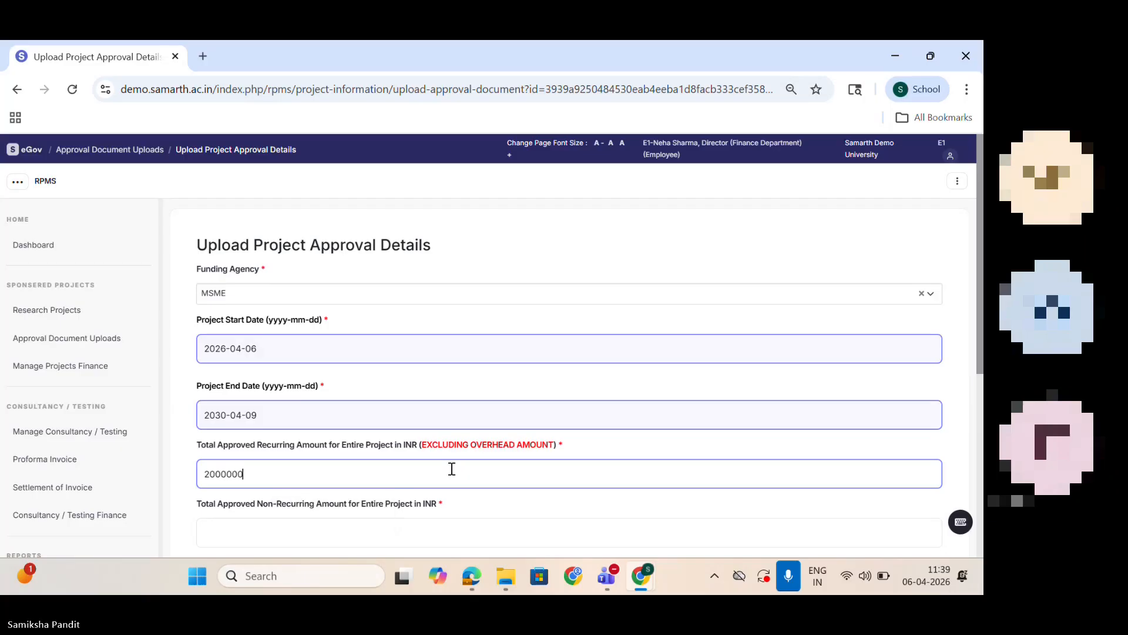
key("BackSpace")
left_click_drag(249, 474, 125, 468)
key("ctrl+c")
left_click(265, 466)
left_click(327, 534)
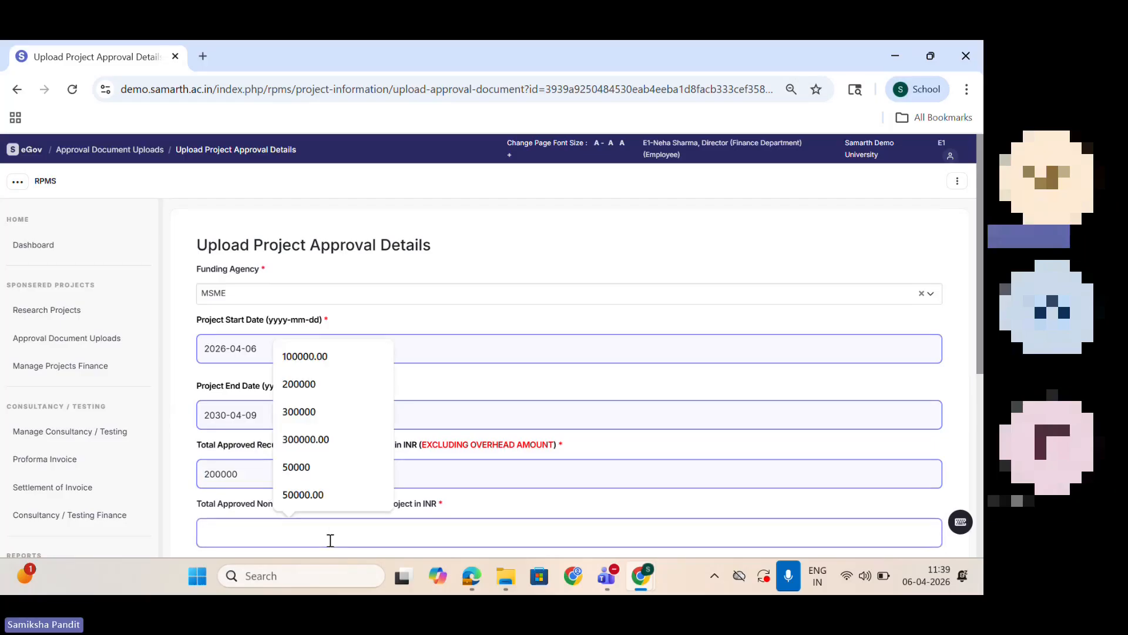
key("ctrl+v")
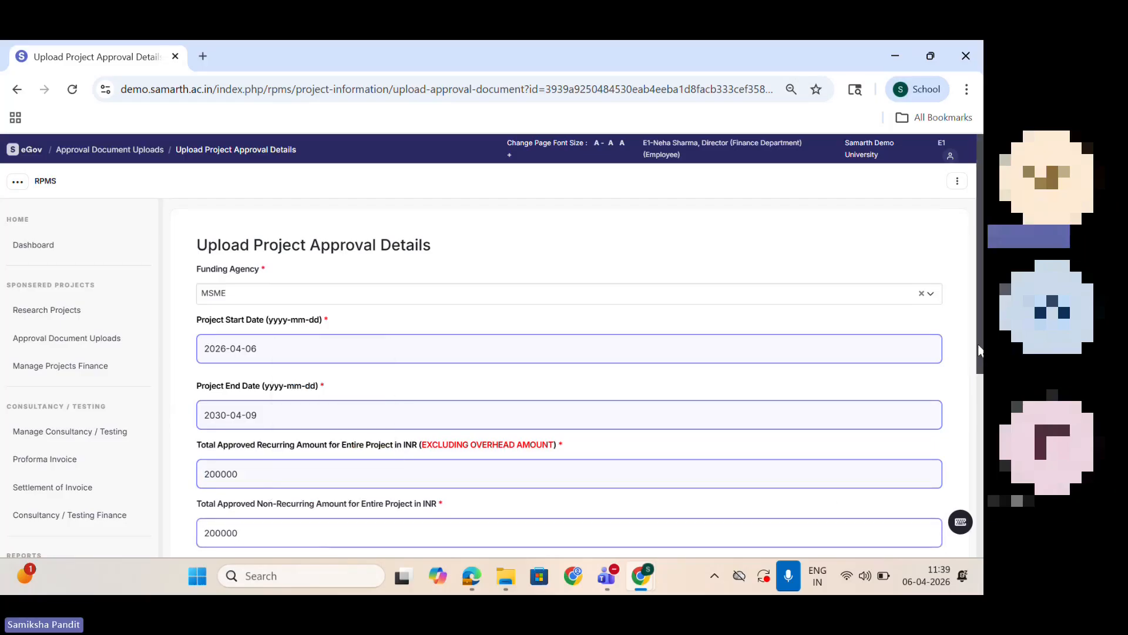
Step: Set the total approved other amount to 200000 INR and the total allocated overhead amount to 5000 INR
scroll(978, 344, "down", 2)
left_click(366, 452)
key("ctrl+v")
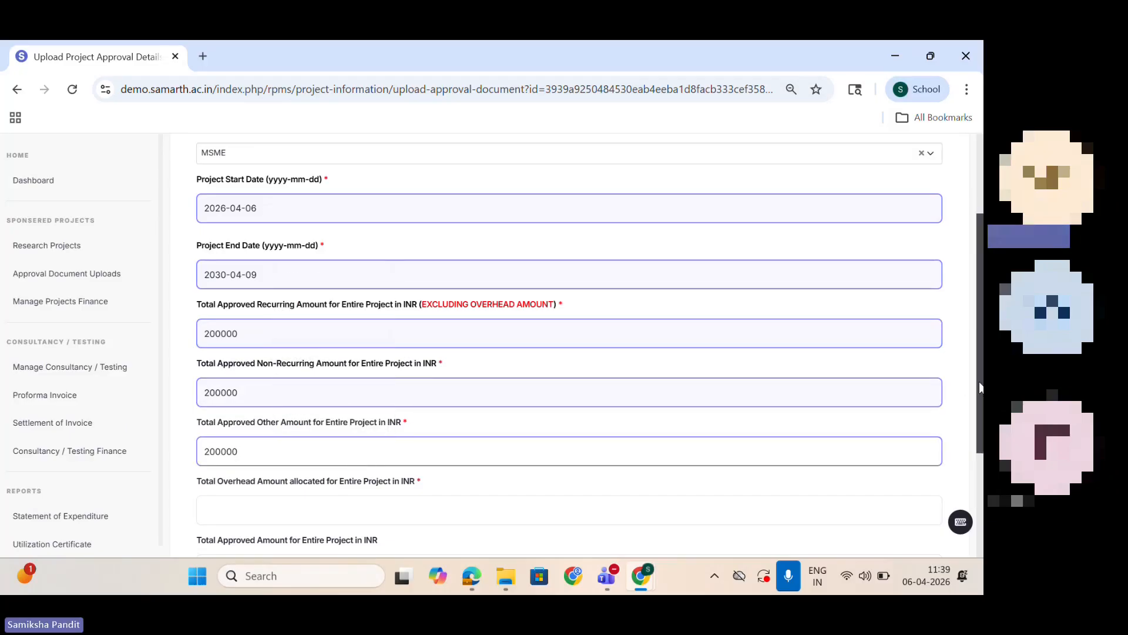
left_click_drag(981, 383, 982, 459)
left_click(252, 379)
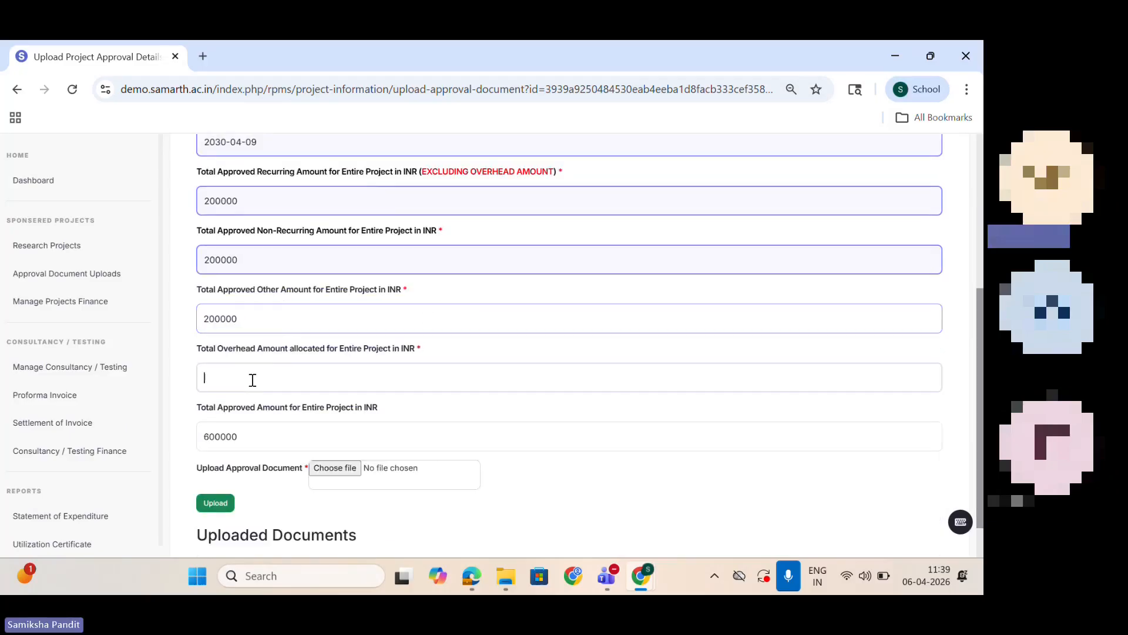
type("5000")
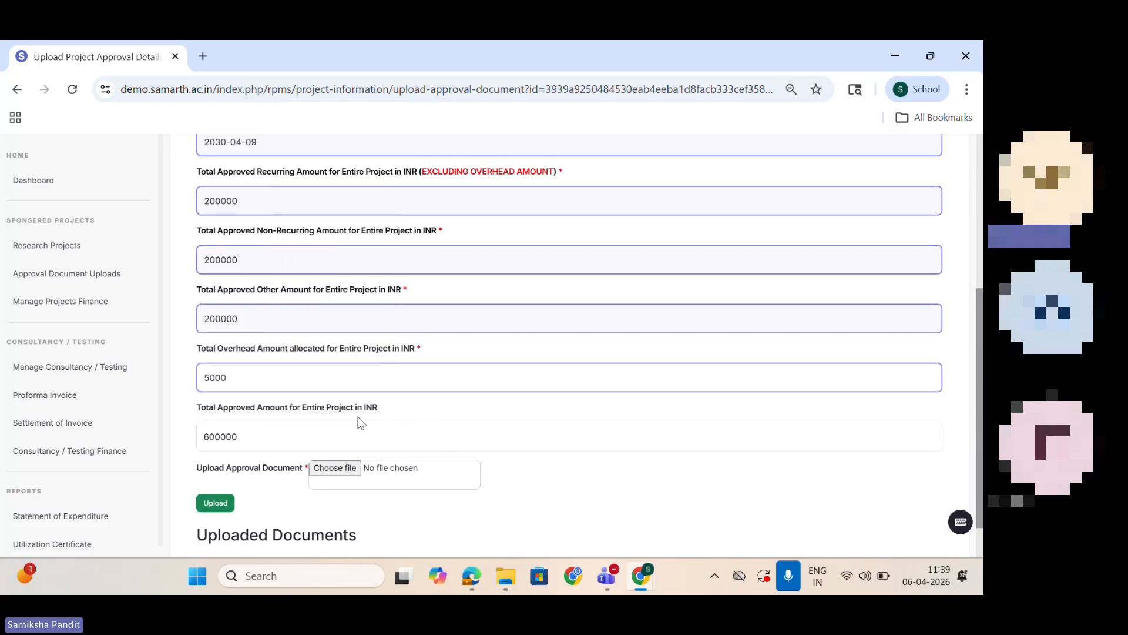
Step: Attach Screenshot (1).png as the approval document and upload the funding agency's approval details for Project 2026-27
left_click(505, 506)
left_click(384, 476)
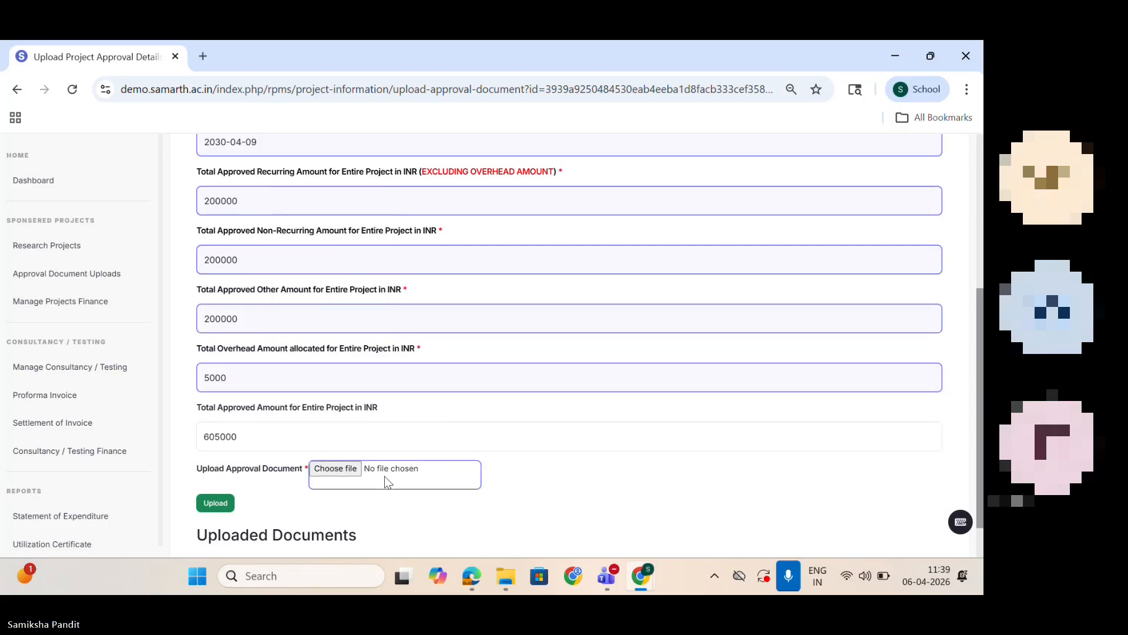
left_click(235, 154)
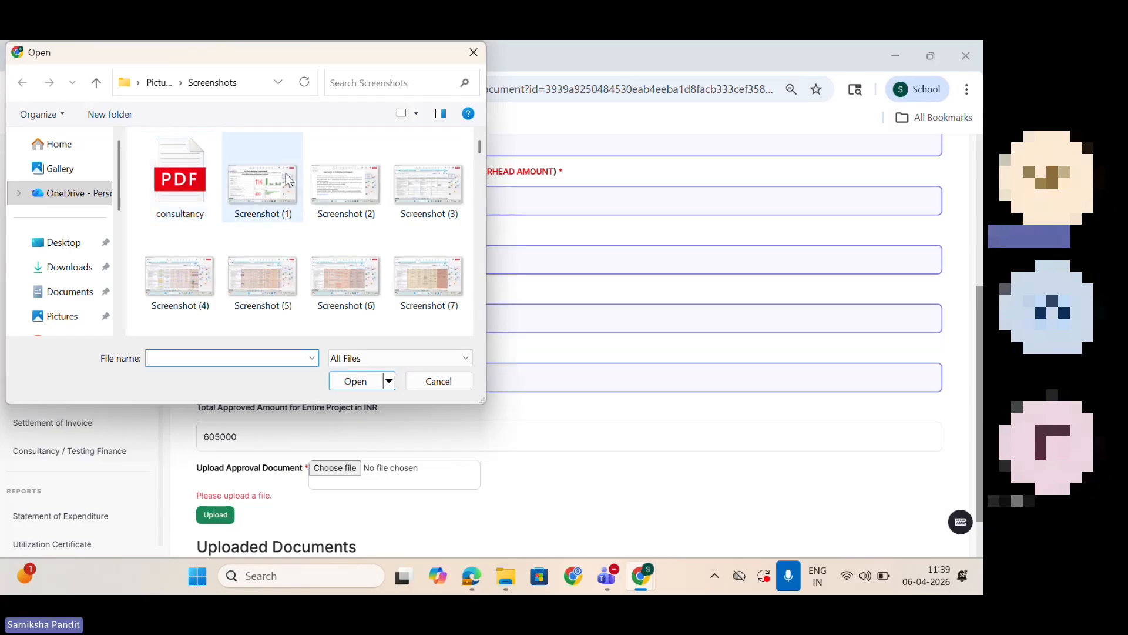
left_click(352, 382)
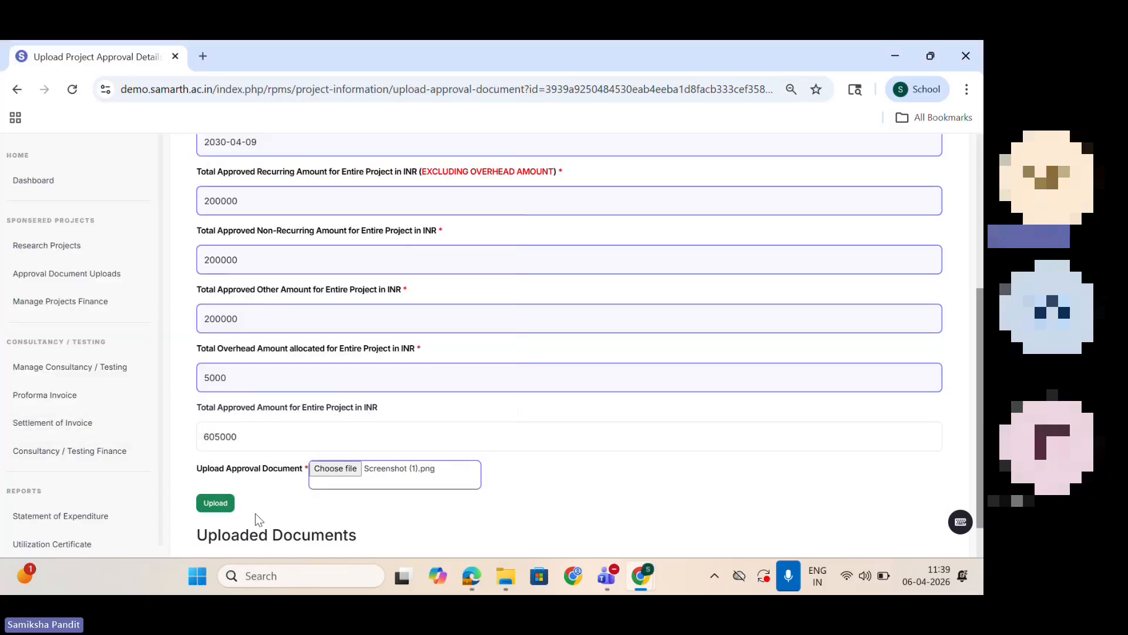
left_click(220, 506)
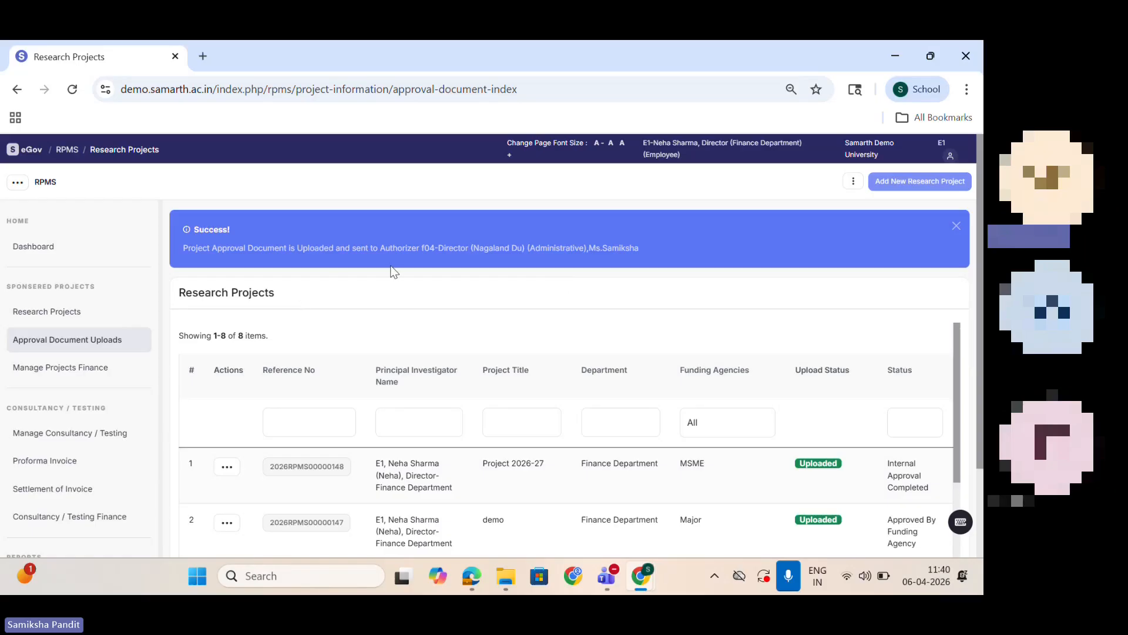
Step: Switch to the Incognito browser window and sign in to the authorizer's f04 Director account
left_click(643, 580)
left_click(736, 478)
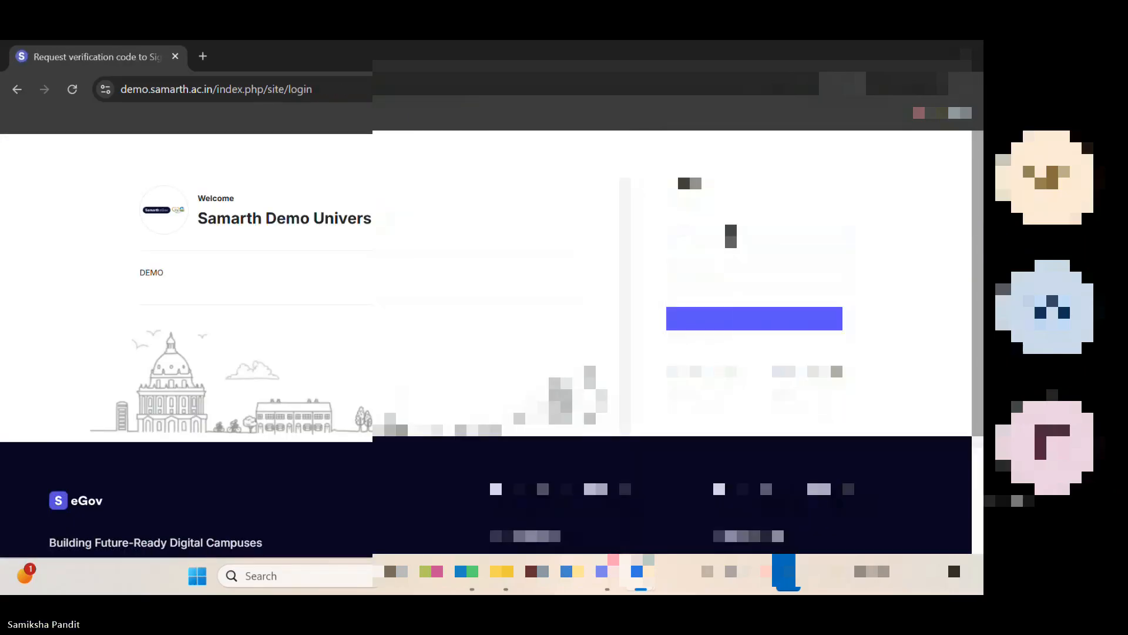
left_click(743, 265)
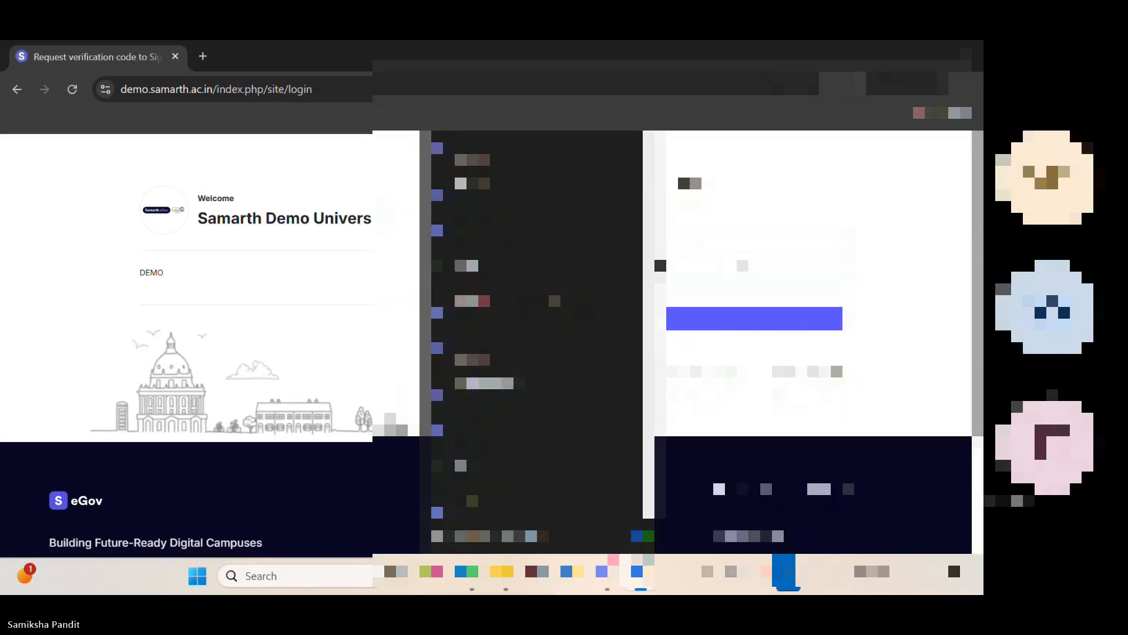
key("Escape")
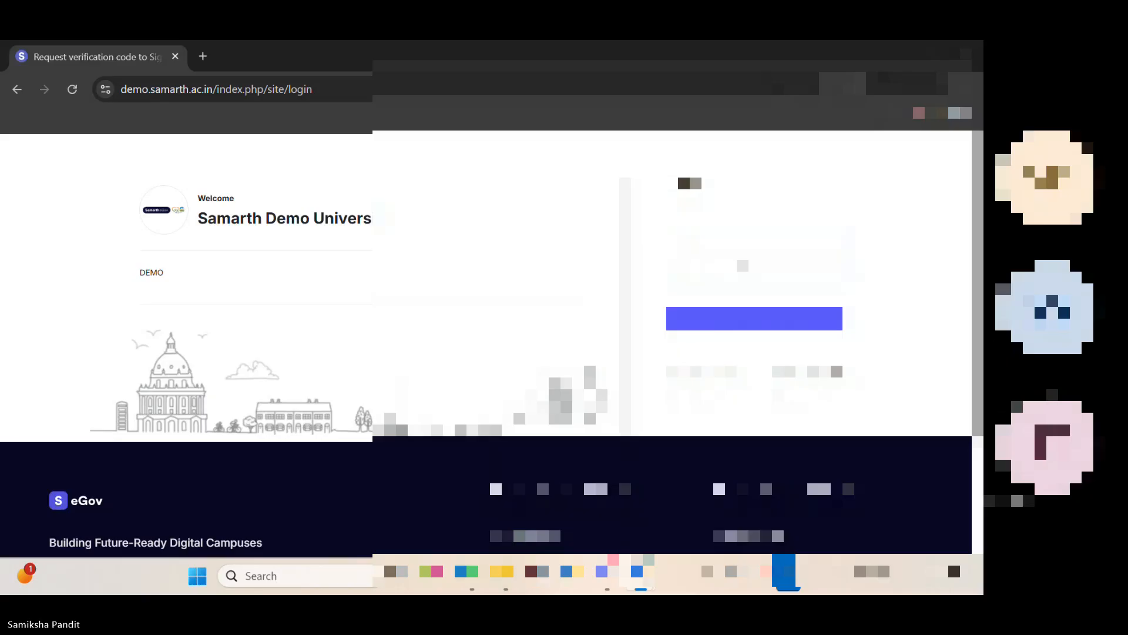
left_click(755, 317)
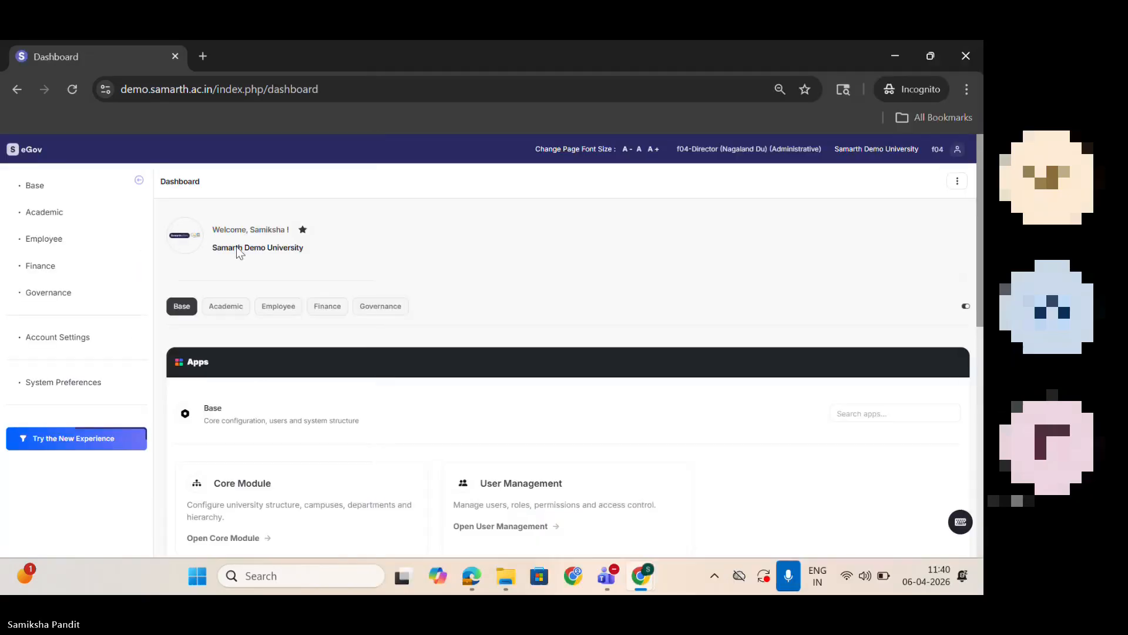
Step: Open the Finance area's Research Project & Grants dashboard and start registering Project 2026-27 from the sponsored projects pending action
left_click(39, 266)
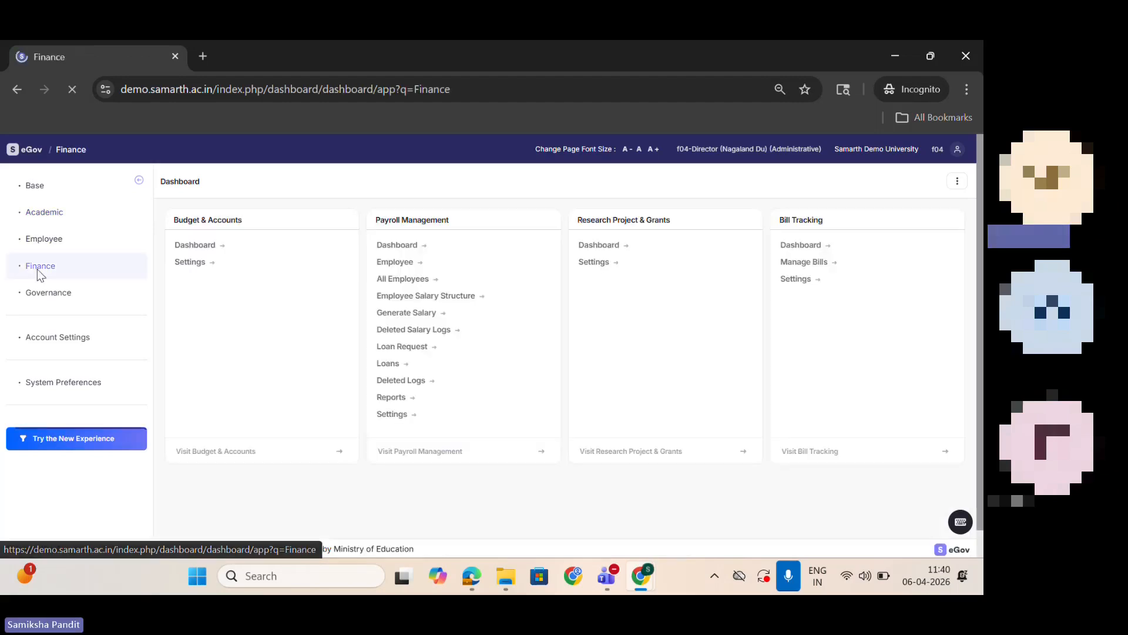
left_click(595, 247)
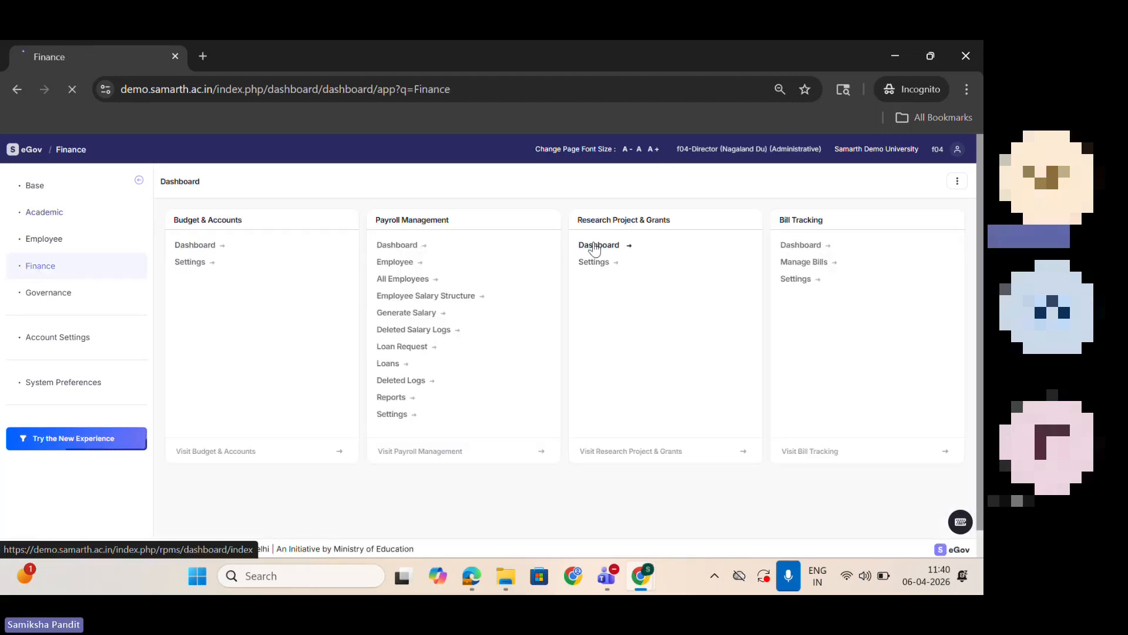
left_click(61, 244)
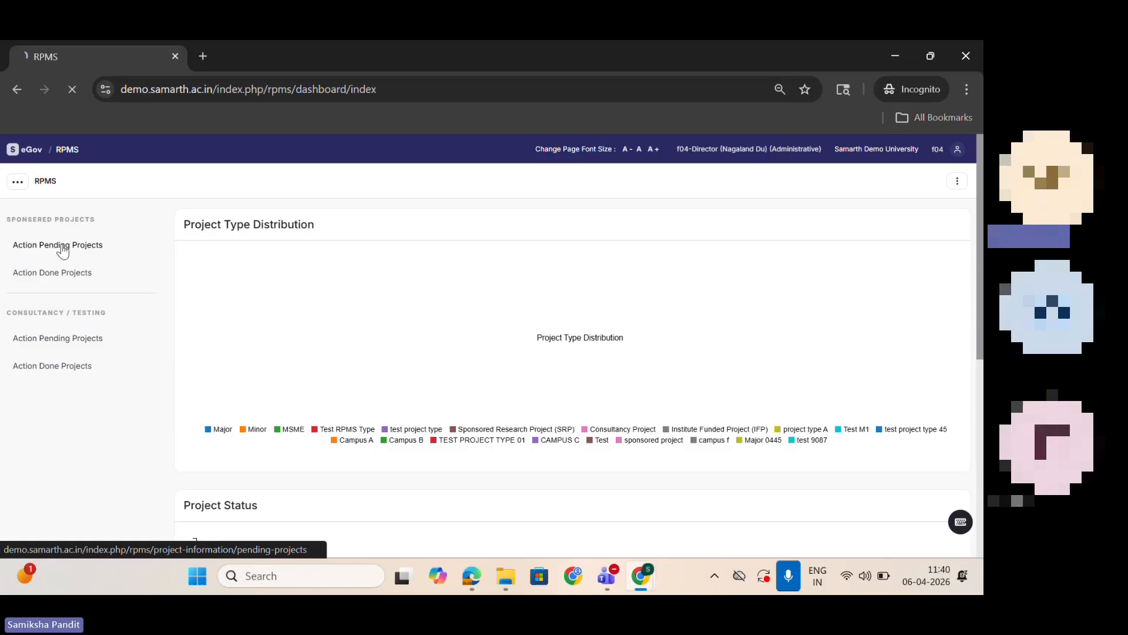
left_click(227, 398)
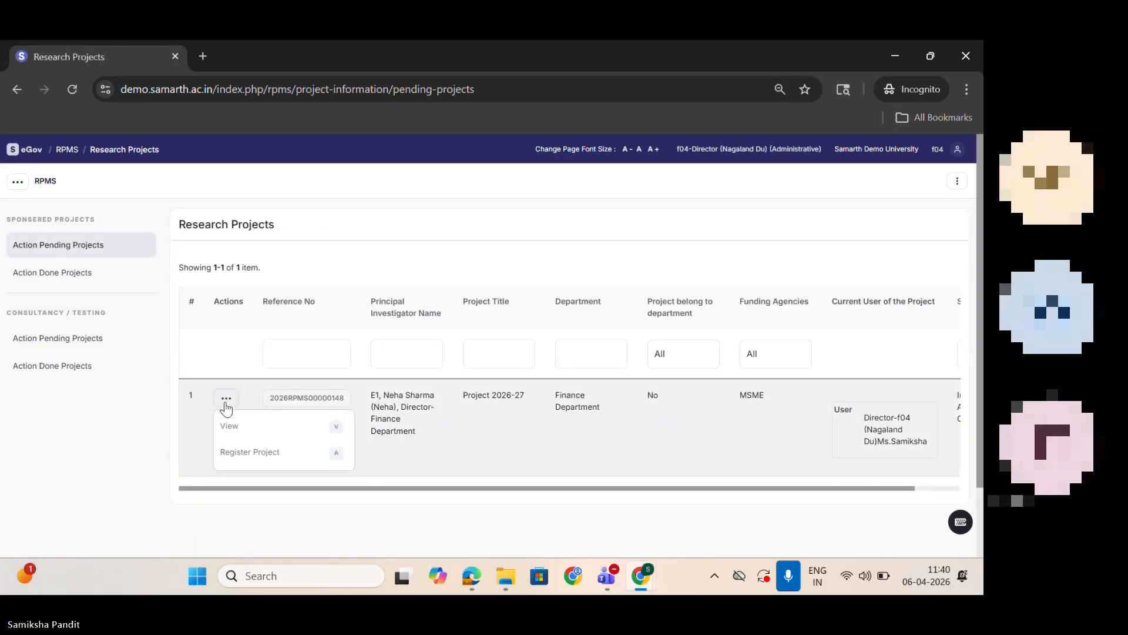
left_click(256, 452)
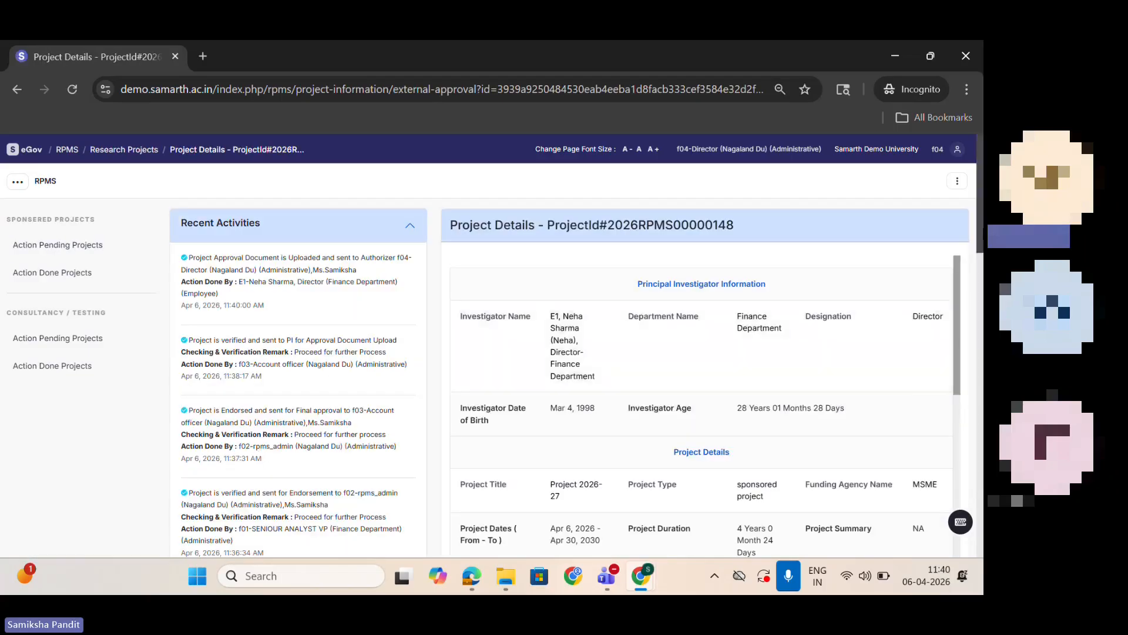
Step: Review the project's approved amounts and set its advancement status to Approved By Funding Agency
left_click_drag(980, 218, 983, 278)
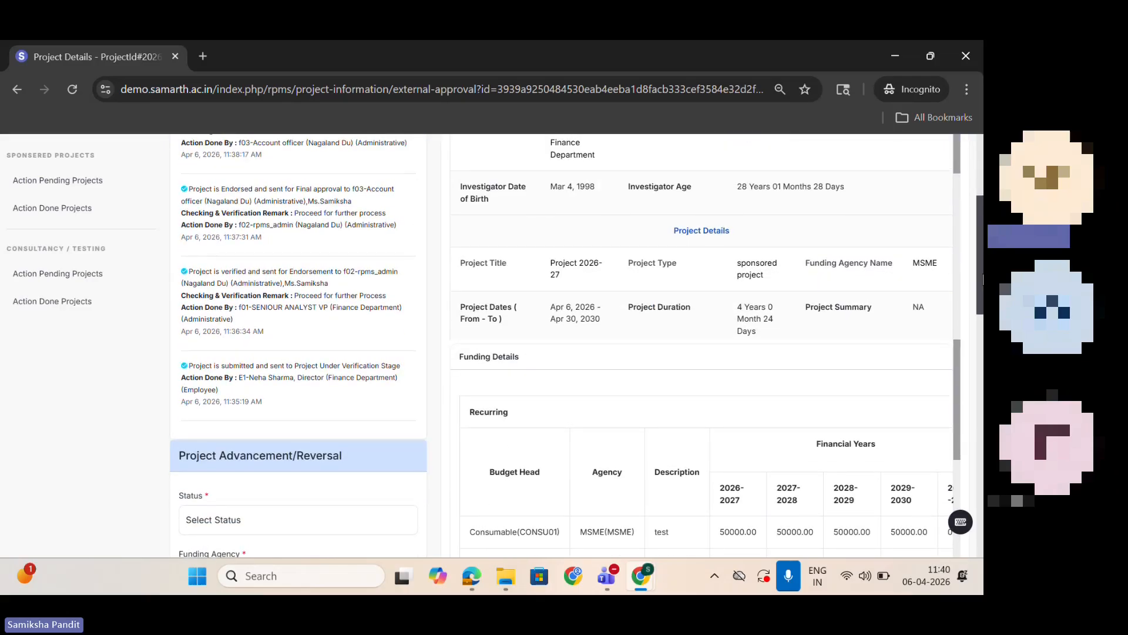
left_click_drag(983, 278, 983, 349)
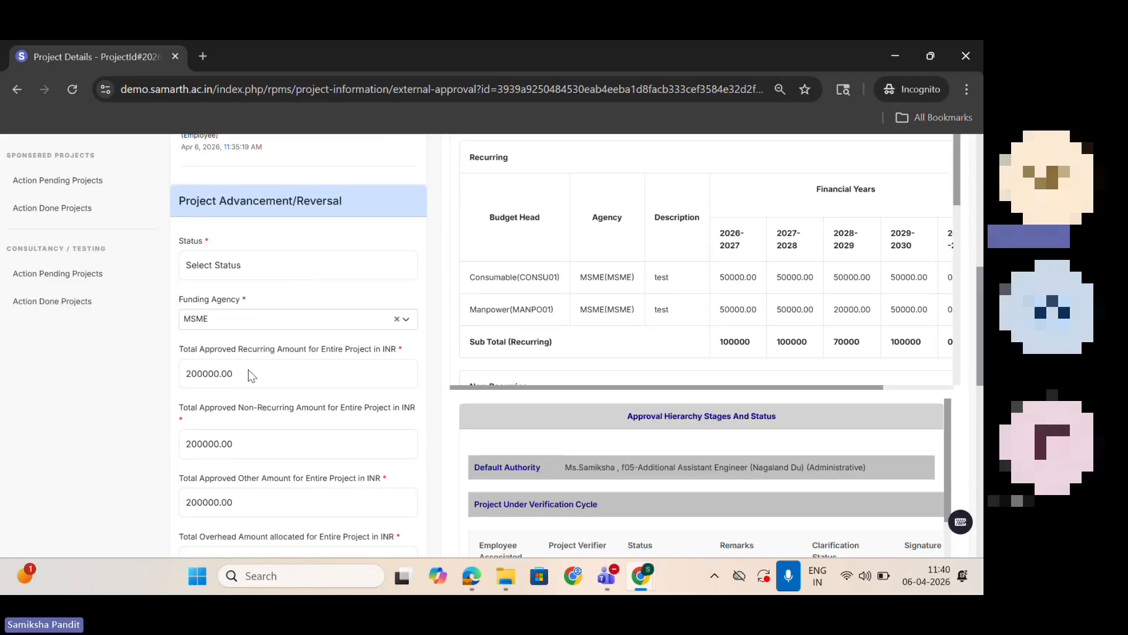
mouse_move(981, 297)
left_mouse_down()
mouse_move(979, 331)
mouse_move(969, 307)
left_mouse_up()
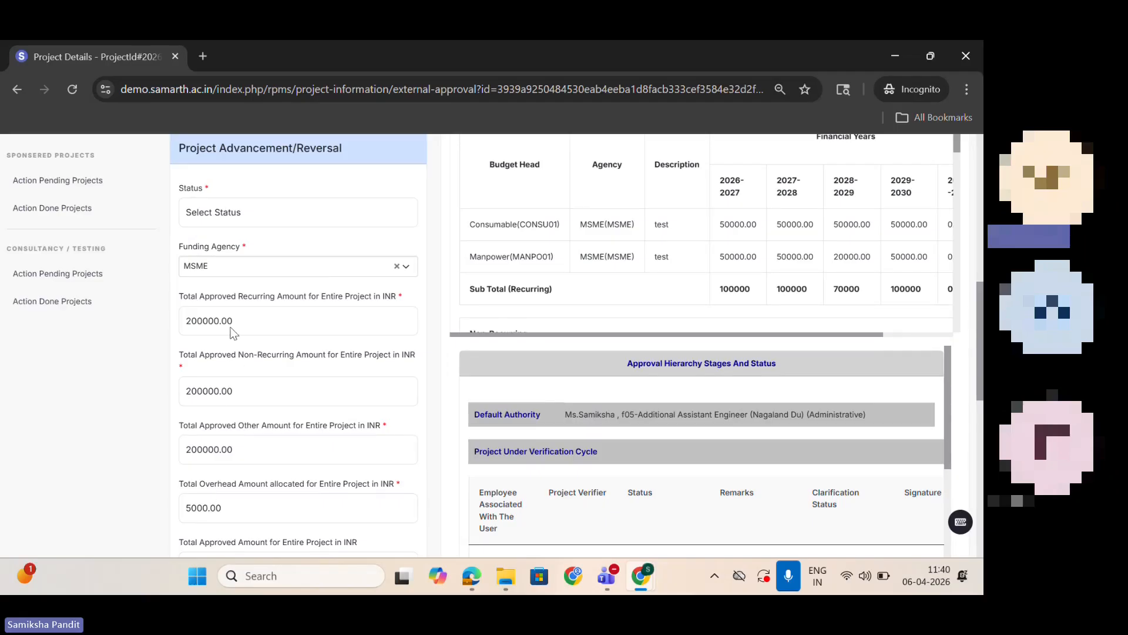
left_click(241, 212)
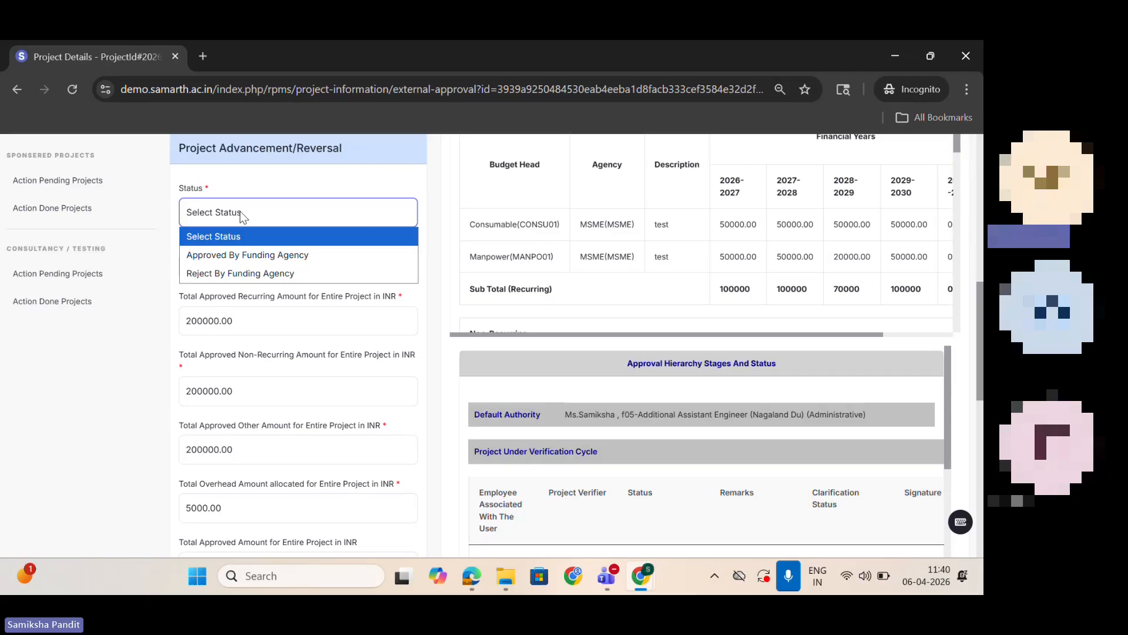
left_click(251, 255)
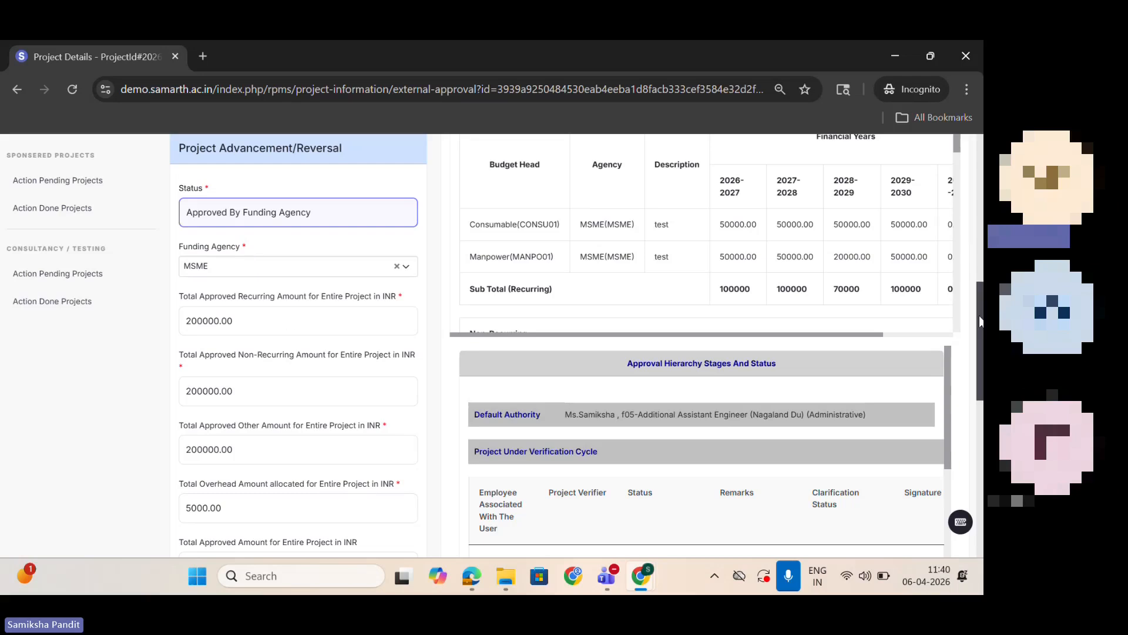
Step: Enter project serial number/code ref 56098 and the remark "ok", leave the PFMS scheme code empty, and submit the registration
scroll(978, 321, "down", 5)
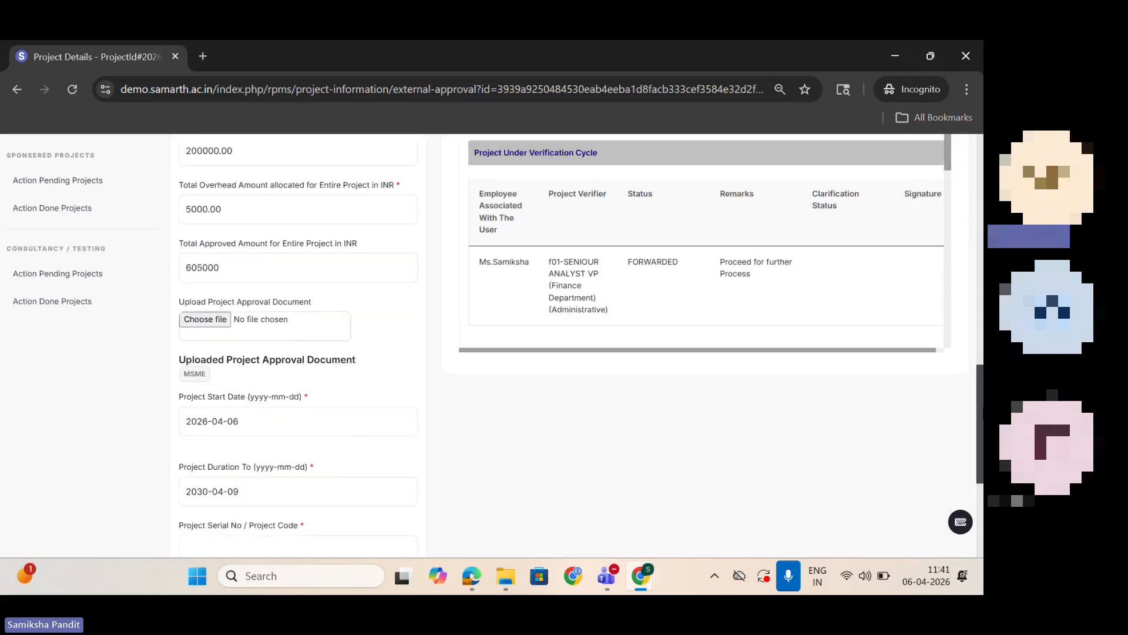
scroll(978, 321, "down", 1)
left_click(248, 466)
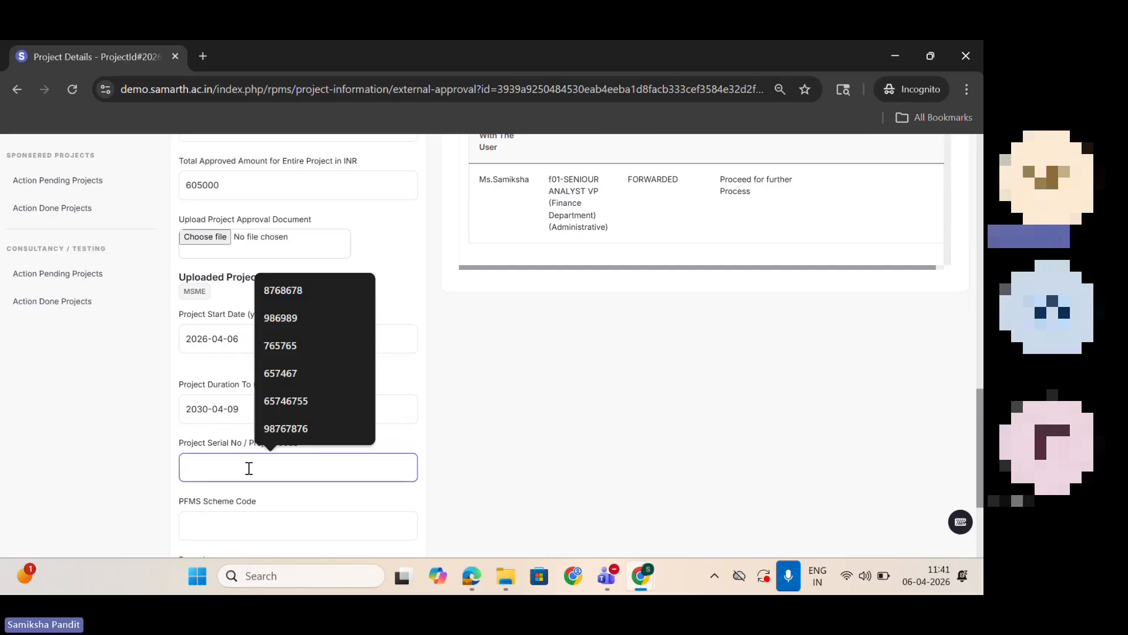
type("r")
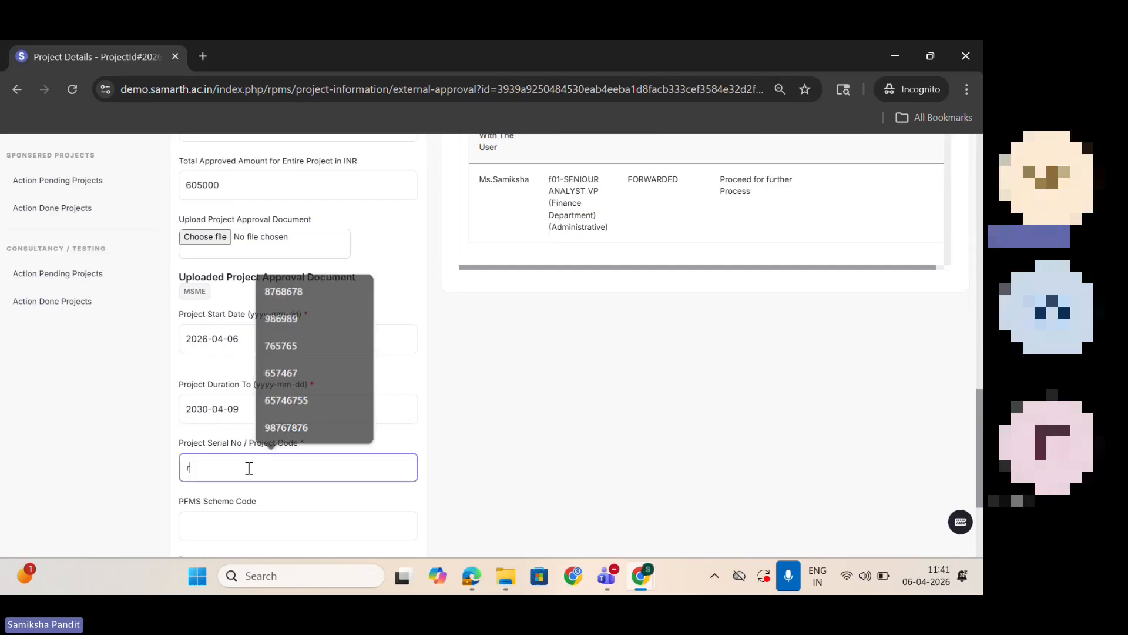
type("ef 56098")
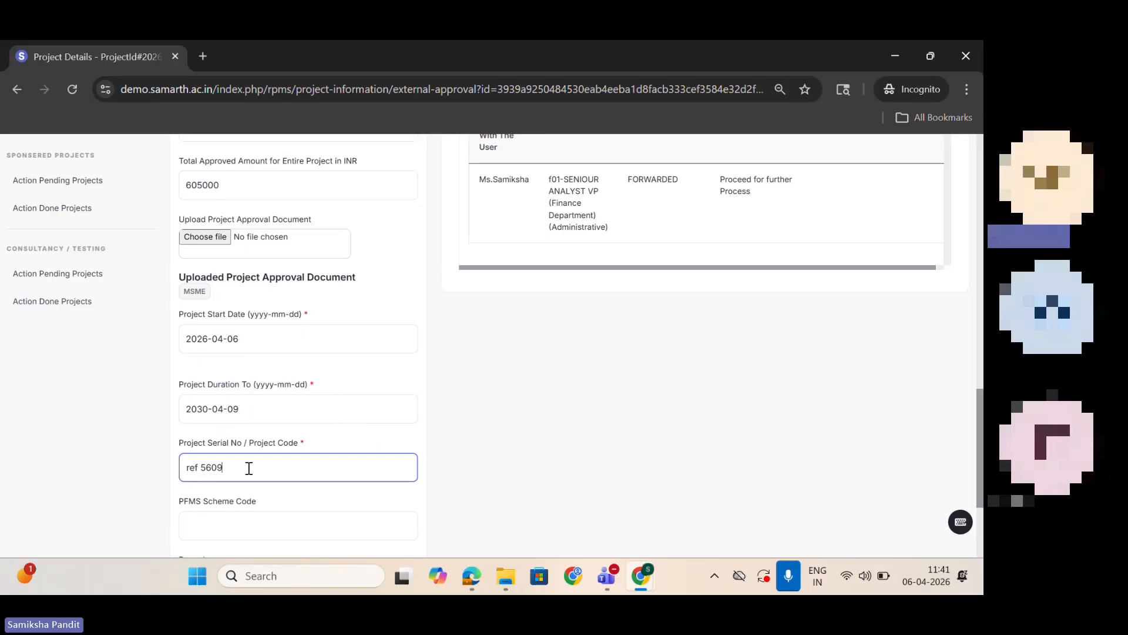
left_click(259, 513)
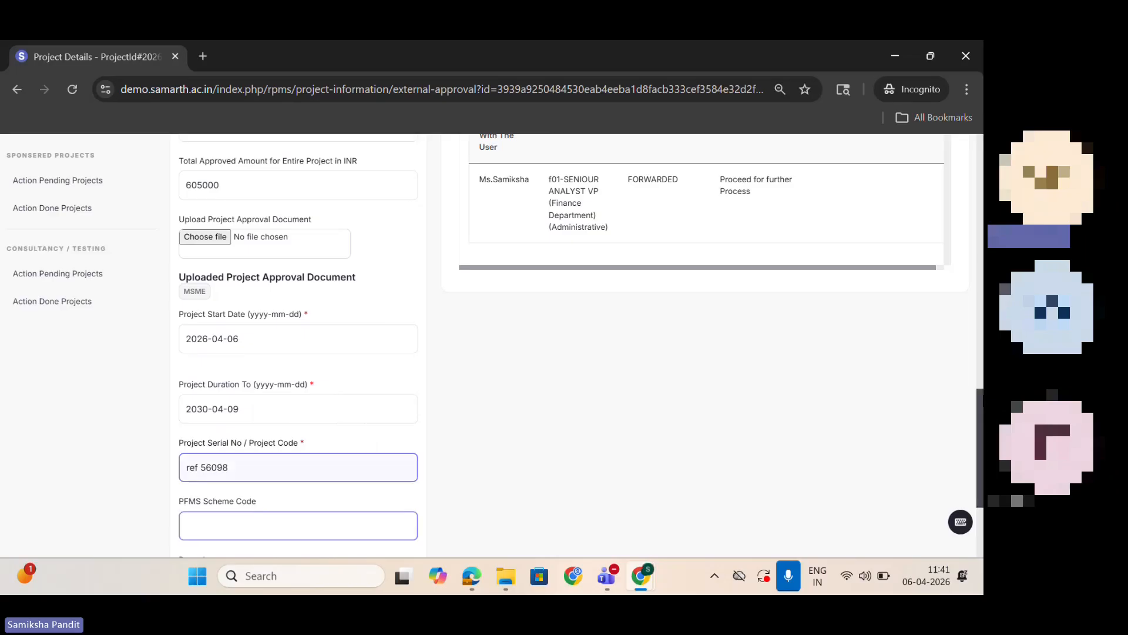
left_click_drag(979, 420, 979, 454)
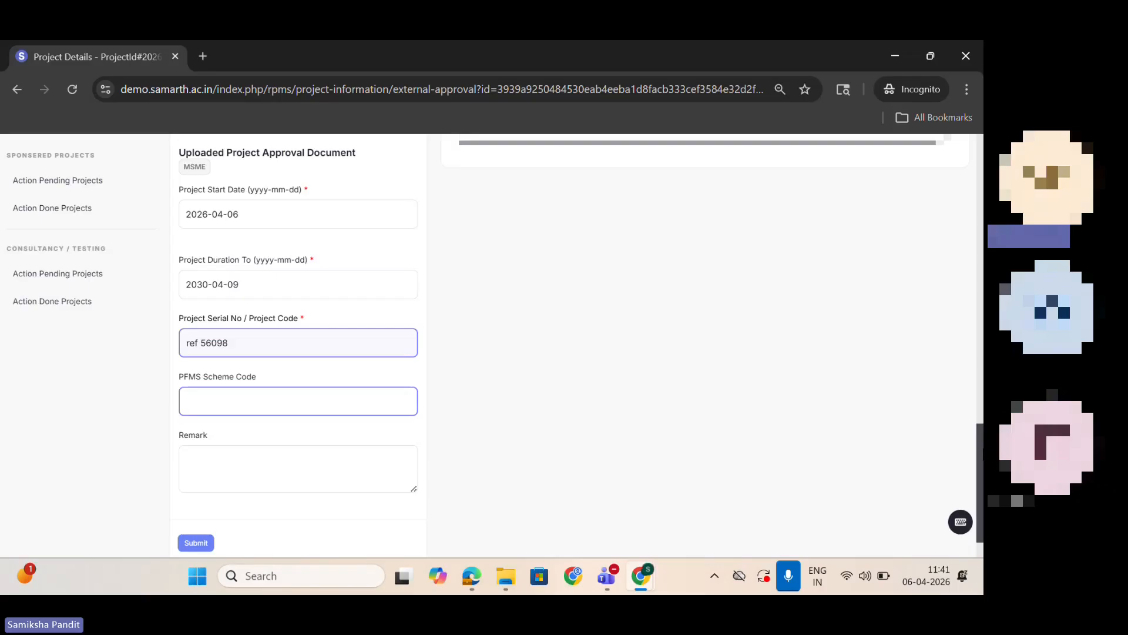
left_click(261, 472)
type("ok")
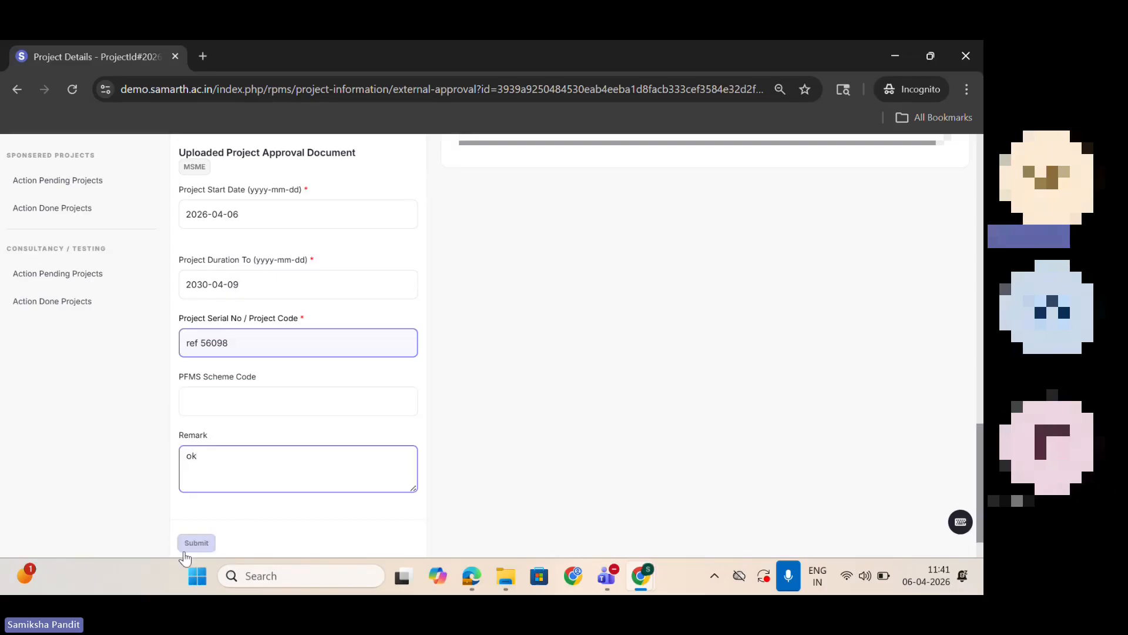
left_click(196, 544)
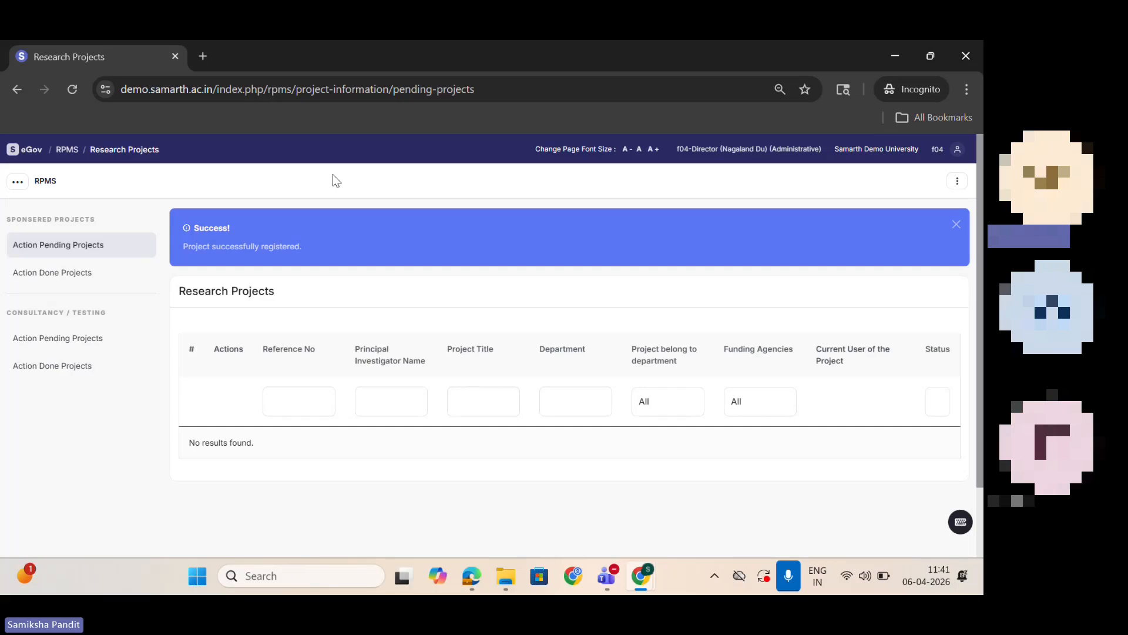
Step: Switch to the investigator's browser window and open the sanction orders of Project 2026-27 from the project finance list
left_click(958, 151)
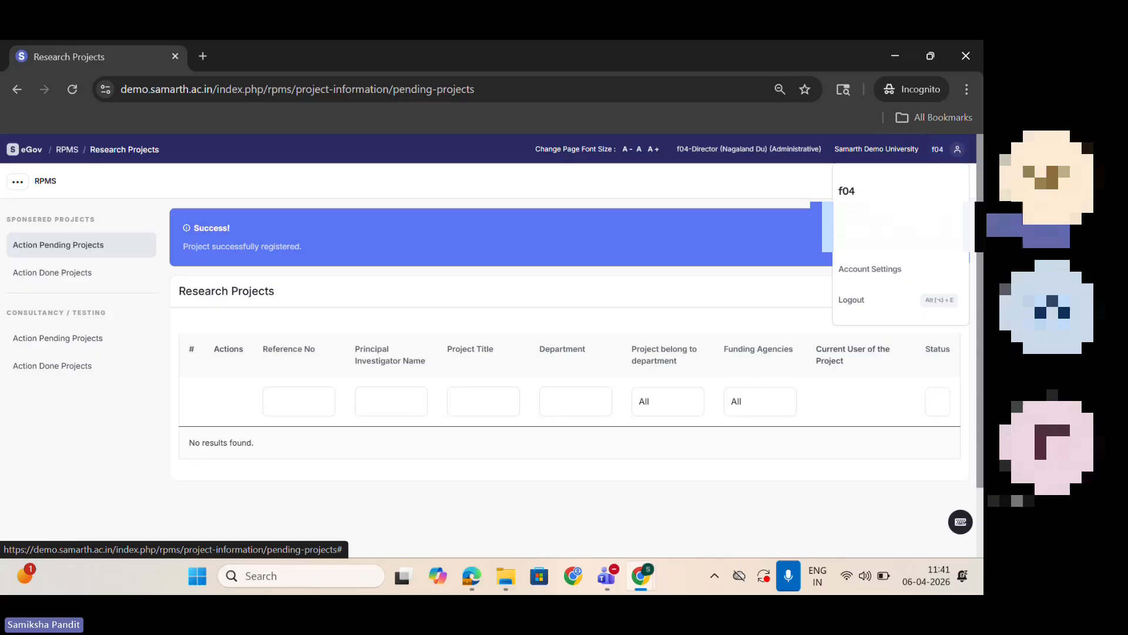
mouse_move(645, 582)
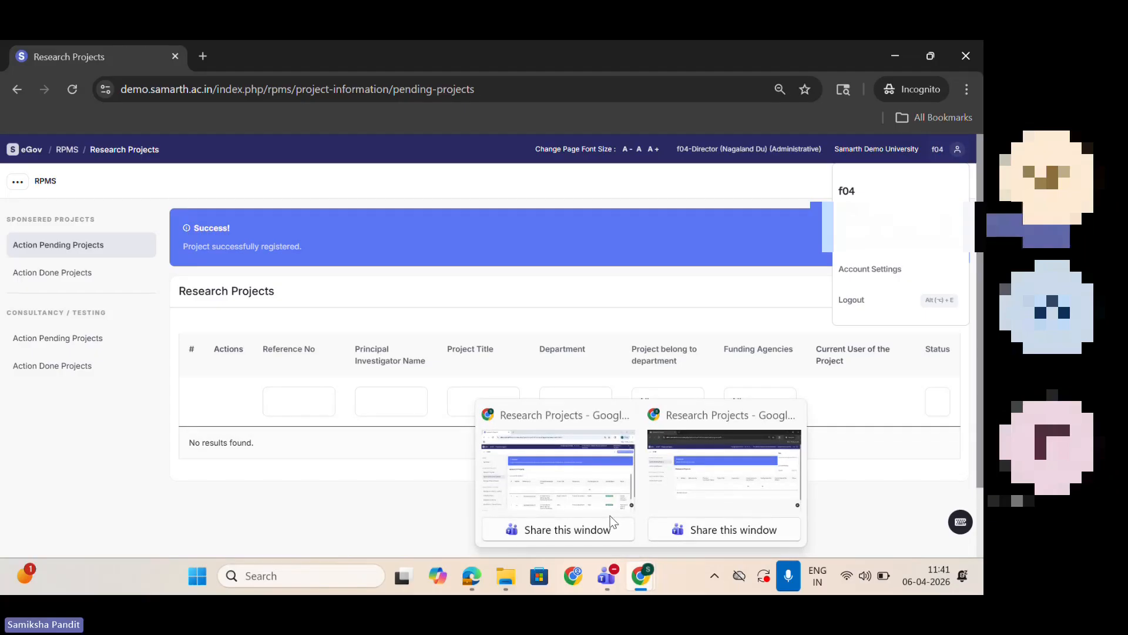
left_click(598, 492)
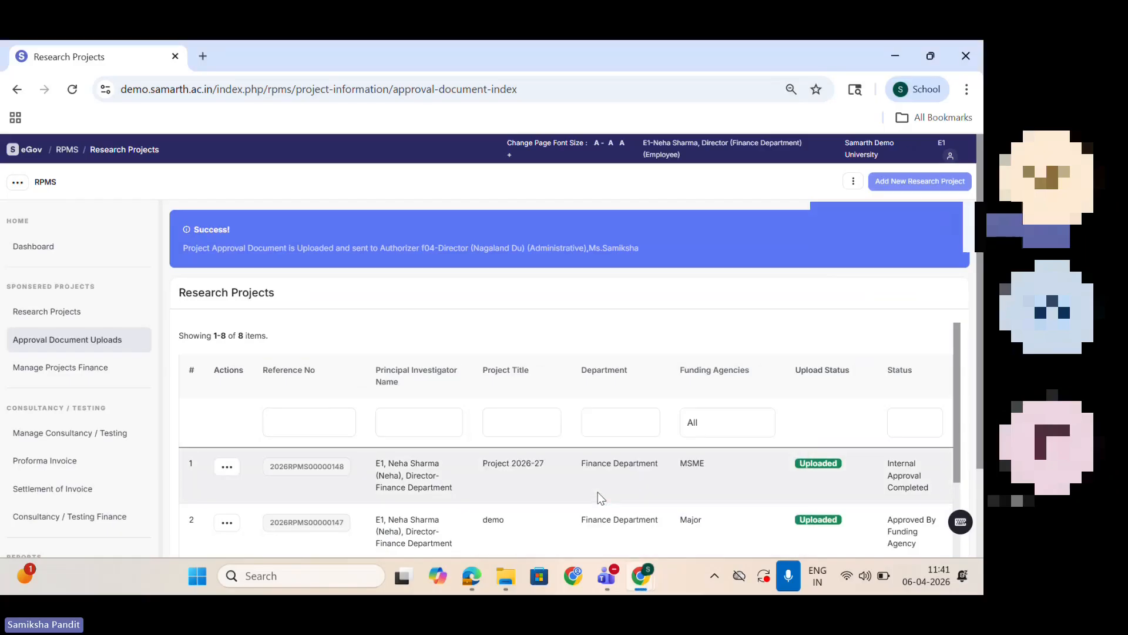
left_click(42, 368)
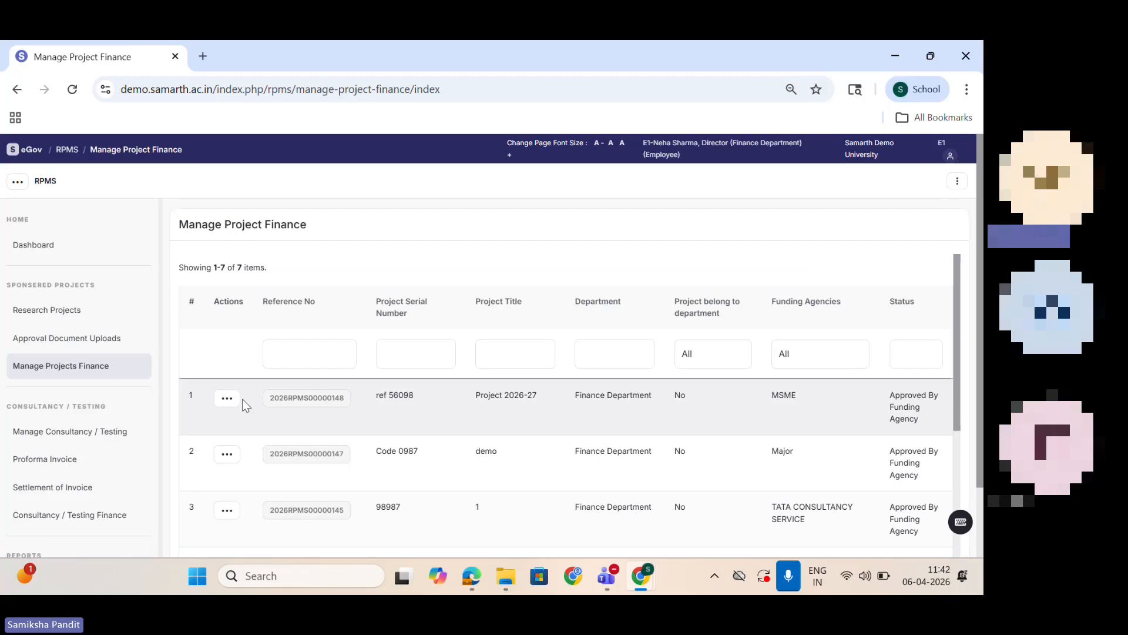
left_click(226, 399)
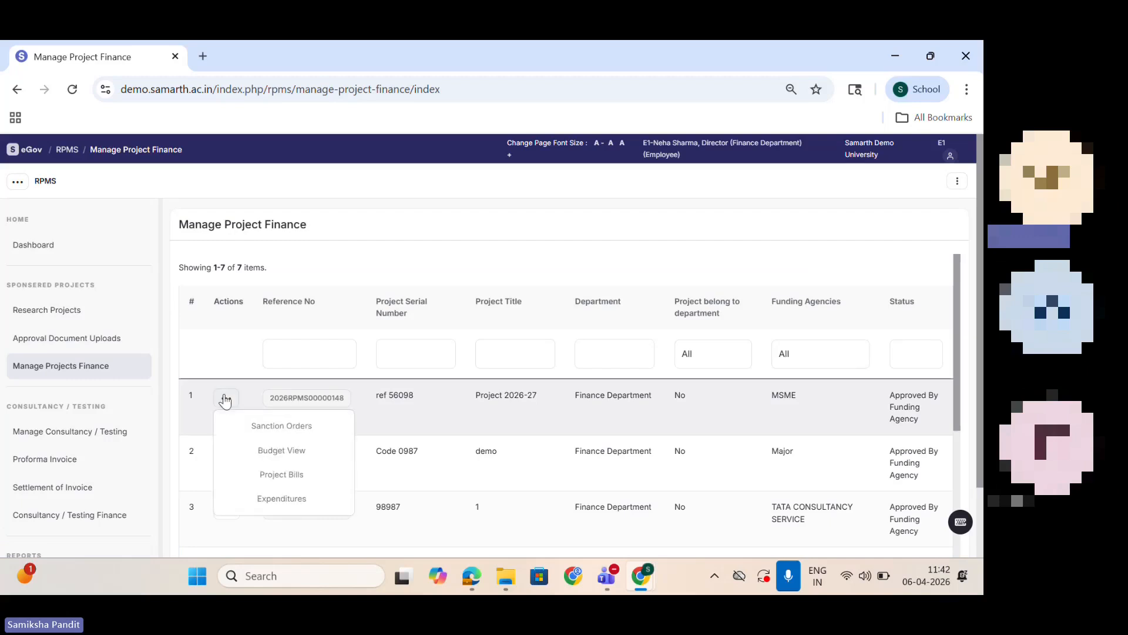
left_click(277, 427)
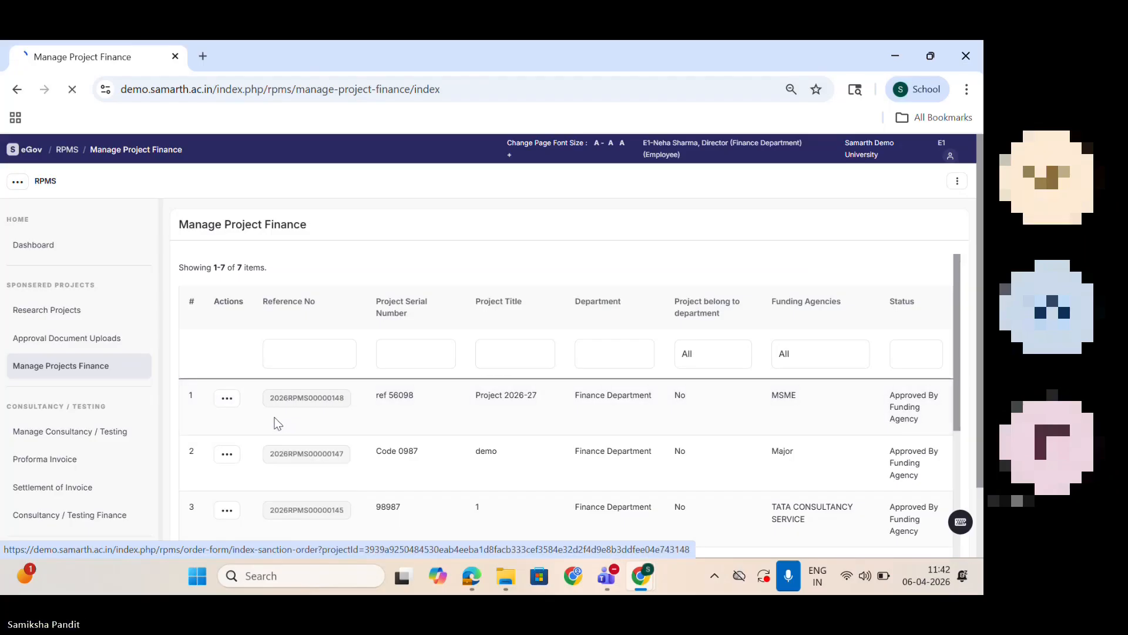
Step: Open the form for adding a new sanction order to Project 2026-27 and review its prefilled dates and amounts
scroll(705, 353, "down", 4)
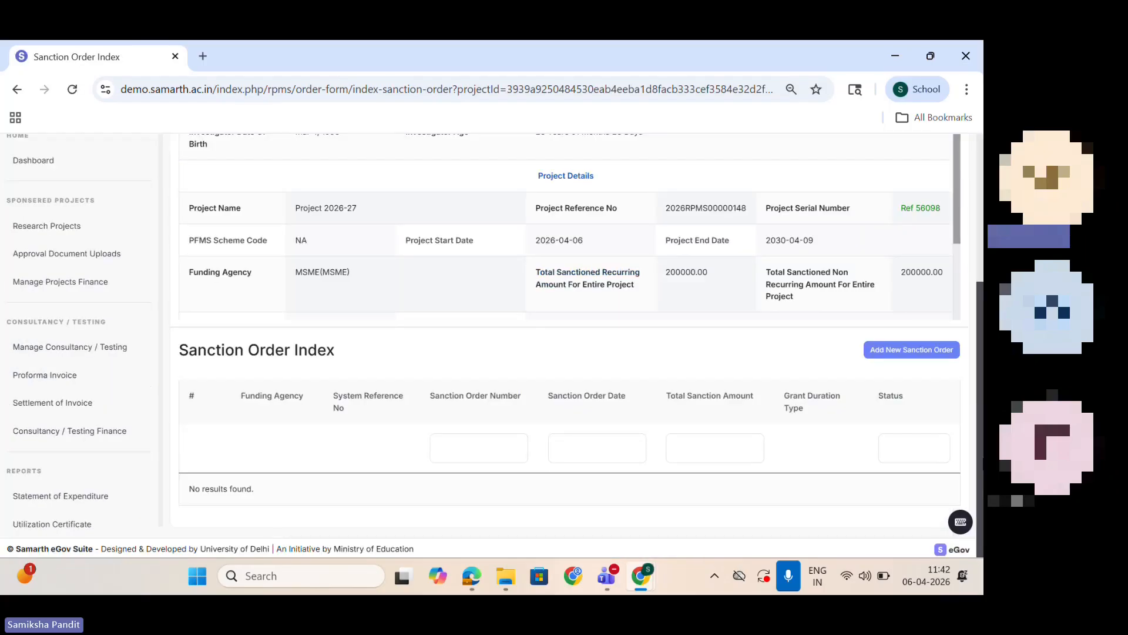
left_click(922, 349)
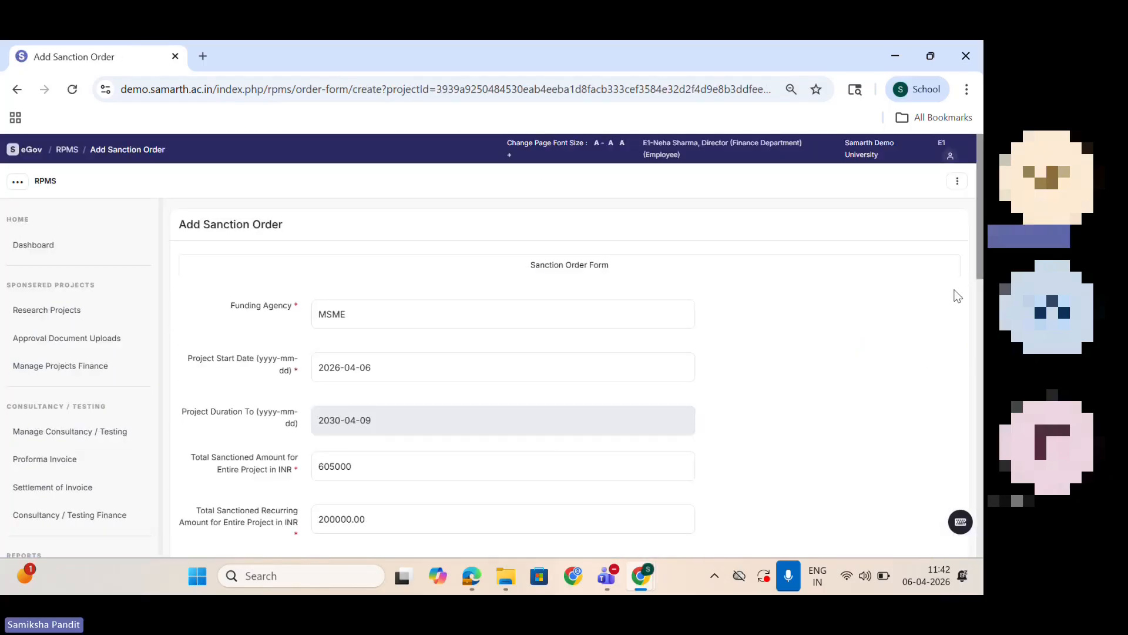
scroll(980, 242, "down", 2)
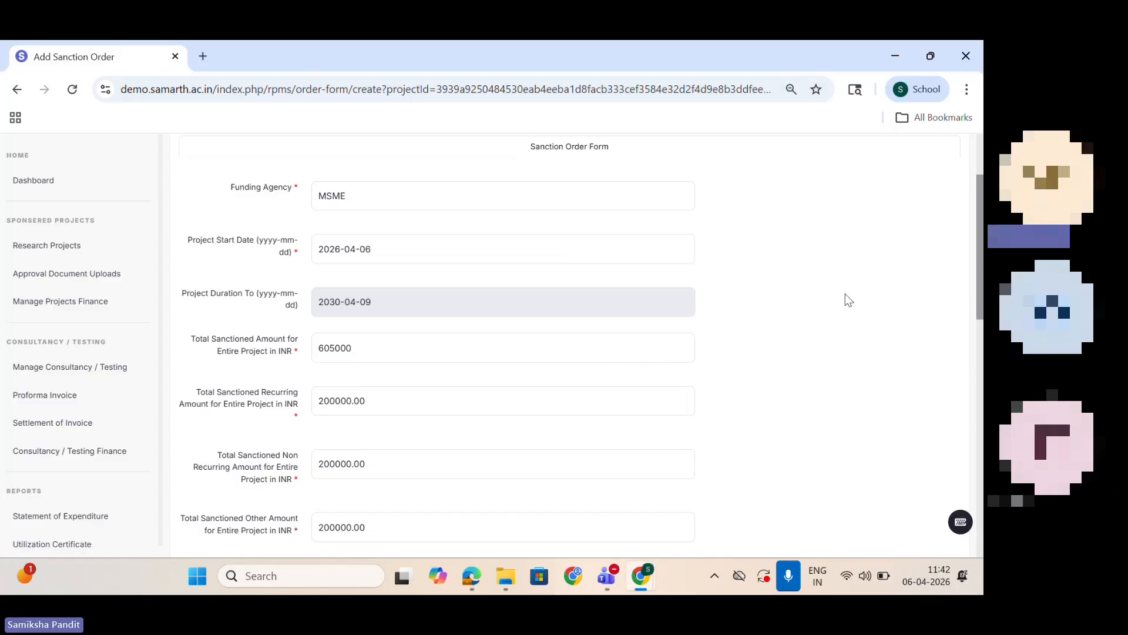
Step: Set the sanction order's grant duration type to Year Wise and its financial year to 2026-2027
left_click_drag(980, 271, 983, 283)
scroll(435, 244, "down", 6)
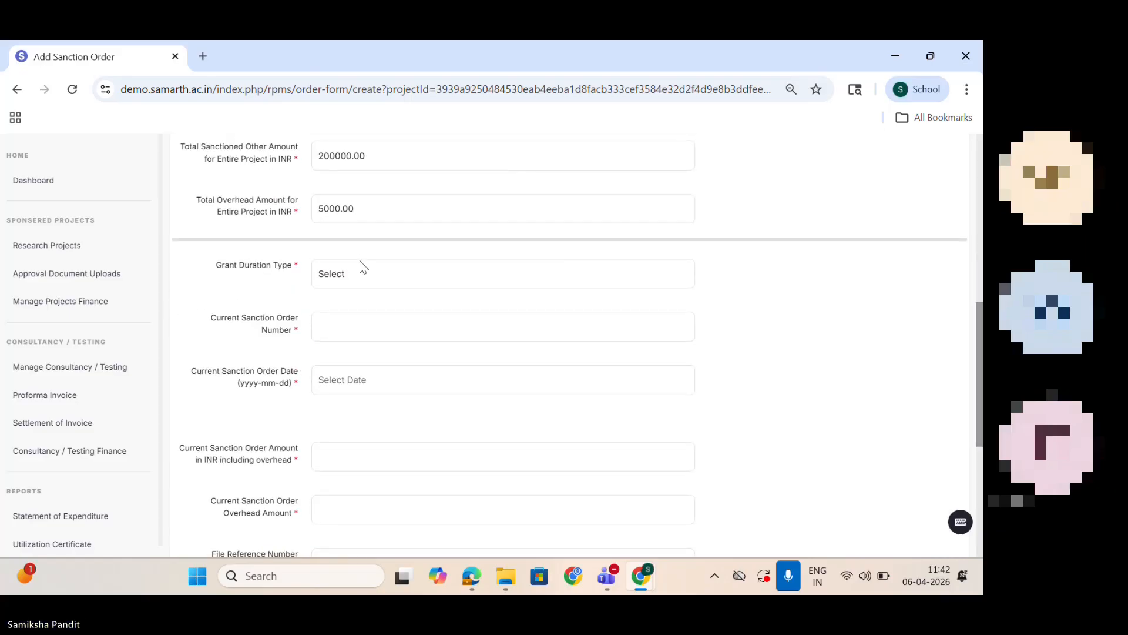
left_click(364, 271)
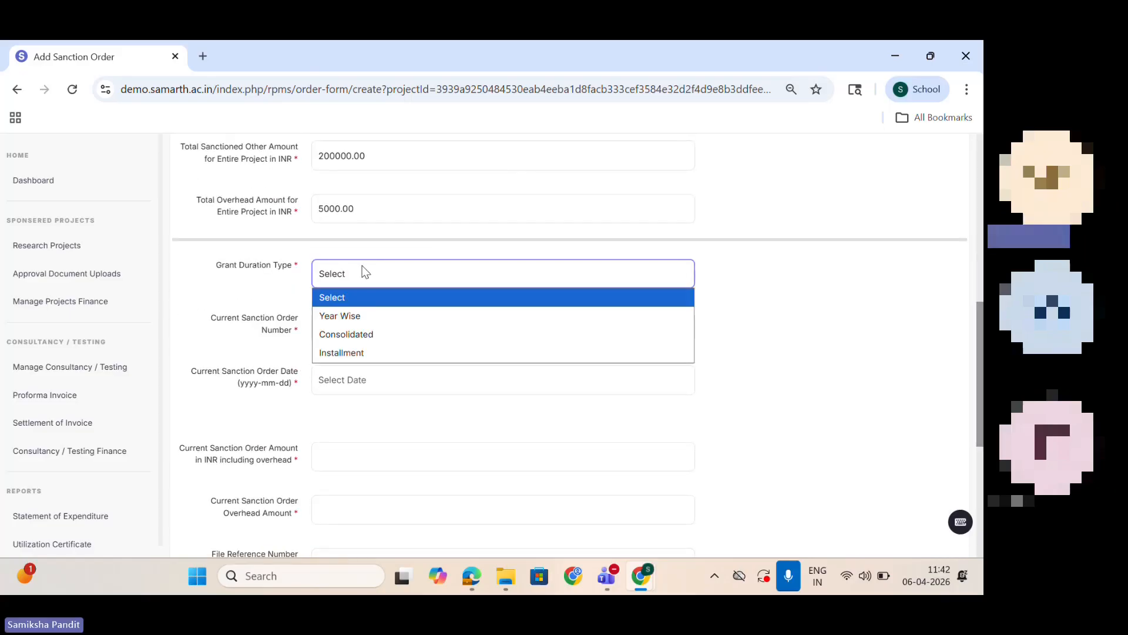
left_click(380, 318)
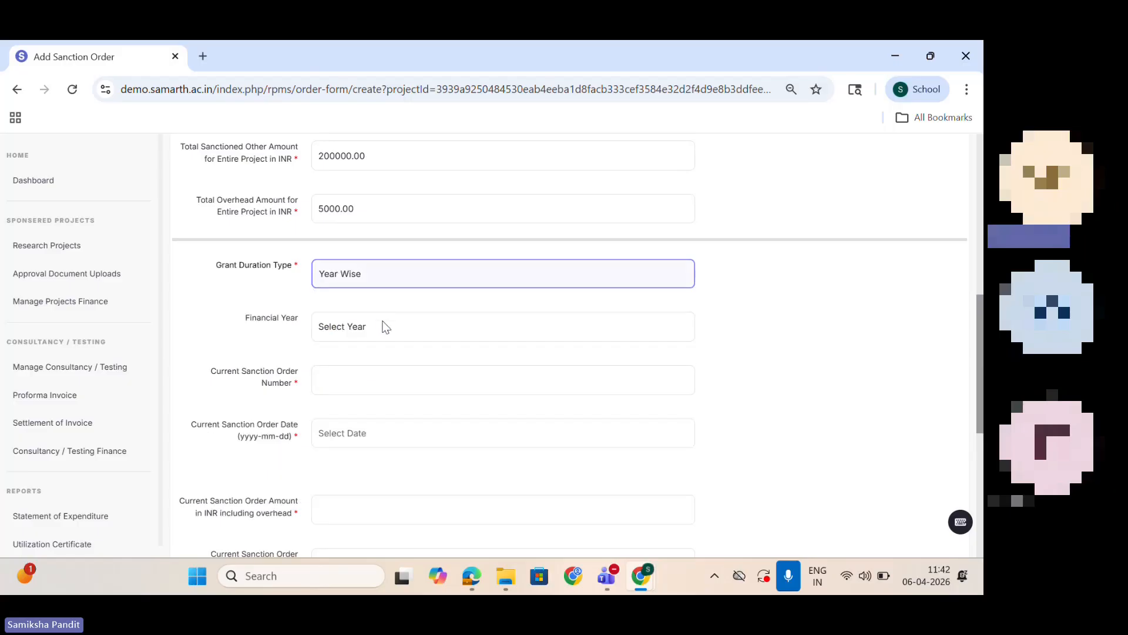
left_click(386, 326)
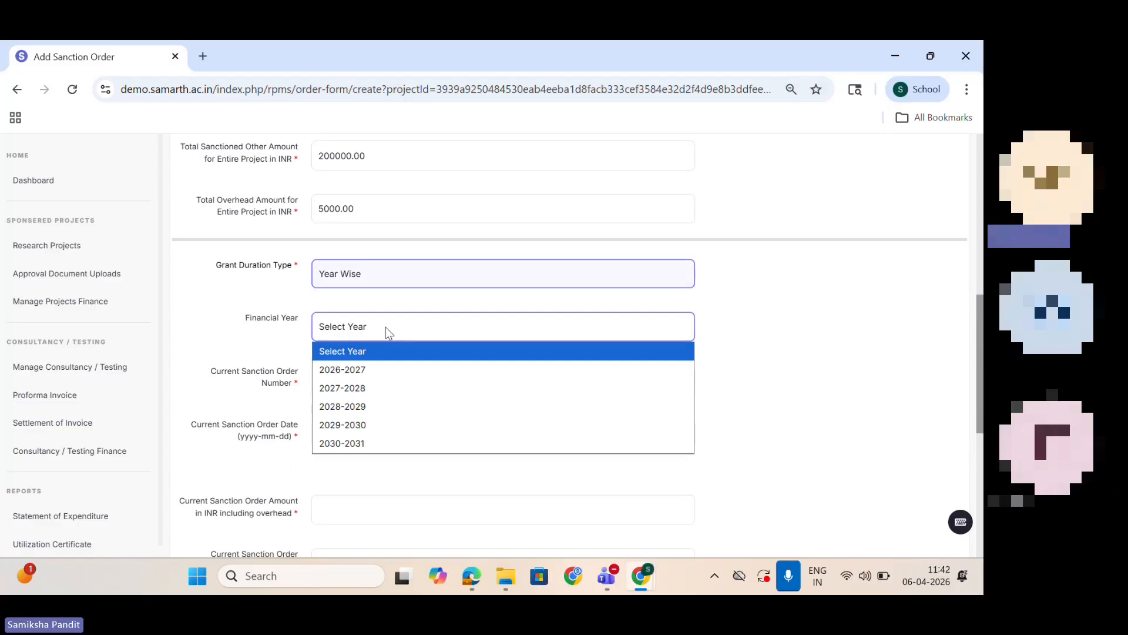
left_click(392, 370)
Step: Enter the current sanction order number and set the current sanction order date to 2026-04-06
left_click(366, 379)
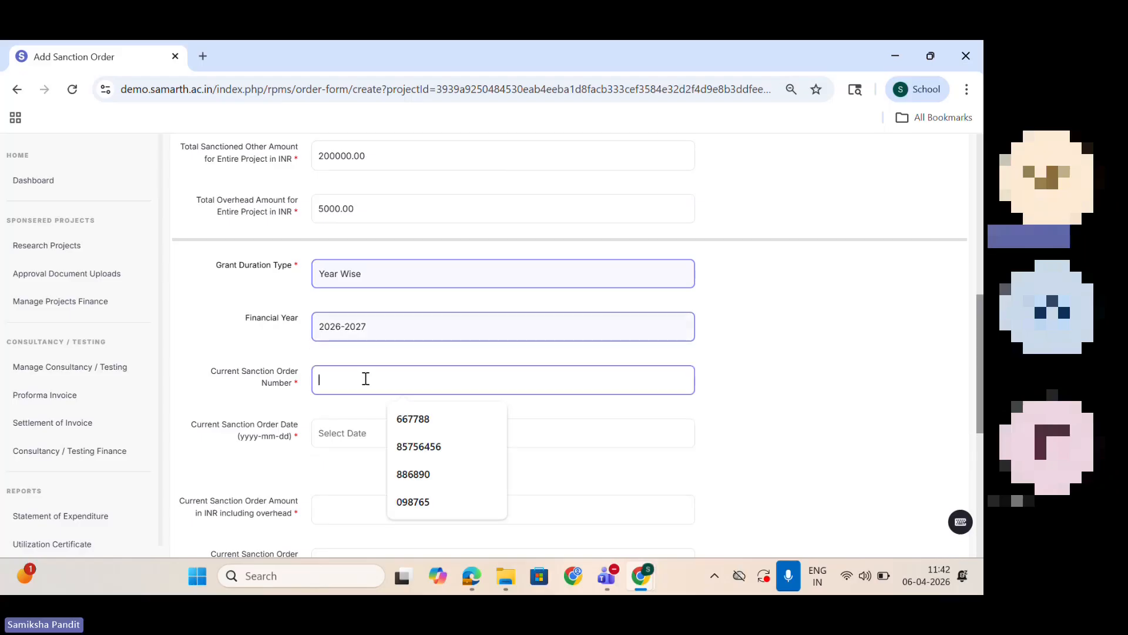
type("8758657")
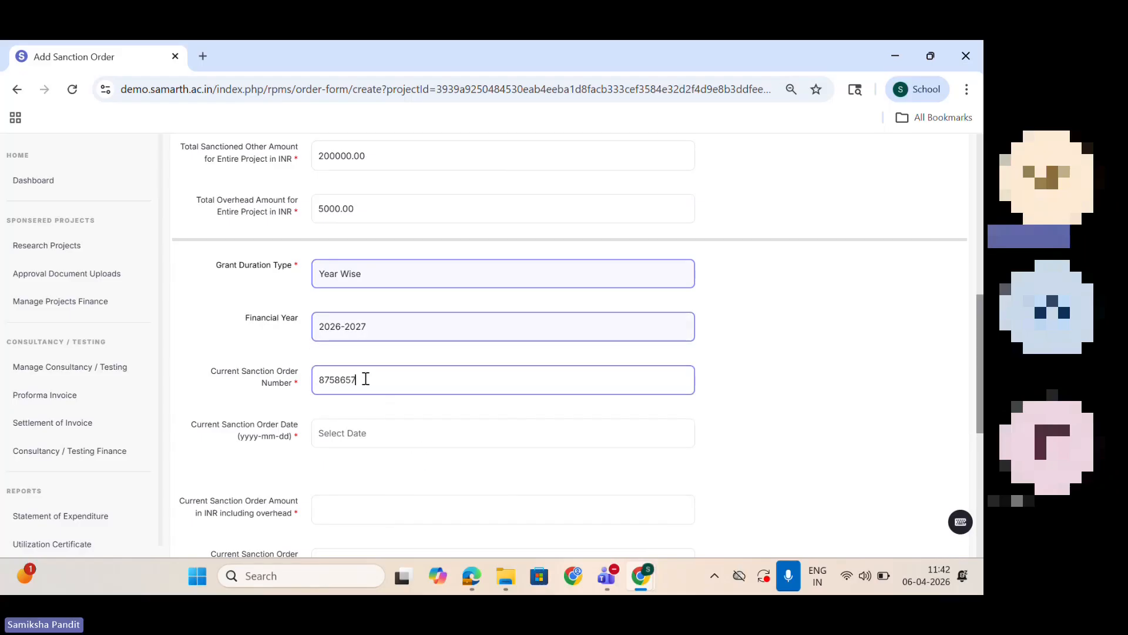
left_click(376, 423)
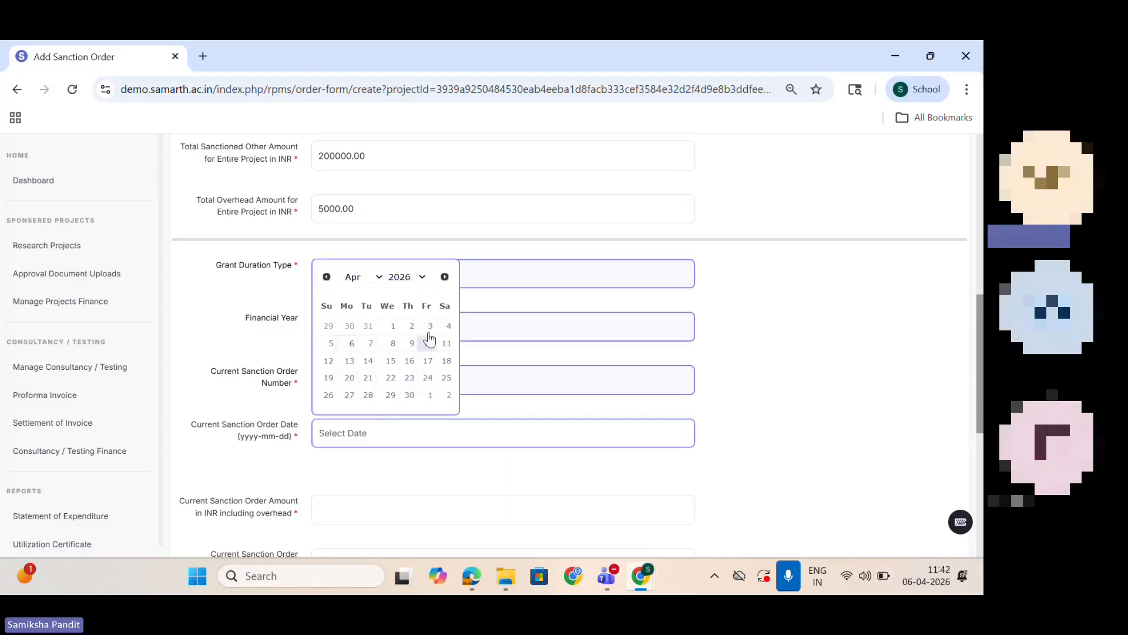
left_click(352, 346)
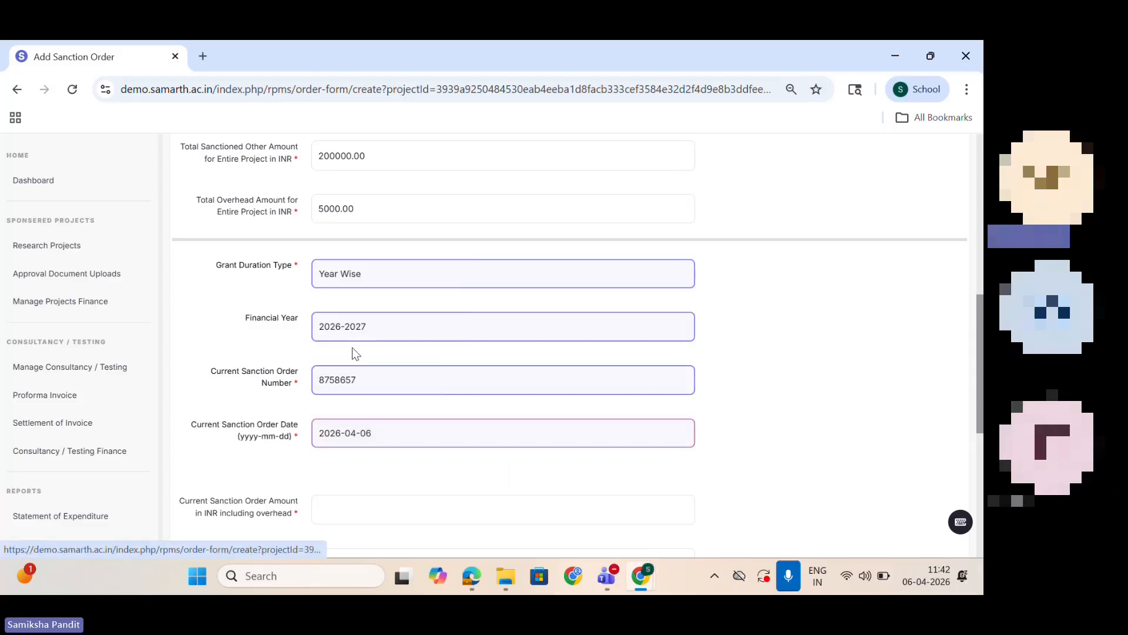
Step: Check the total sanctioned amount for the entire project before filling in the current sanction order amount
left_click(370, 503)
scroll(371, 504, "down", 3)
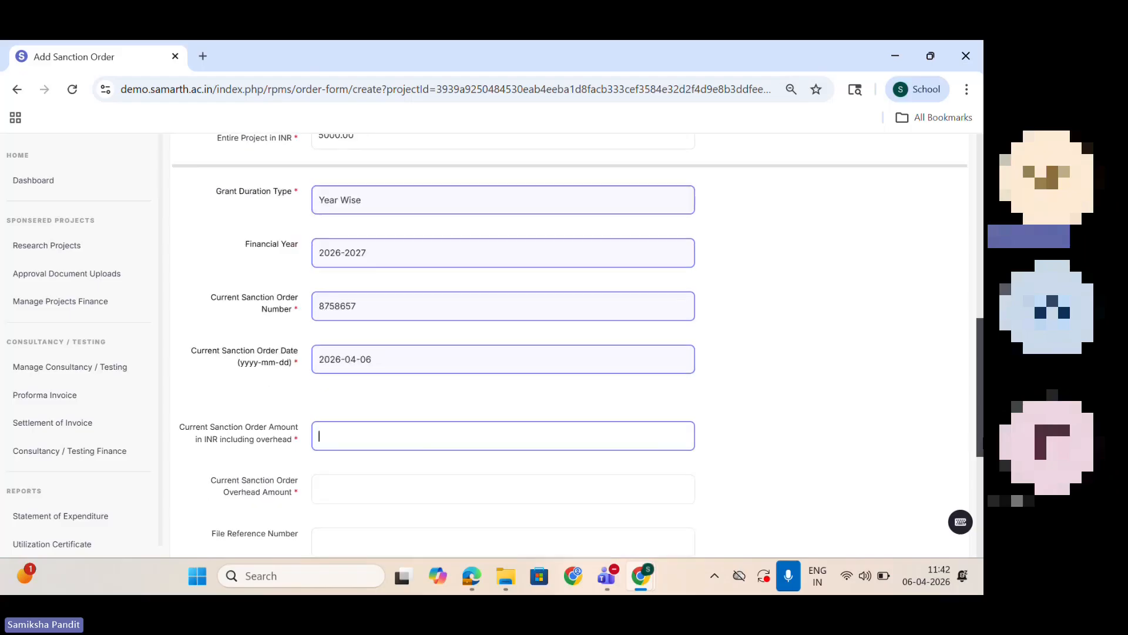
scroll(957, 341, "up", 6)
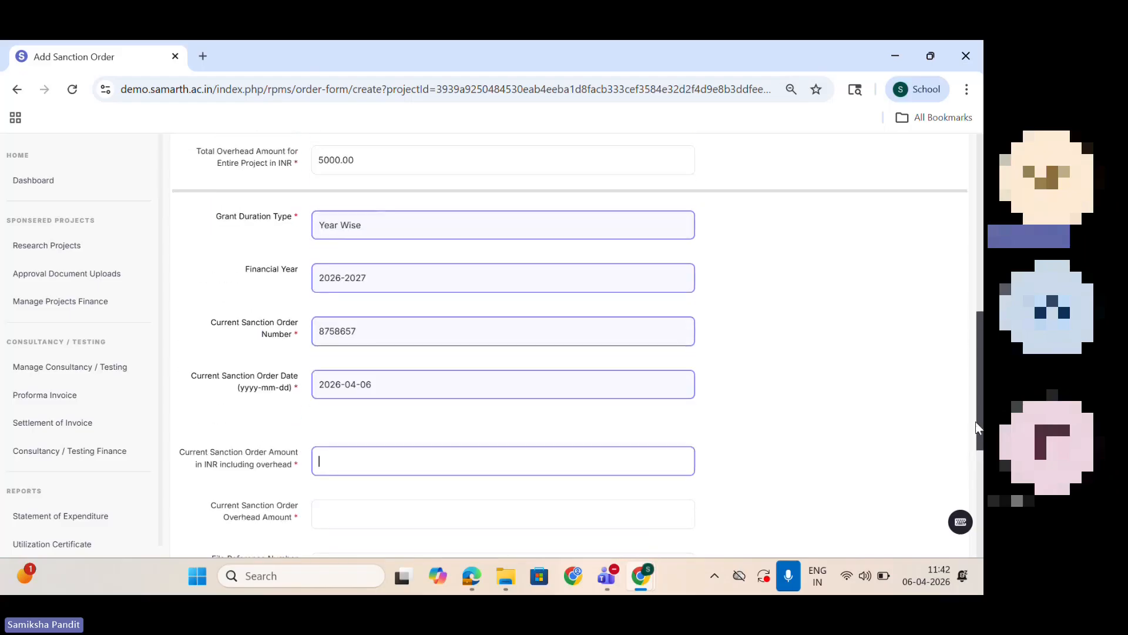
left_click_drag(957, 341, 957, 331)
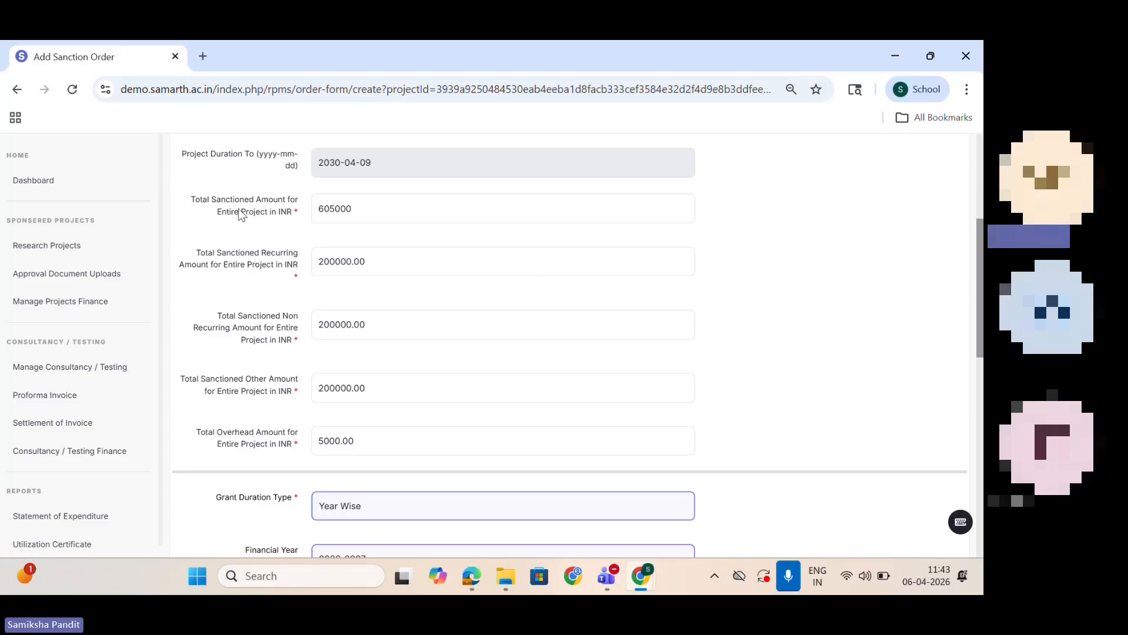
left_click_drag(360, 210, 305, 206)
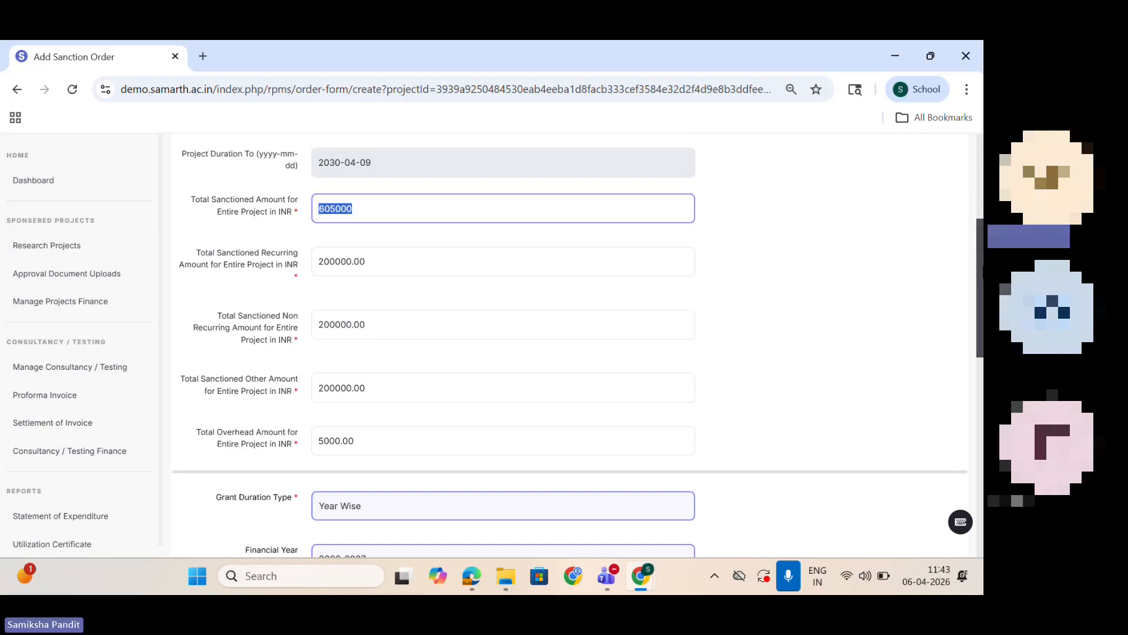
left_click_drag(979, 238, 978, 405)
scroll(458, 257, "up", 8)
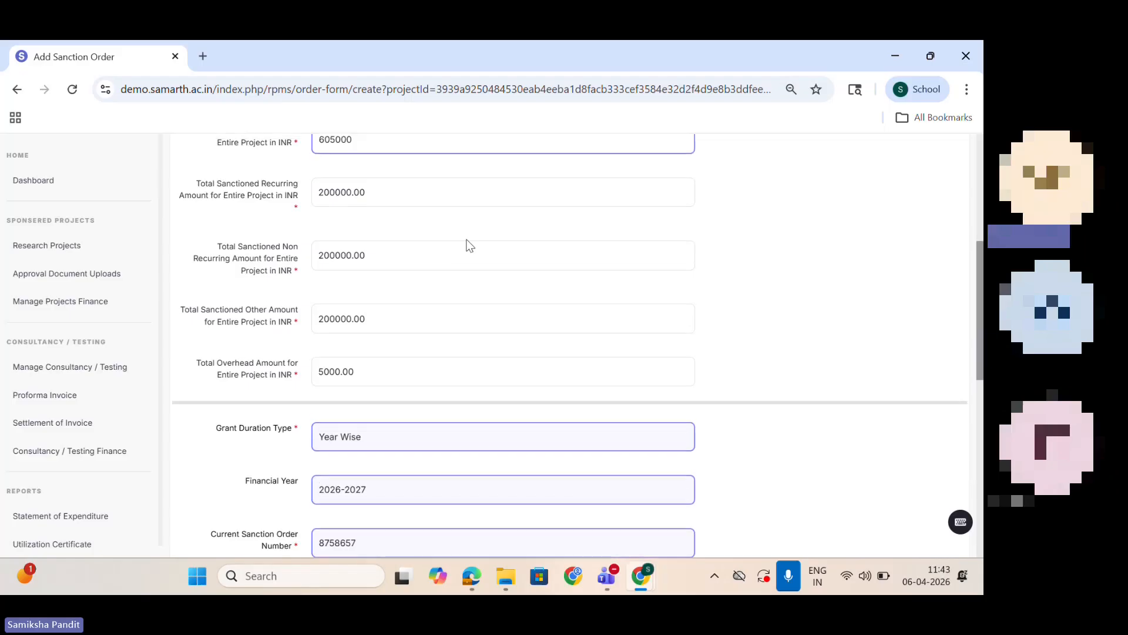
left_click_drag(979, 319, 979, 468)
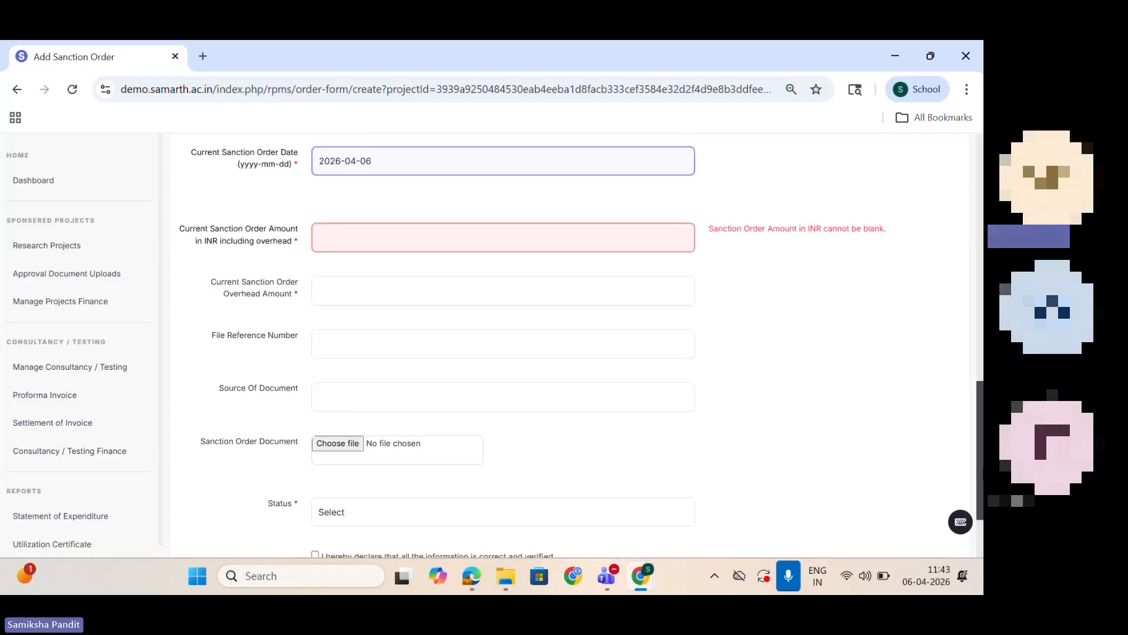
Step: Enter 200000 as the current sanction order amount including overhead and 1000 as its overhead amount
left_click(533, 213)
type("20000")
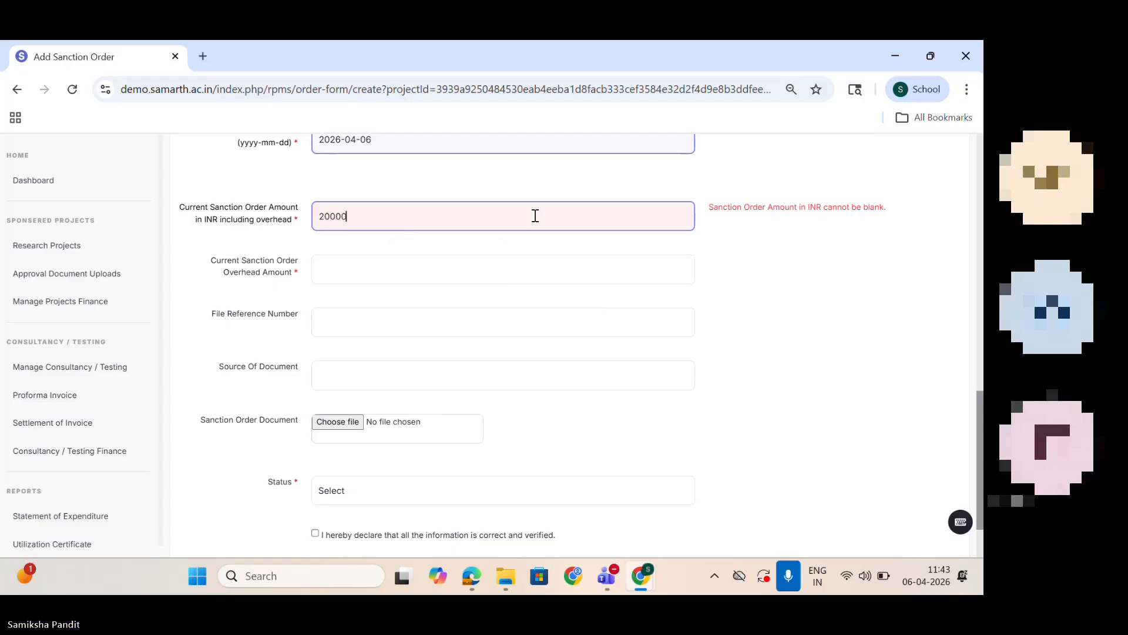
type("0")
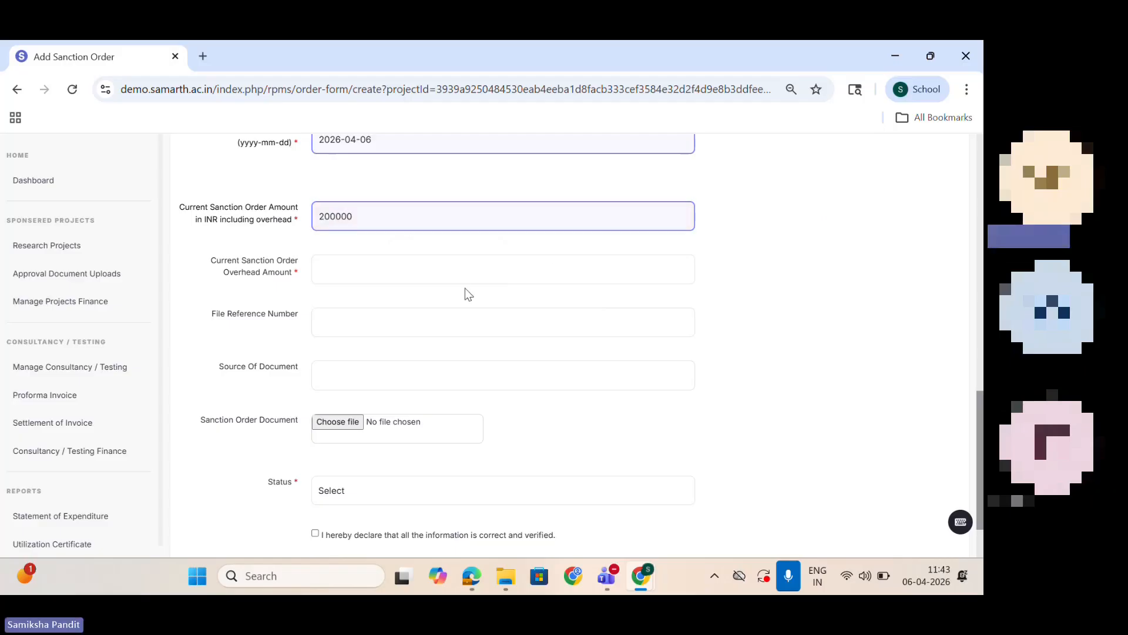
left_click(451, 270)
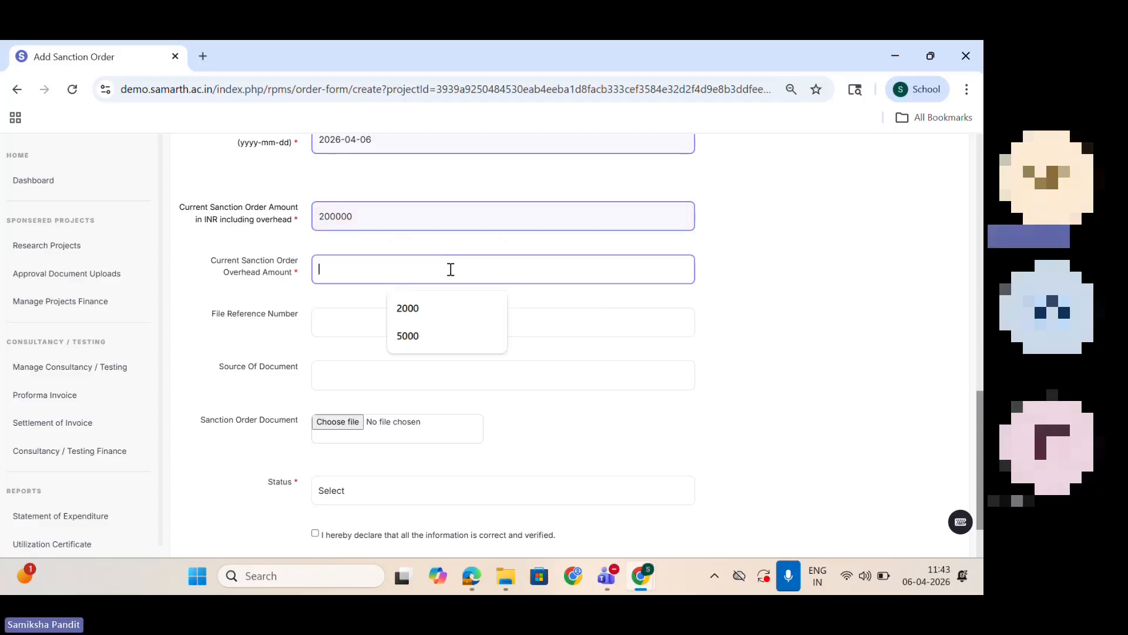
type("1000")
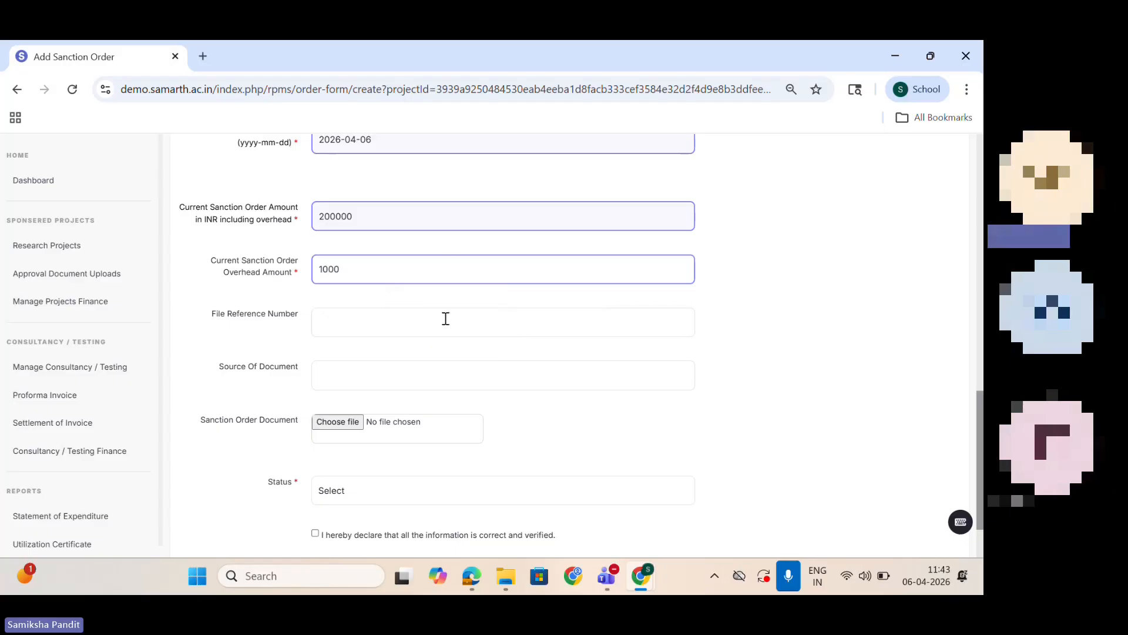
Step: Enter file reference number 77565 and set the source of document to Funding Agency
left_click(446, 318)
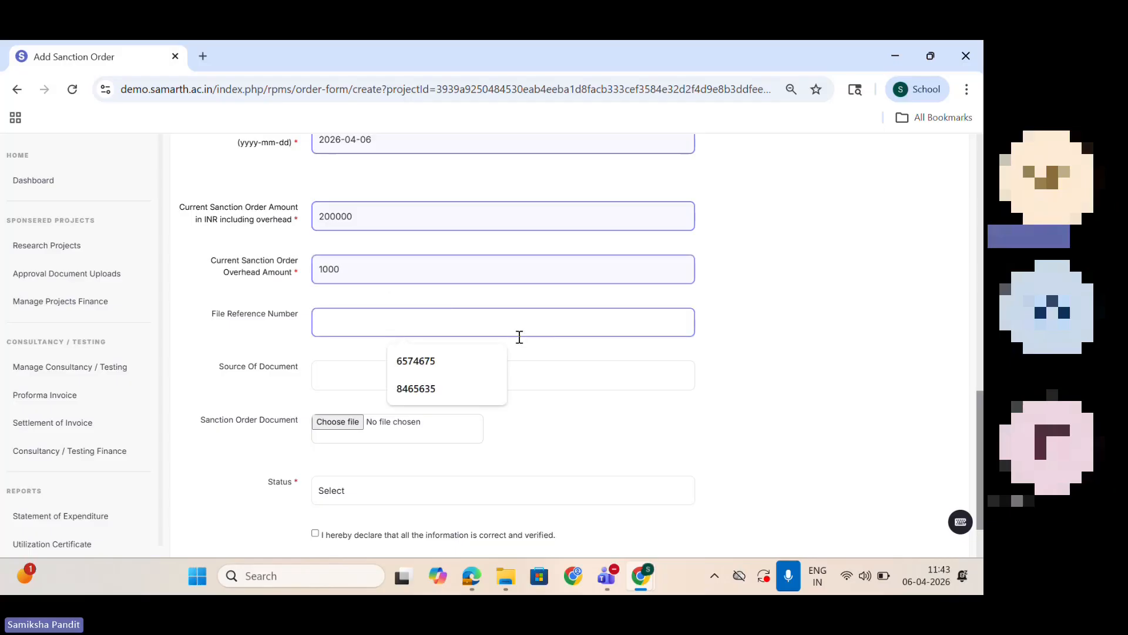
type("77565")
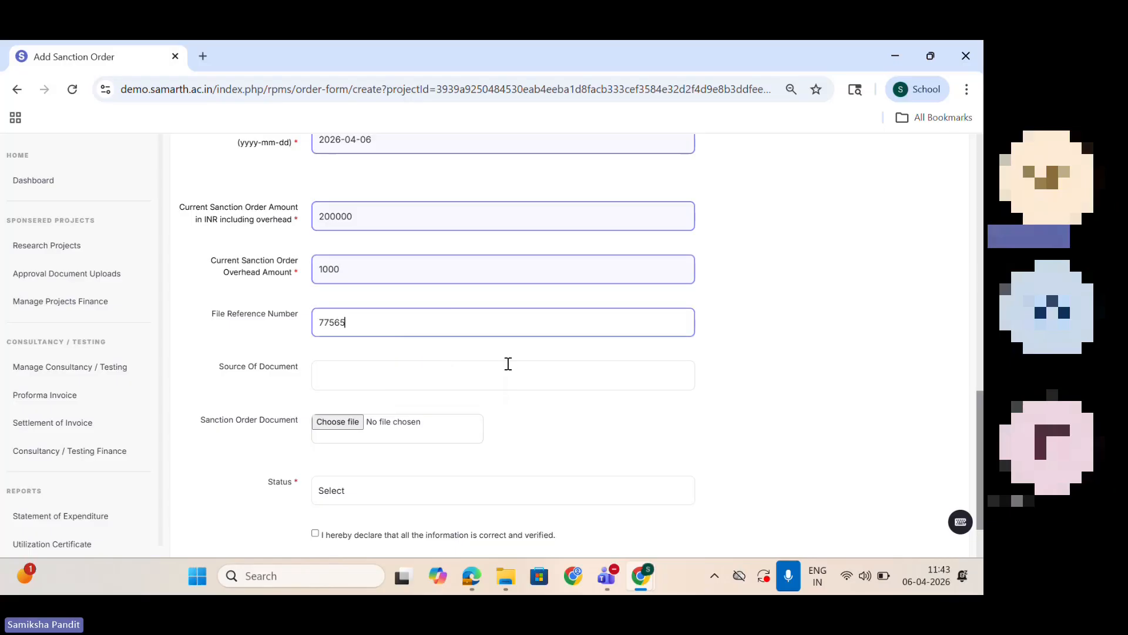
left_click(508, 364)
left_click(472, 410)
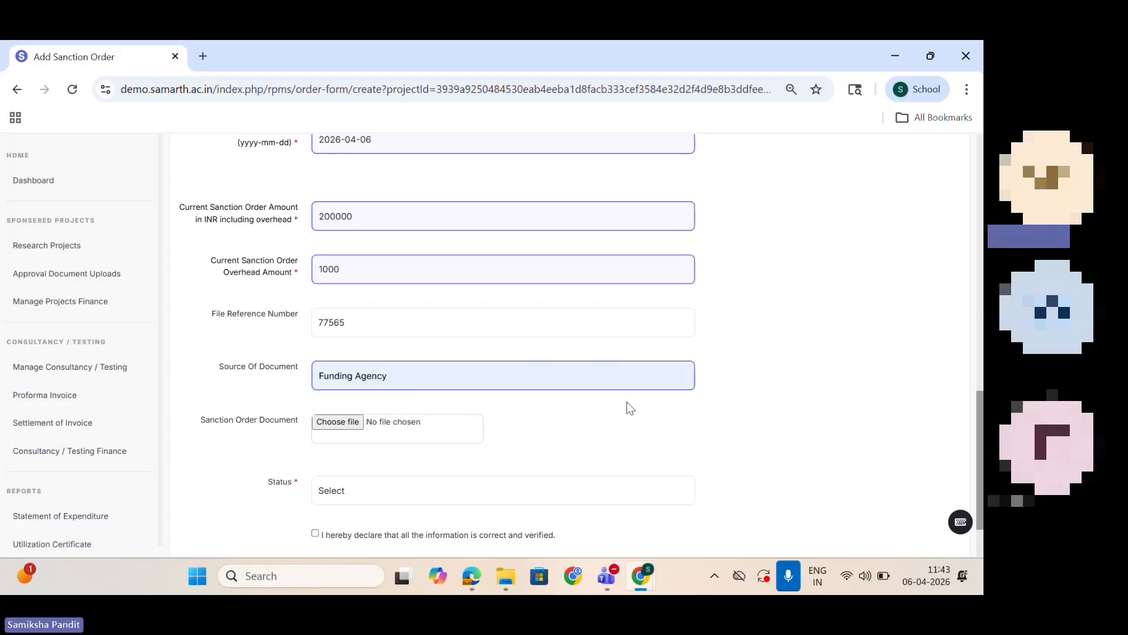
Step: Set the sanction order status to Active, accept the declaration, save the order and review the saved entry
scroll(975, 400, "down", 1)
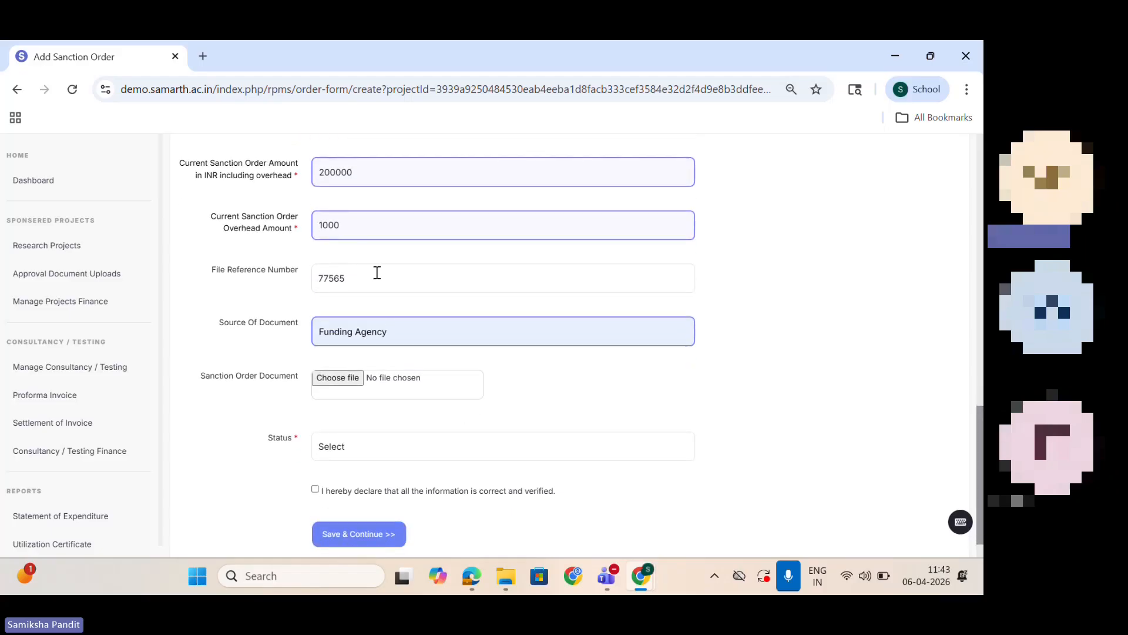
left_click(393, 458)
left_click(384, 506)
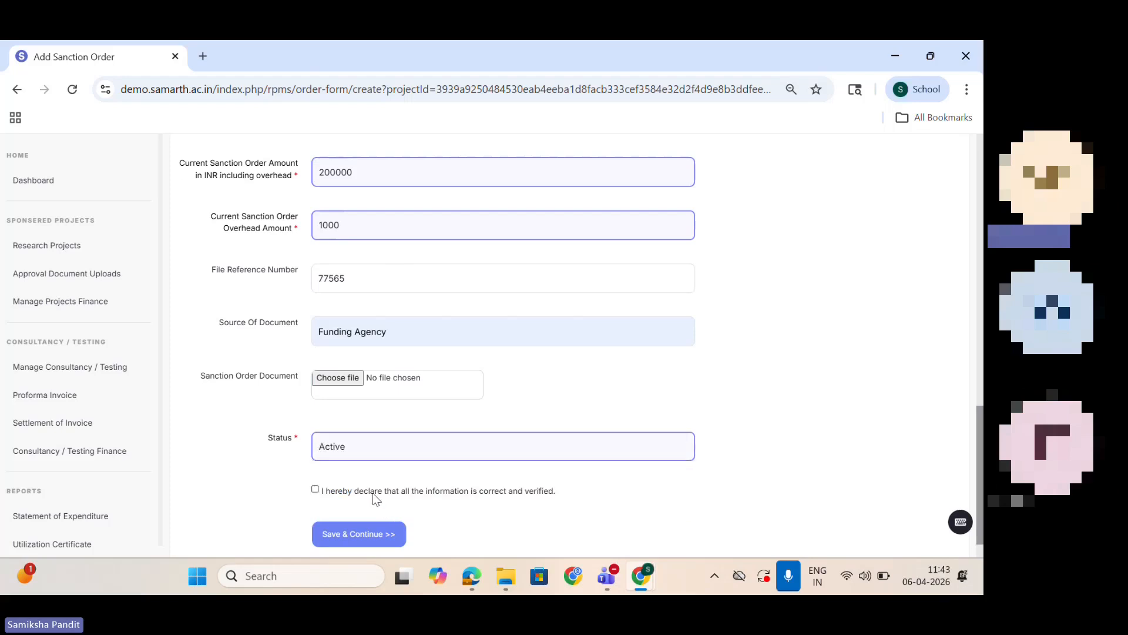
left_click(373, 492)
left_click(375, 535)
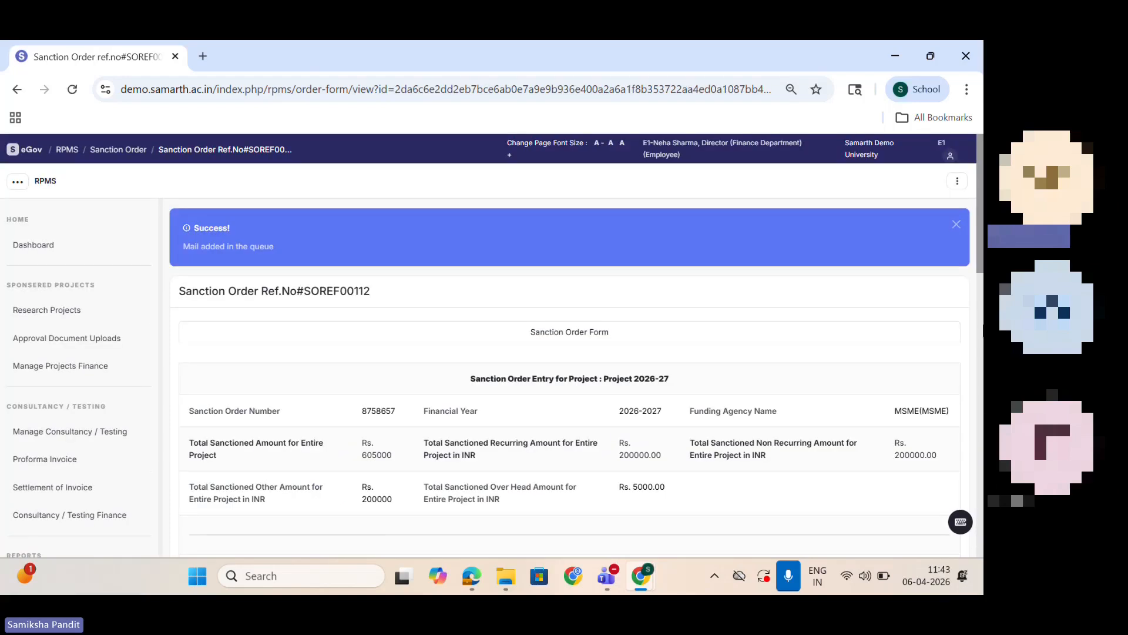
left_click_drag(980, 257, 978, 539)
left_click_drag(979, 470, 915, 139)
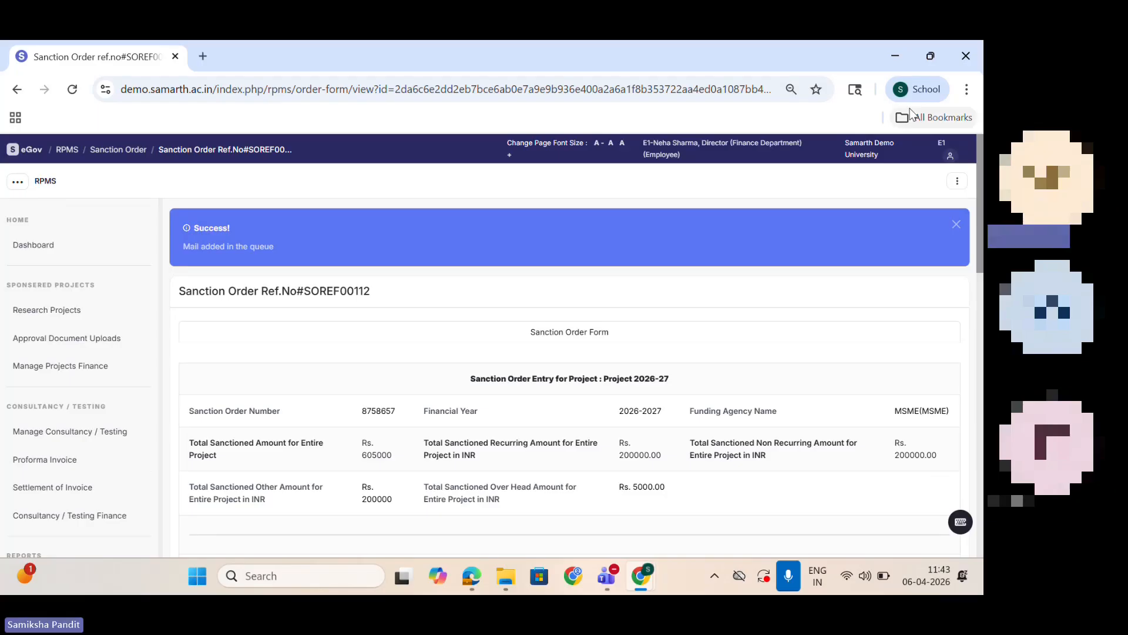
Step: Switch to the incognito browser window, sign out, and sign in as the finance accountant with the account's username and password
mouse_move(647, 571)
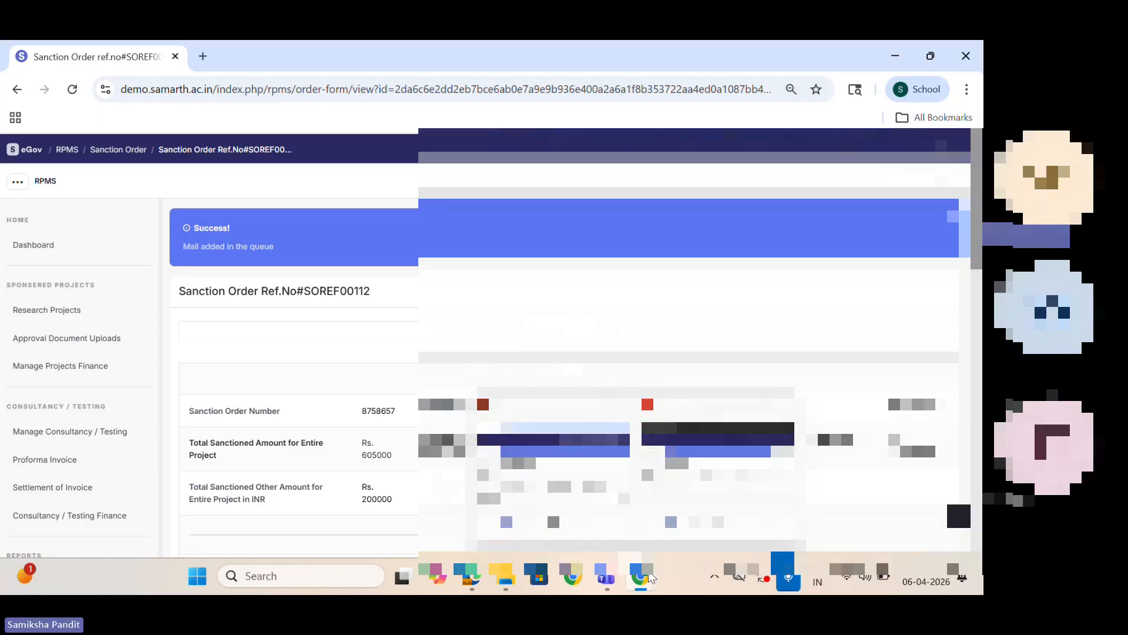
left_click(705, 498)
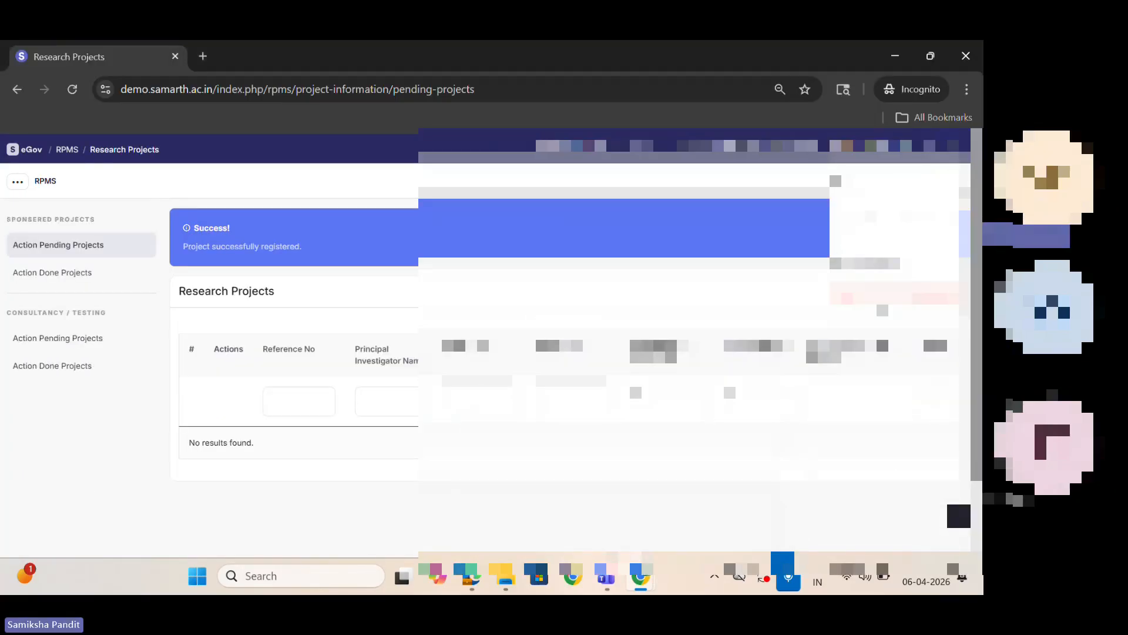
left_click(889, 298)
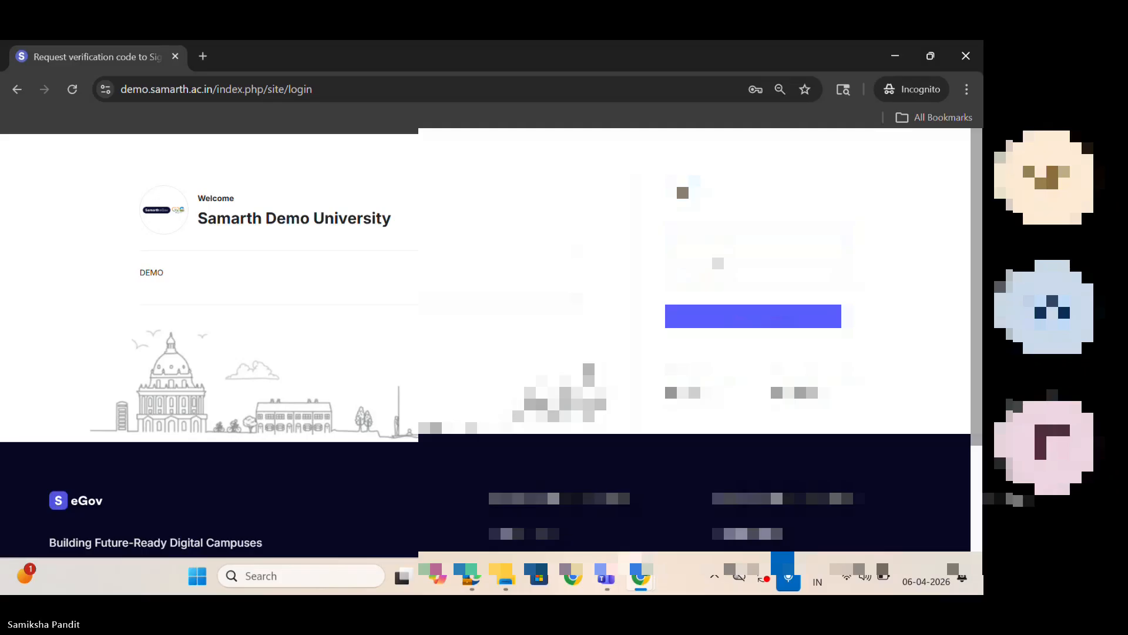
left_click(728, 275)
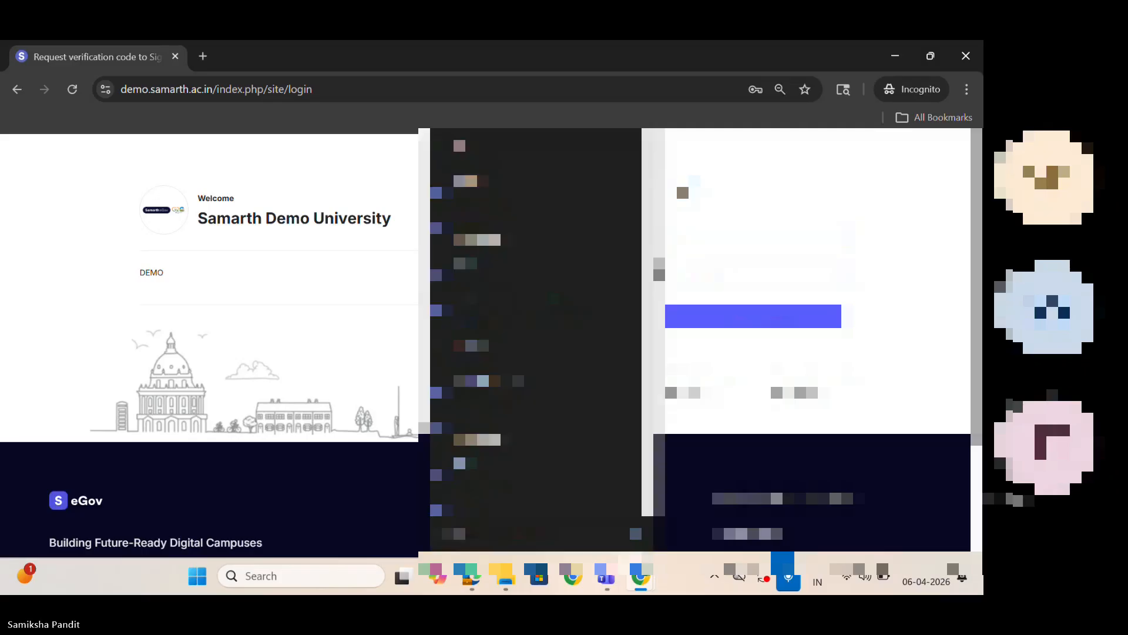
key("Escape")
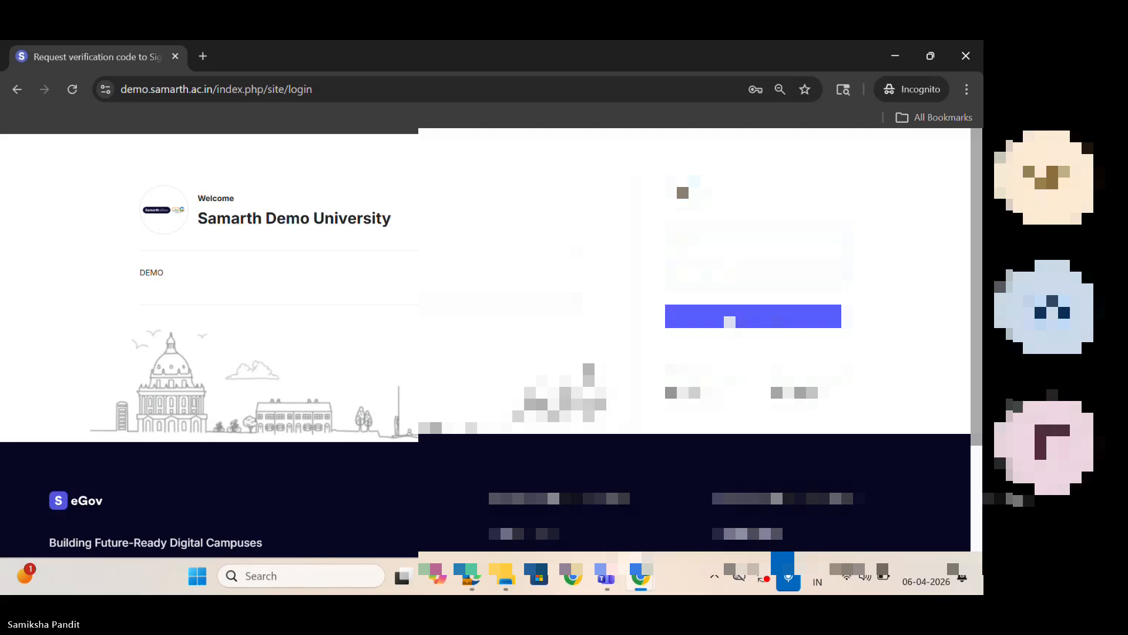
left_click(730, 321)
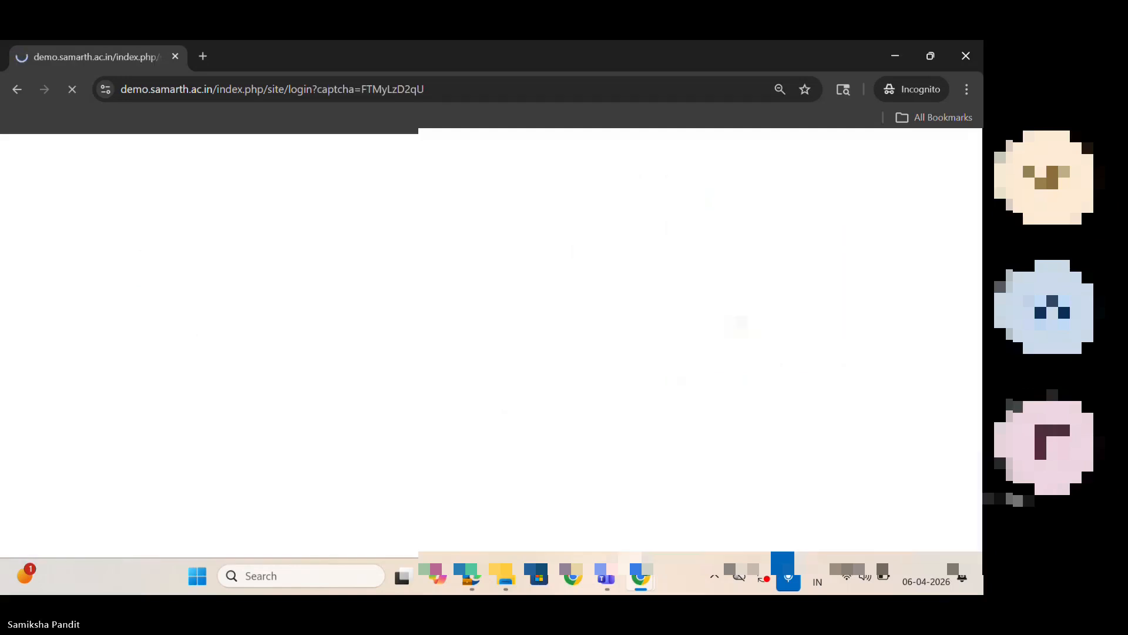
Step: Open the Research Project & Grants finance list and show the sanction orders of Project 2026-27
left_click(36, 215)
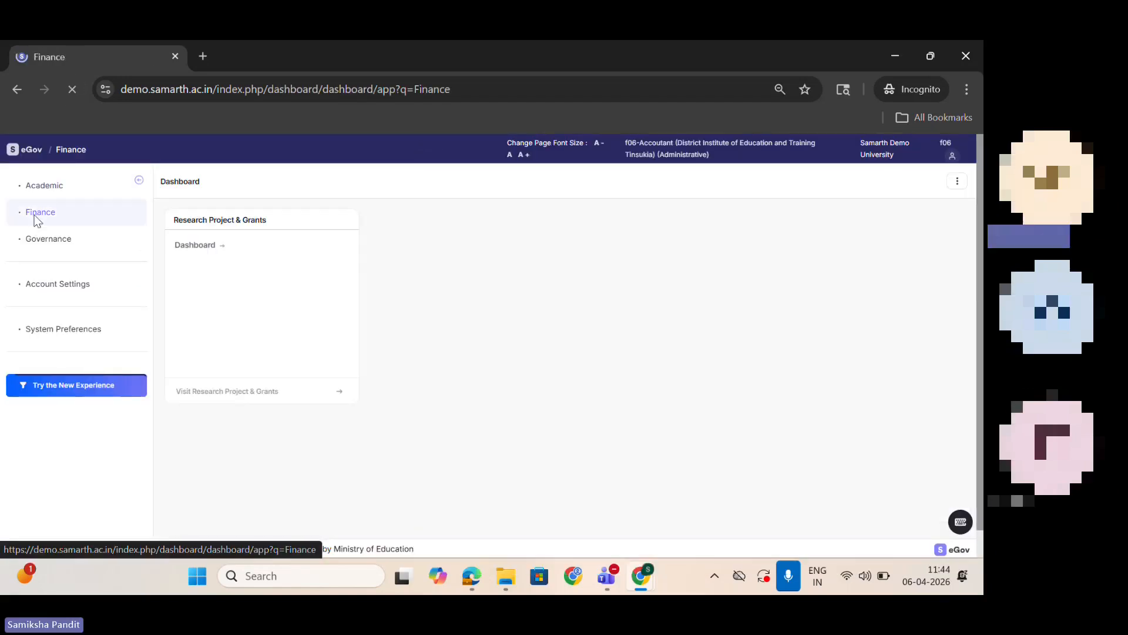
left_click(195, 246)
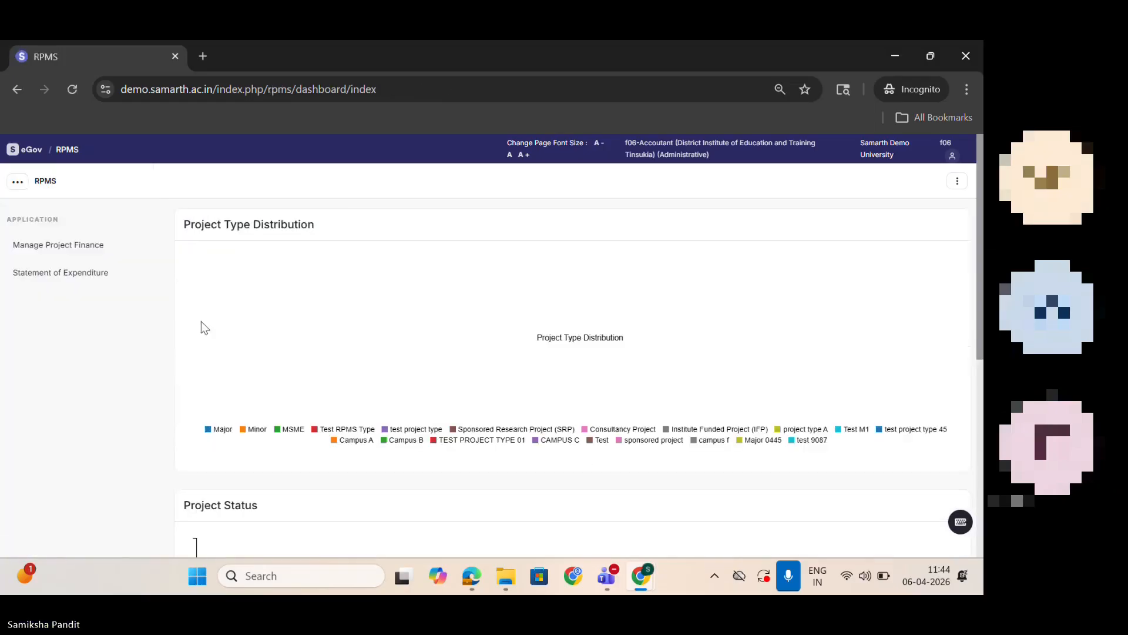
left_click(66, 247)
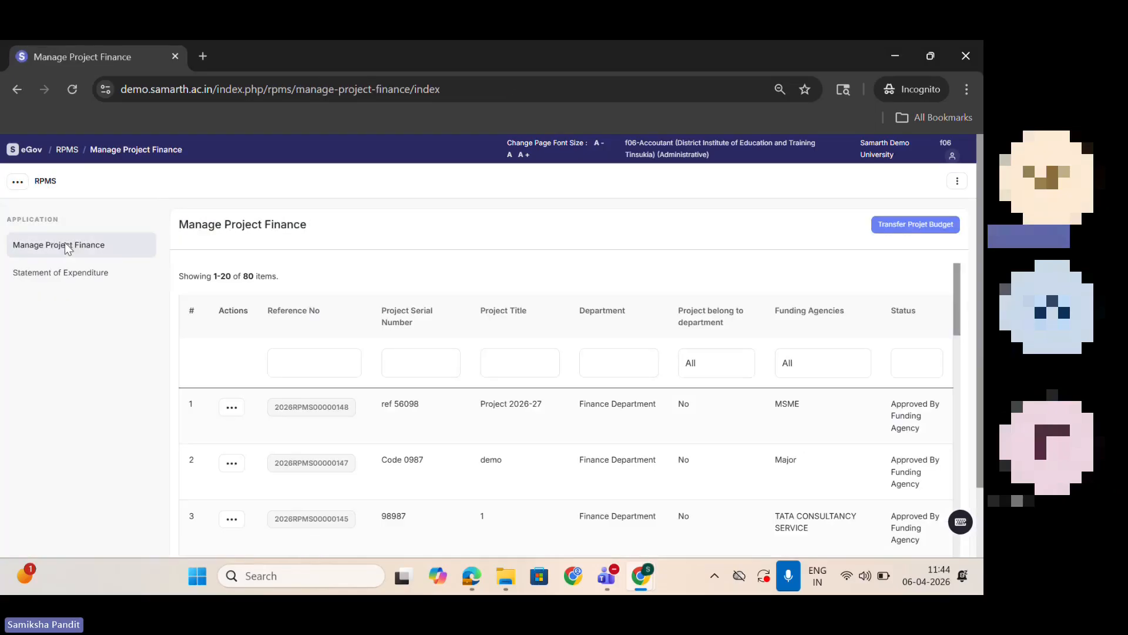
left_click(232, 407)
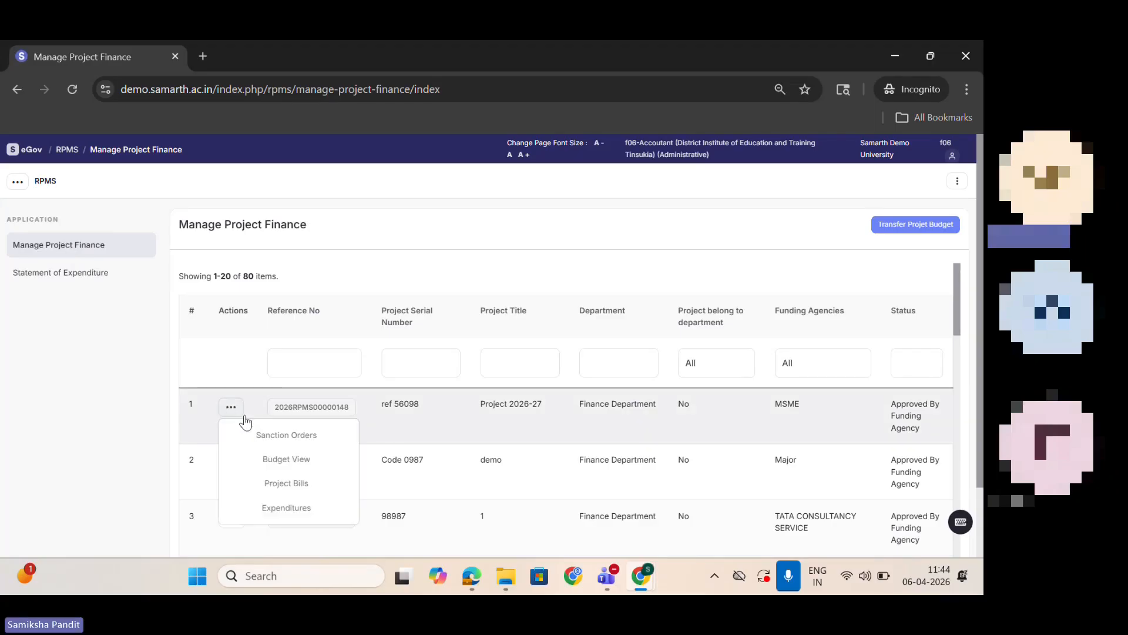
left_click(287, 438)
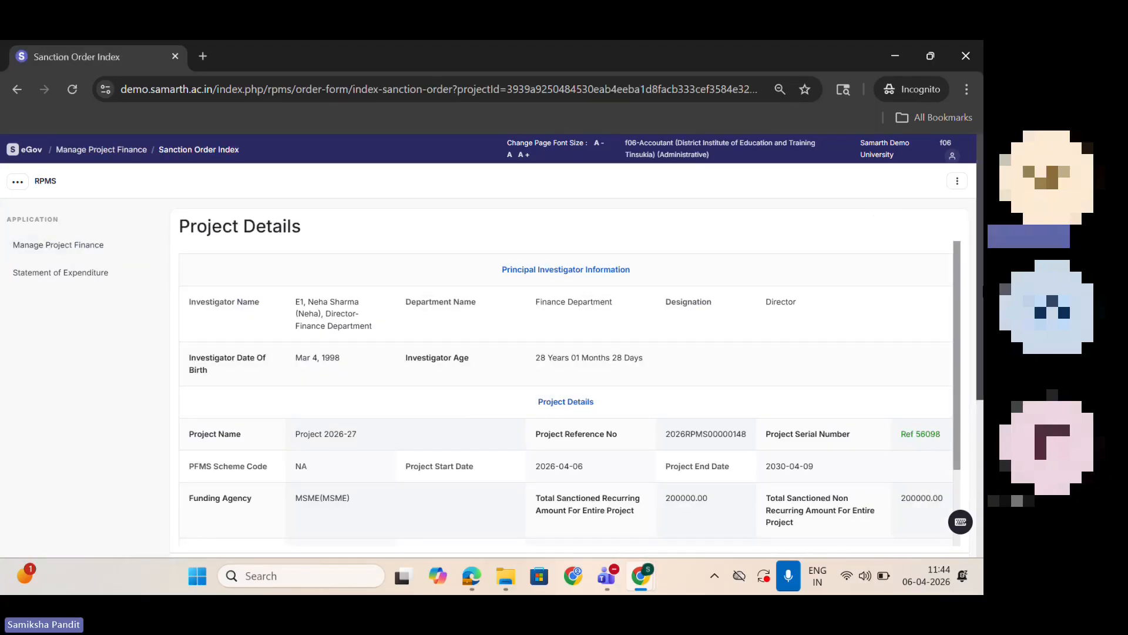
Step: Open the receipts of the project's active MSME sanction order and start a new receipt
scroll(980, 266, "down", 4)
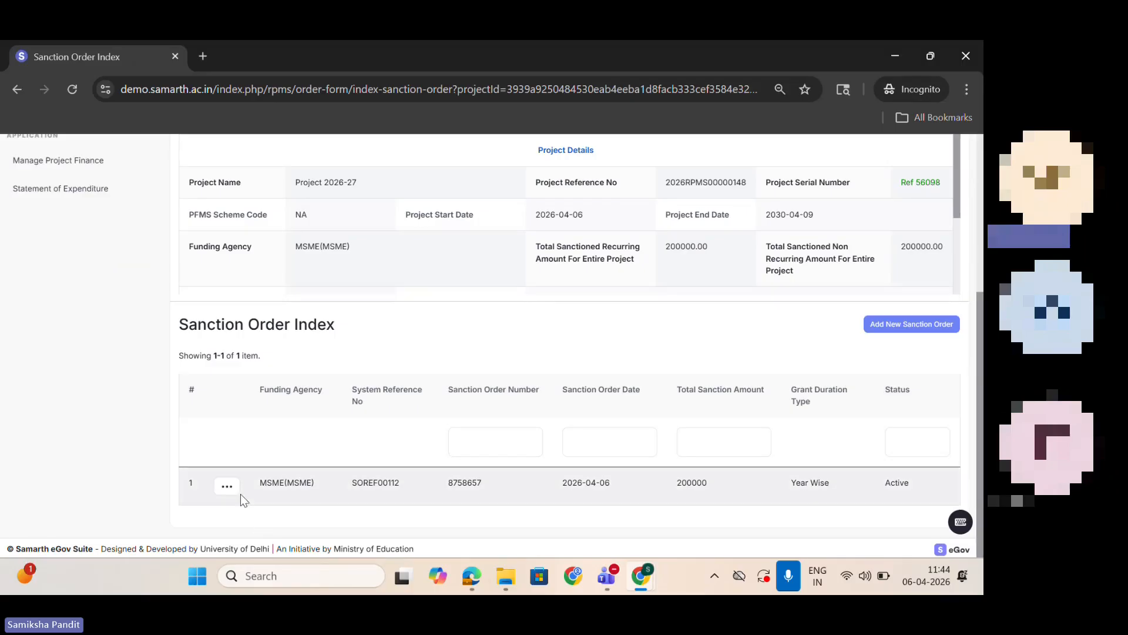
left_click(226, 486)
left_click(292, 458)
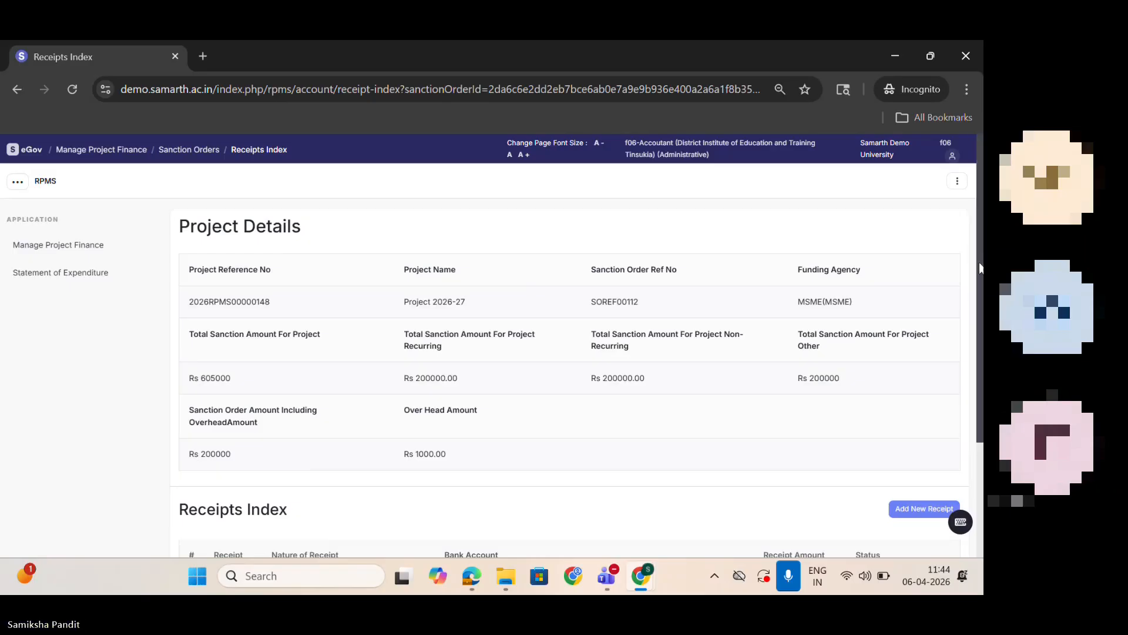
scroll(952, 270, "down", 3)
left_click(947, 353)
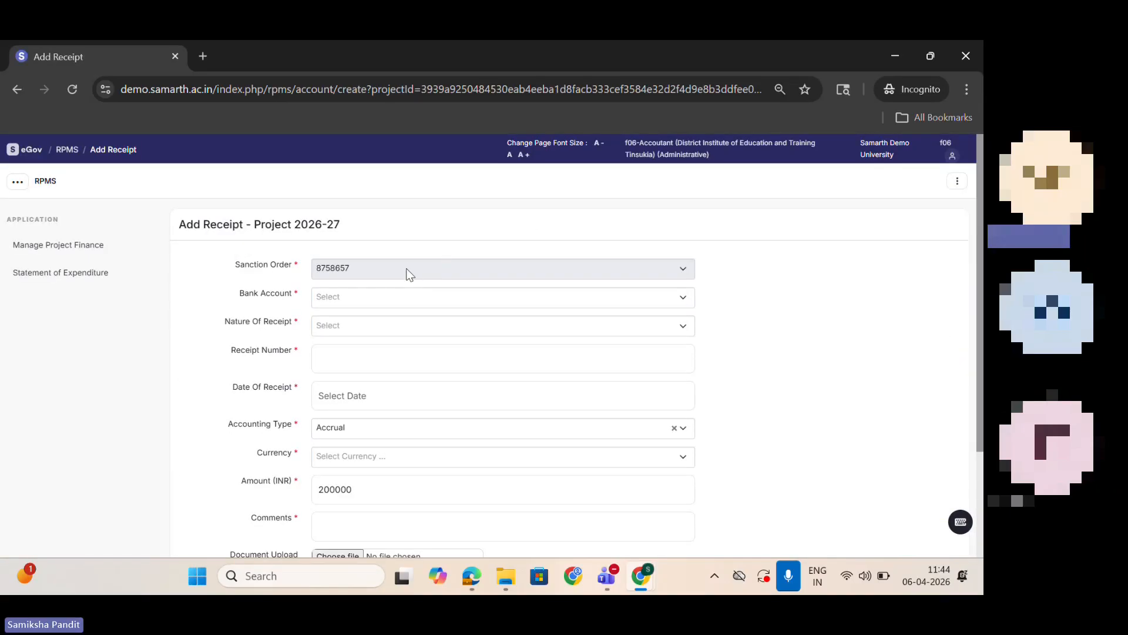
Step: Set the receipt's bank account to the TSA account at Reserve Bank of India and look through the nature of receipt options
left_click(357, 296)
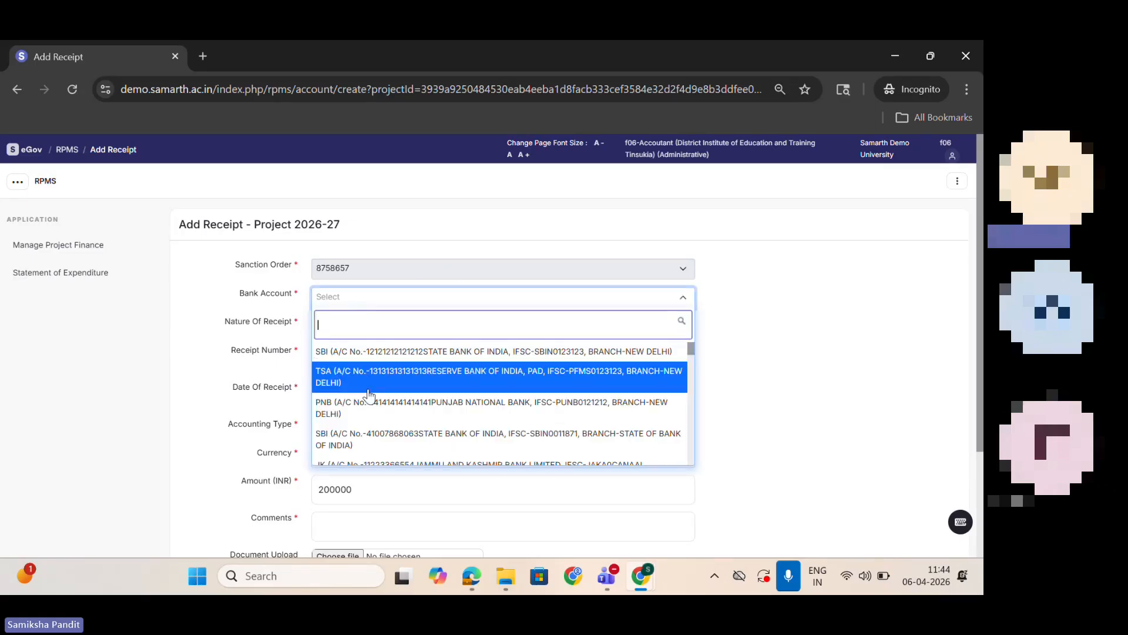
left_click(369, 379)
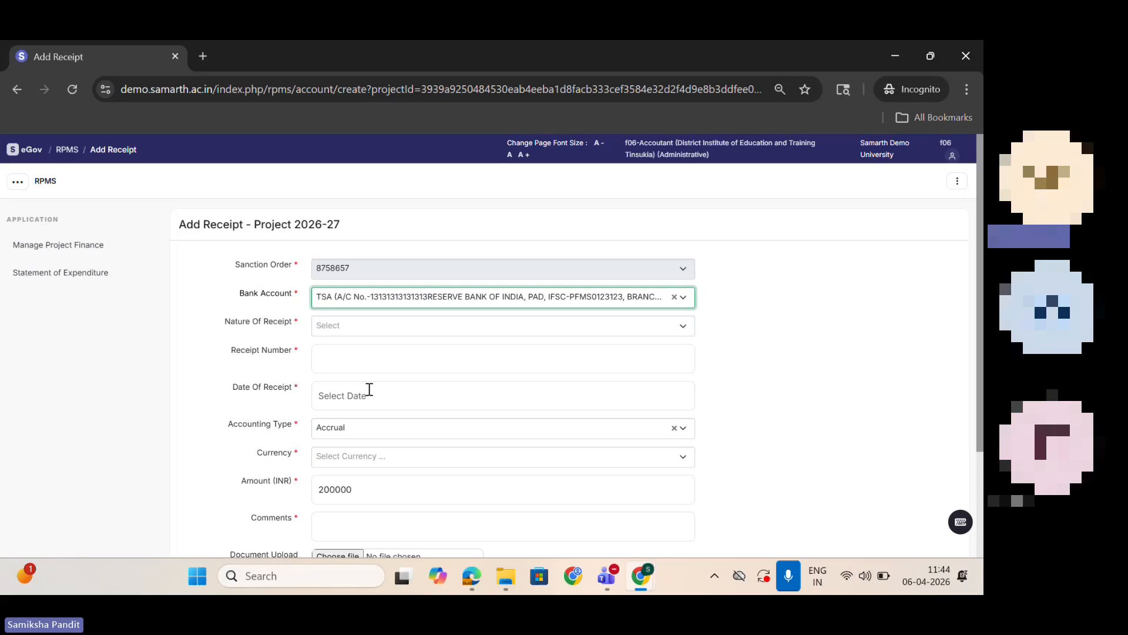
left_click(363, 328)
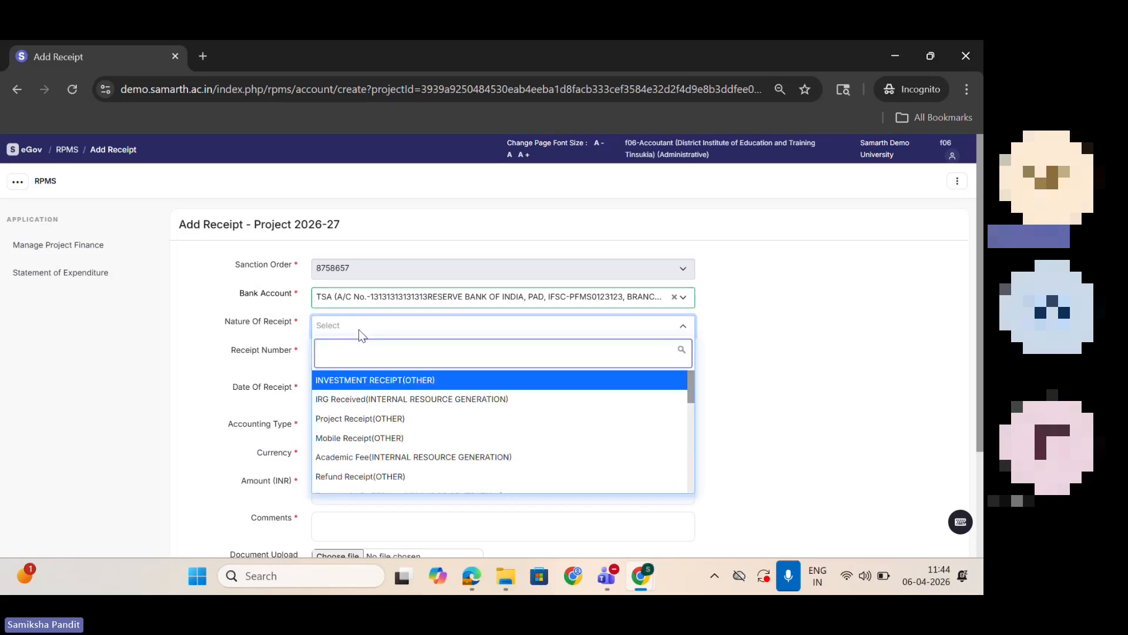
left_click(794, 294)
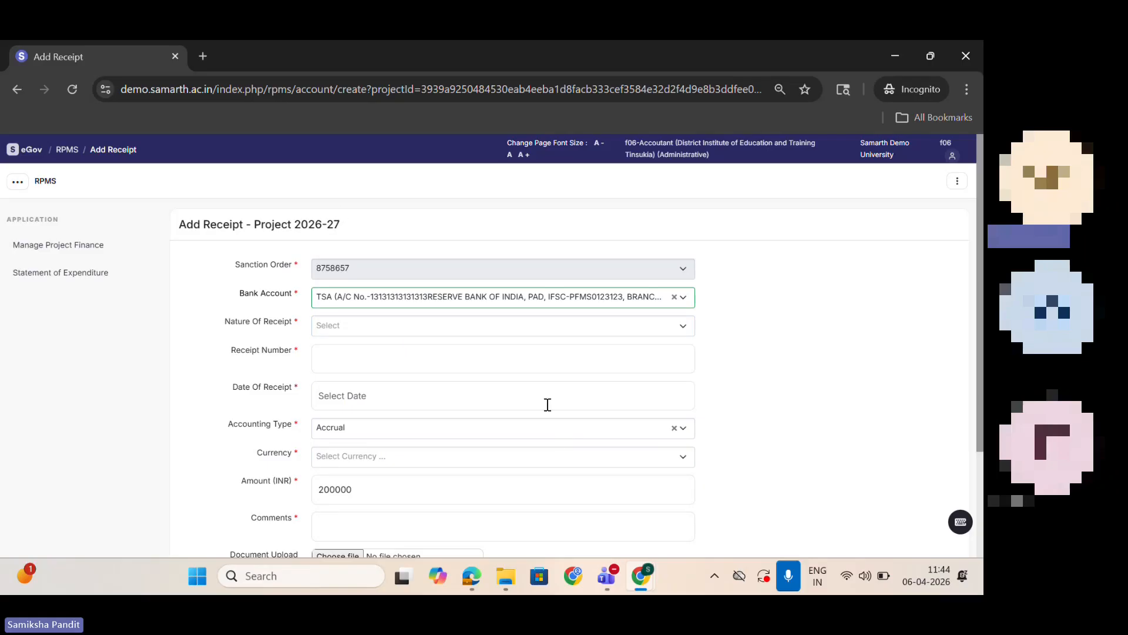
Step: Switch to the Edge window and open the masters list of the Financial Supply Chain module under Finance
mouse_move(474, 579)
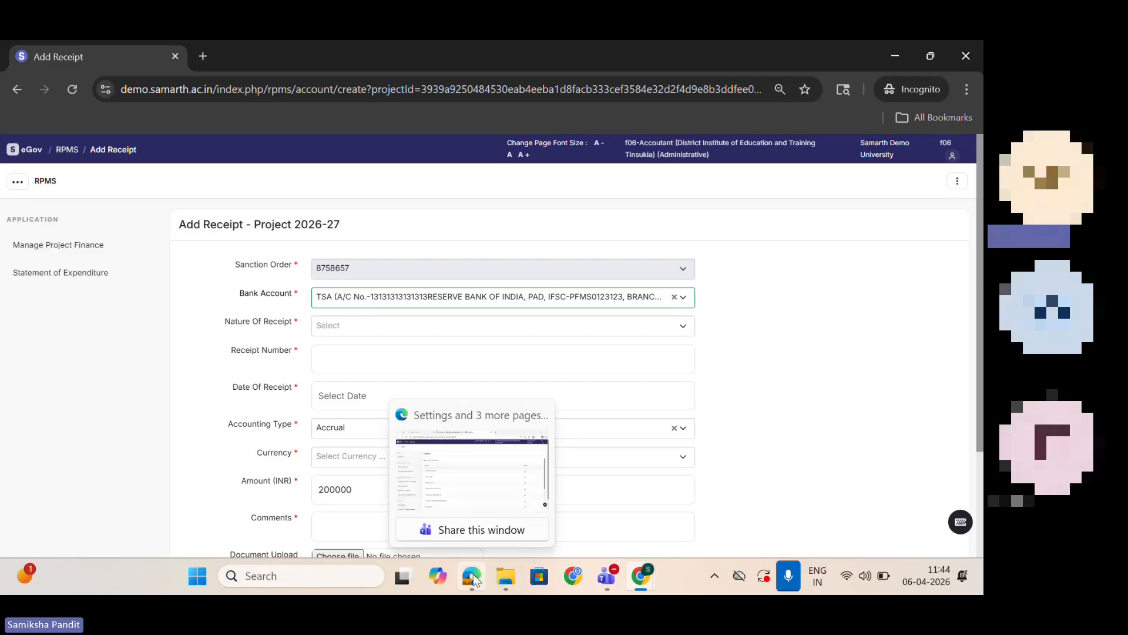
left_click(464, 455)
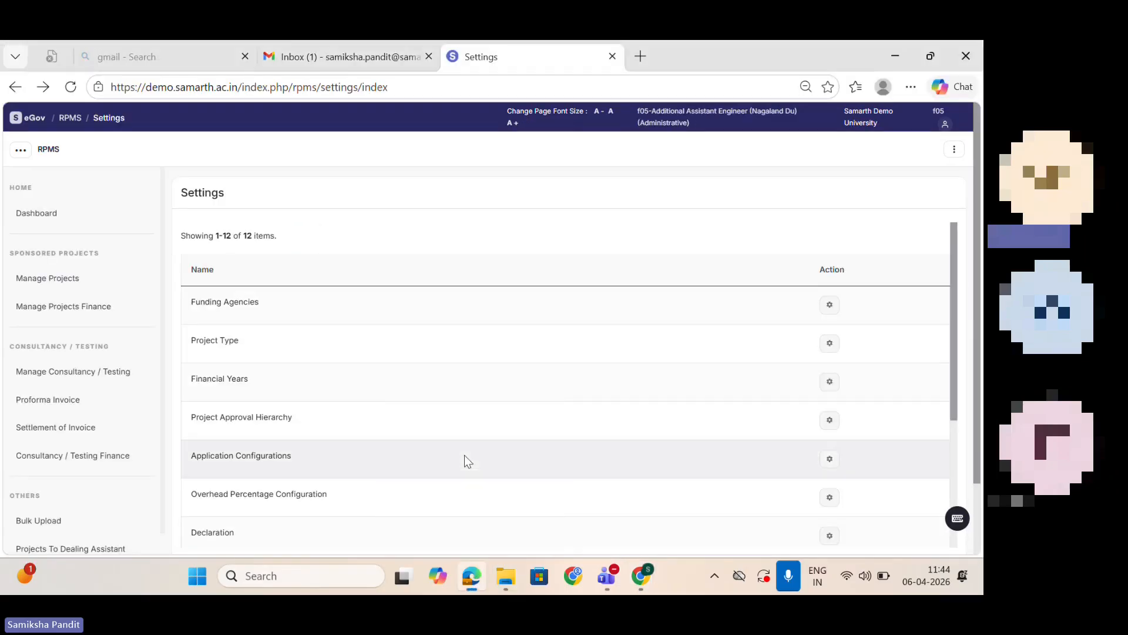
left_click(35, 119)
left_click(42, 154)
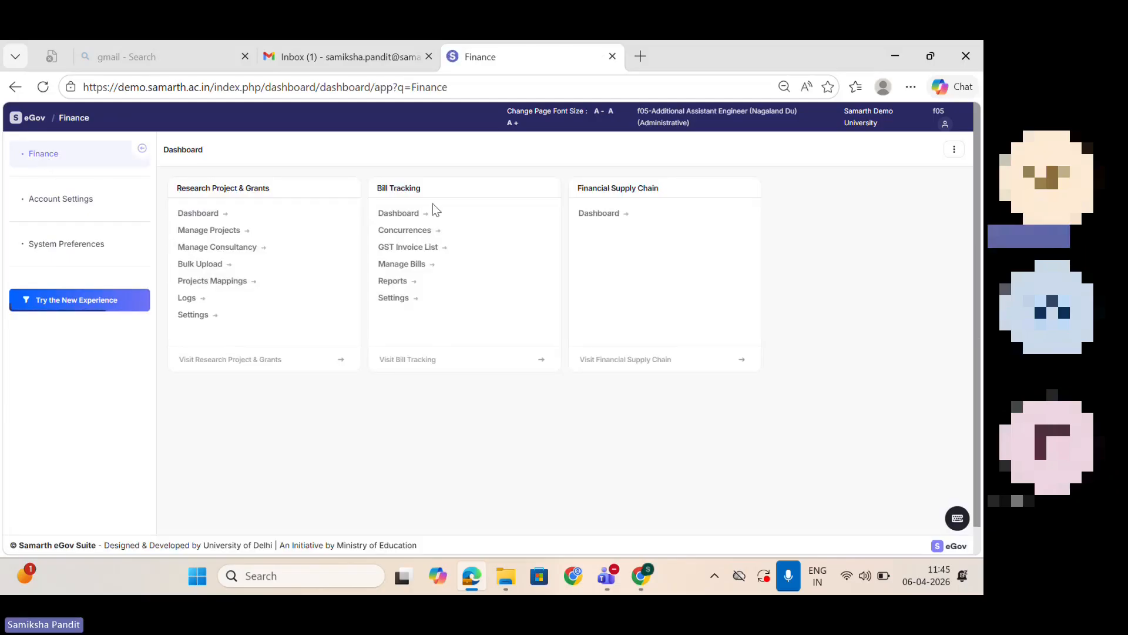
left_click(601, 217)
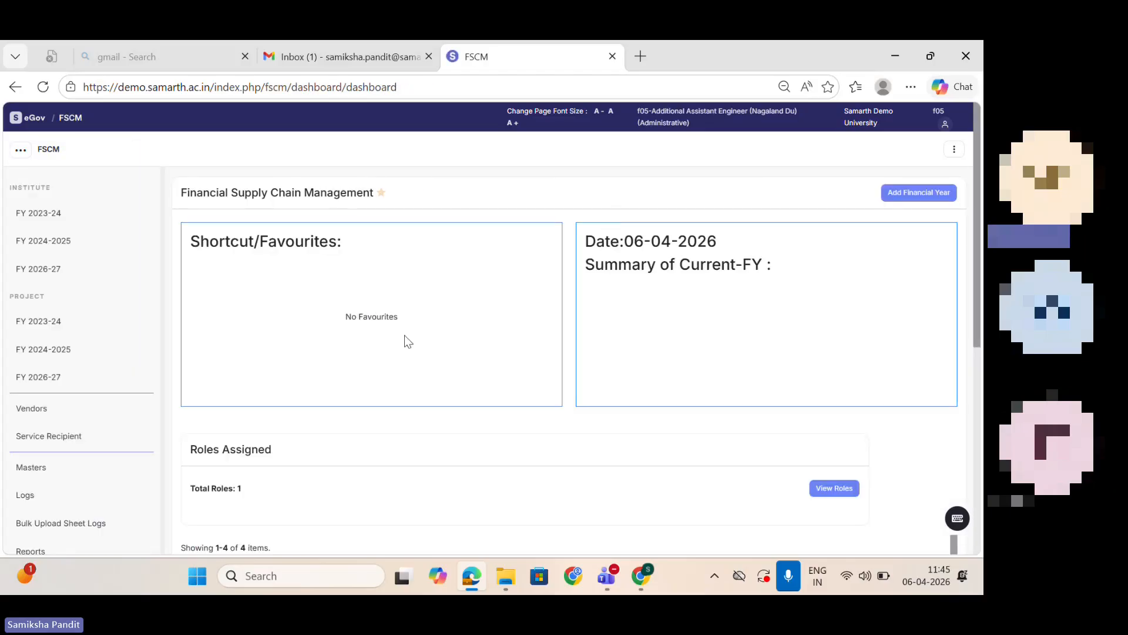
left_click(32, 470)
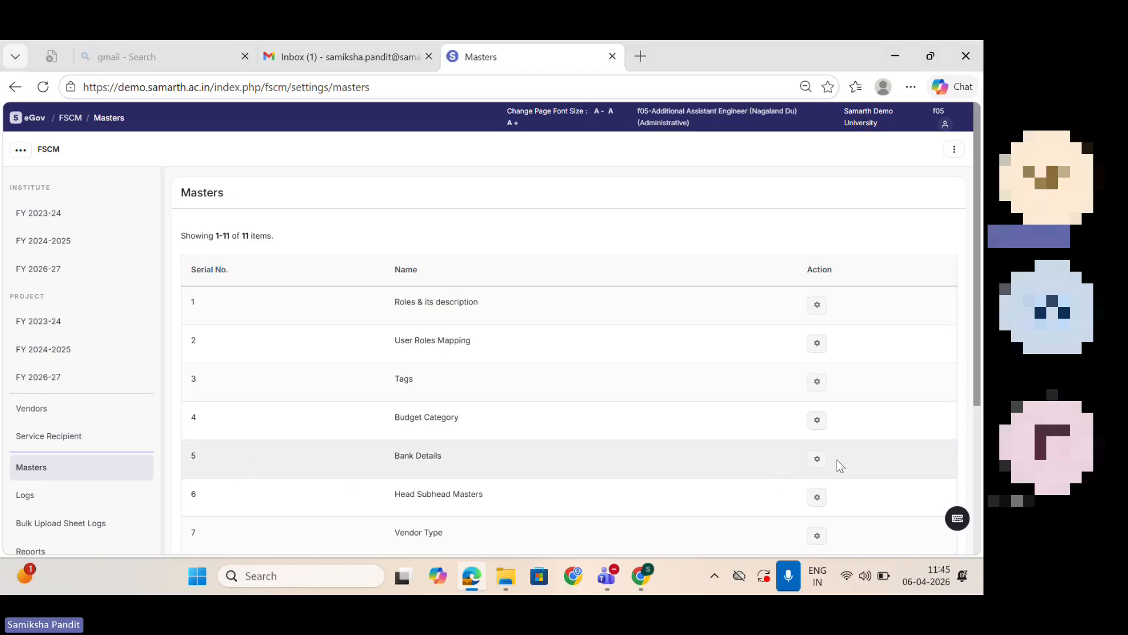
Step: Review the Bank Details master and its blank form for adding bank details, and return to the masters list
left_click(818, 459)
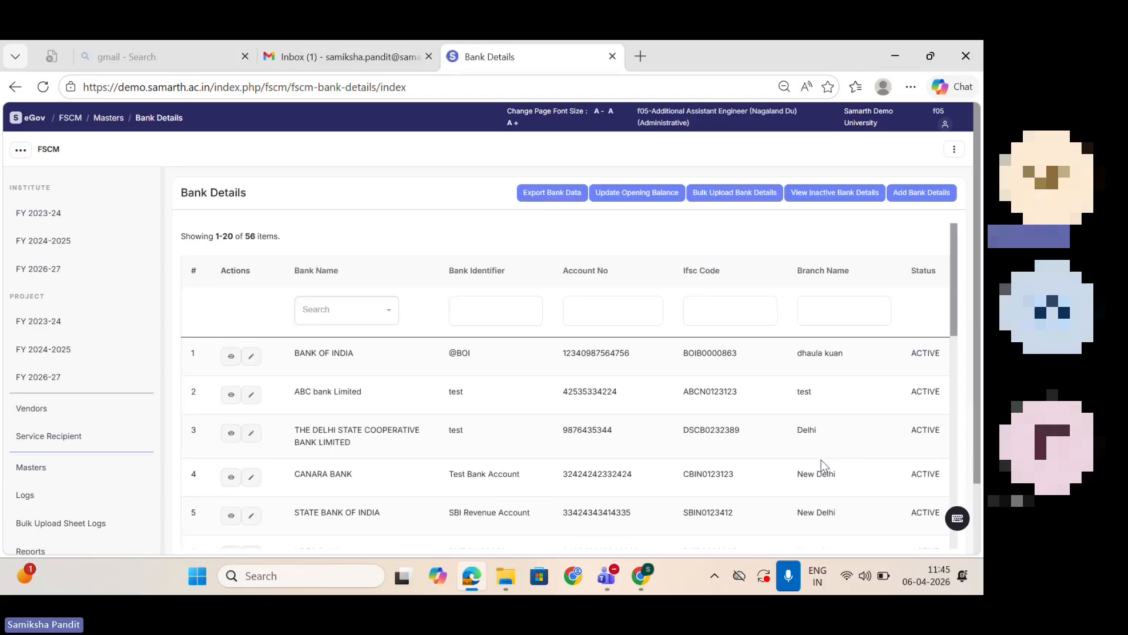
left_click(940, 193)
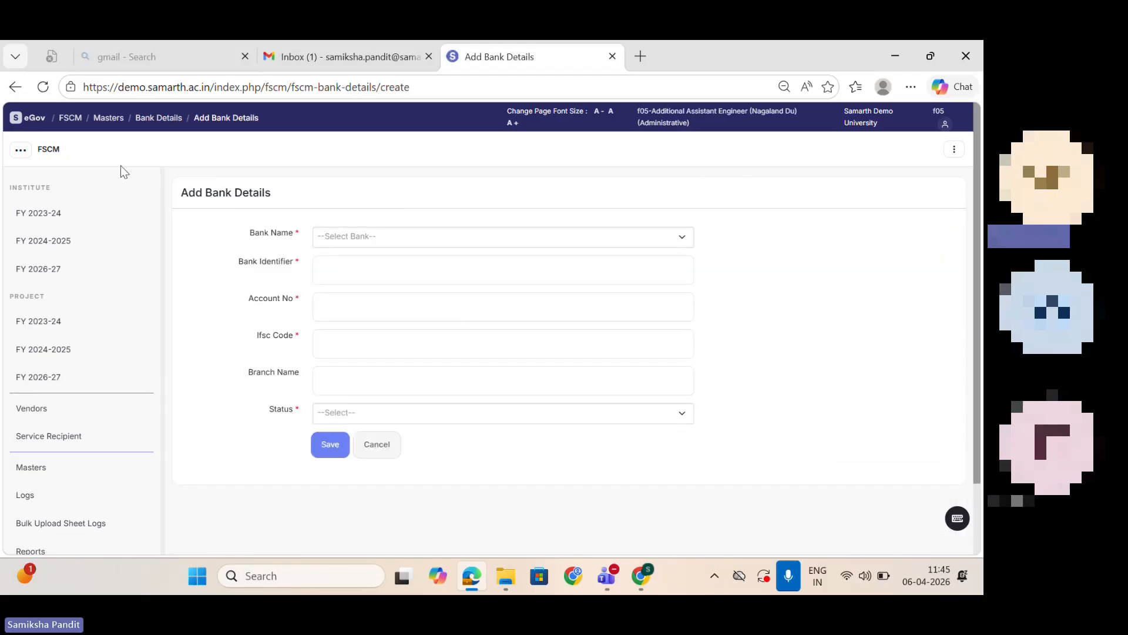
left_click(15, 90)
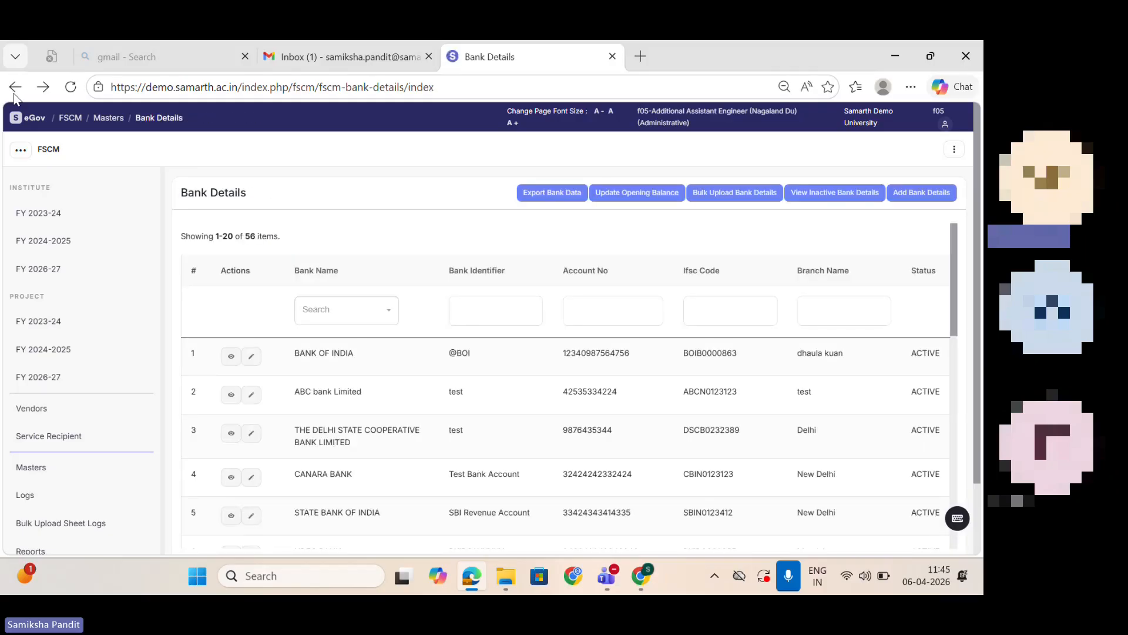
left_click(15, 90)
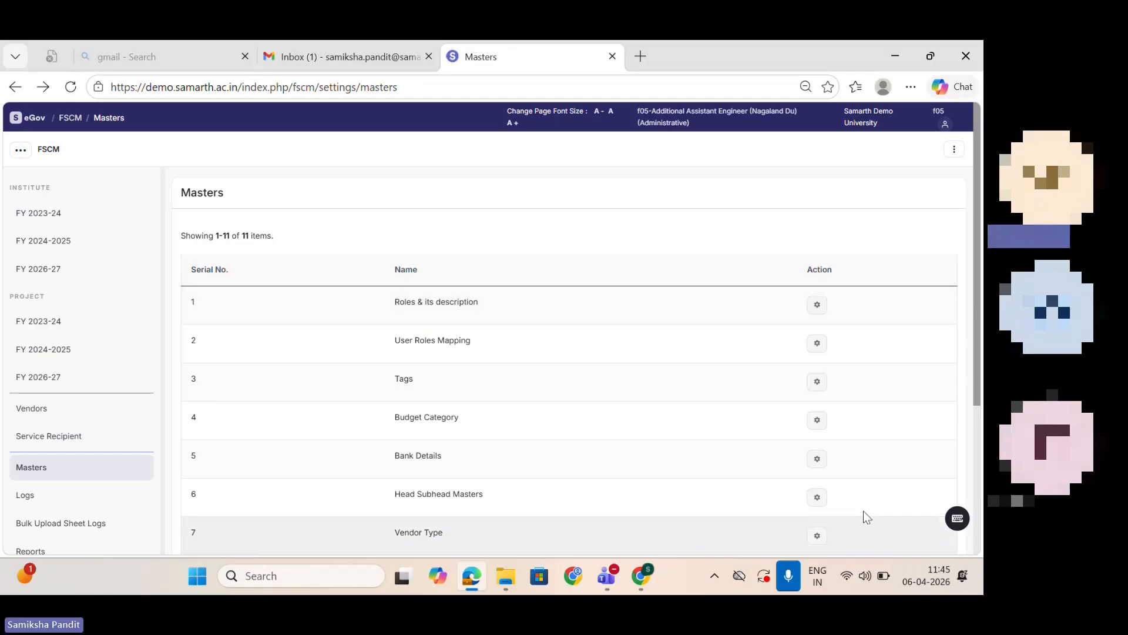
Step: Review the system-defined heads in Head Subhead Masters filtered by the Project-Recurring(PR) category, and return to the Head Subhead Master
left_click(817, 498)
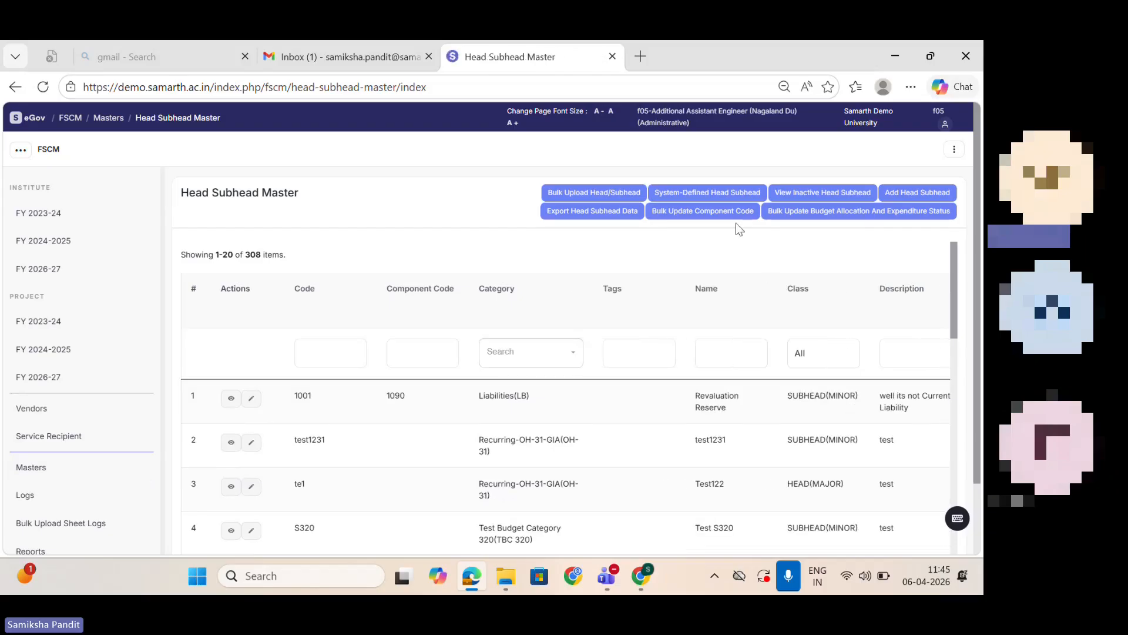
left_click(728, 193)
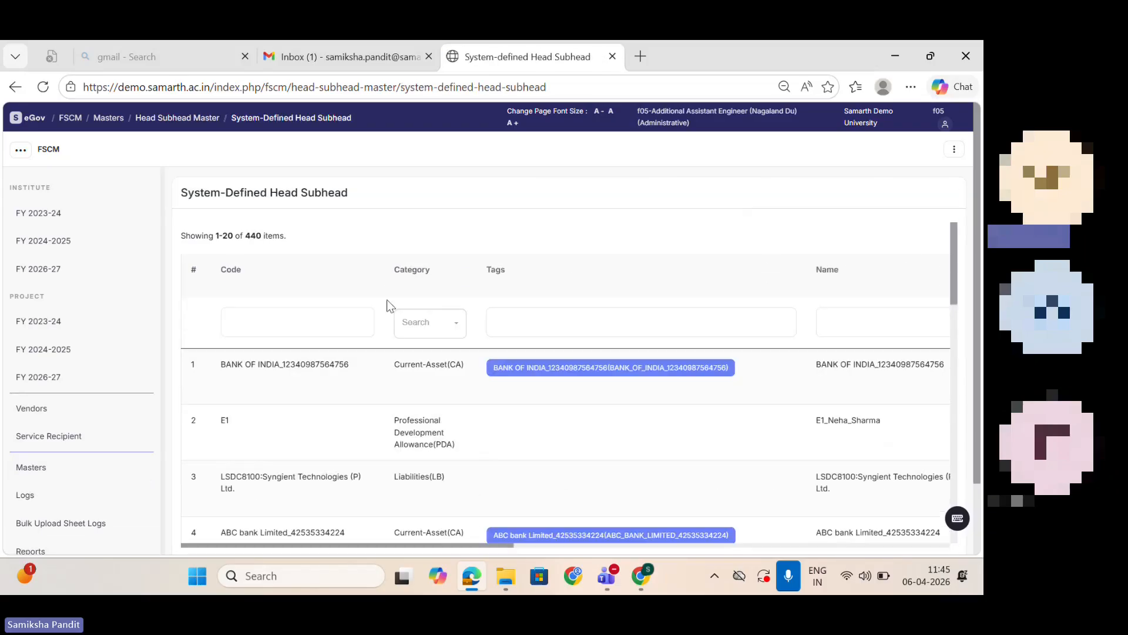
left_click(417, 322)
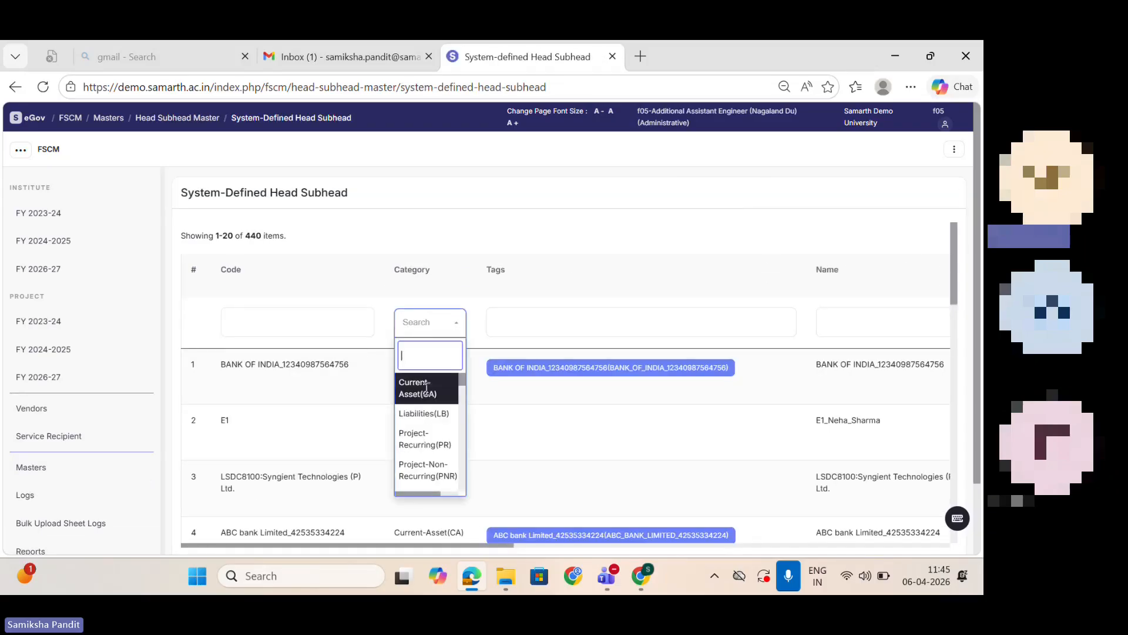
left_click(428, 439)
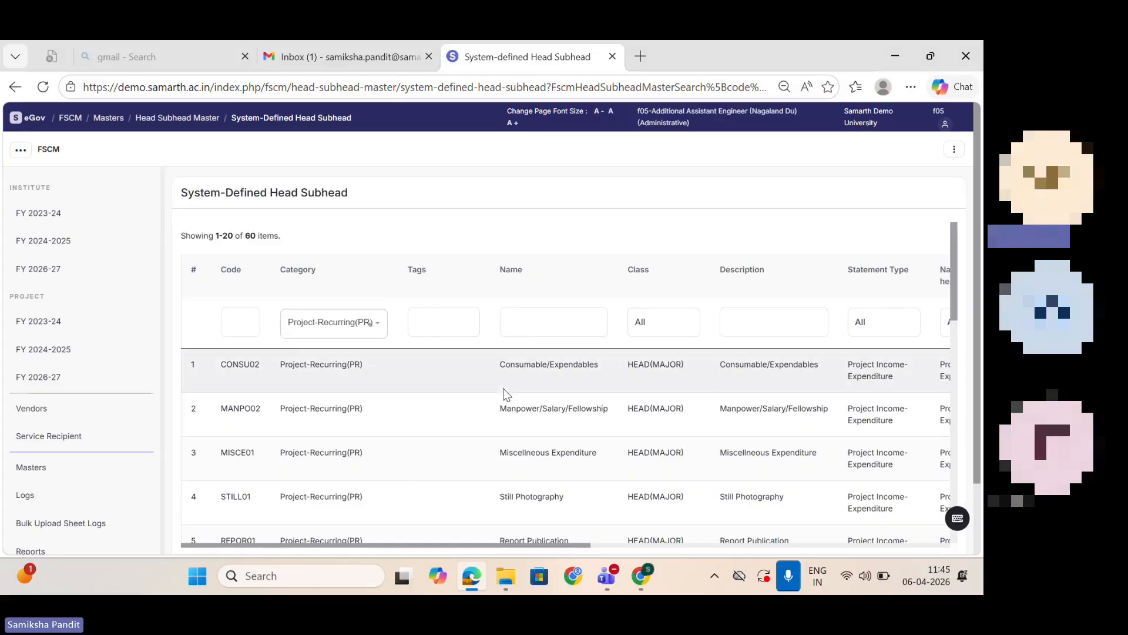
left_click(14, 87)
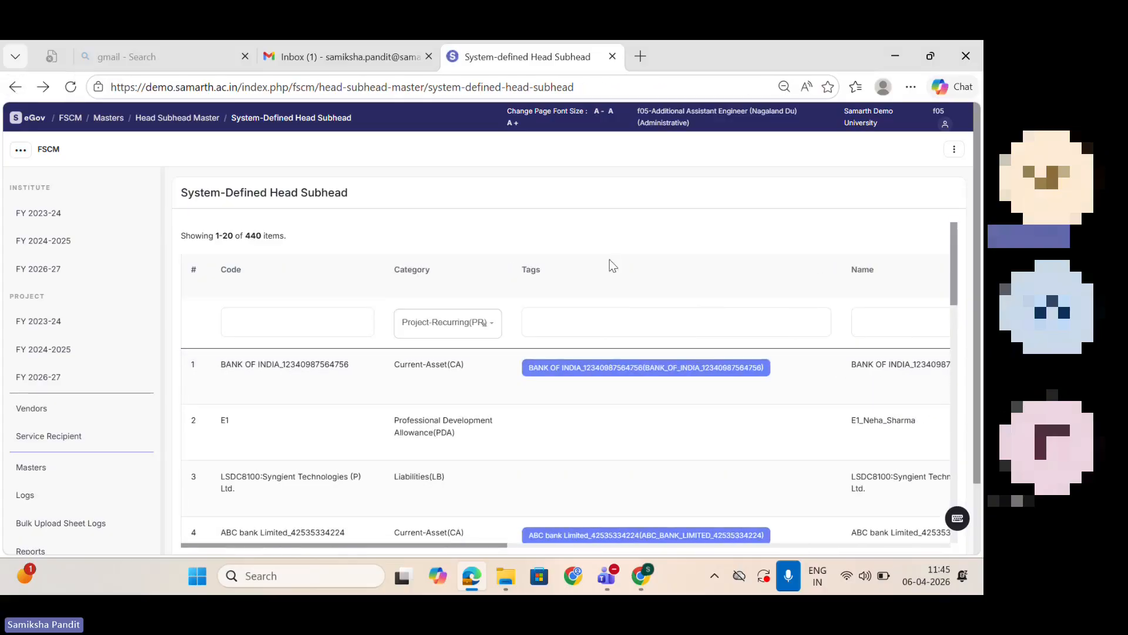
left_click(14, 92)
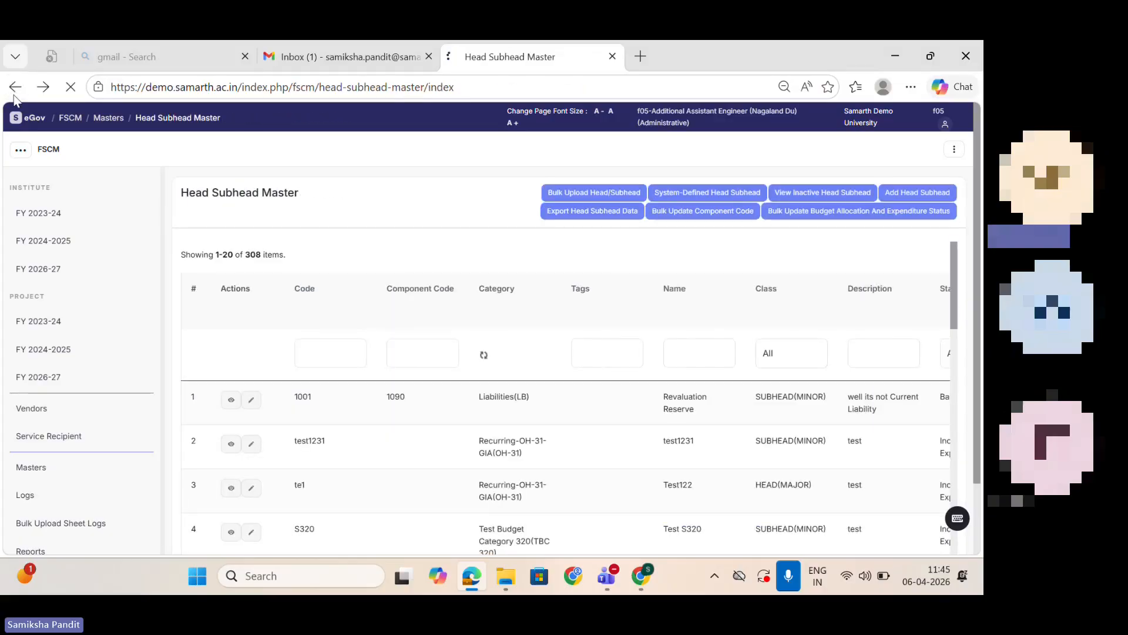
Step: View the blank form for creating a head subhead and return to the Financial Supply Chain dashboard
left_click(939, 194)
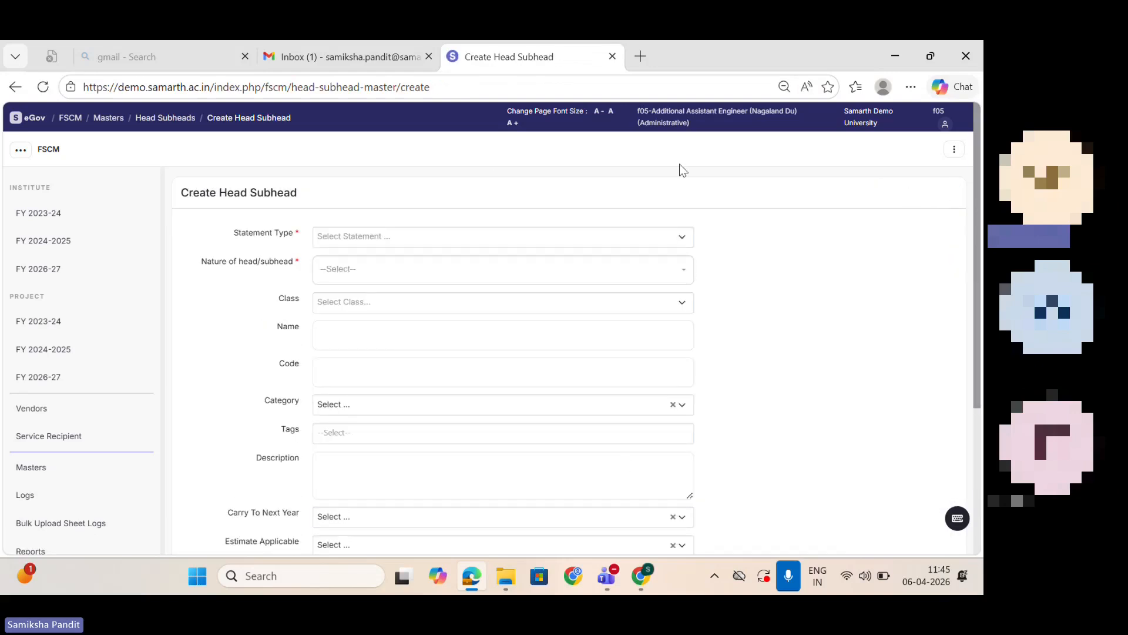
left_click(14, 89)
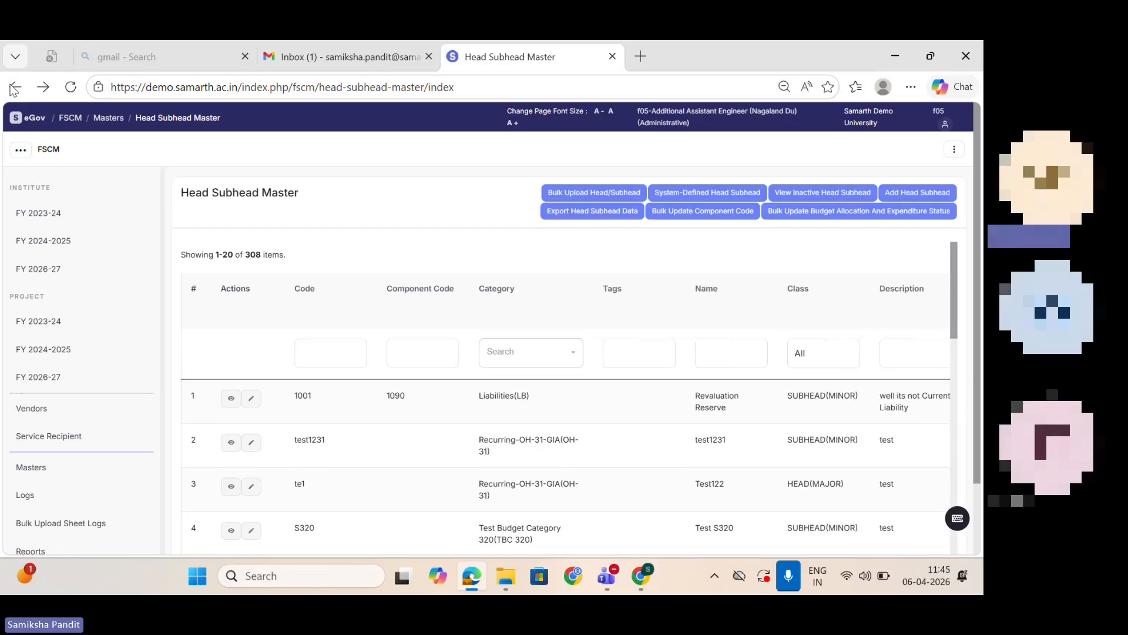
left_click(14, 89)
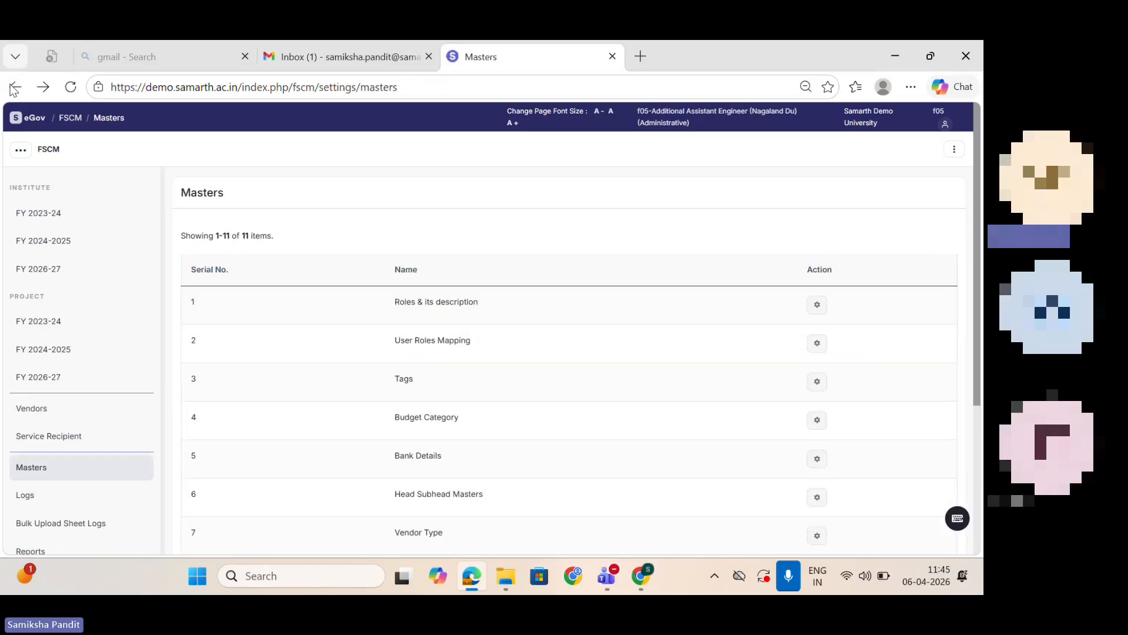
left_click(14, 89)
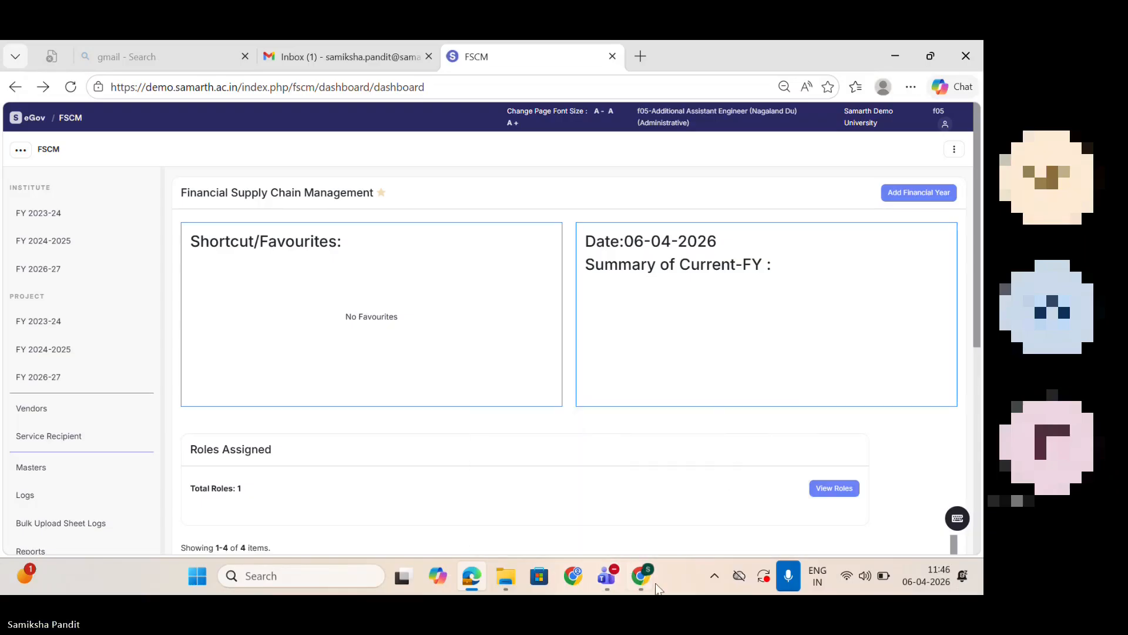
Step: Switch back to the incognito window's Add Receipt form and set the nature of receipt to Project Receipt(OTHER)
mouse_move(646, 579)
left_click(698, 489)
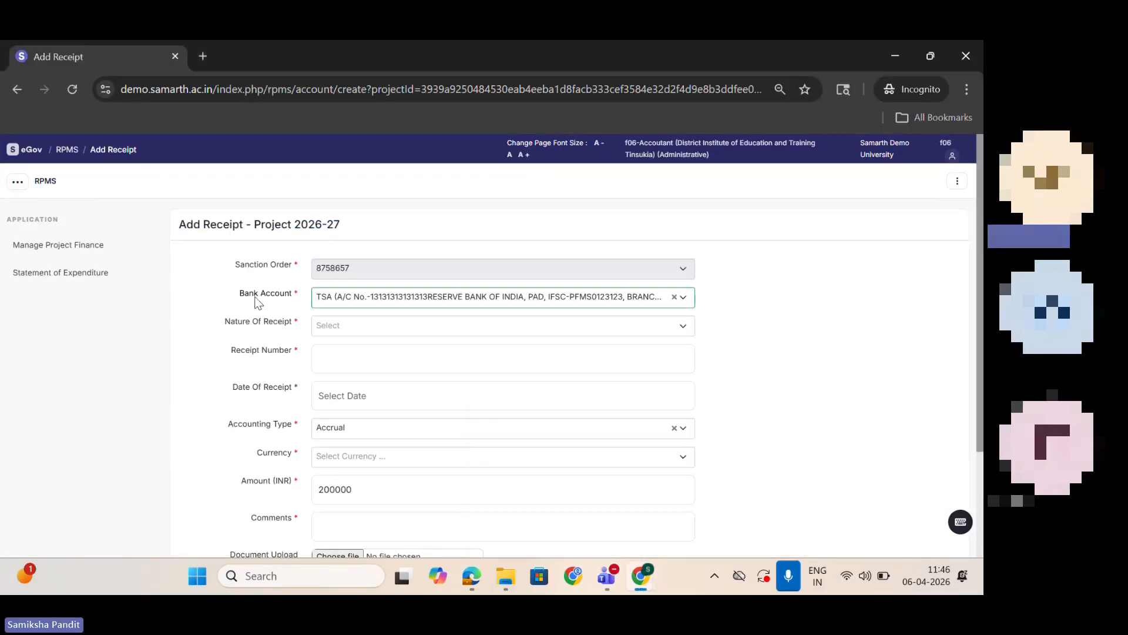
left_click(348, 329)
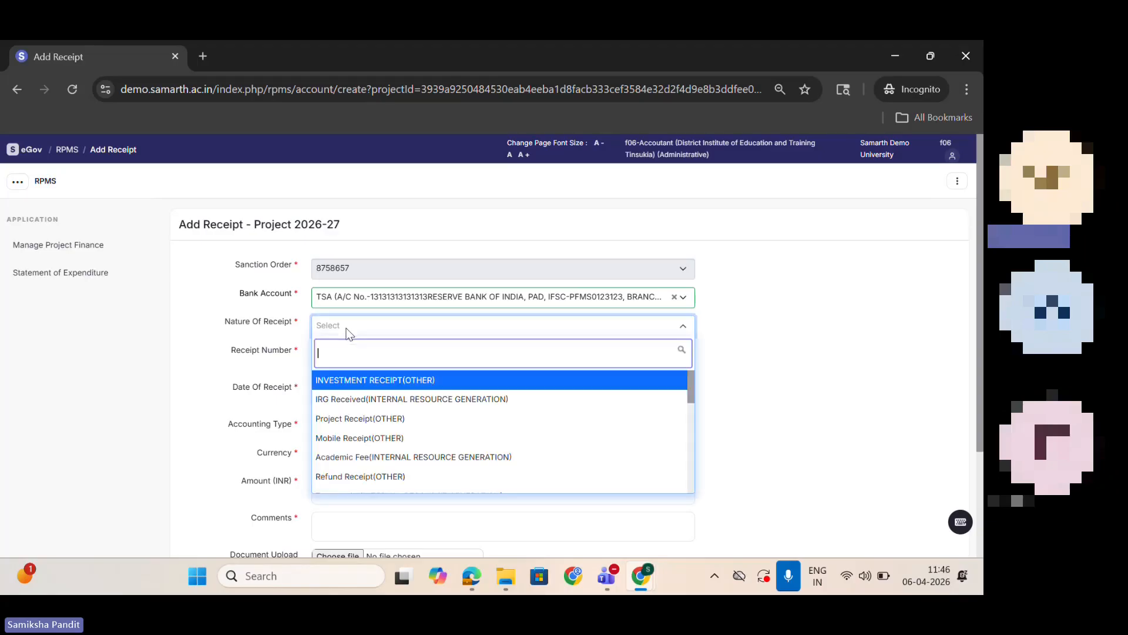
left_click(374, 421)
Step: Enter receipt number 87657, set the date of receipt to 2026-04-06 and choose Rupee as the currency
left_click(351, 362)
type("87657")
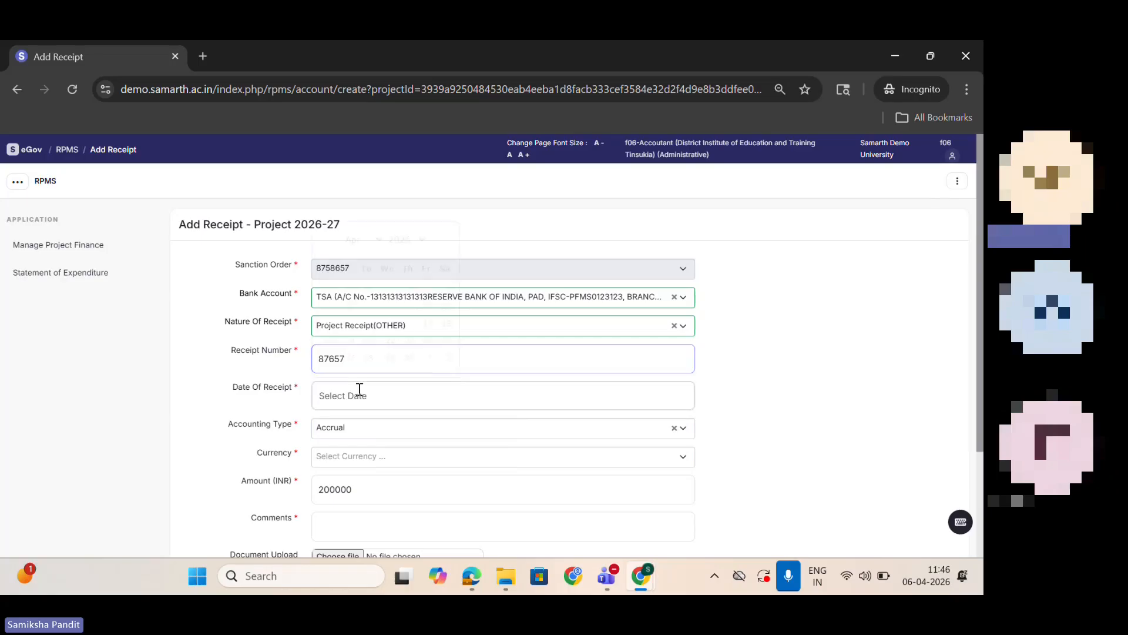
left_click(360, 391)
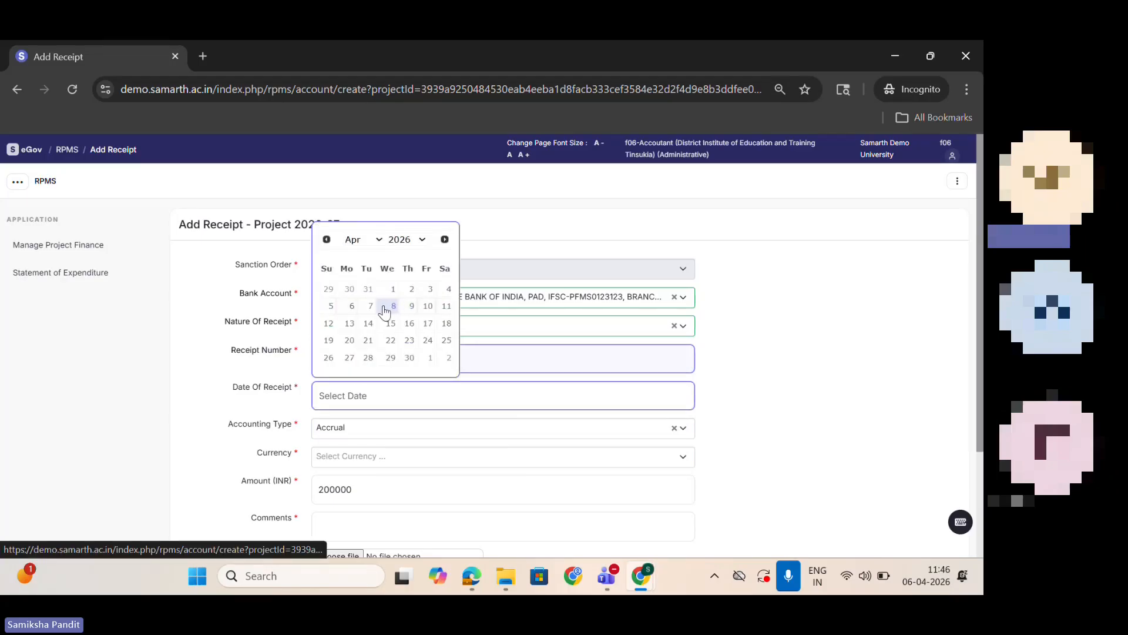
left_click(352, 306)
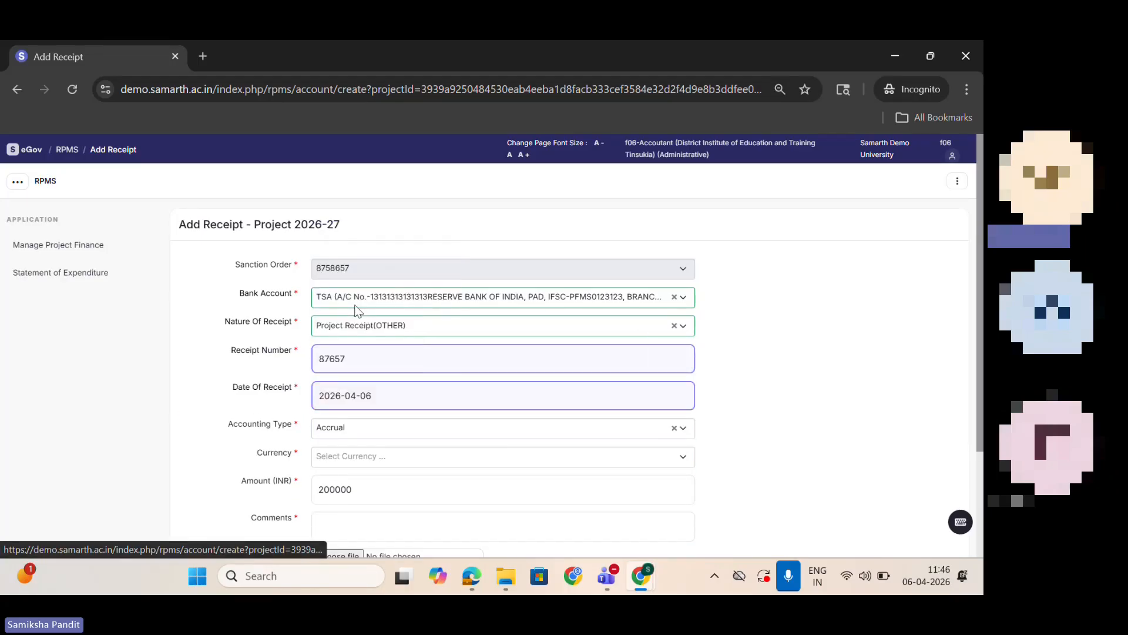
left_click(360, 456)
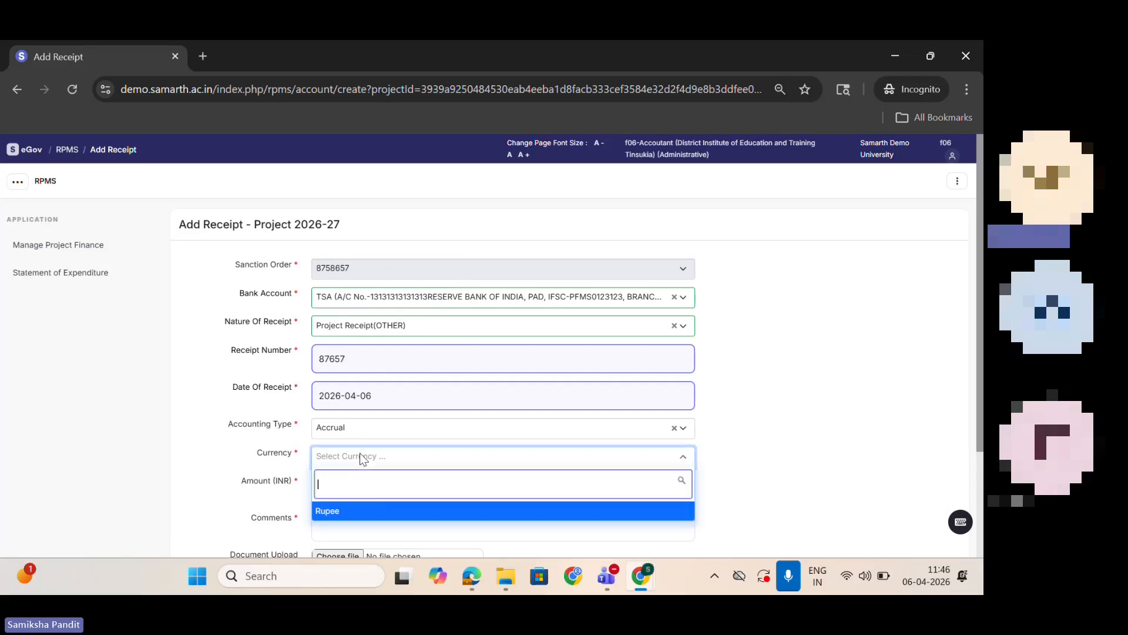
left_click(374, 511)
Step: Enter "ok" as the receipt comment and set the receipt's status to Active
left_click(368, 496)
scroll(979, 341, "down", 2)
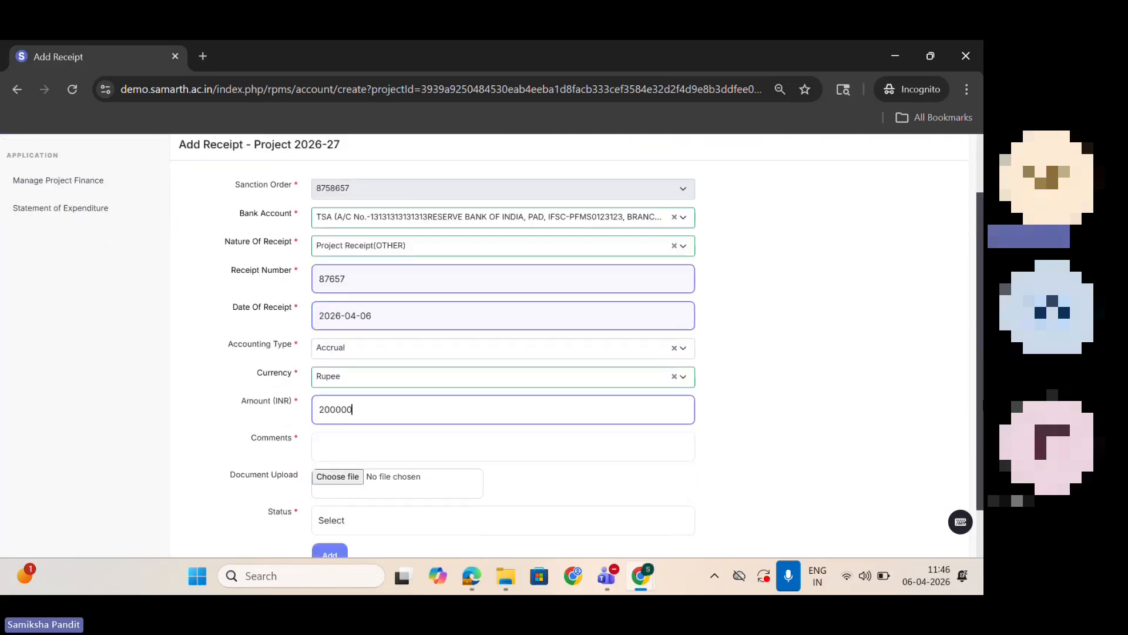
left_click(552, 423)
type("ok")
left_click(354, 507)
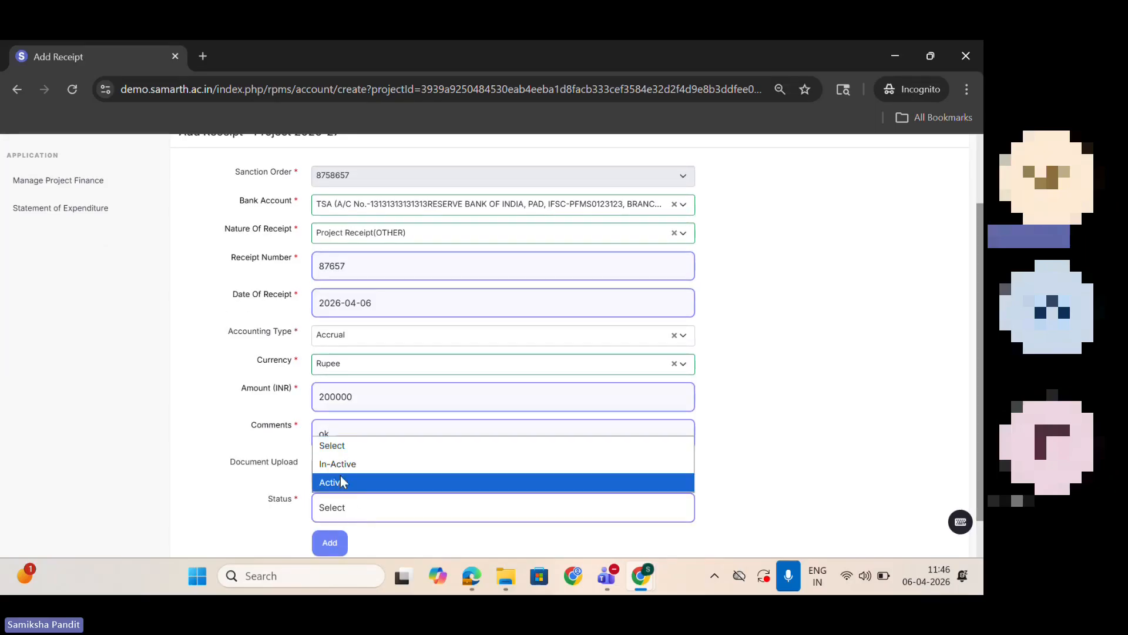
left_click(340, 474)
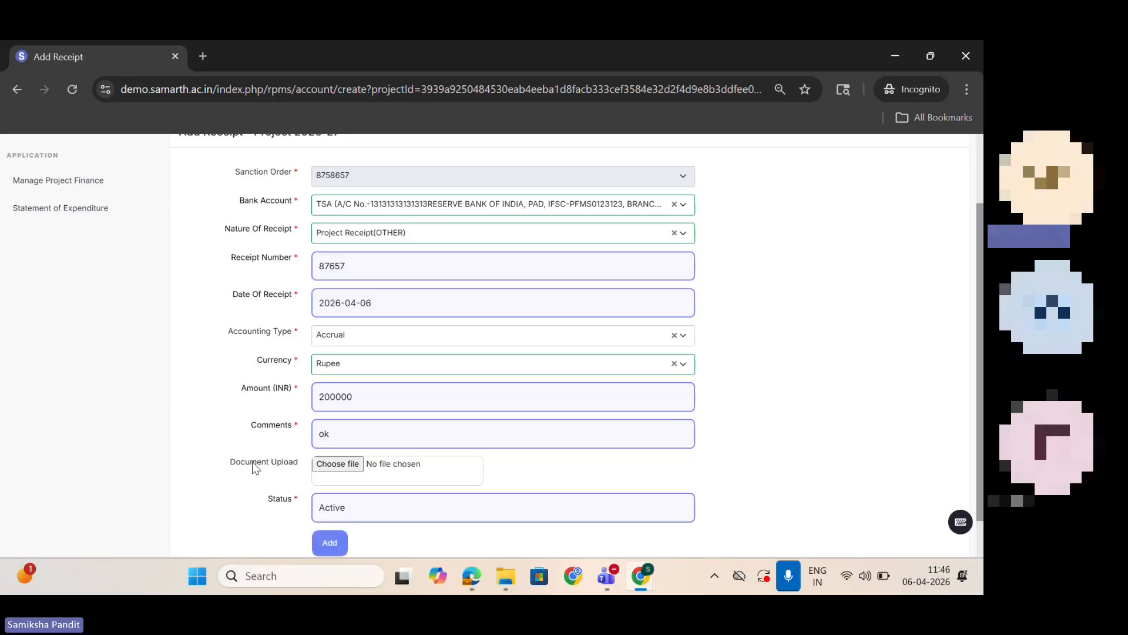
Step: Add the completed project receipt and save it from its preview
left_click(341, 545)
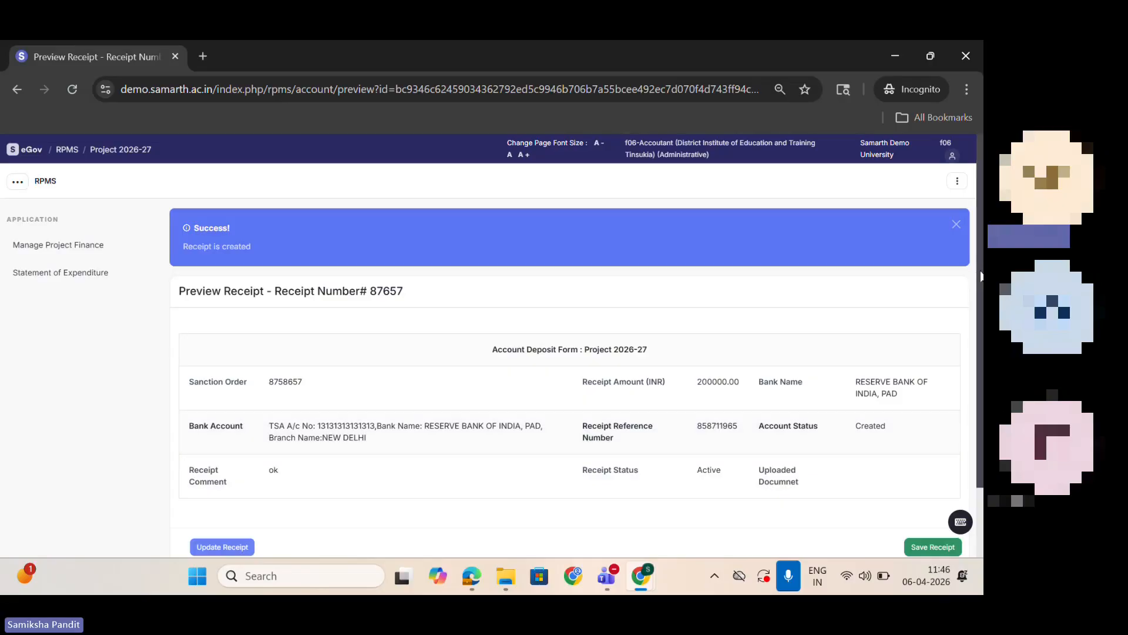
scroll(981, 276, "down", 2)
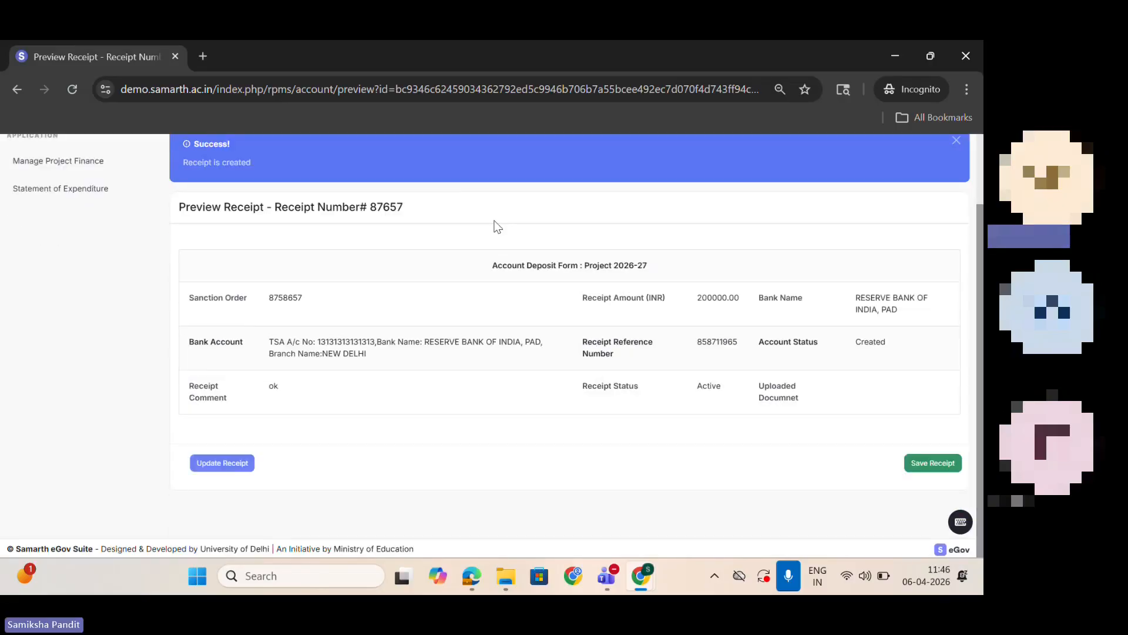
left_click(931, 473)
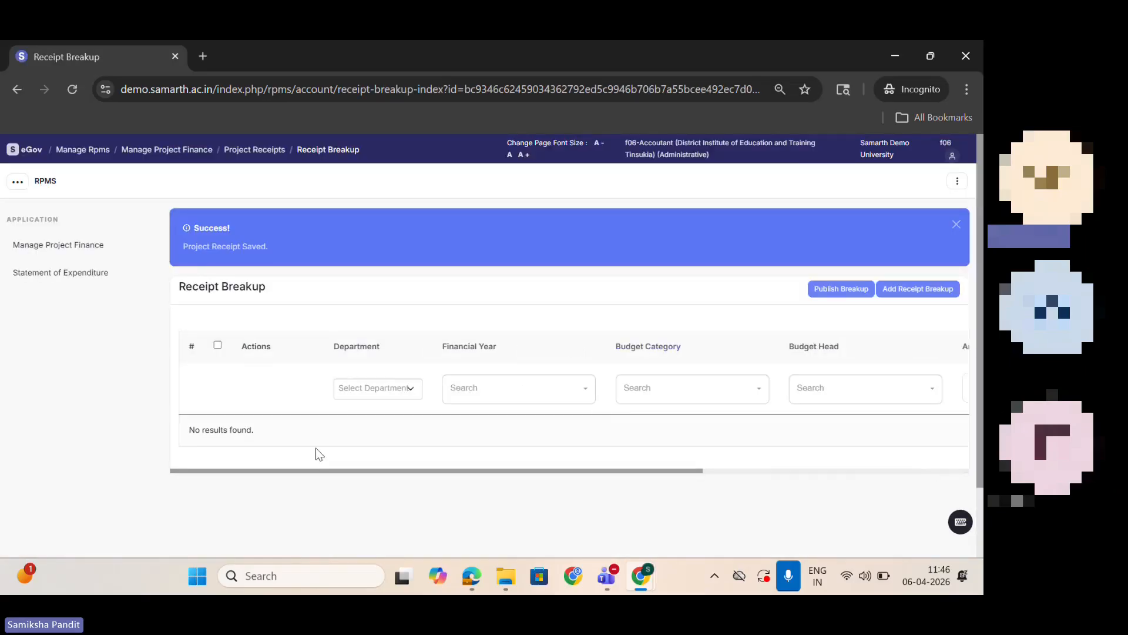
Step: Open the form for adding a receipt breakup and review its Project Recurring, Project Non-Recurring and Project Other sections
left_click(902, 297)
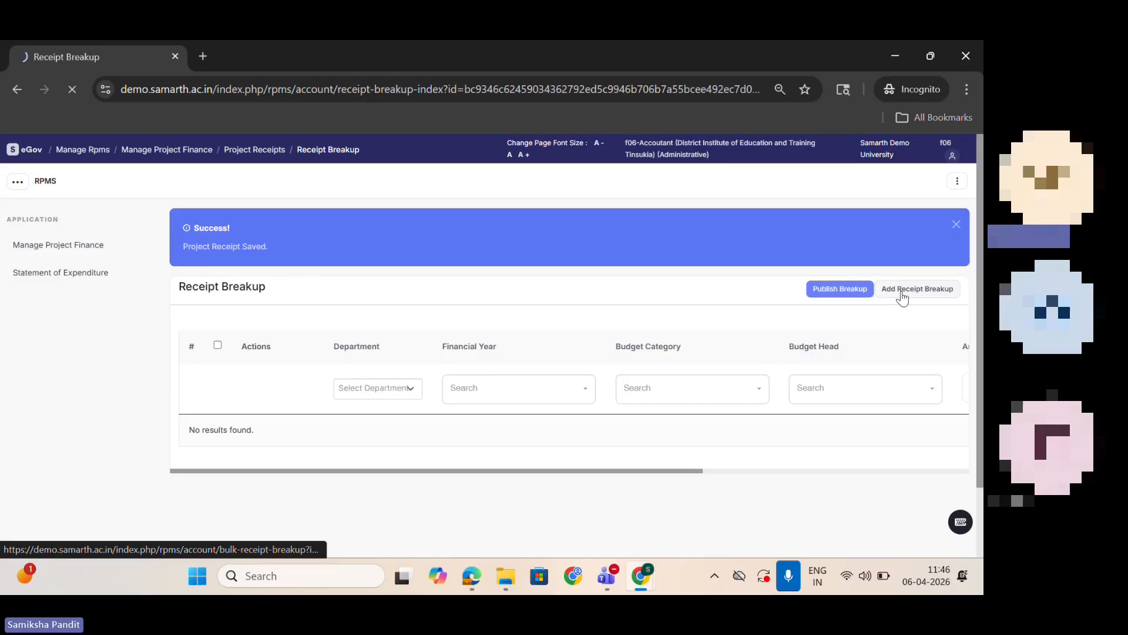
scroll(905, 297, "down", 1)
left_click_drag(983, 301, 972, 346)
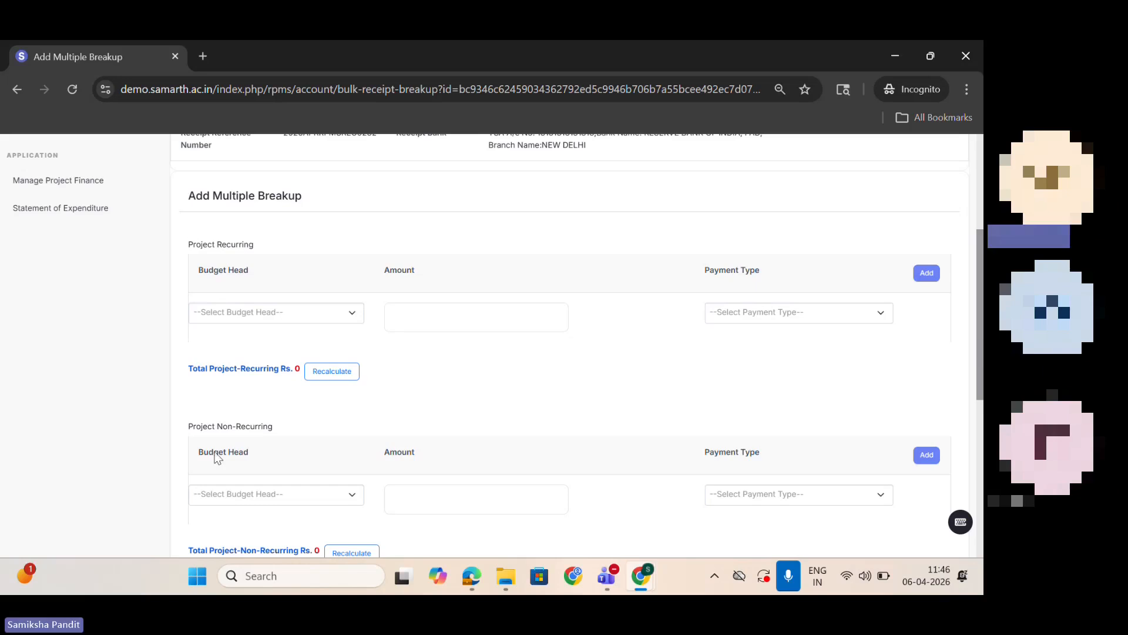
left_click_drag(976, 355, 975, 481)
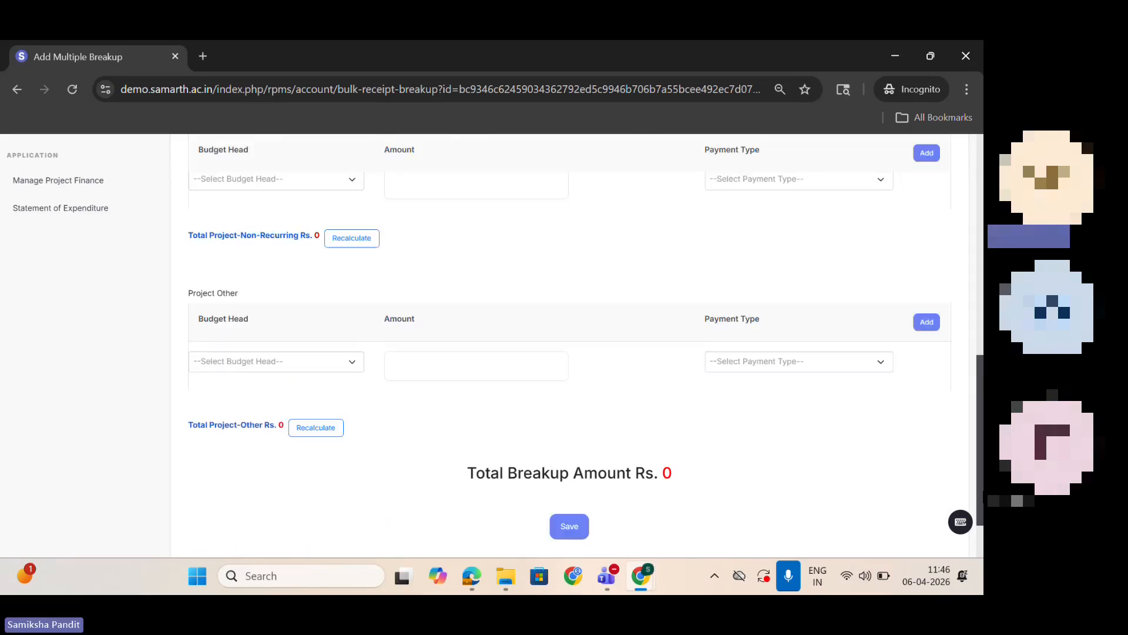
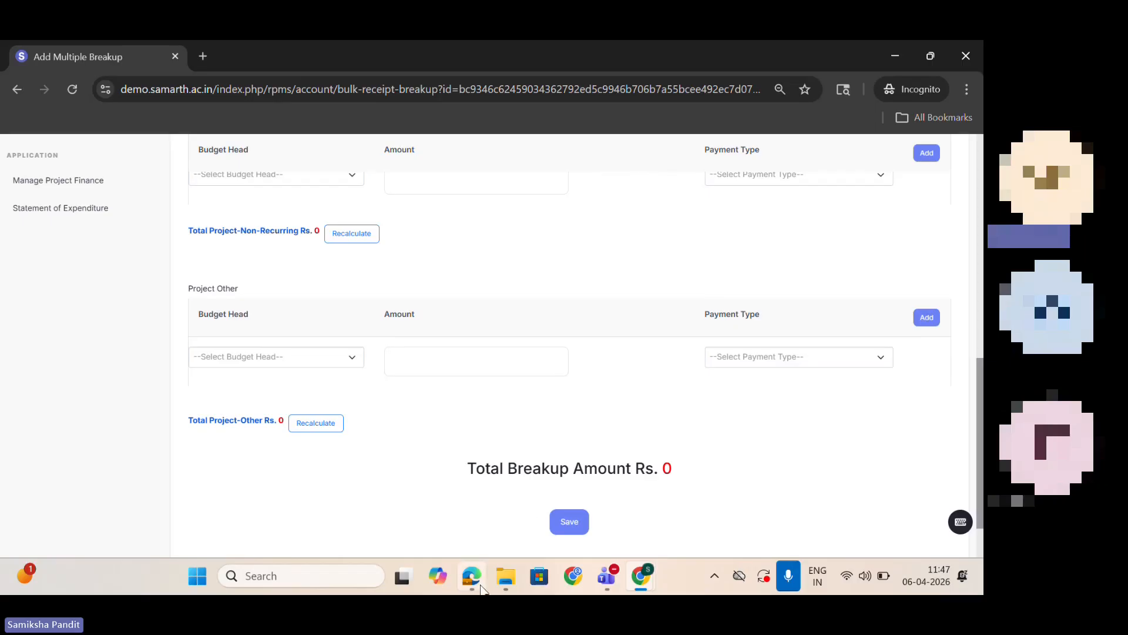
Step: Switch to the administrator's Edge window and open the Research Project & Grants settings from the Finance applications
mouse_move(478, 587)
left_click(471, 473)
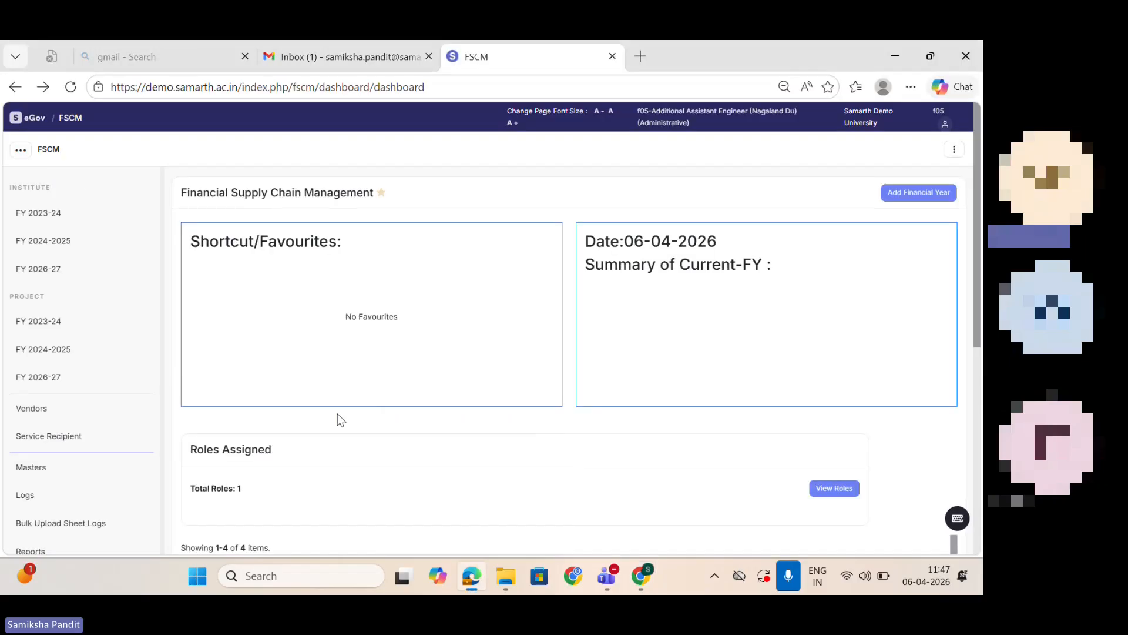
left_click(32, 122)
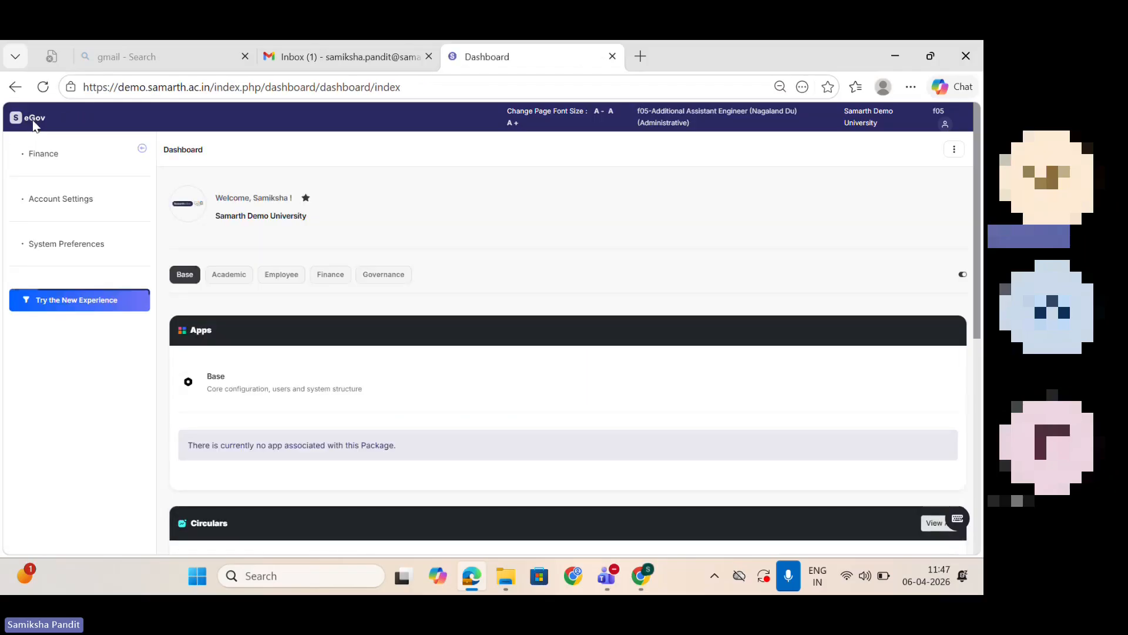
left_click(38, 163)
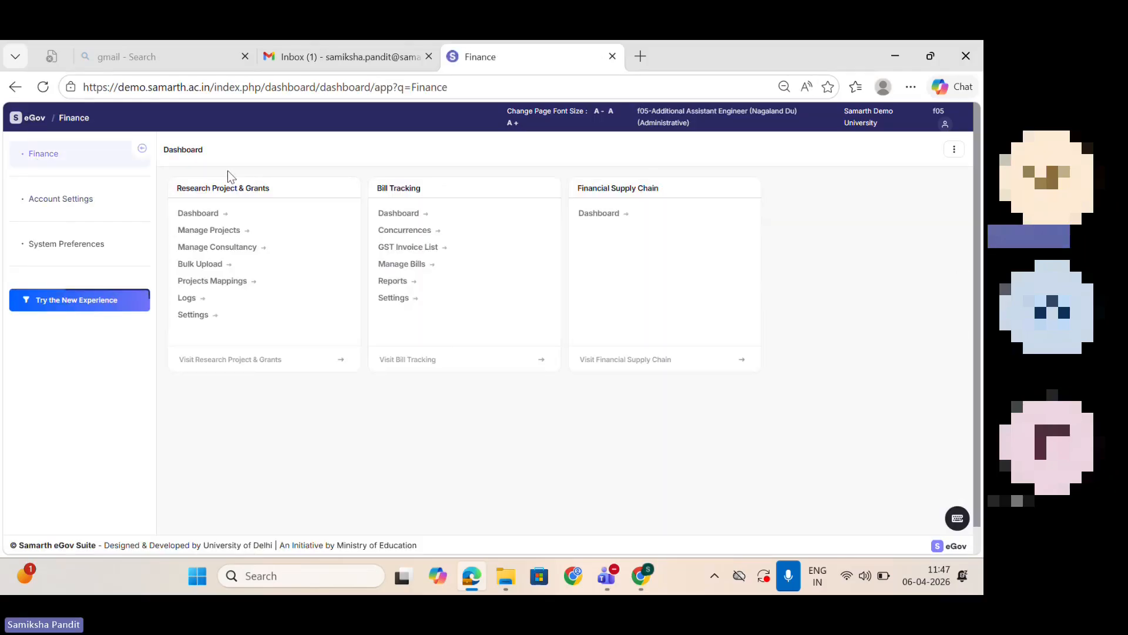
left_click(194, 316)
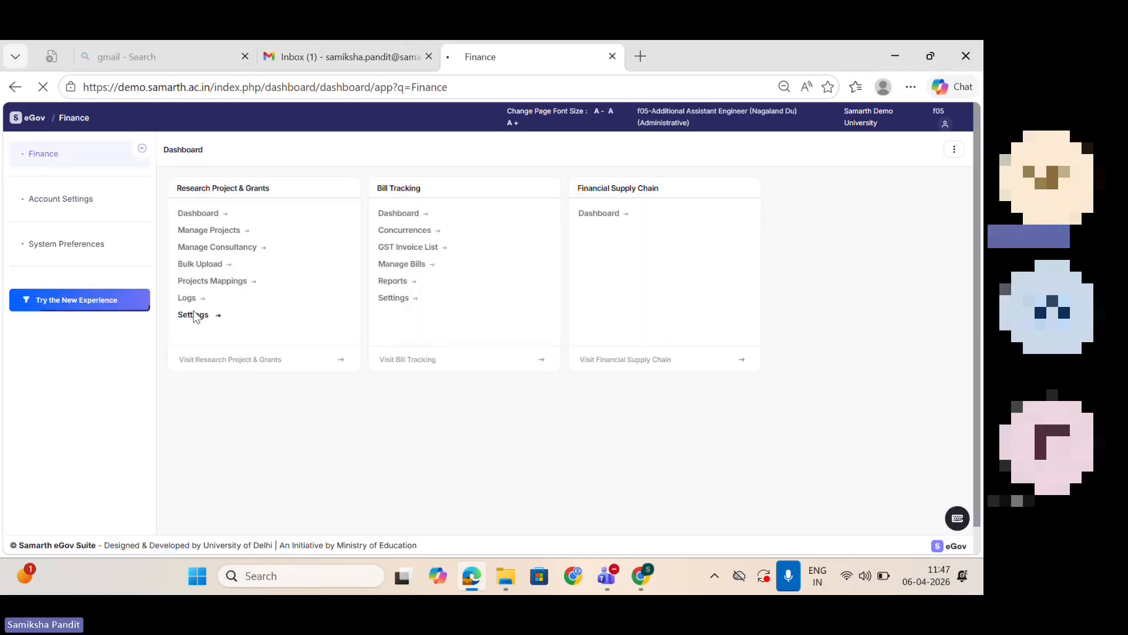
scroll(822, 340, "down", 4)
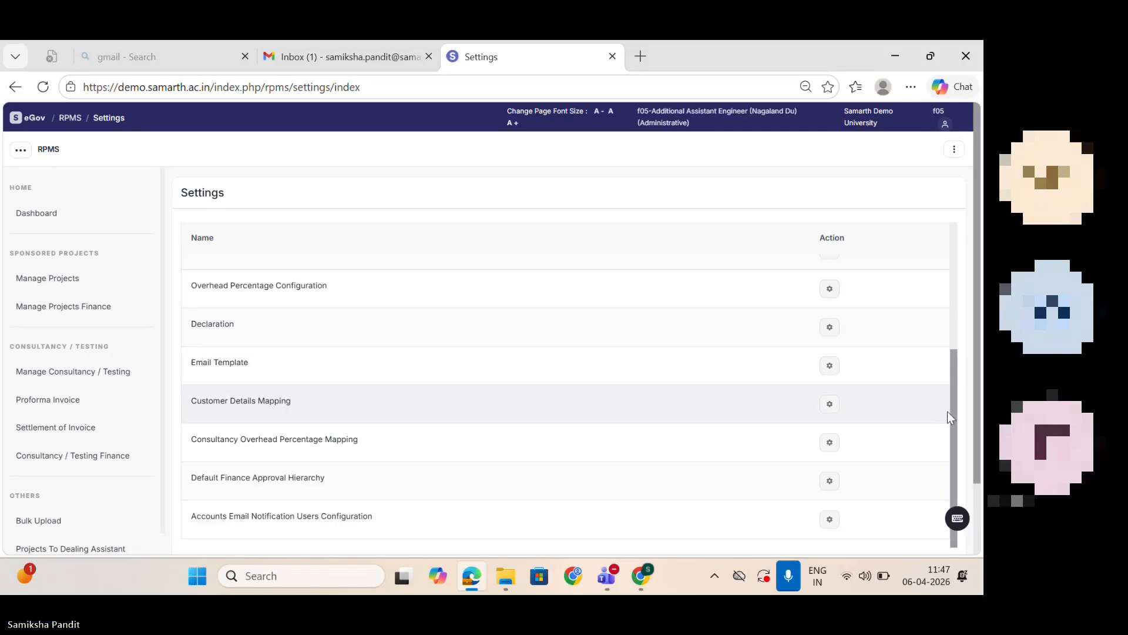
scroll(705, 335, "up", 2)
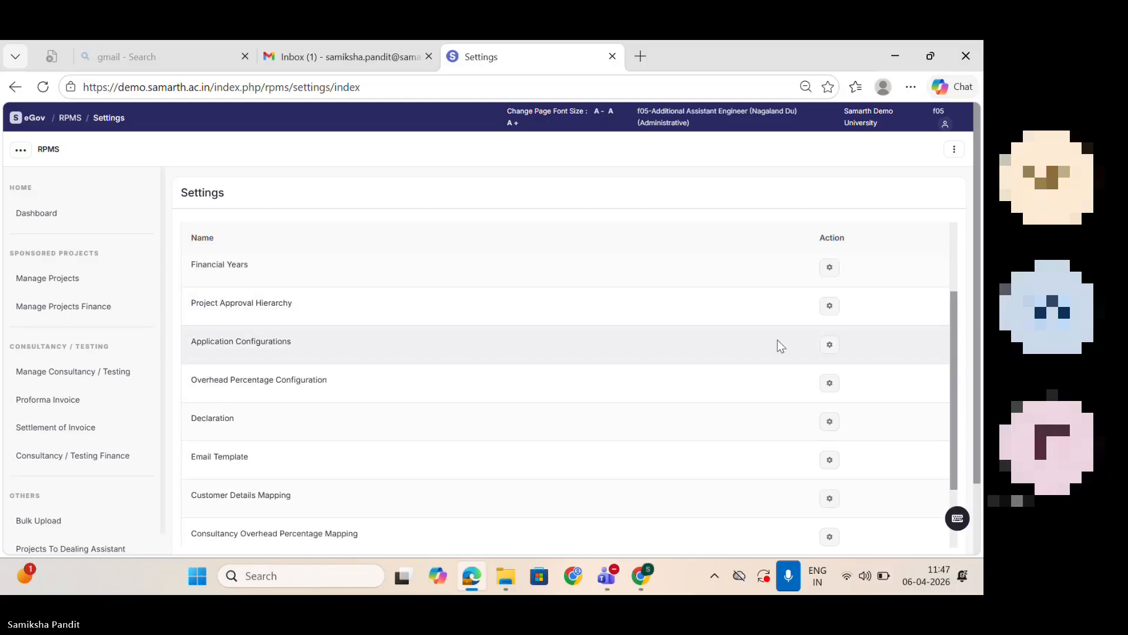
Step: In the Application Configurations, set the value of rpms_request_order_feature to 1 and save it
left_click(831, 345)
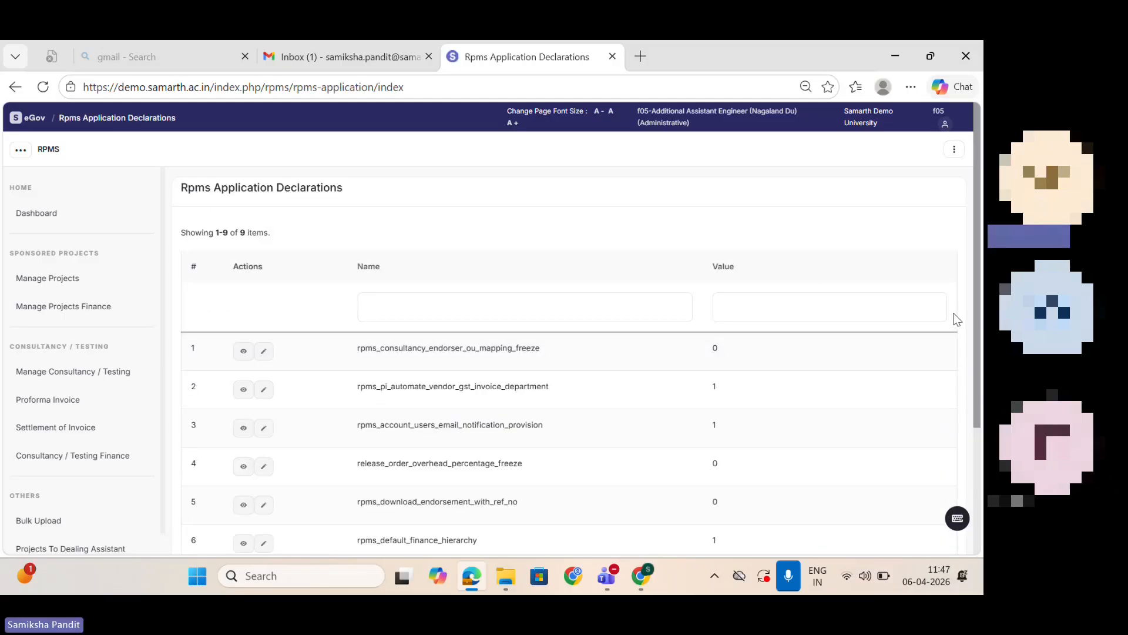
scroll(980, 333, "down", 3)
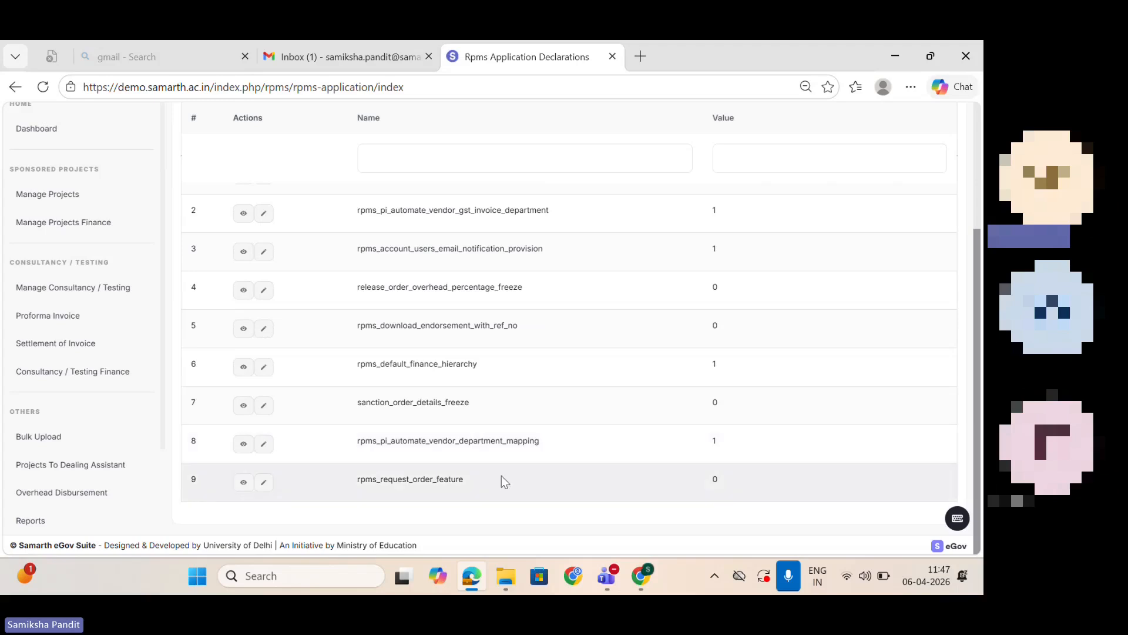
left_click(264, 483)
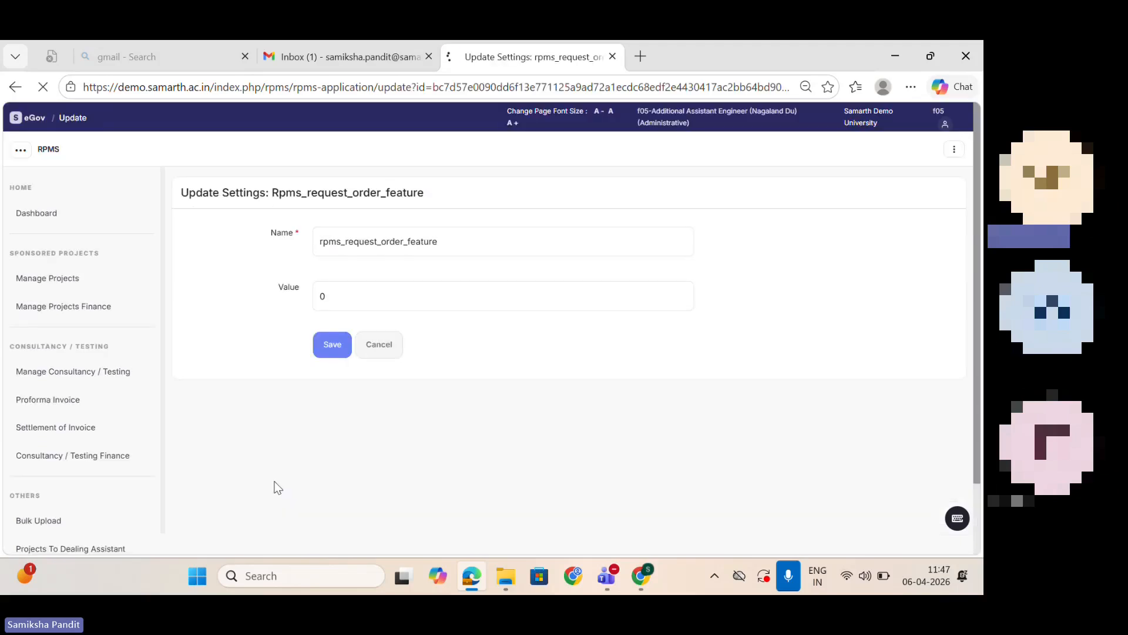
left_click(338, 294)
type("1")
left_click(326, 345)
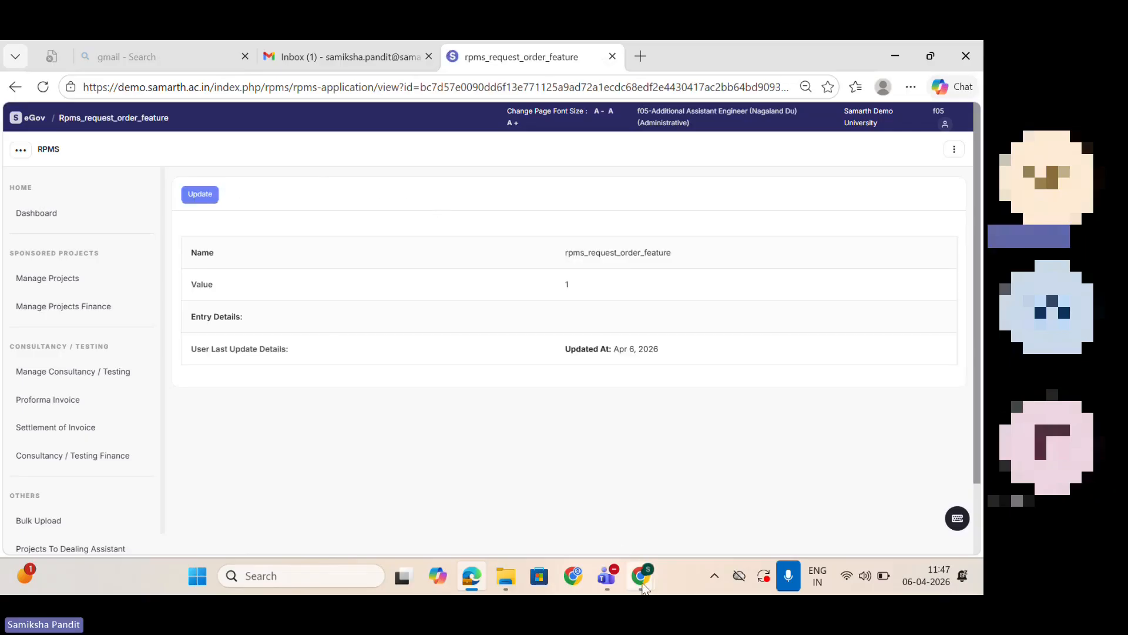
Step: Return to the accountant's Incognito window, go back to Receipt Breakup and view the project's release order request forms
mouse_move(641, 576)
left_click(735, 492)
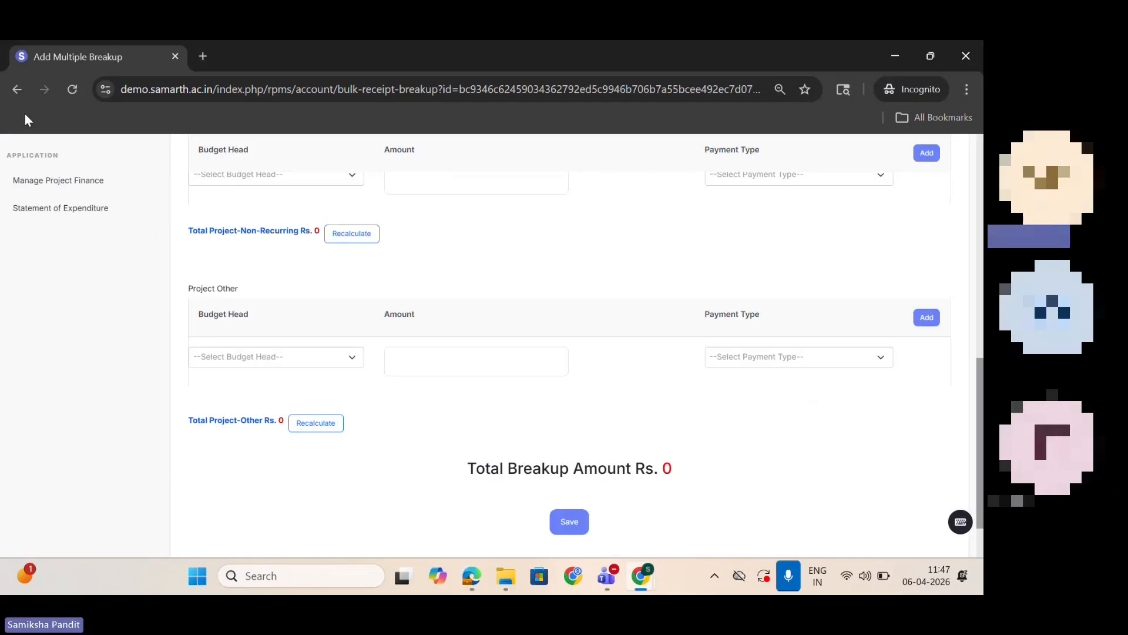
left_click(18, 87)
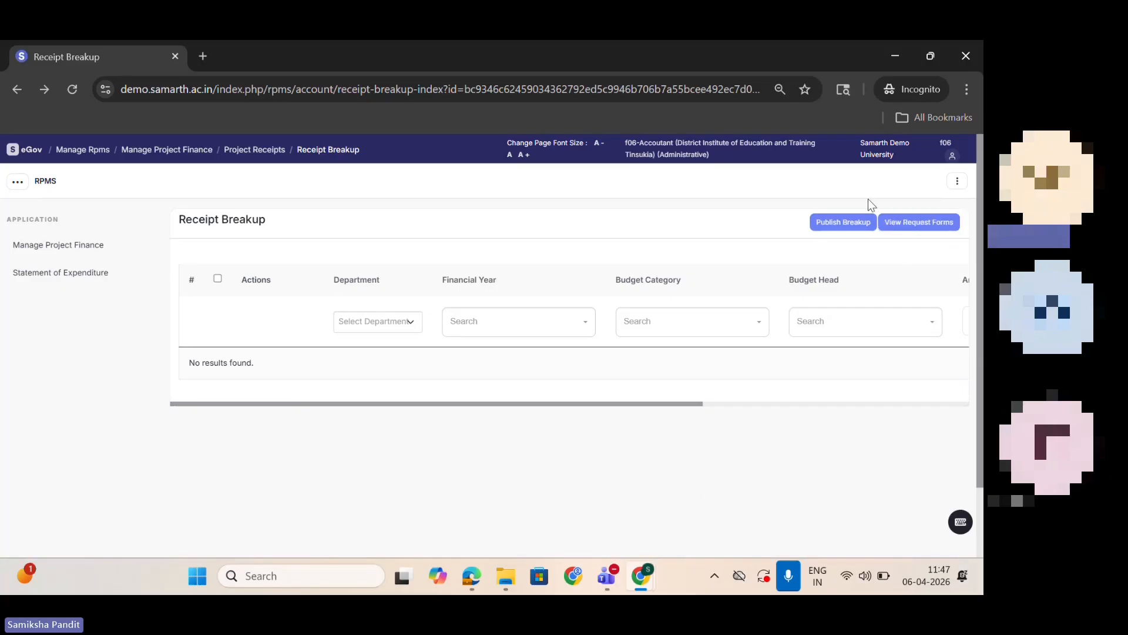
left_click(901, 222)
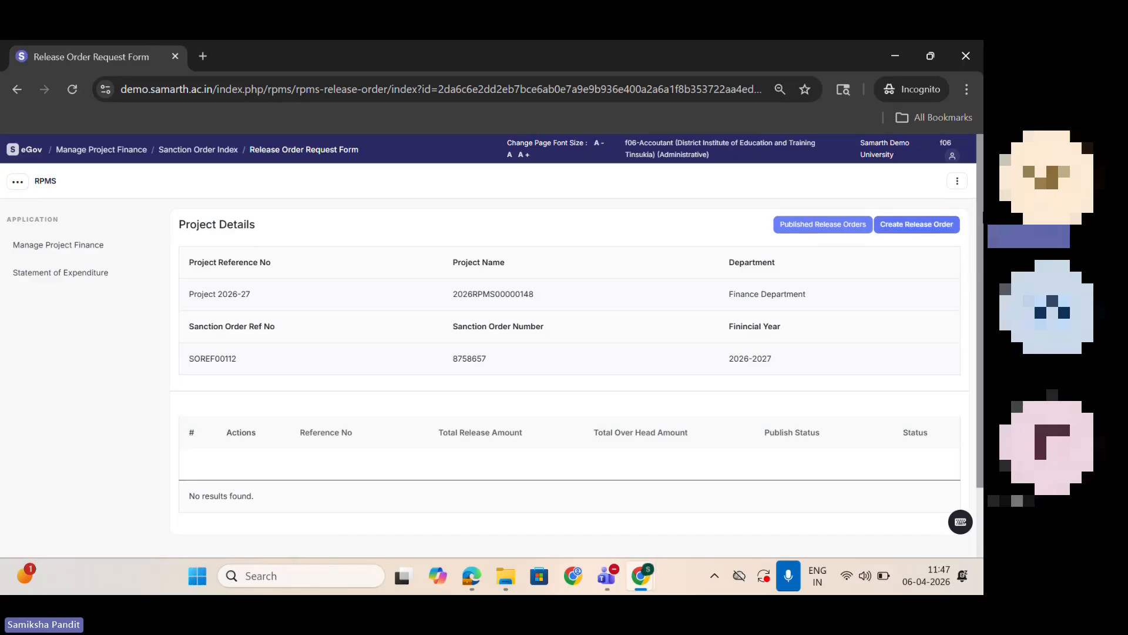
scroll(905, 276, "down", 1)
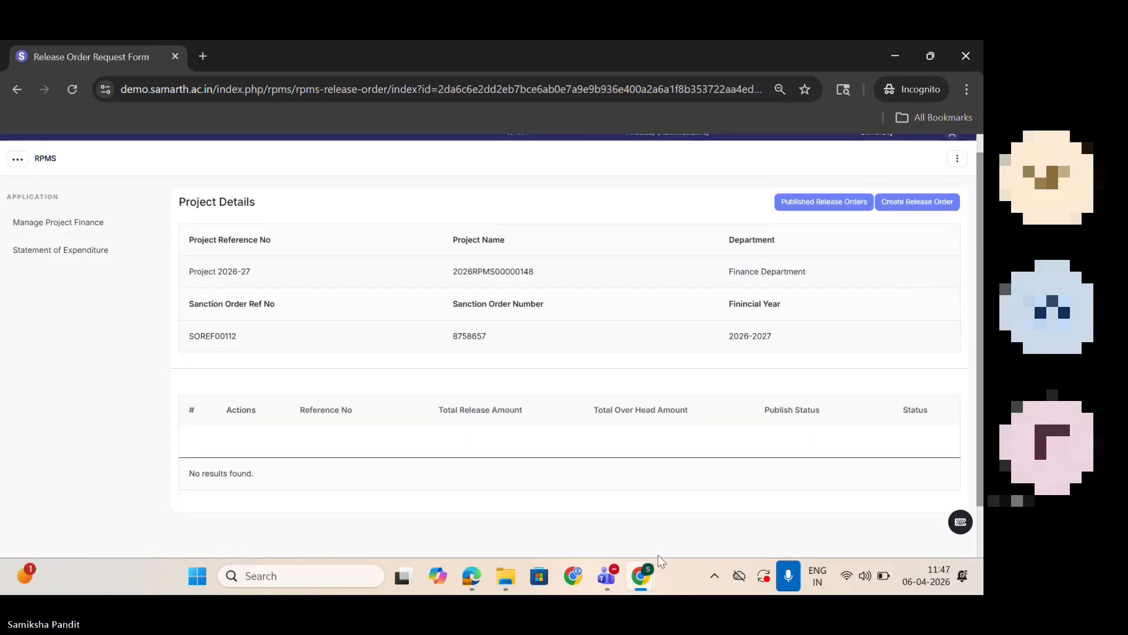
Step: Switch to the project director's Chrome window and open the Project 2026-27 sanction order from the Sanction Order Index
mouse_move(641, 575)
left_click(604, 503)
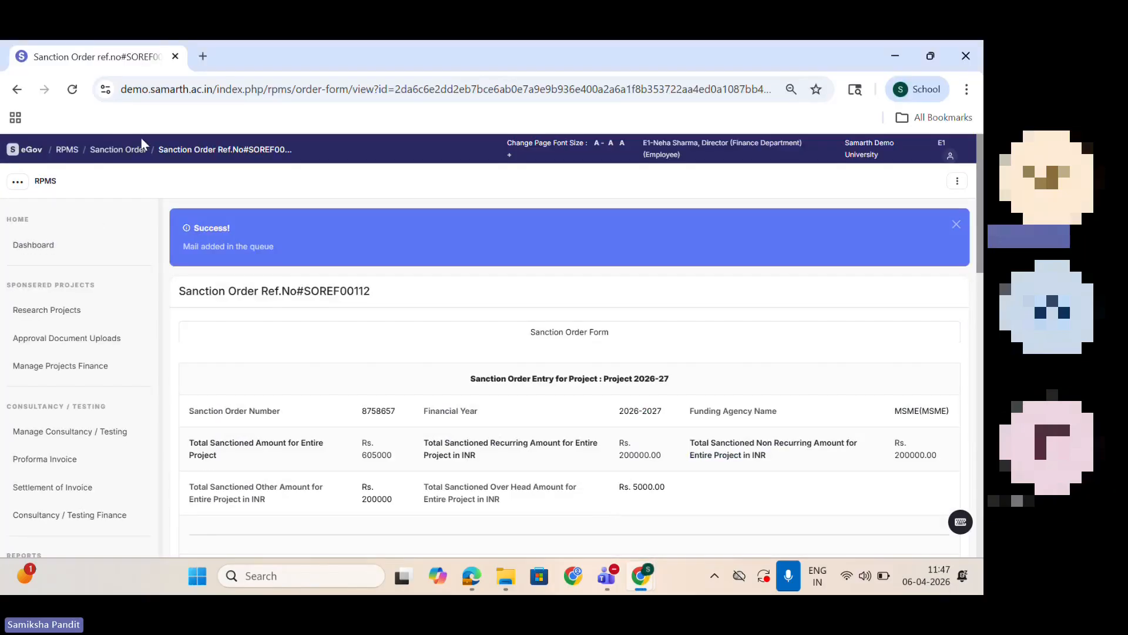
left_click(26, 88)
left_click(26, 88)
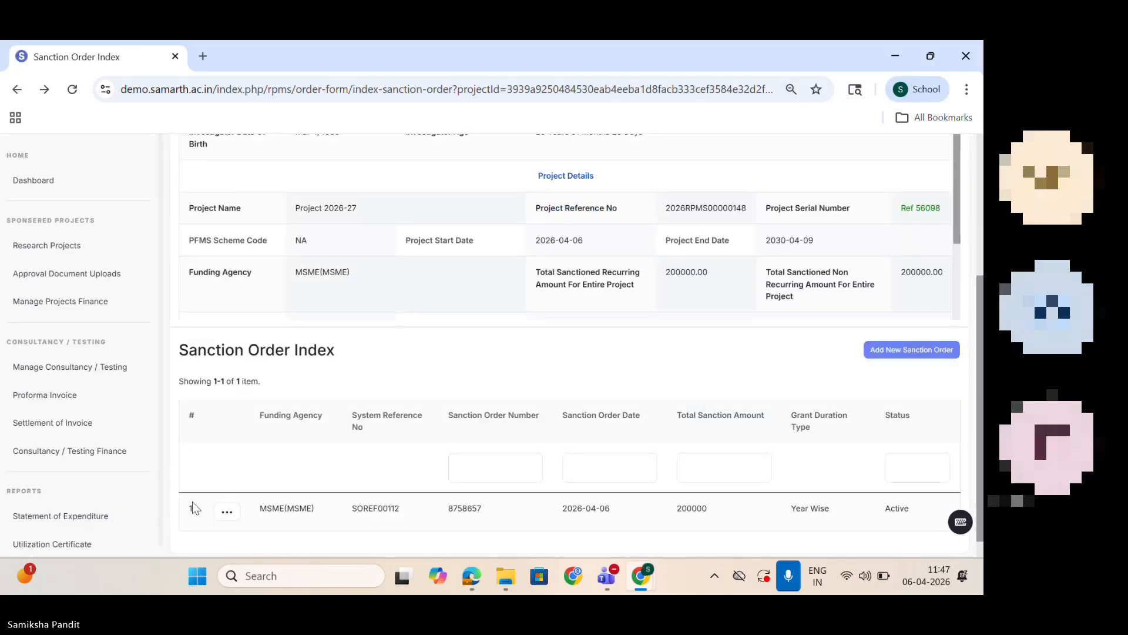
left_click(227, 511)
left_click(289, 484)
left_click_drag(979, 288, 978, 552)
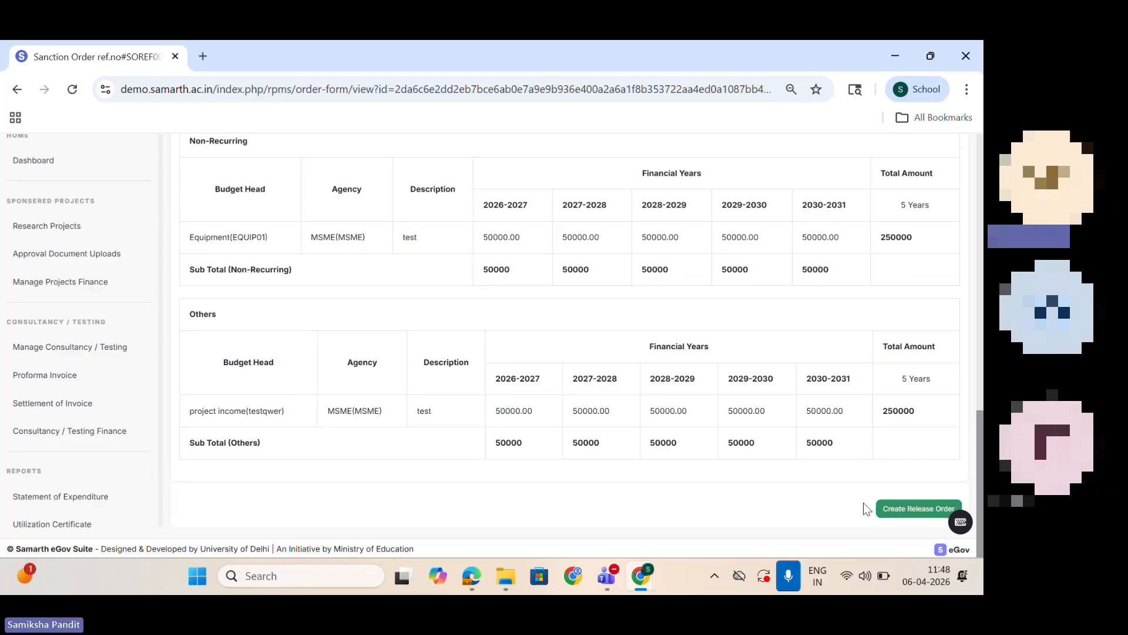
Step: Start a new release order for the Project 2026-27 sanction order
left_click(935, 512)
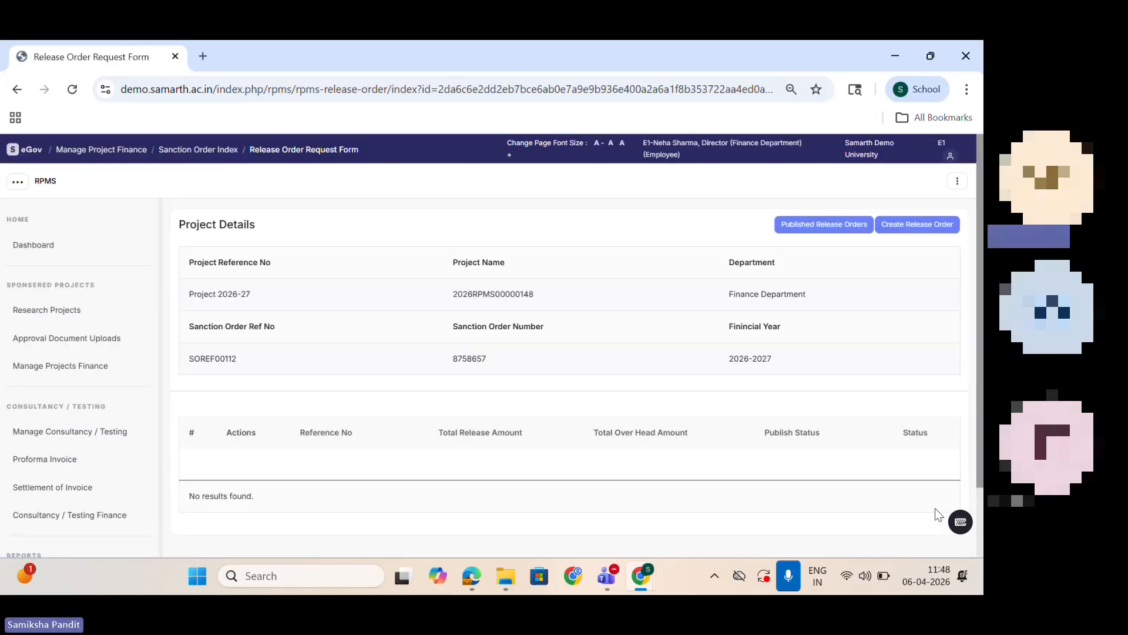
left_click_drag(980, 407, 983, 422)
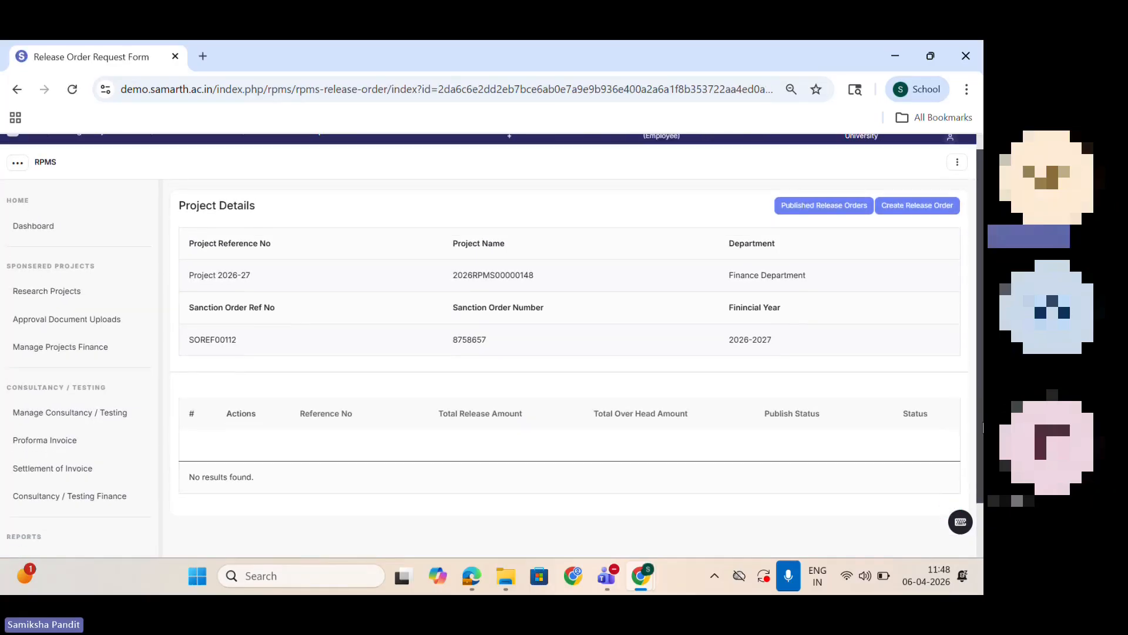
left_click(920, 208)
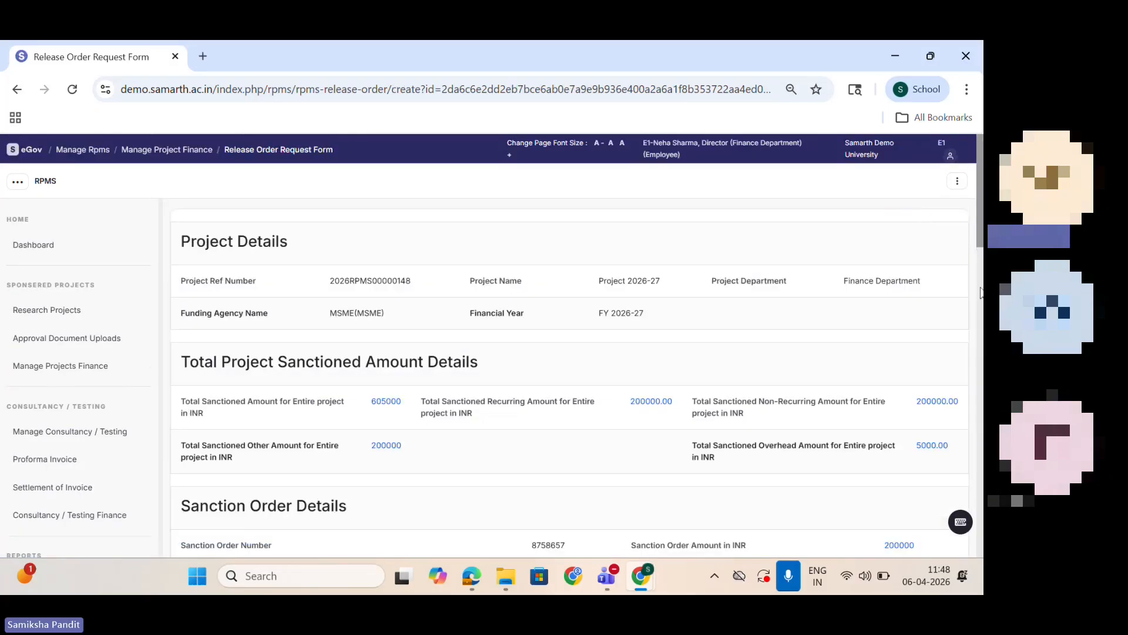
Step: Set the total release amount including overhead to 200000 and the total overhead amount to 1000
scroll(980, 292, "down", 5)
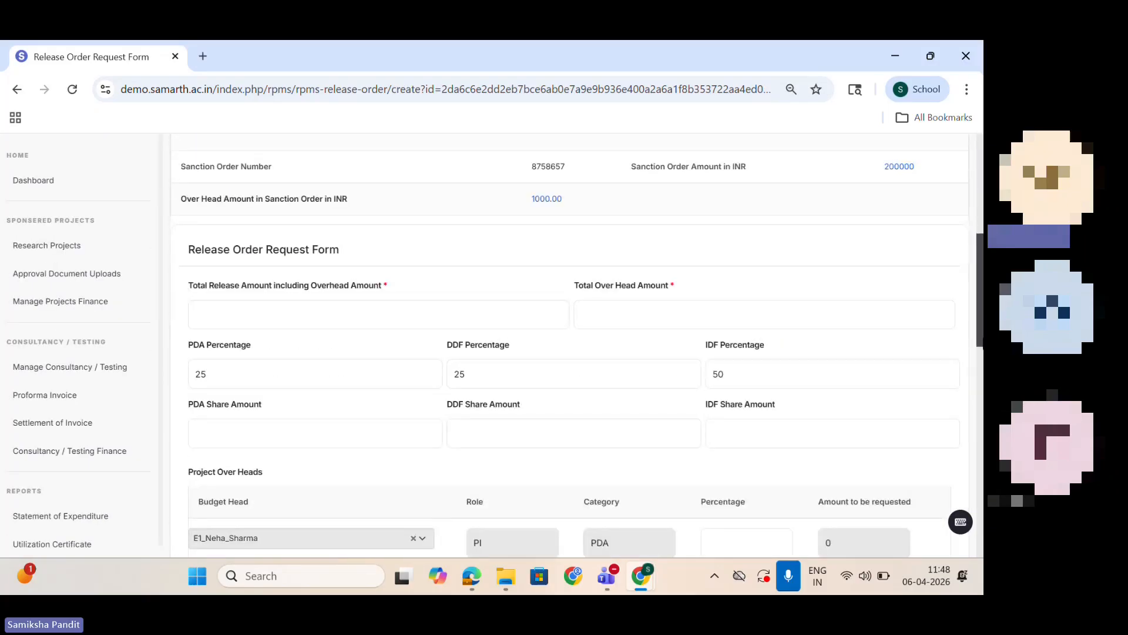
left_click_drag(982, 339, 983, 348)
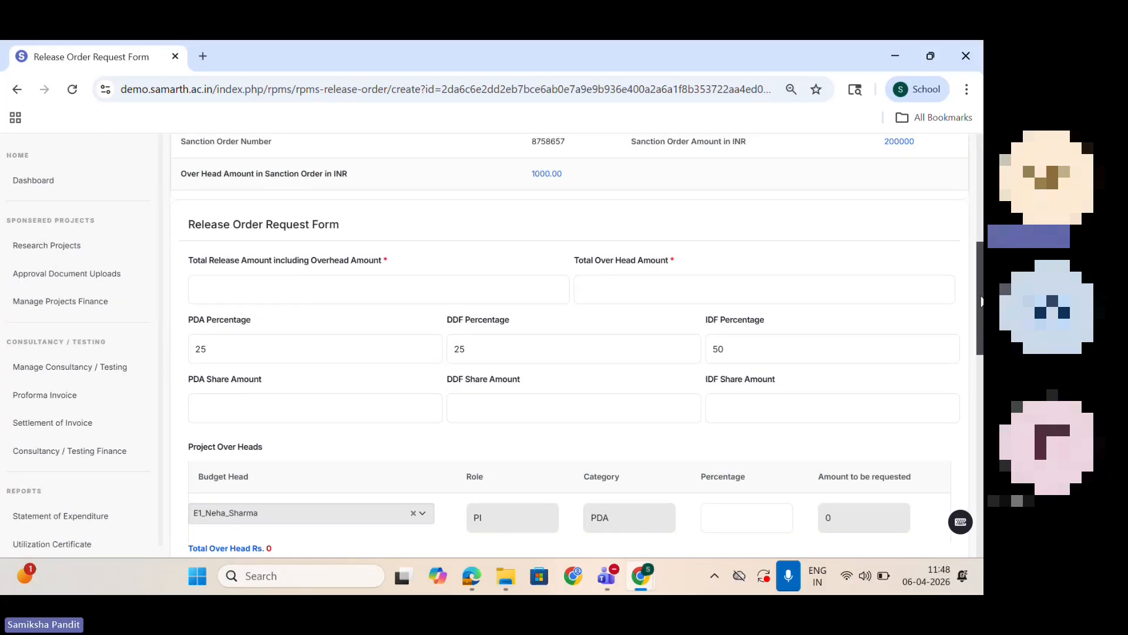
left_click_drag(982, 301, 959, 294)
left_click(270, 318)
type("200000")
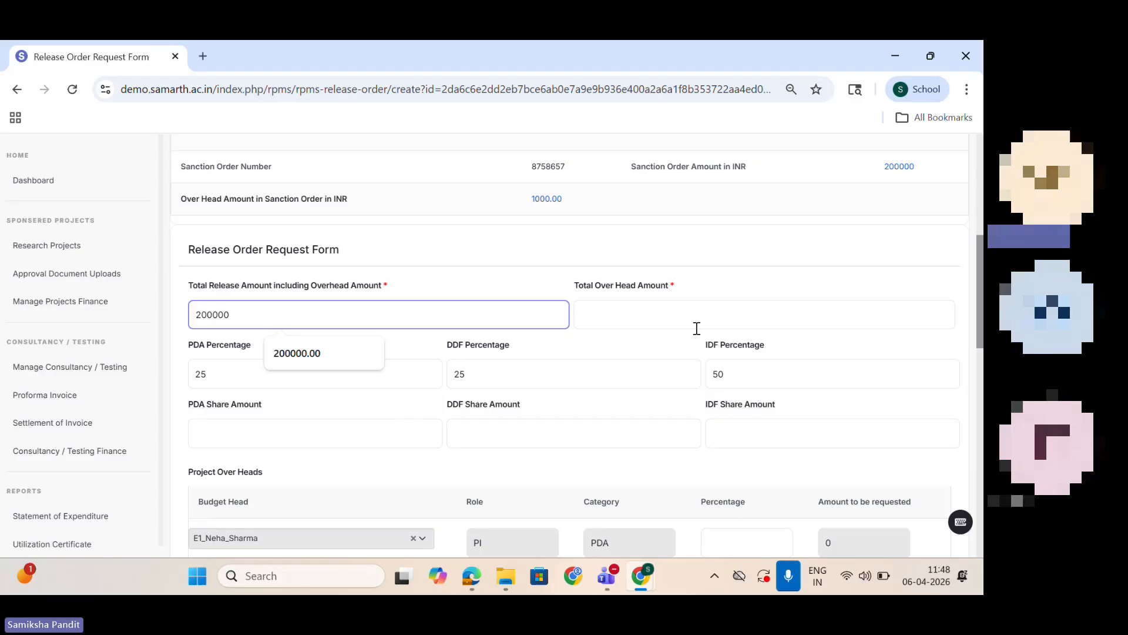
left_click(656, 310)
type("1000")
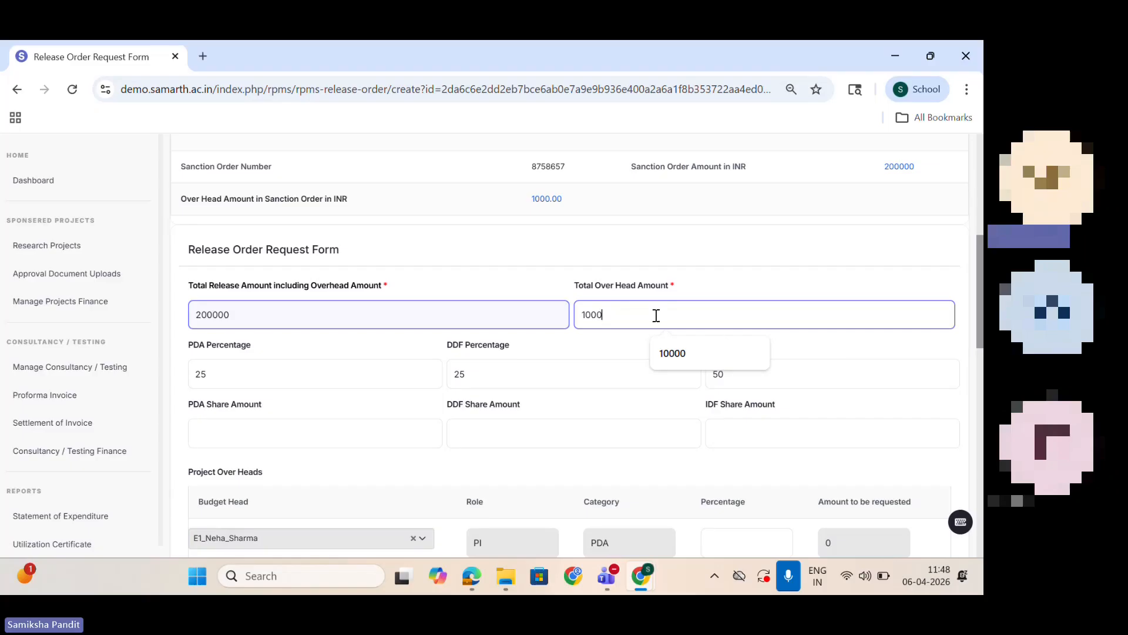
left_click(950, 345)
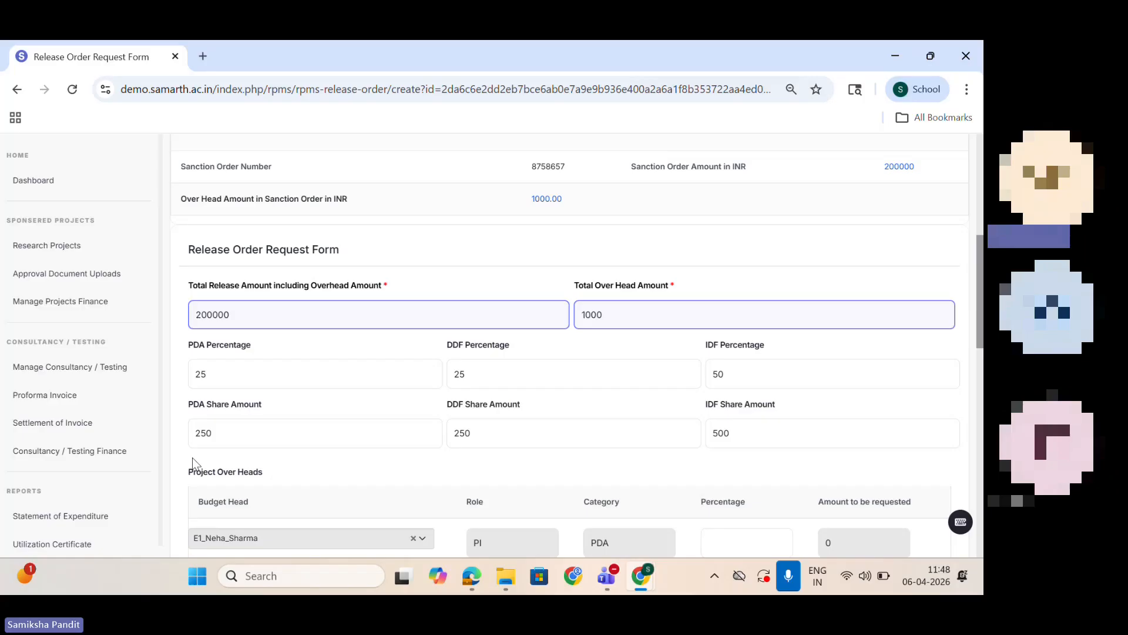
Step: Set the PI's percentage under Project Over Heads to 100
scroll(980, 291, "down", 4)
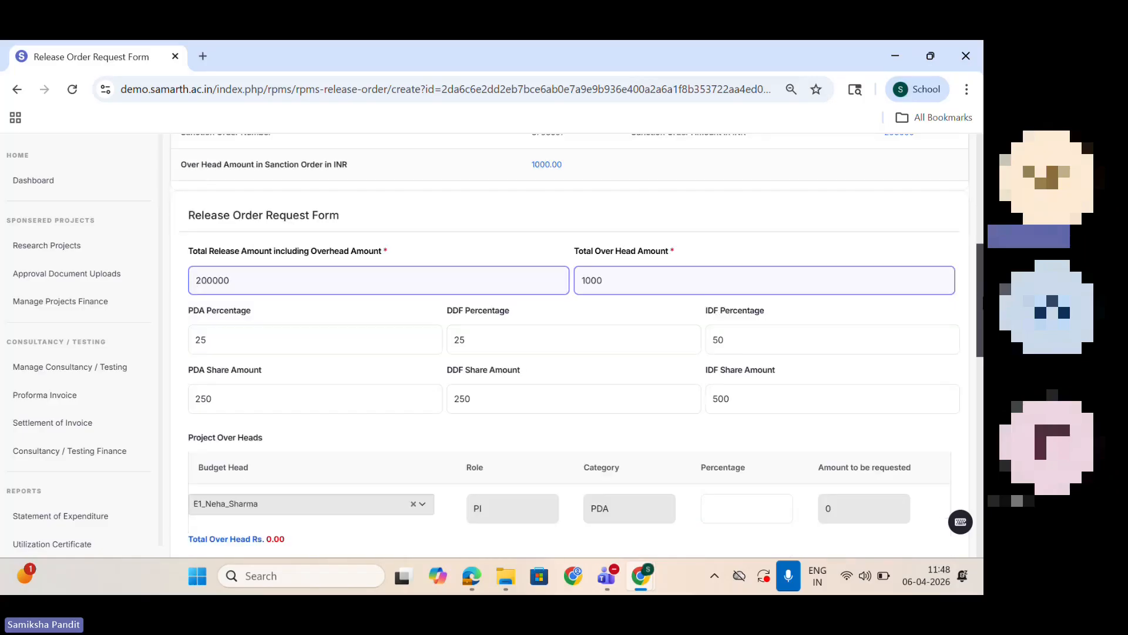
left_click(748, 292)
type("100")
left_click(781, 366)
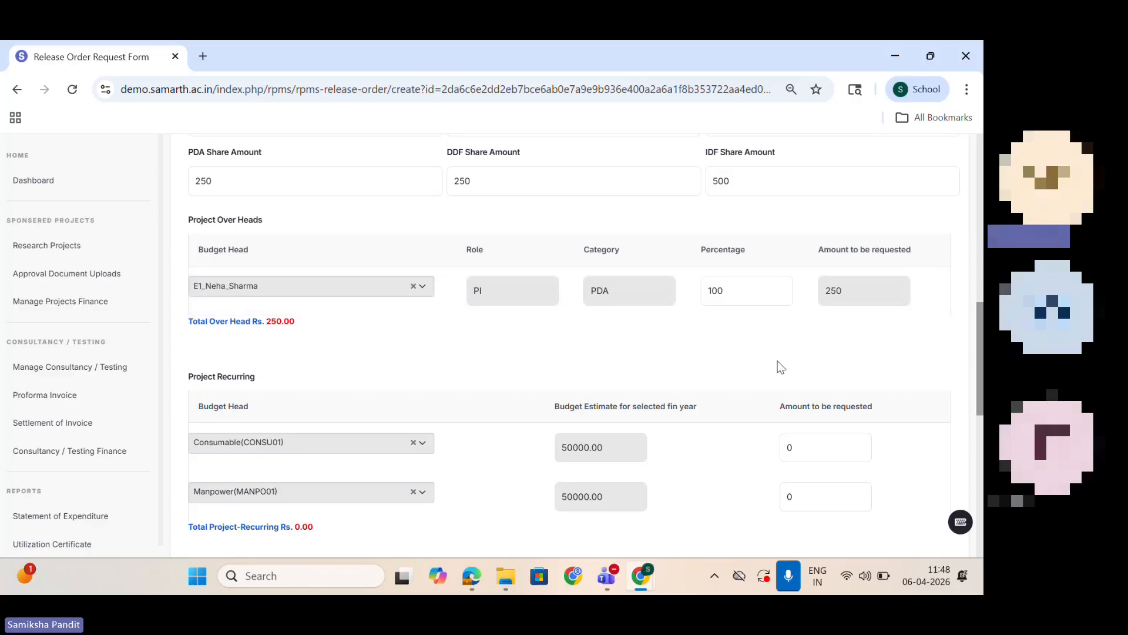
Step: Under Project Recurring, request 50000 for Consumable and 20000 for Manpower
scroll(982, 351, "down", 3)
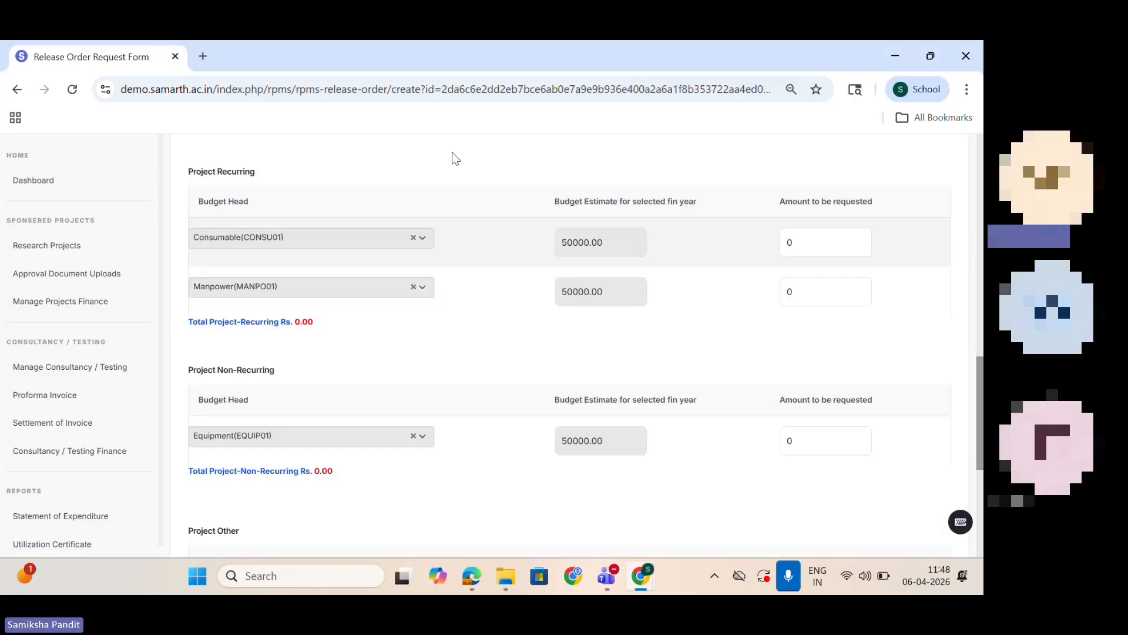
left_click(826, 237)
key("BackSpace")
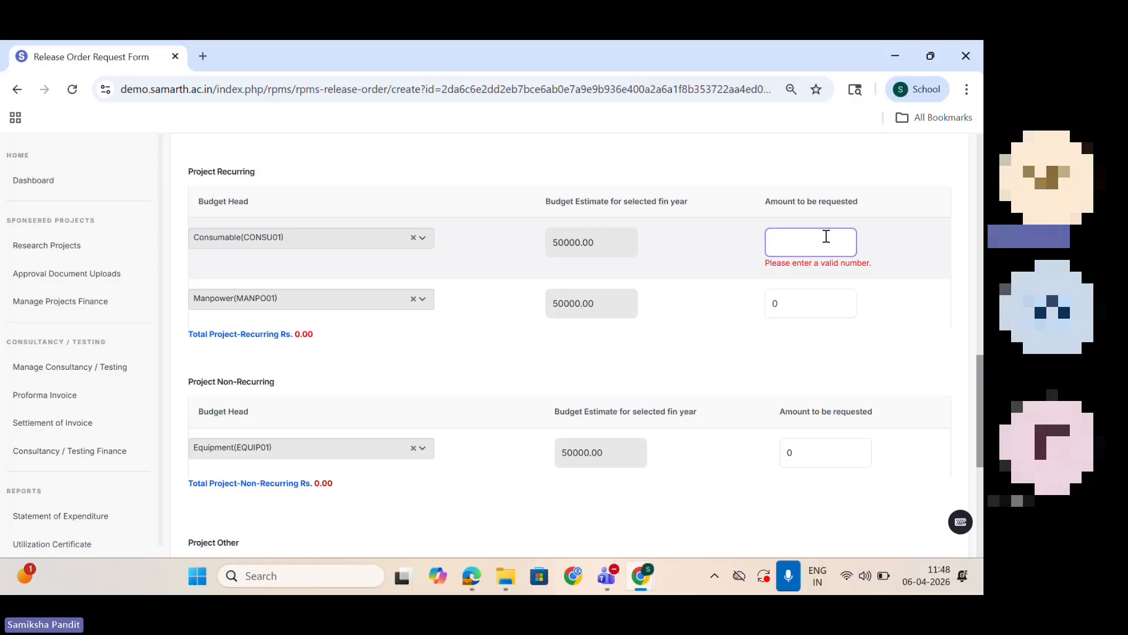
type("50000")
left_click(827, 290)
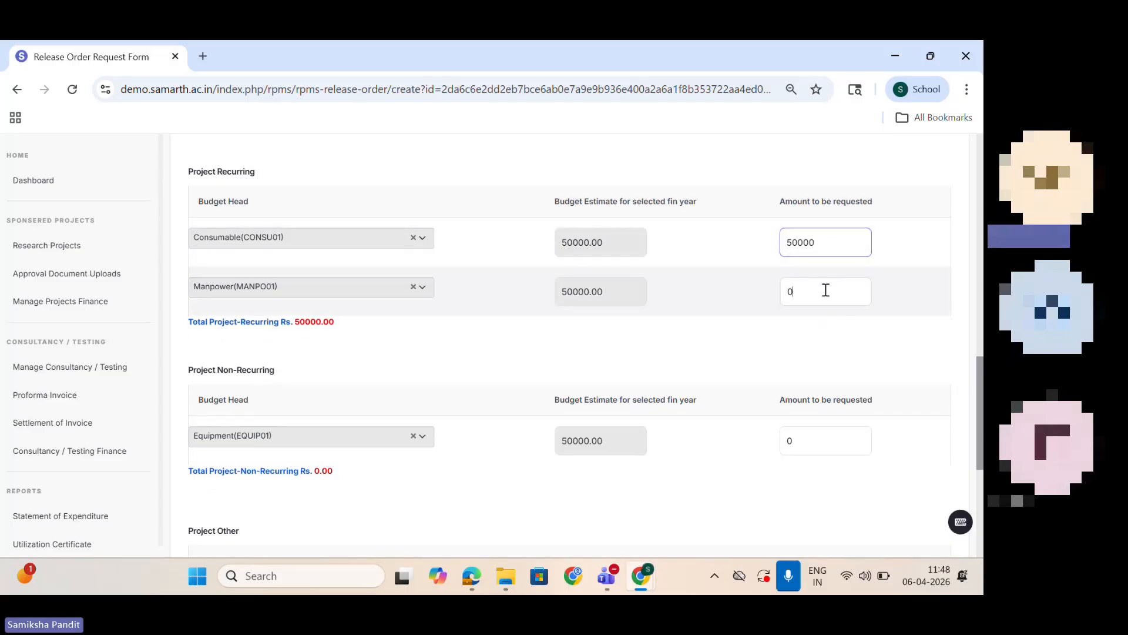
key("BackSpace")
type("20000")
left_click(873, 360)
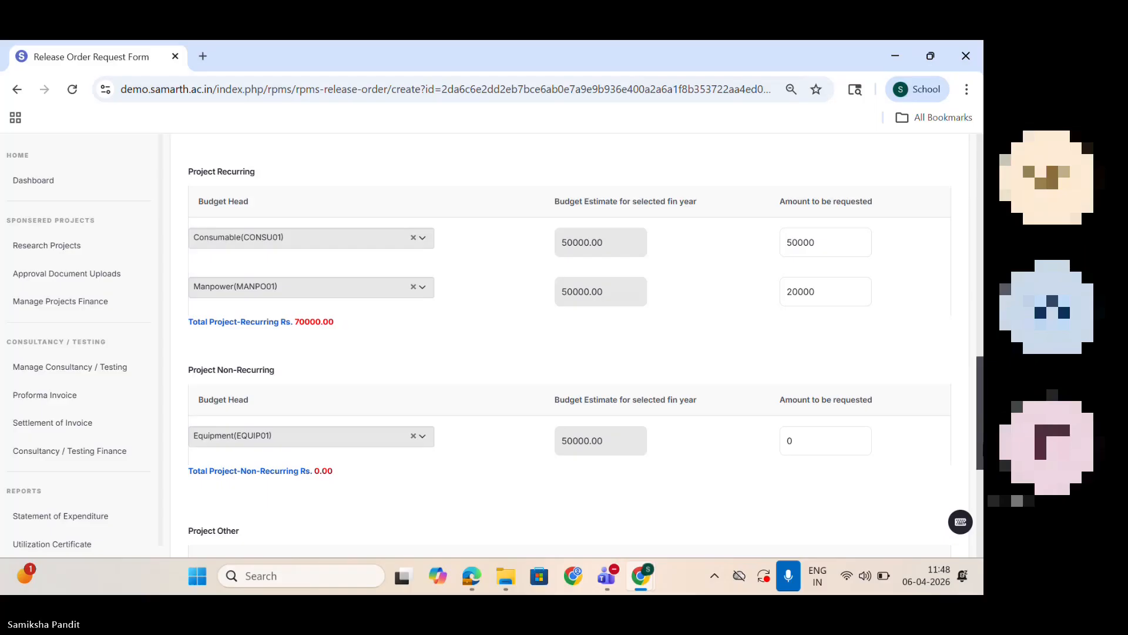
Step: Under Project Non-Recurring, request 50000 for Equipment
scroll(808, 281, "down", 4)
left_click(809, 206)
key("BackSpace")
type("50000")
left_click(846, 310)
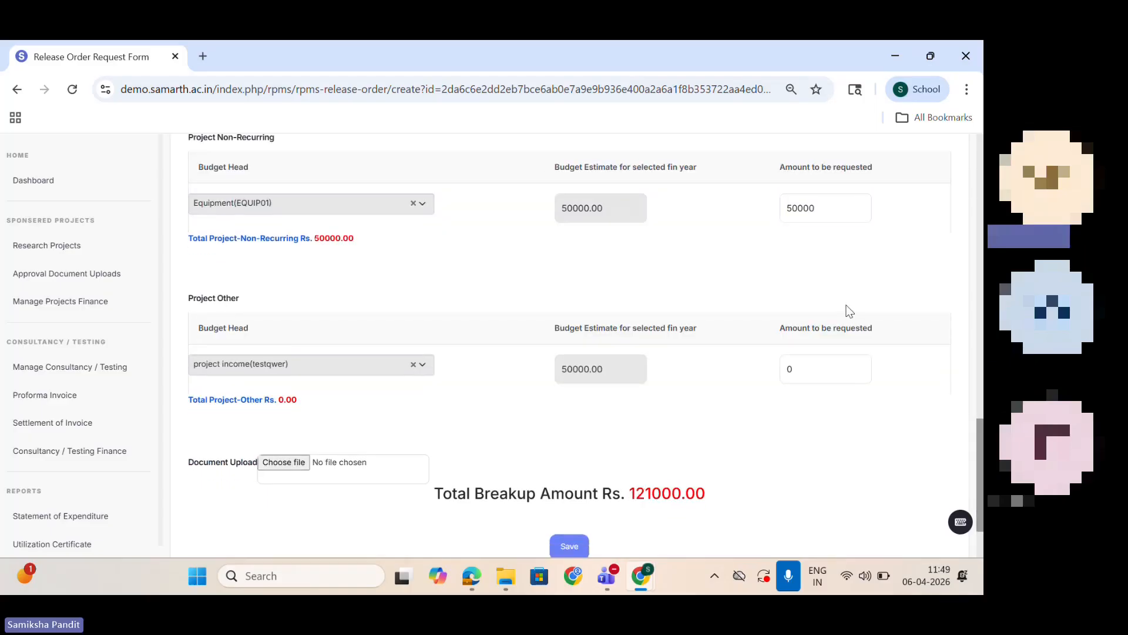
Step: Under Project Other, request 60000 for project income
left_click(831, 366)
key("BackSpace")
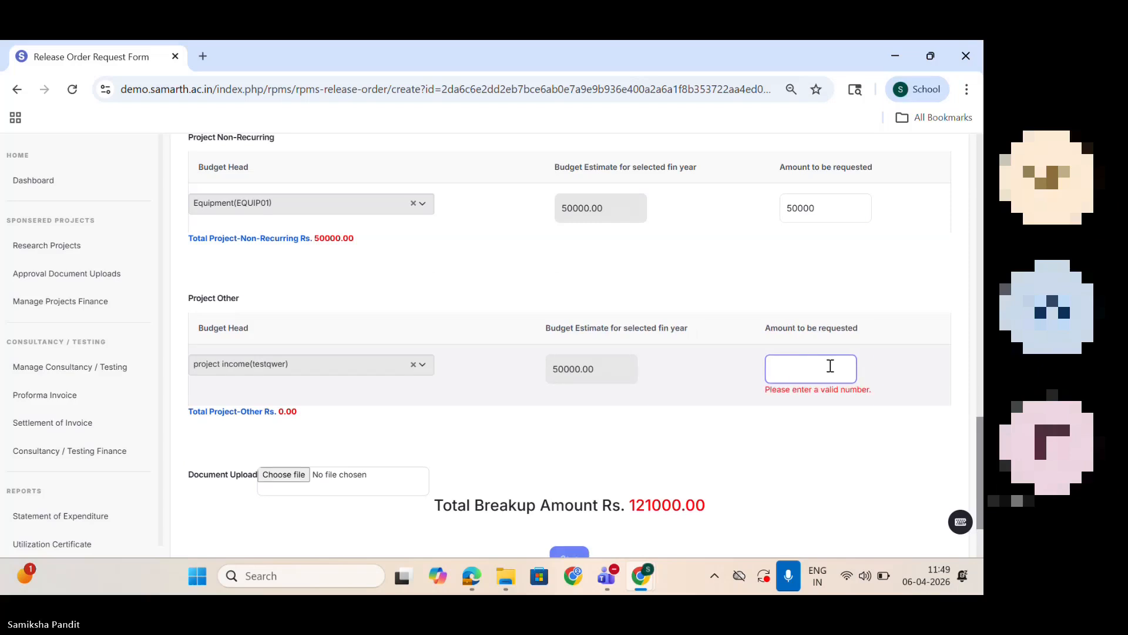
type("60000")
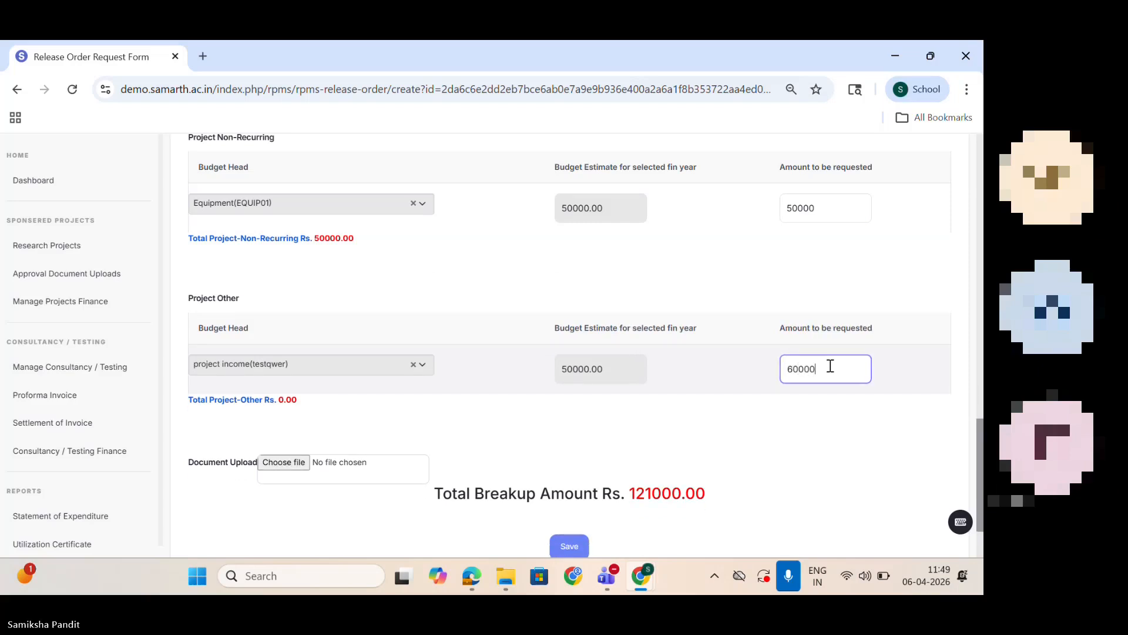
left_click(831, 404)
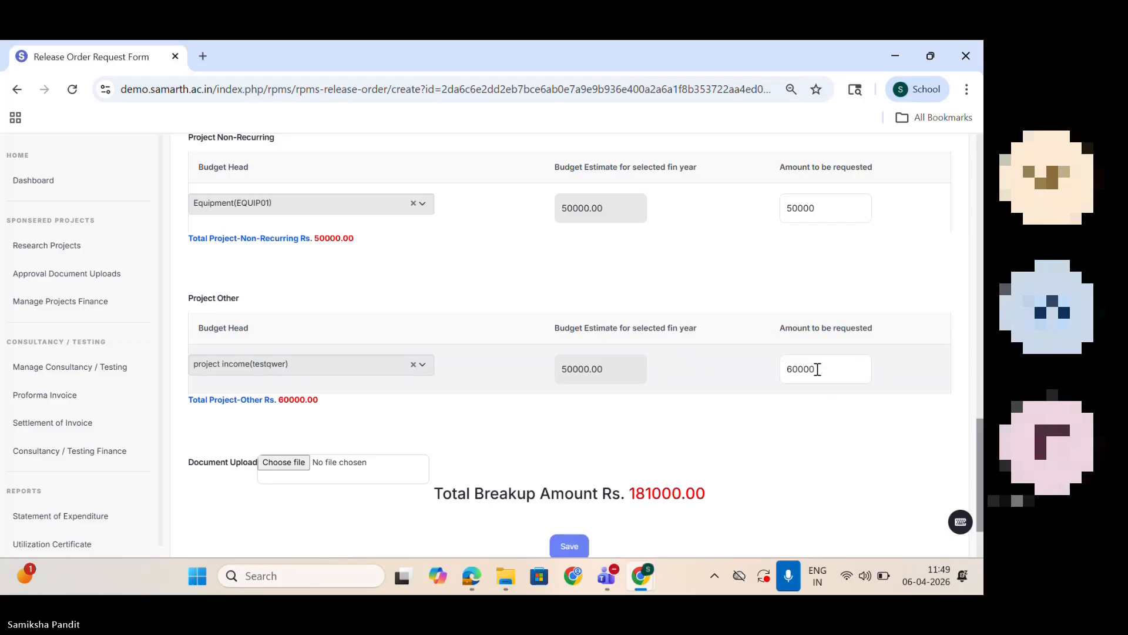
Step: Change the requested amount for project income under Project Other to 80000
left_click(795, 367)
left_click(799, 385)
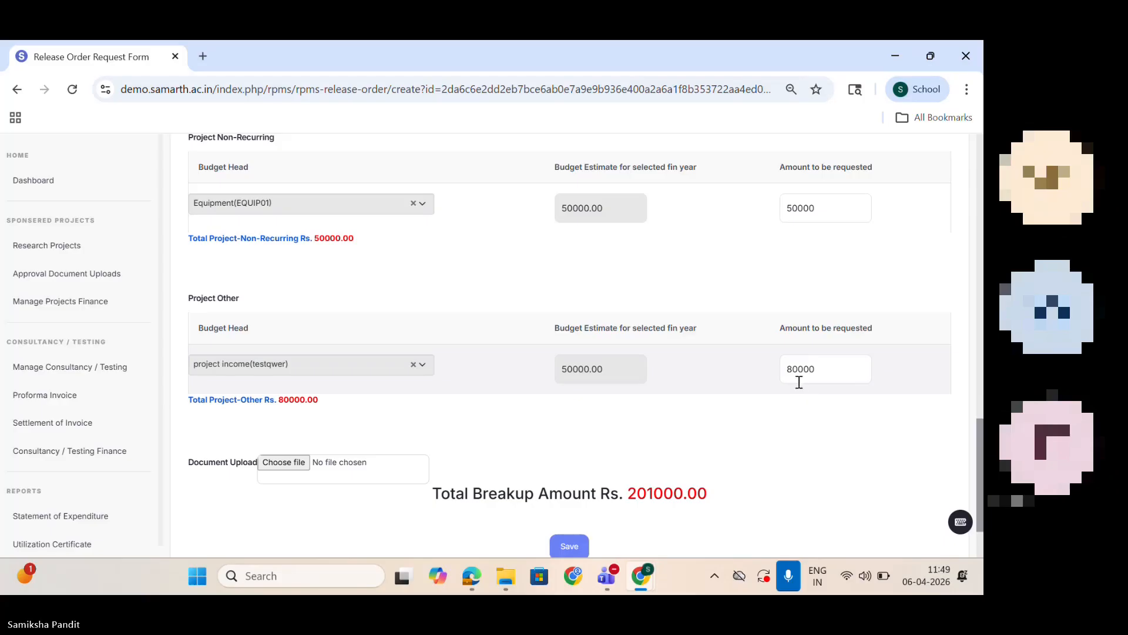
left_click(800, 211)
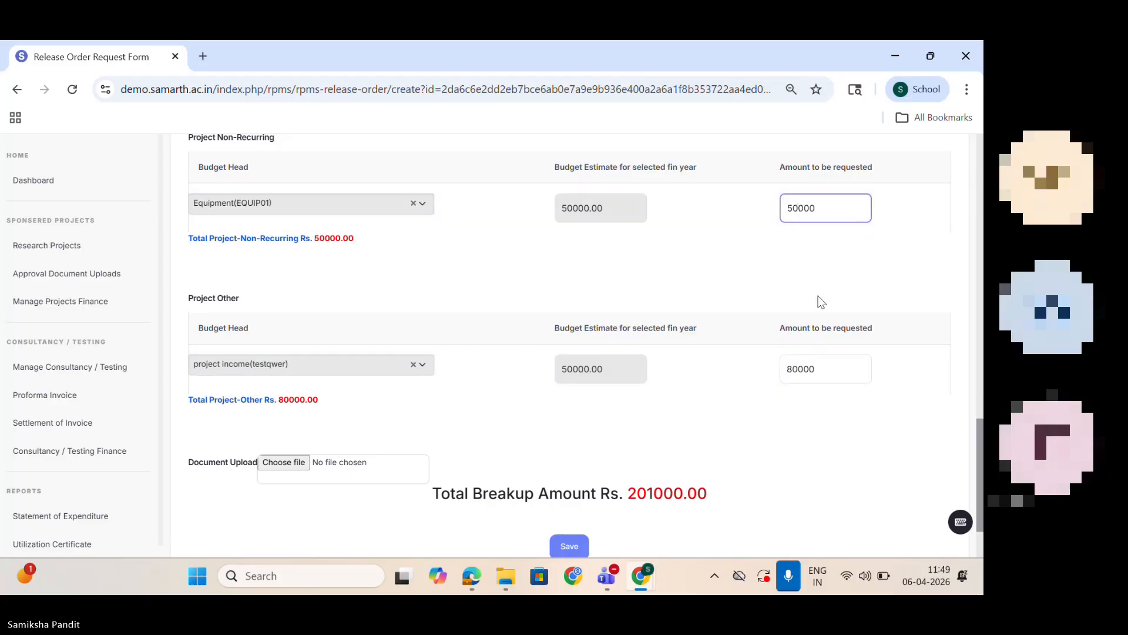
left_click(863, 426)
Step: Change the requested amount for Manpower under Project Recurring to 19000
left_click_drag(982, 464, 973, 395)
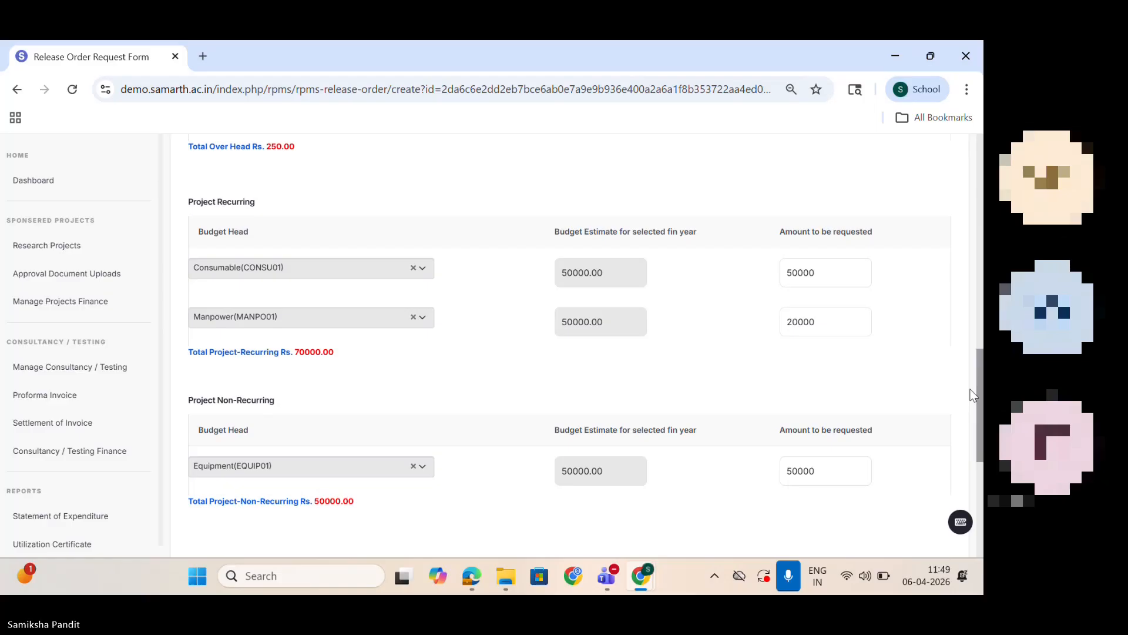
left_click(799, 321)
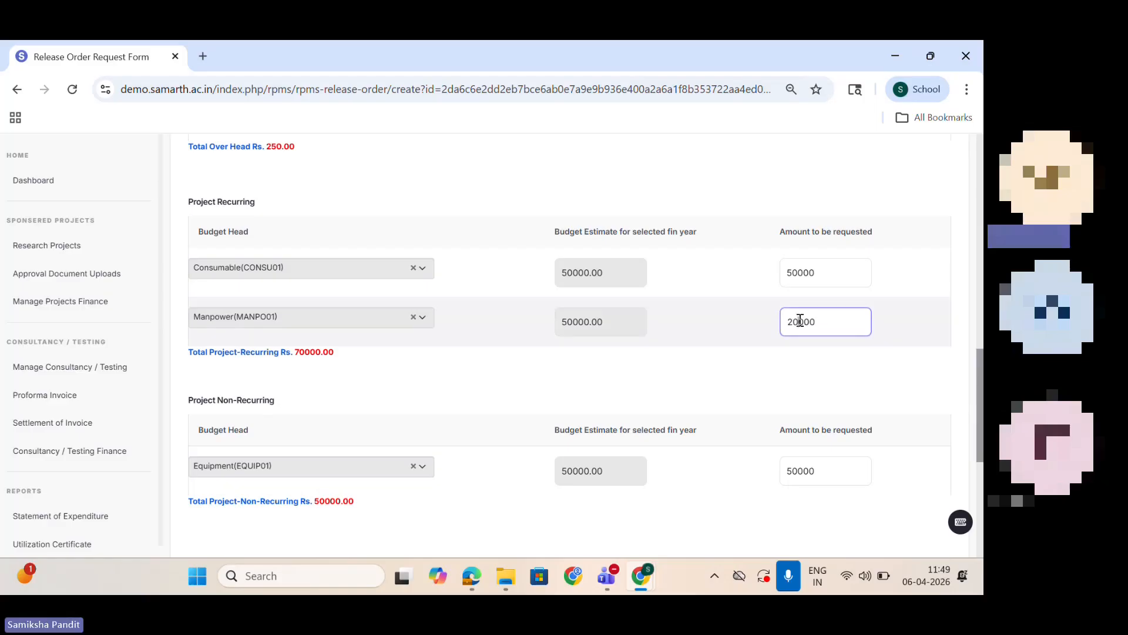
key("BackSpace")
key("BackSpace")
type("19")
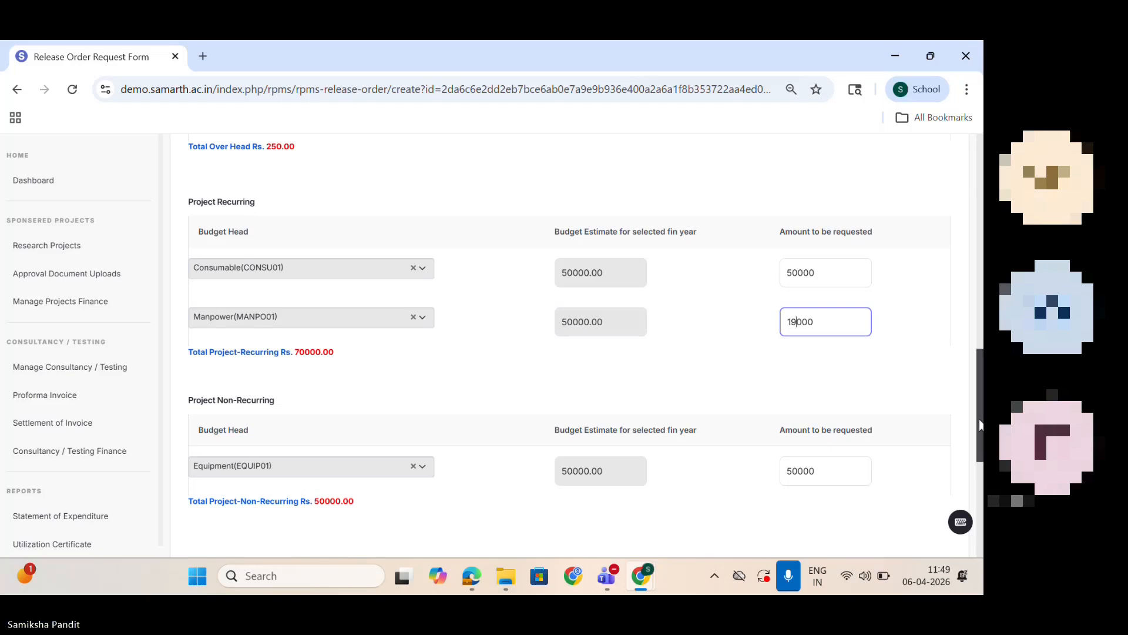
scroll(979, 423, "down", 6)
left_click(797, 454)
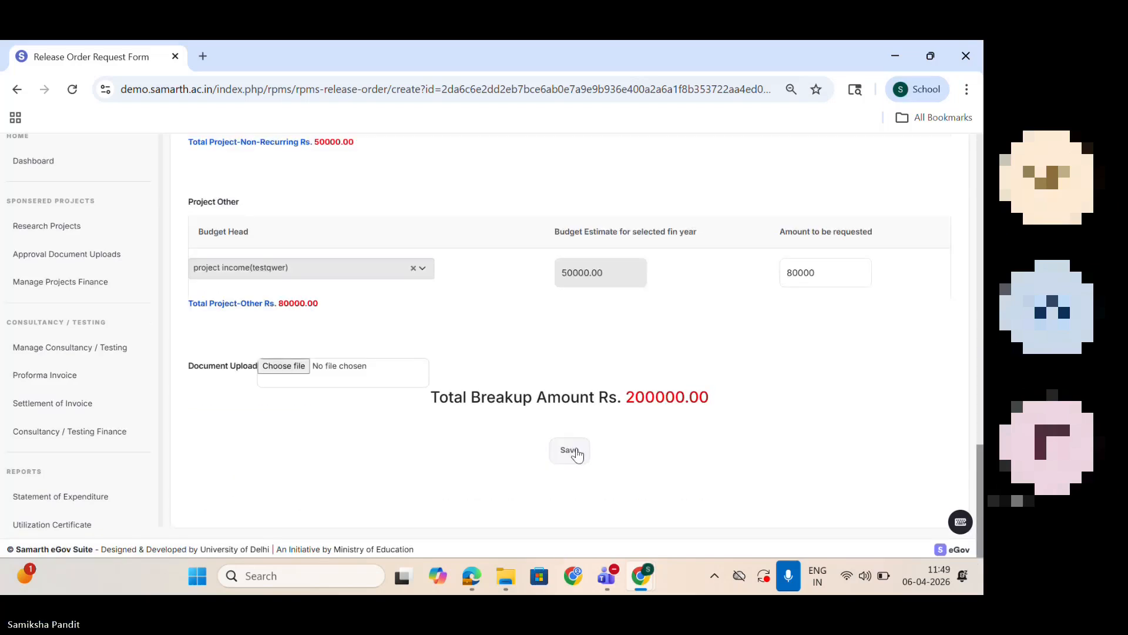
Step: Compare the total release amount with the sanction order amount and save the release order request
left_click_drag(980, 476, 971, 144)
scroll(971, 144, "down", 6)
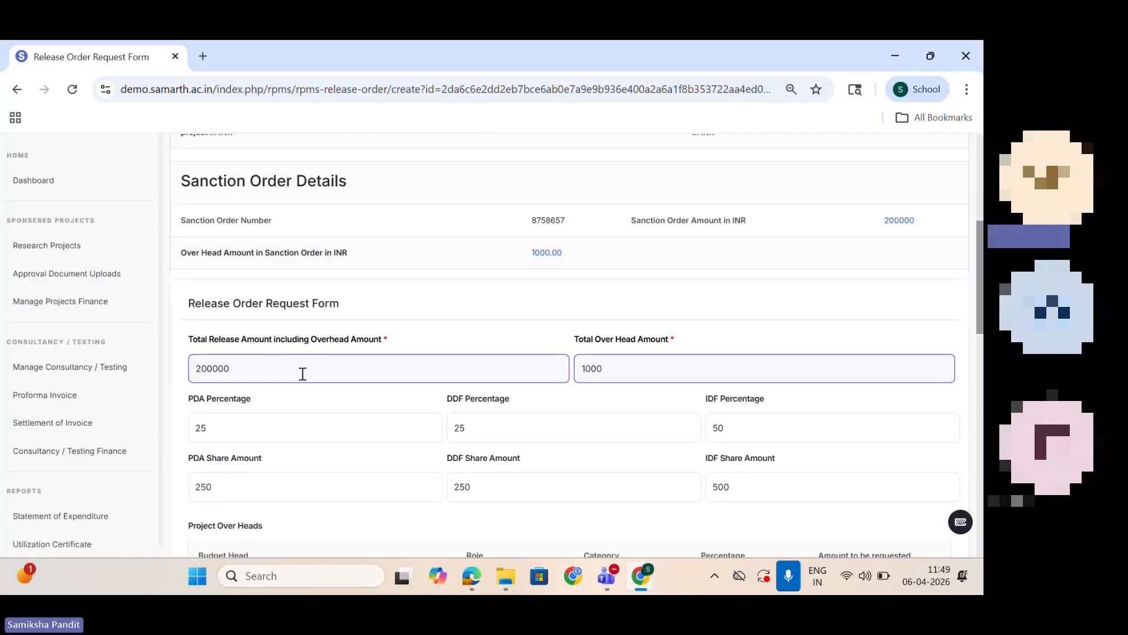
left_click(236, 368)
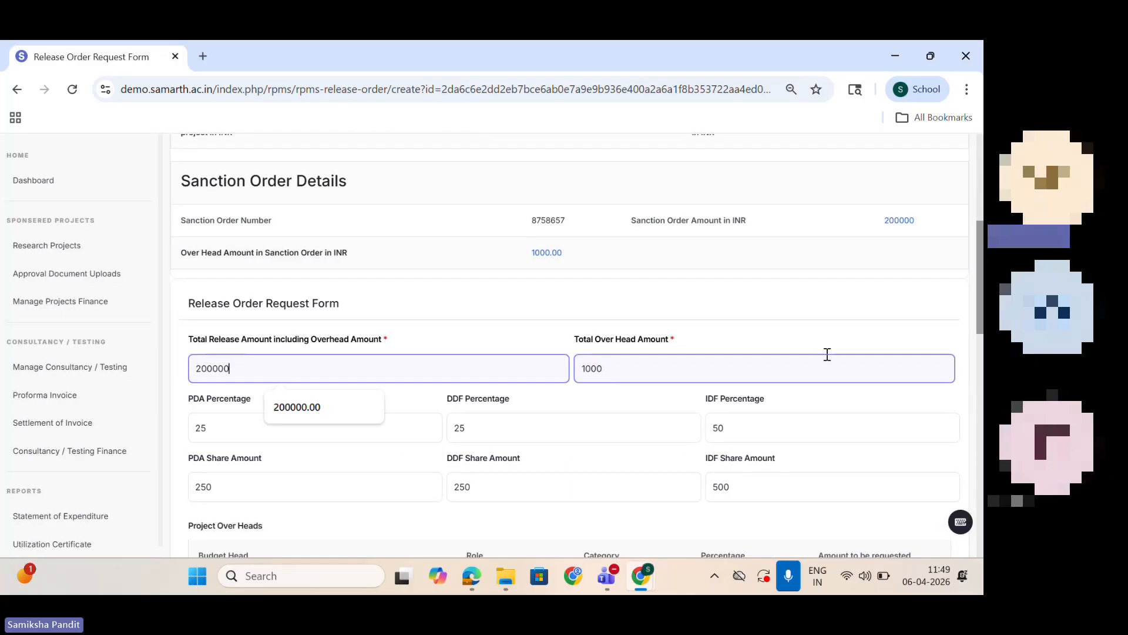
left_click_drag(980, 318, 980, 521)
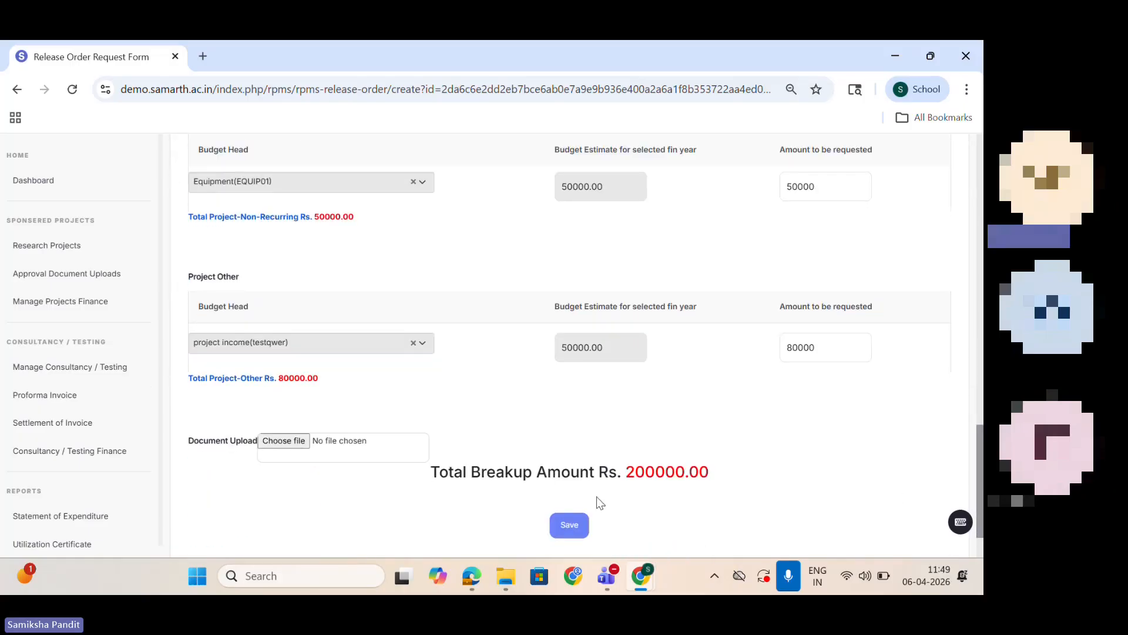
left_click(573, 526)
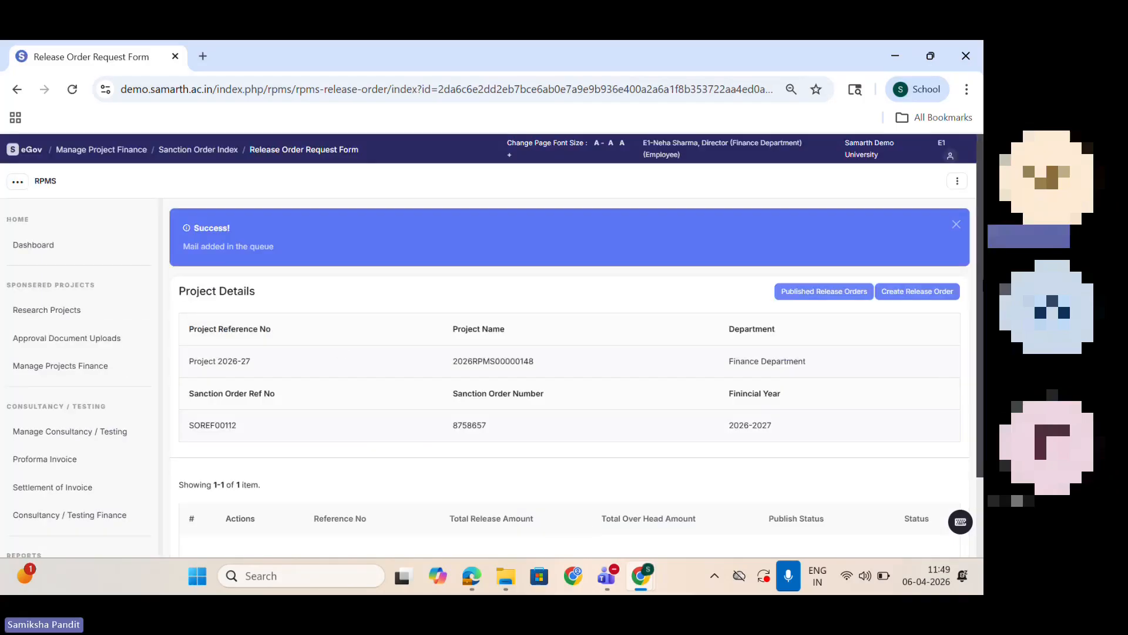
Step: Switch to the accountant's incognito browser window and refresh the project's release order list
scroll(979, 282, "down", 2)
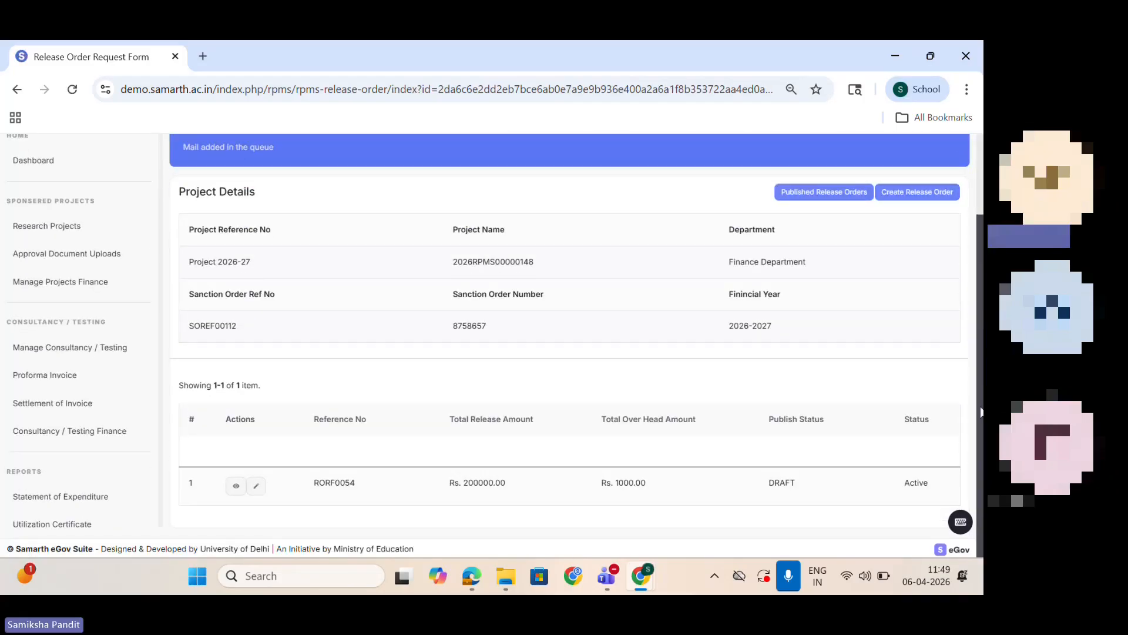
mouse_move(642, 577)
left_click(718, 492)
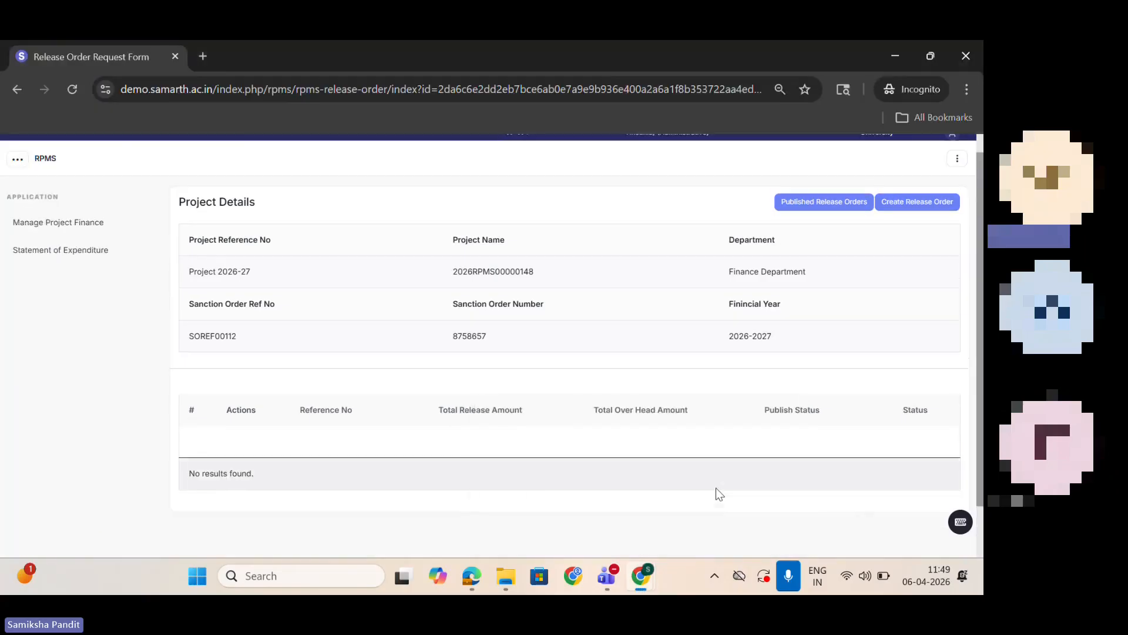
left_click(73, 89)
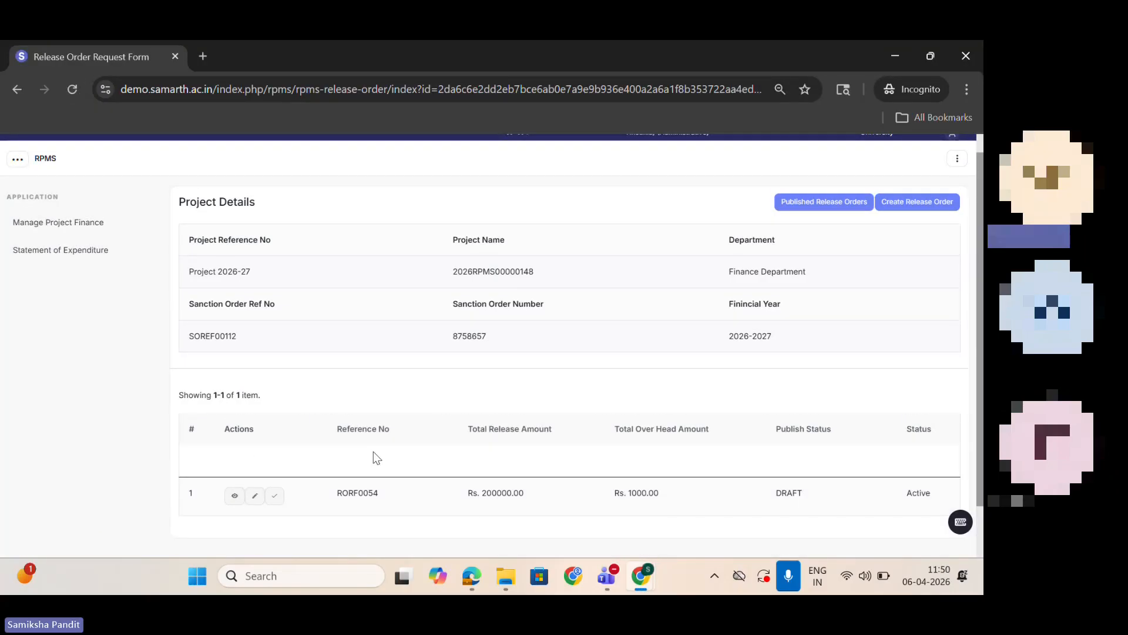
Step: Review the draft release order request's amounts and approve it
left_click(276, 497)
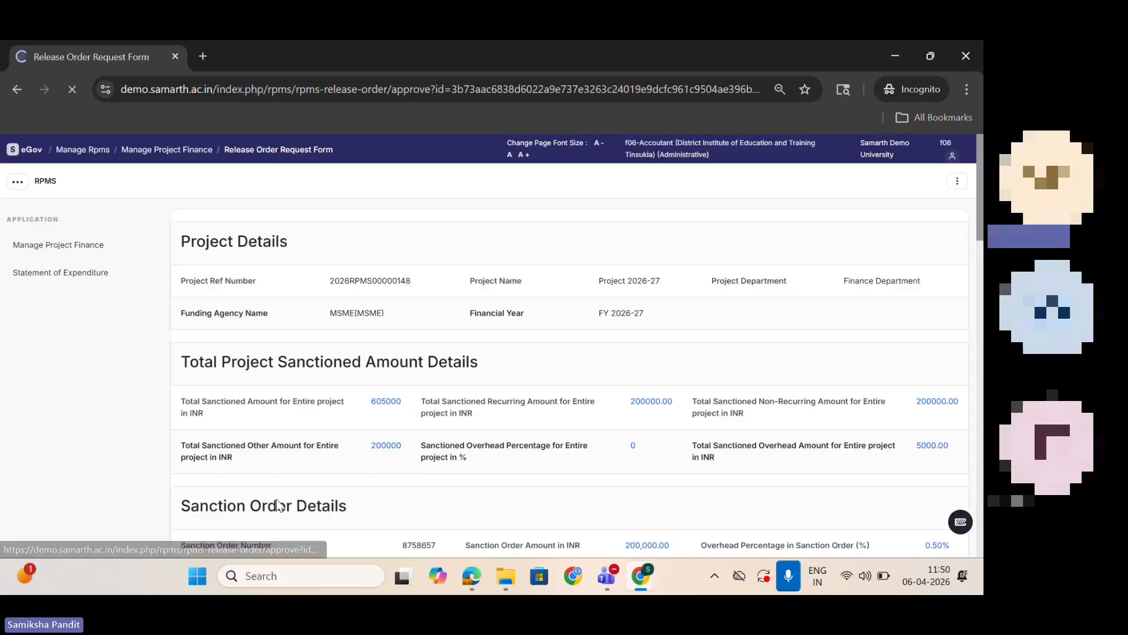
scroll(981, 208, "down", 10)
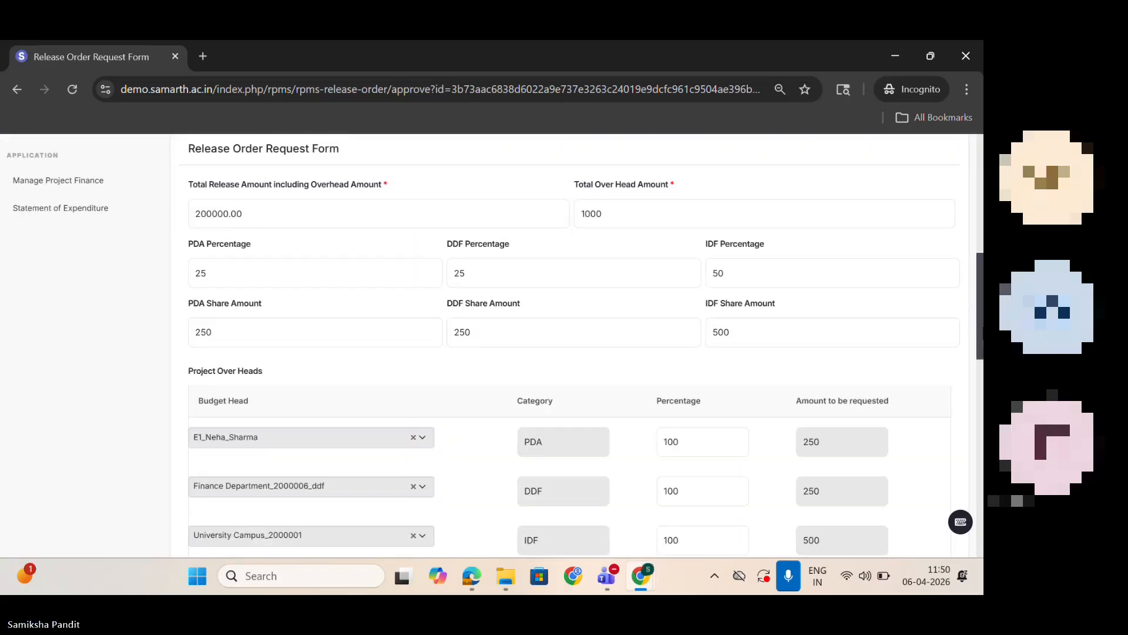
scroll(585, 346, "down", 13)
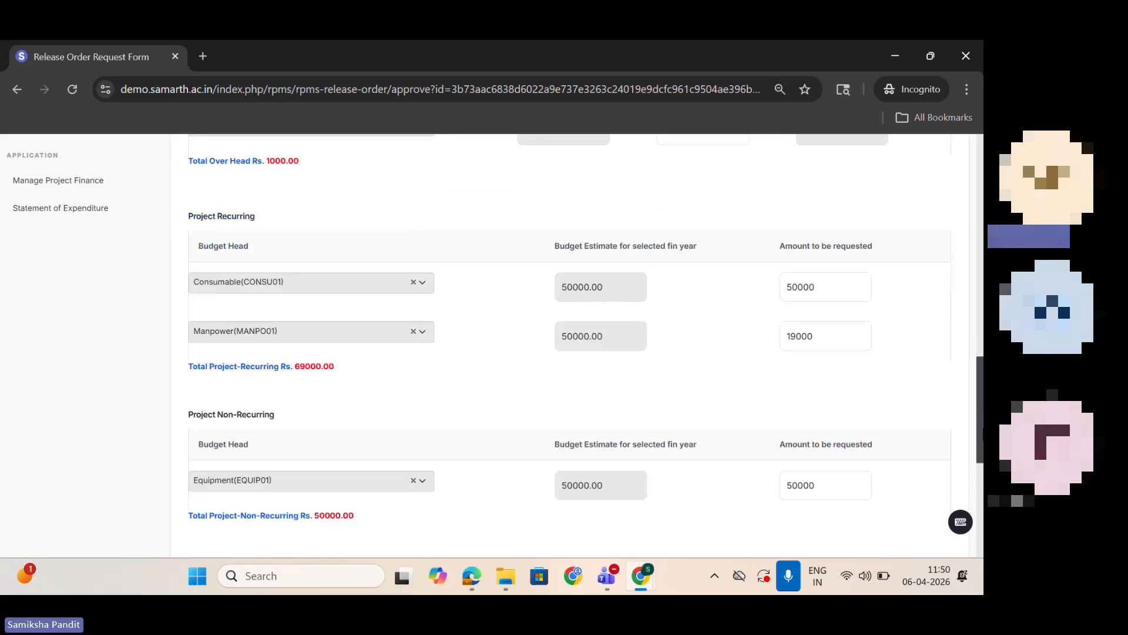
left_click(575, 452)
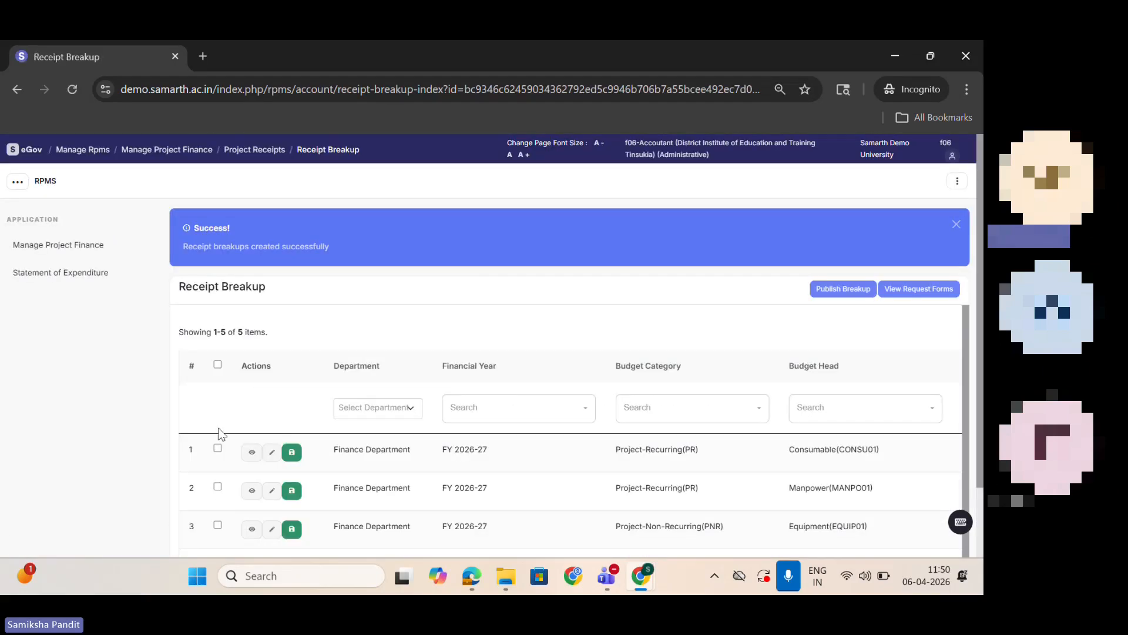
Step: Select all receipt breakups of the approved release order, publish them, and look over the published list
scroll(980, 314, "down", 2)
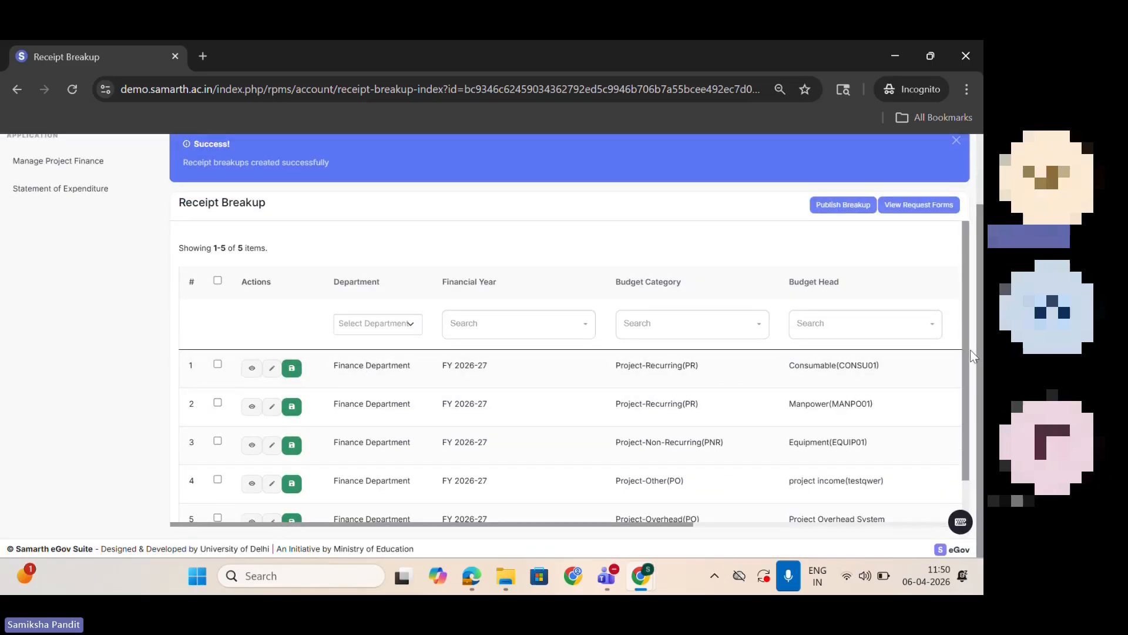
scroll(977, 369, "down", 1)
scroll(978, 371, "down", 1)
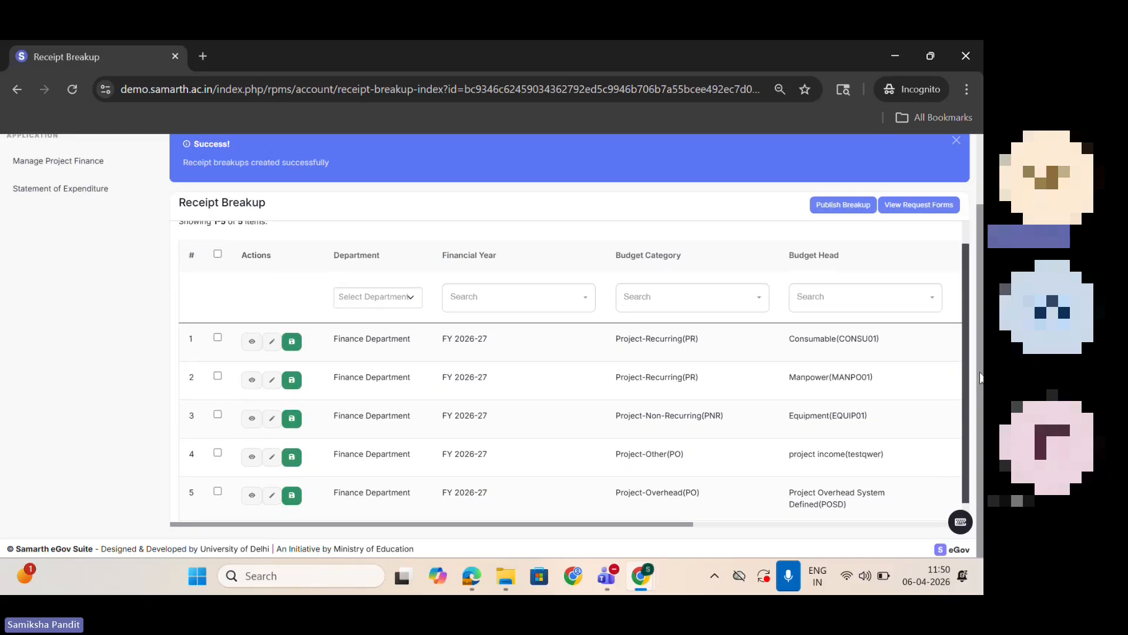
scroll(980, 377, "down", 1)
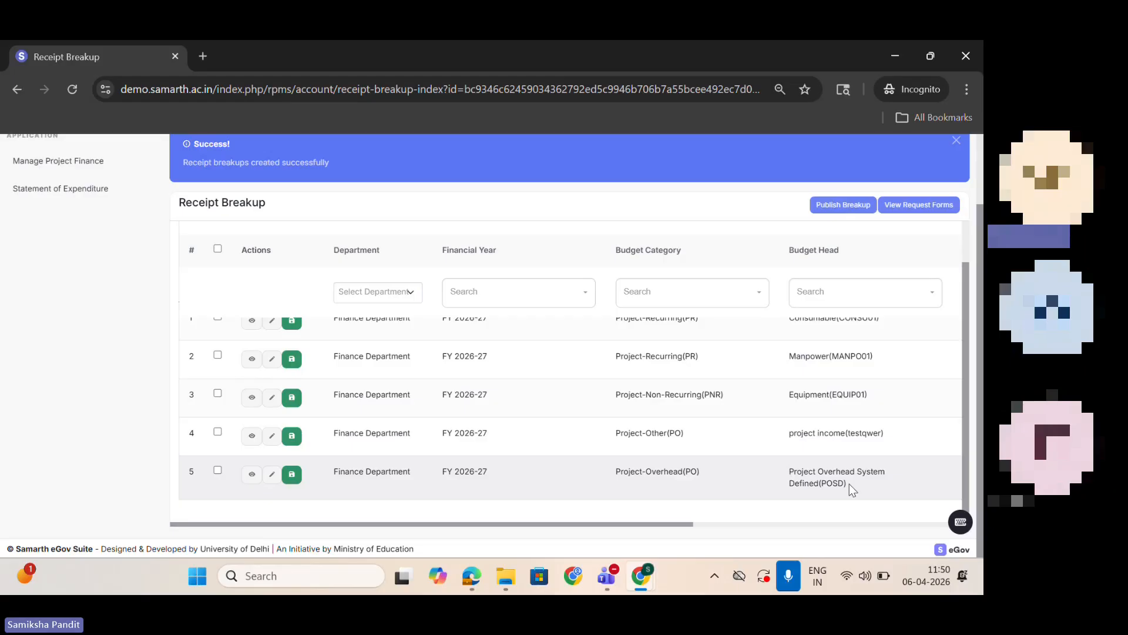
left_click(217, 249)
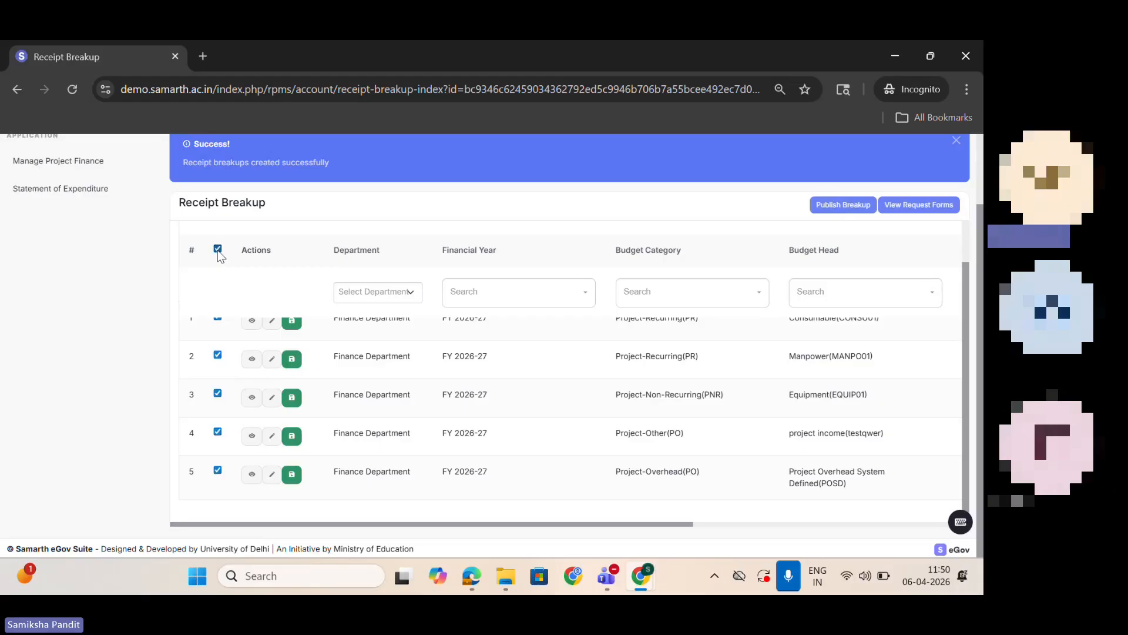
left_click(834, 206)
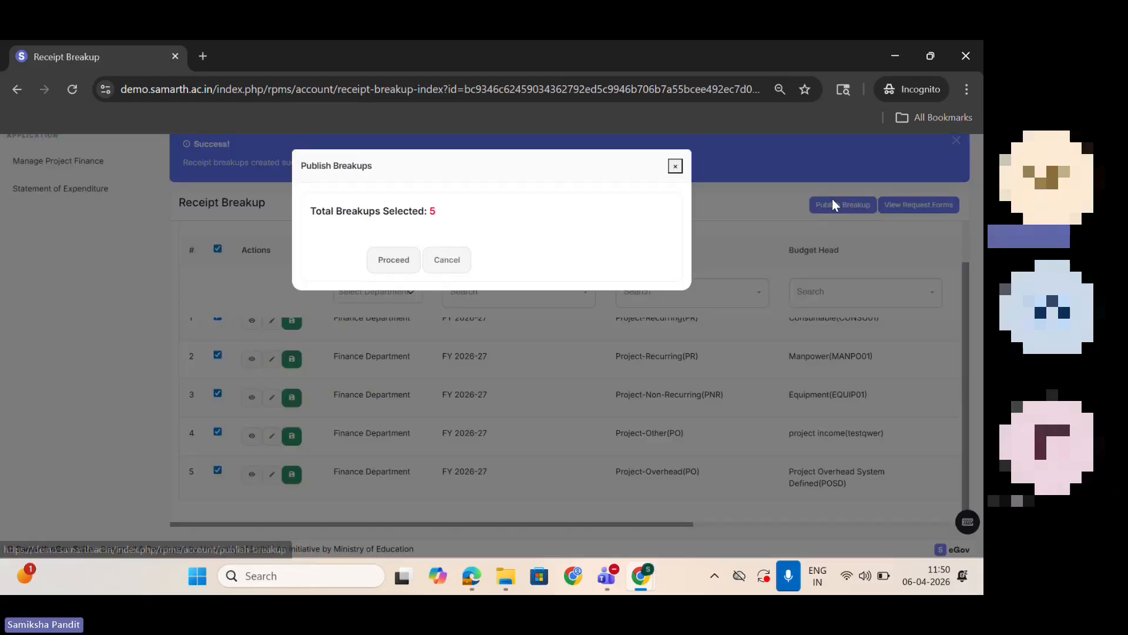
left_click(388, 260)
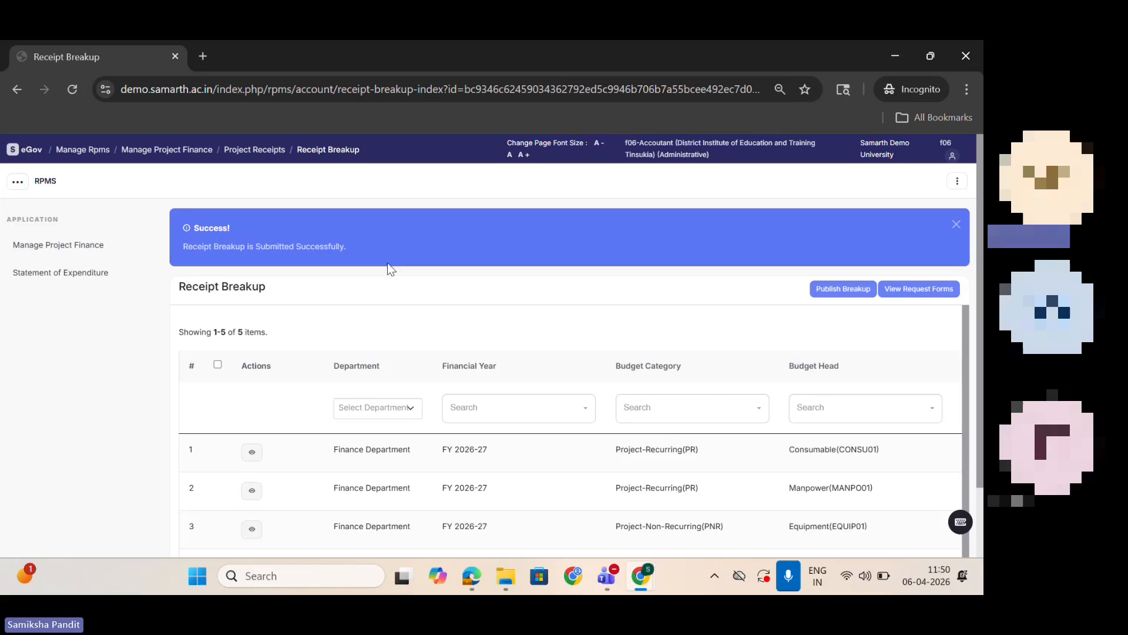
scroll(980, 241, "down", 2)
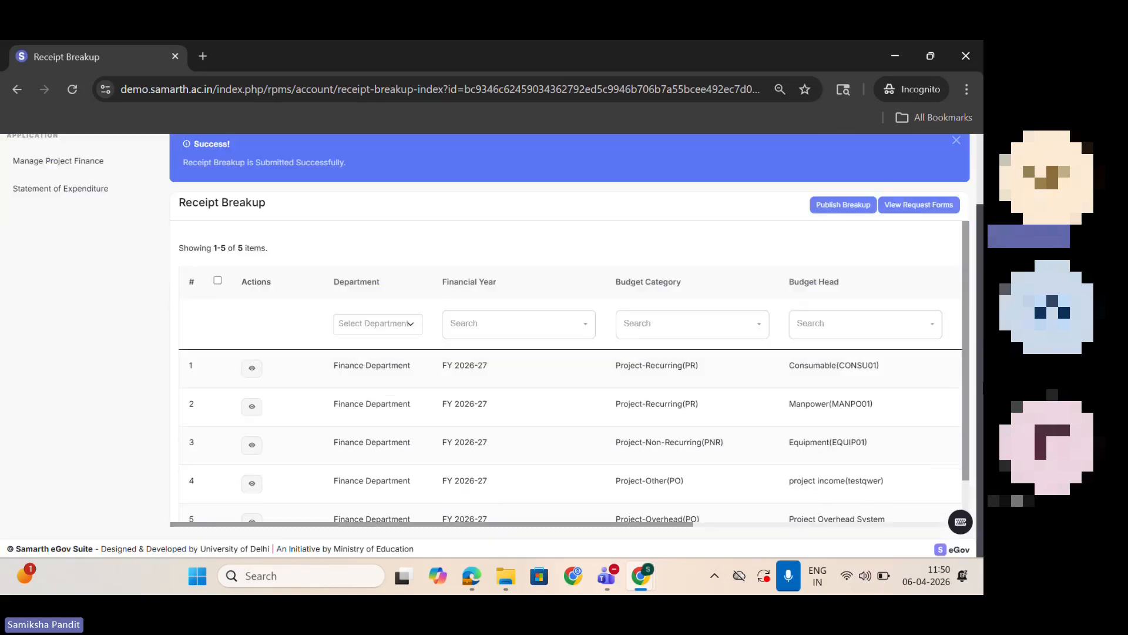
scroll(968, 318, "down", 1)
scroll(968, 318, "up", 1)
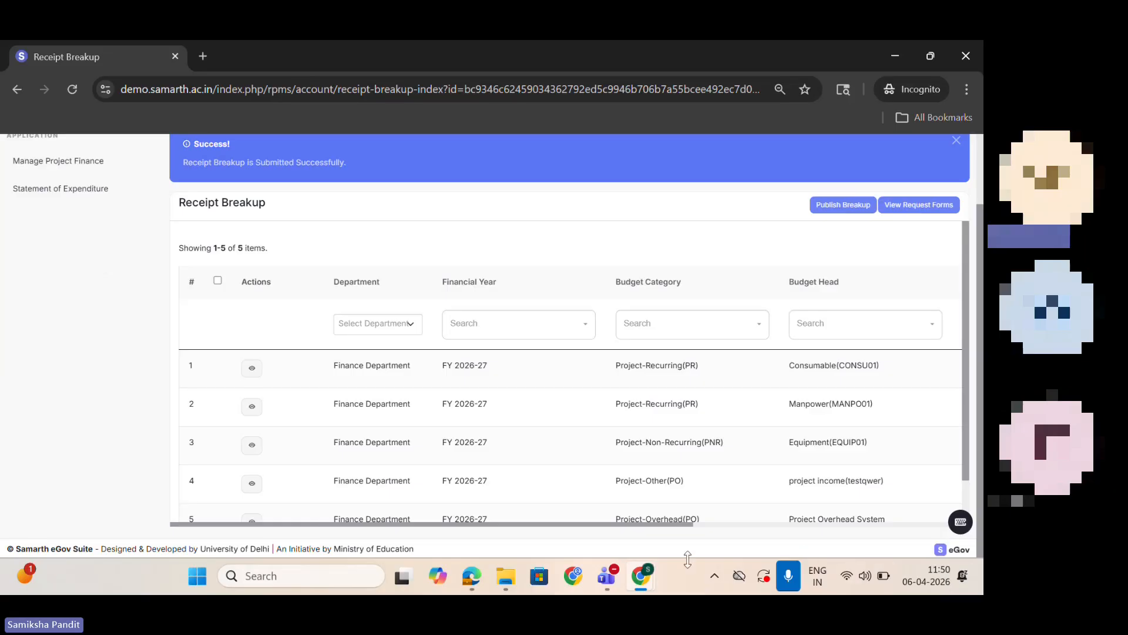
Step: Switch back to the project investigator's browser window and examine the overhead and project head balances in Project 2026-27's Budget View
mouse_move(641, 576)
left_click(581, 489)
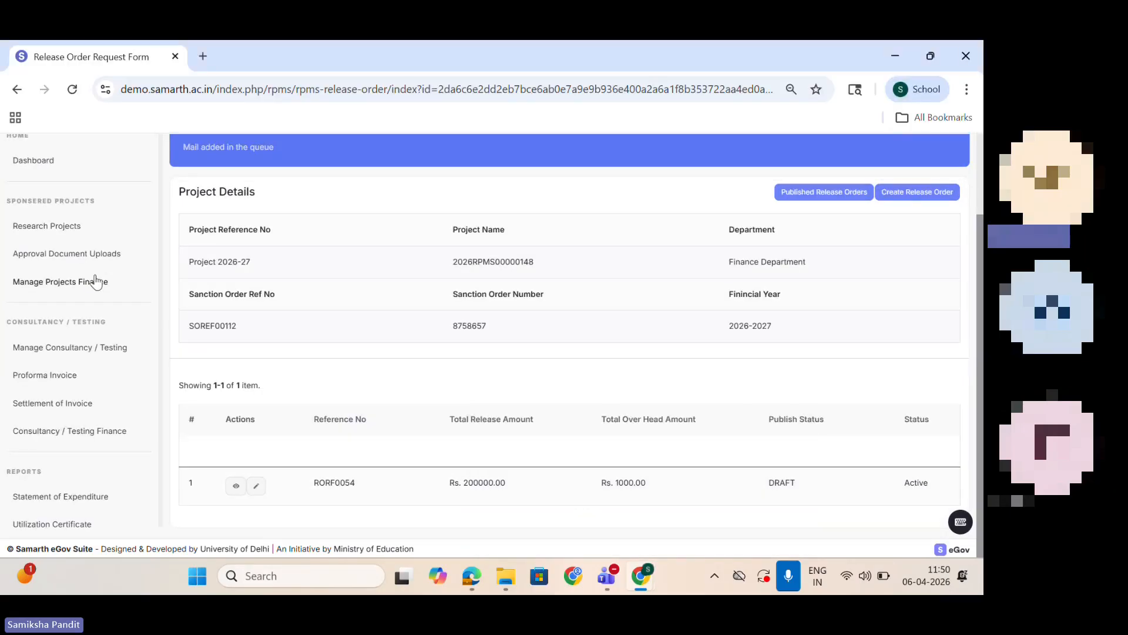
left_click(60, 285)
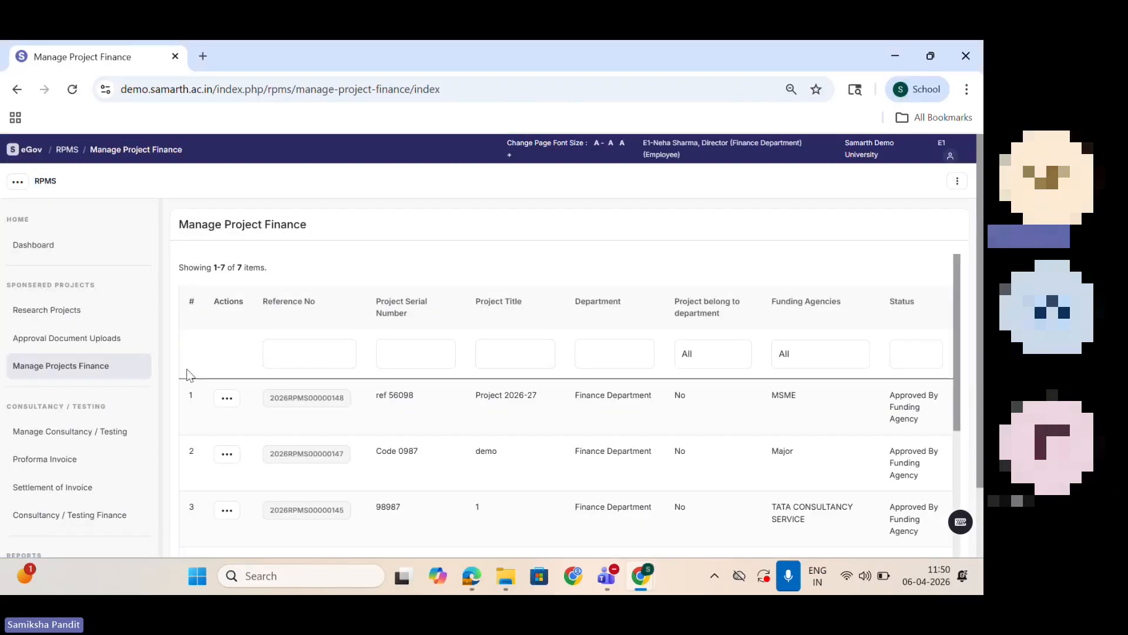
left_click(227, 398)
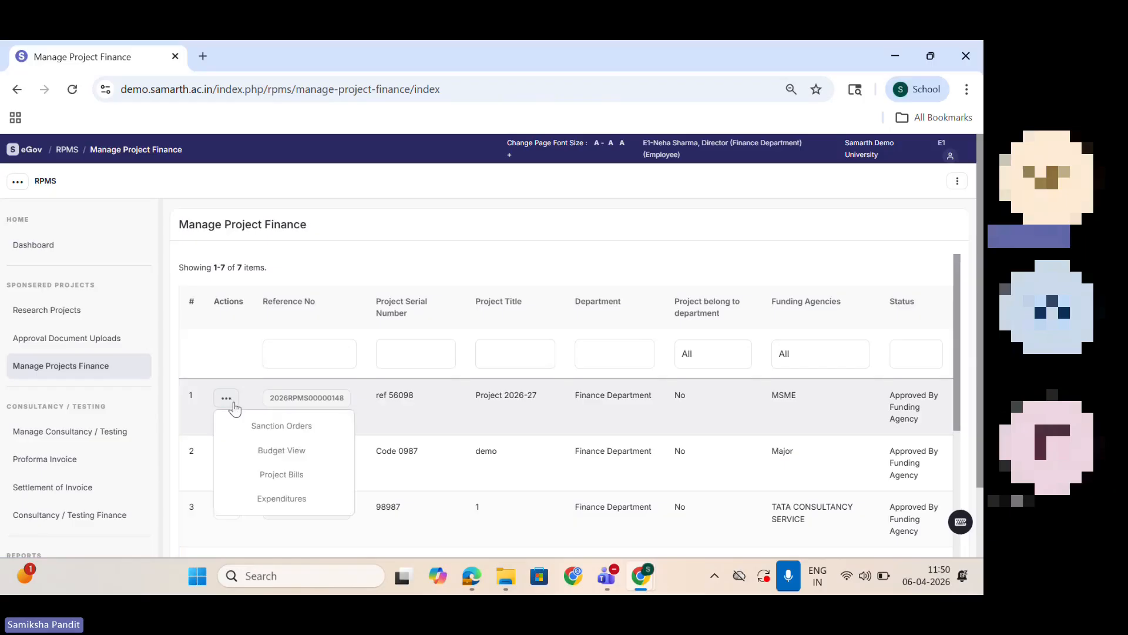
left_click(282, 458)
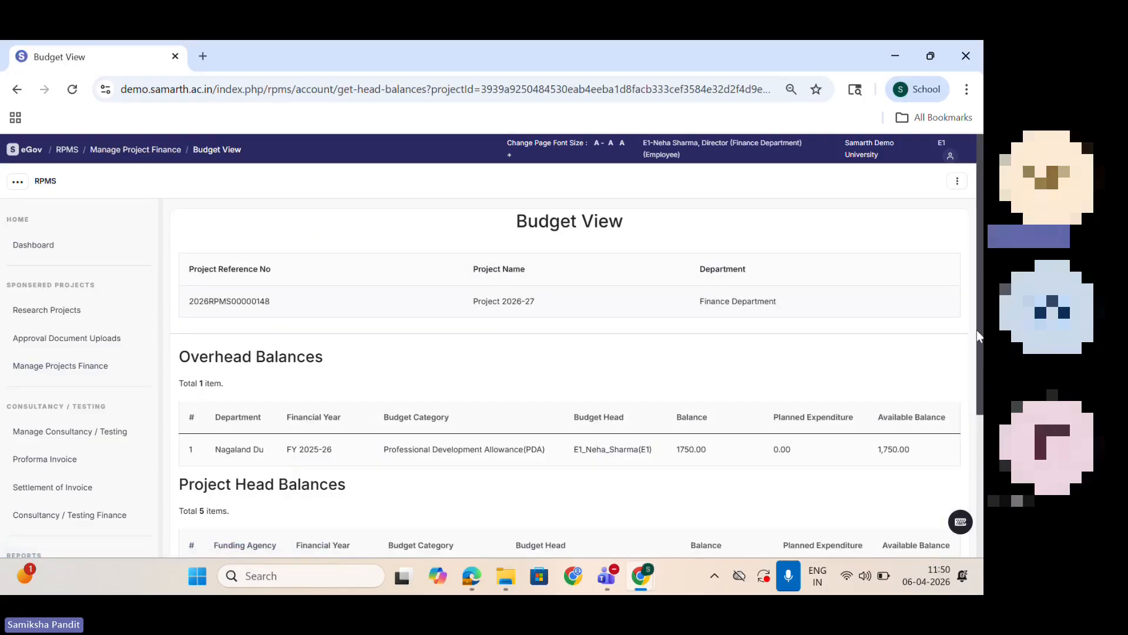
scroll(283, 459, "down", 2)
scroll(570, 347, "down", 2)
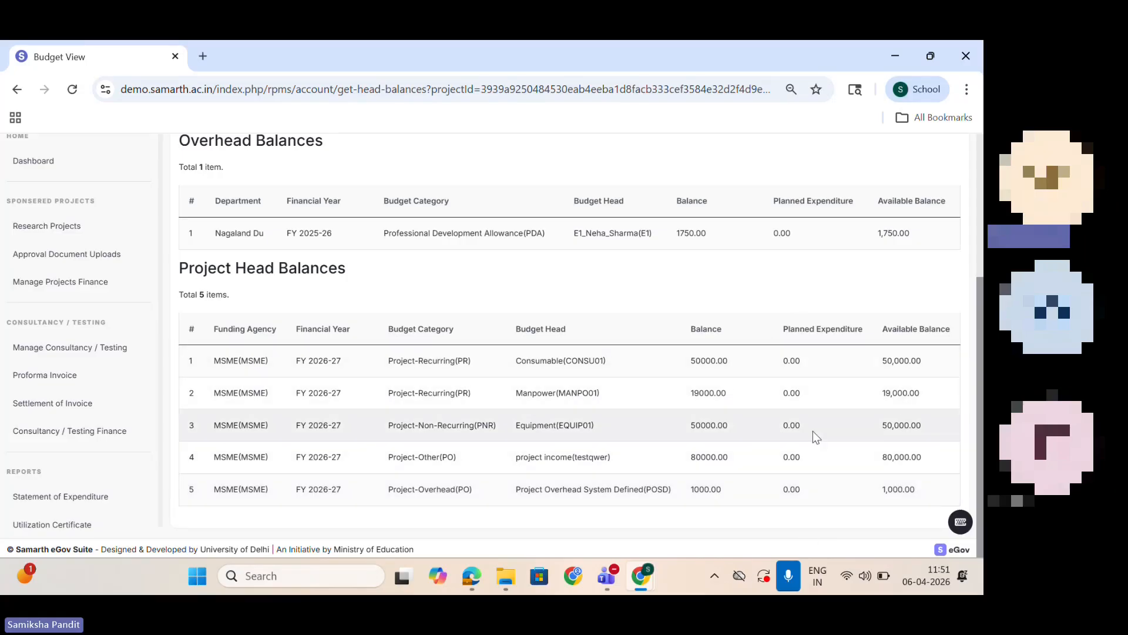
Step: Return to Manage Projects Finance and open the Project Bills of Project 2026-27
left_click(69, 281)
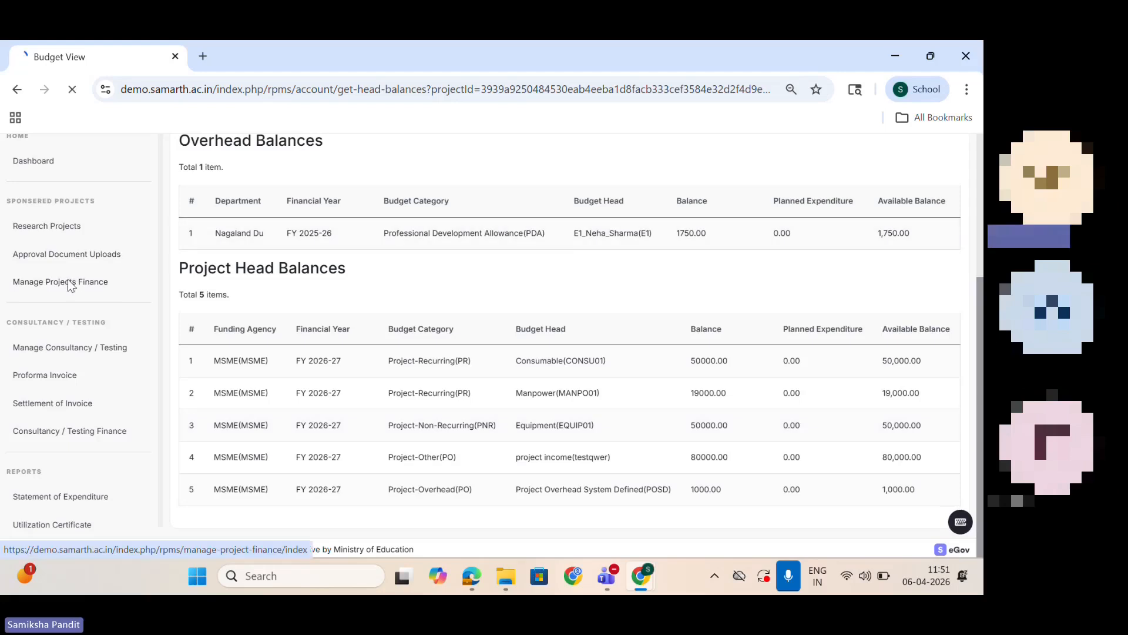
left_click(227, 398)
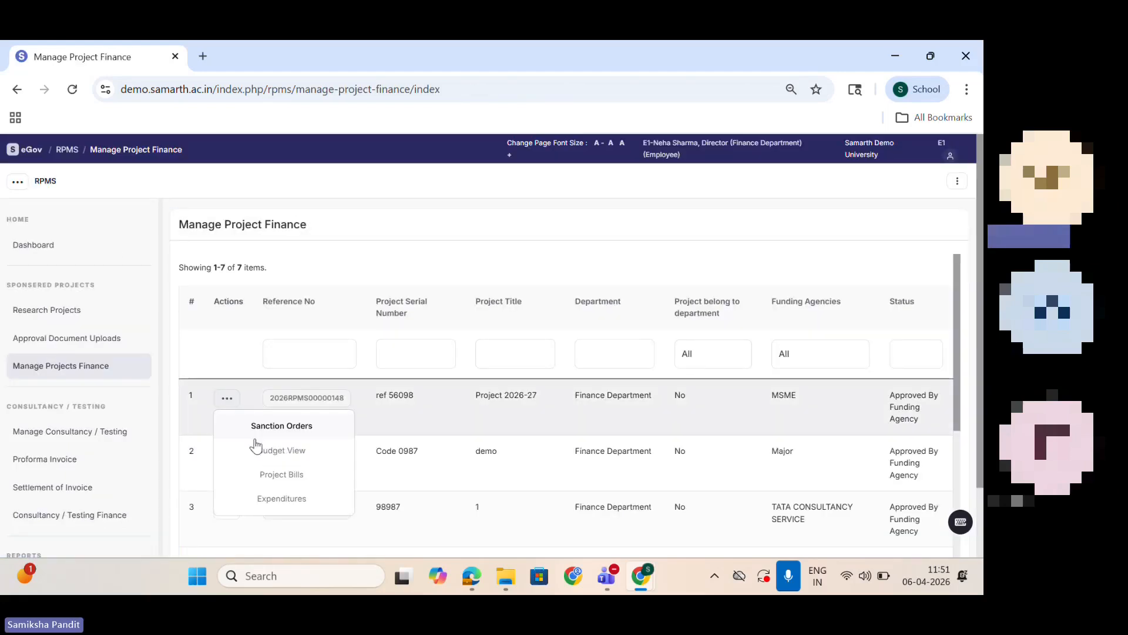
left_click(276, 476)
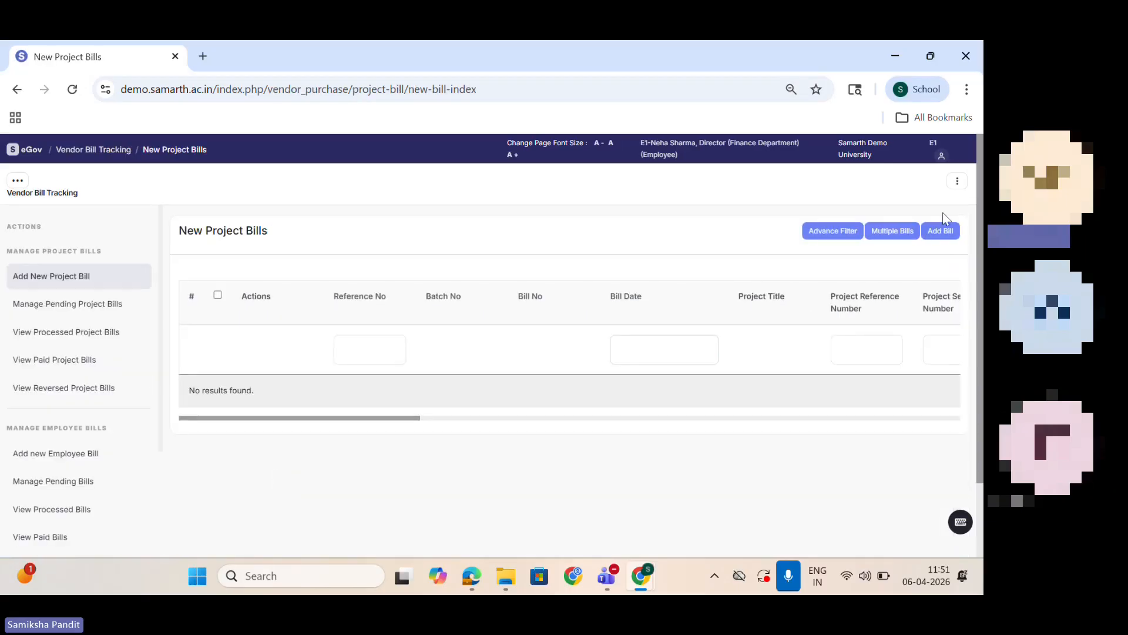
Step: Look through the blank Add Project Bill form and return to the New Project Bills list
left_click(949, 231)
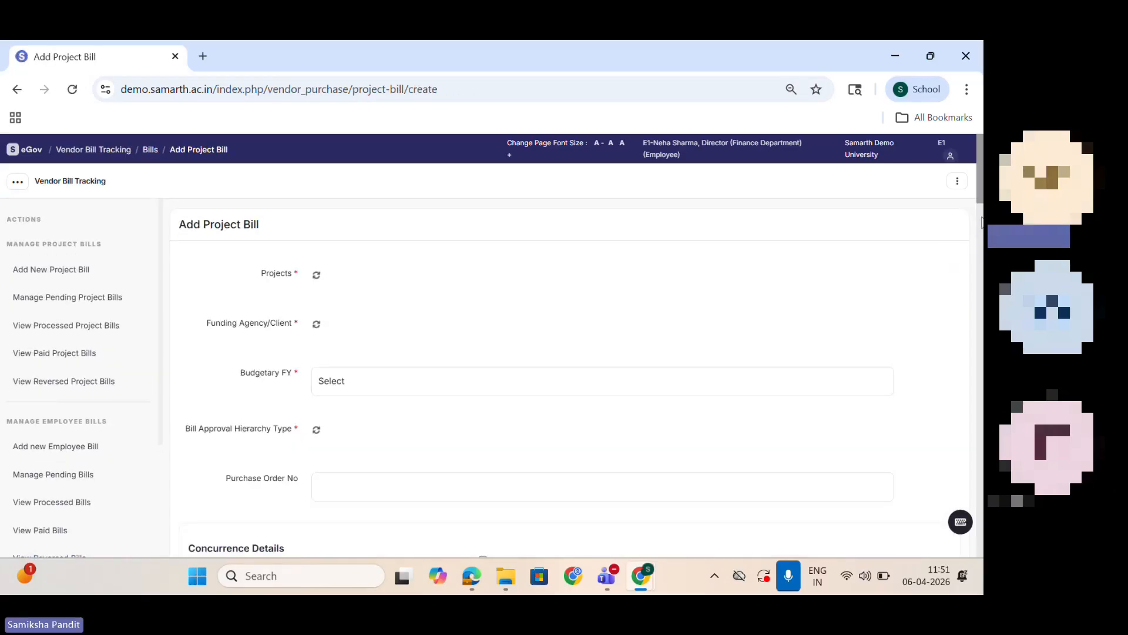
scroll(969, 280, "down", 10)
left_click_drag(968, 279, 955, 47)
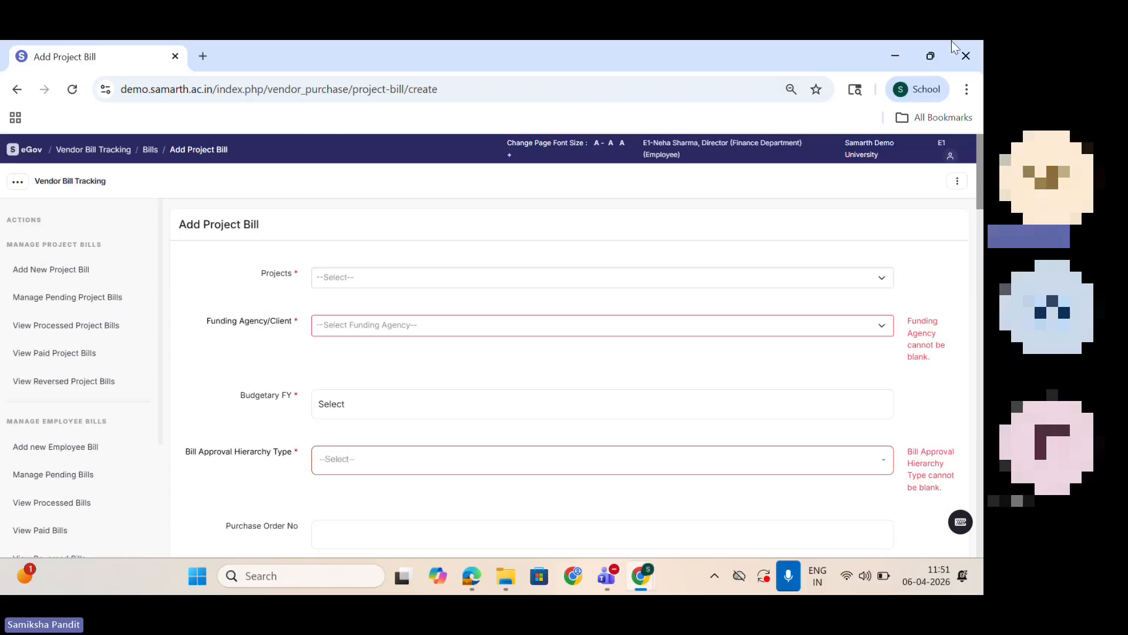
left_click(17, 89)
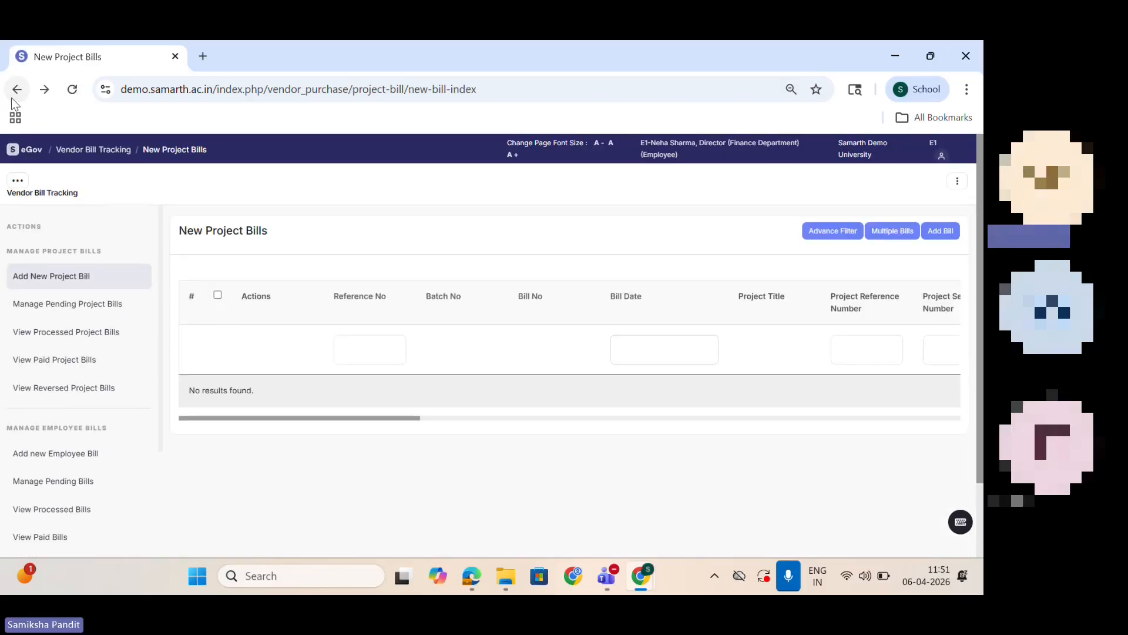
Step: Return to Manage Project Finance, open the account expenditure page of Project 2026-27, and come back to the list
left_click(16, 89)
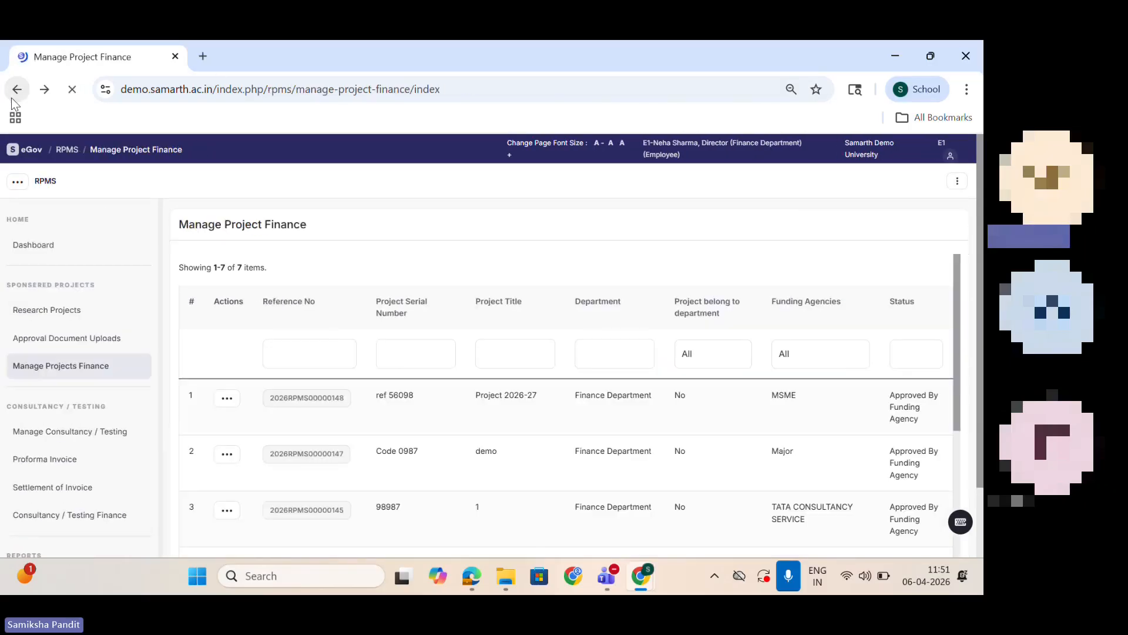
left_click(230, 403)
left_click(257, 508)
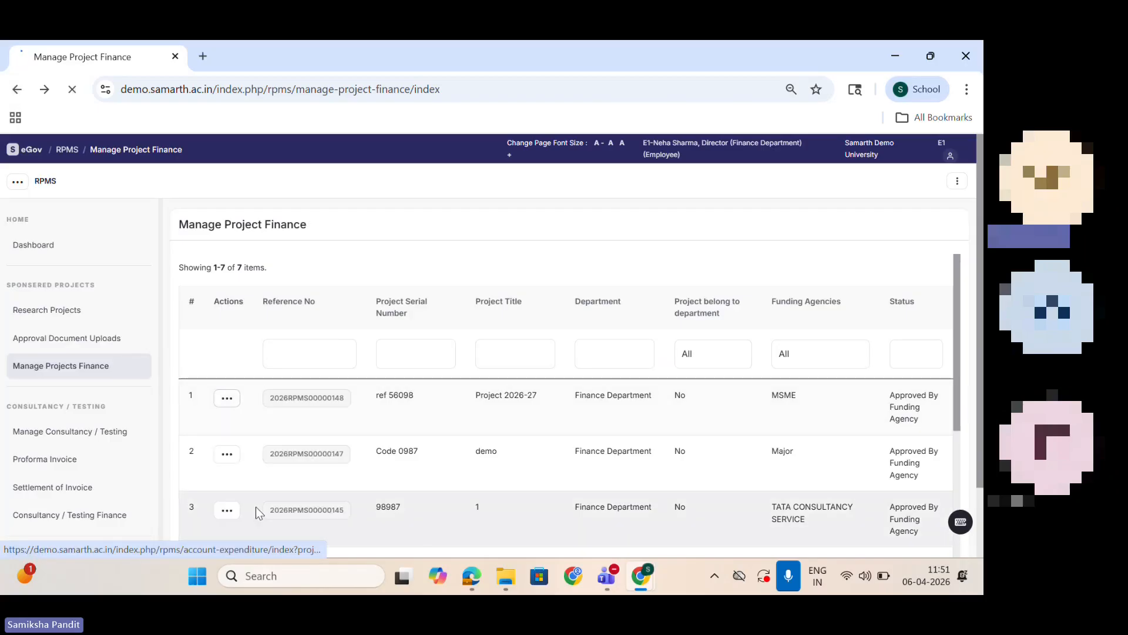
left_click(15, 91)
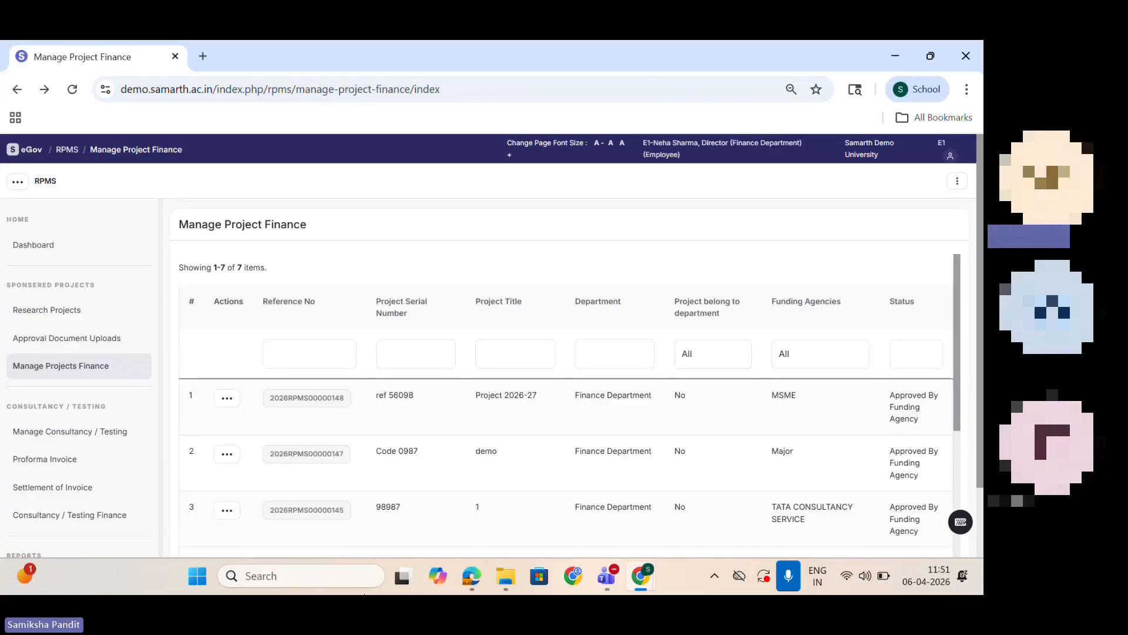
Step: Switch to the administrator's Edge window and open the Bill Tracking settings from the Finance dashboard
mouse_move(471, 576)
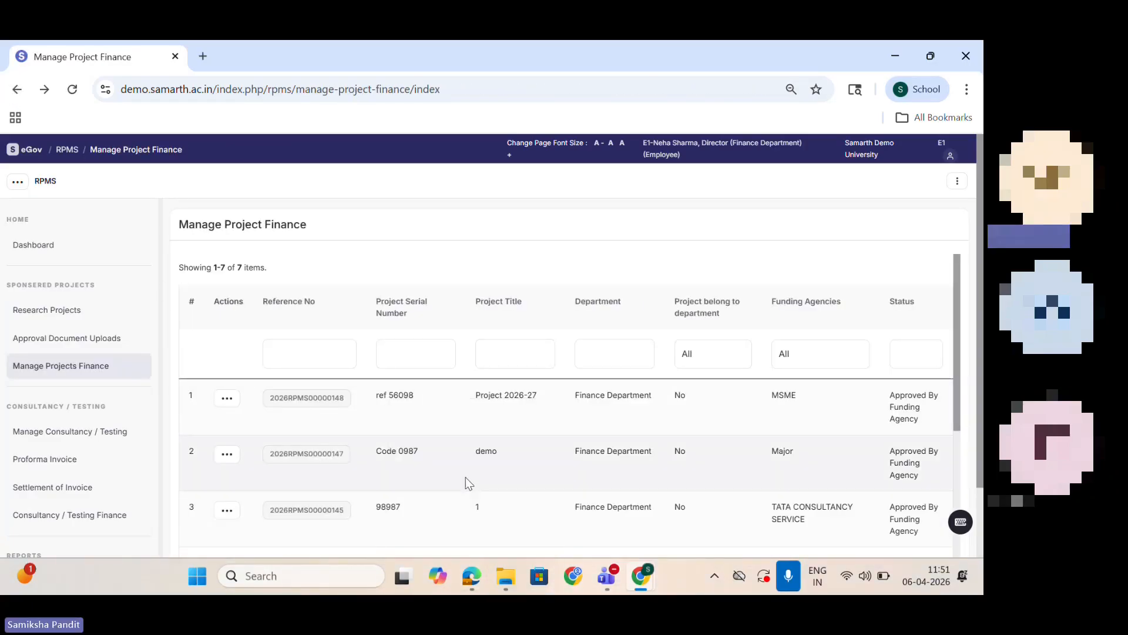
left_click(471, 576)
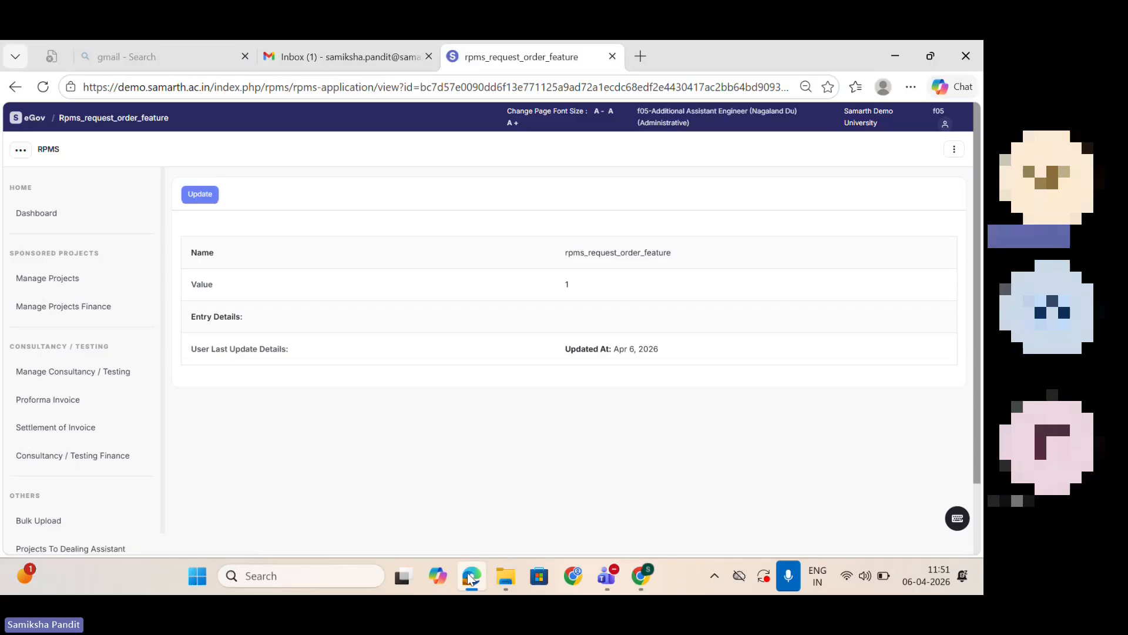
mouse_move(471, 576)
left_click(452, 470)
left_click(473, 574)
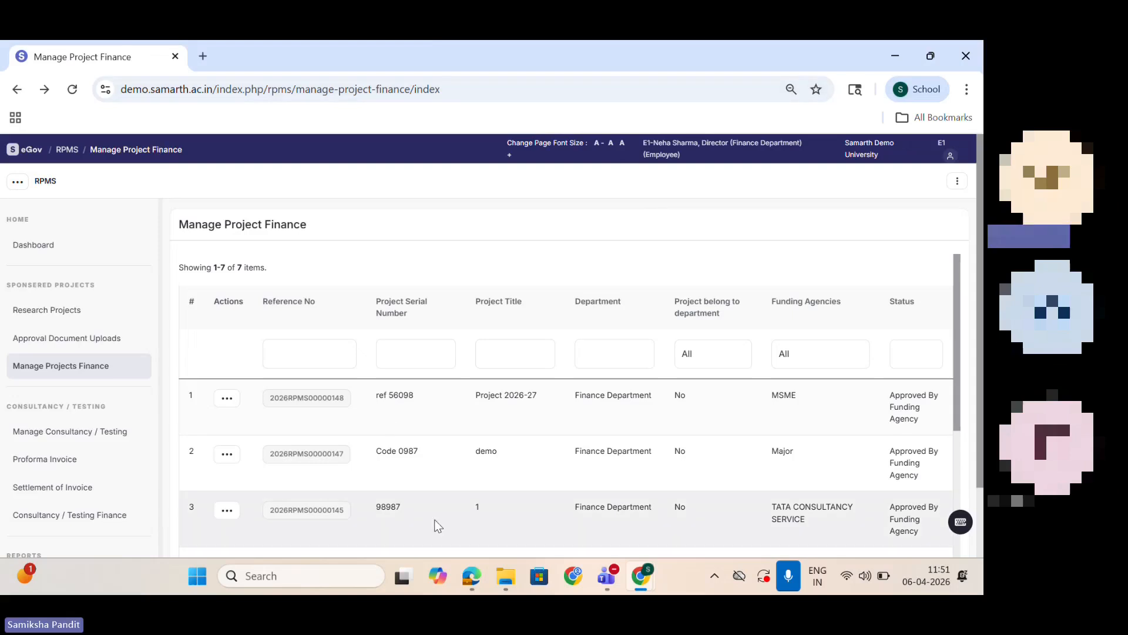
left_click(473, 576)
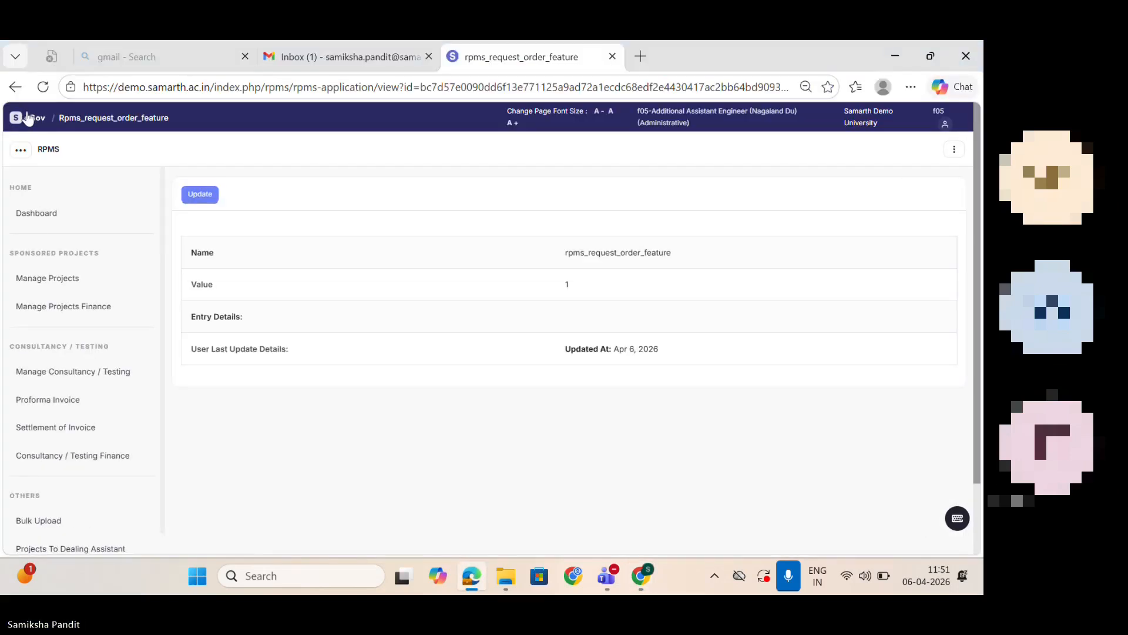
left_click(27, 118)
left_click(39, 156)
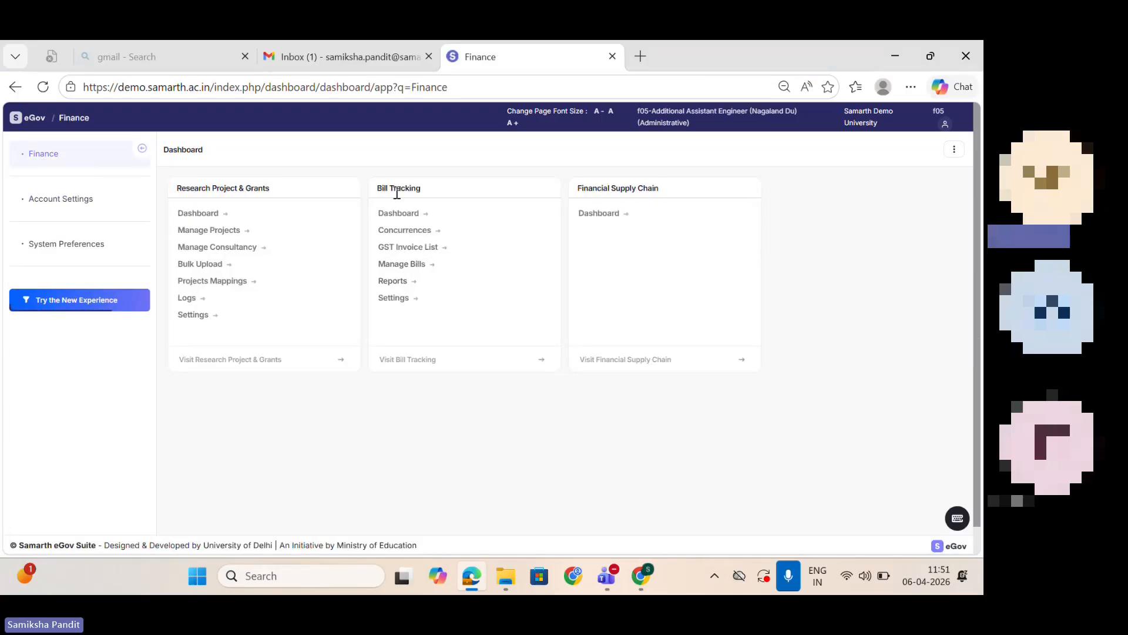
left_click(392, 298)
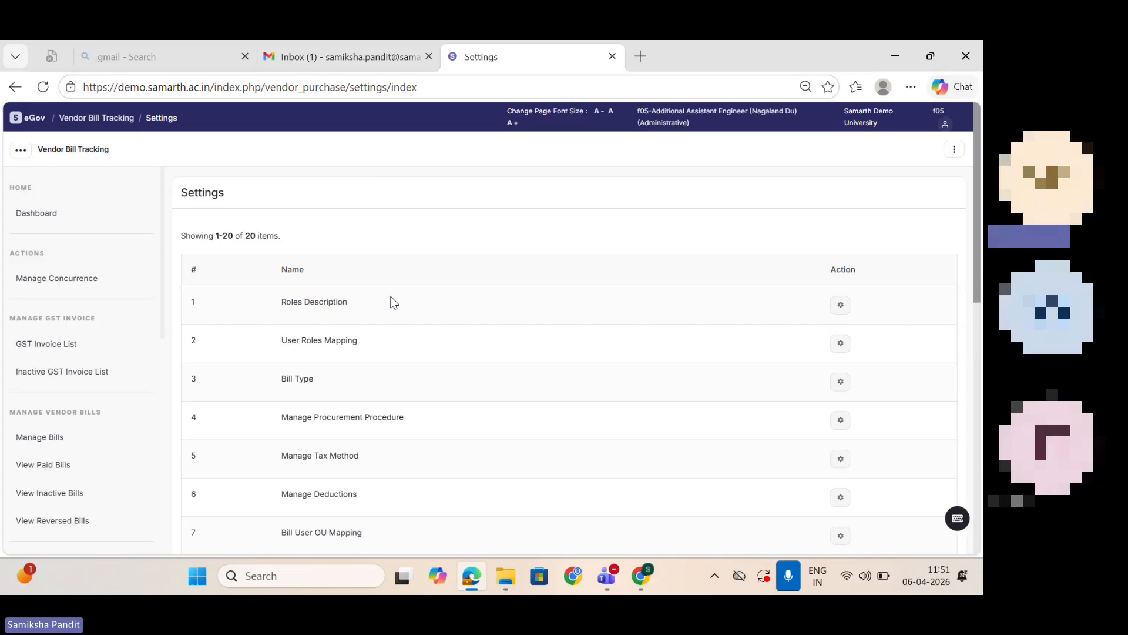
Step: Look over the Procurement Procedure and Tax Methods lists in the Bill Tracking settings
left_click_drag(980, 243, 983, 263)
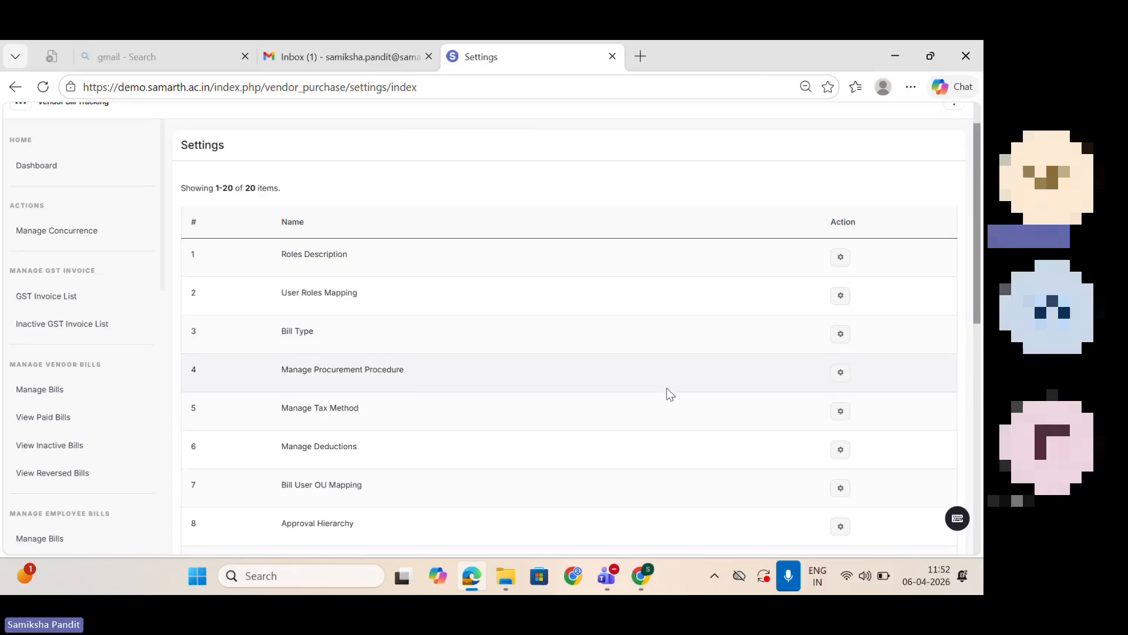
left_click(841, 372)
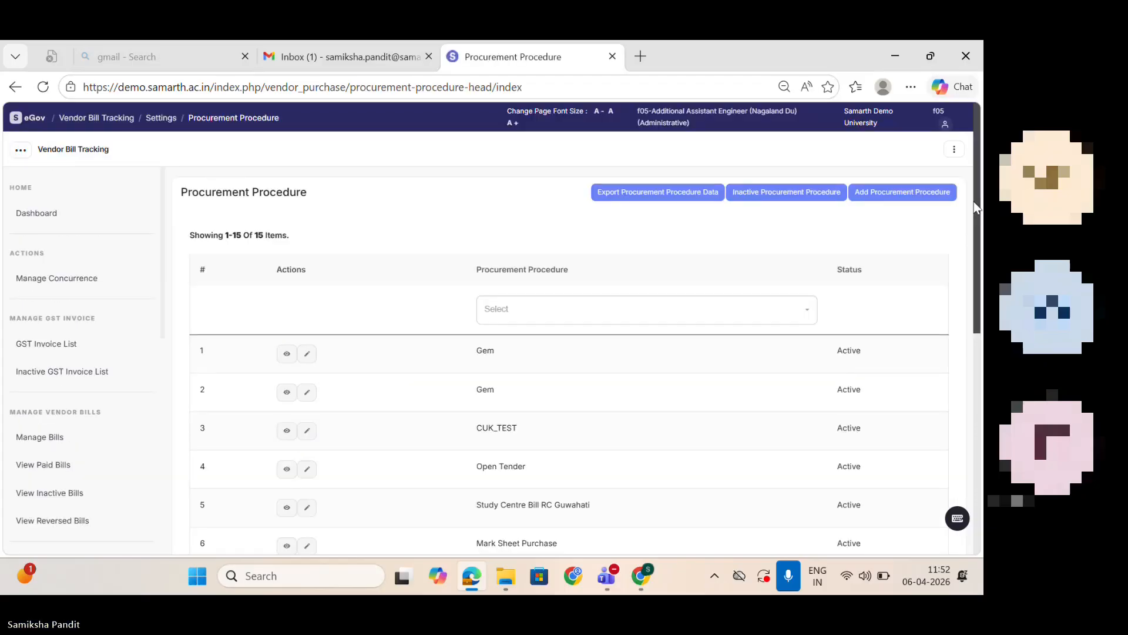
left_click(14, 88)
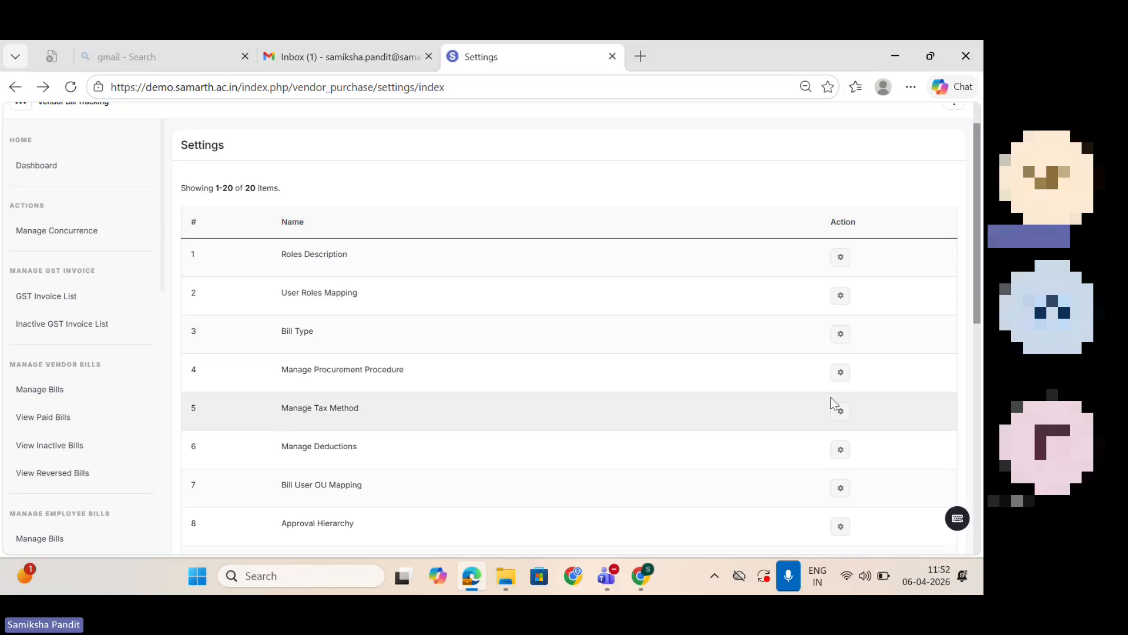
left_click(841, 412)
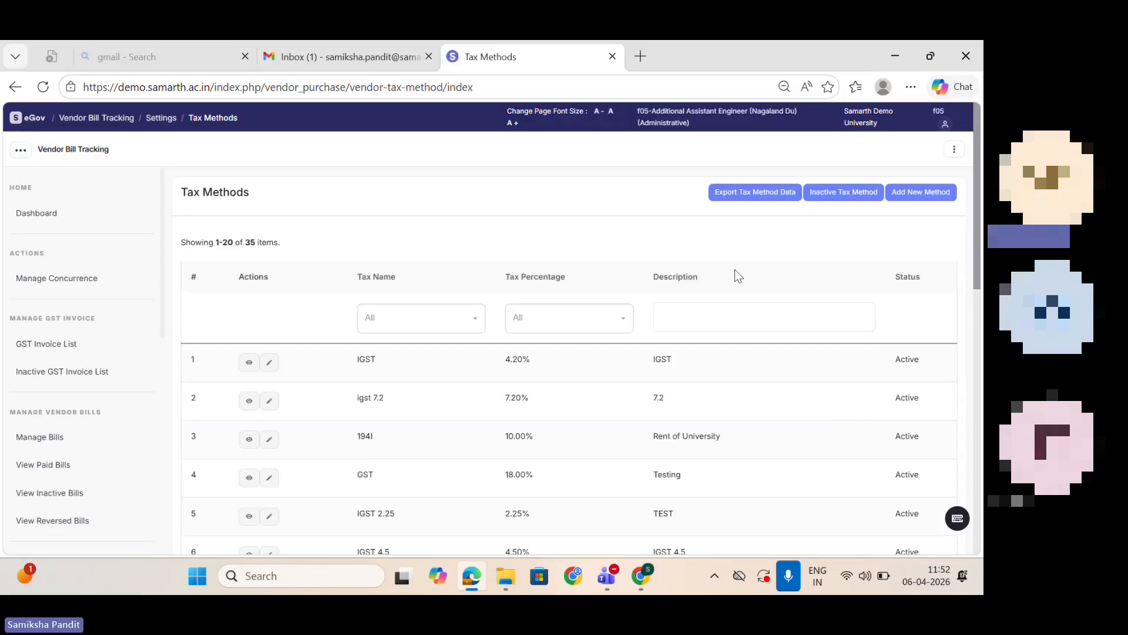
left_click(18, 88)
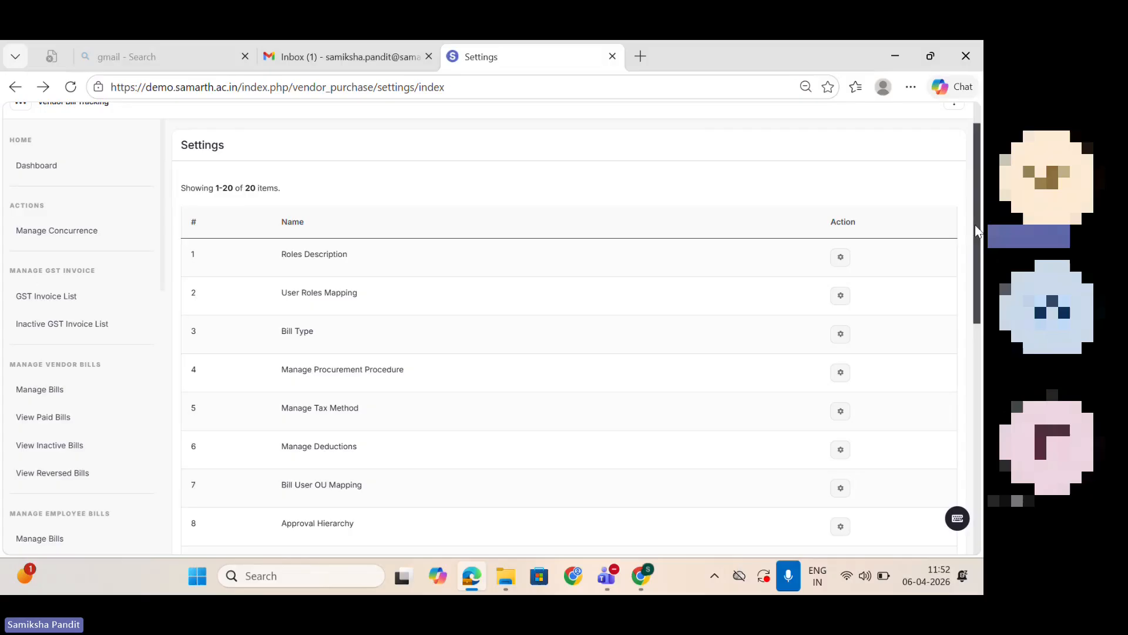
Step: Start a new Bill User OU Mapping with bill category PROJECT BILL and bill type PROJECT BILL DEFAULT
left_click_drag(978, 234, 982, 258)
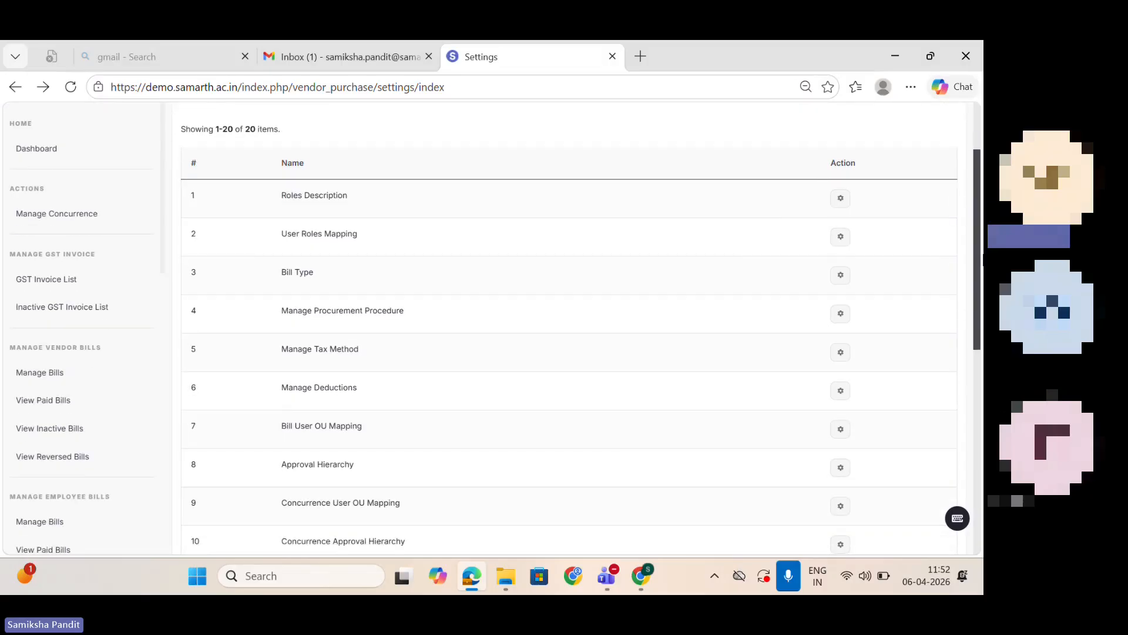
left_click(842, 432)
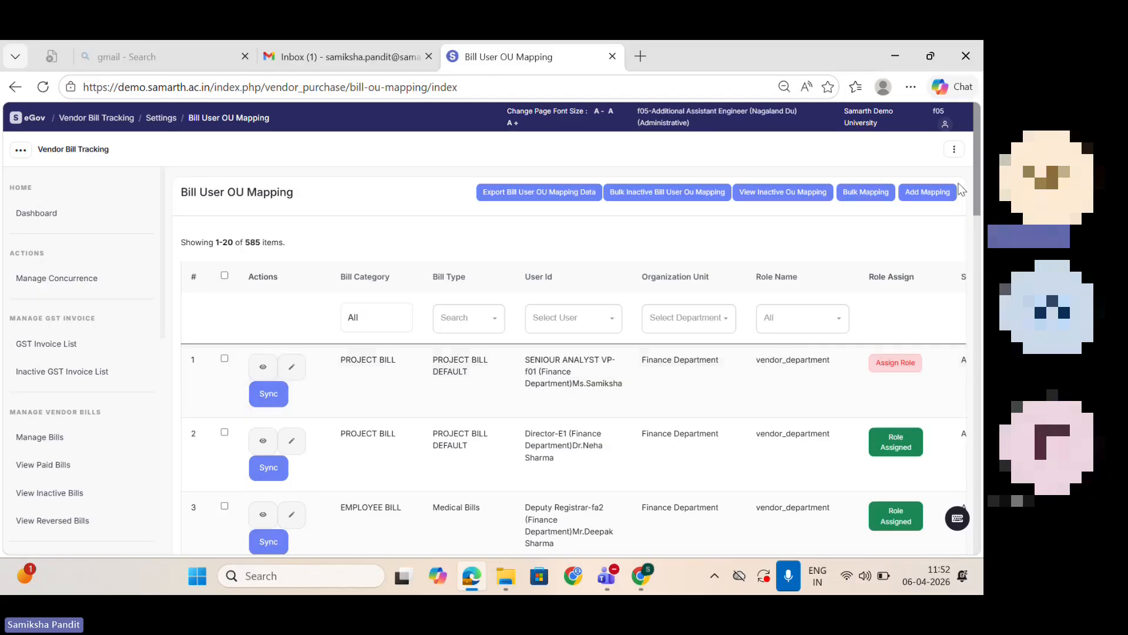
left_click(928, 194)
left_click(453, 238)
left_click(424, 328)
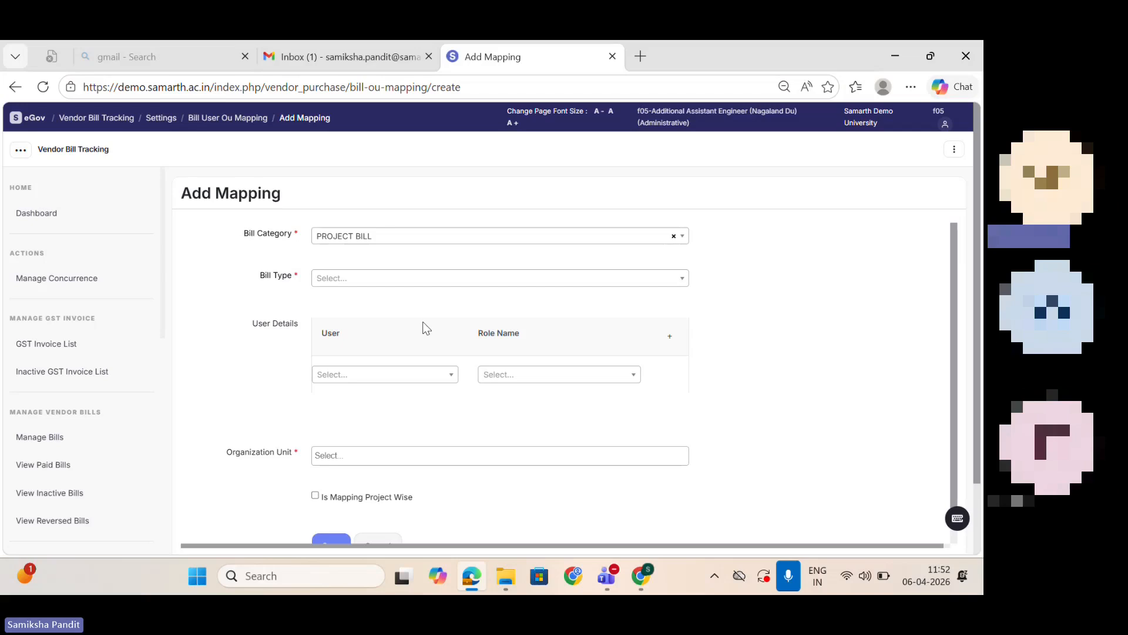
left_click(392, 278)
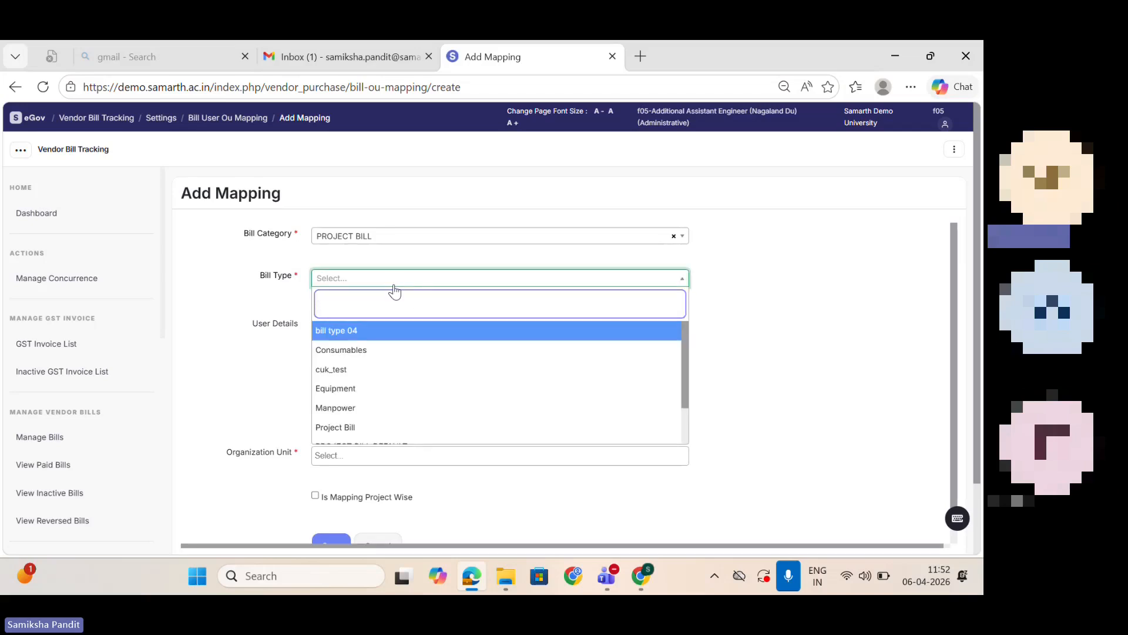
type("project")
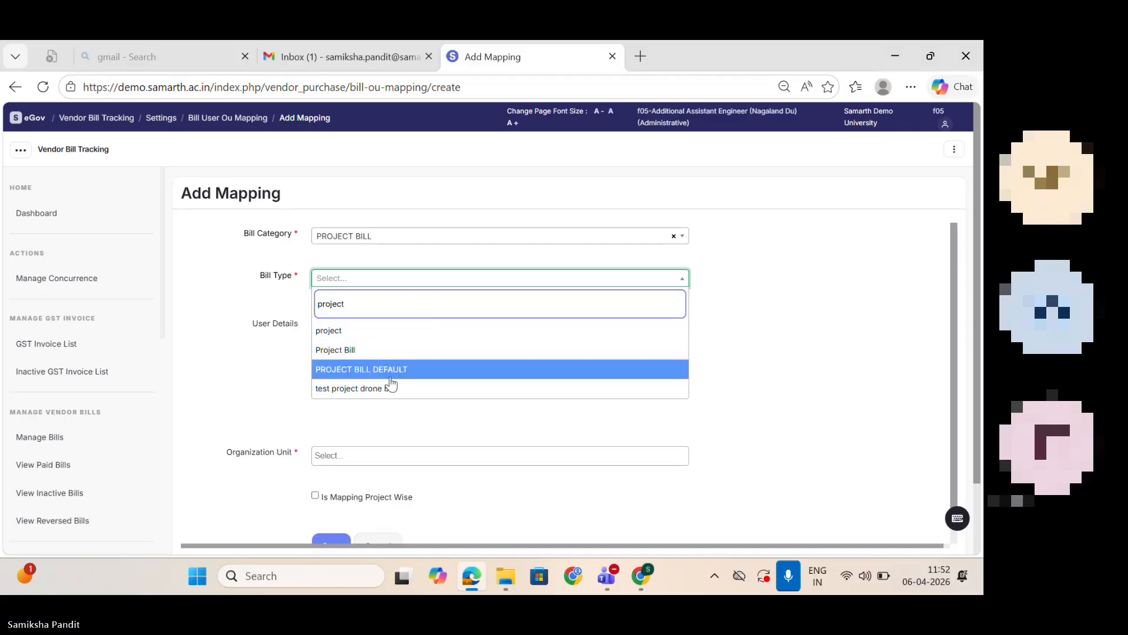
left_click(390, 376)
Step: Choose None-adminsamarth as the mapping's first user and assign the role vendor_bill_creator
left_click(376, 374)
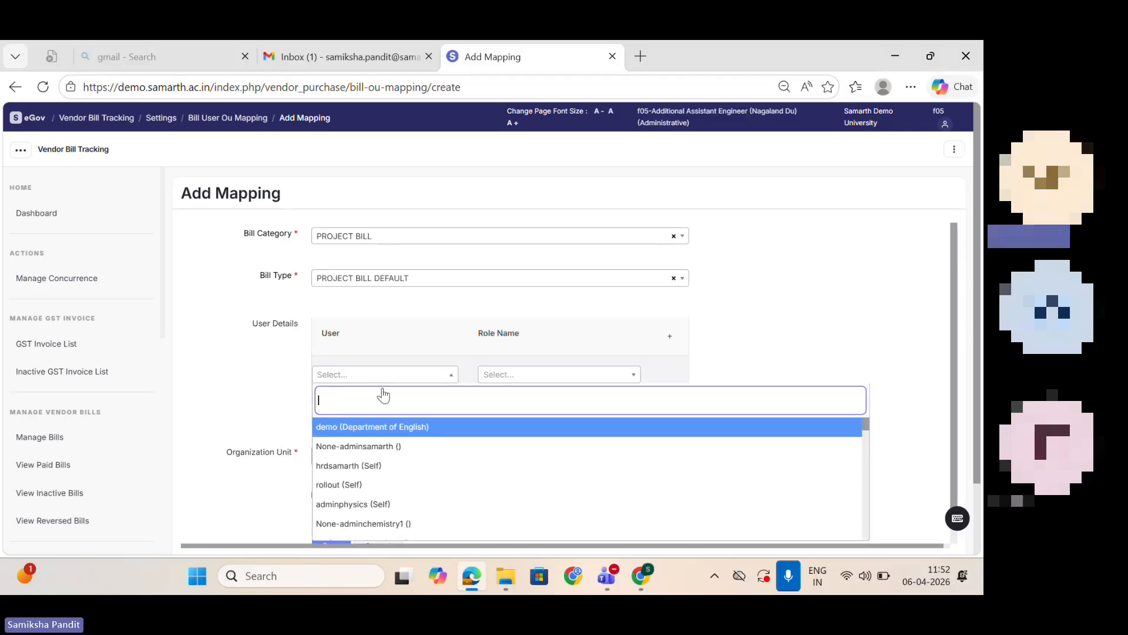
left_click(407, 446)
left_click(608, 376)
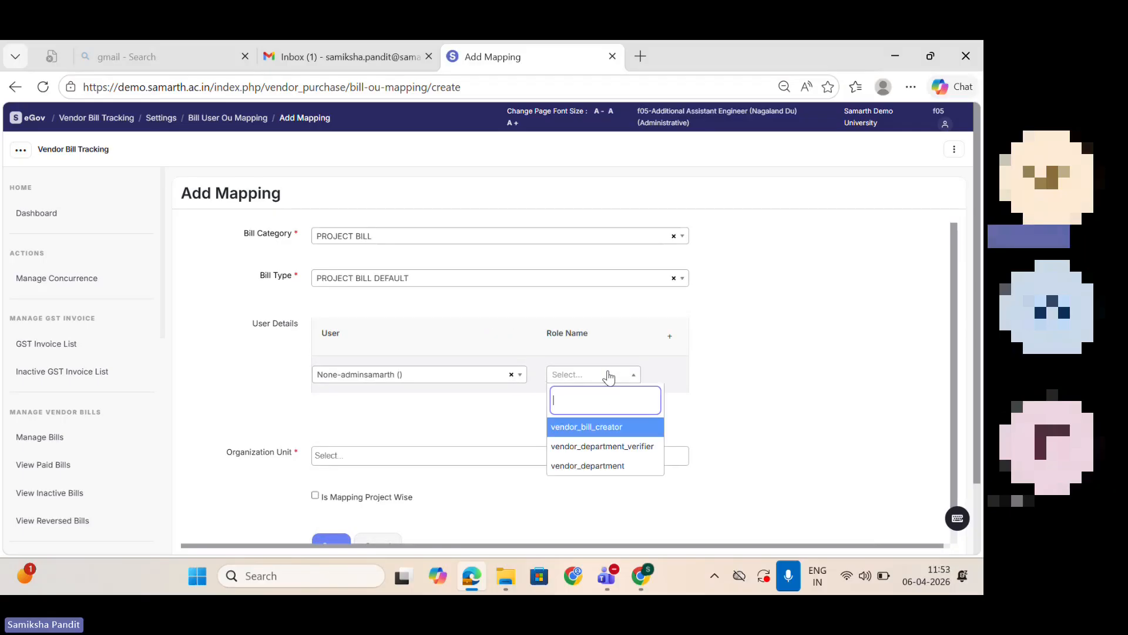
left_click(611, 431)
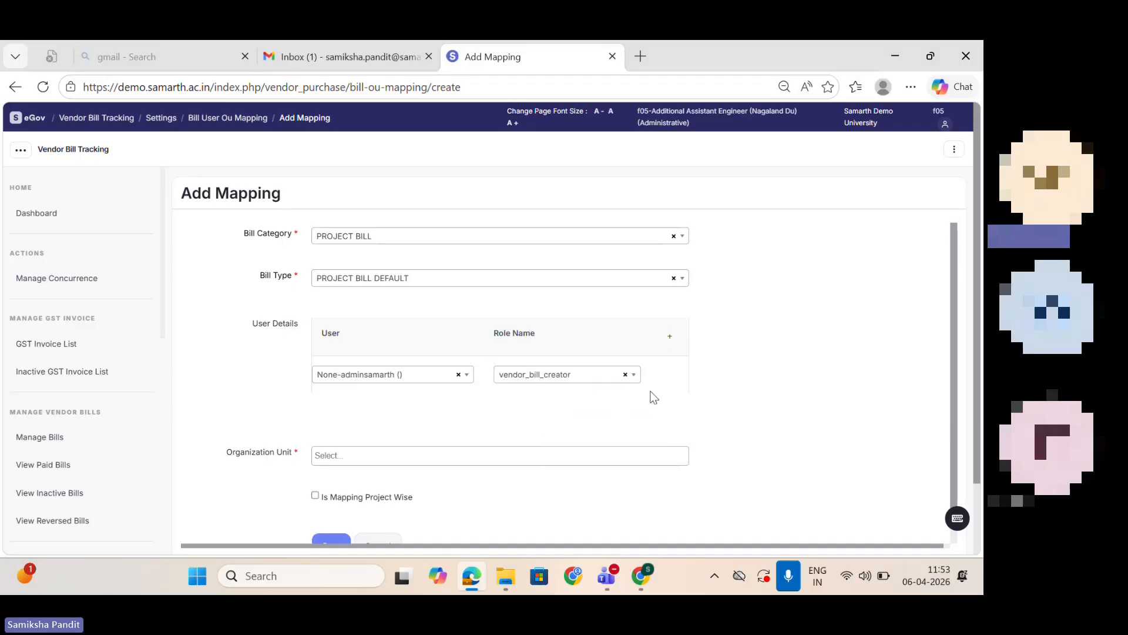
Step: Add a second user row for adminphysics (Self) with the role vendor_department_verifier
left_click(670, 337)
left_click(404, 419)
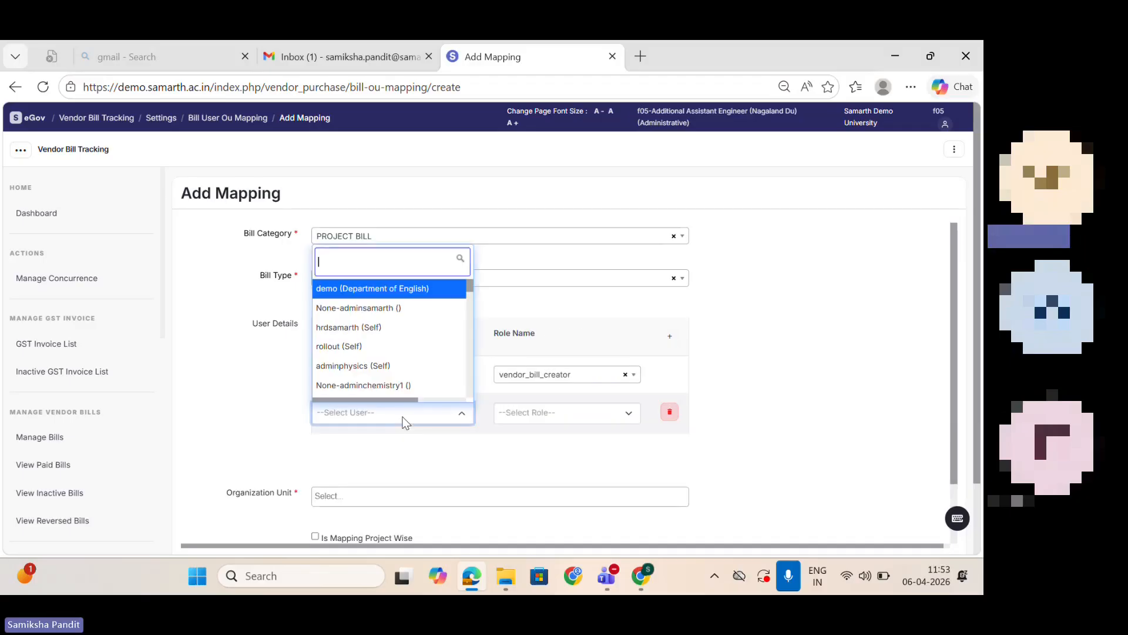
left_click(390, 366)
left_click(564, 410)
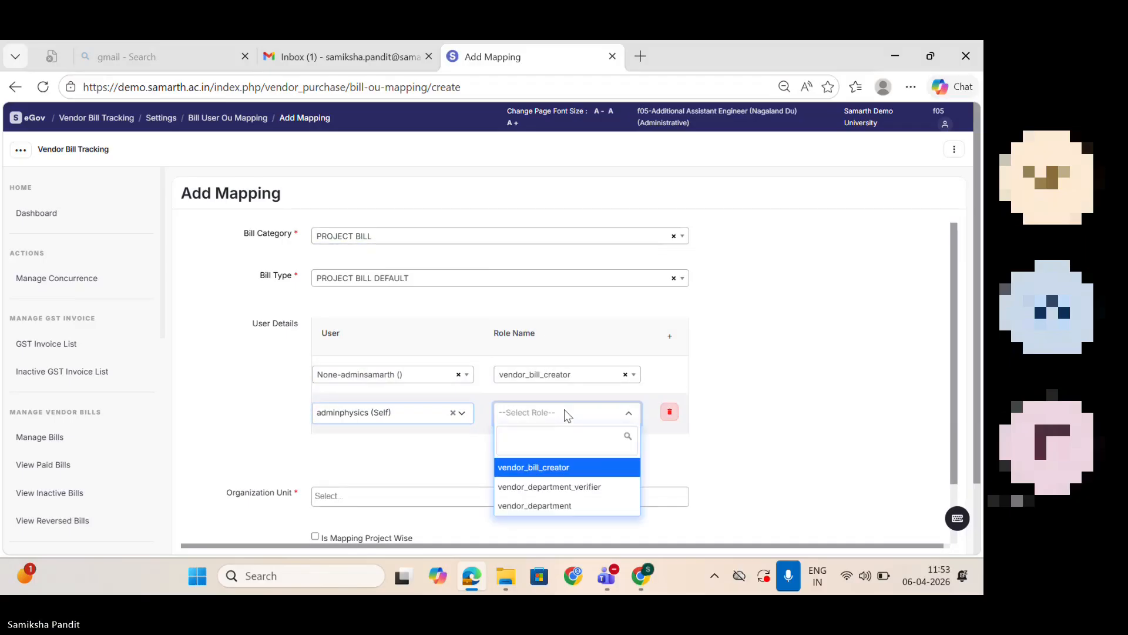
left_click(581, 488)
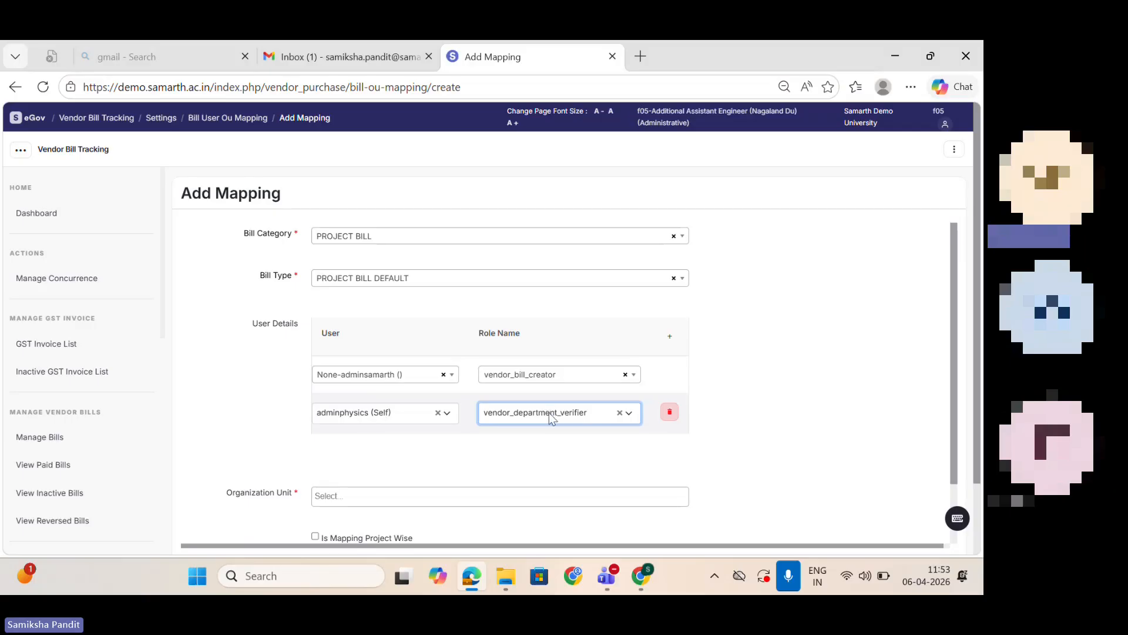
Step: Clear the user and role of the second User Details row and delete the row
left_click(438, 413)
left_click(622, 413)
left_click(669, 413)
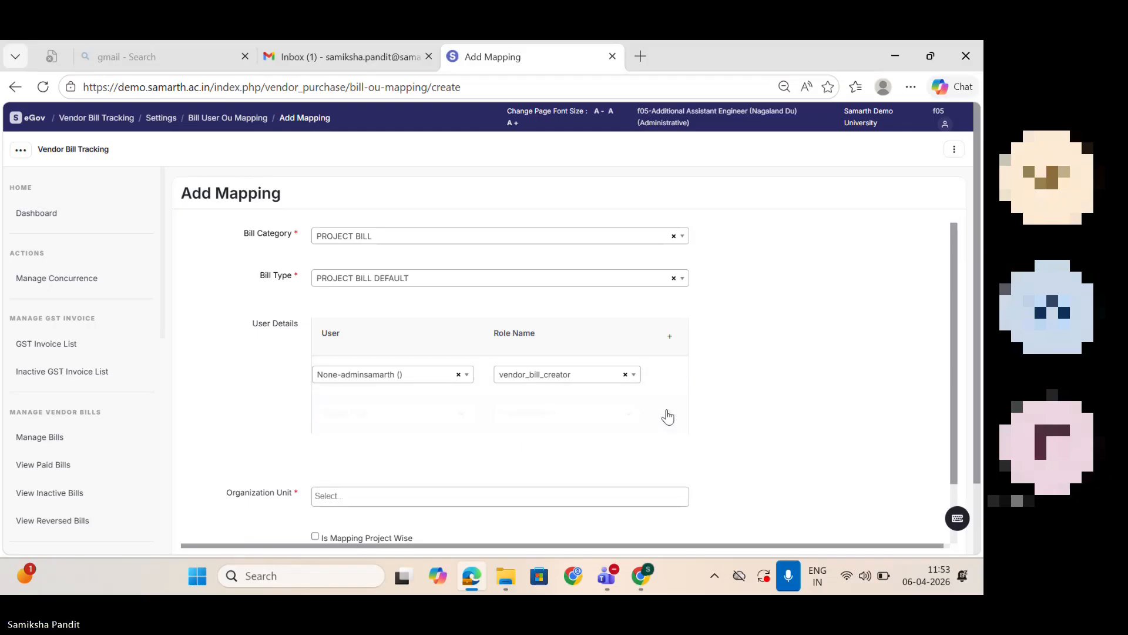
Step: Change the remaining user's role to vendor_department and choose abc as the organization unit
left_click(574, 376)
left_click(589, 466)
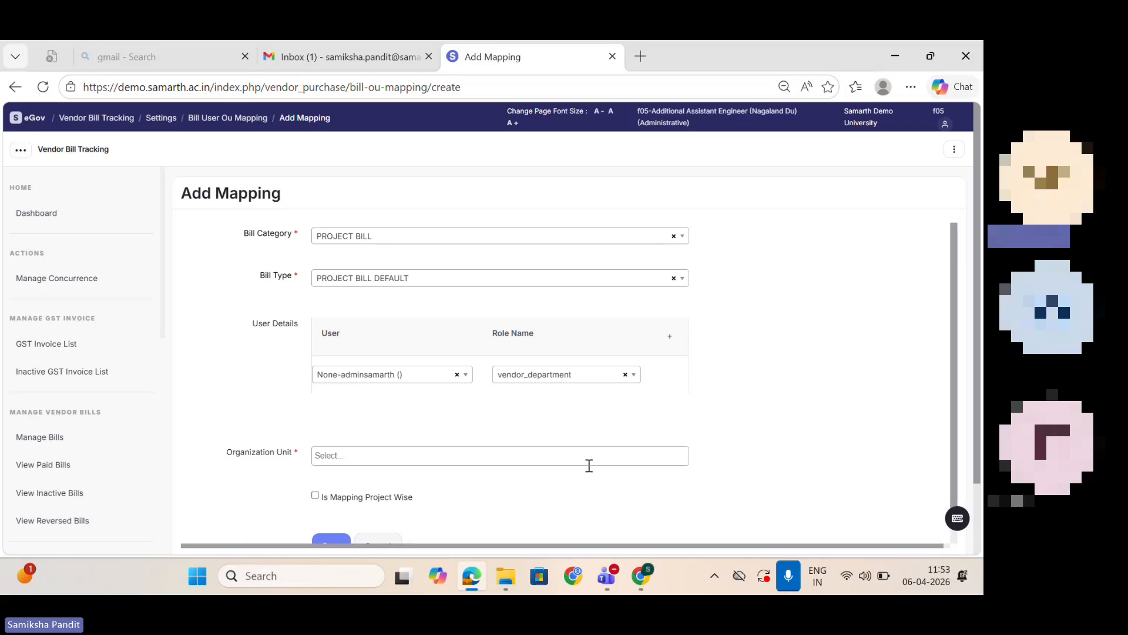
left_click(491, 455)
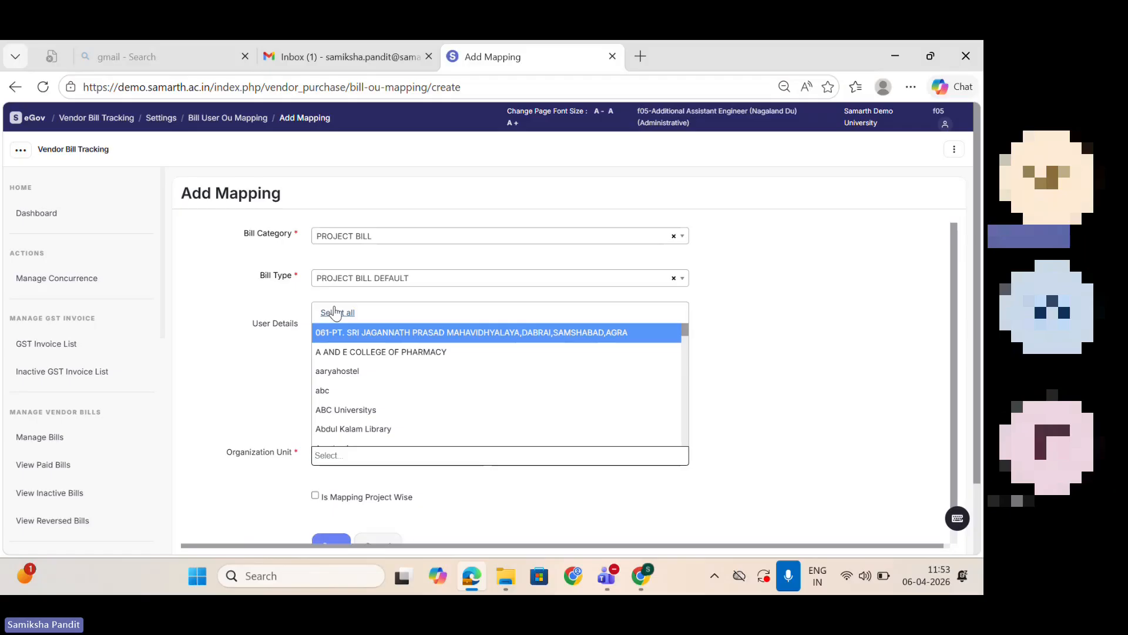
left_click(363, 395)
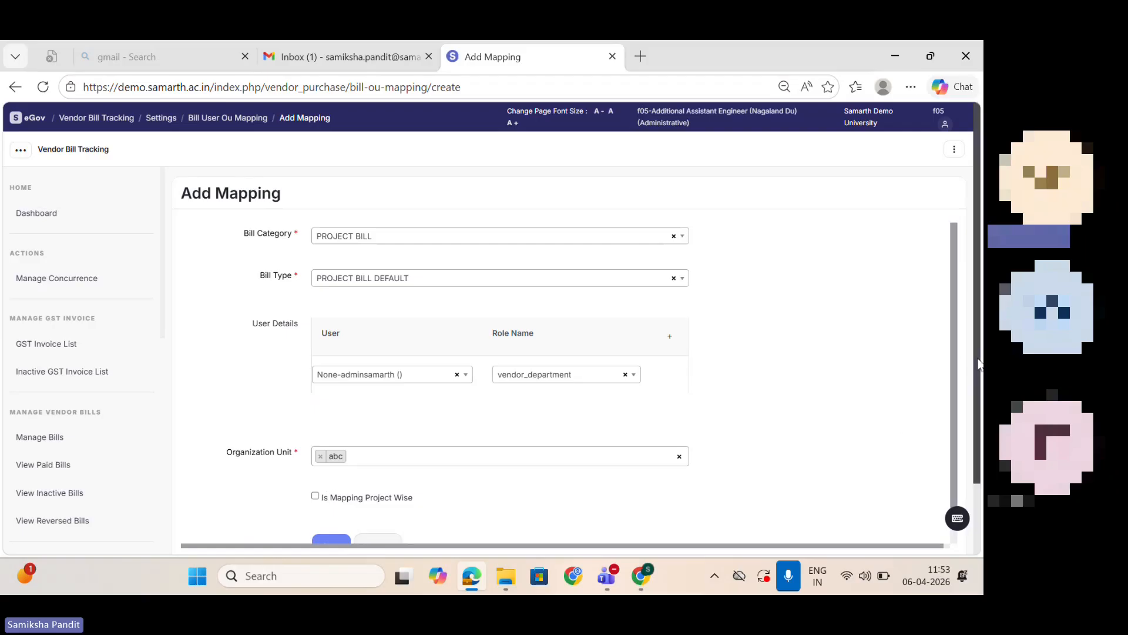
Step: Enable Is Mapping Project Wise and check the Project Id choices for the selected organization unit
left_click_drag(979, 361, 981, 439)
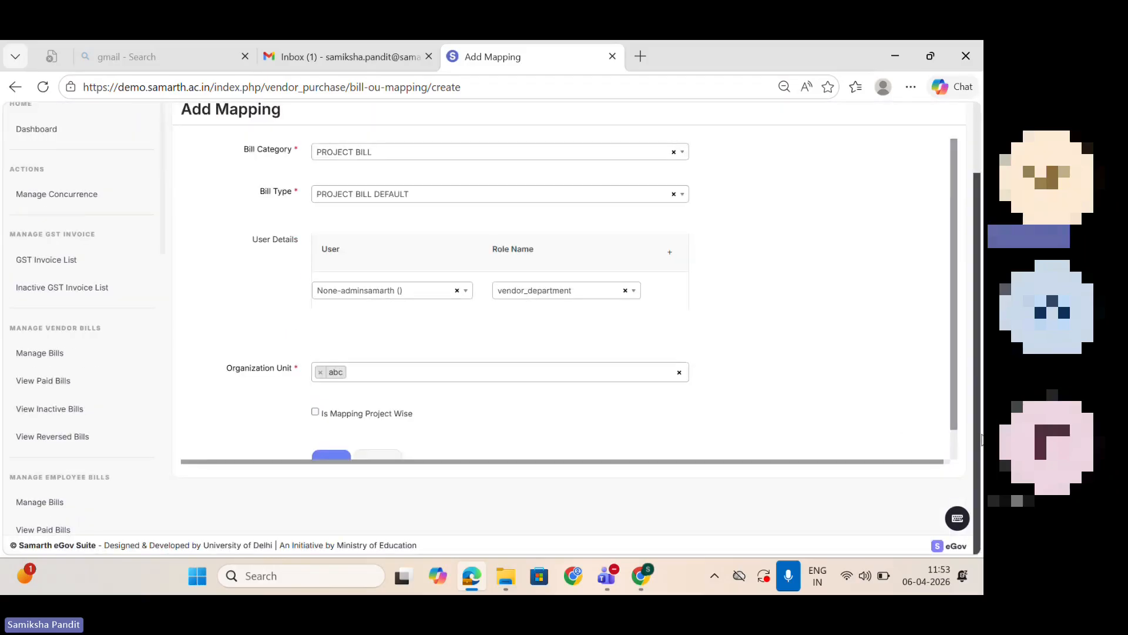
left_click(360, 414)
left_click(402, 450)
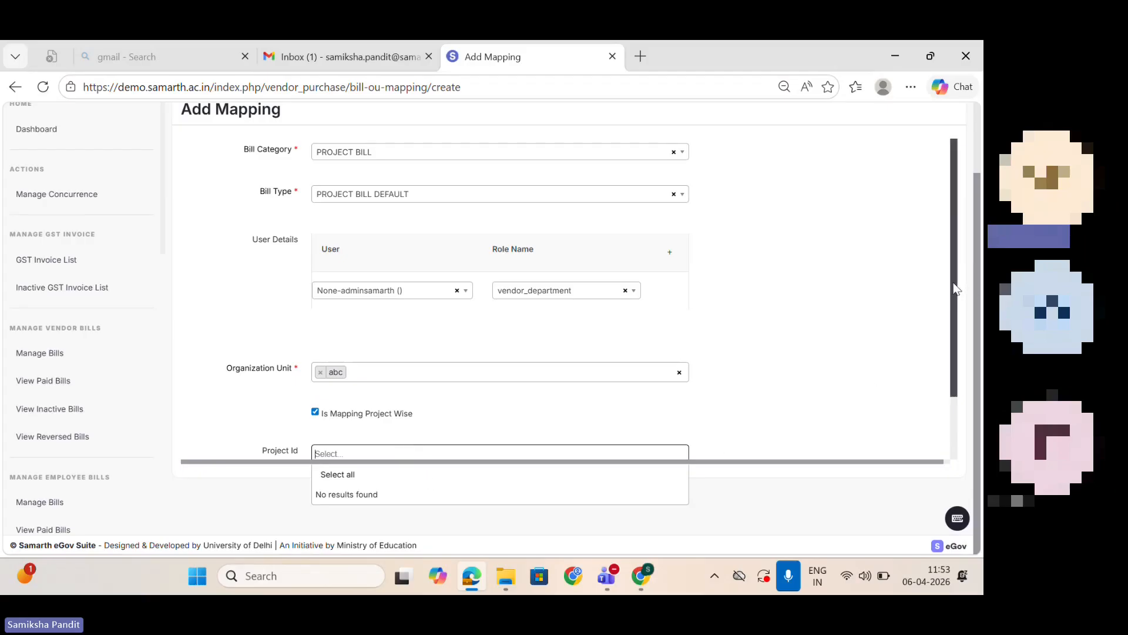
left_click_drag(954, 286, 967, 358)
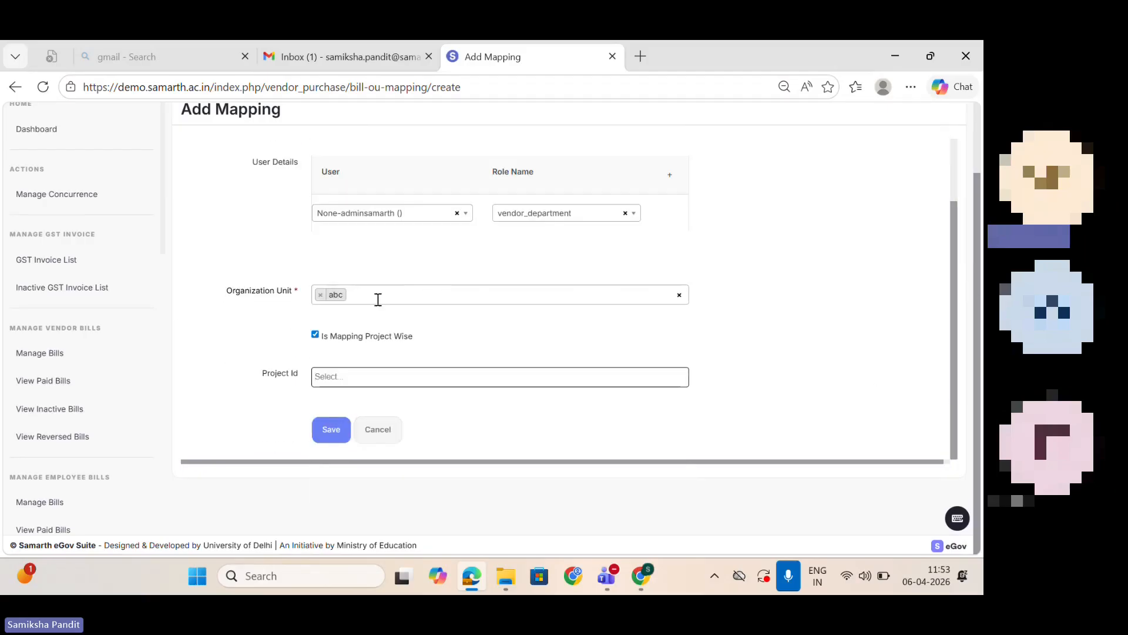
Step: Replace the organization unit with Department of Physics and open the list of its project IDs
left_click(321, 295)
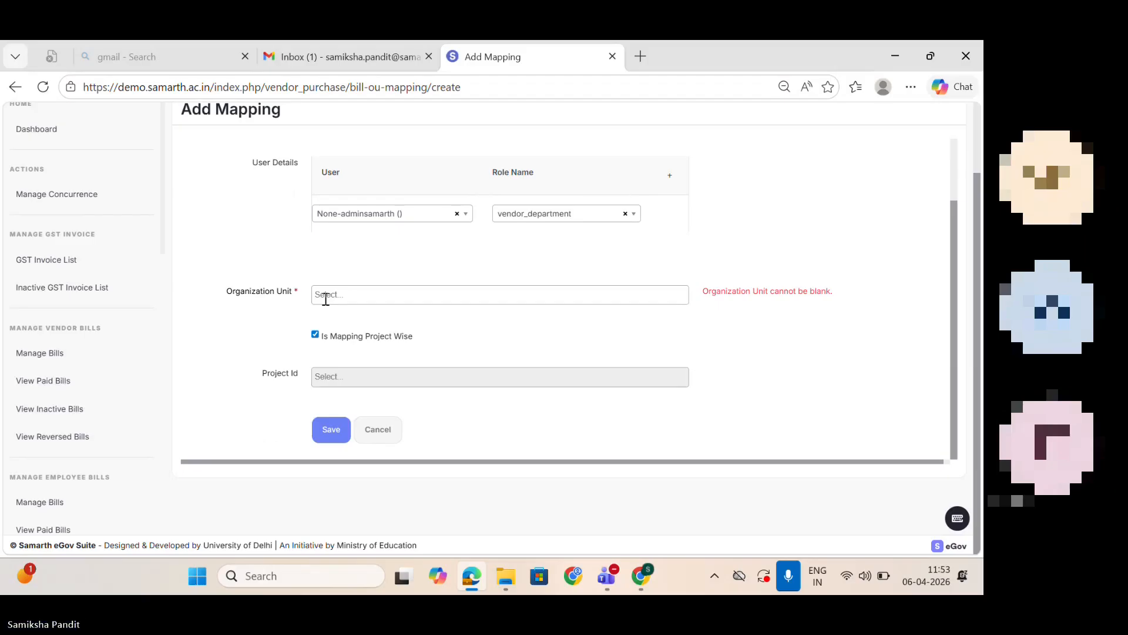
left_click(348, 301)
type("departmen")
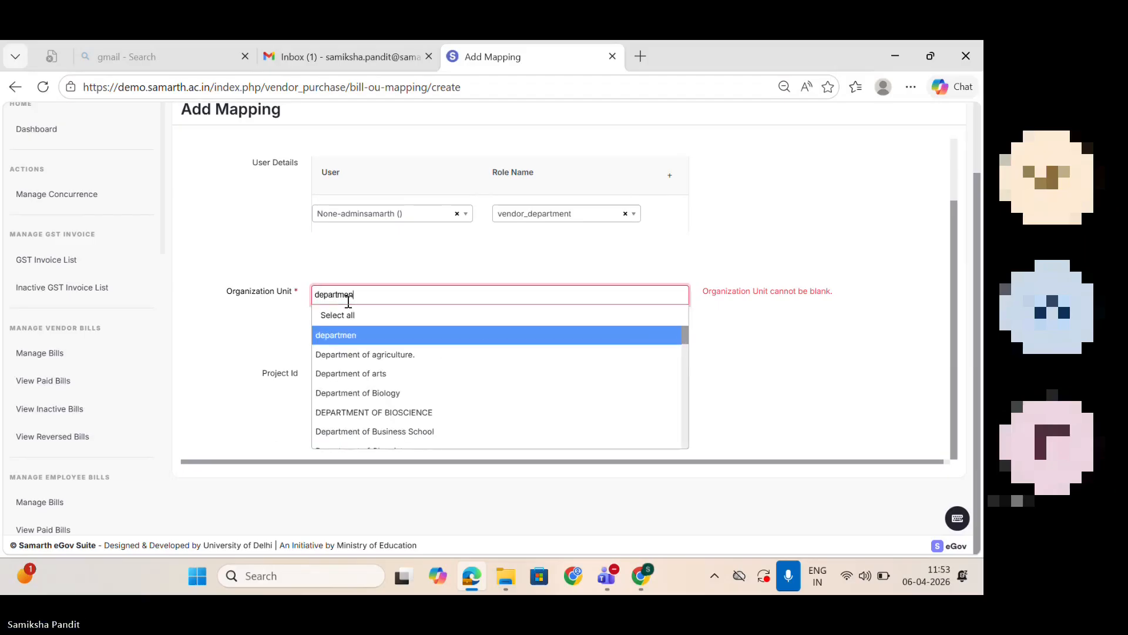
type("t of phy")
left_click(378, 371)
left_click(379, 371)
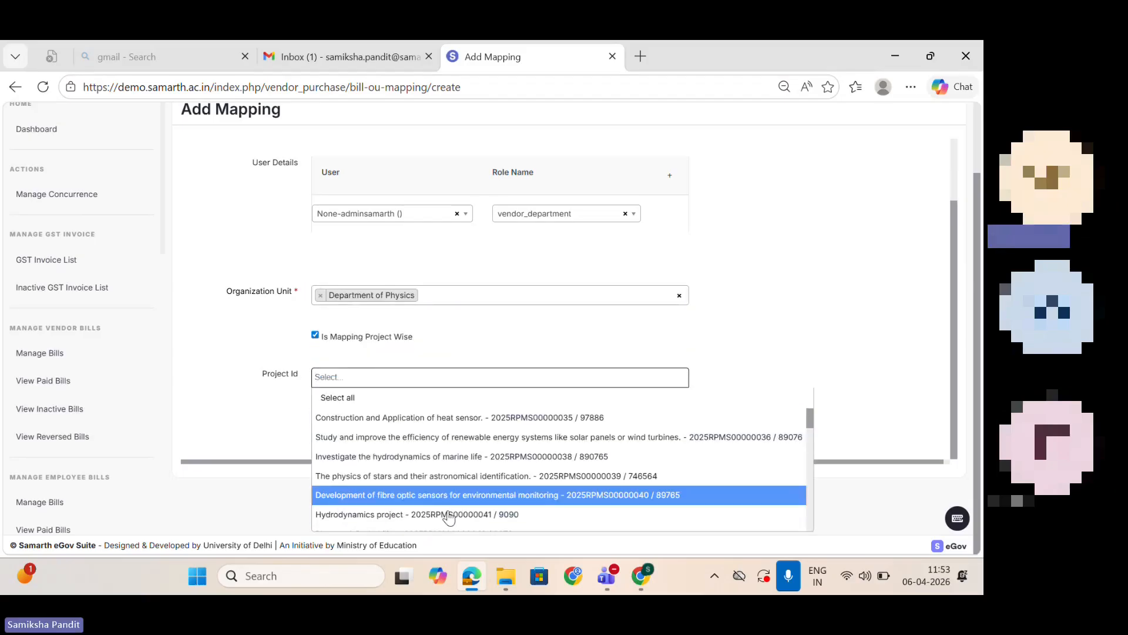
Step: Select the project Construction and Application of heat sensor and turn off Is Mapping Project Wise
left_click(499, 422)
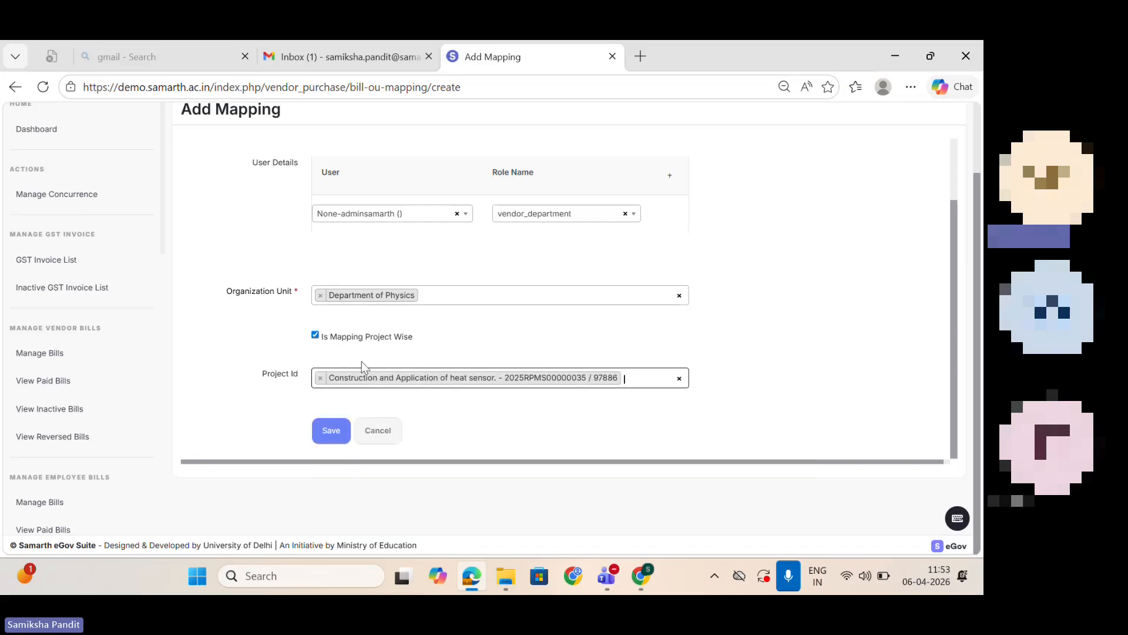
left_click(316, 335)
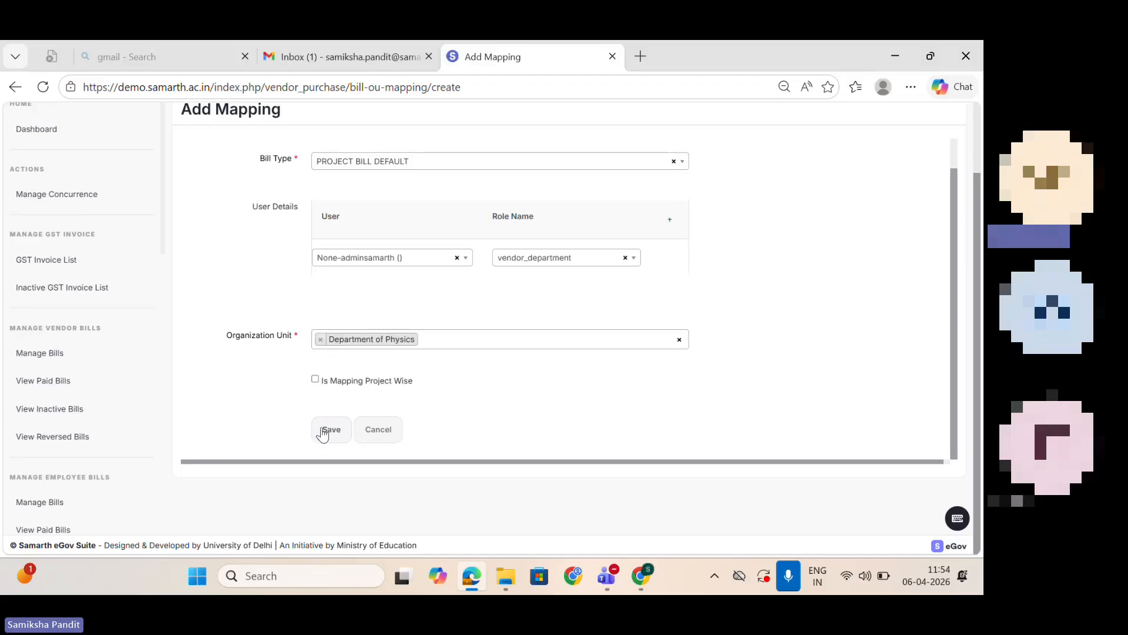
Step: Leave the mapping form unsaved and start a new Approval Hierarchy entry from the settings list
left_click(15, 88)
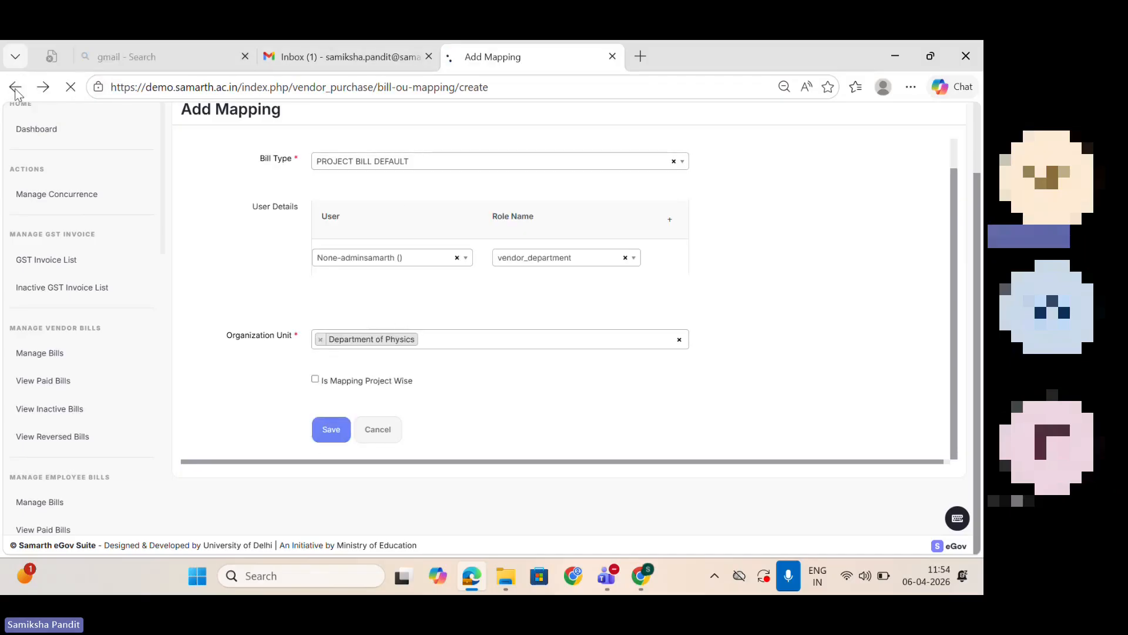
left_click(15, 88)
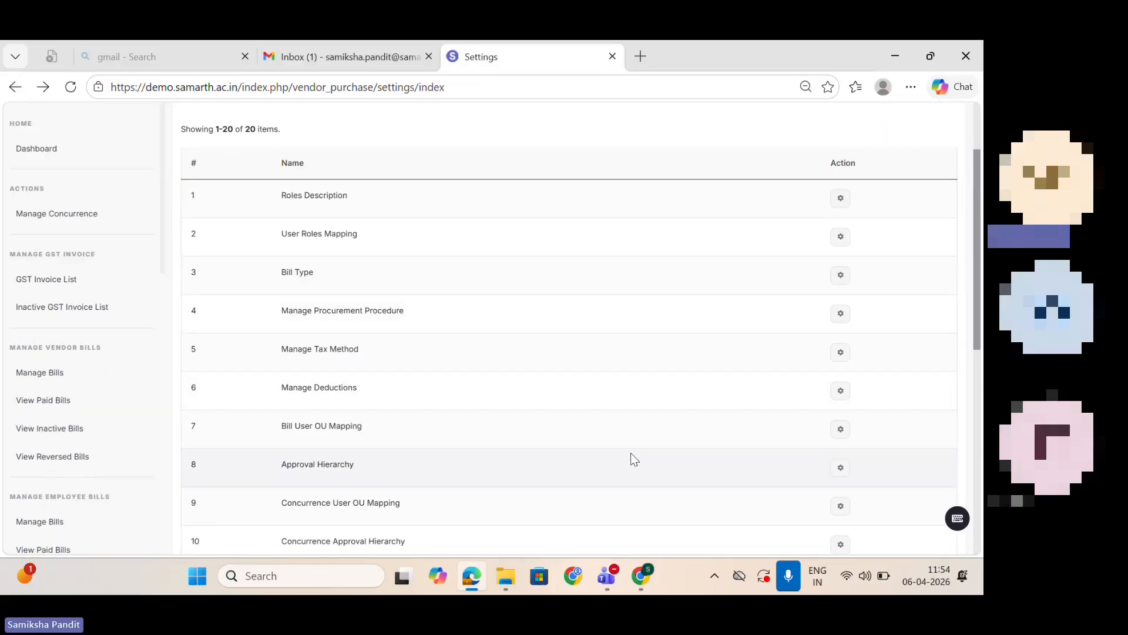
left_click(841, 468)
left_click(914, 192)
Step: Set the hierarchy's bill category to PROJECT BILL and its bill type to PROJECT BILL DEFAULT
left_click(423, 237)
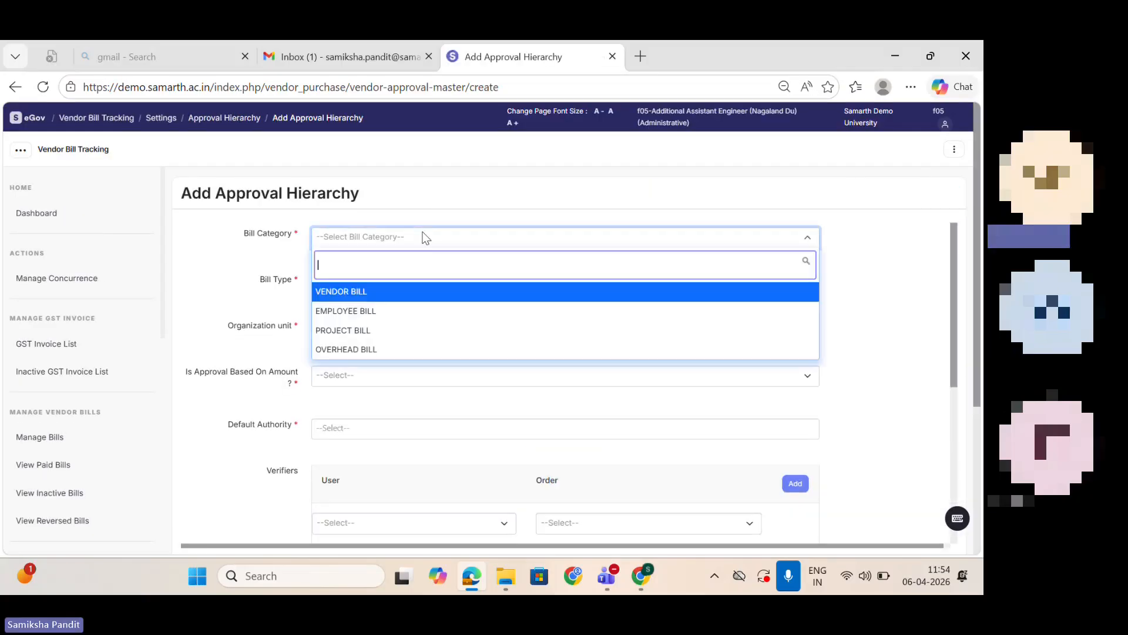
left_click(399, 327)
left_click(367, 288)
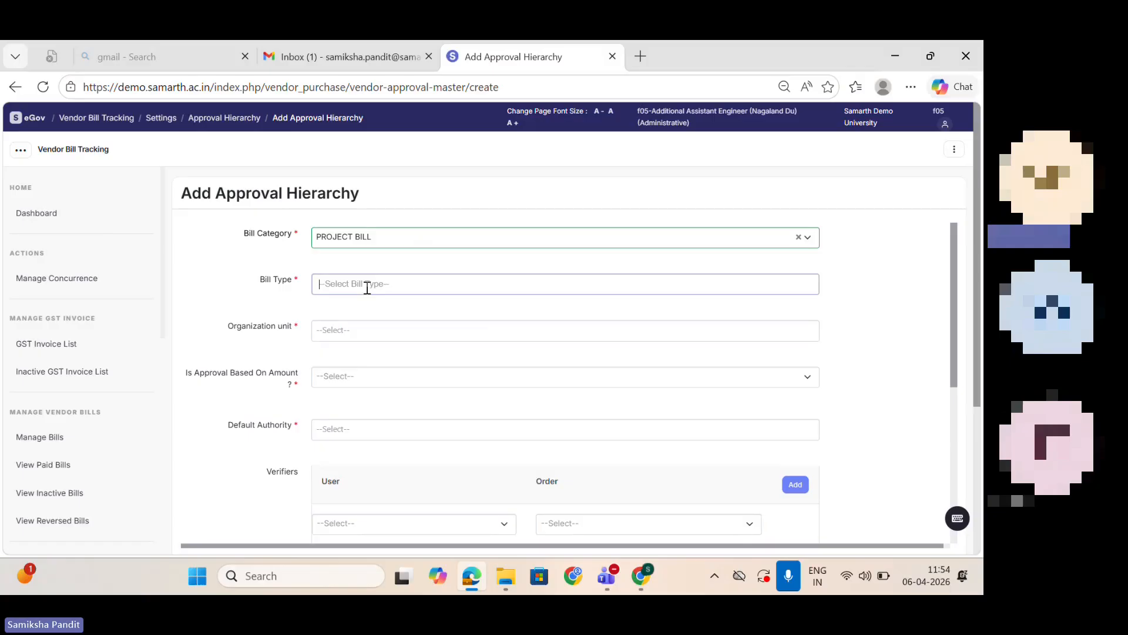
type("bill")
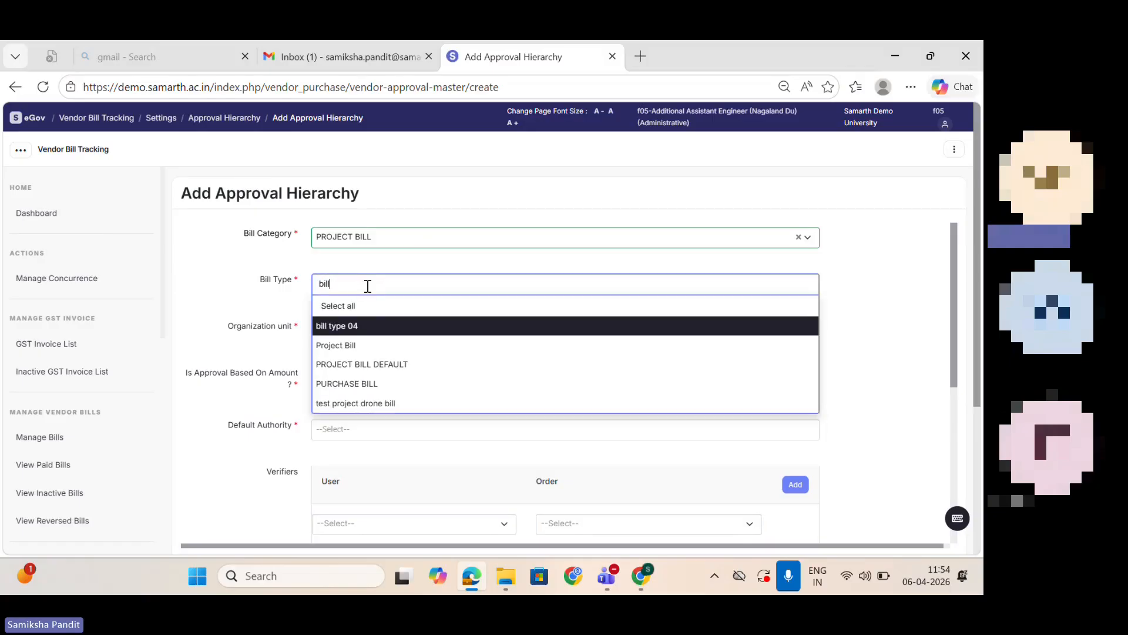
left_click(362, 366)
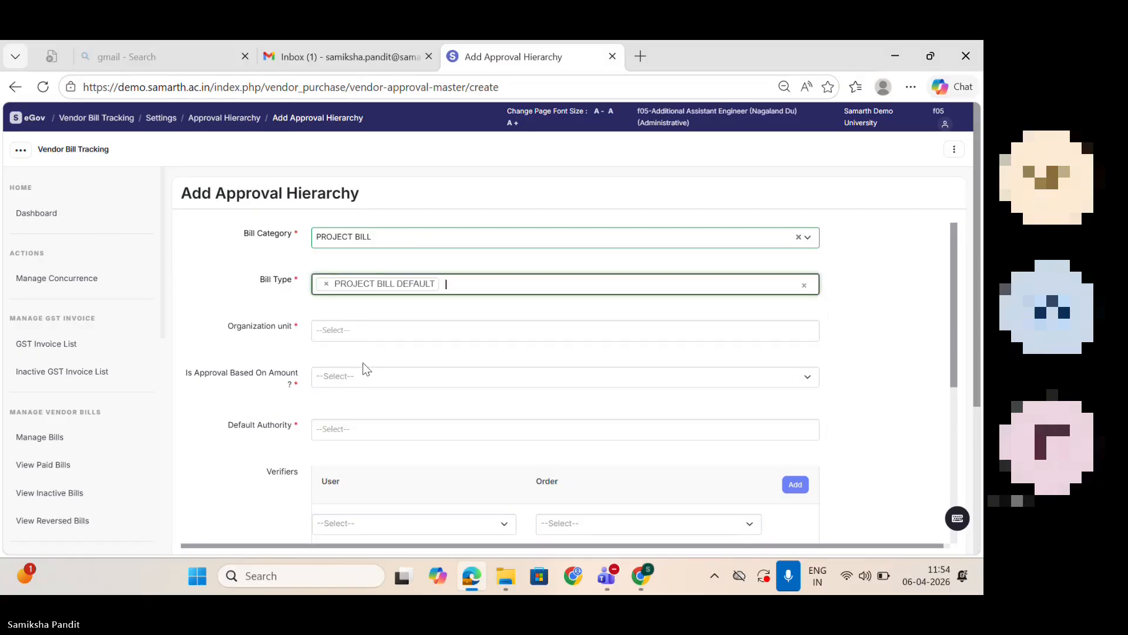
Step: Choose Finance Department as the organization unit and set Is Approval Based On Amount to NO
left_click(361, 334)
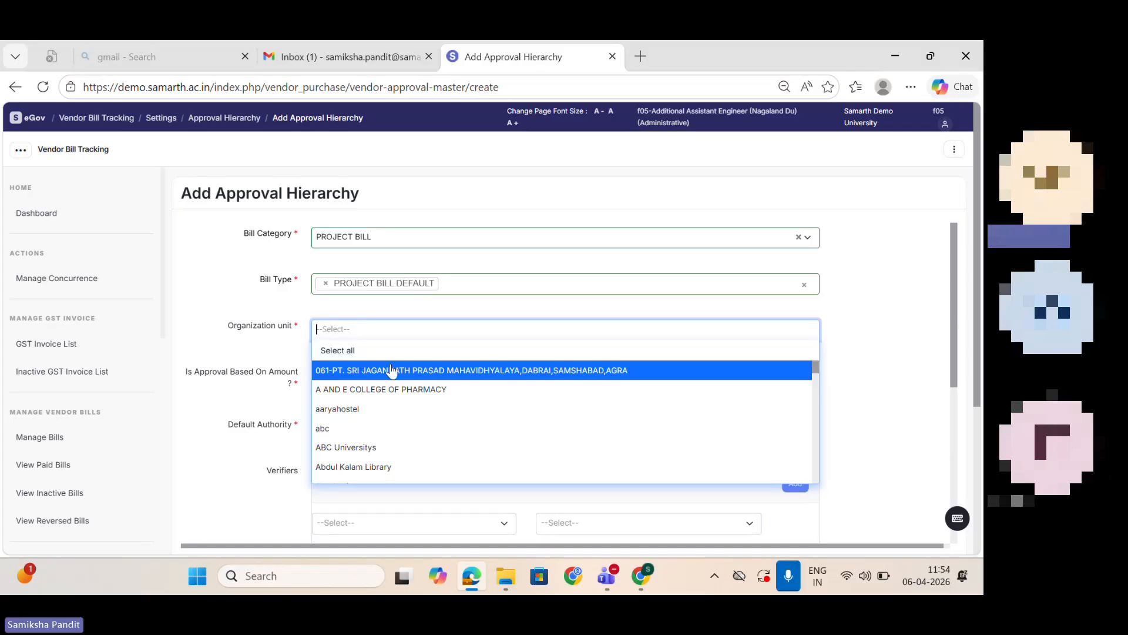
type("finance")
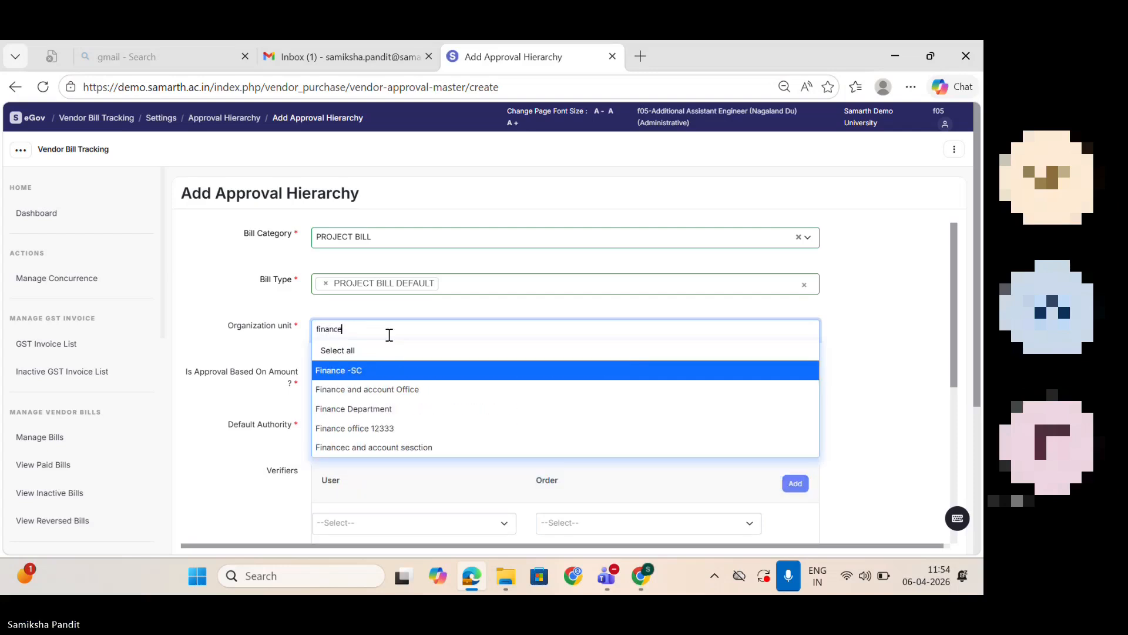
left_click(405, 408)
left_click_drag(956, 317, 964, 361)
left_click(342, 301)
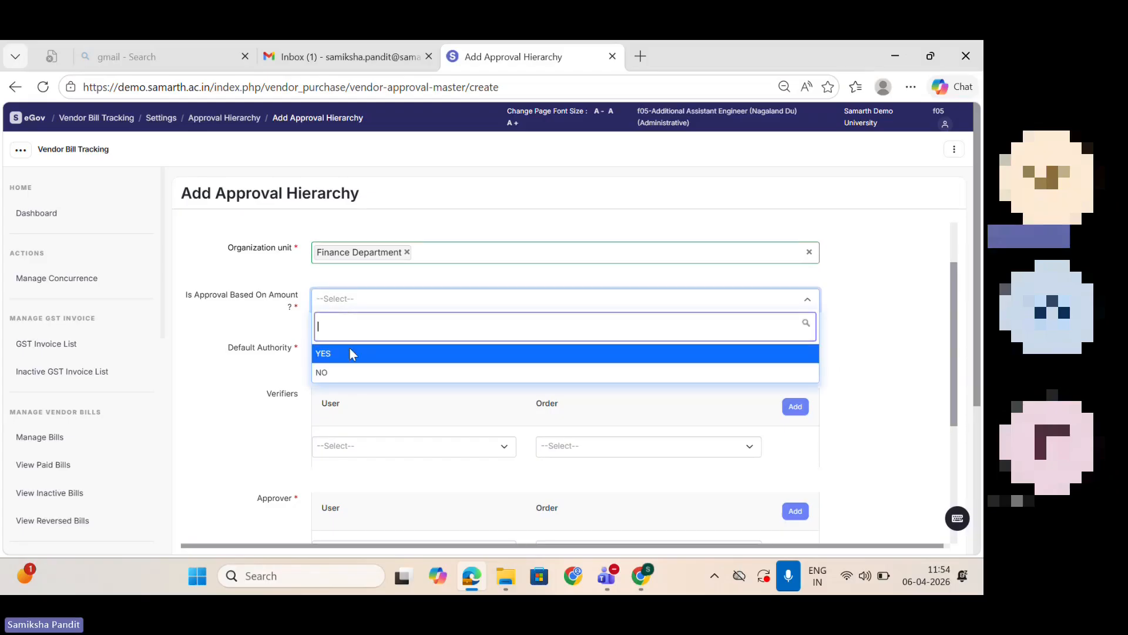
left_click(346, 372)
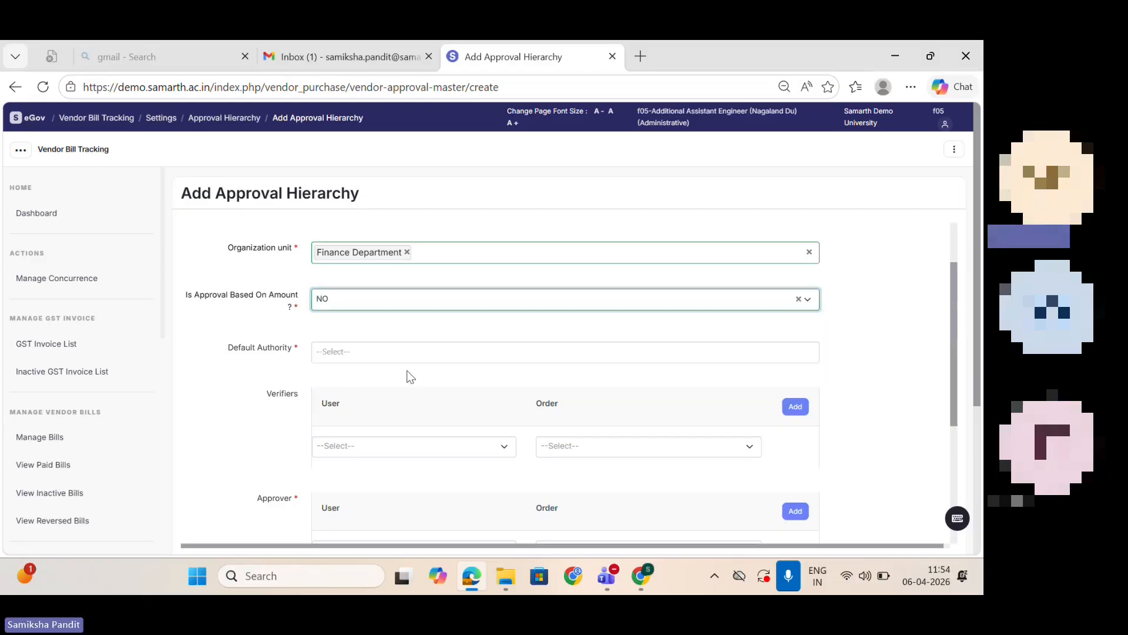
Step: Choose the Finance Department's officer fa1 as the Default Authority
left_click_drag(953, 385, 971, 437)
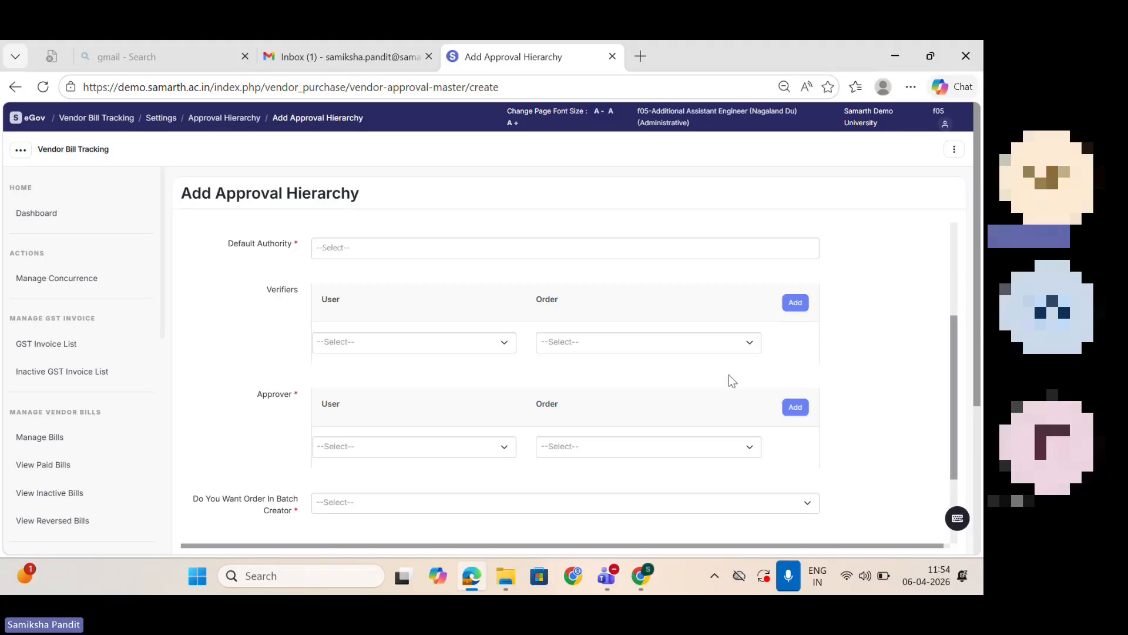
left_click(417, 248)
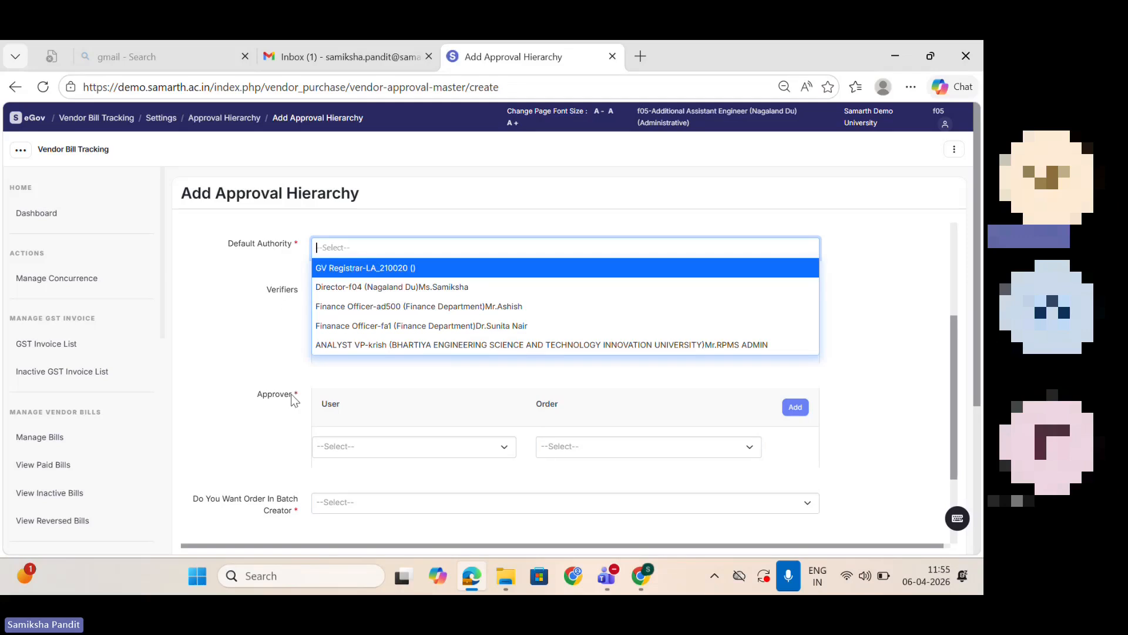
left_click(378, 326)
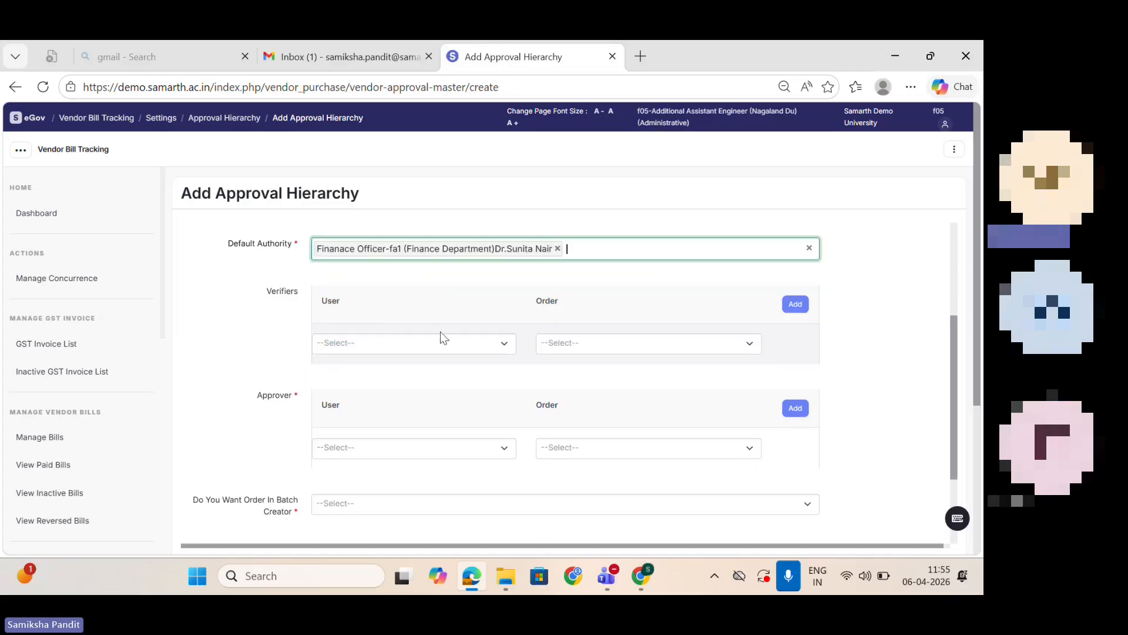
Step: Assign Finance Officer-ad500 of the Finance Department as verifier with order 1
left_click(449, 347)
left_click(470, 418)
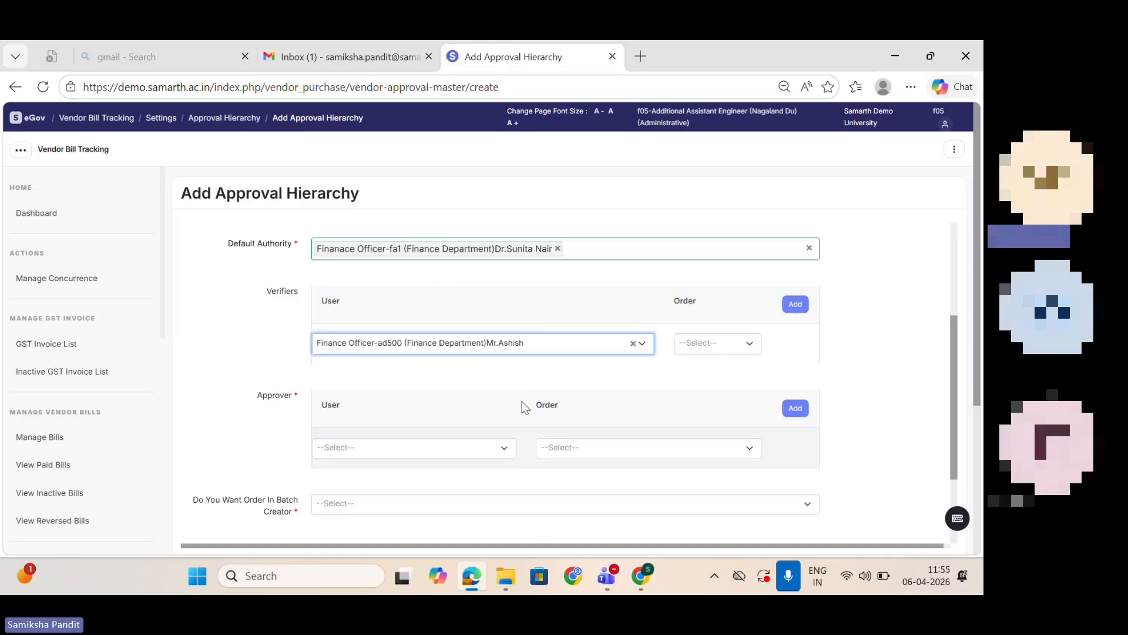
left_click(739, 344)
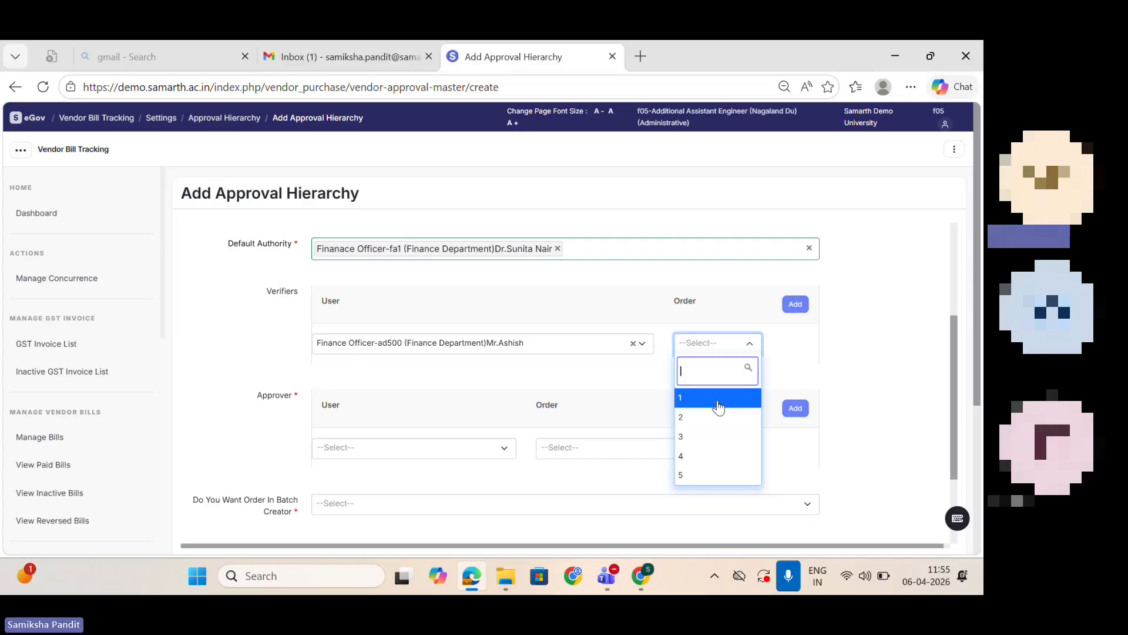
left_click(718, 405)
Step: Add extra blank rows to the Verifiers table and remove them again
left_click(802, 307)
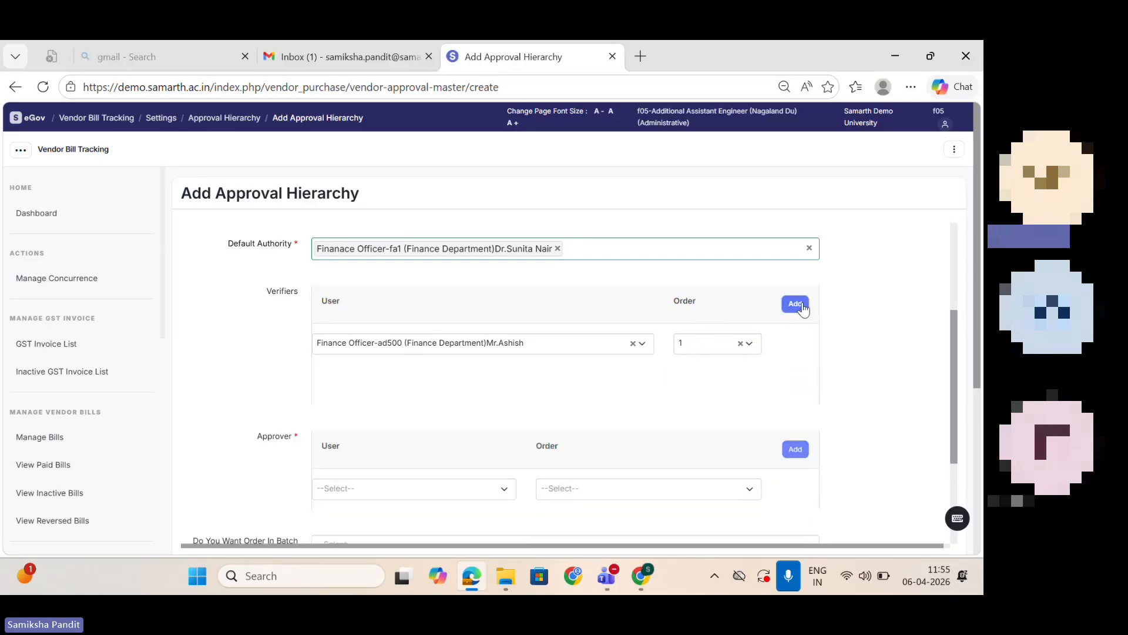
left_click(802, 305)
left_click(799, 383)
left_click(800, 385)
Step: Assign Finance Officer-ad500 of the Finance Department as approver with order 1
left_click(361, 446)
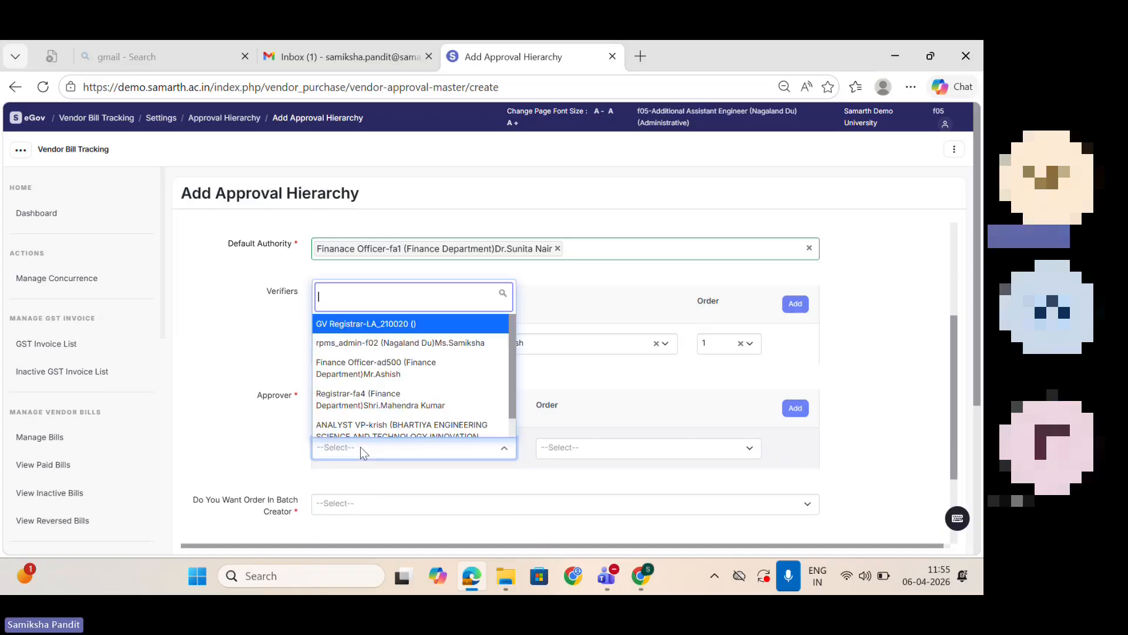
left_click(376, 368)
left_click(696, 448)
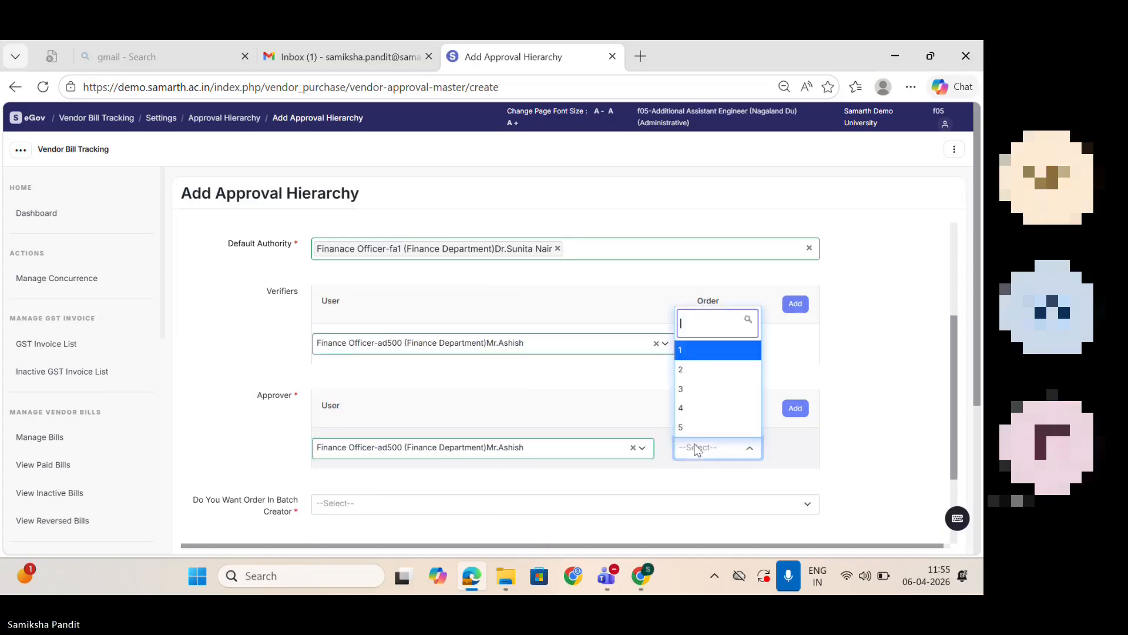
left_click(685, 350)
Step: Try YES for Do You Want Order In Batch Creator and change the choice to NO
left_click_drag(957, 363, 980, 457)
left_click(497, 373)
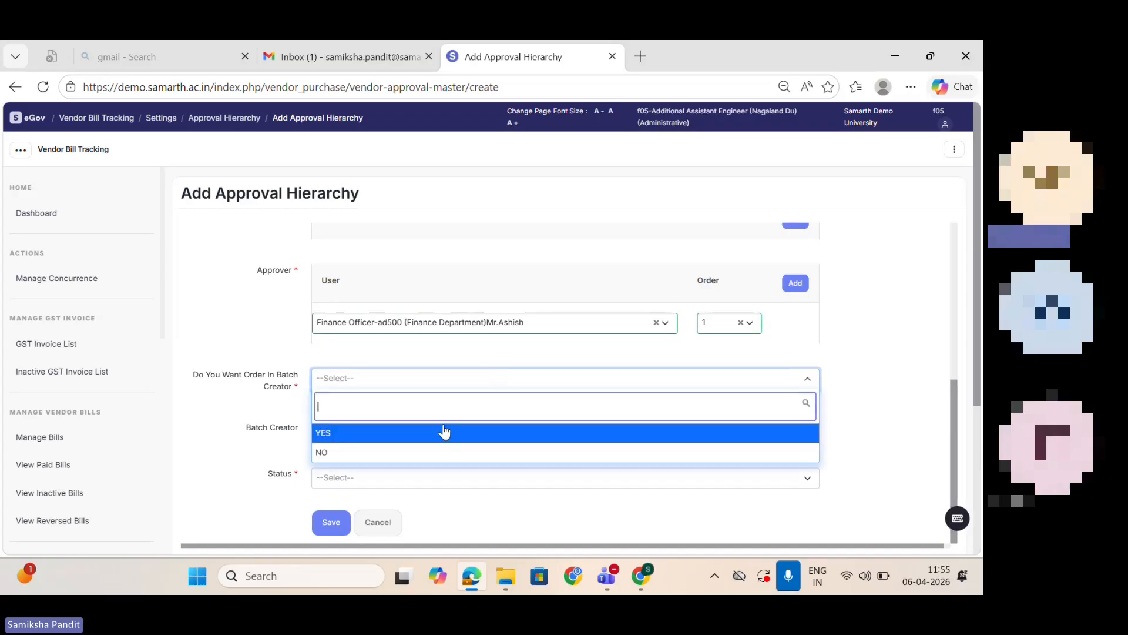
left_click(382, 438)
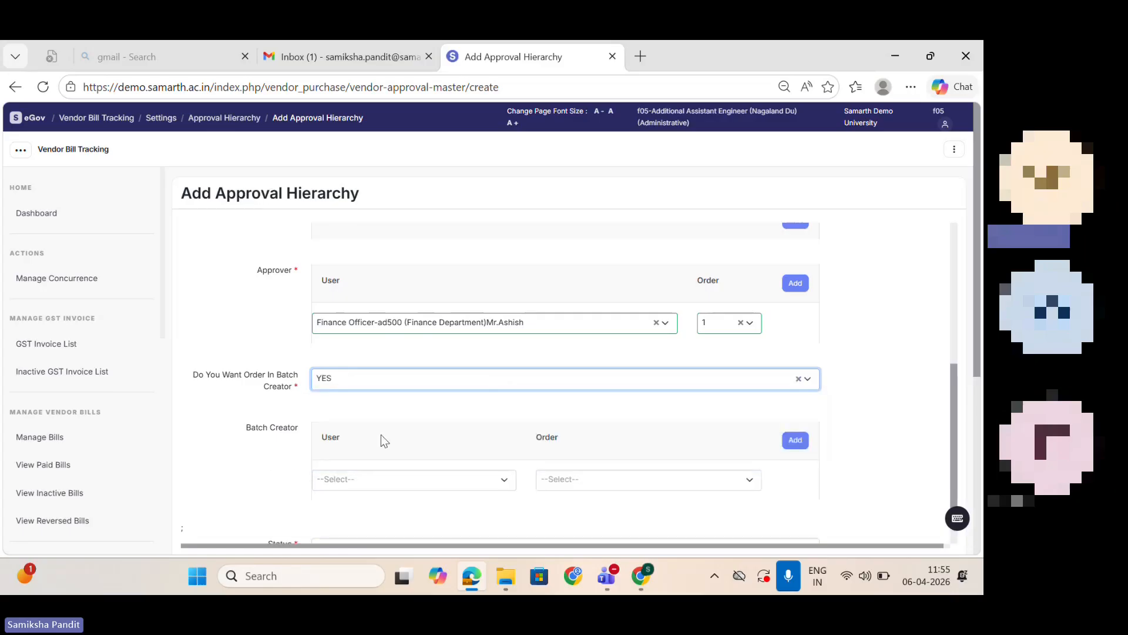
left_click(365, 382)
left_click(352, 456)
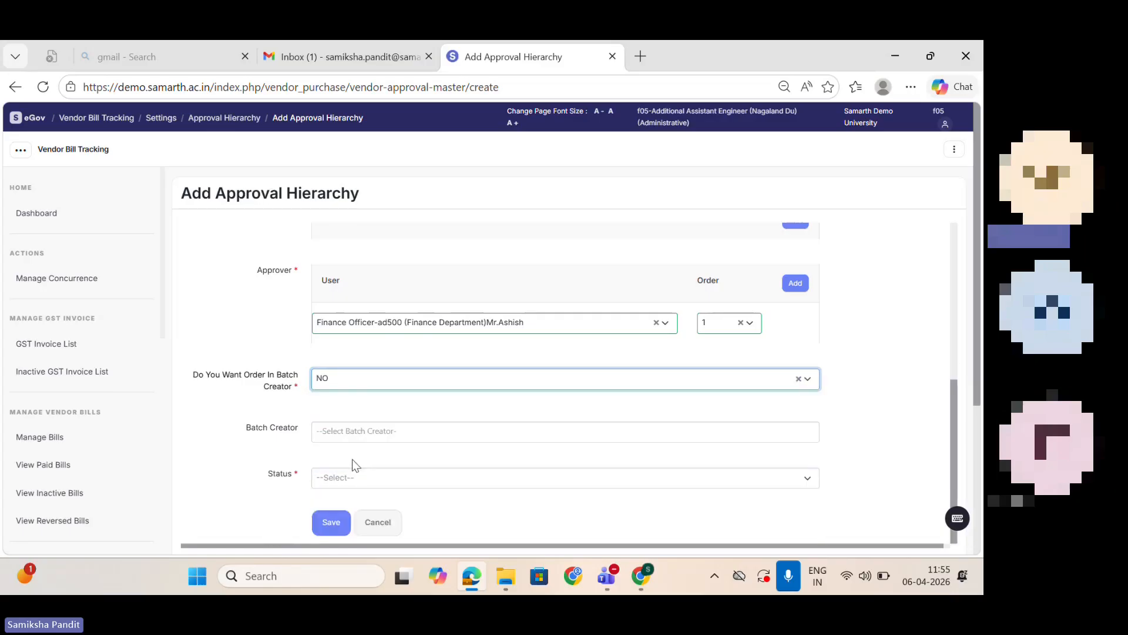
Step: Choose Finance Officer-ad500 (Finance Department) as the batch creator and set the status to Active
left_click(348, 432)
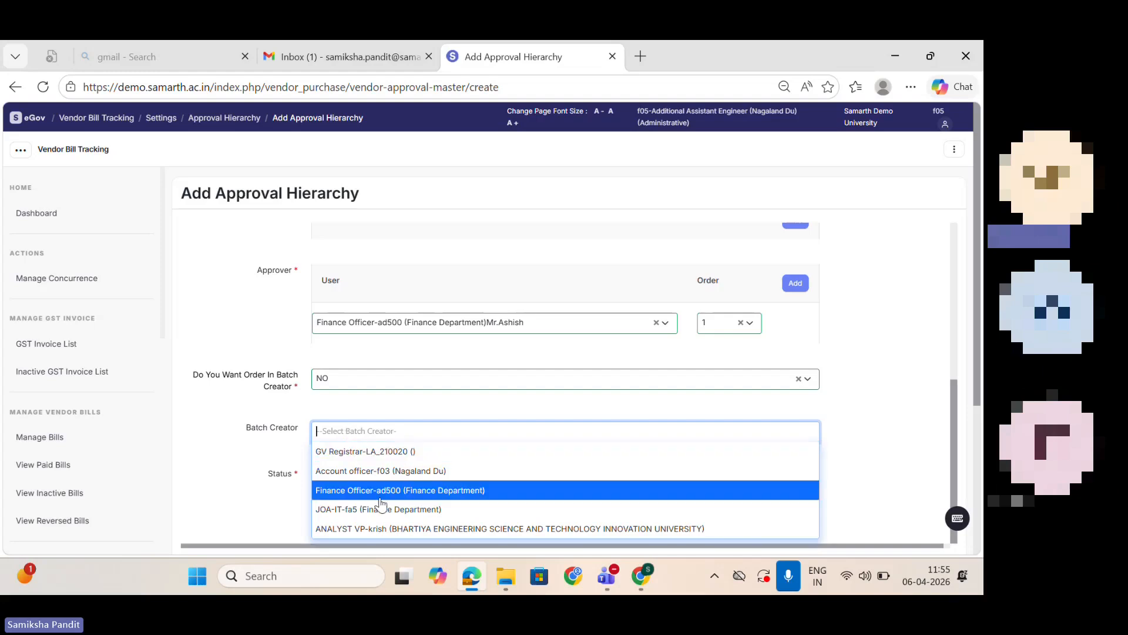
left_click(379, 496)
left_click(358, 477)
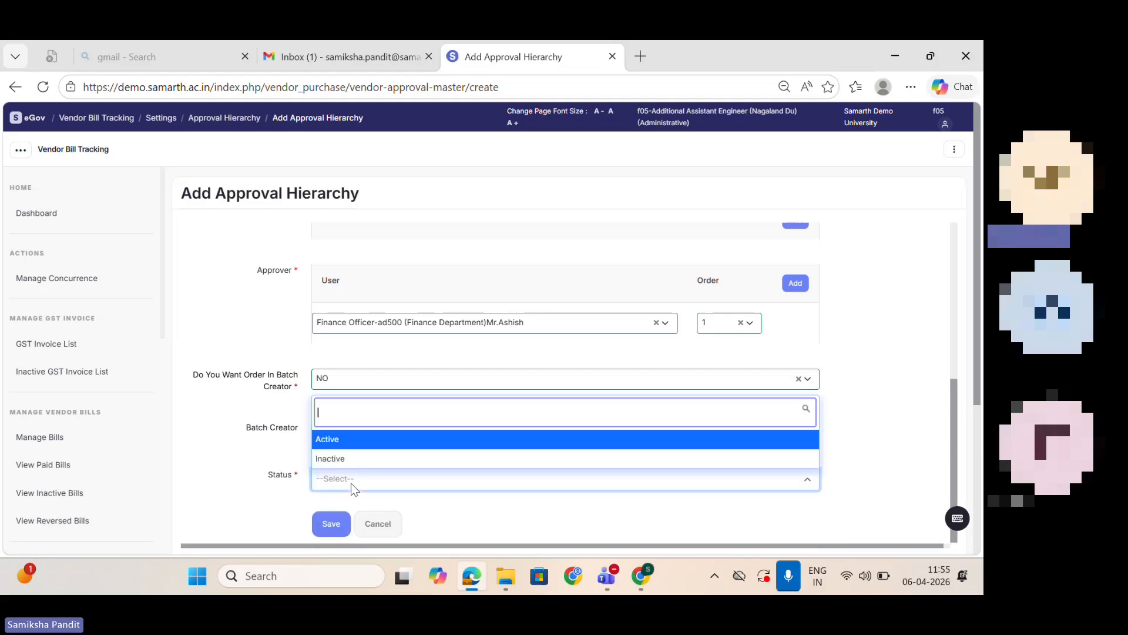
left_click(351, 446)
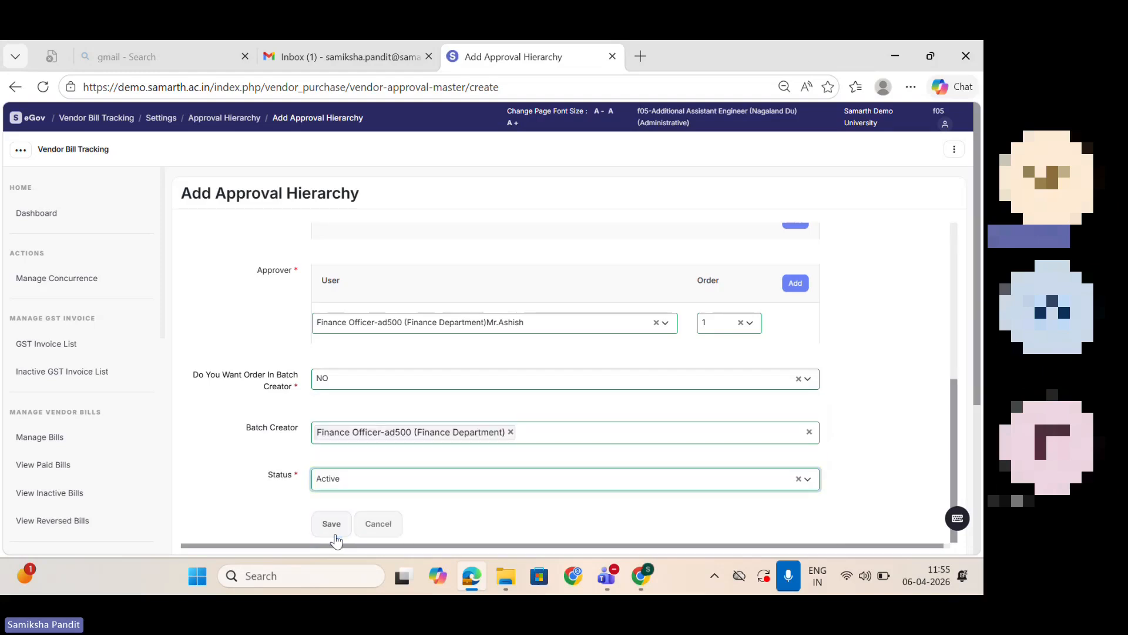
Step: Leave the hierarchy form unsaved and start a new entry in Mapping Bank Account With Batch Creator from the settings list
left_click(171, 120)
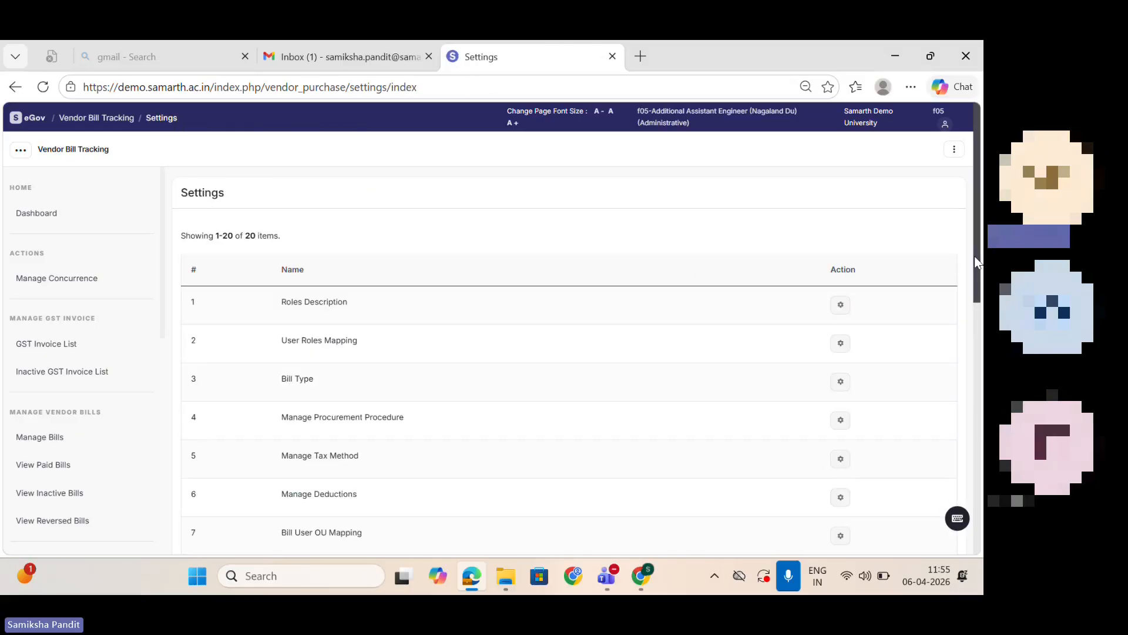
scroll(981, 312, "down", 5)
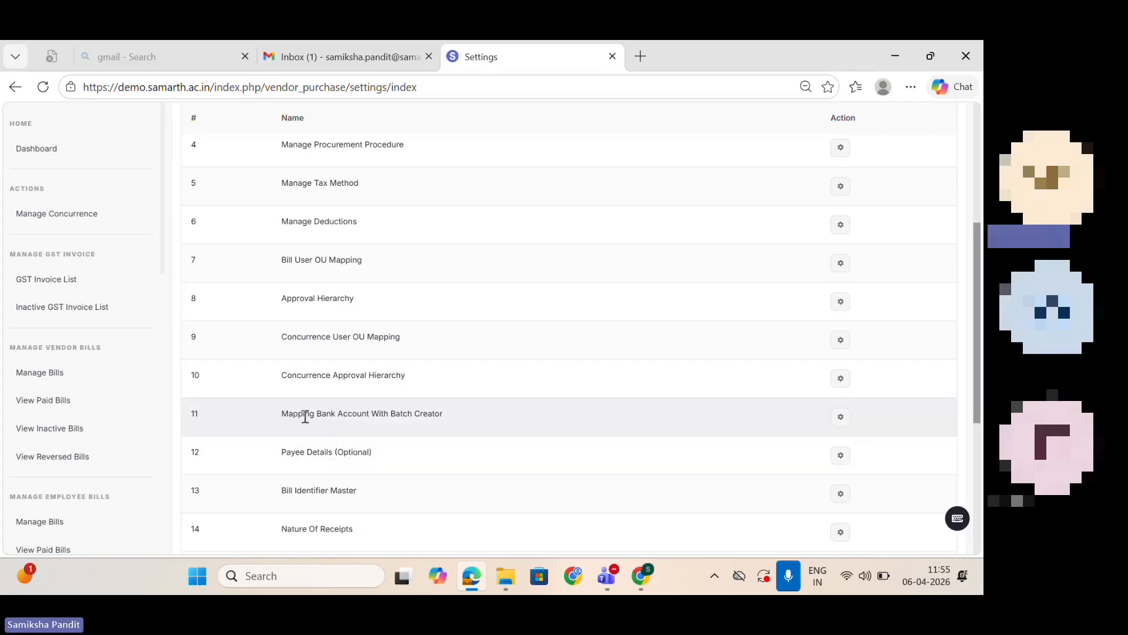
left_click(832, 418)
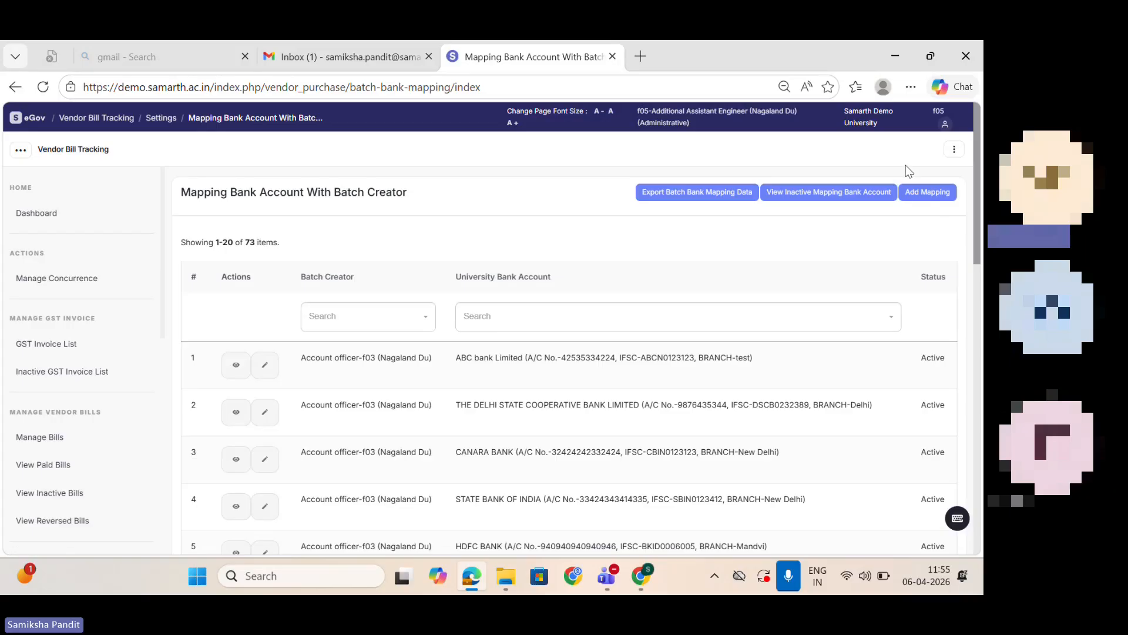
left_click(924, 194)
Step: Map batch creator Account officer-f03 (Nagaland Du) to all university bank accounts and open the Status choices
left_click(526, 237)
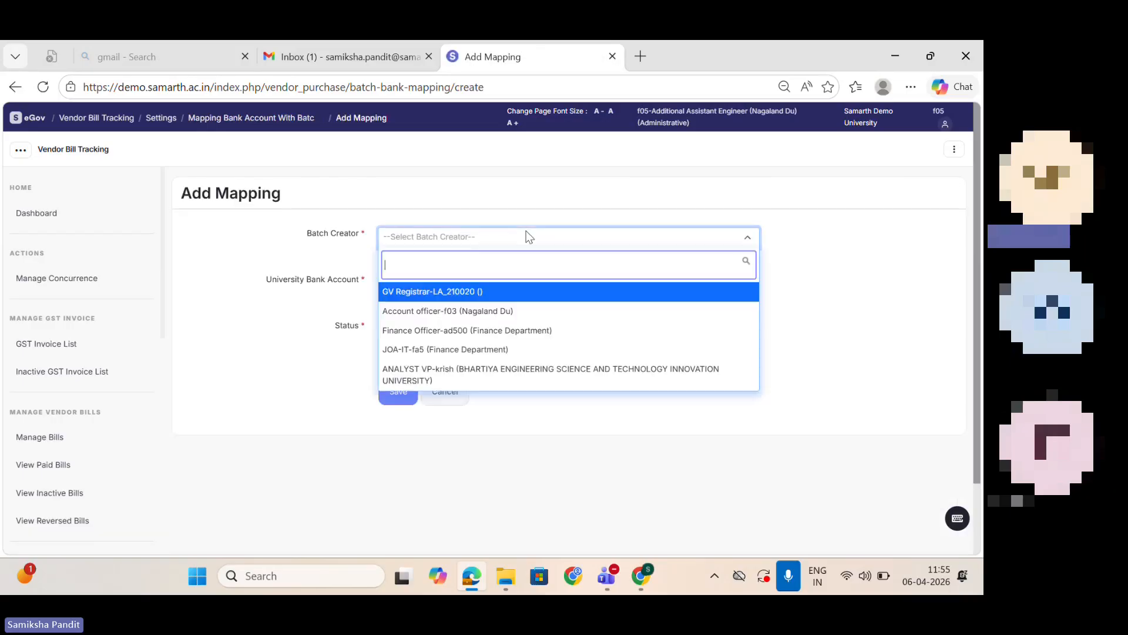
left_click(458, 311)
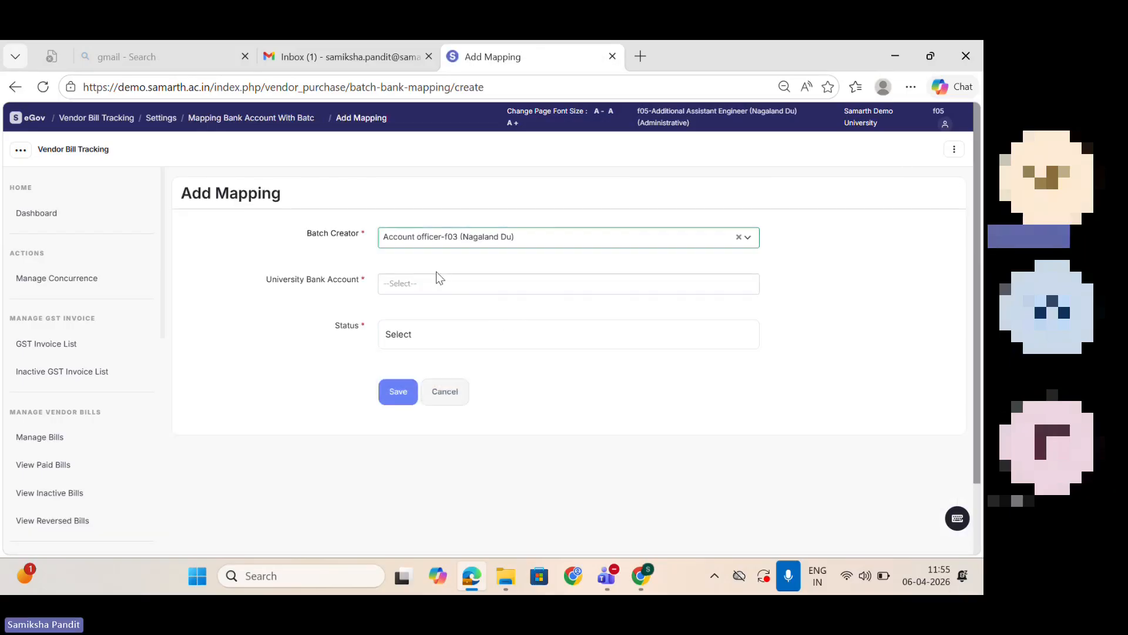
left_click(446, 284)
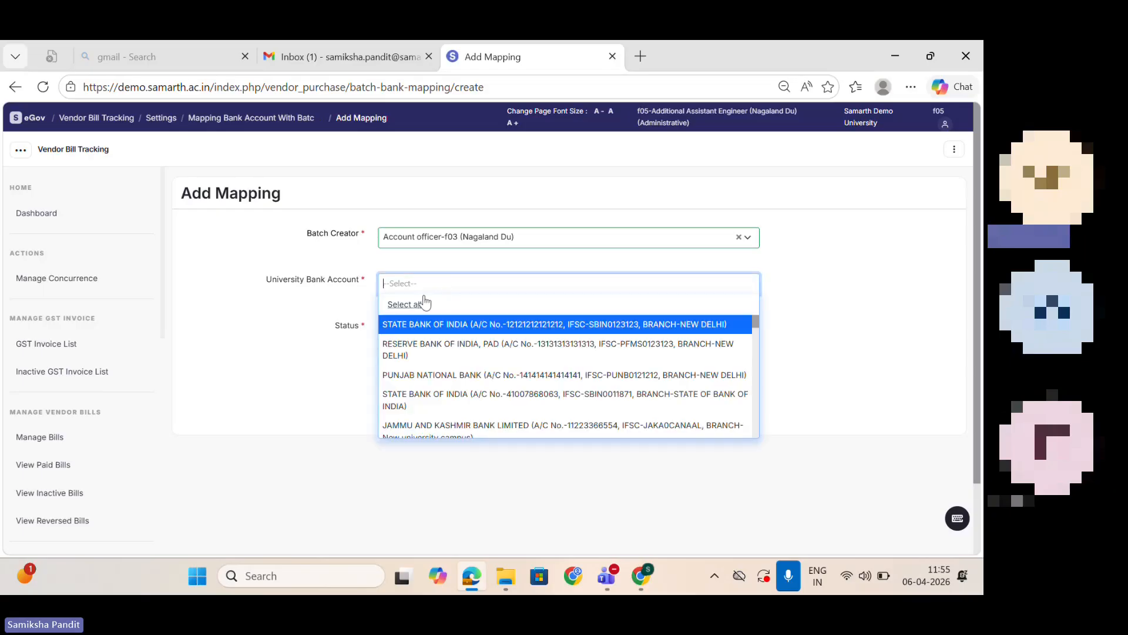
left_click(425, 303)
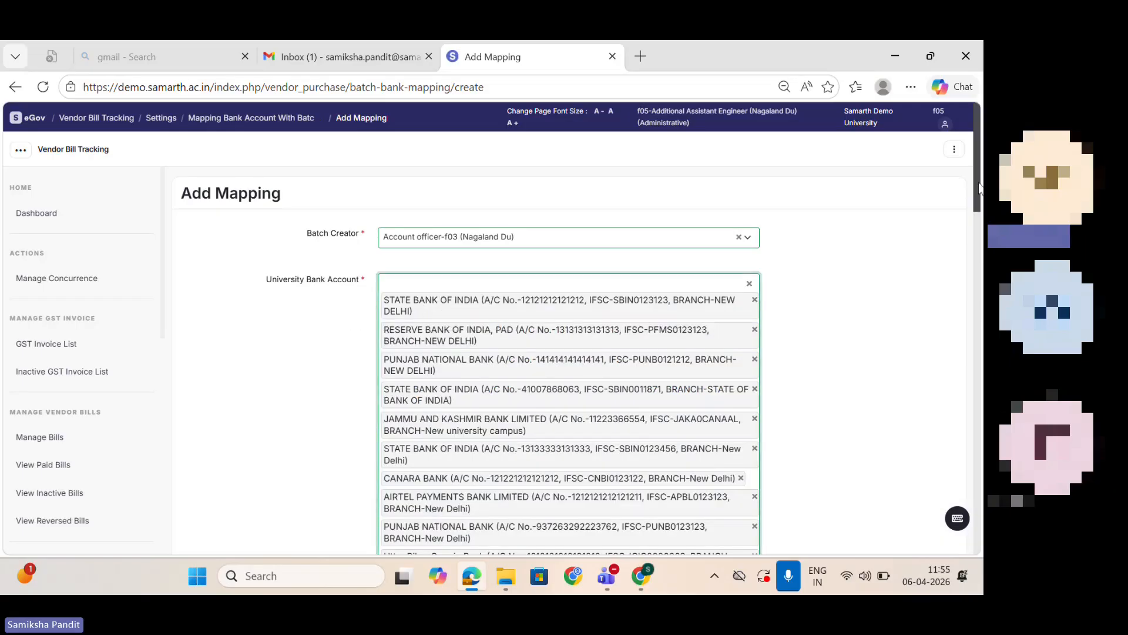
scroll(977, 188, "down", 10)
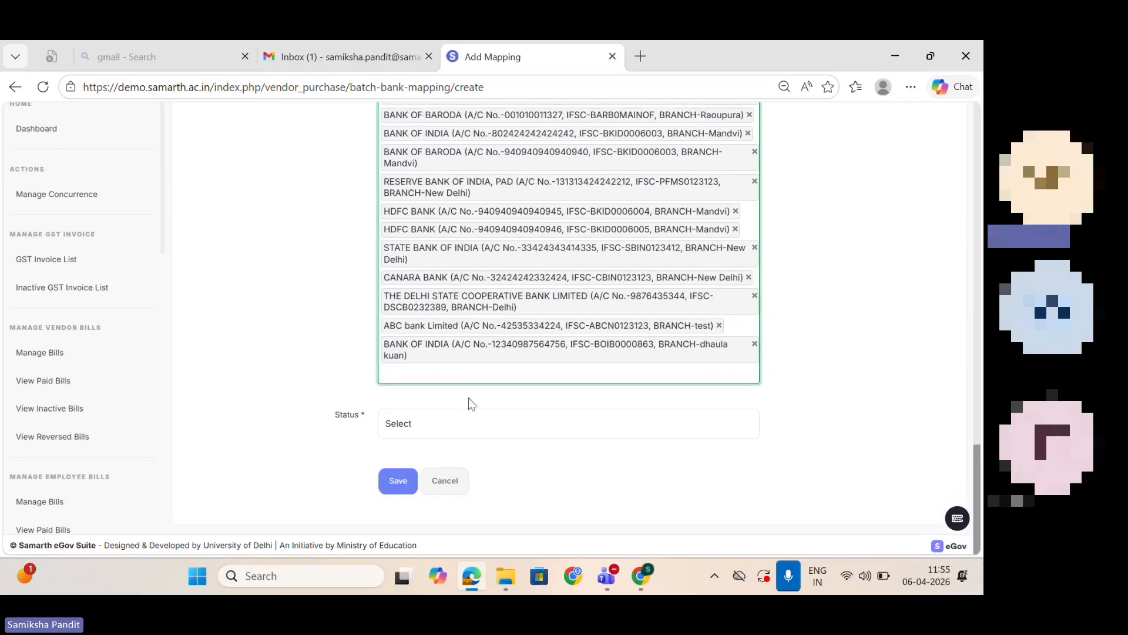
left_click(464, 430)
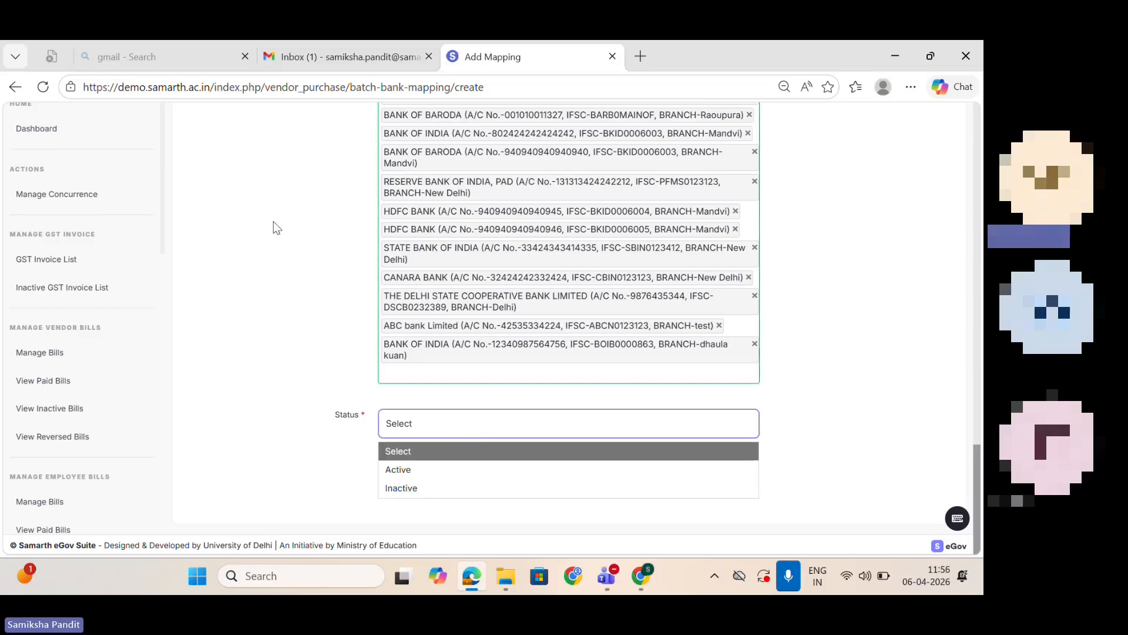
Step: Leave the bank account mapping unsaved, return to the settings list and start a new Nature Of Receipts entry
left_click(15, 87)
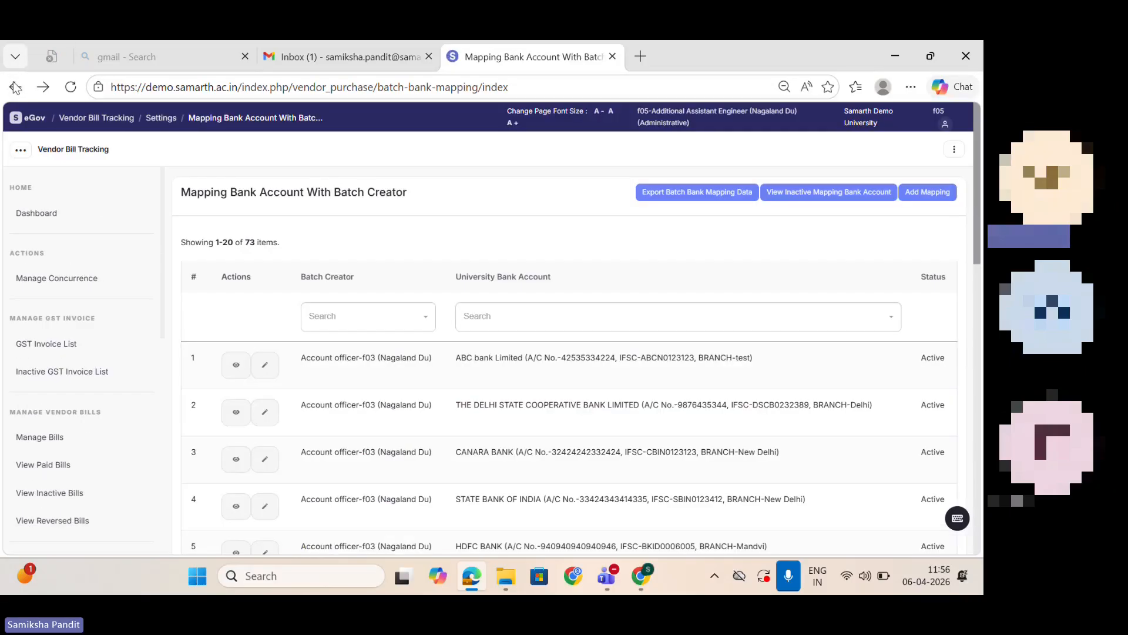
left_click(14, 87)
scroll(786, 310, "down", 2)
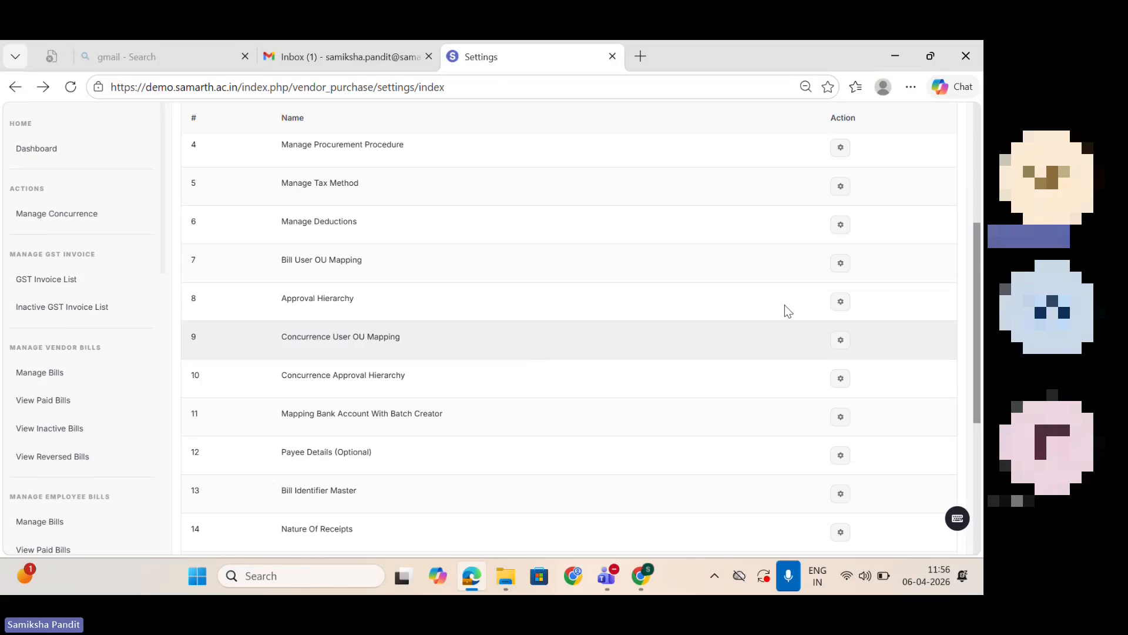
scroll(976, 279, "down", 3)
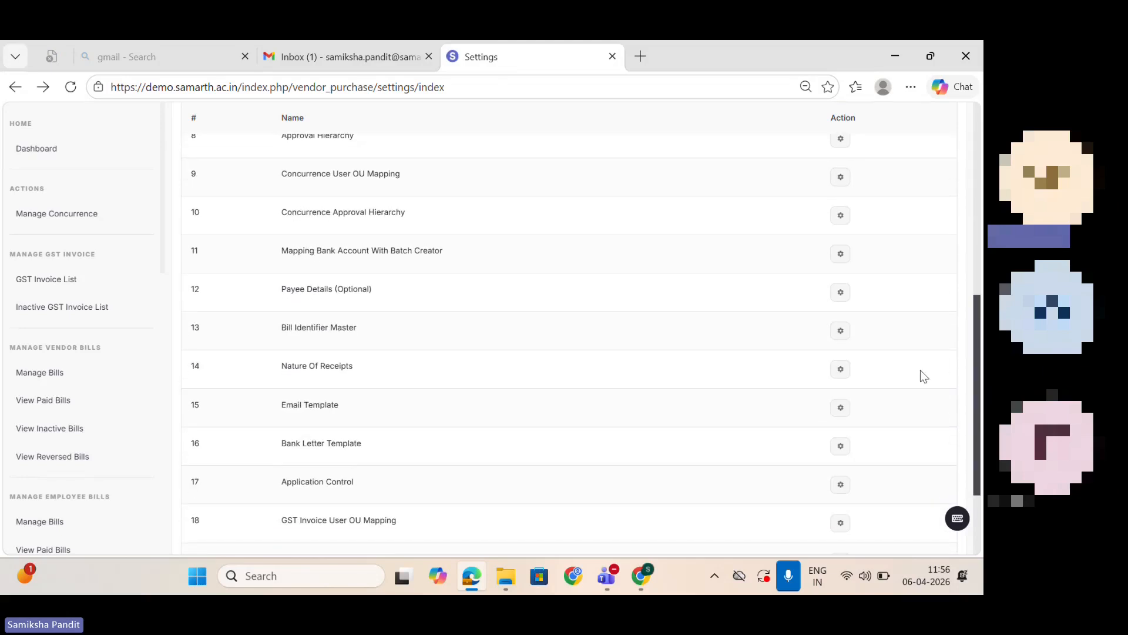
left_click(840, 370)
left_click(866, 194)
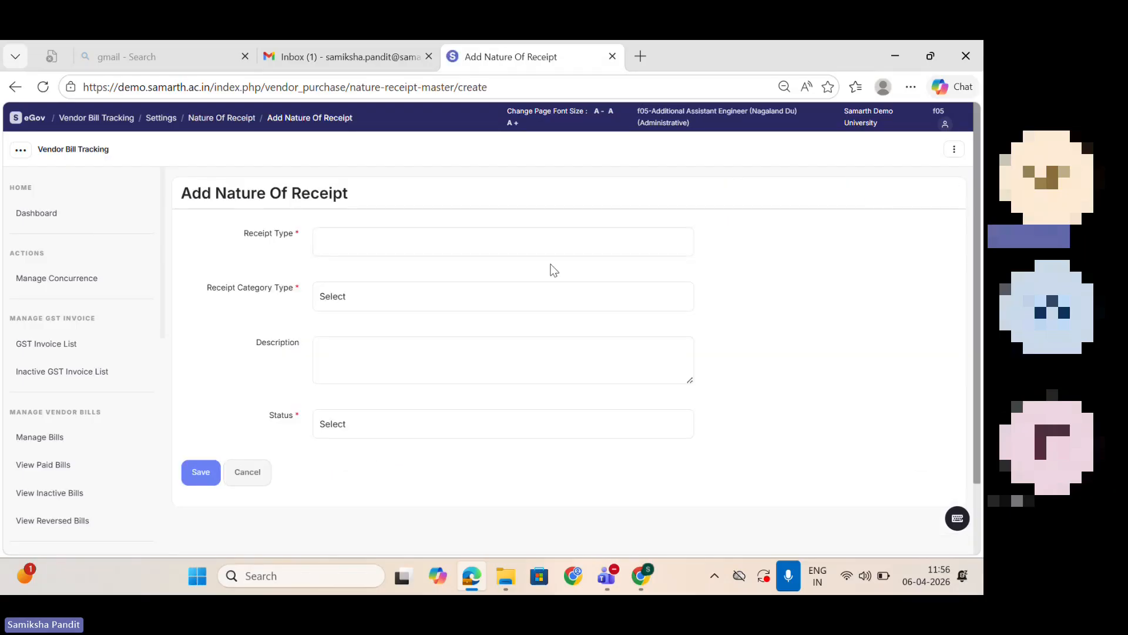
Step: Enter Sponsored Projects as the receipt type of the new nature of receipt
left_click(514, 241)
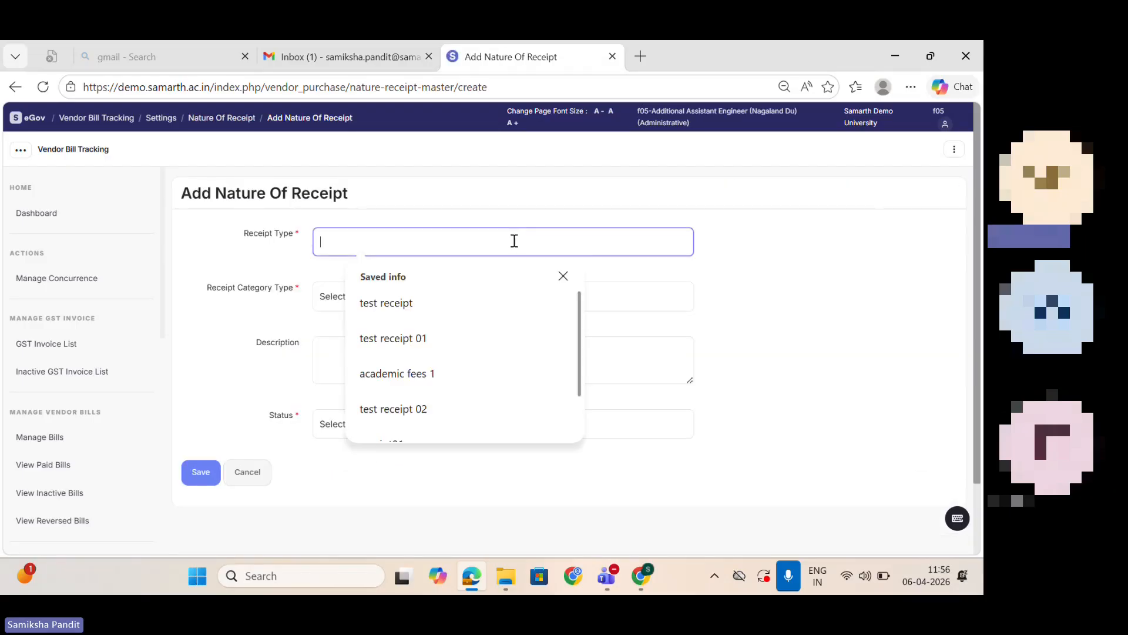
type("Spo")
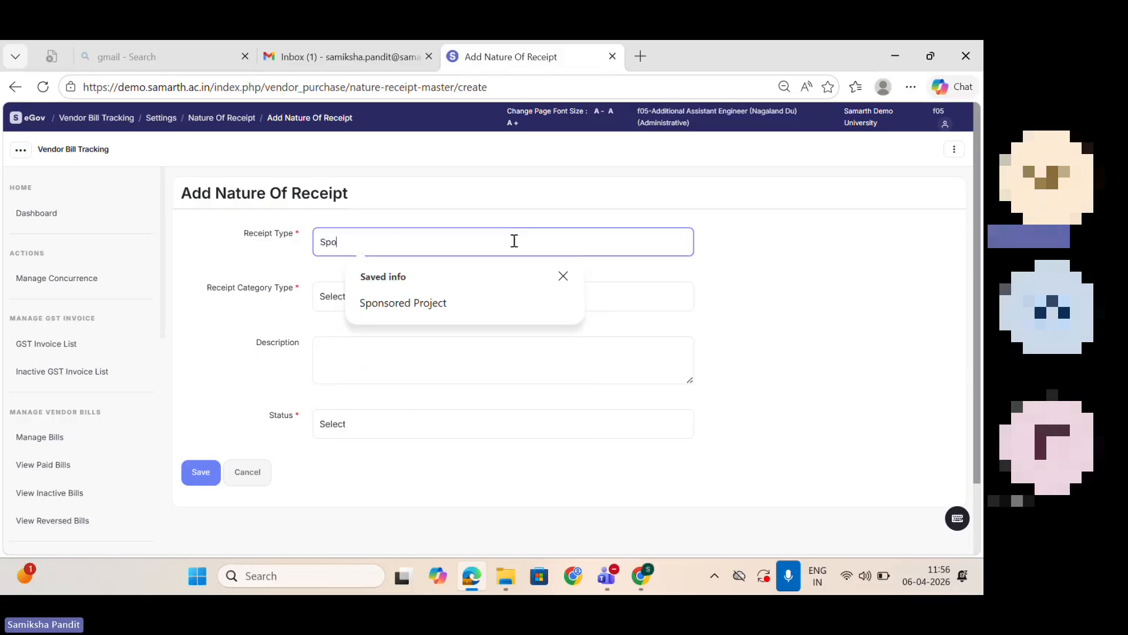
key("BackSpace")
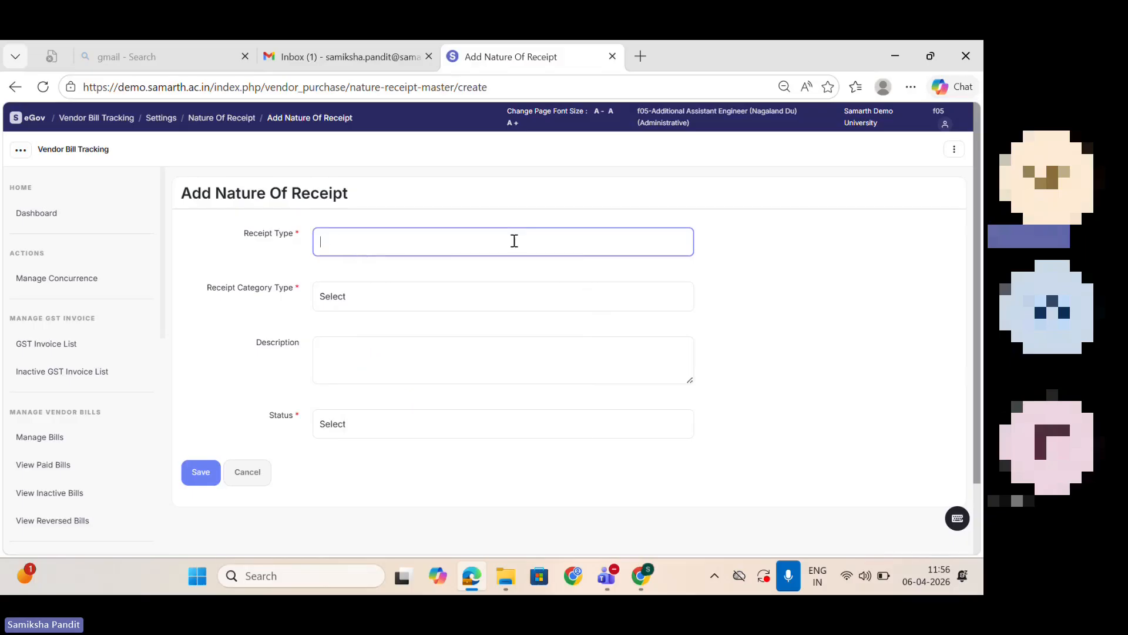
type("Sponsored Projects")
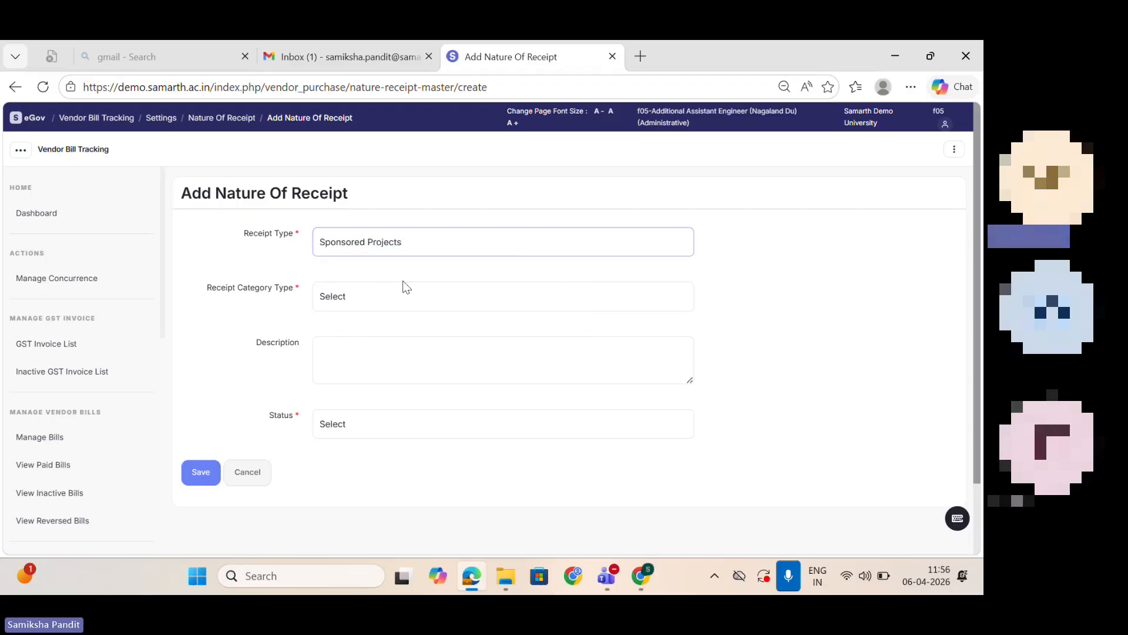
Step: Set the receipt category type to PROJECT, the description to NA and the status to Active, and save the entry
left_click(404, 294)
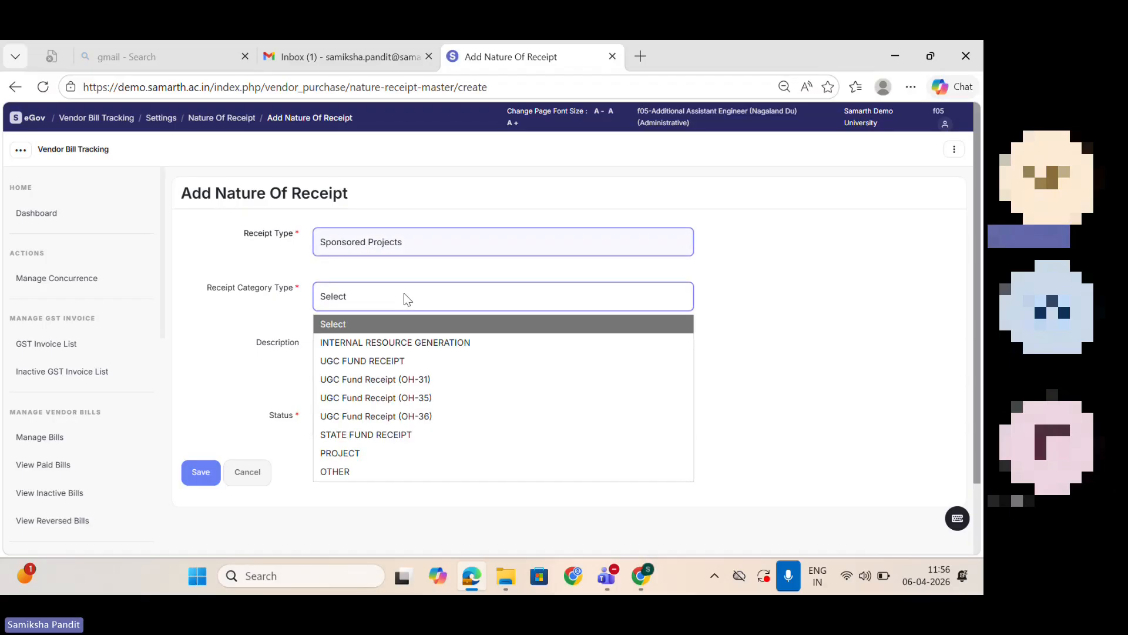
left_click(399, 454)
left_click(353, 370)
type("NA")
left_click(343, 425)
left_click(353, 469)
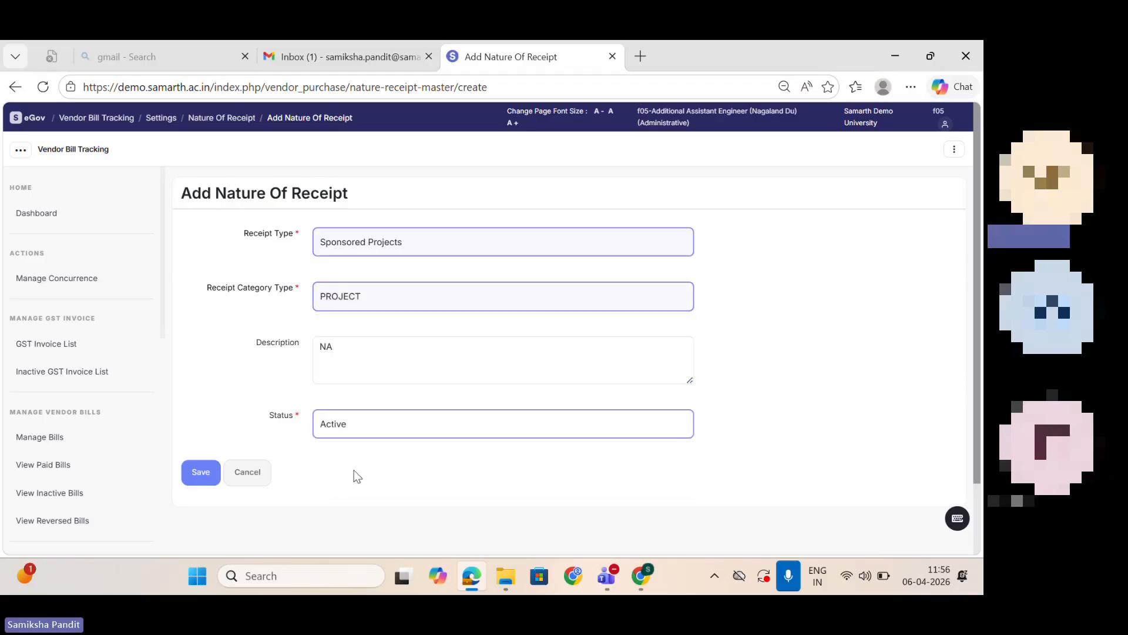
left_click(201, 478)
Step: Go to the Research Project & Grants dashboard under Finance and open the Manage Consultancy / Testing list
left_click(32, 116)
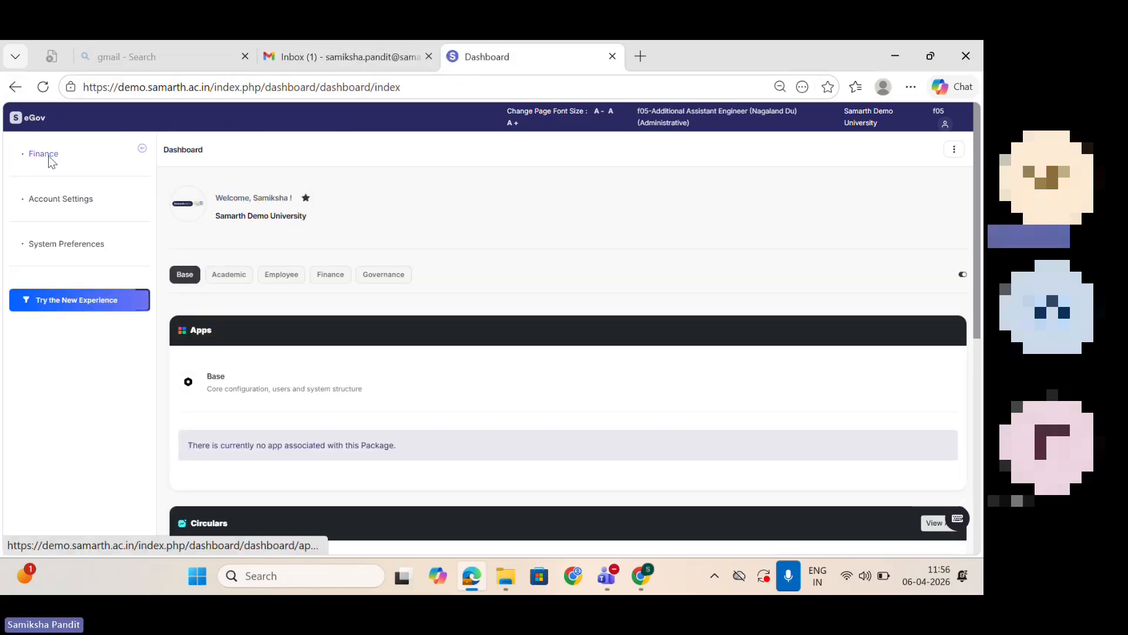
left_click(49, 157)
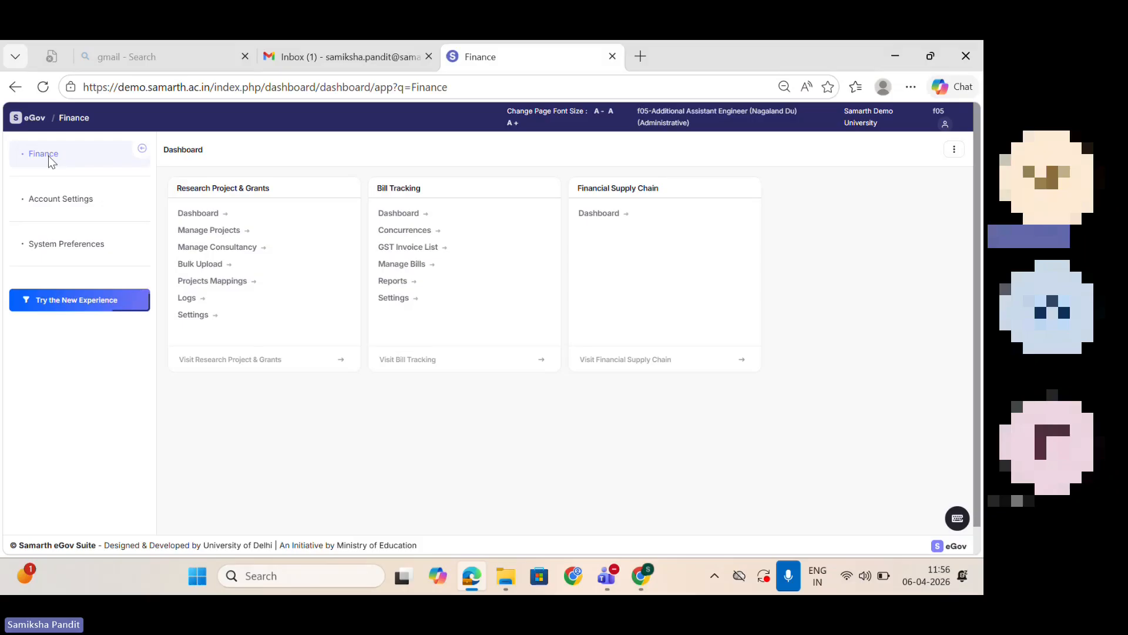
left_click(196, 218)
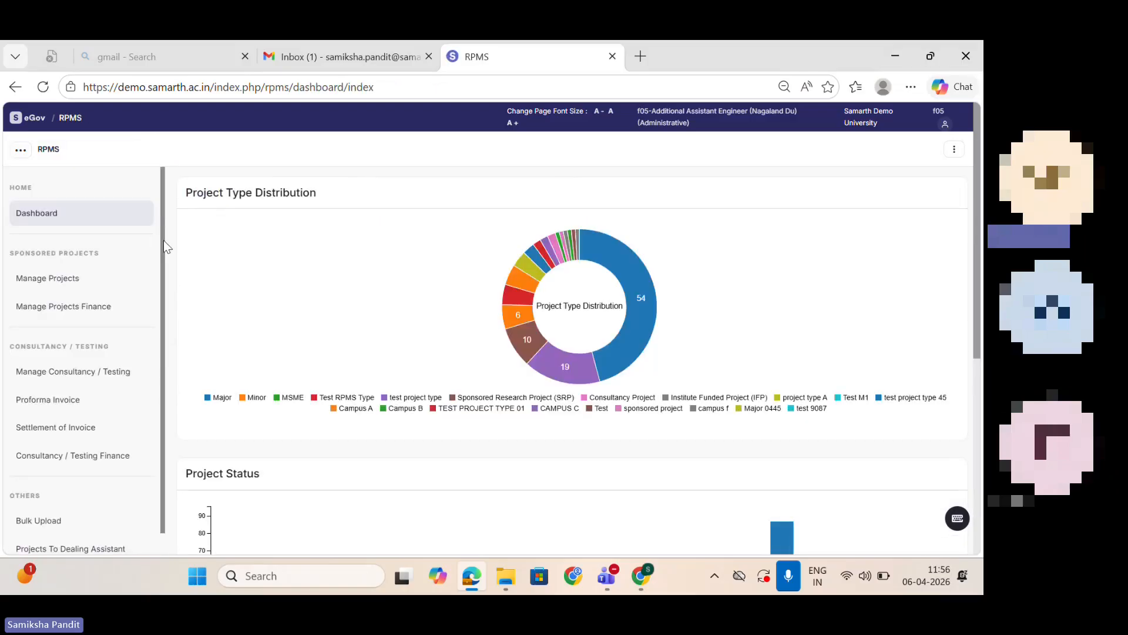
left_click_drag(163, 239, 161, 363)
left_click(94, 269)
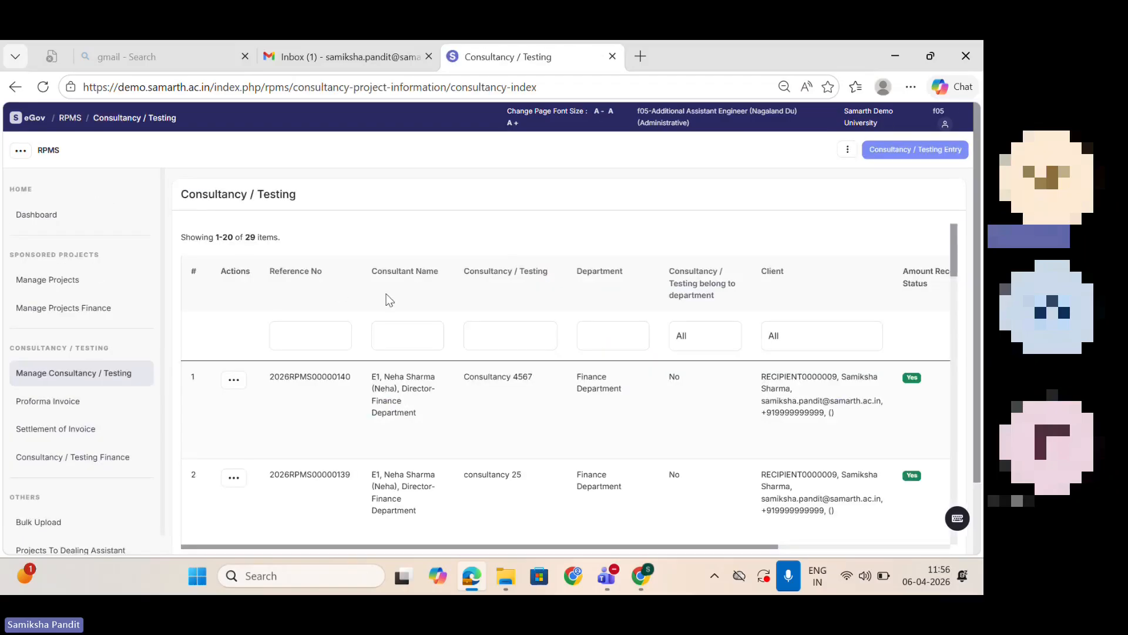
Step: Switch to the employee's Chrome window, open a new Consultancy / Testing submission form and review its sections down to the proposal upload
mouse_move(632, 586)
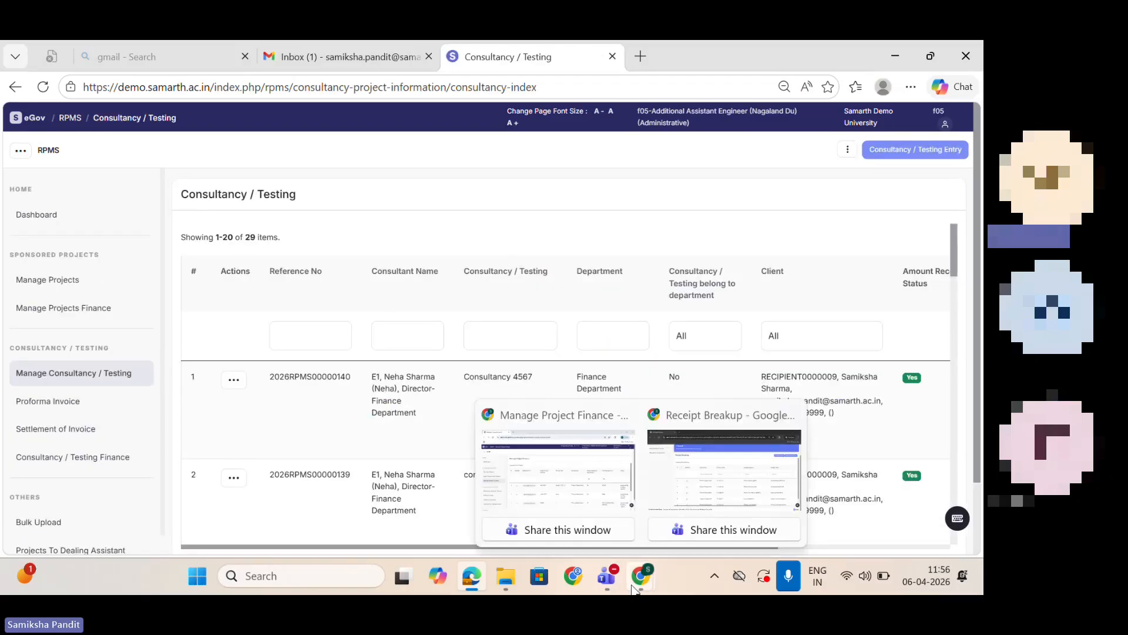
left_click(535, 473)
left_click(62, 432)
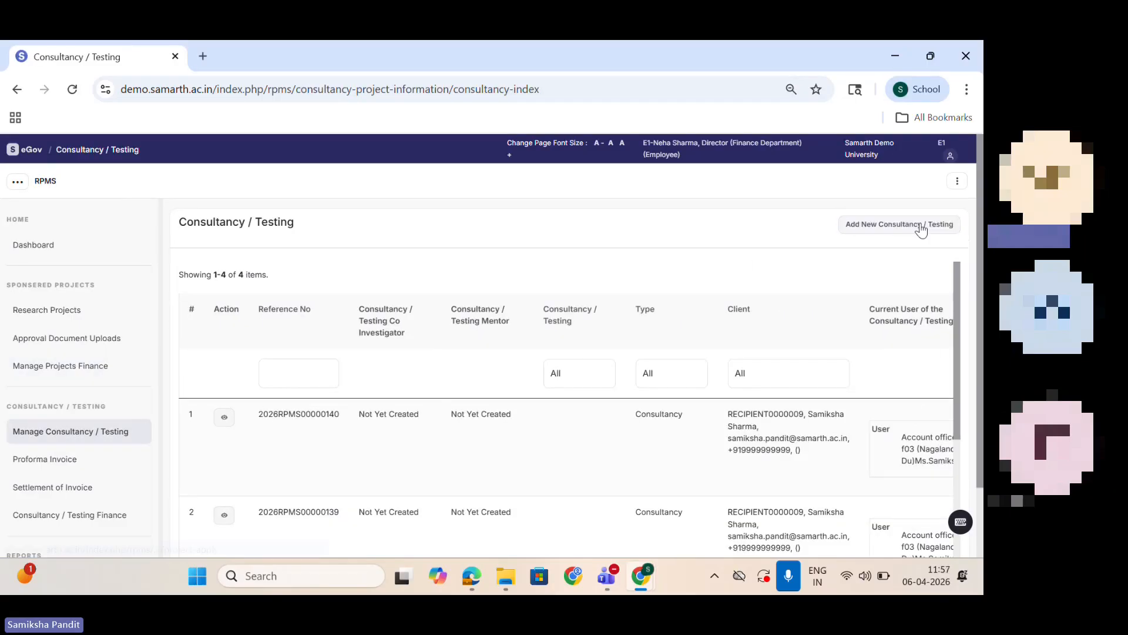
left_click(921, 229)
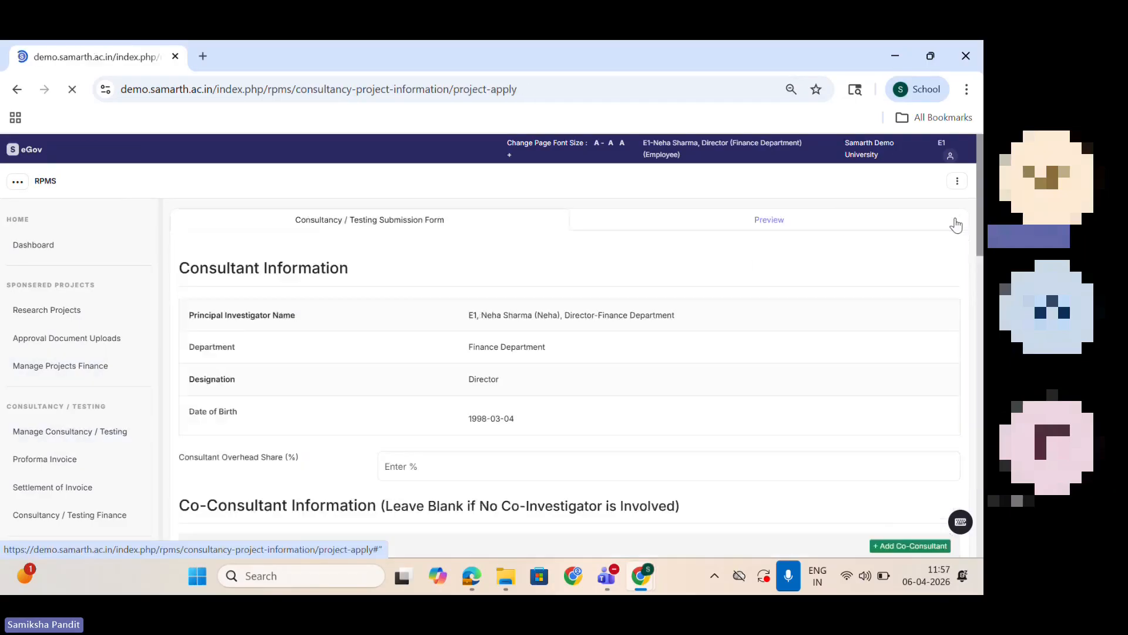
scroll(956, 225, "down", 5)
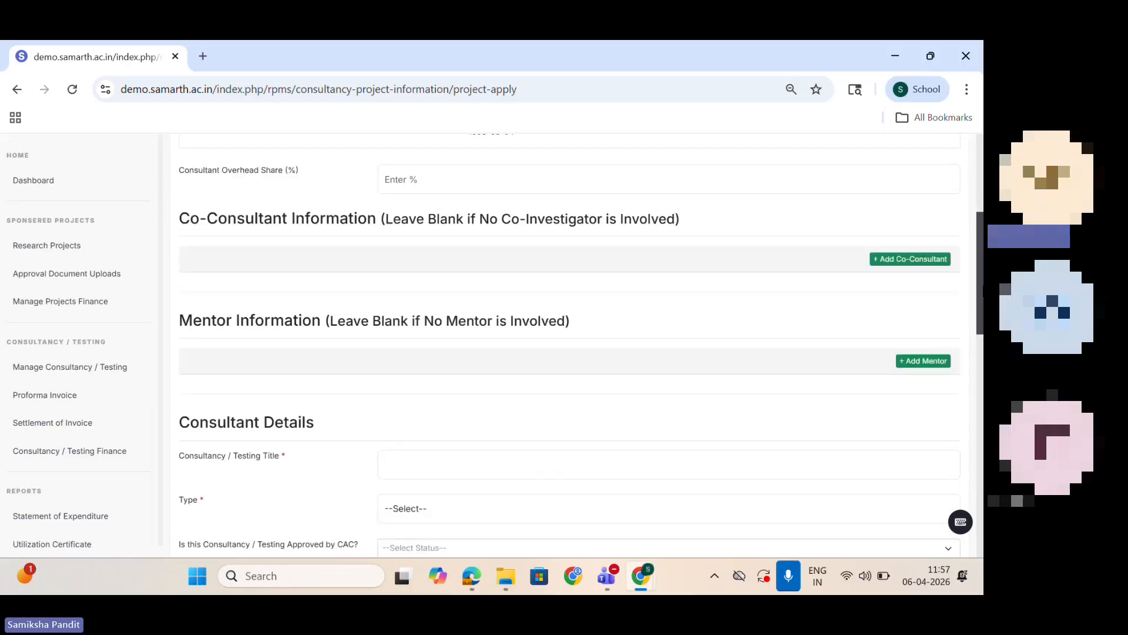
scroll(564, 345, "down", 15)
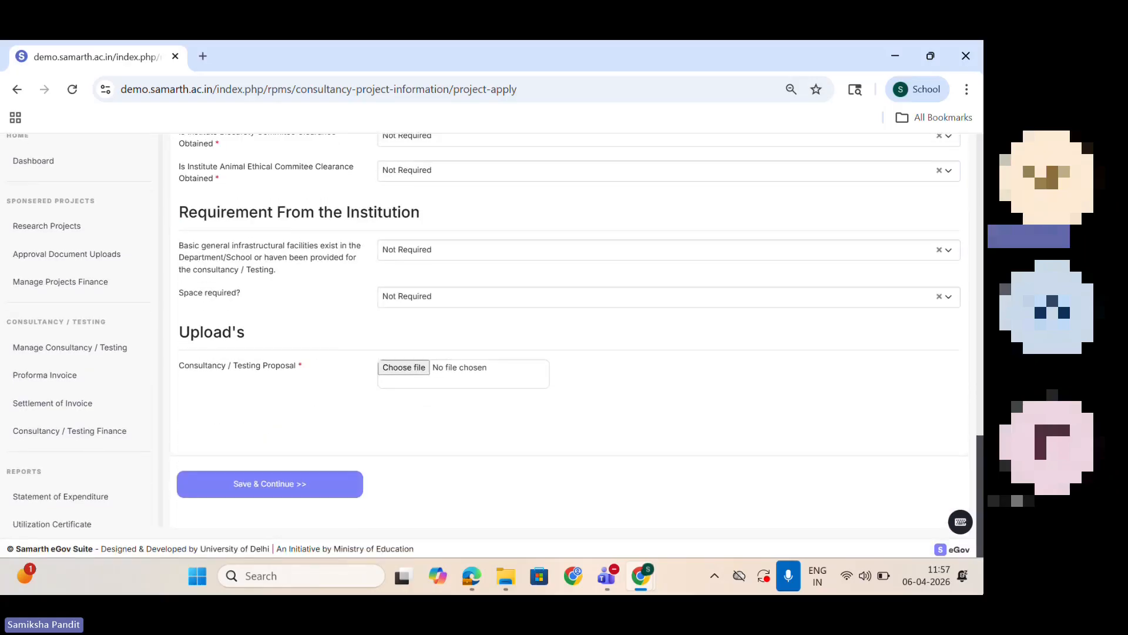
scroll(569, 345, "up", 15)
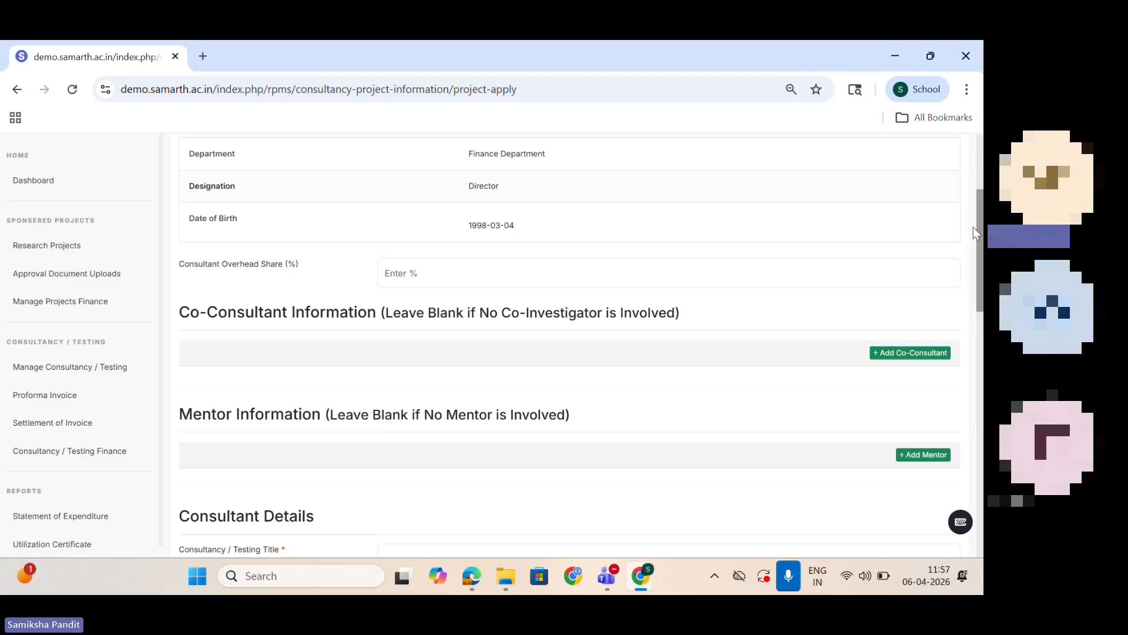
scroll(974, 227, "up", 3)
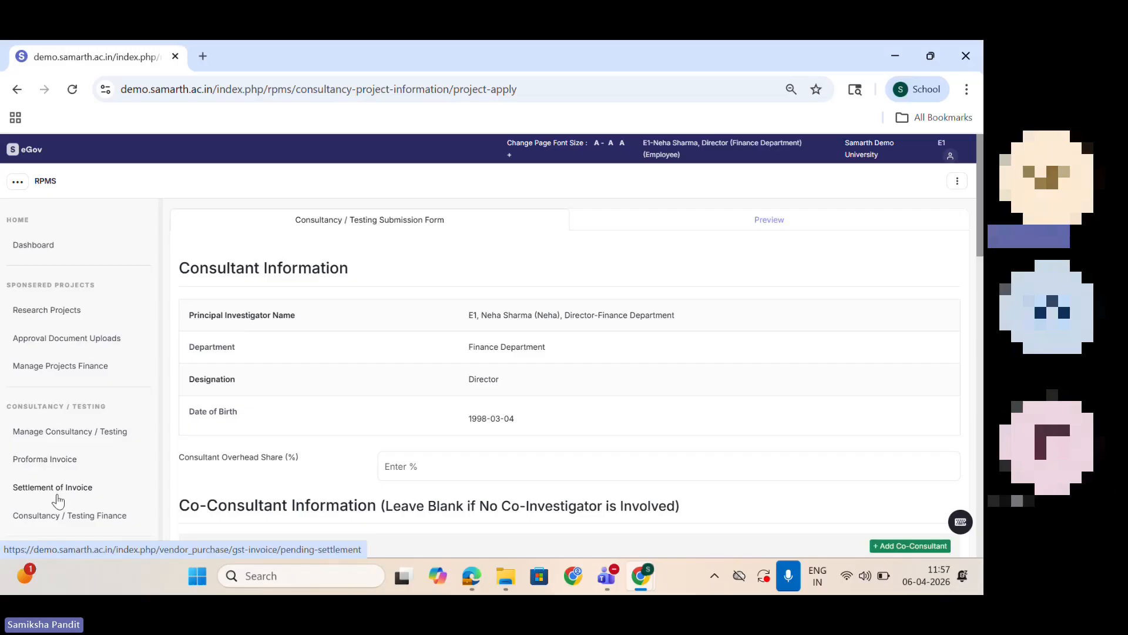
Step: Leave the consultancy form unfilled, switch back to the administrator's Edge window and open the bulk upload for Bulk Basic Project Information
left_click(18, 90)
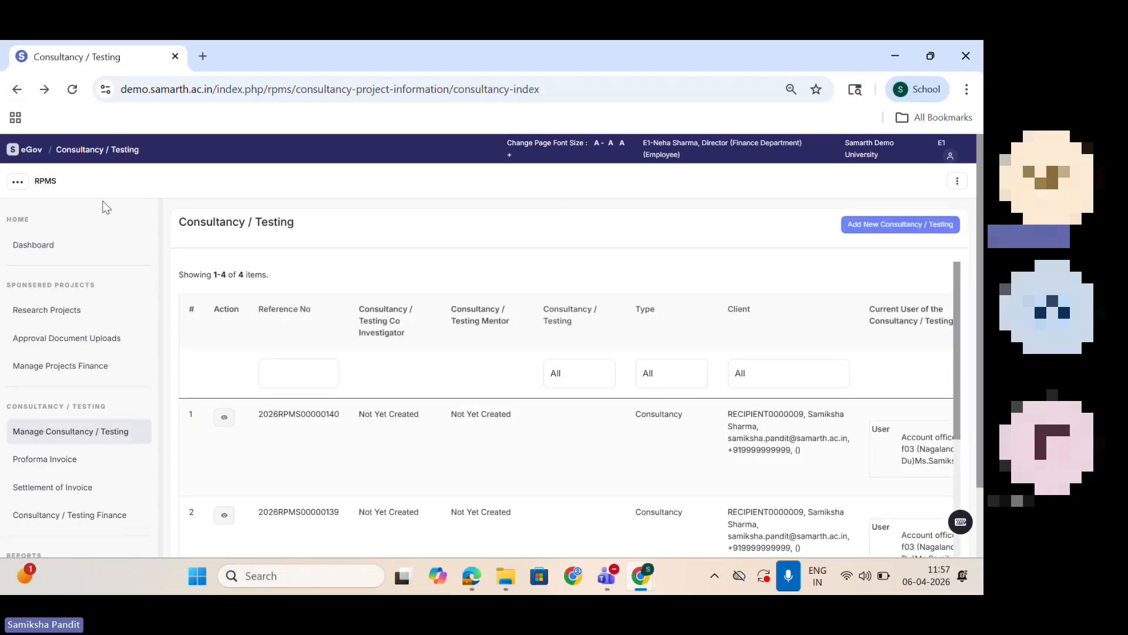
mouse_move(471, 577)
left_click(469, 474)
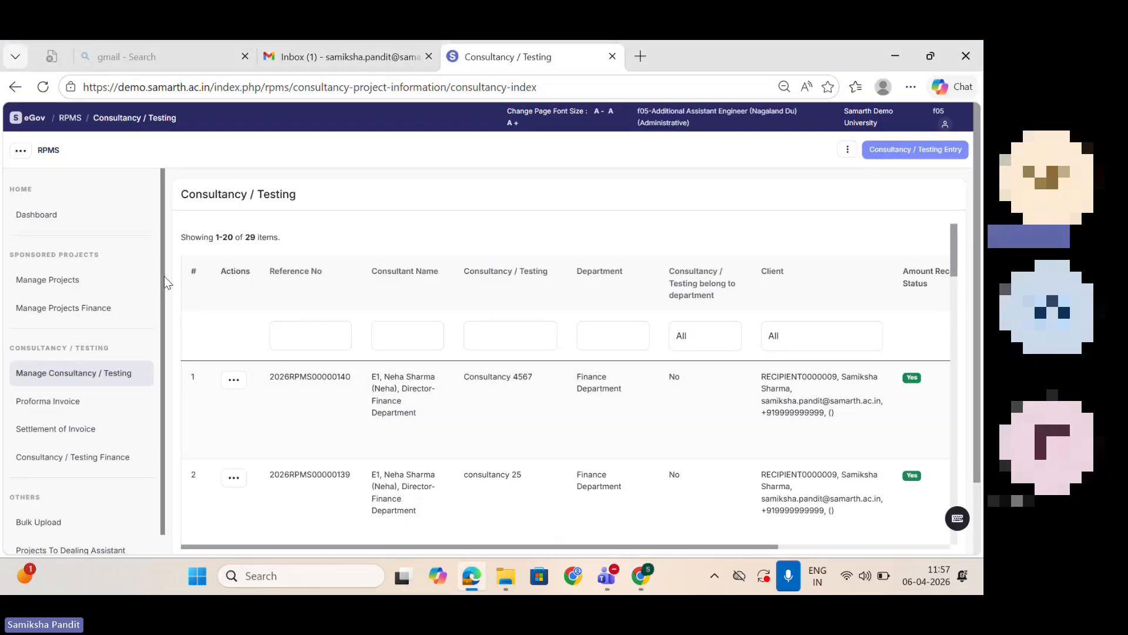
scroll(164, 366, "down", 1)
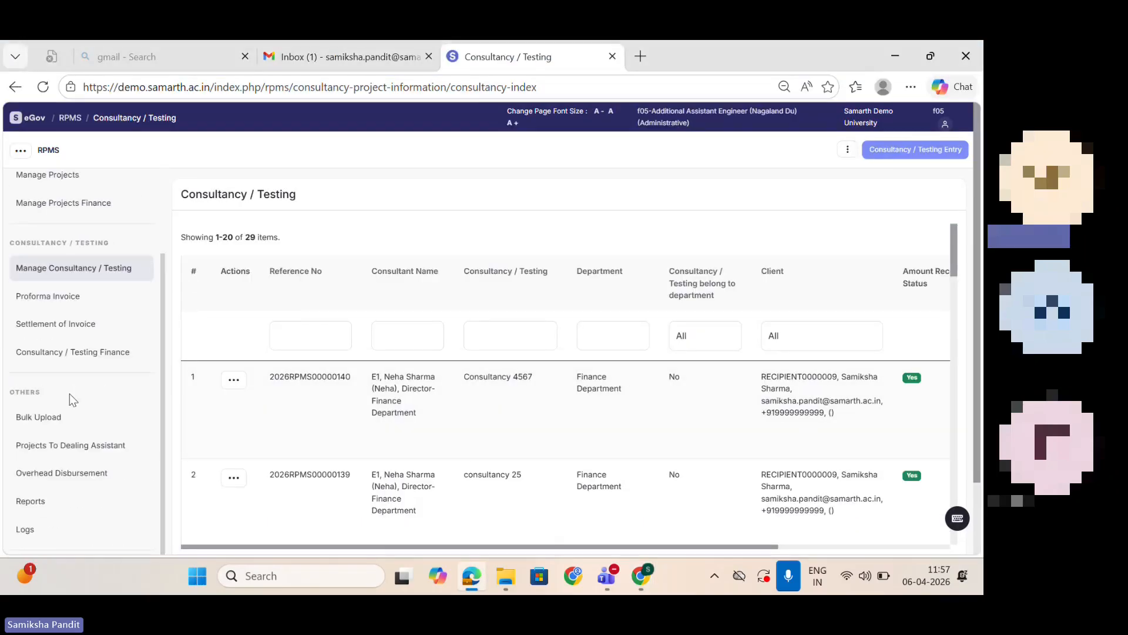
left_click(49, 417)
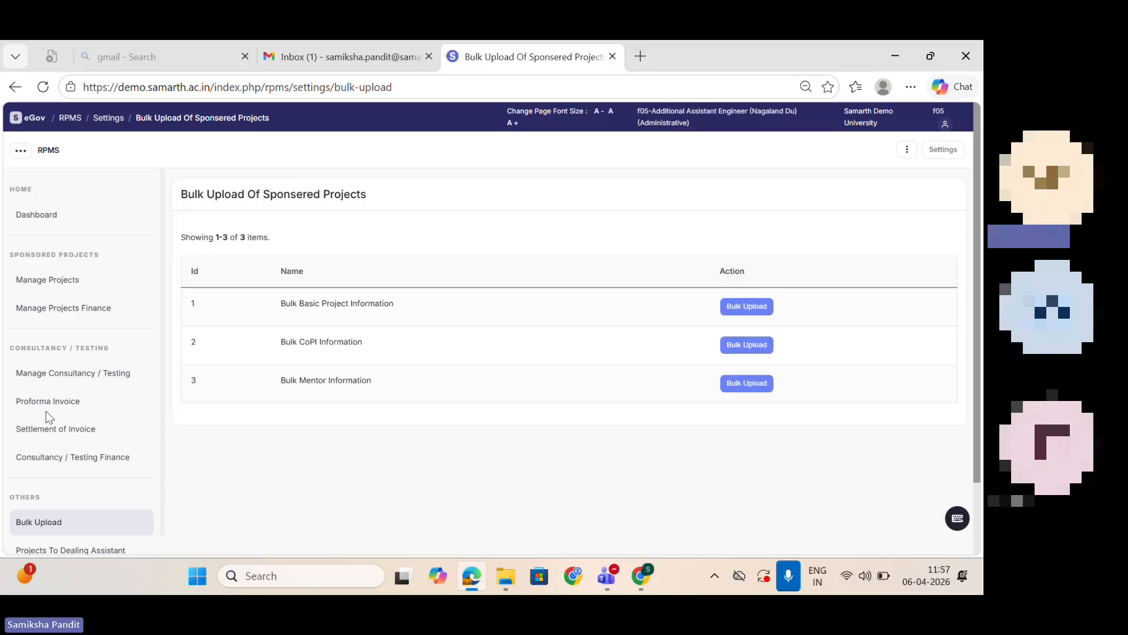
left_click(754, 305)
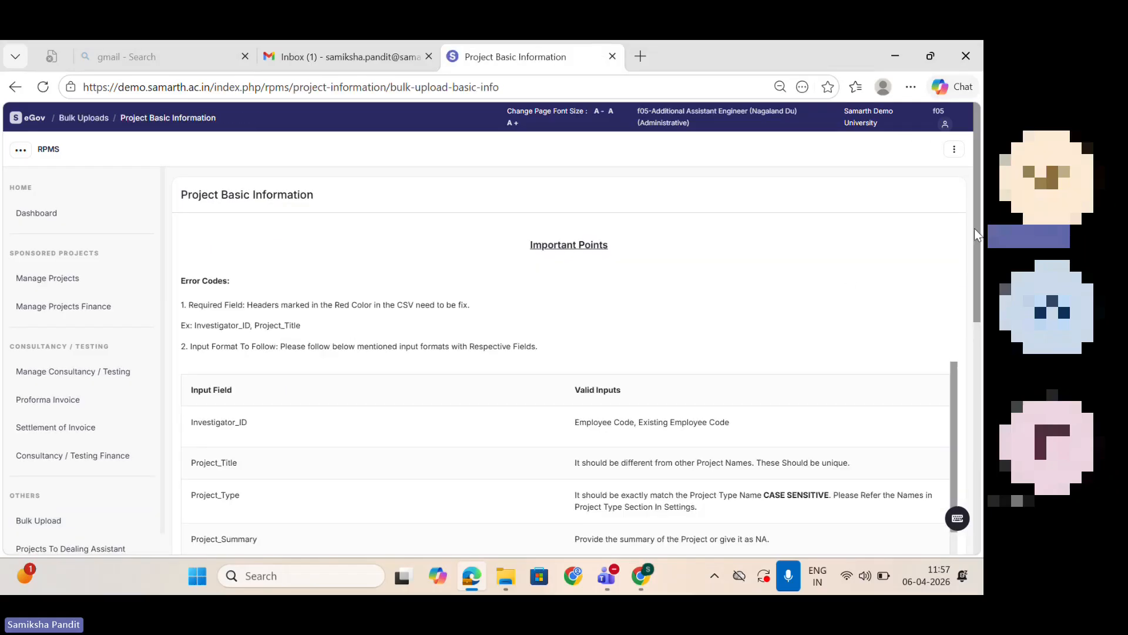
Step: Download the Excel format for basic project information, open Bulk_Basic_Project_Details (1).xlsx in Excel and enable editing
left_click_drag(978, 237, 977, 468)
left_click(847, 321)
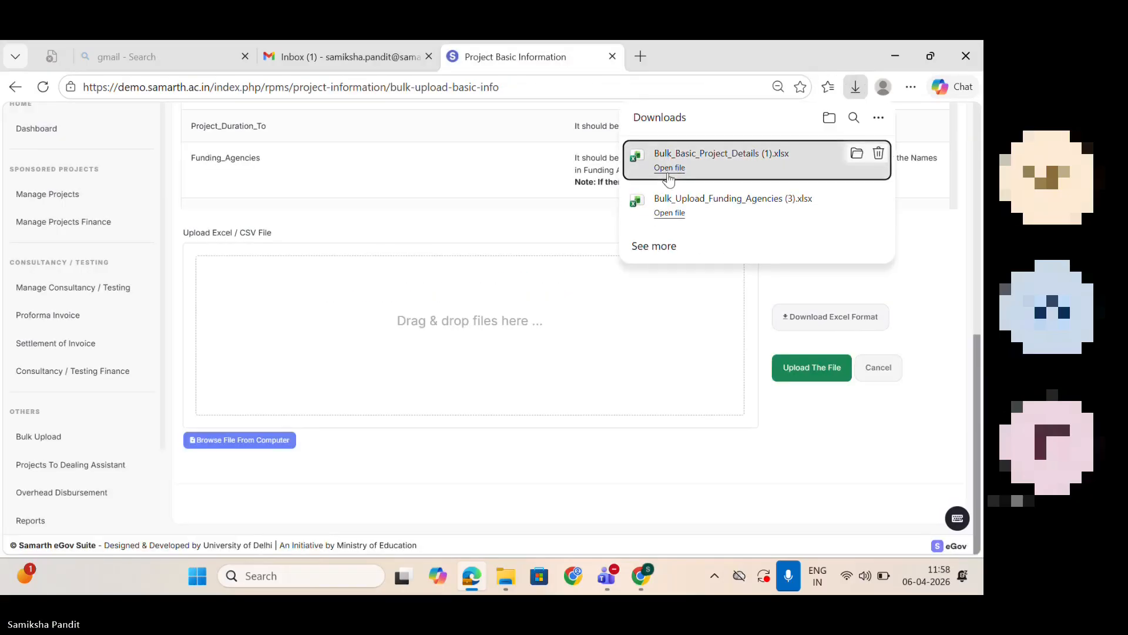
left_click(670, 168)
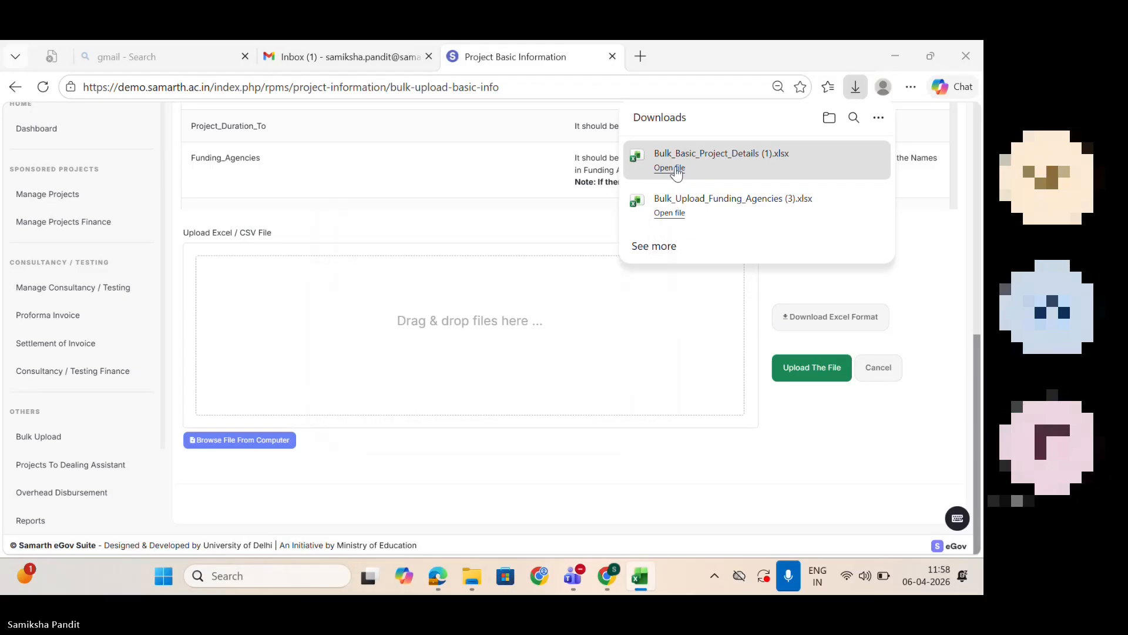
left_click(641, 578)
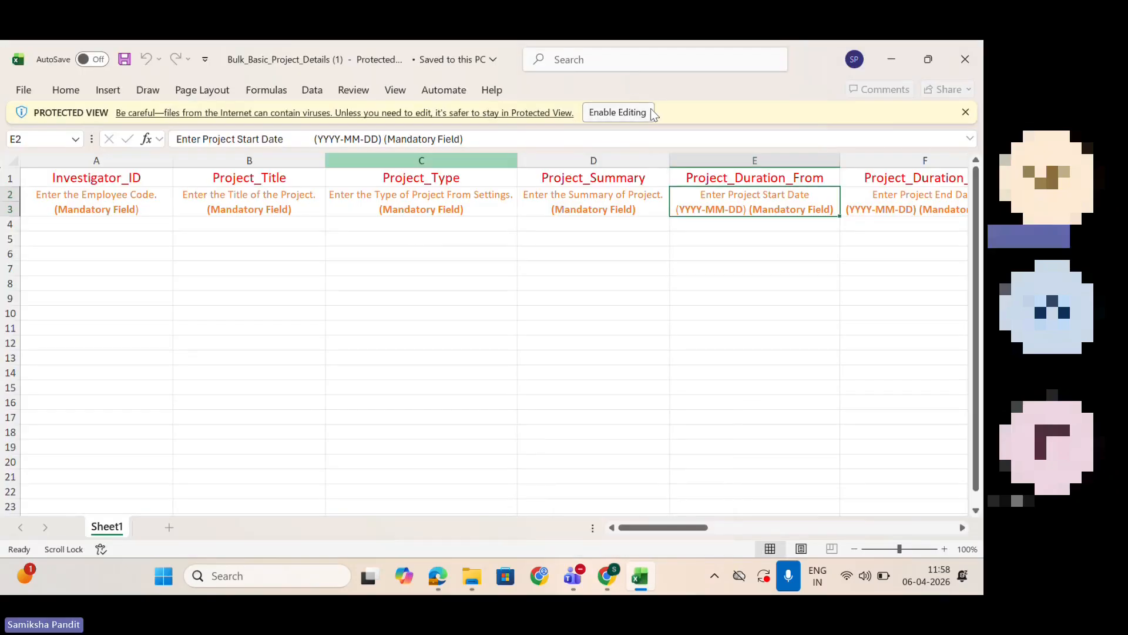
left_click_drag(584, 227, 614, 112)
left_click(615, 112)
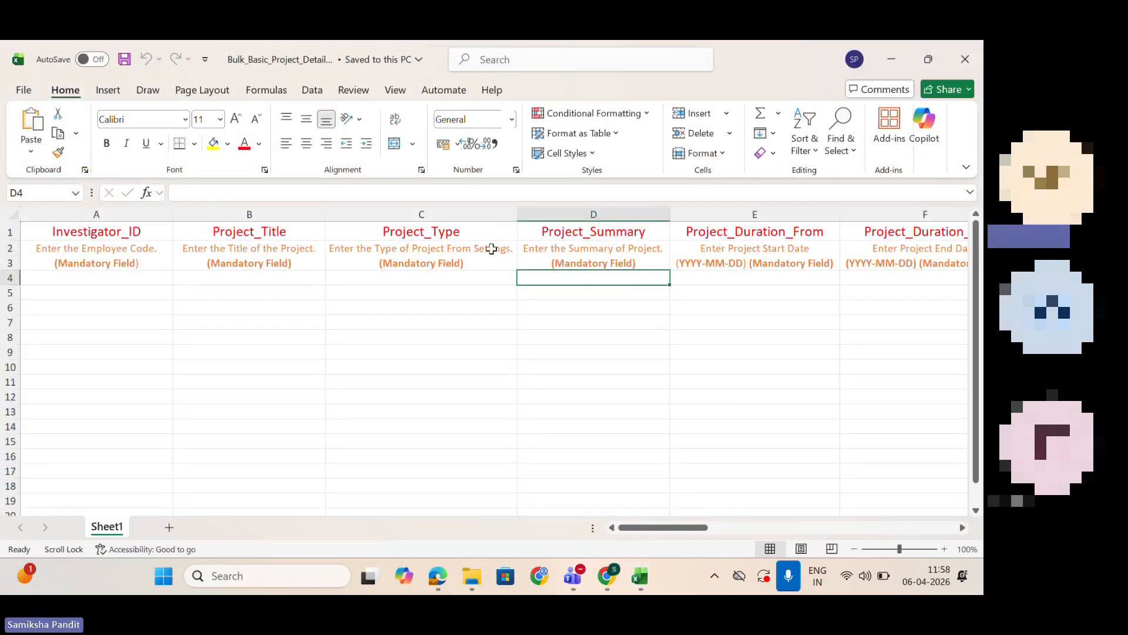
Step: Examine the template's mandatory columns from Investigator_ID and Project_Title across to Funding_Agencies
left_click(509, 290)
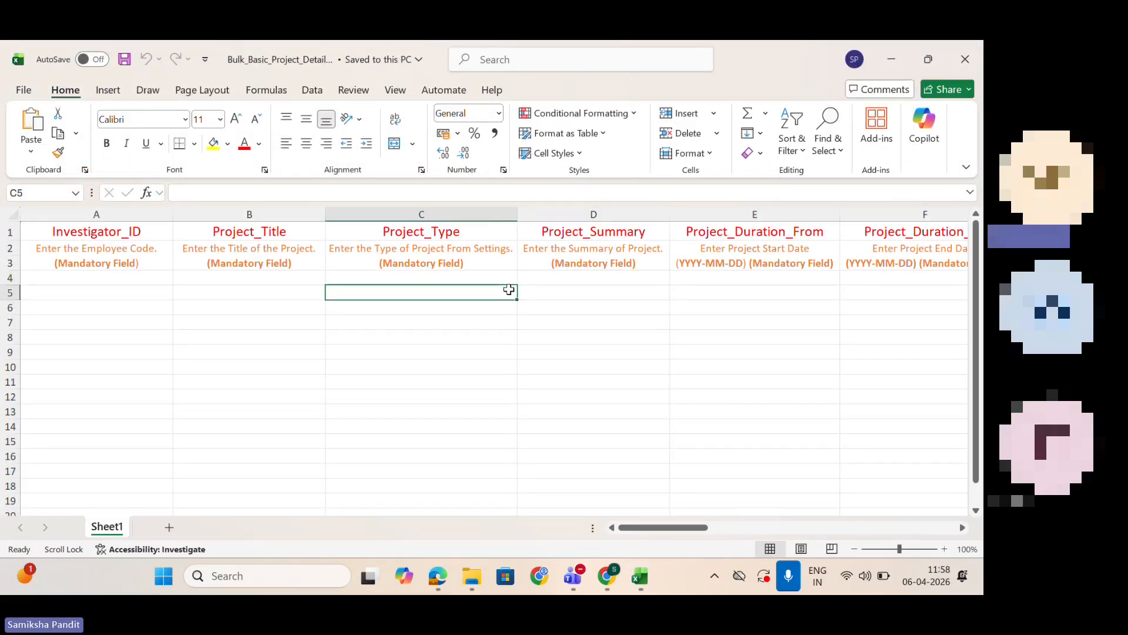
left_click(152, 282)
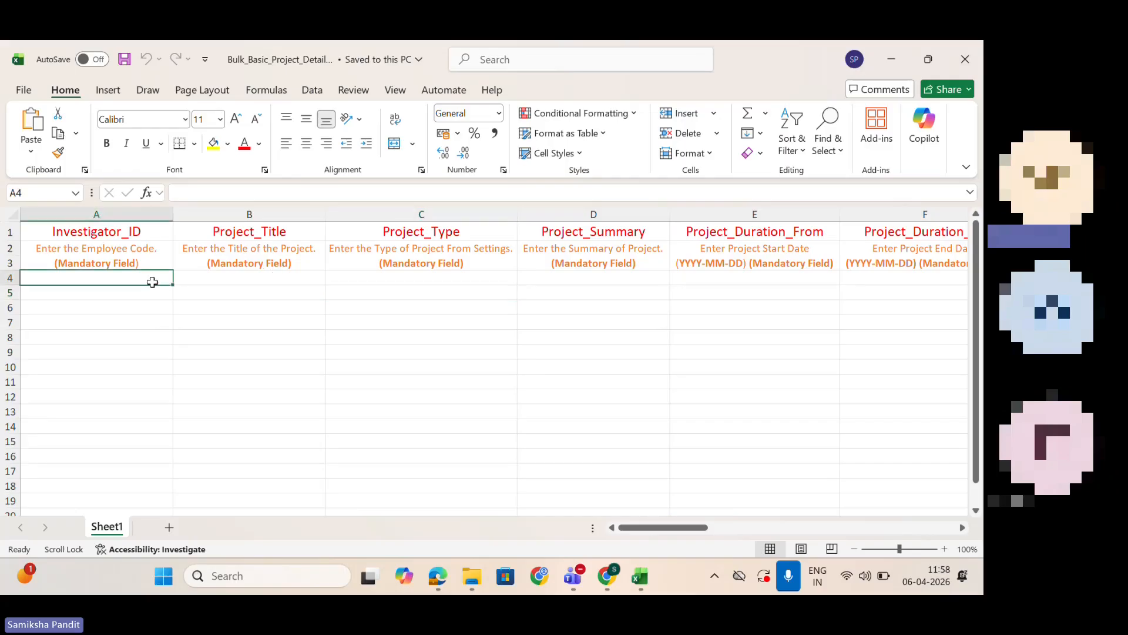
scroll(152, 282, "right", 1)
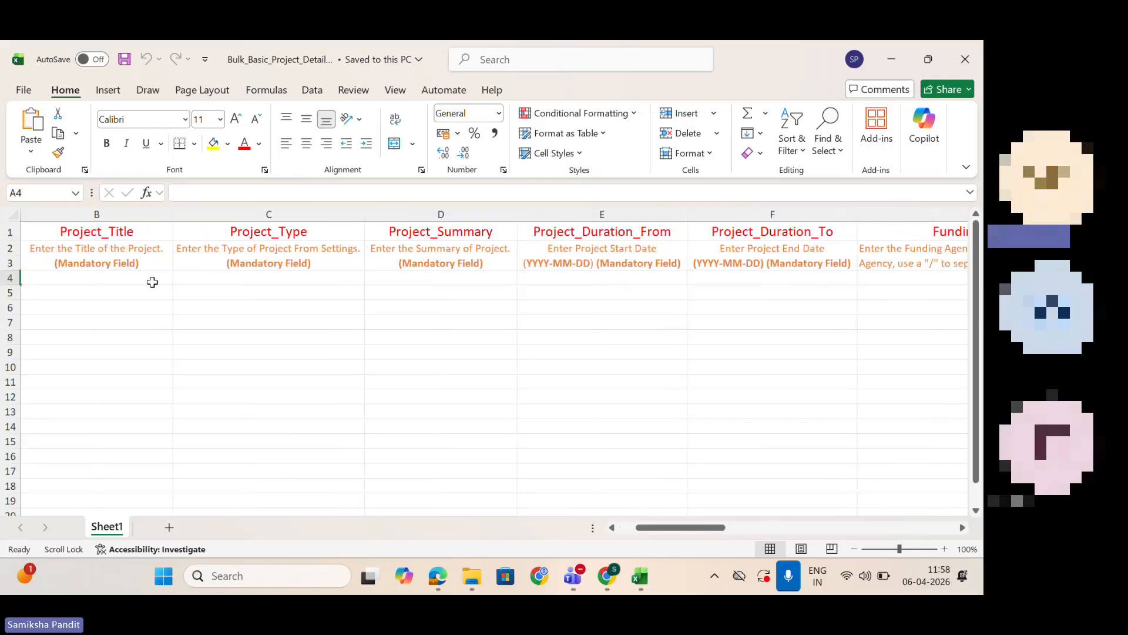
left_click(66, 282)
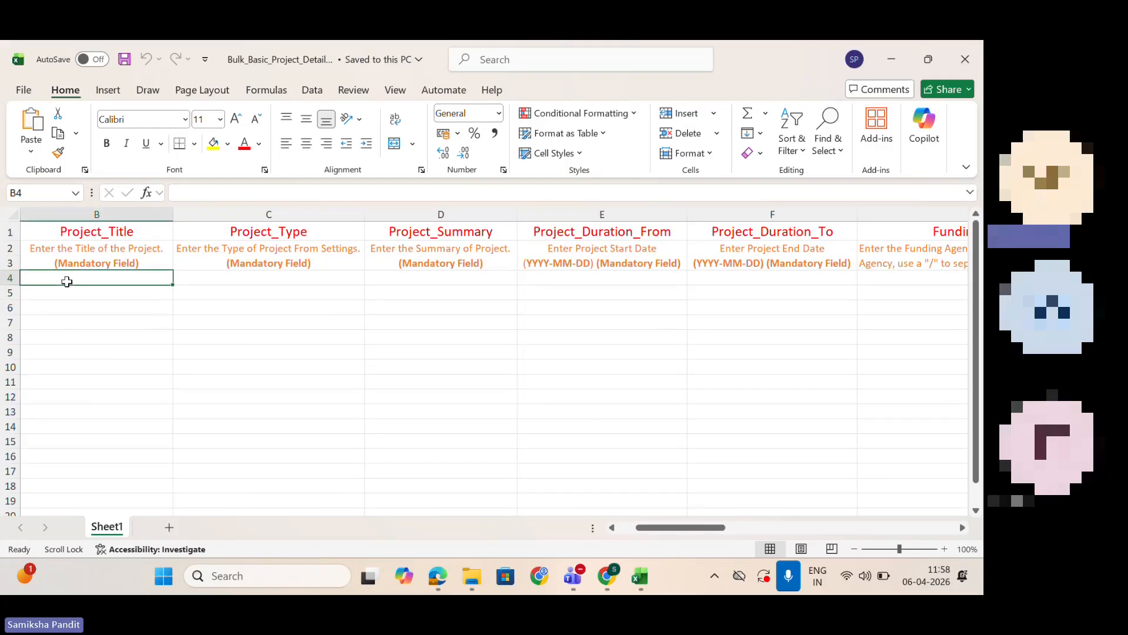
scroll(66, 282, "right", 1)
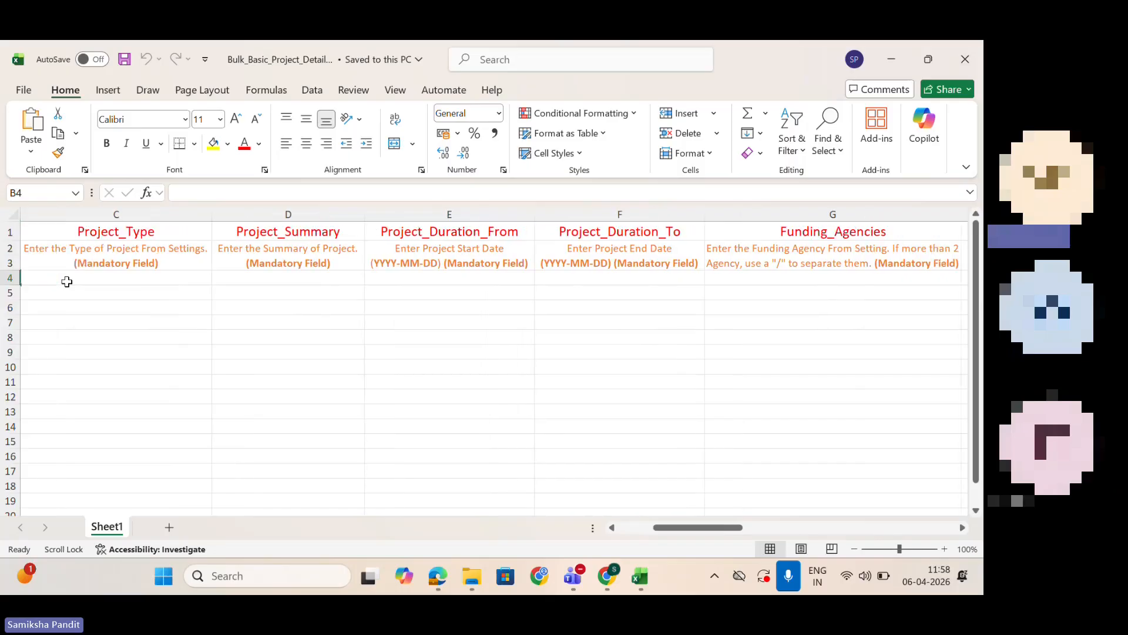
Step: Examine the template's remaining columns from Project_Summary across to Total_Projects_Completed_By_PI, and close the workbook
left_click(318, 277)
left_click(404, 277)
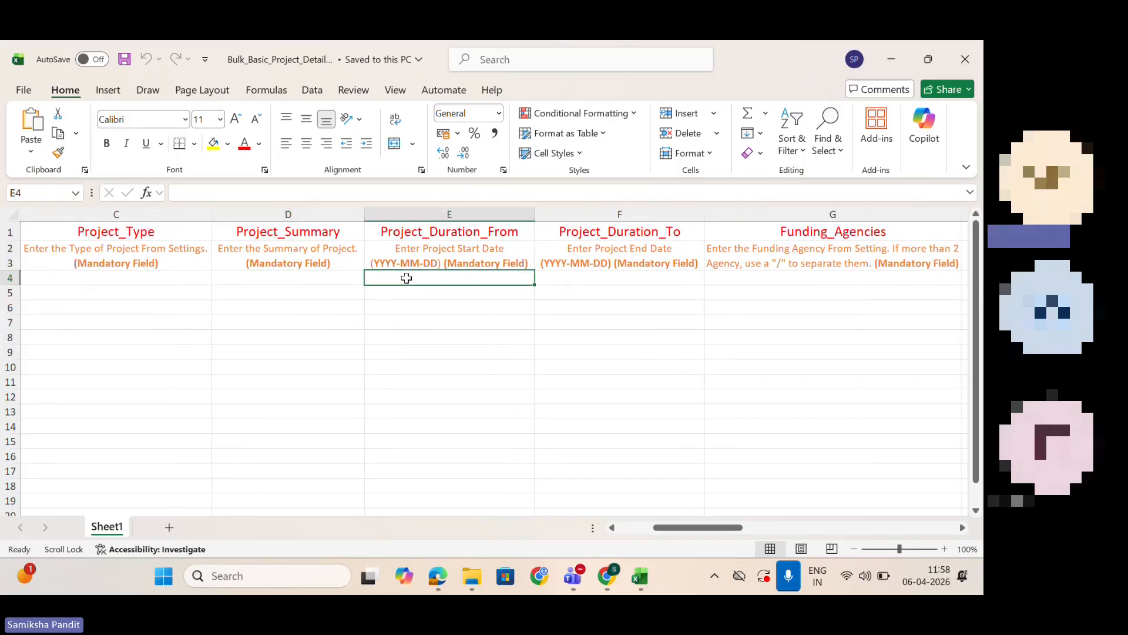
scroll(404, 277, "right", 1)
scroll(406, 278, "right", 1)
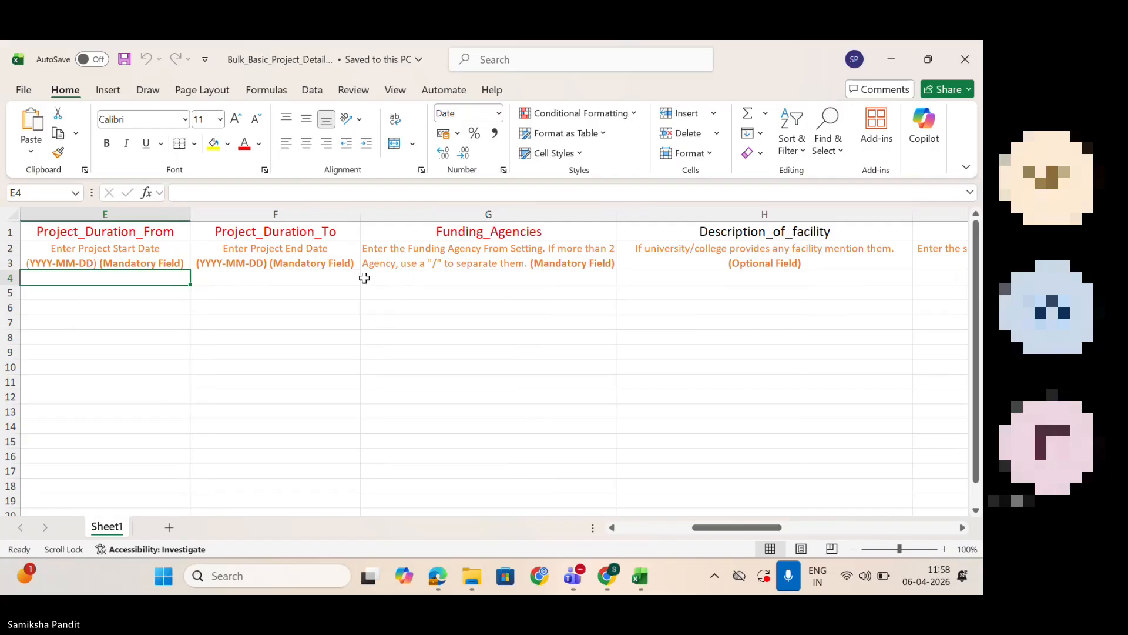
left_click(509, 276)
scroll(509, 277, "right", 1)
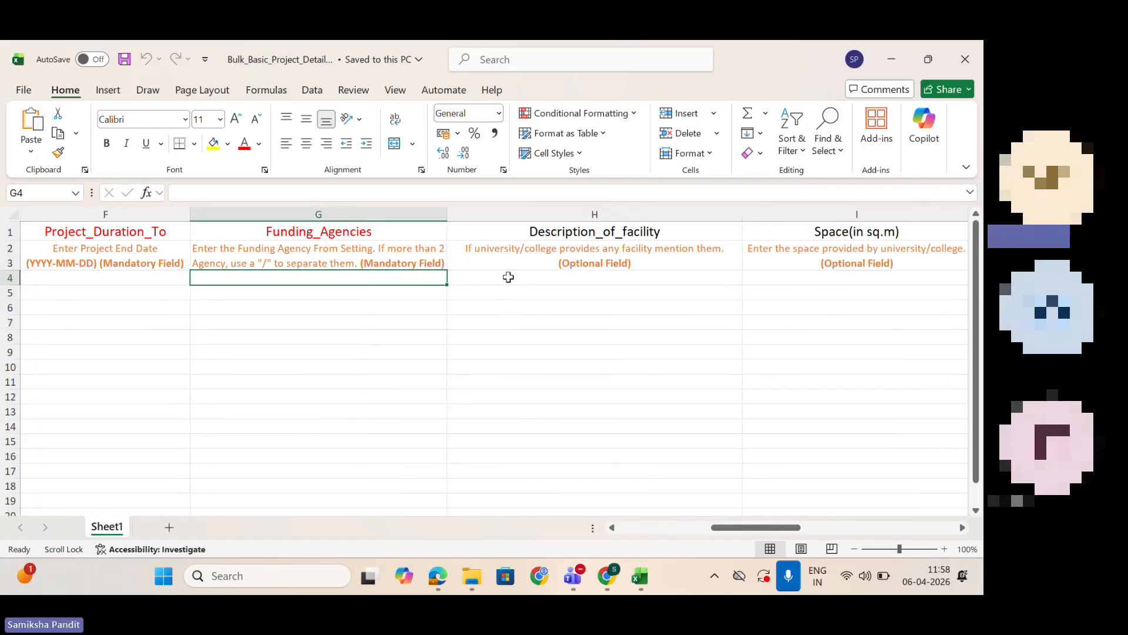
left_click(576, 278)
scroll(576, 279, "right", 1)
scroll(576, 278, "right", 4)
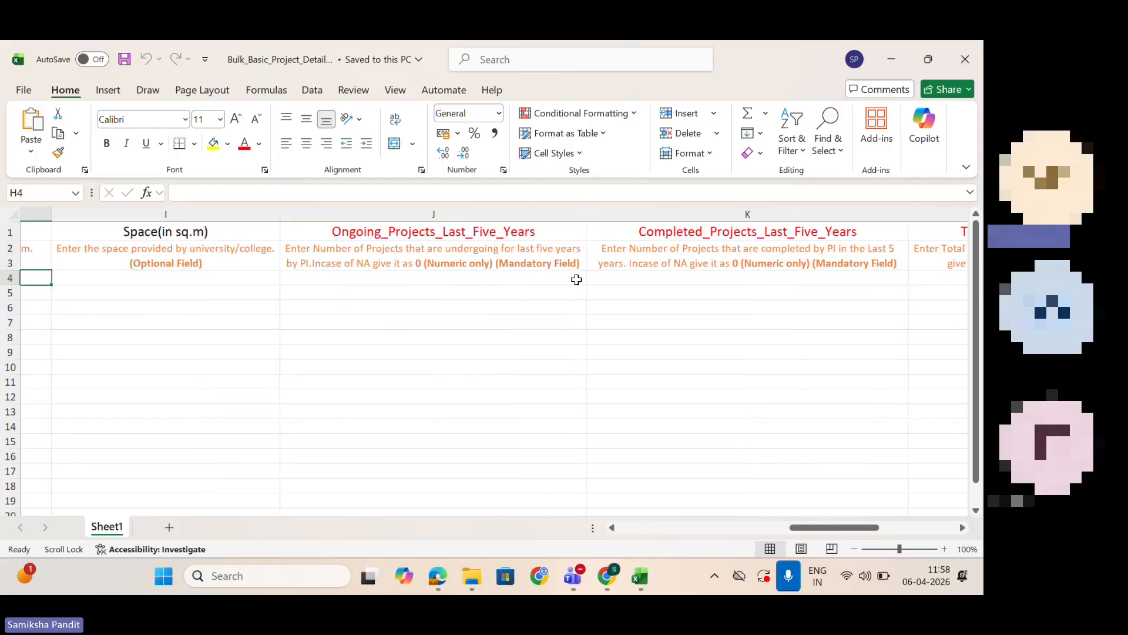
scroll(455, 271, "right", 2)
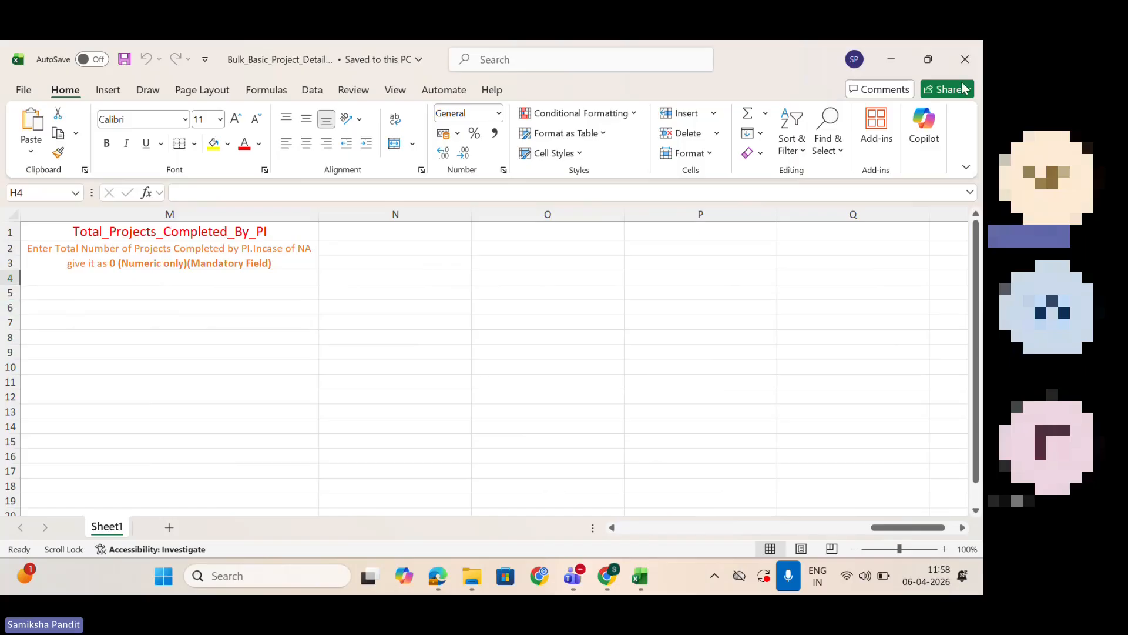
left_click(958, 62)
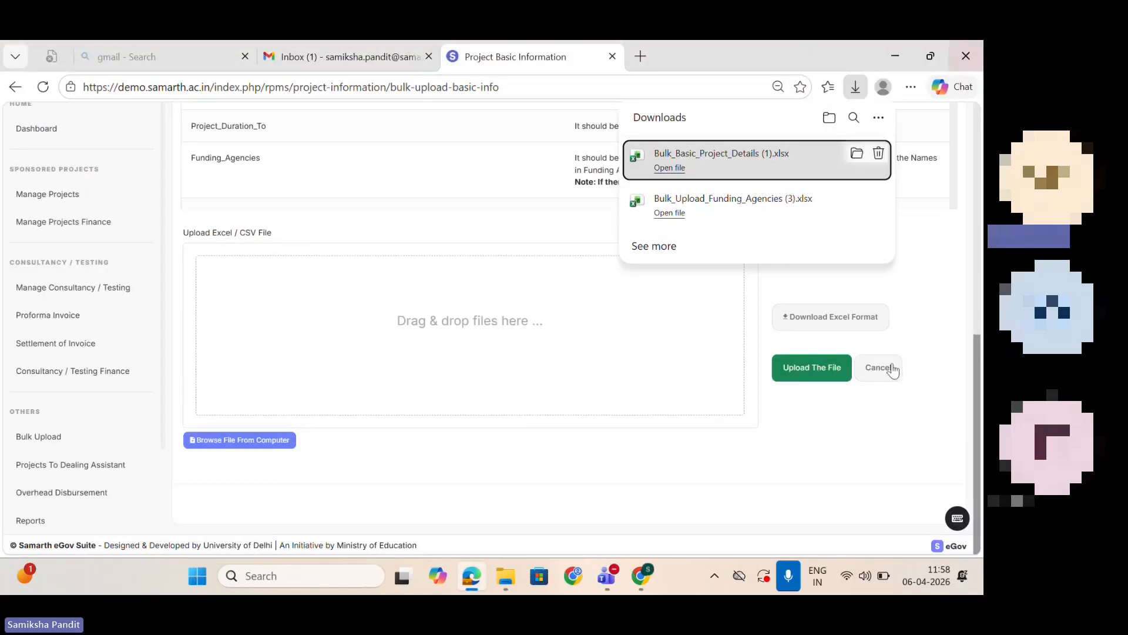
Step: Open the bulk upload for Bulk CoPI Information, review its input rules and upload area, and return to the bulk upload list
left_click(14, 87)
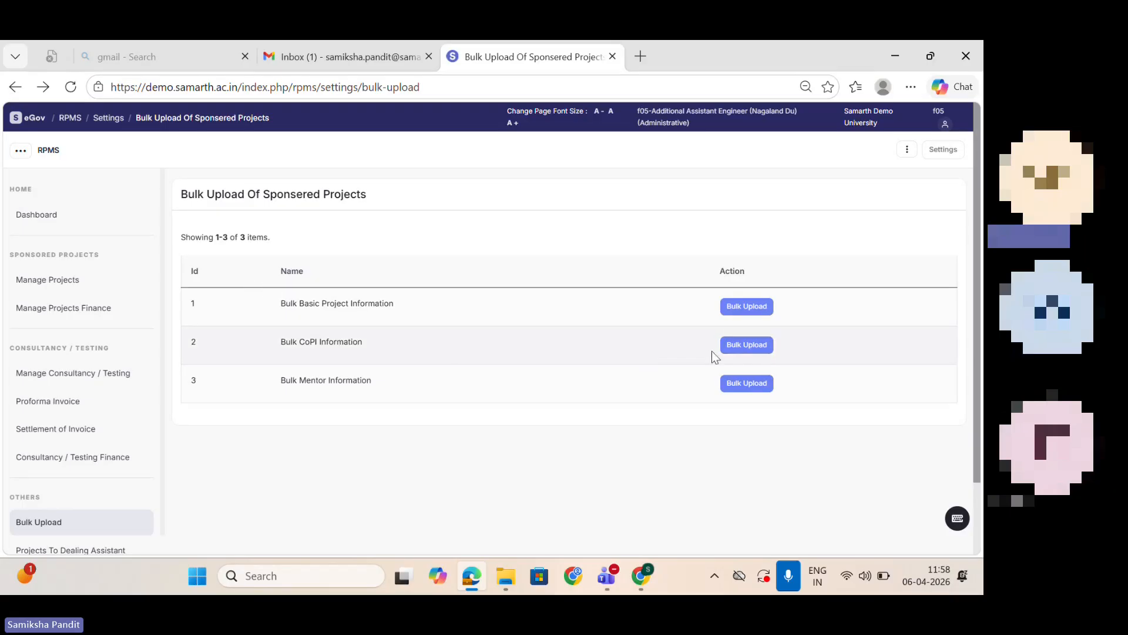
left_click(732, 349)
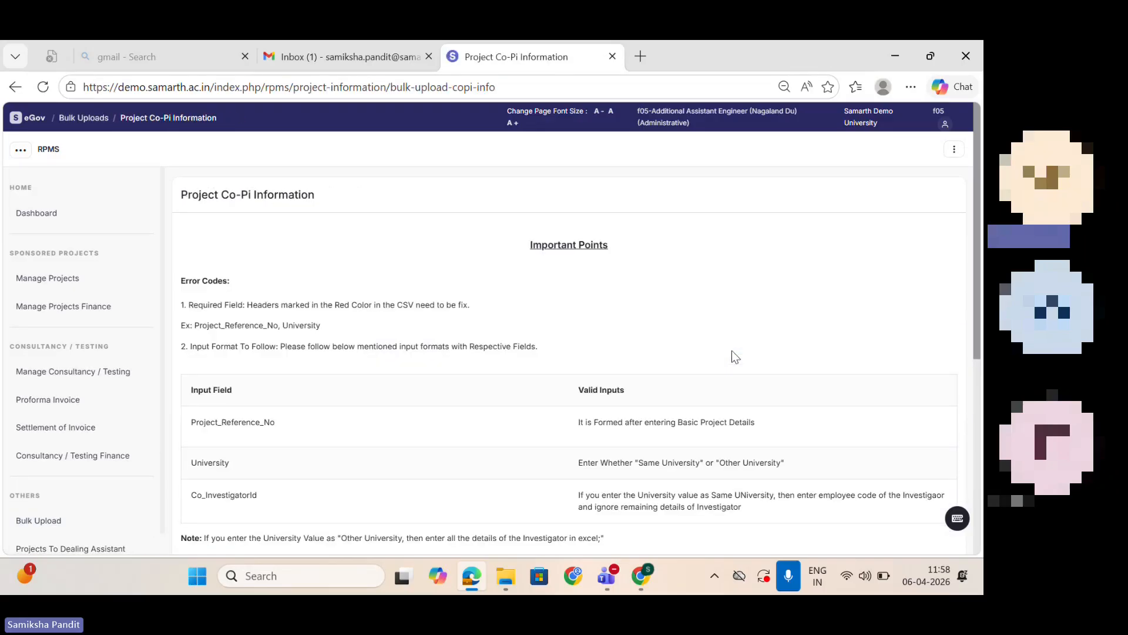
scroll(975, 283, "down", 4)
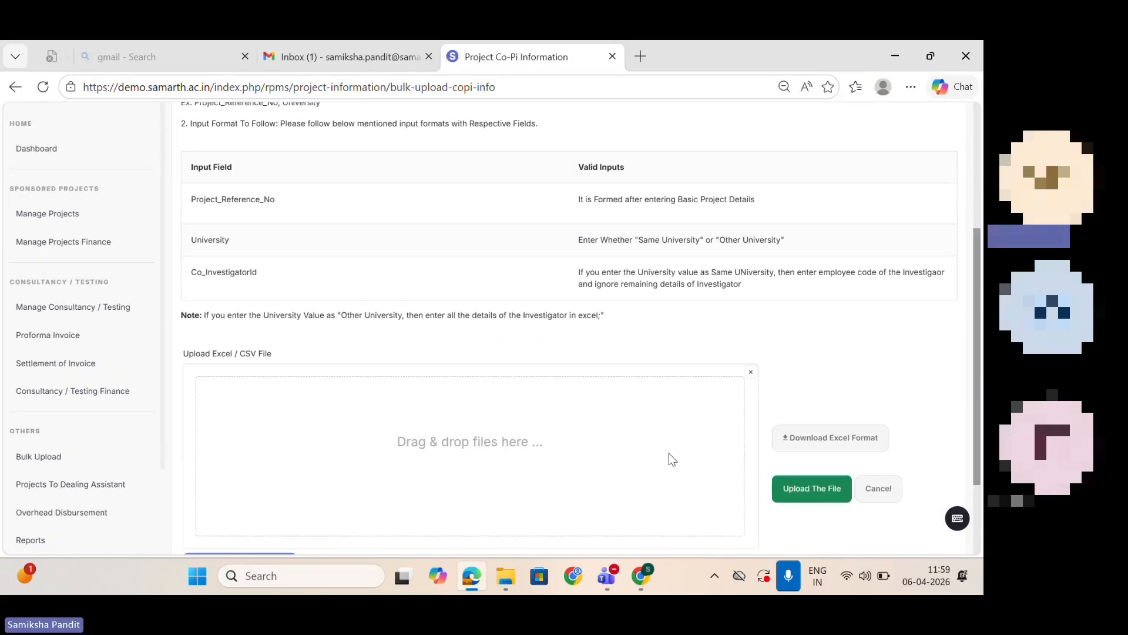
left_click(15, 87)
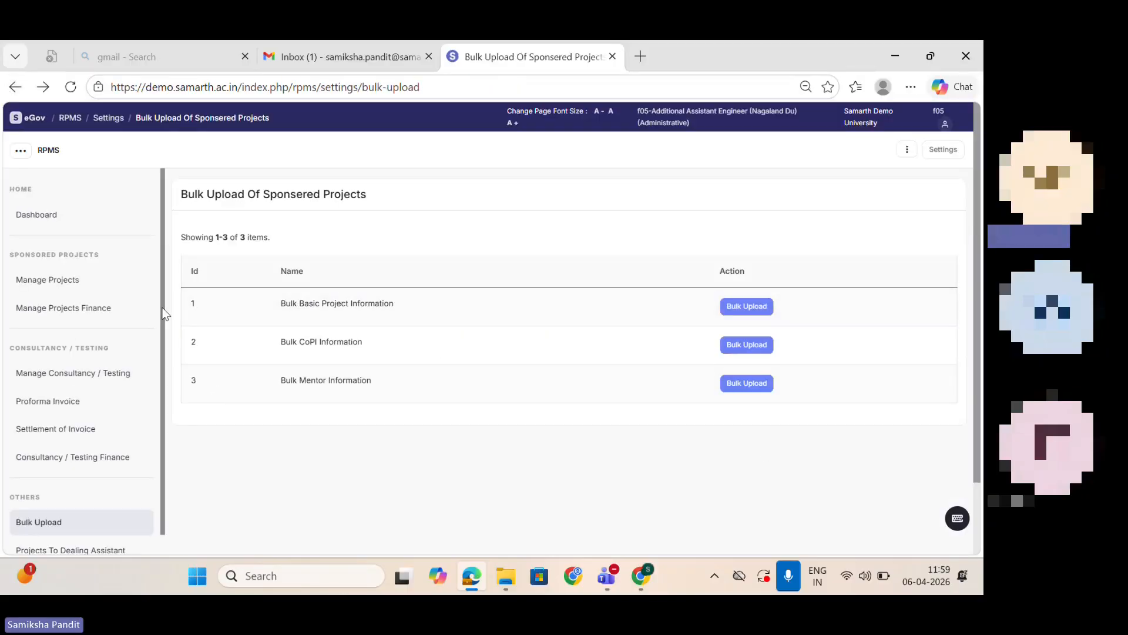
Step: In Overhead Disbursement, open the published release orders of Project 2026-27 and bring up the disbursement form for release order RORF0054
scroll(164, 306, "down", 3)
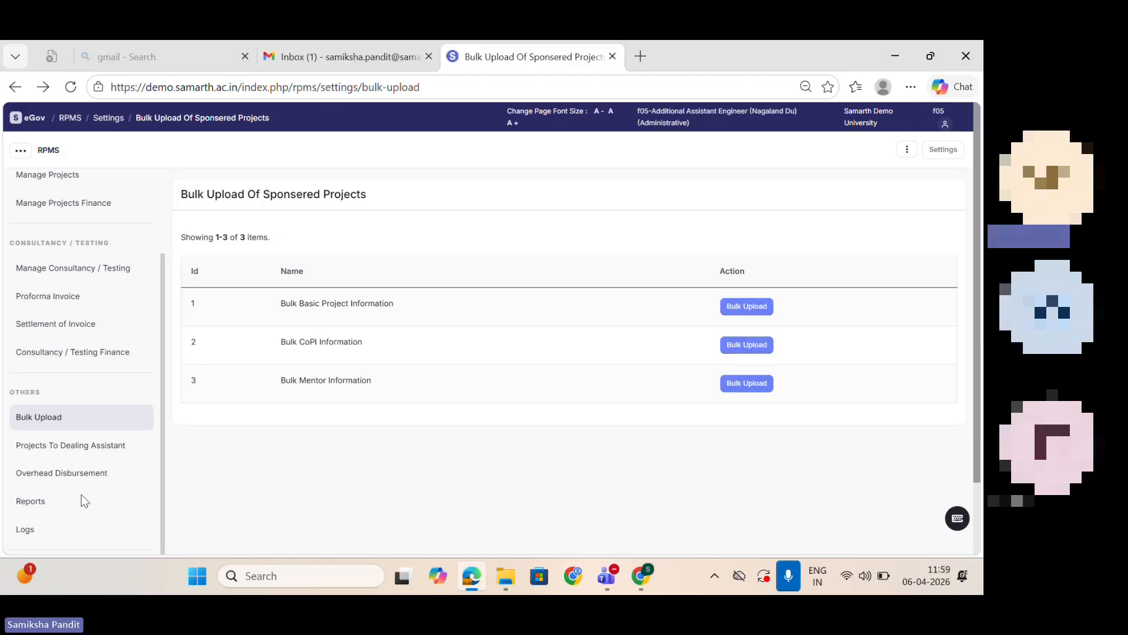
left_click(70, 480)
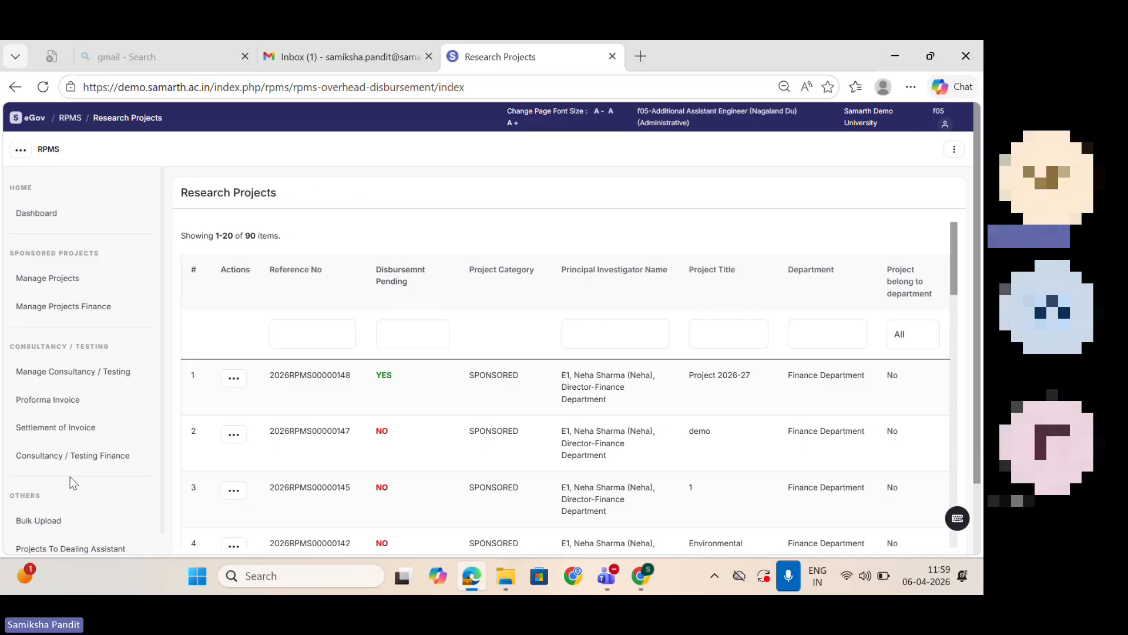
left_click(232, 378)
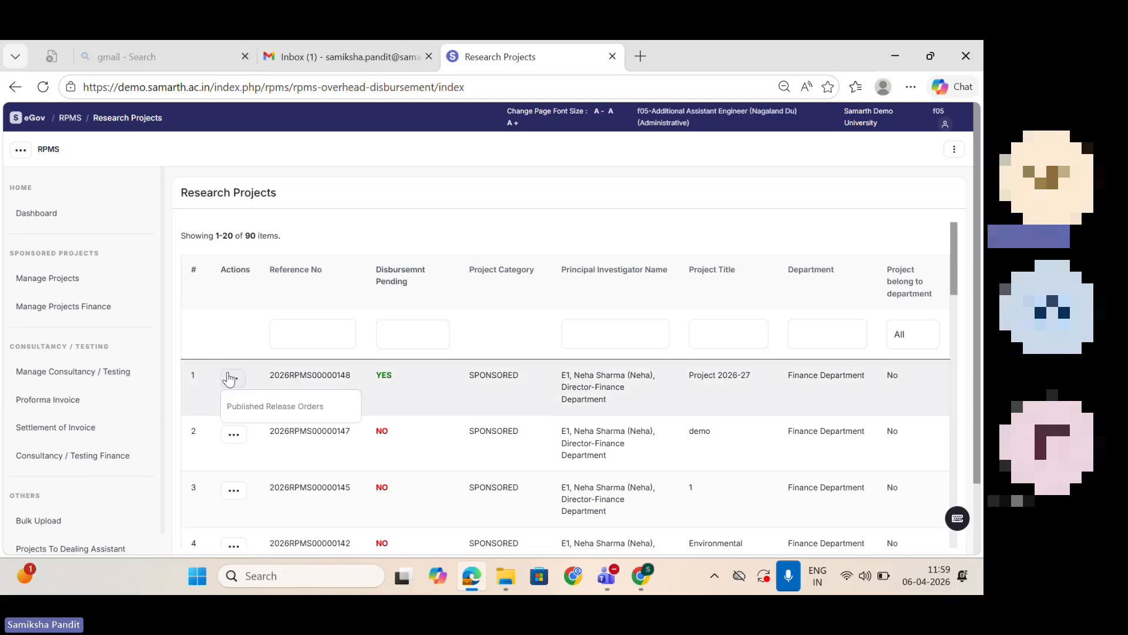
left_click(272, 414)
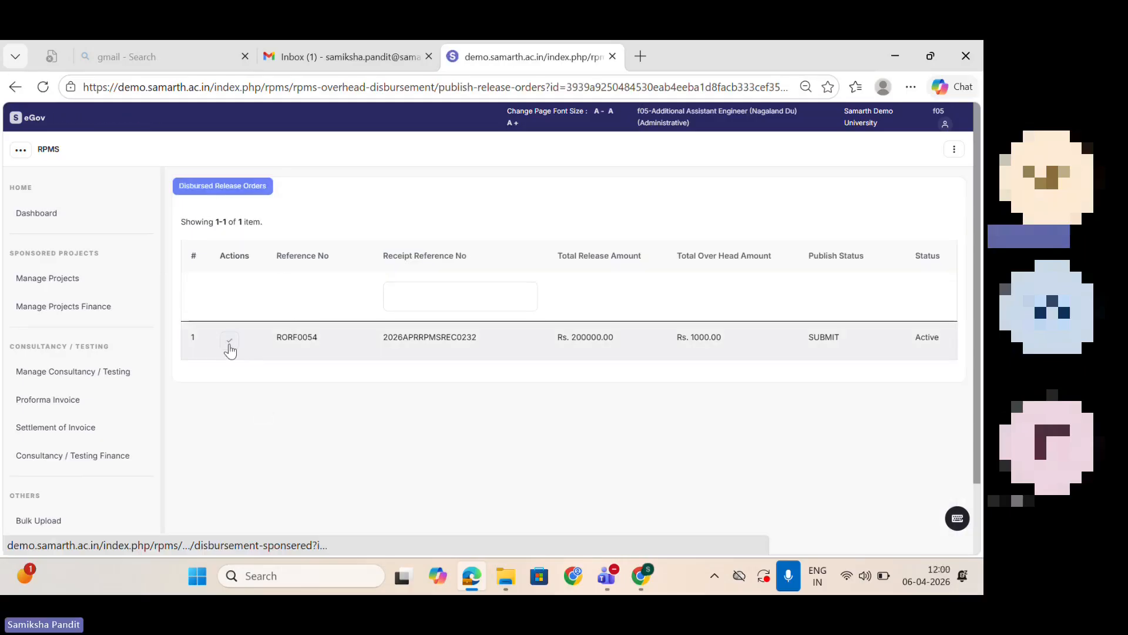
left_click(230, 346)
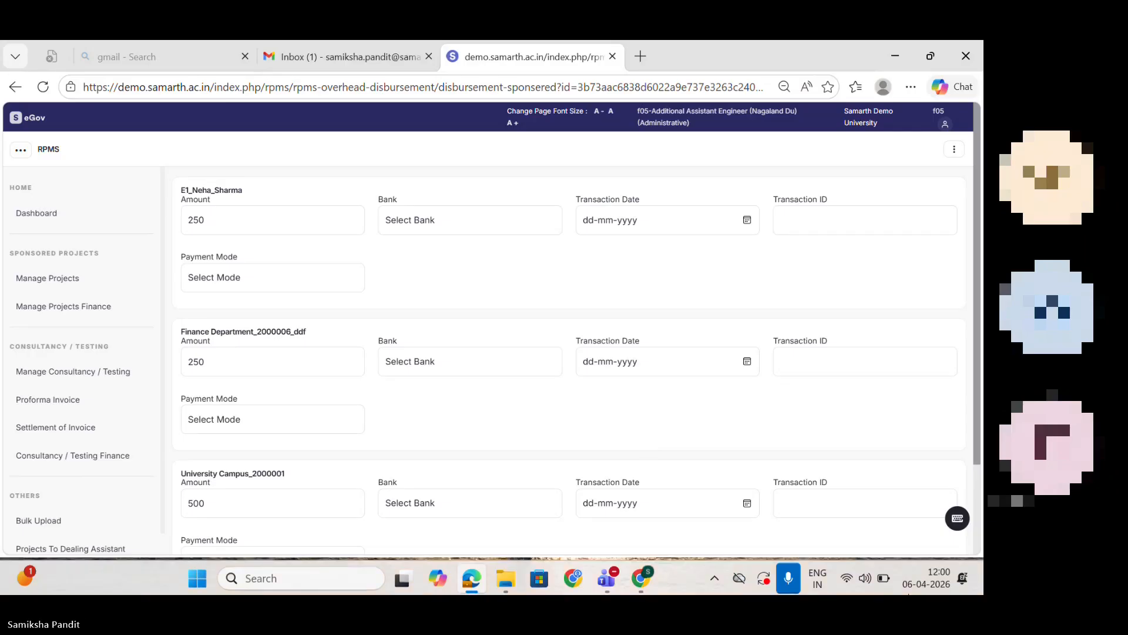
left_click(817, 578)
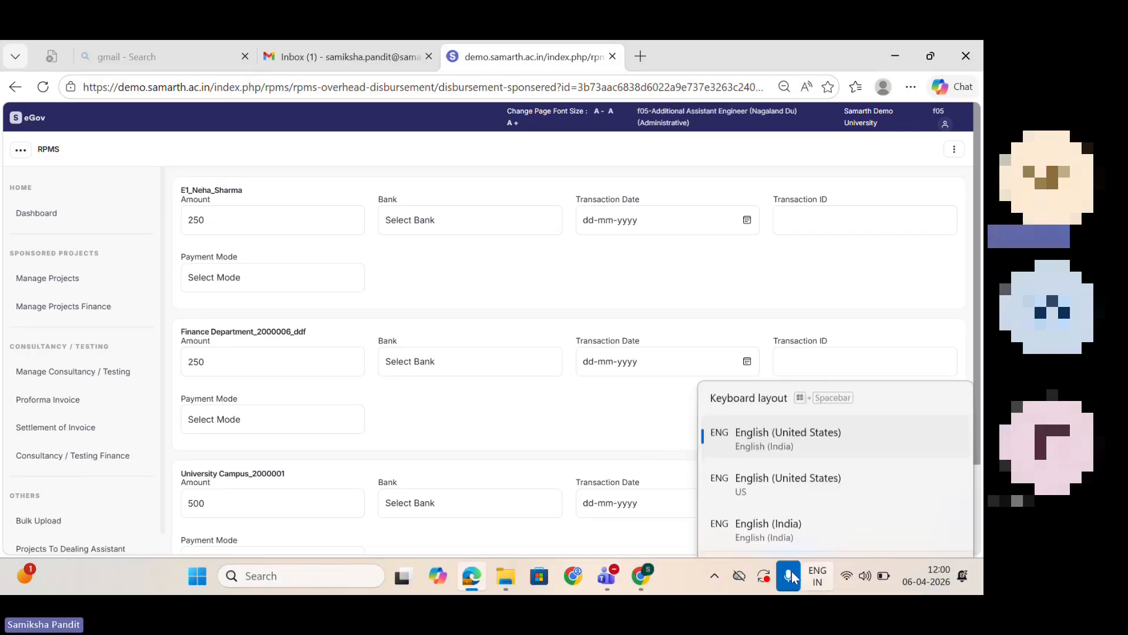
left_click(795, 573)
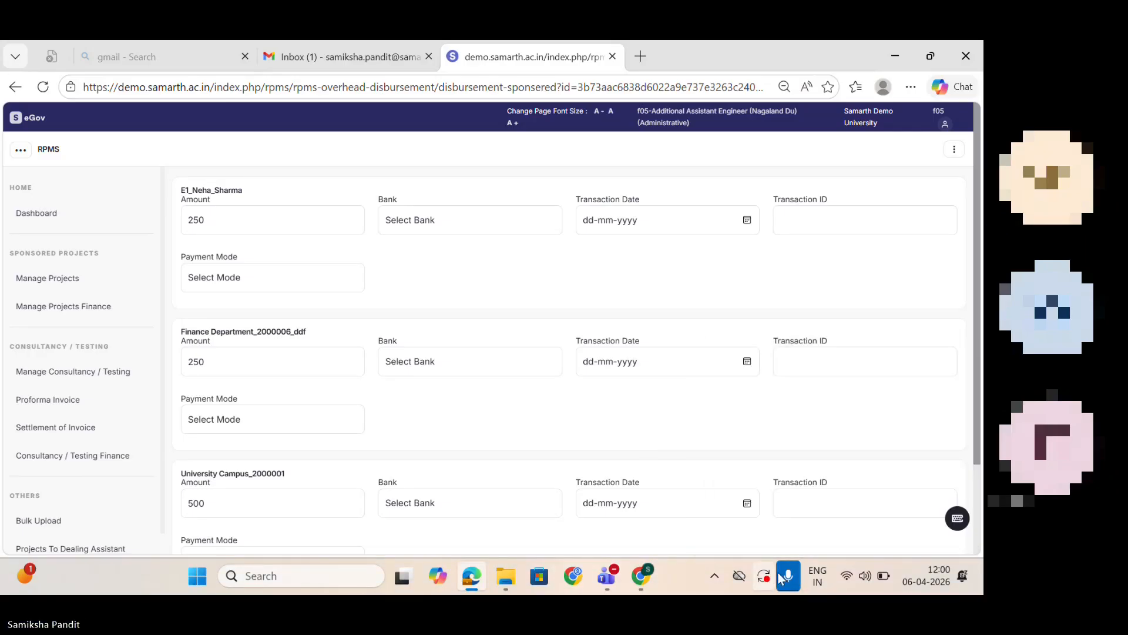
left_click(785, 574)
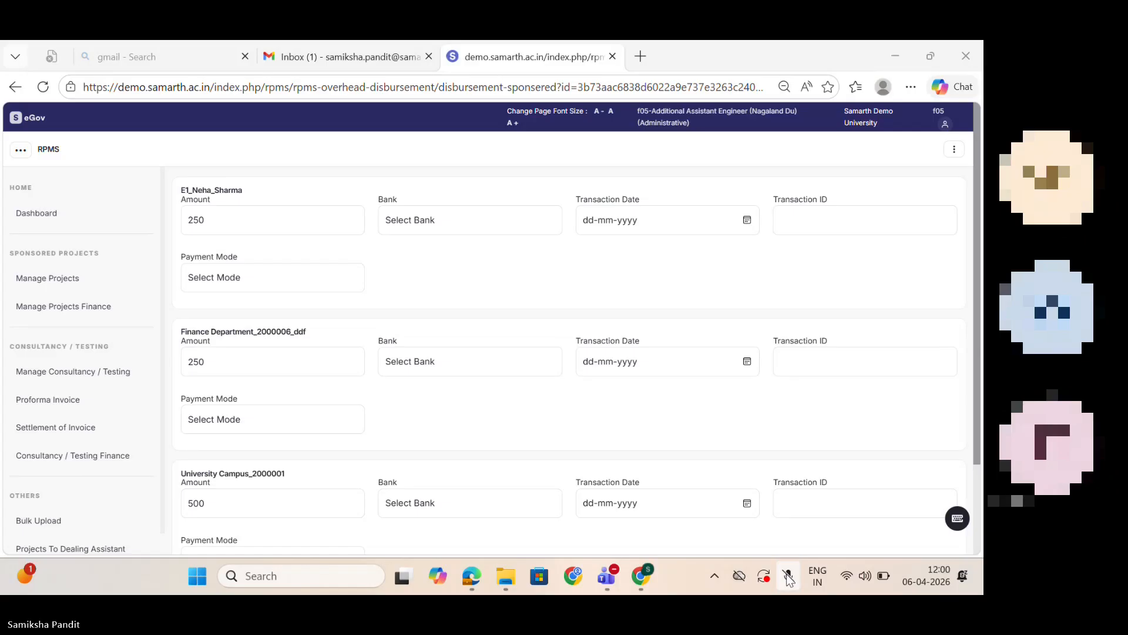
left_click(788, 577)
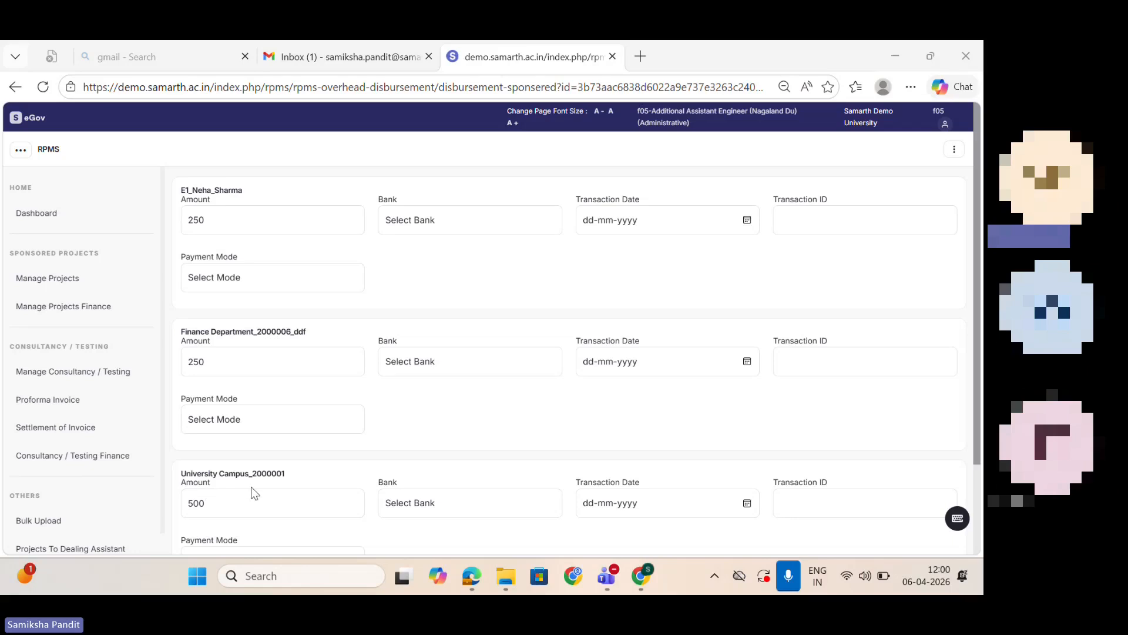
Step: Choose the SBI bank for the first payee, review the other payees' payment fields, and return to the overhead project list without saving
left_click(467, 218)
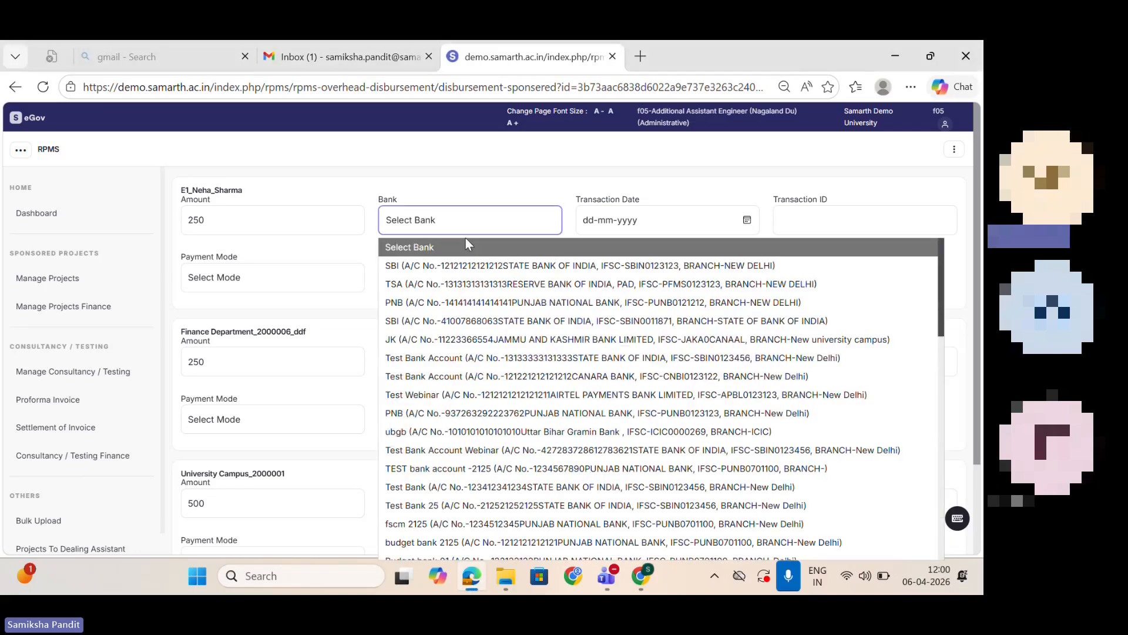
left_click(464, 276)
left_click(636, 221)
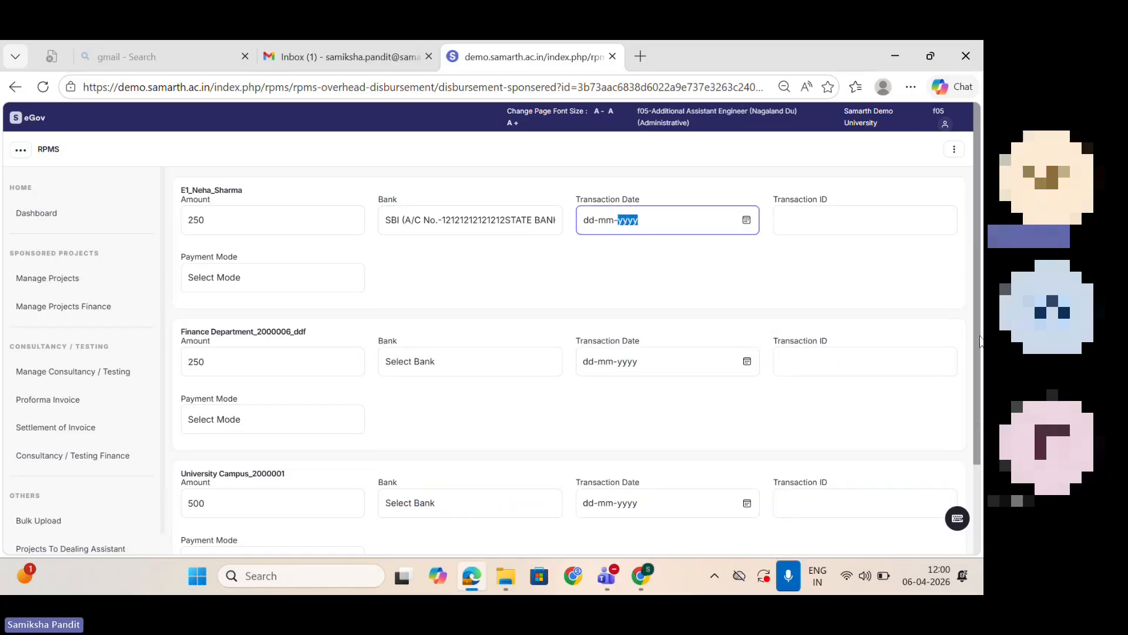
scroll(733, 479, "down", 3)
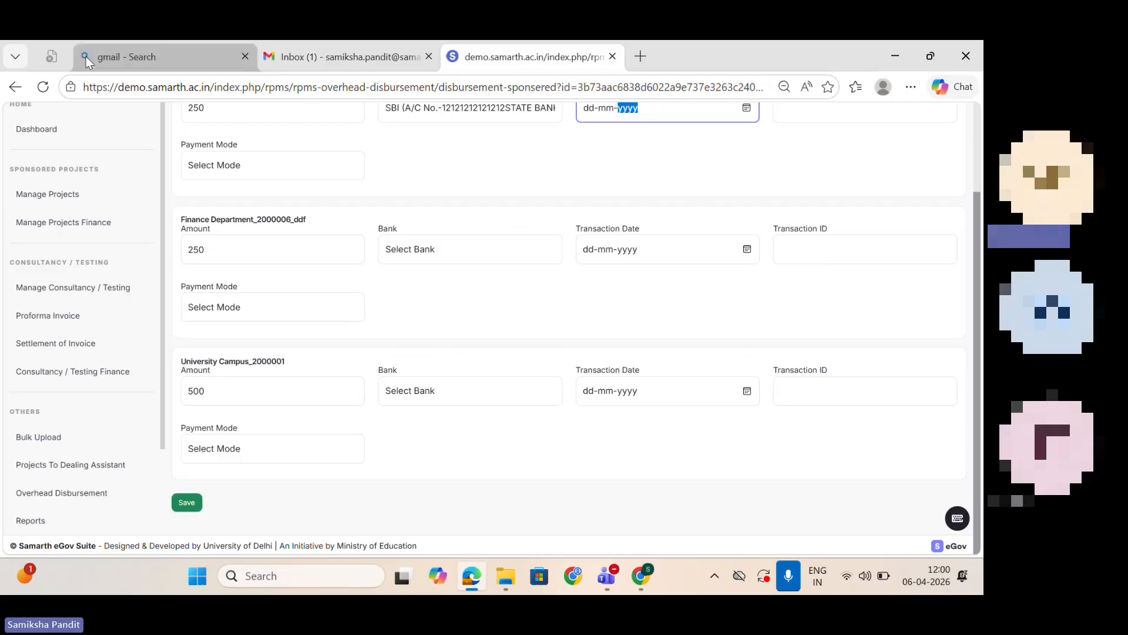
left_click(14, 88)
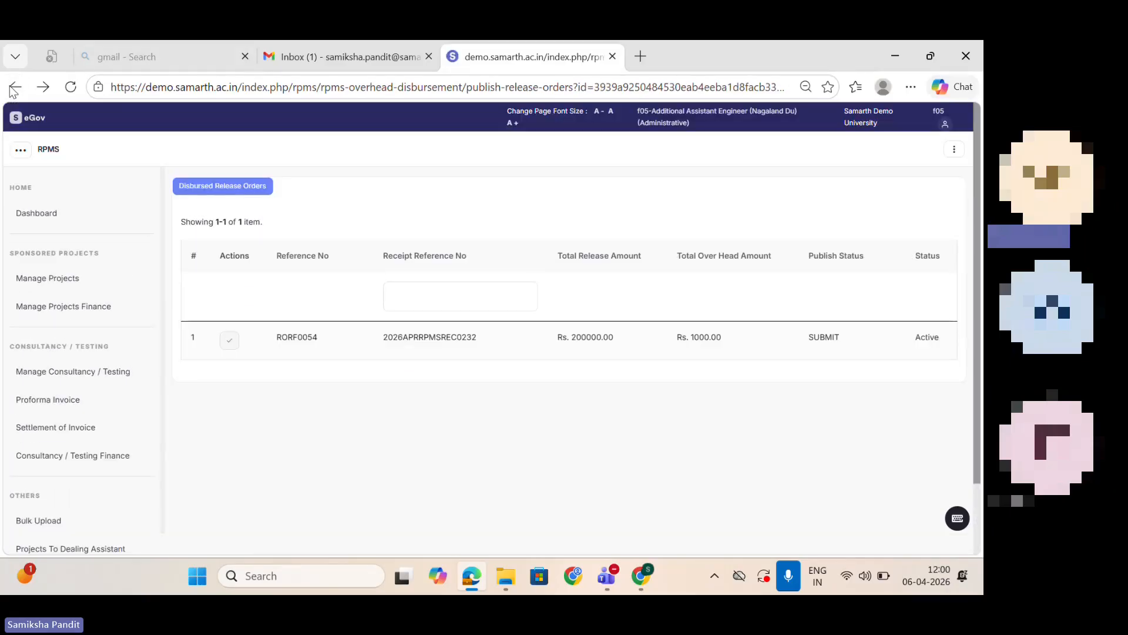
left_click(14, 88)
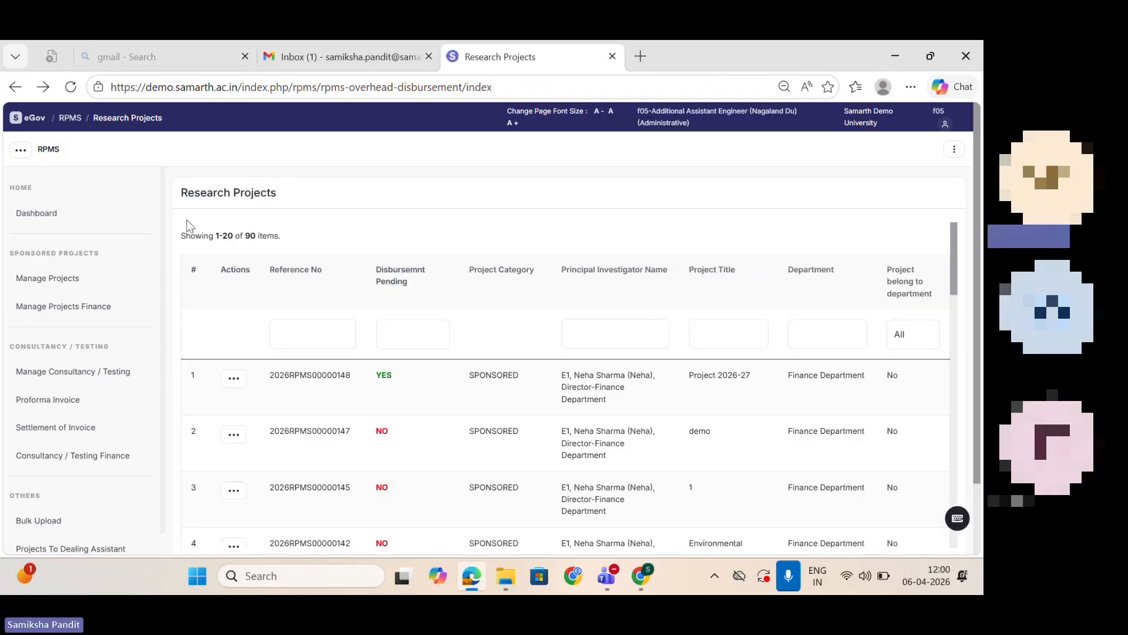
Step: Go to the RPMS reports and open the Statement Of Expenditure report
left_click_drag(164, 210, 164, 428)
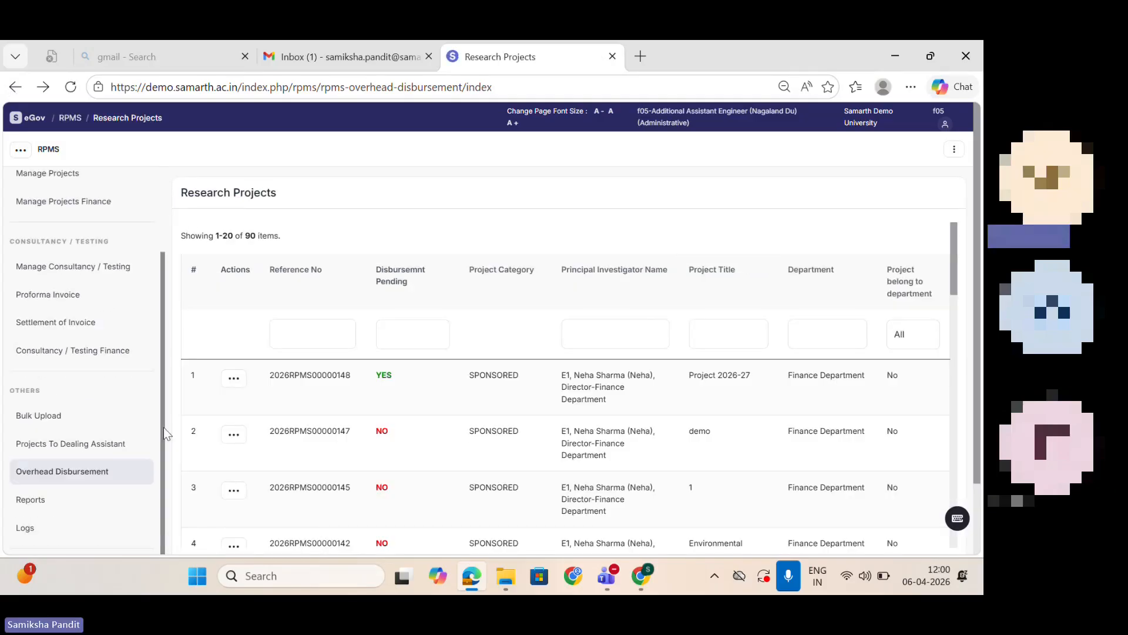
left_click(40, 499)
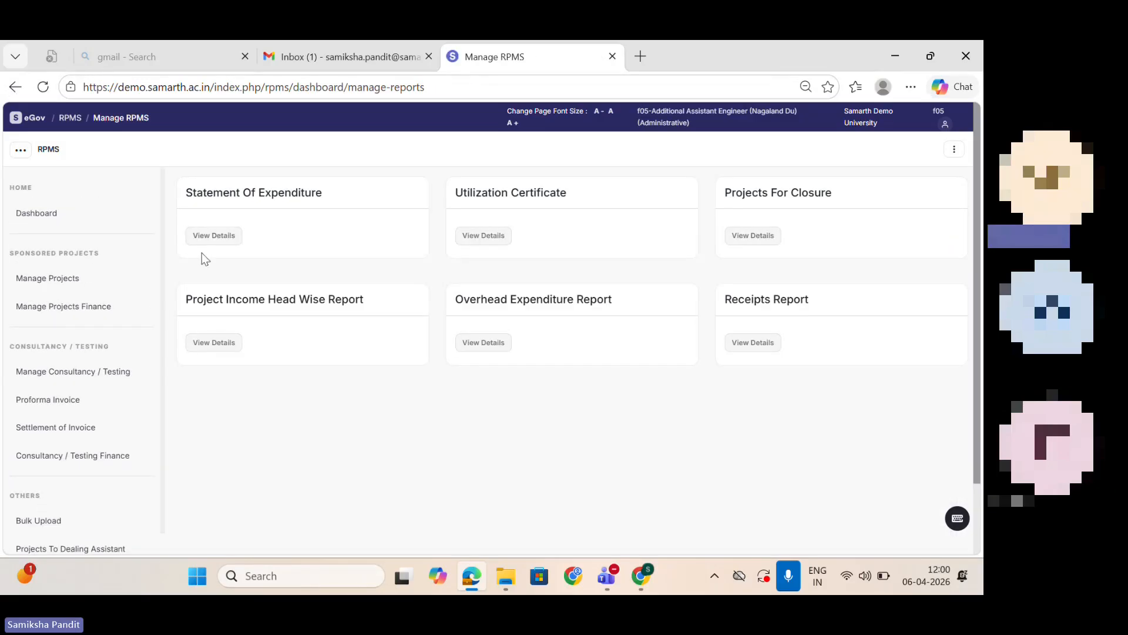
left_click(215, 235)
Step: Set the expenditure statement's start date to 2025-04-02 and its end date to 2028-04-30
left_click(411, 237)
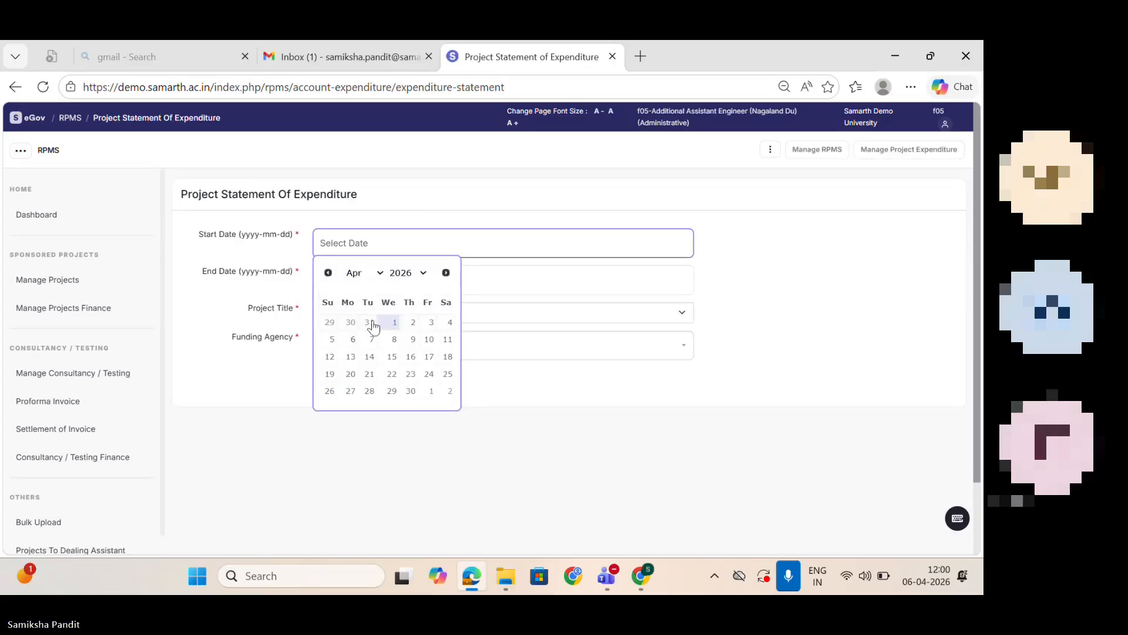
left_click(423, 273)
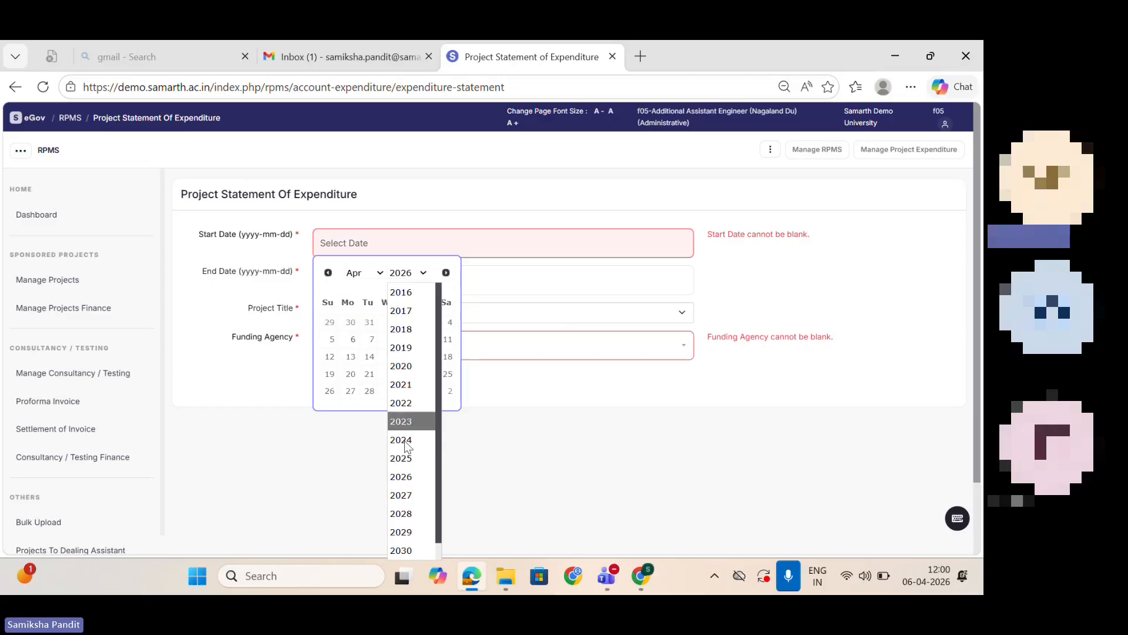
left_click(401, 457)
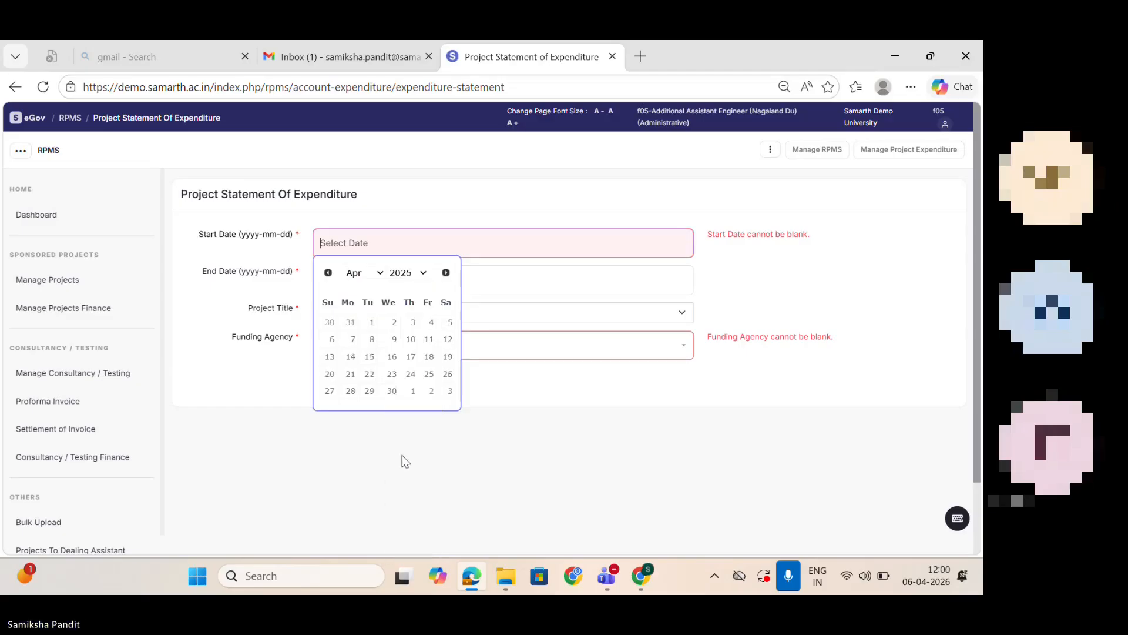
left_click(396, 322)
left_click(380, 279)
left_click(423, 310)
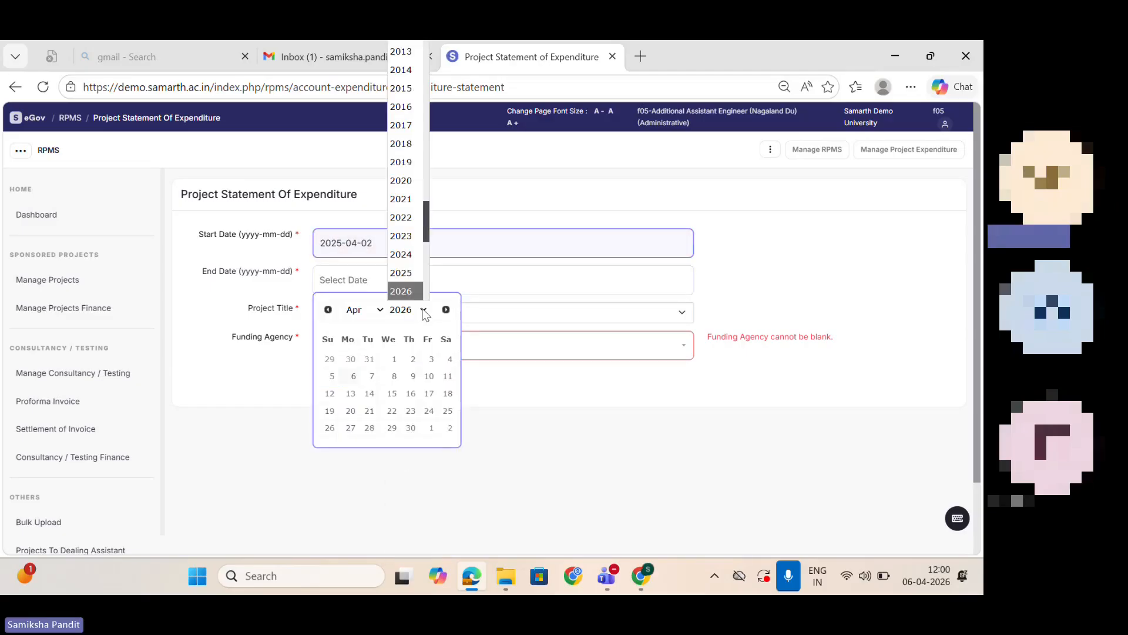
scroll(417, 241, "down", 2)
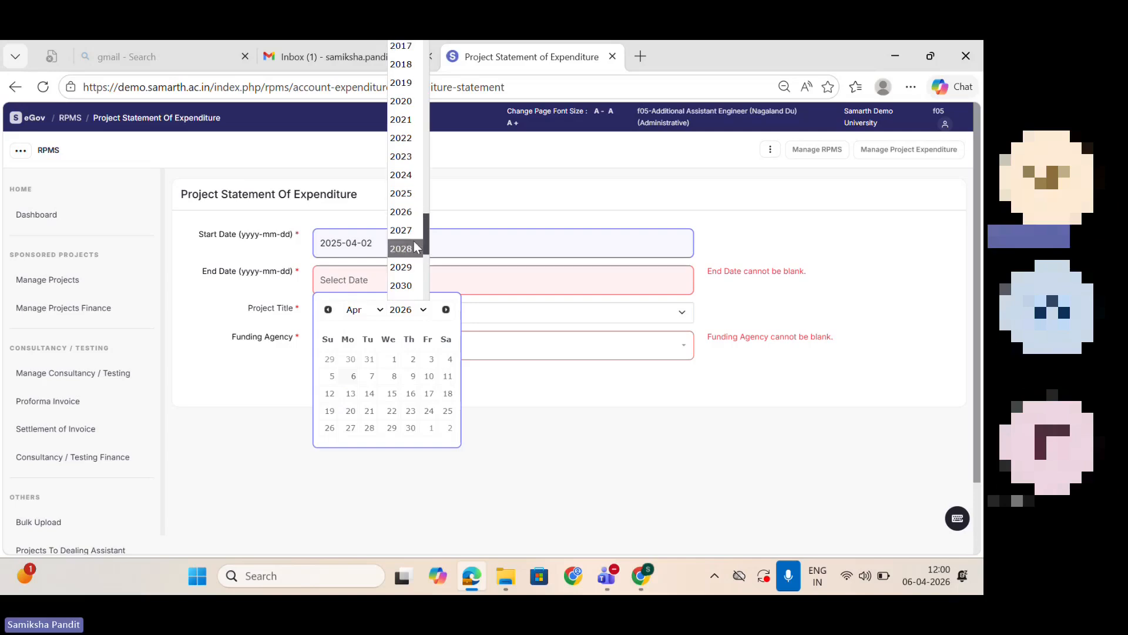
left_click(415, 247)
left_click(330, 446)
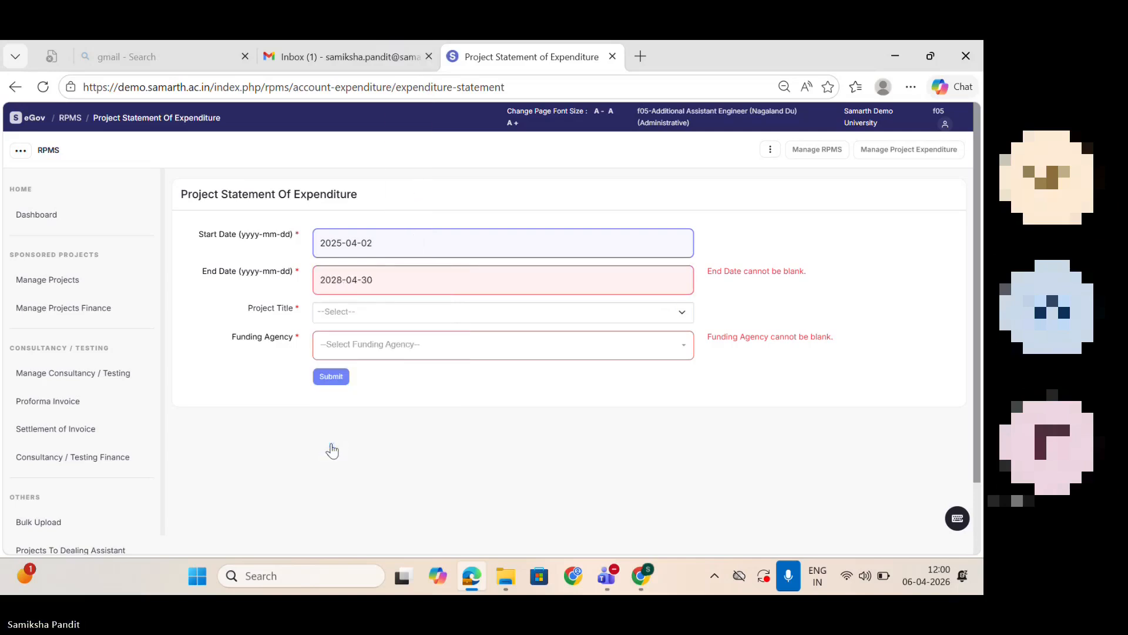
Step: Select the project Testing Project Alpha with funding agency Major, and generate the statement of expenditure
left_click(354, 314)
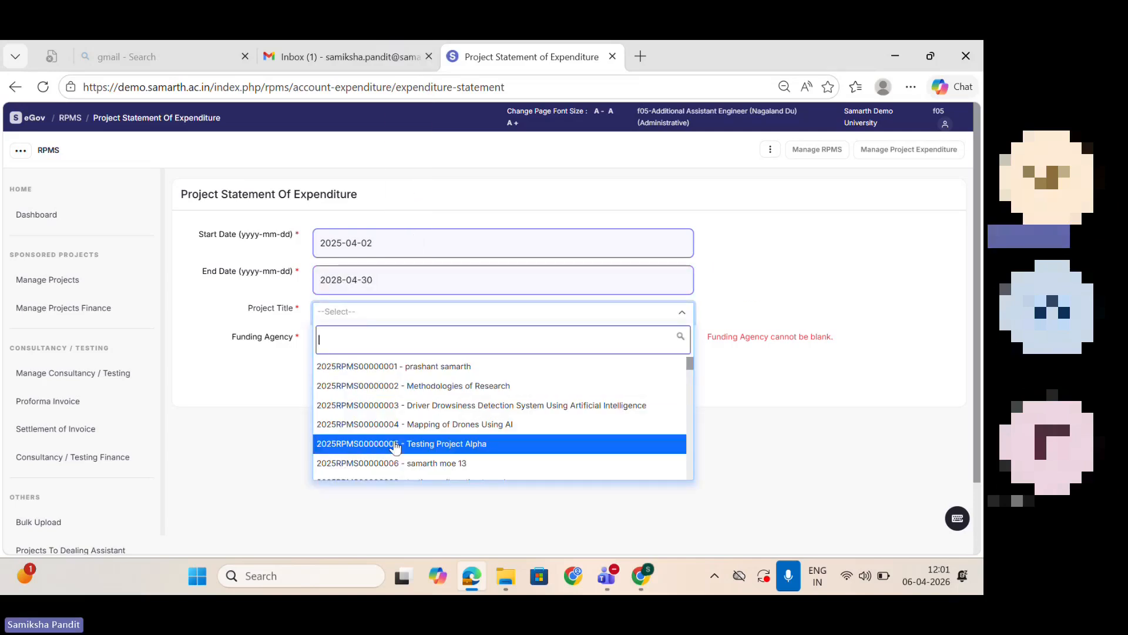
left_click(395, 446)
left_click(360, 350)
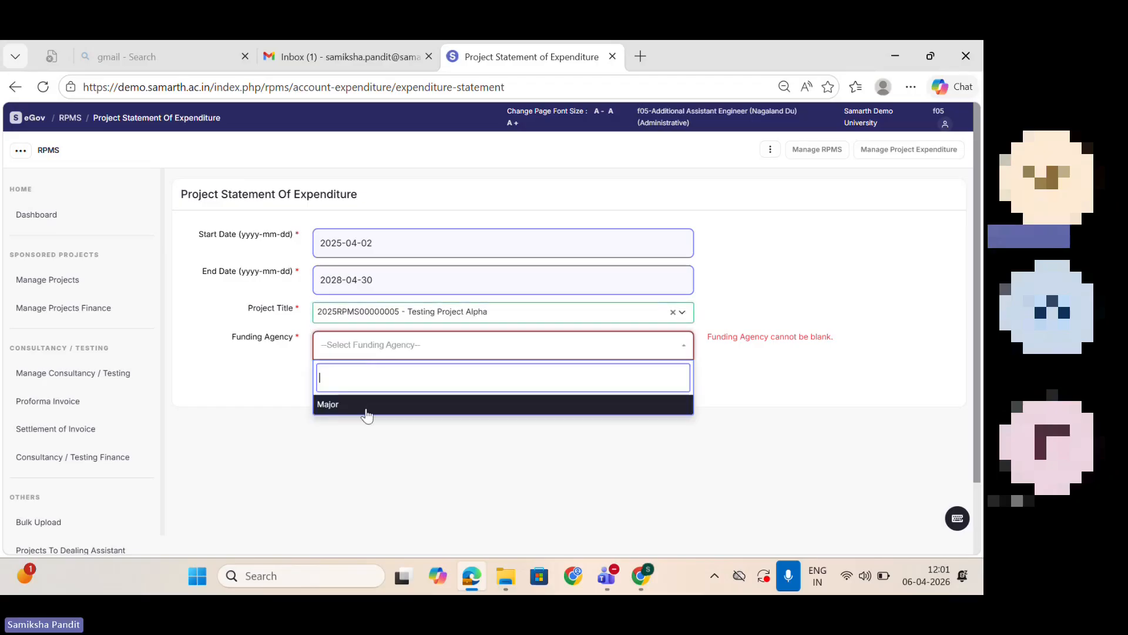
left_click(365, 410)
left_click(340, 381)
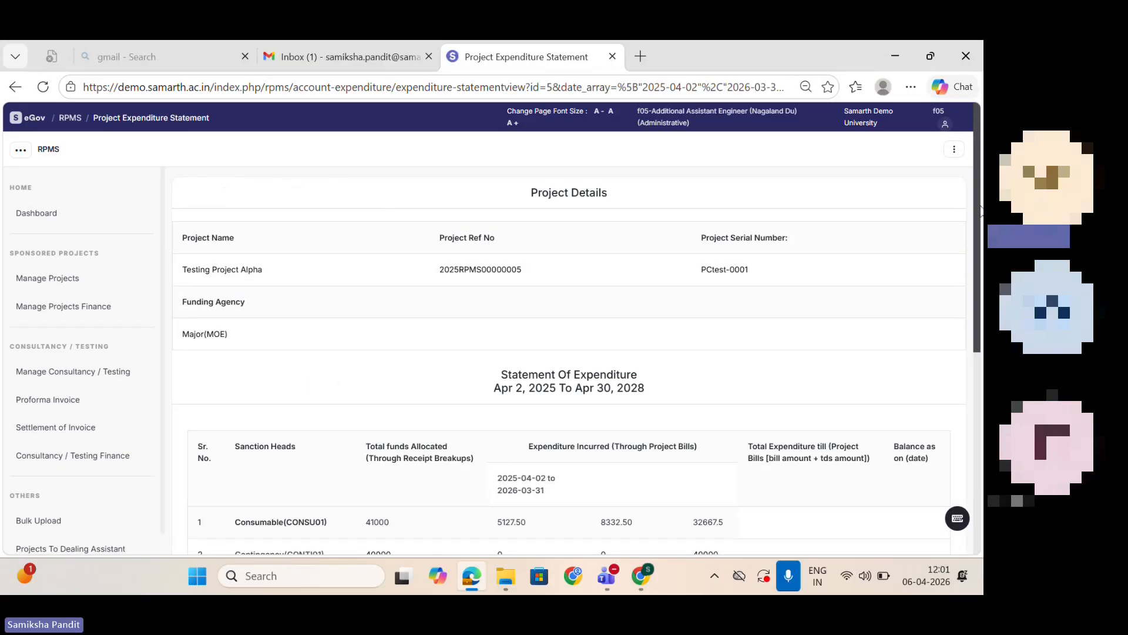
Step: Review the statement of expenditure's sanction heads and totals, and return to the RPMS reports overview
scroll(331, 255, "down", 4)
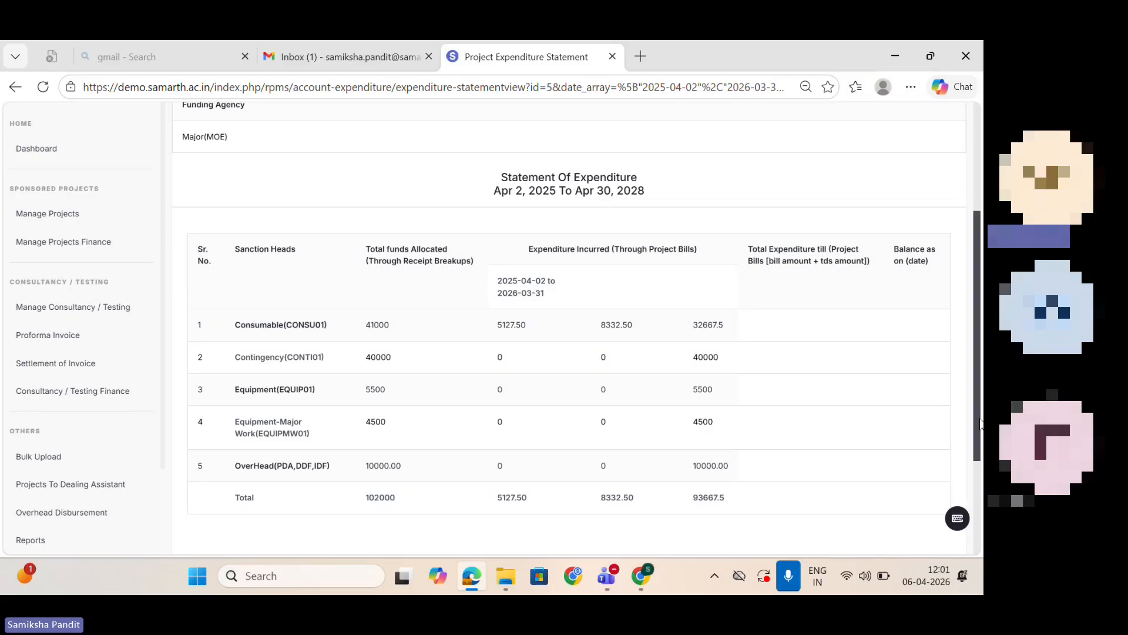
left_click(15, 88)
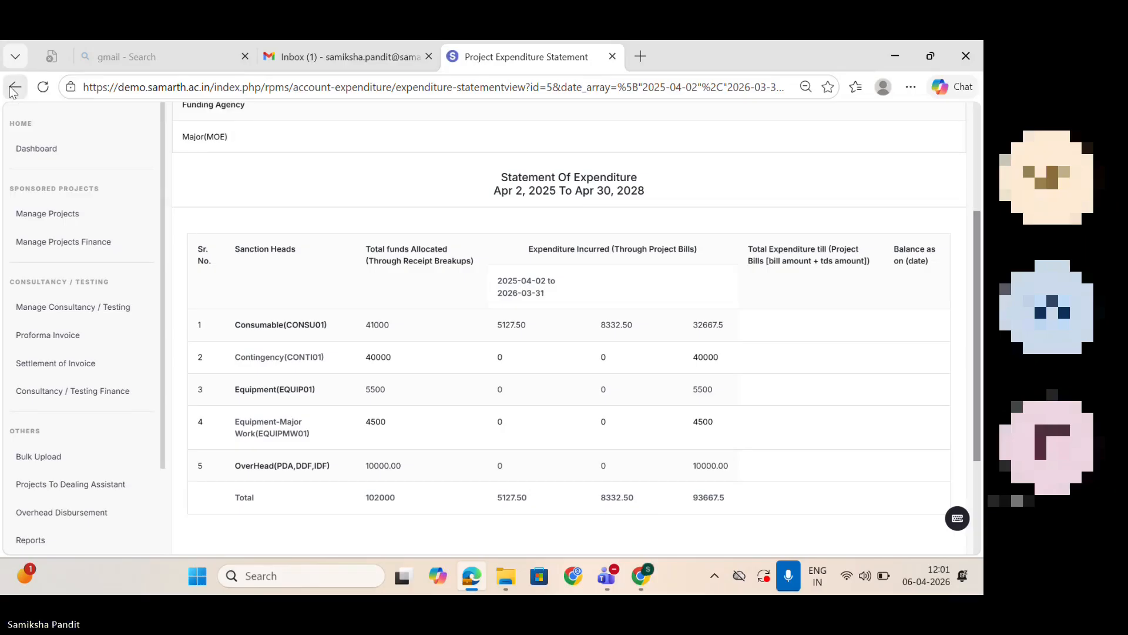
left_click(15, 88)
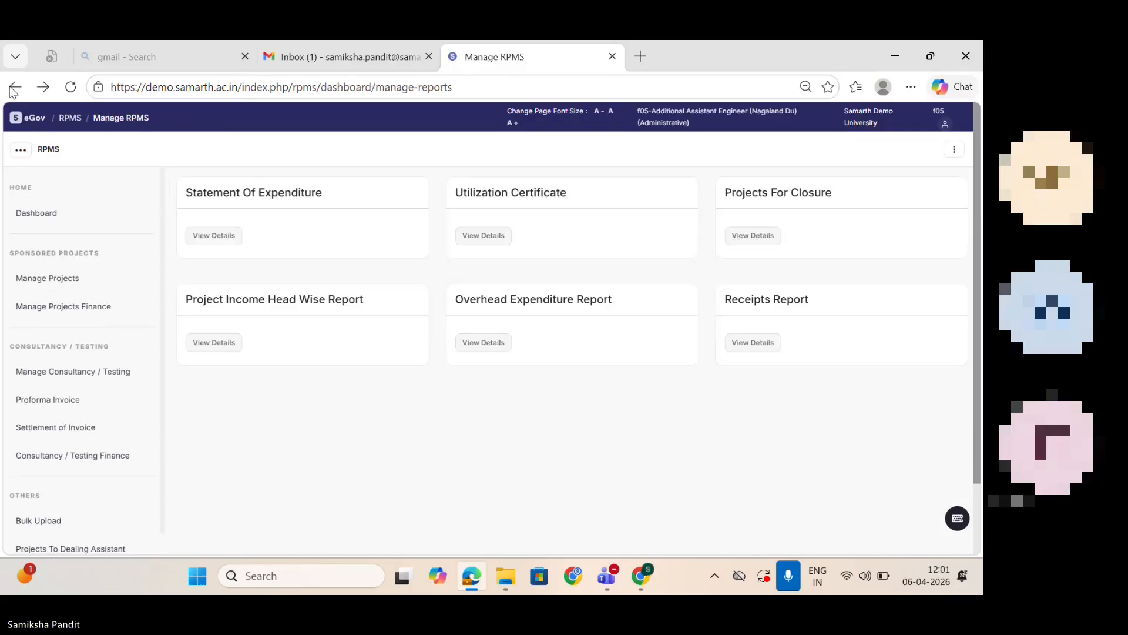
Step: Open the Utilization Certificate report and select Testing Project Alpha, funding agency Major, budget category Project-Recurring(PR) and financial year FY 2025-26
left_click(500, 235)
left_click(440, 240)
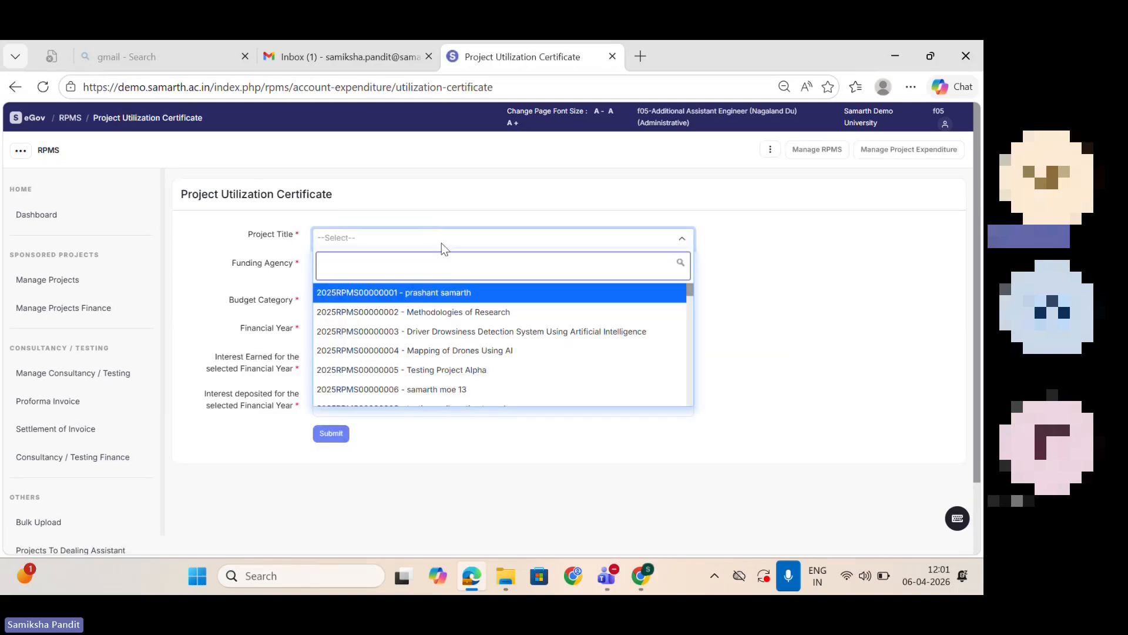
left_click(453, 370)
left_click(379, 273)
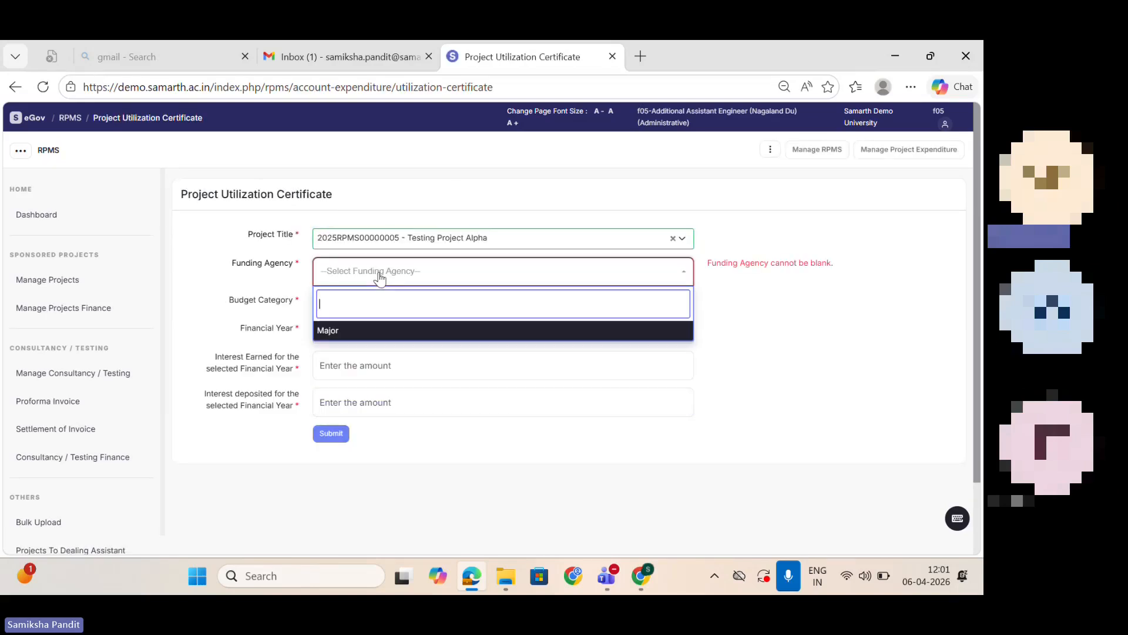
left_click(391, 332)
left_click(360, 305)
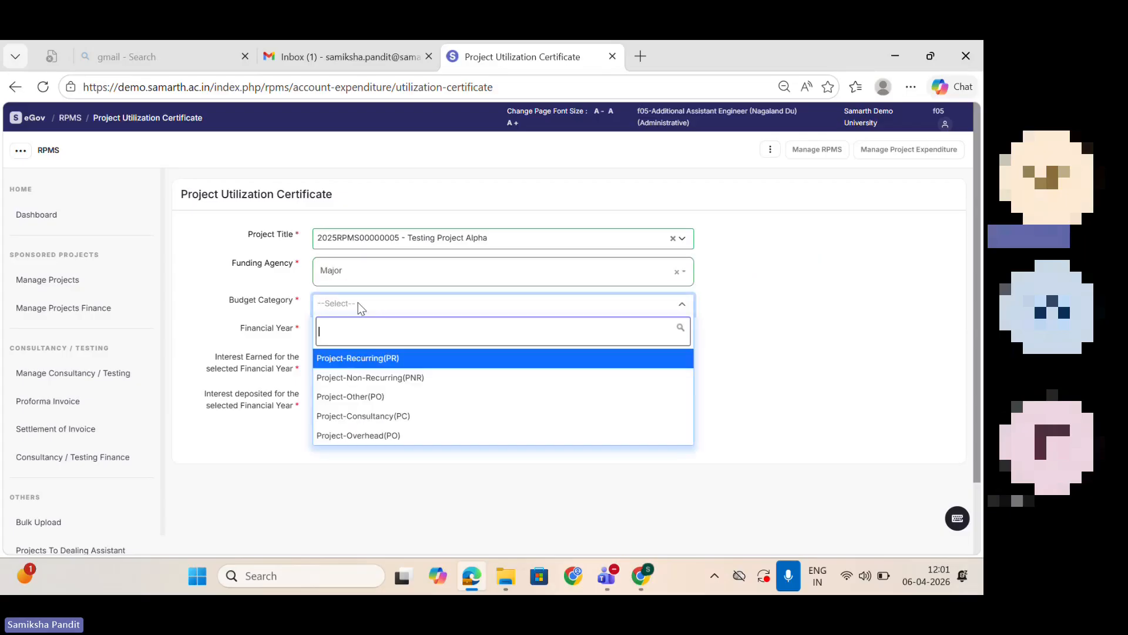
left_click(376, 358)
left_click(359, 333)
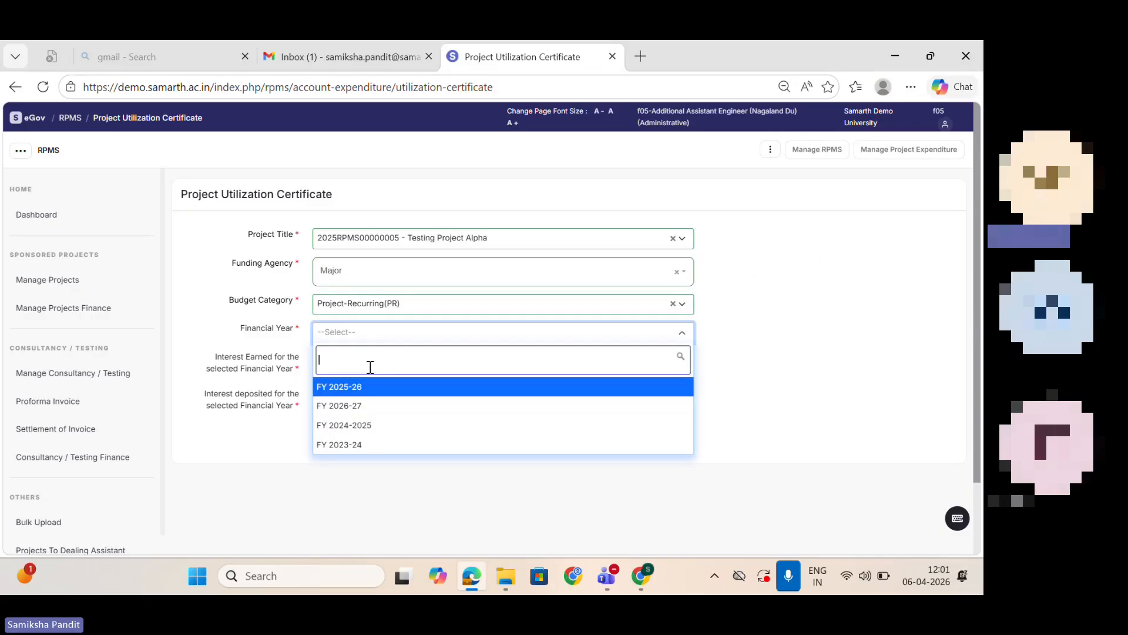
left_click(372, 387)
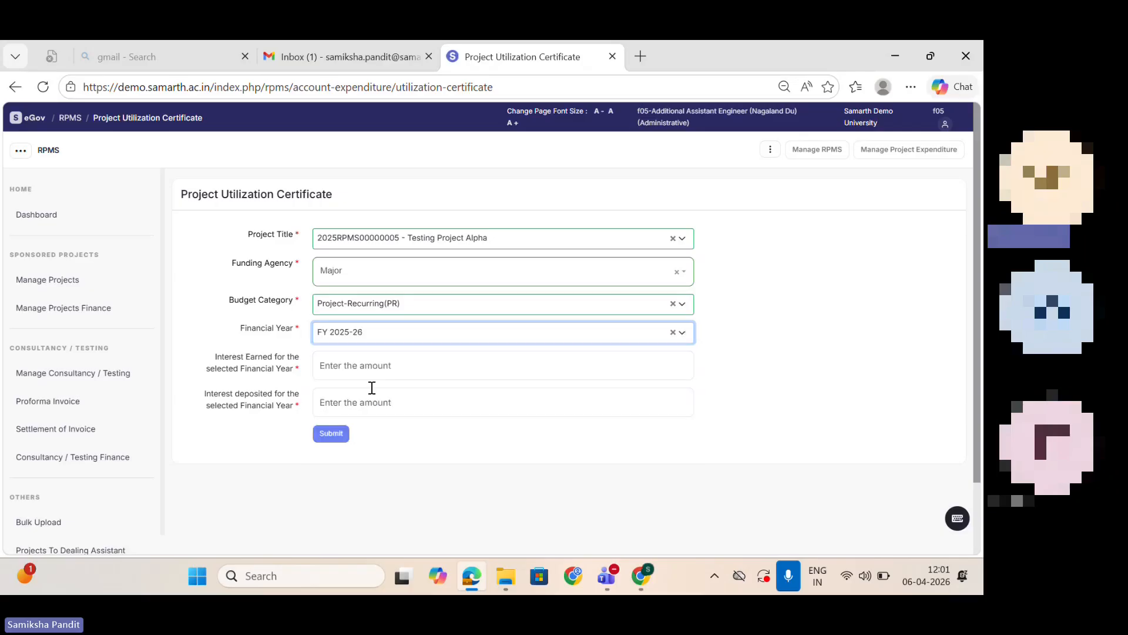
Step: Enter 0 for both interest earned and interest deposited, and generate the utilization certificate
left_click(361, 369)
left_click(379, 414)
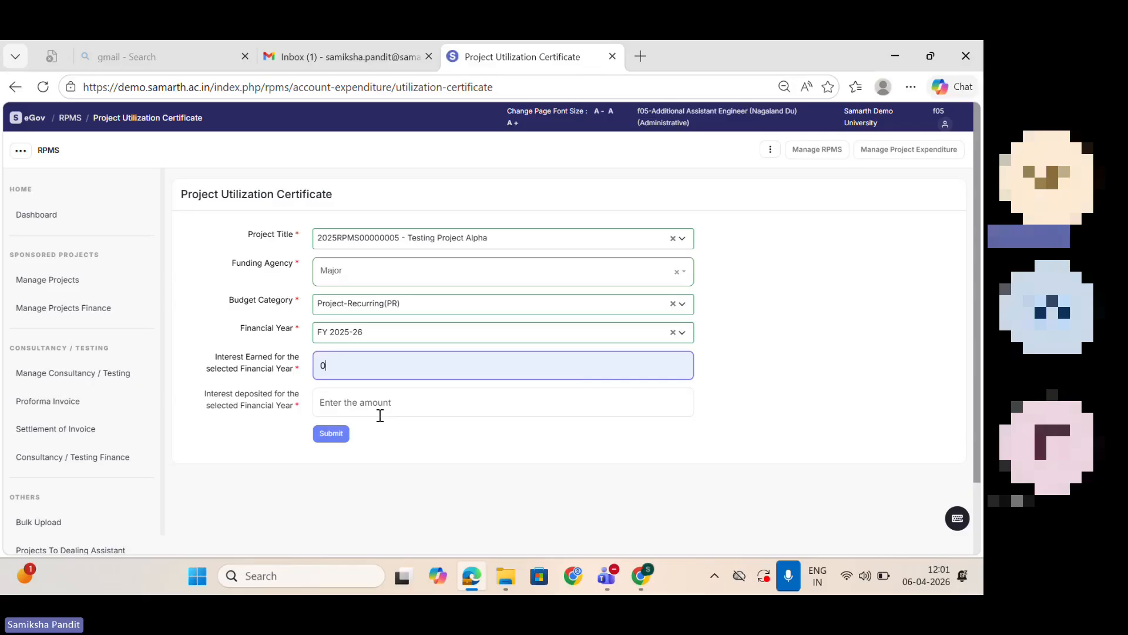
left_click(373, 404)
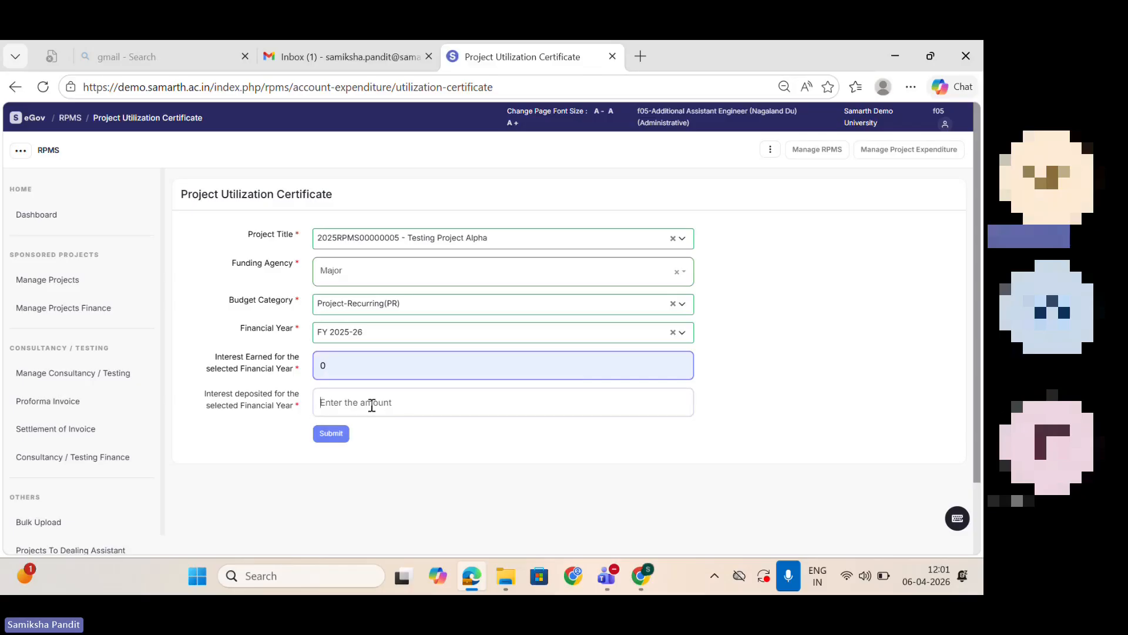
type("0")
left_click(333, 433)
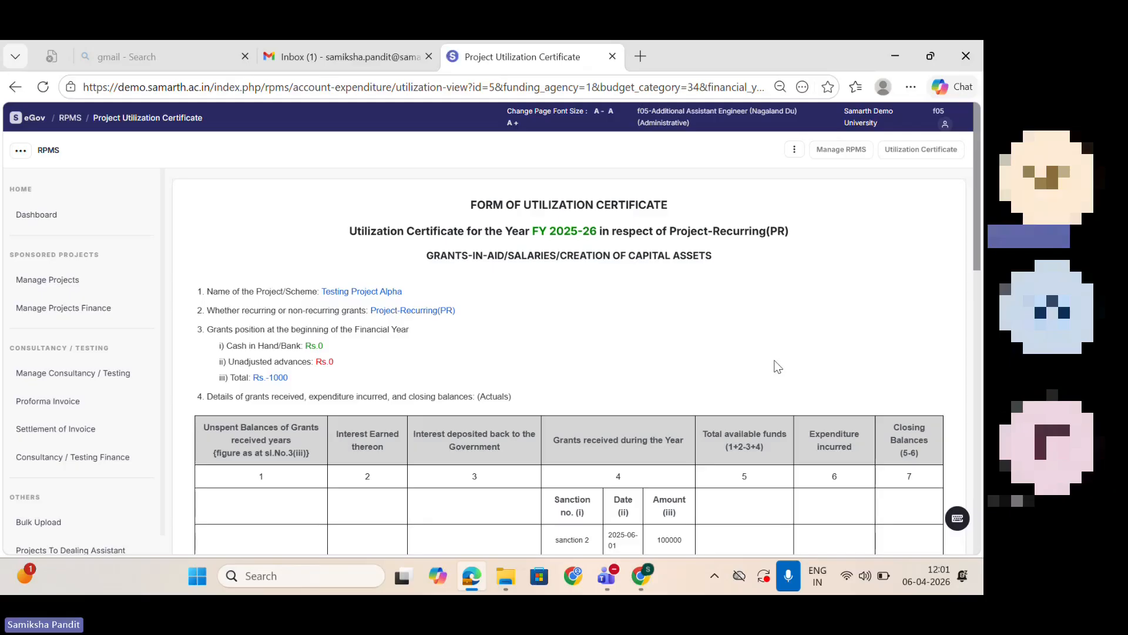
Step: Examine the utilization certificate's grant balances, component-wise utilization and year-end grants position
left_click_drag(975, 228, 984, 274)
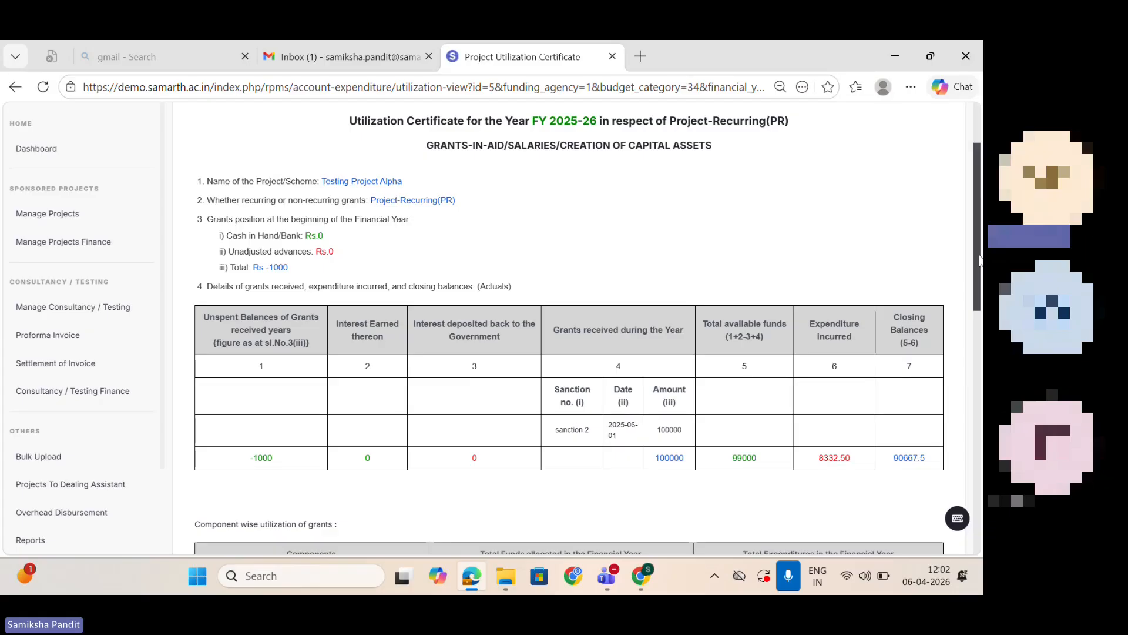
scroll(963, 276, "down", 3)
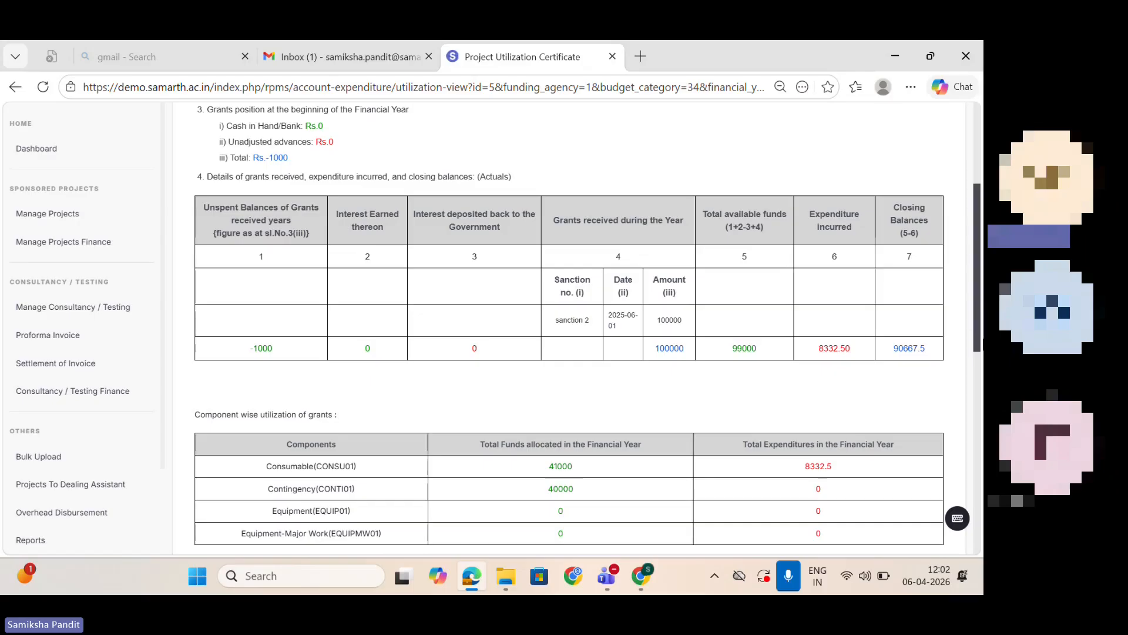
scroll(980, 334, "down", 3)
left_click_drag(979, 334, 983, 405)
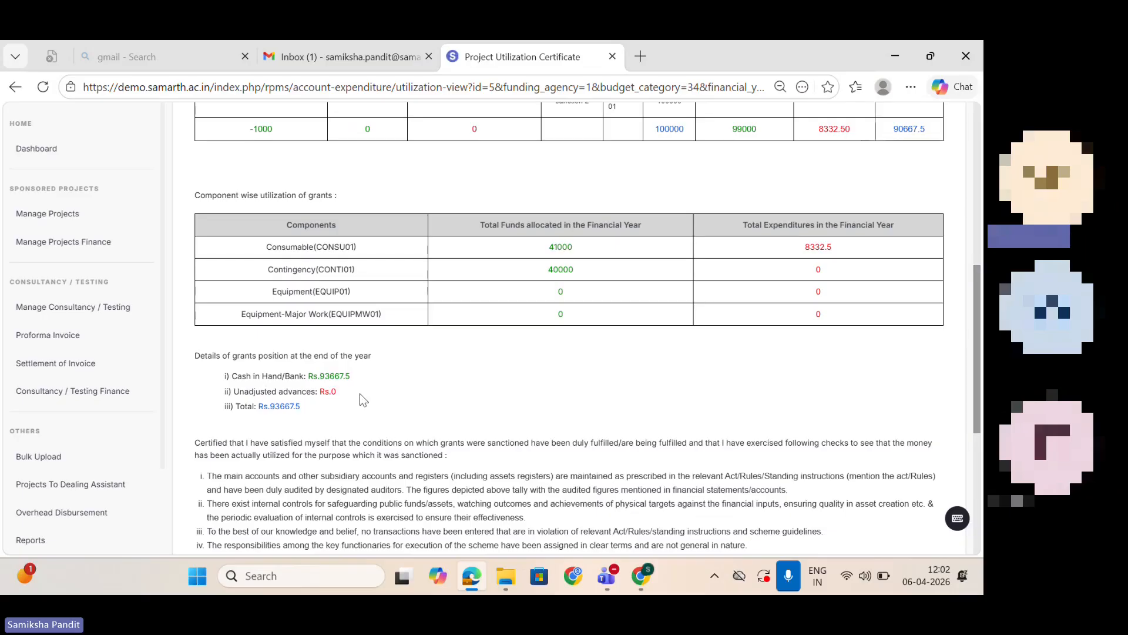
left_click_drag(977, 369, 971, 197)
Step: Return to the RPMS reports, open Projects For Closure, and open the closure form of the first listed project
left_click(77, 119)
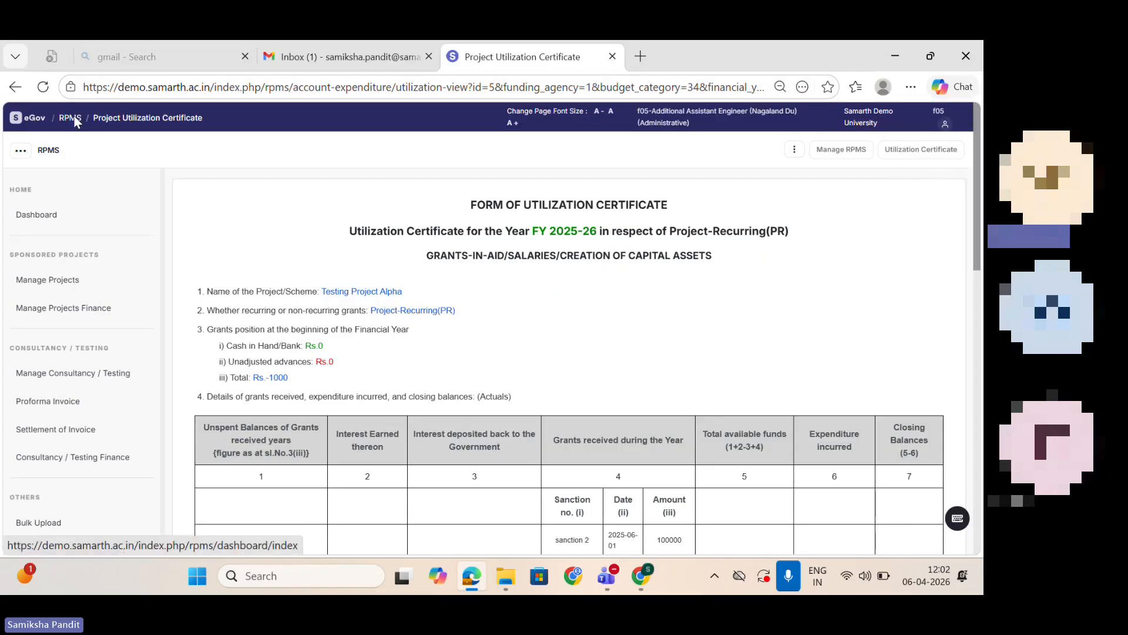
scroll(162, 325, "down", 3)
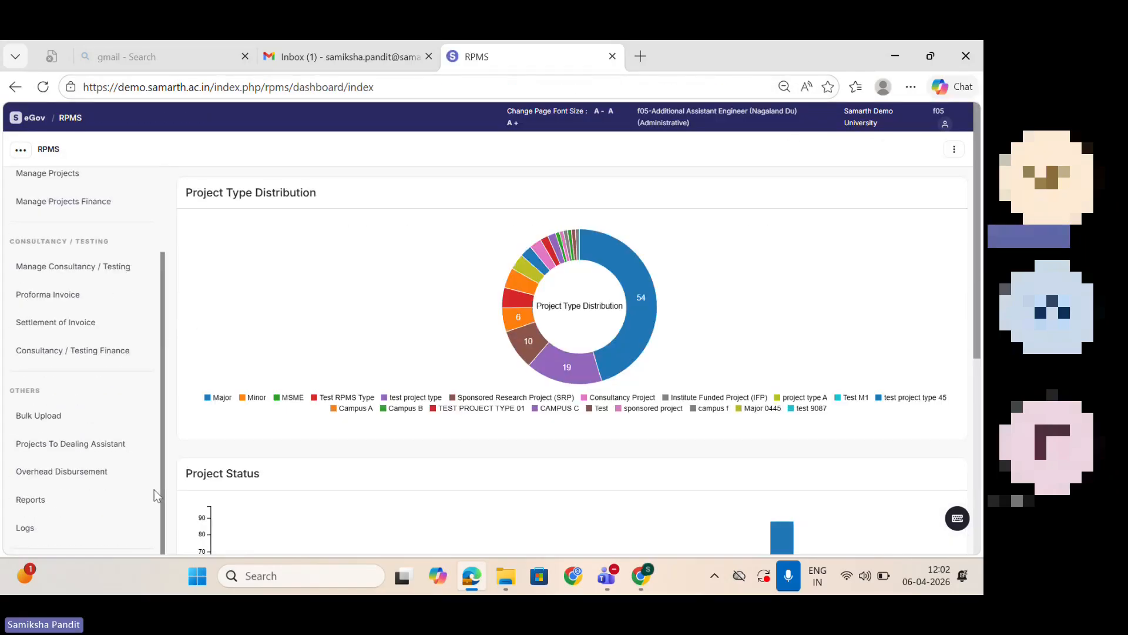
left_click(30, 496)
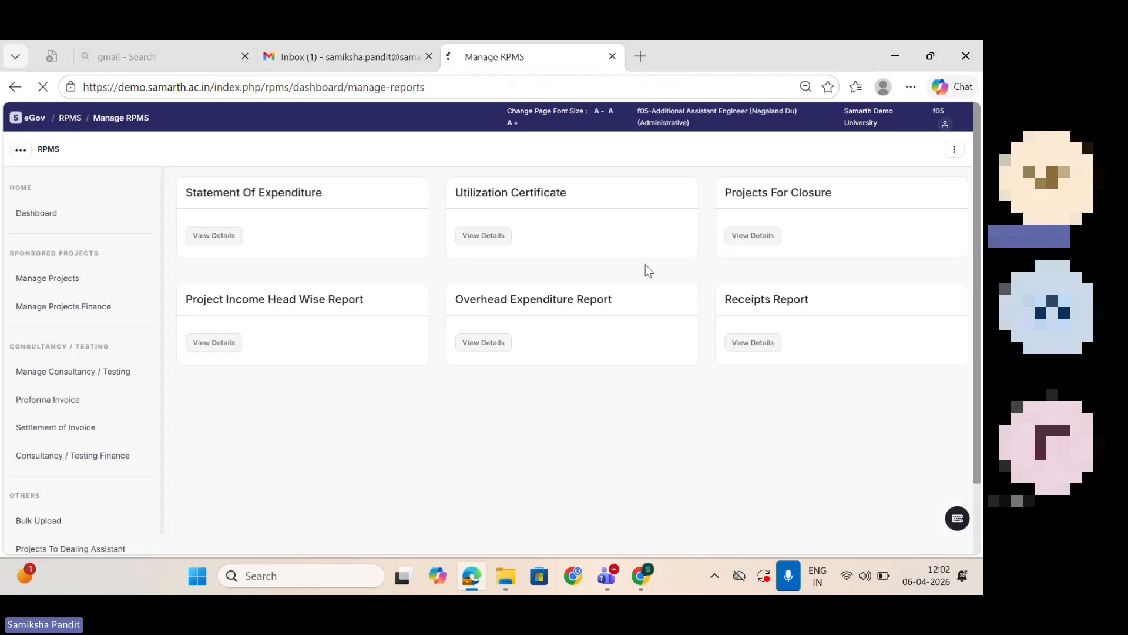
left_click(768, 233)
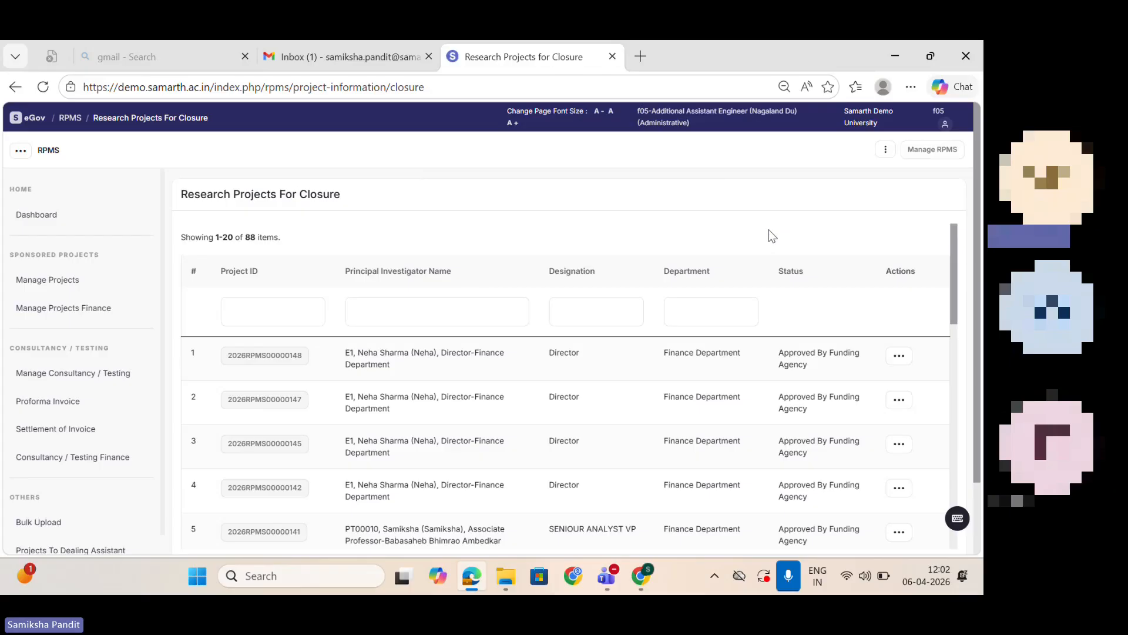
left_click(899, 356)
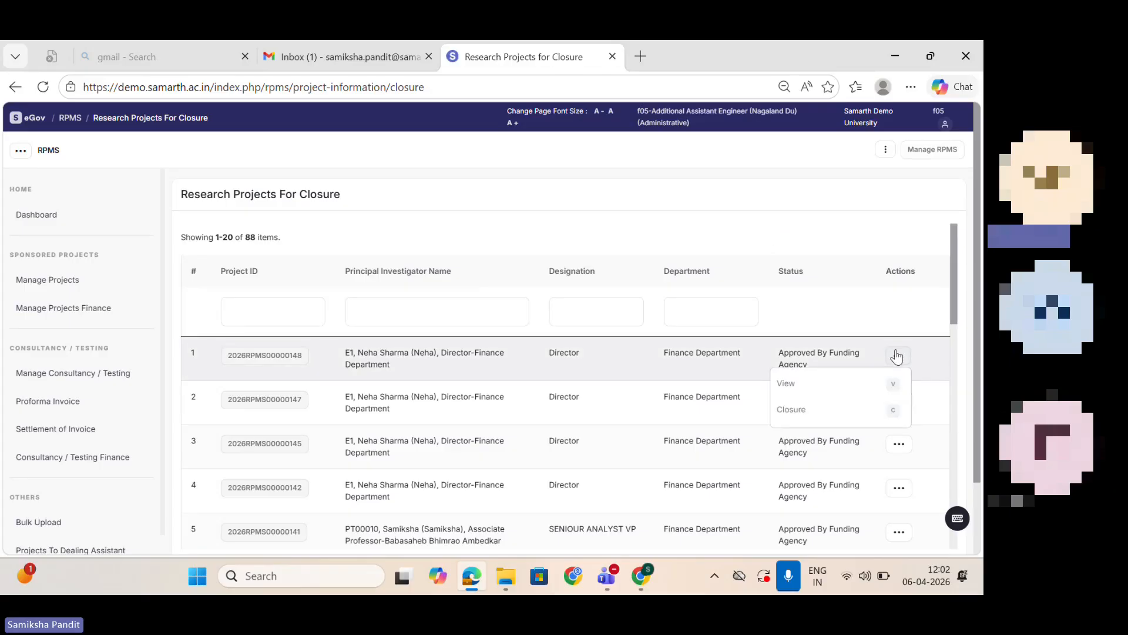
left_click(859, 416)
Step: Choose the status Project Closed, view the closure report, date and remarks fields, and return to the reports without submitting
left_click(270, 266)
left_click(274, 302)
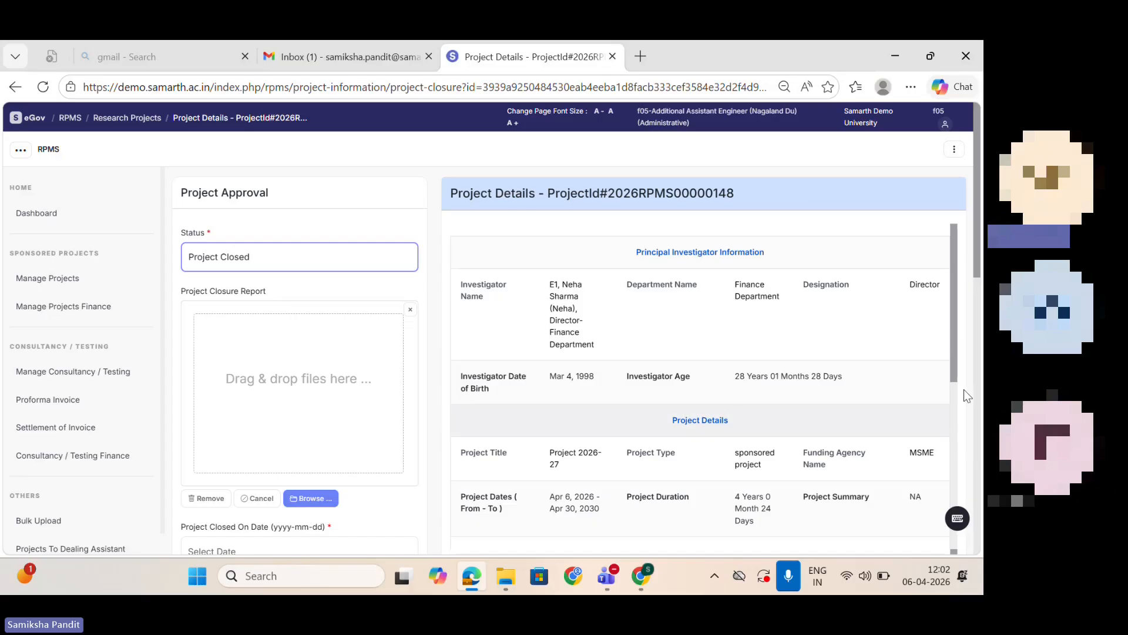
scroll(977, 275, "down", 5)
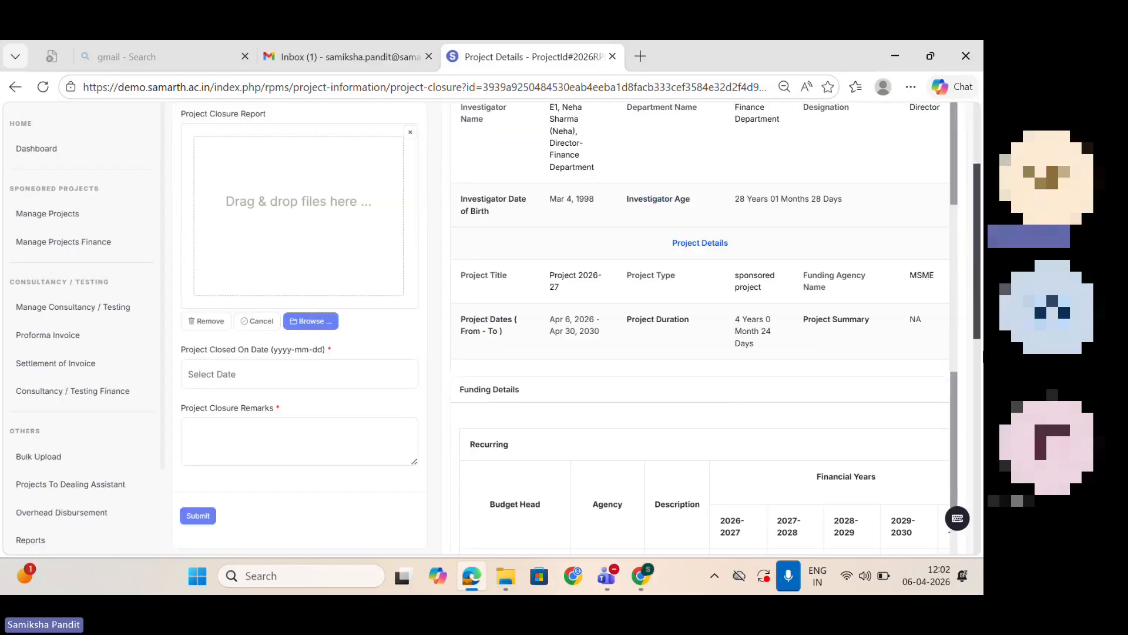
left_click(370, 259)
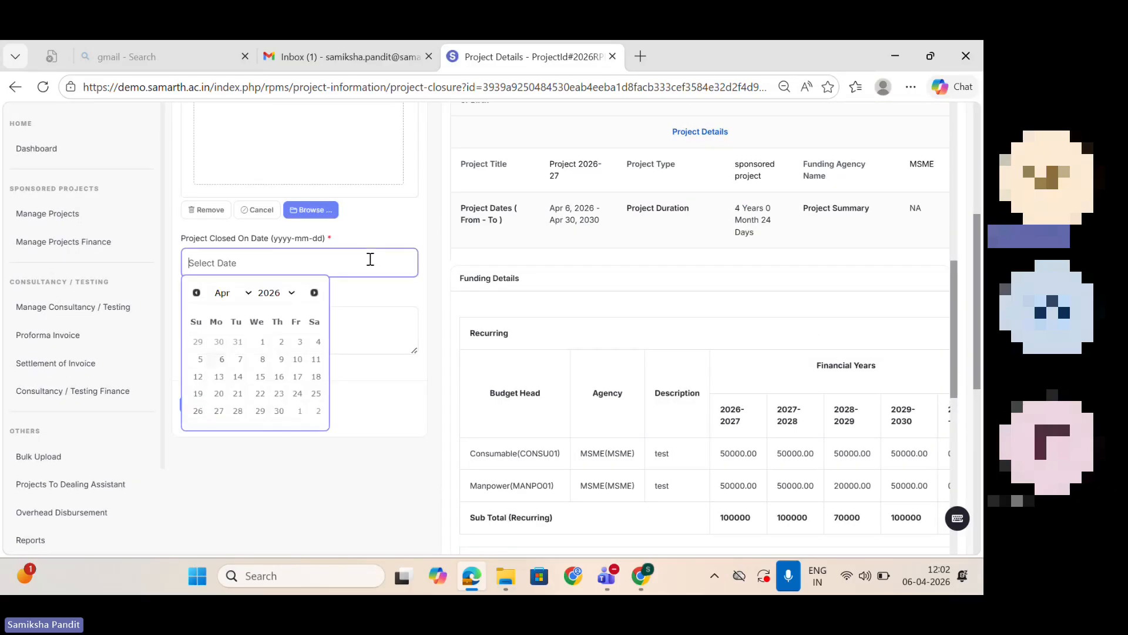
left_click(373, 327)
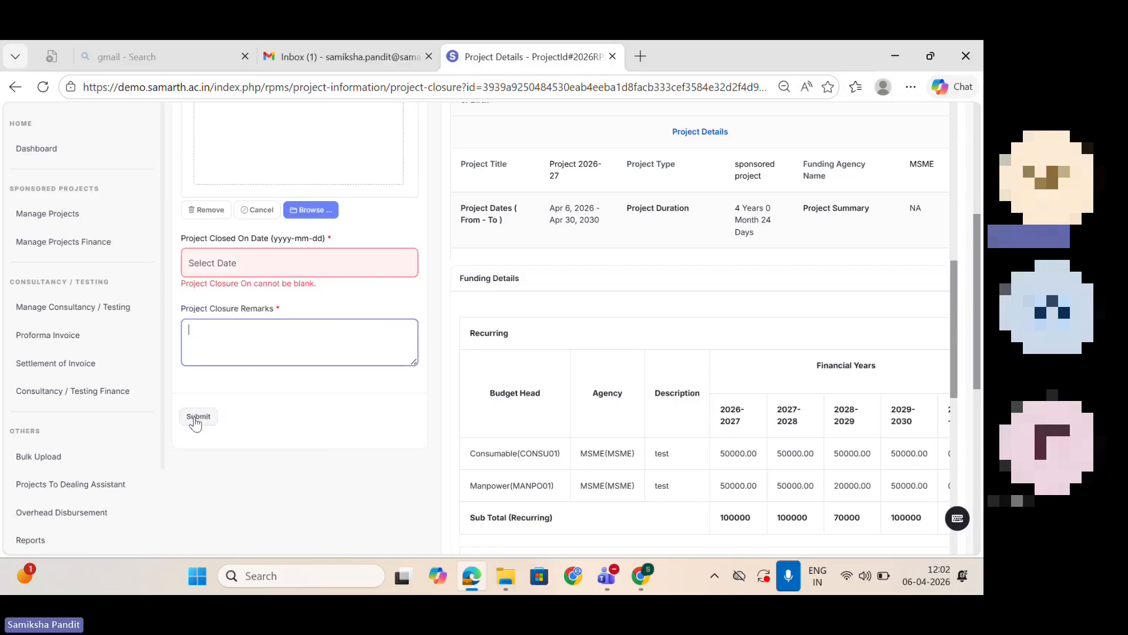
left_click(16, 87)
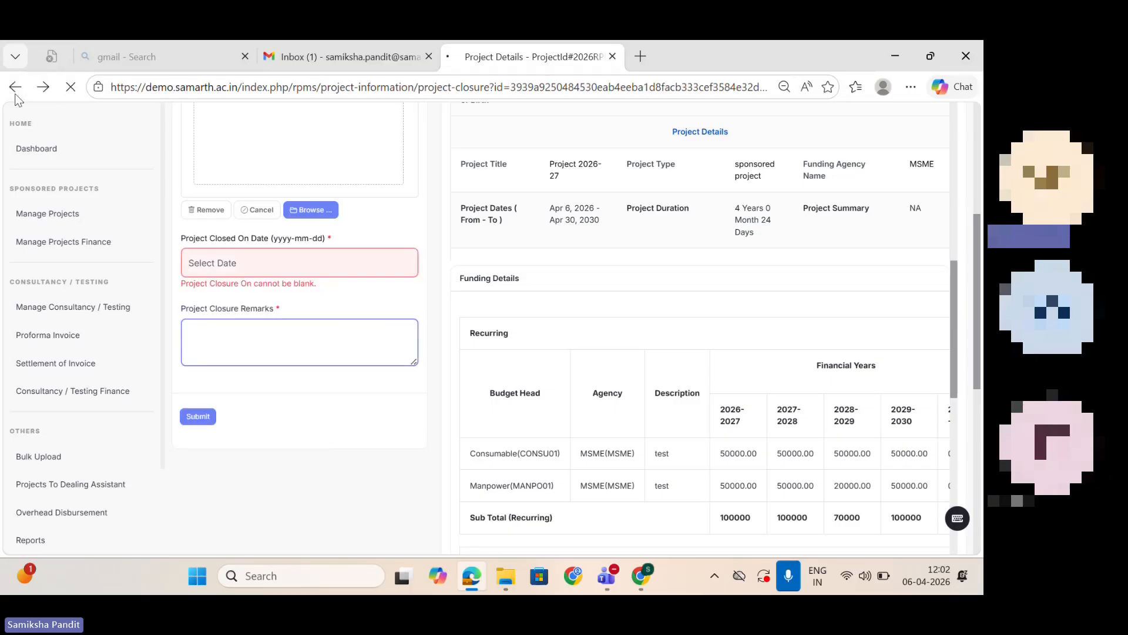
left_click(15, 87)
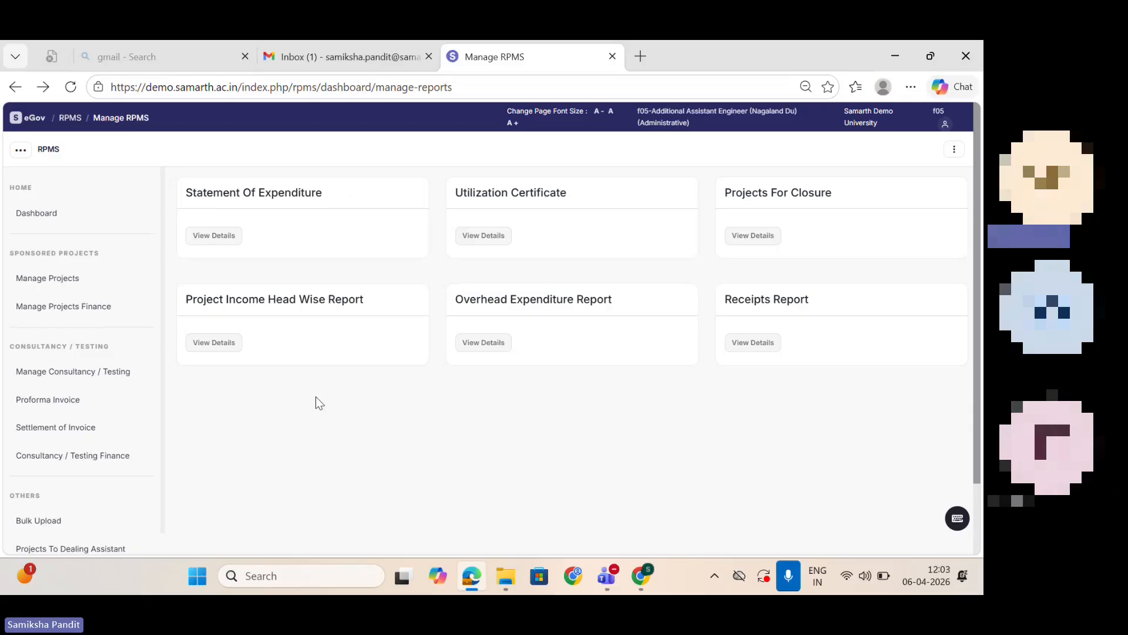
Step: Open the Project Income Head Wise Report and select the project Methodologies of Research with budget category Project-Other(PO)
left_click(224, 343)
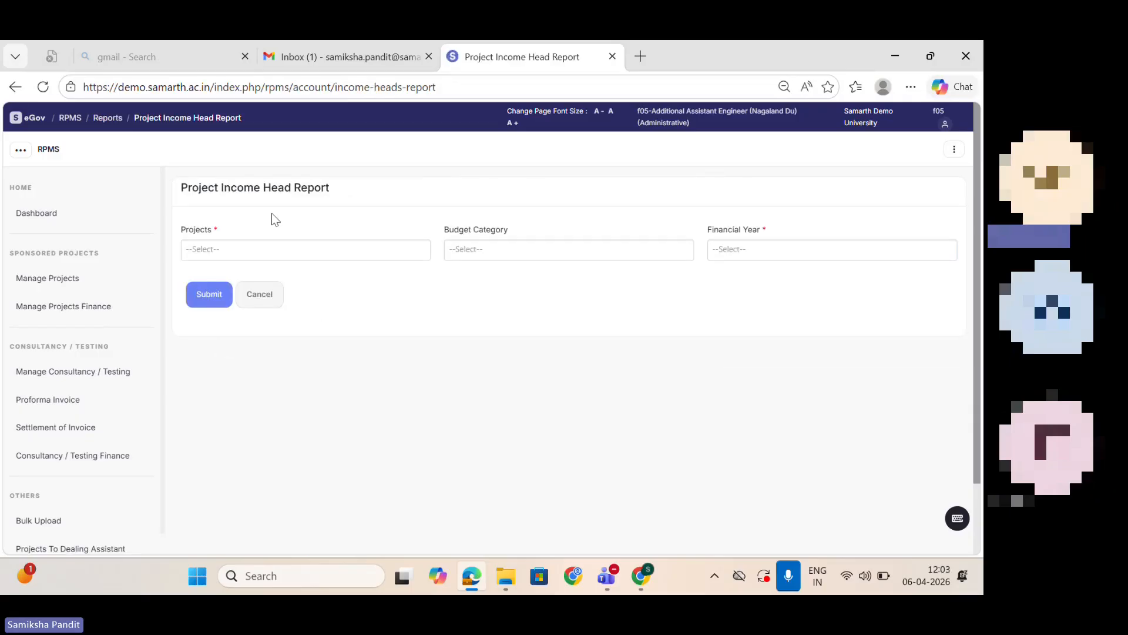
left_click(289, 250)
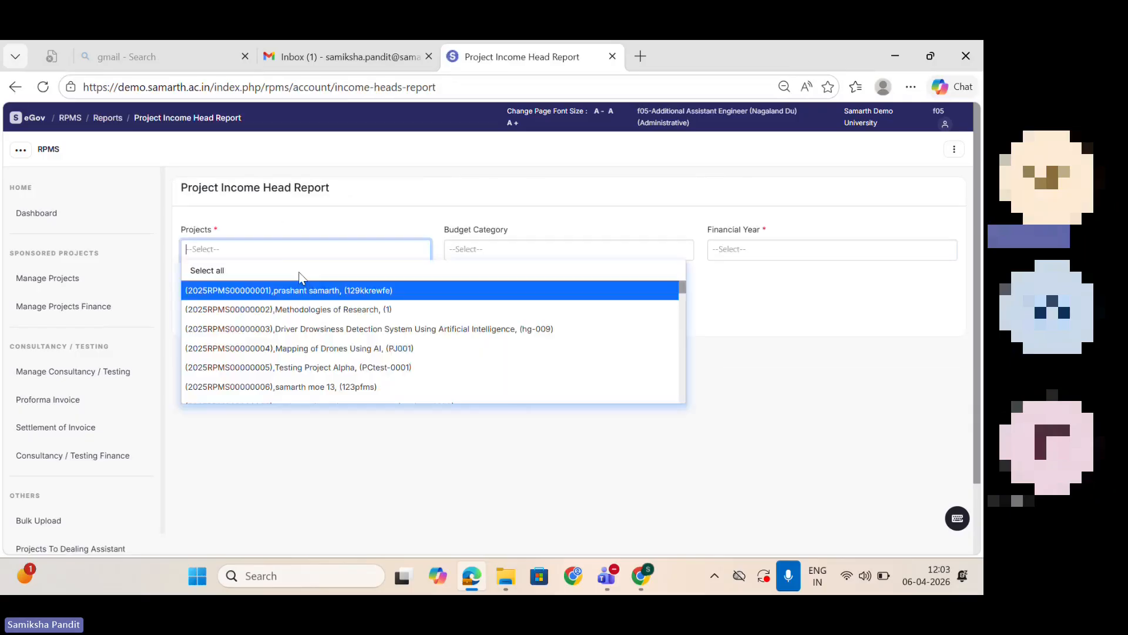
left_click(302, 309)
left_click(509, 251)
left_click(528, 328)
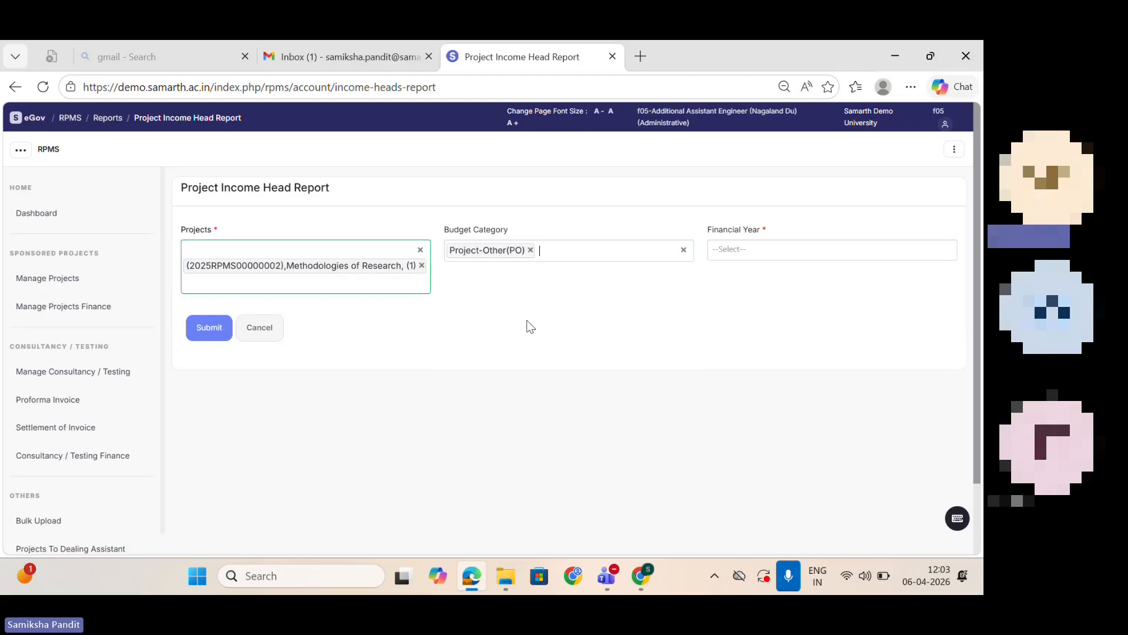
Step: Choose financial year FY 2026-27, replace it with FY 2025-26, and generate the income head report
left_click(820, 246)
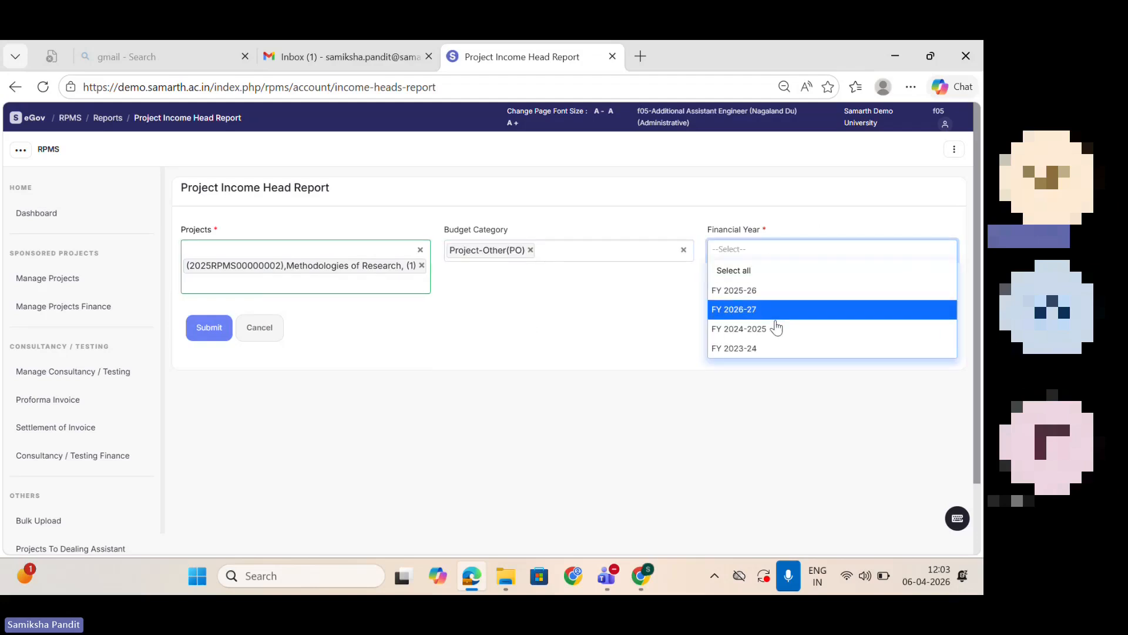
left_click(774, 317)
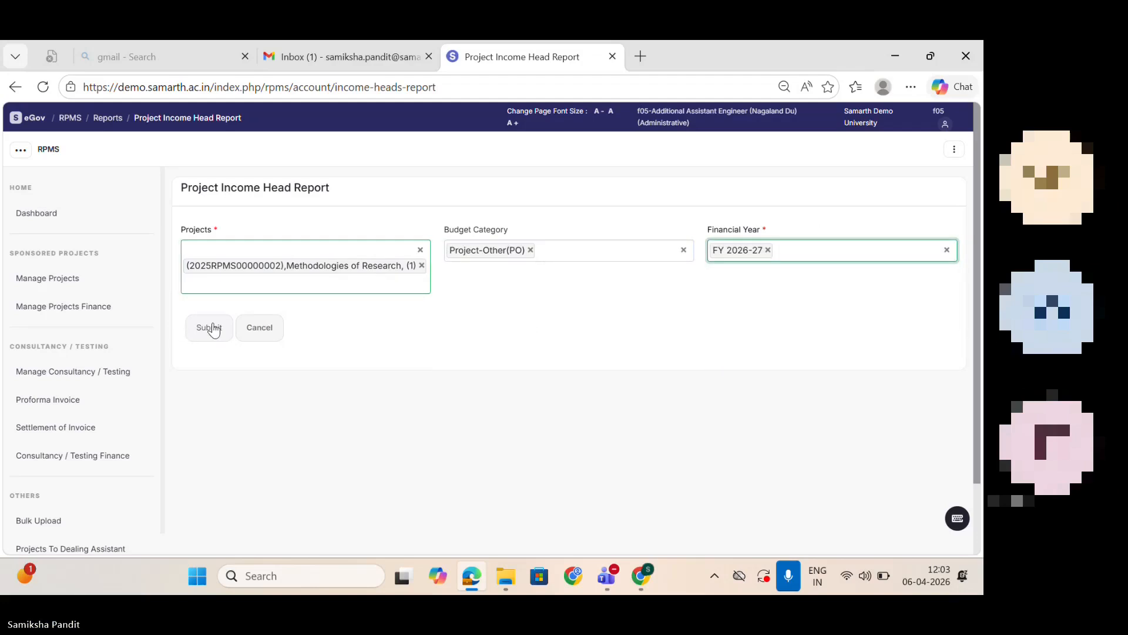
left_click(769, 250)
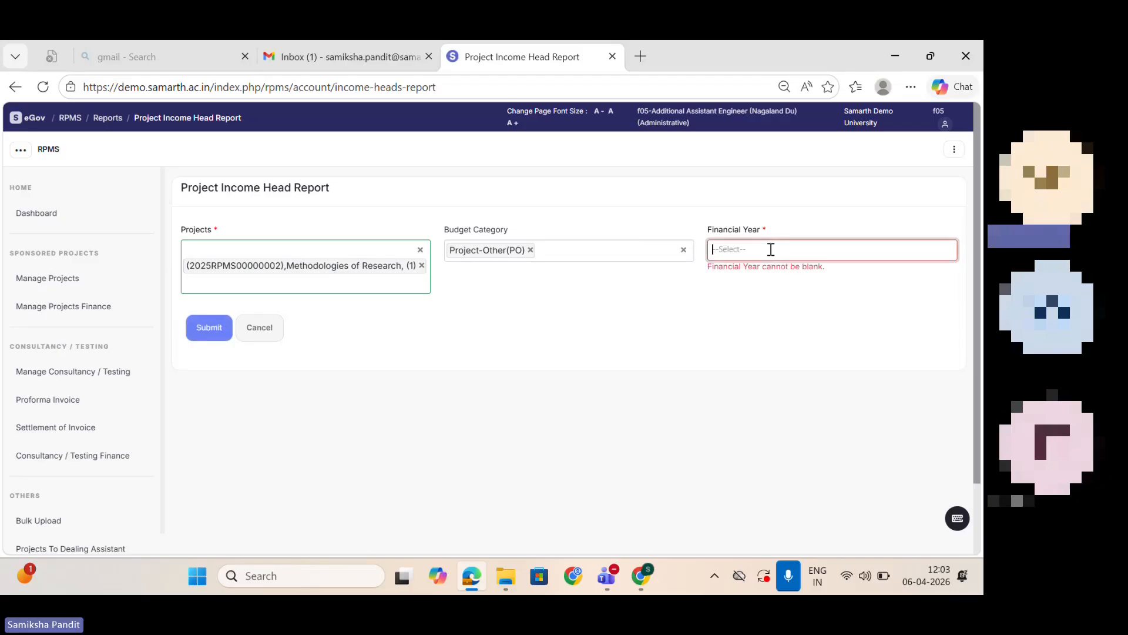
left_click(773, 295)
left_click(214, 329)
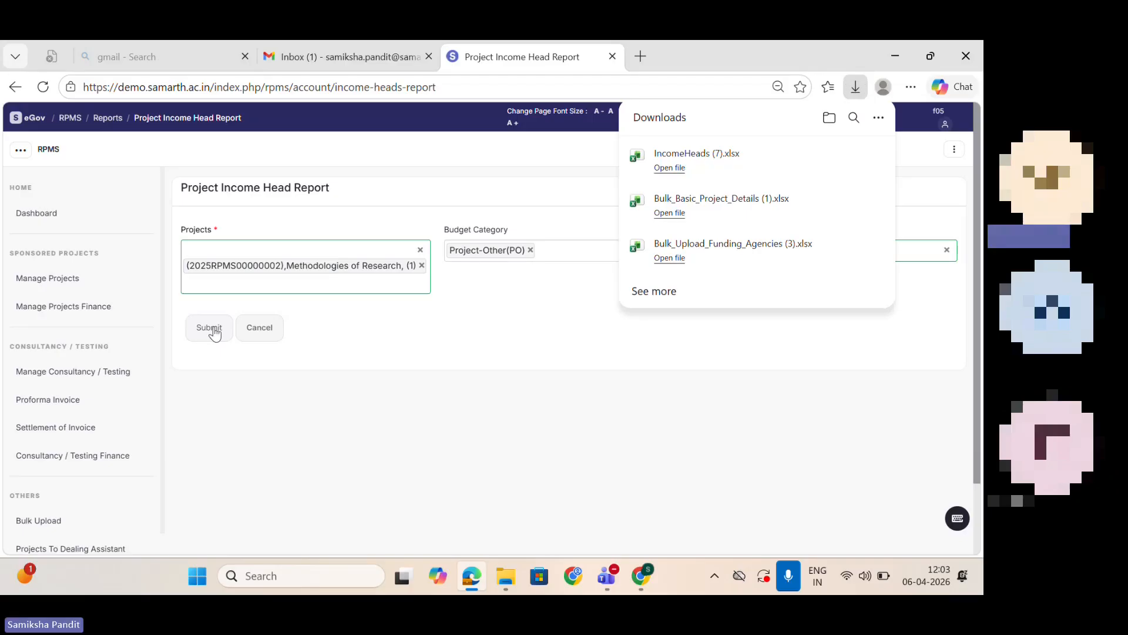
Step: Open the downloaded IncomeHeads (7).xlsx in Excel, look over its report columns, and close the workbook
left_click(682, 169)
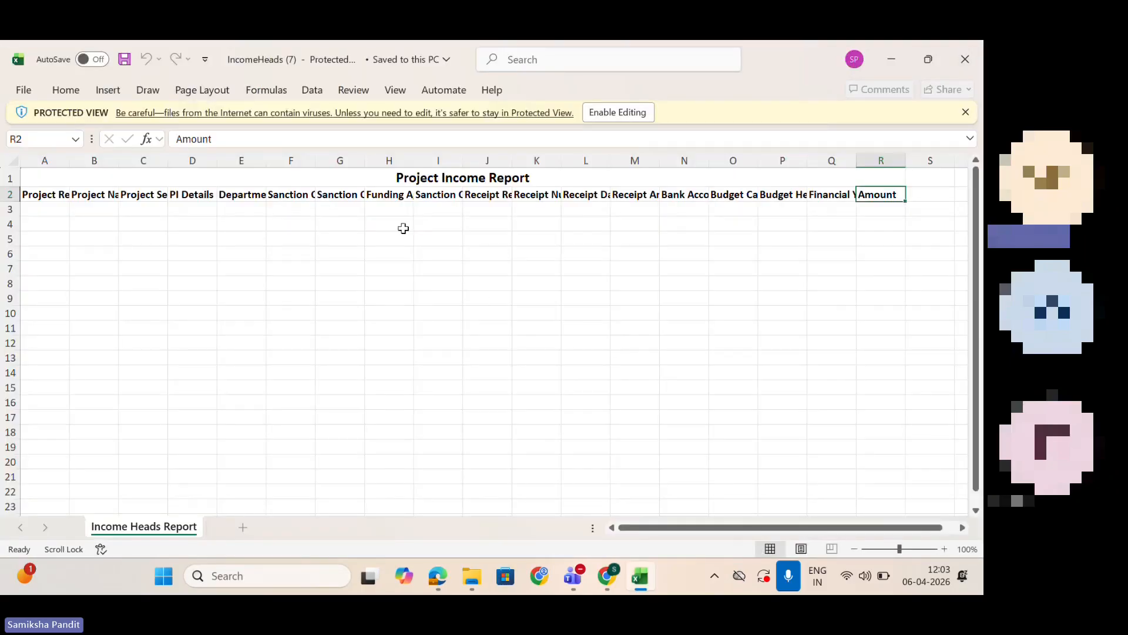
left_click(404, 226)
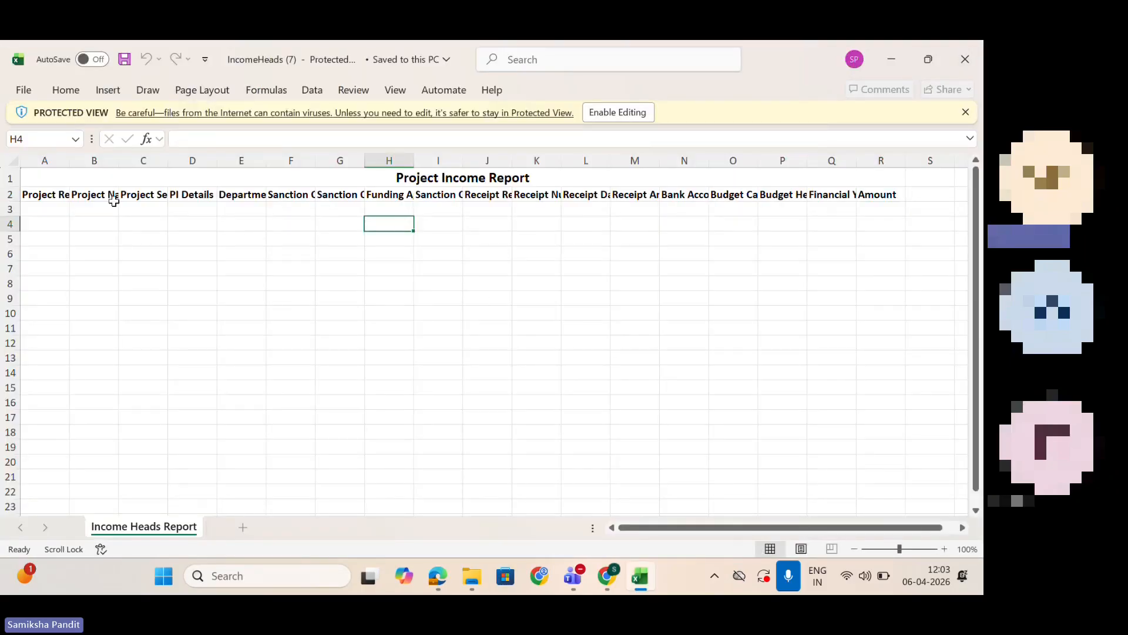
left_click(965, 59)
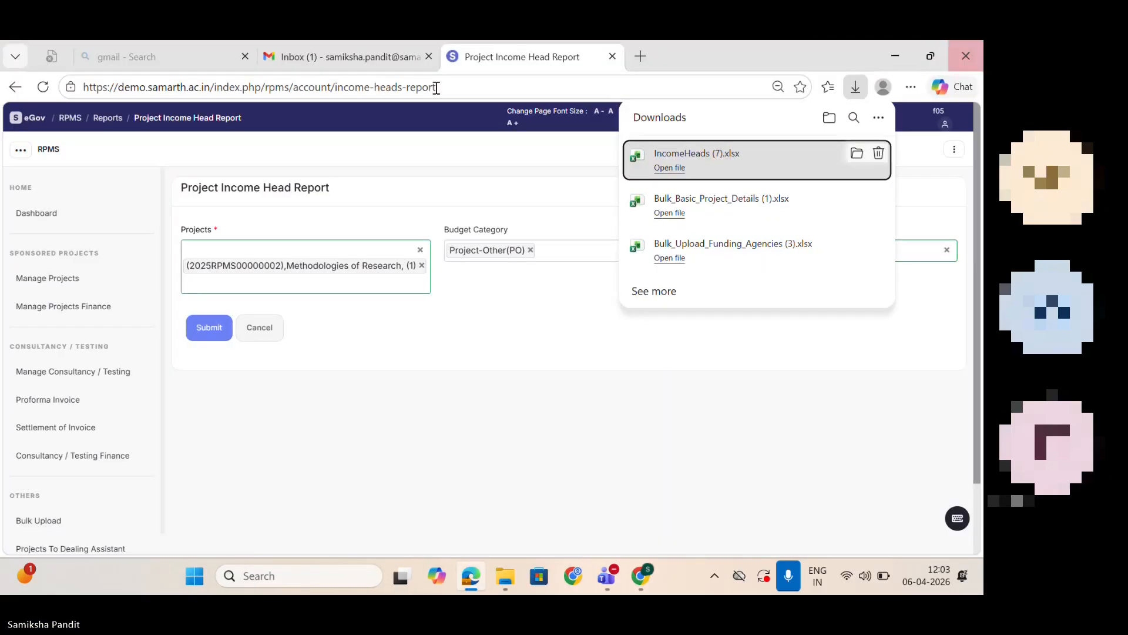
Step: Return to the reports, open the Receipts Report, select the project Test projects (Sponsored), and generate the report
left_click(16, 87)
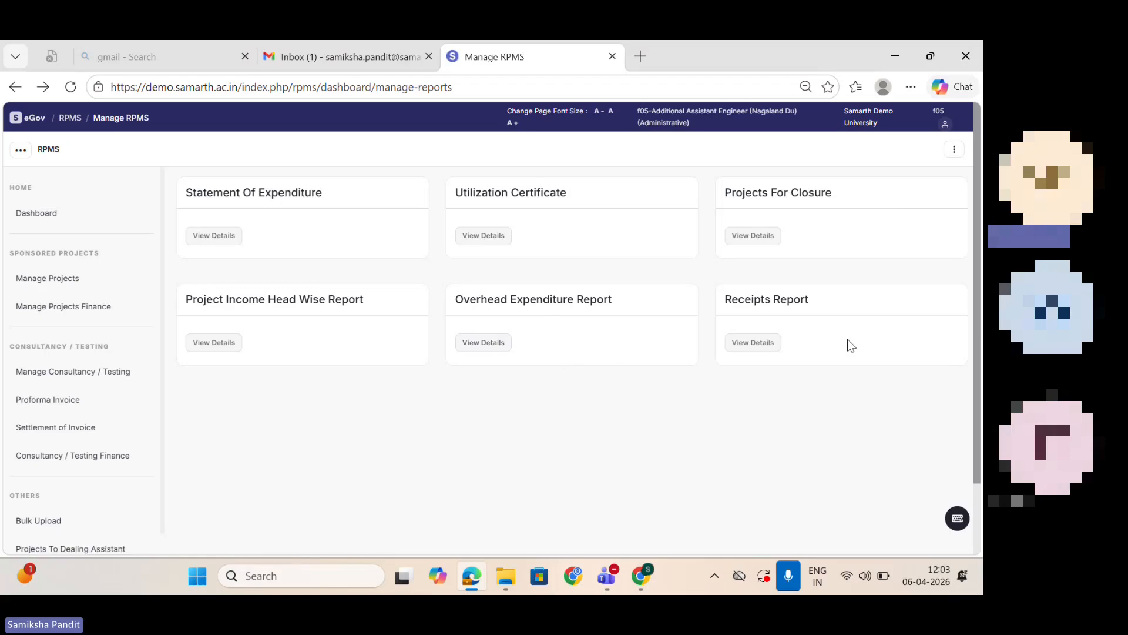
left_click(769, 340)
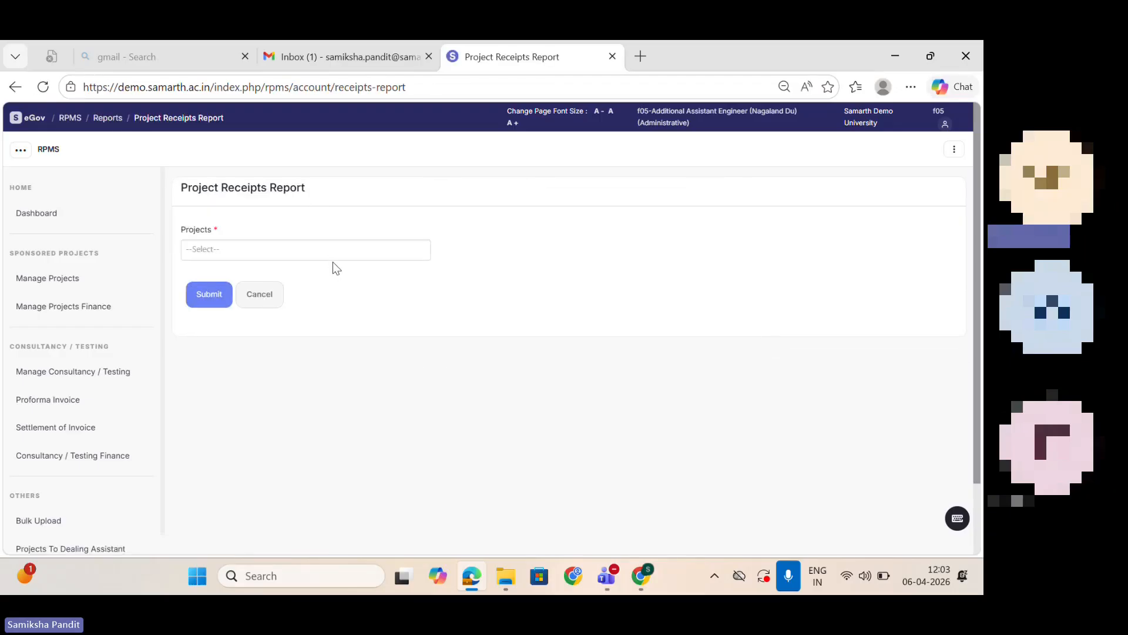
left_click(326, 255)
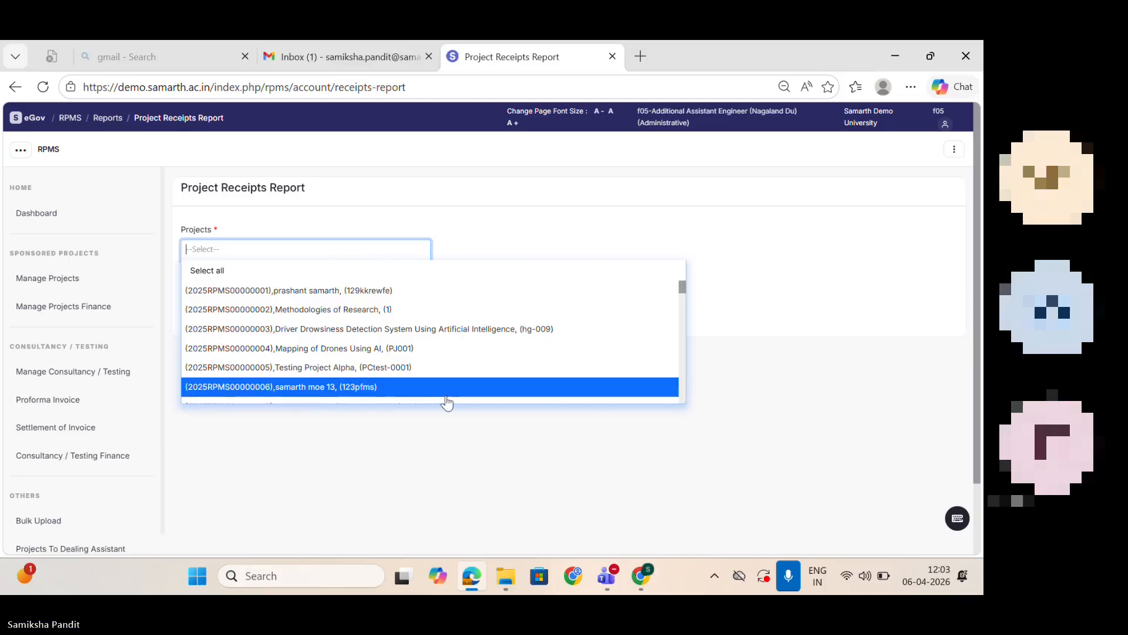
left_click_drag(681, 287, 691, 392)
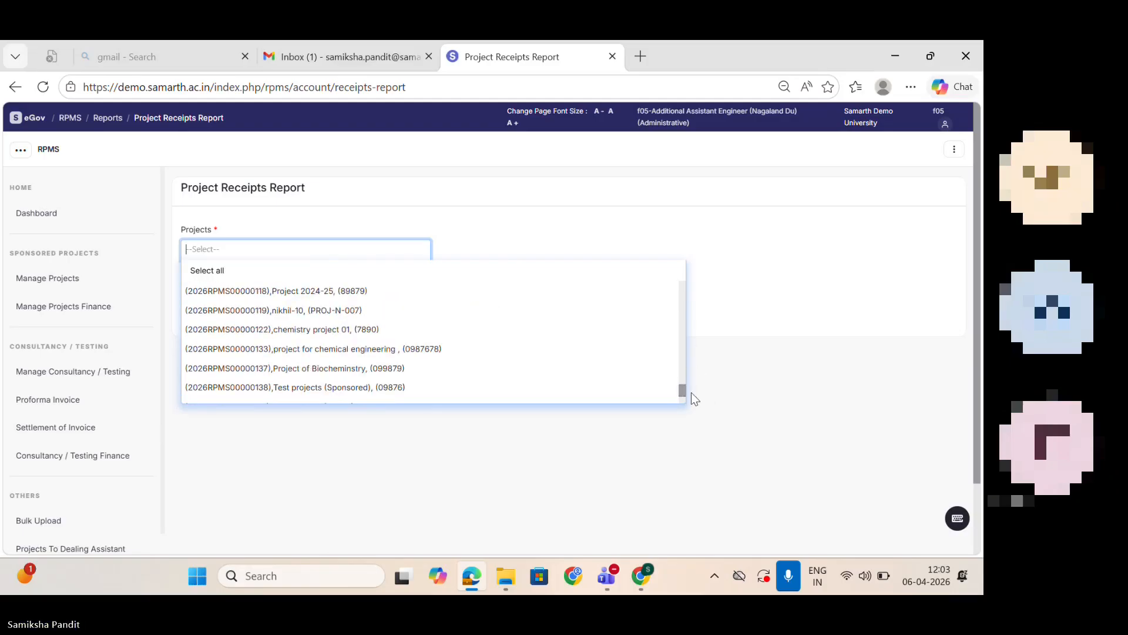
left_click(447, 392)
left_click(197, 343)
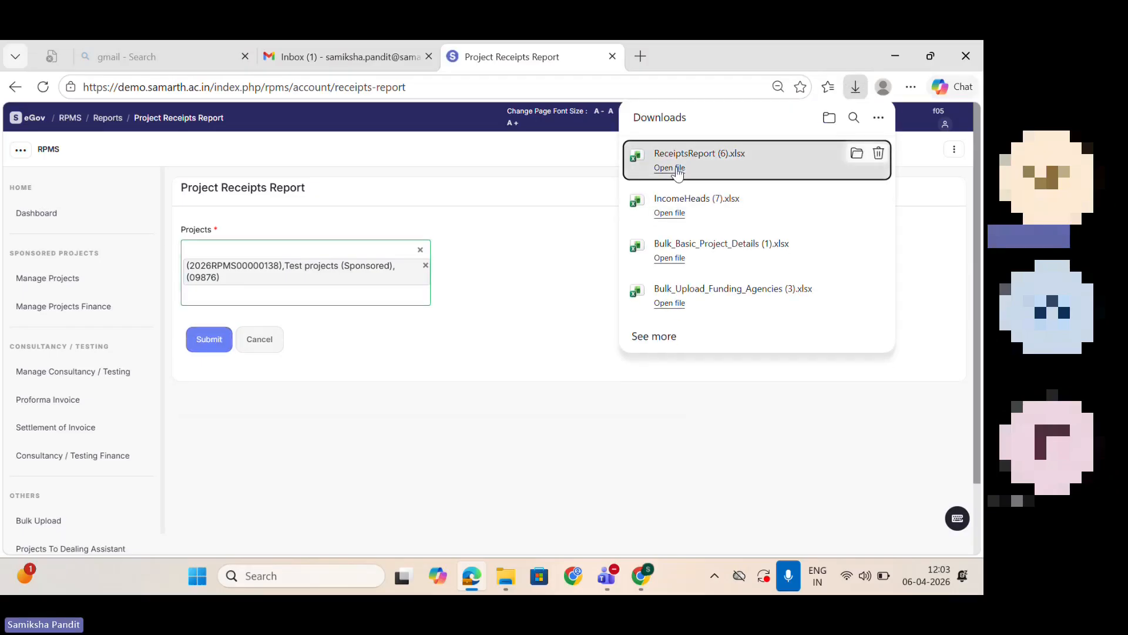
Step: Open the downloaded ReceiptsReport (6).xlsx in Excel, enable editing, and autofit all columns to their contents
left_click(676, 168)
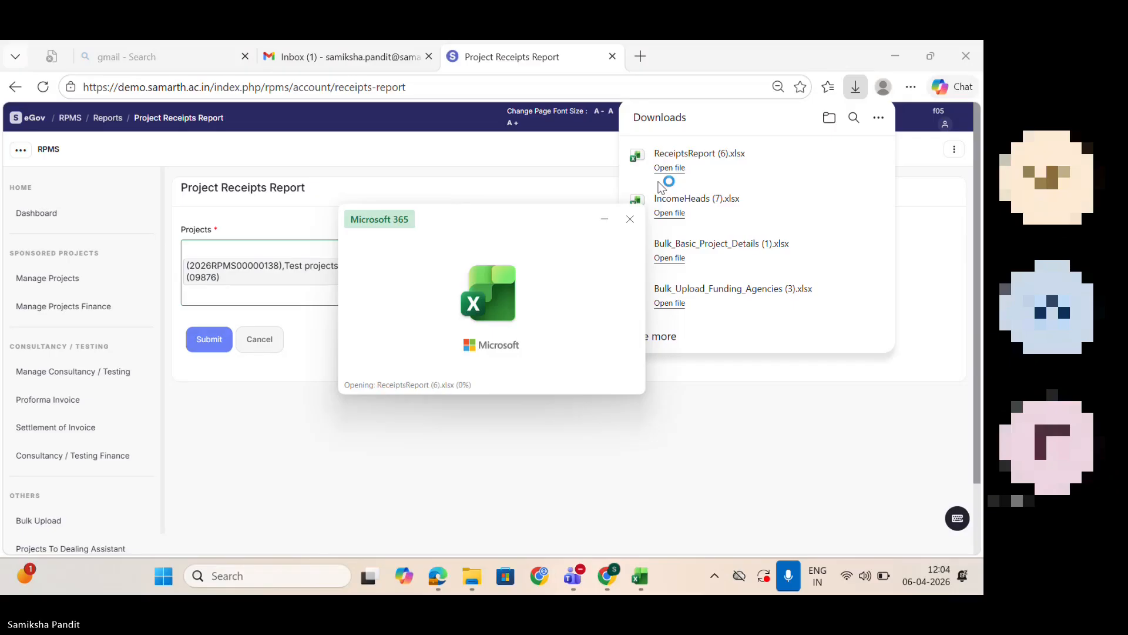
left_click(429, 237)
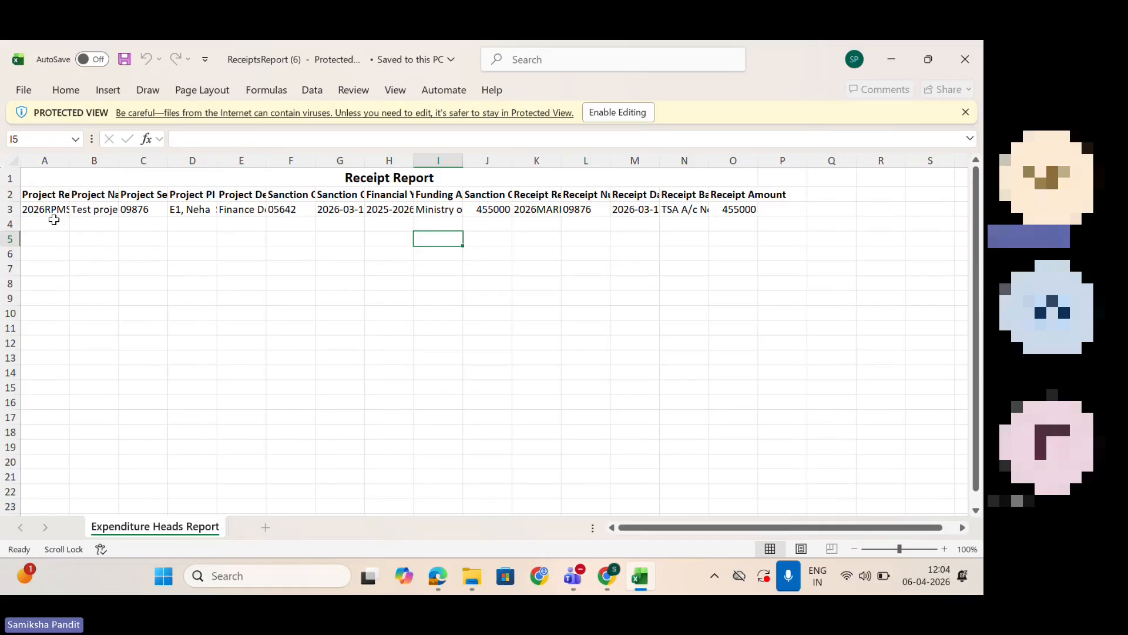
left_click(627, 111)
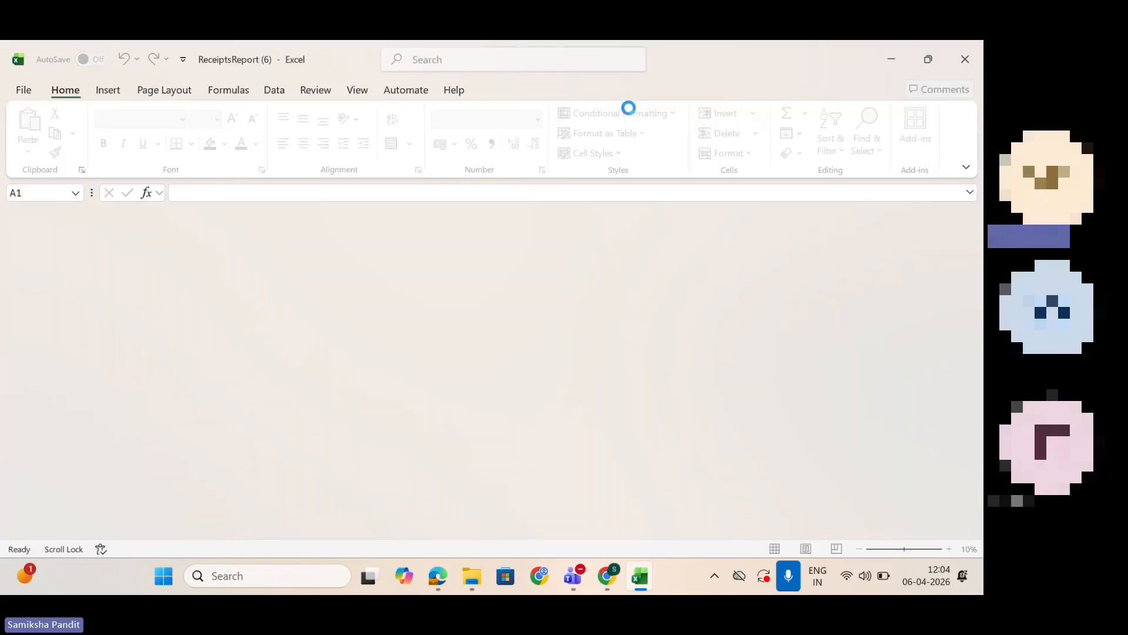
left_click(11, 217)
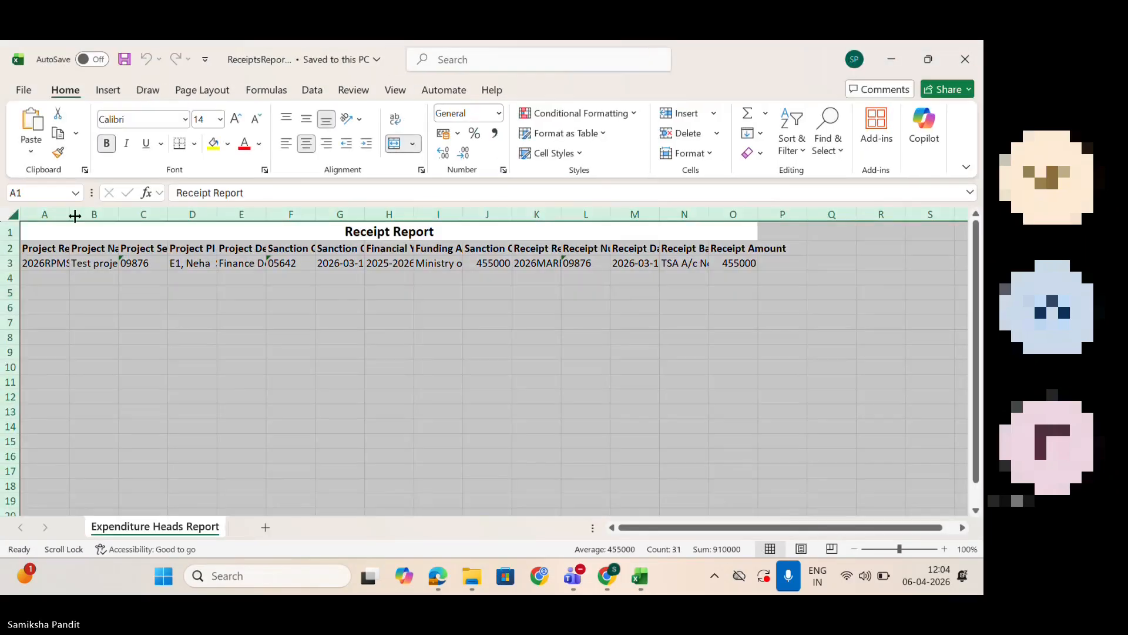
double_click(70, 215)
left_click(99, 290)
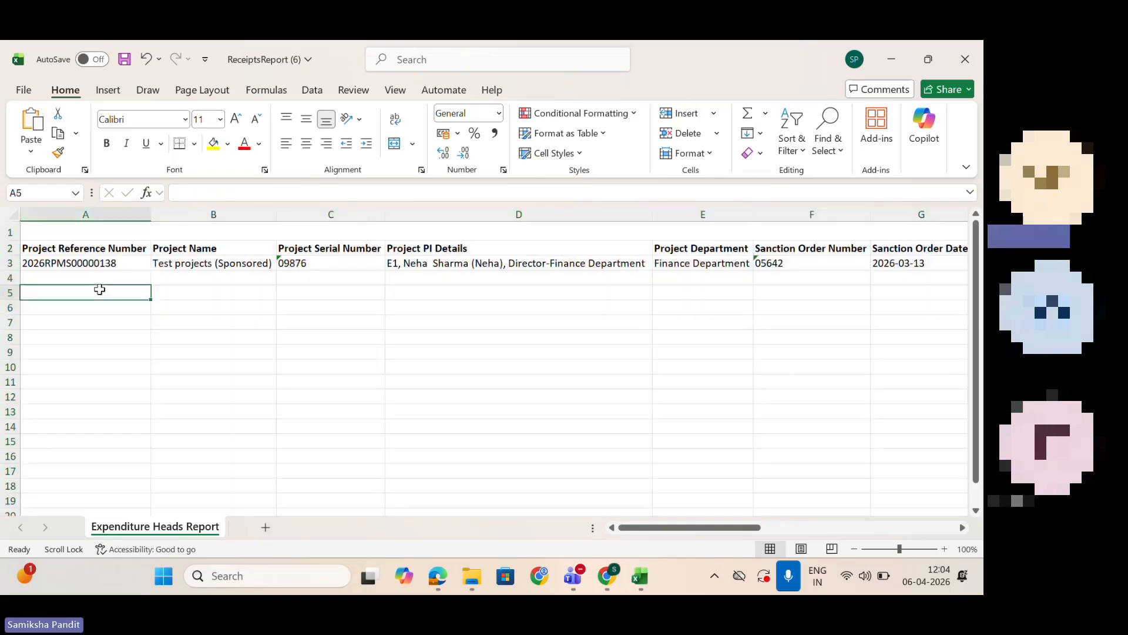
Step: Look over the receipt report's columns through to Receipt Amount, and close the workbook without saving
left_click(213, 284)
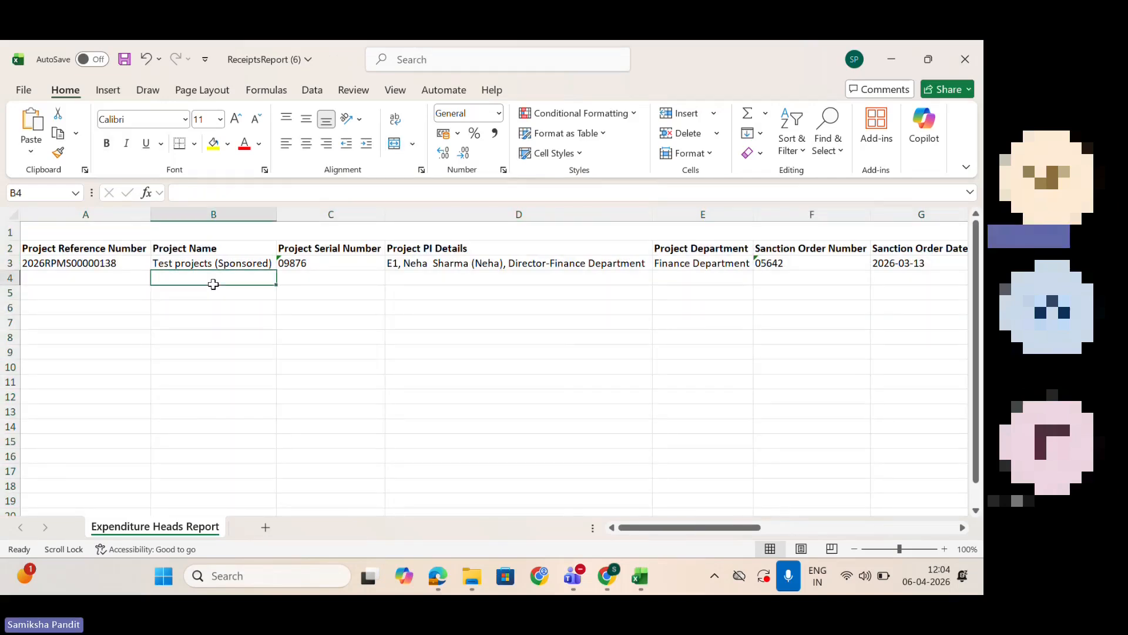
key("Right")
scroll(214, 284, "right", 3)
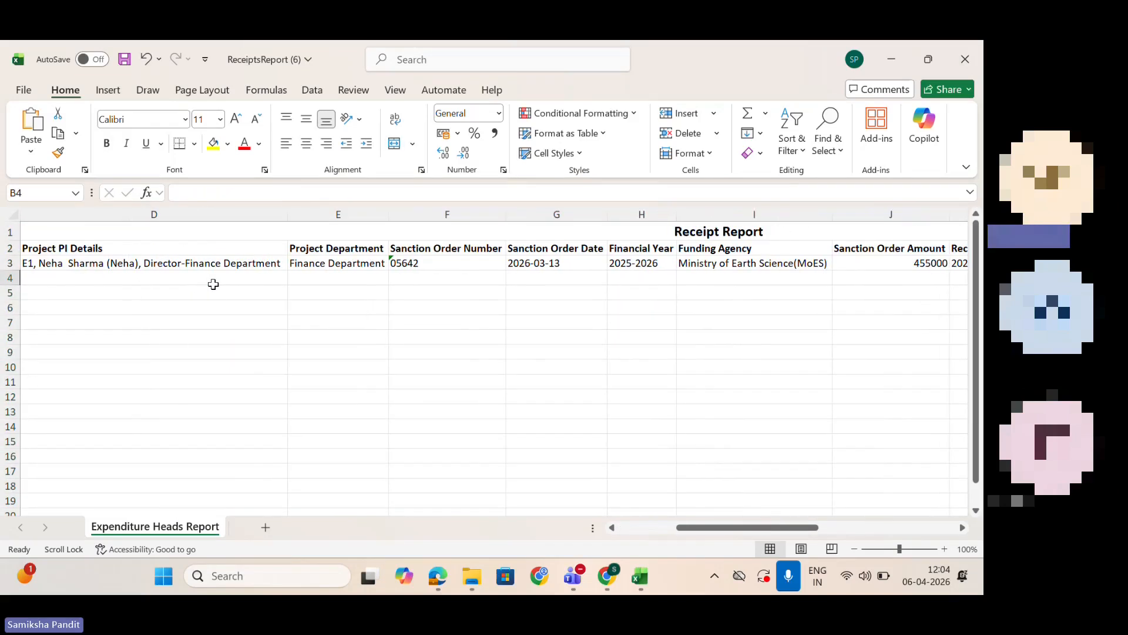
scroll(213, 284, "right", 1)
scroll(213, 284, "right", 1)
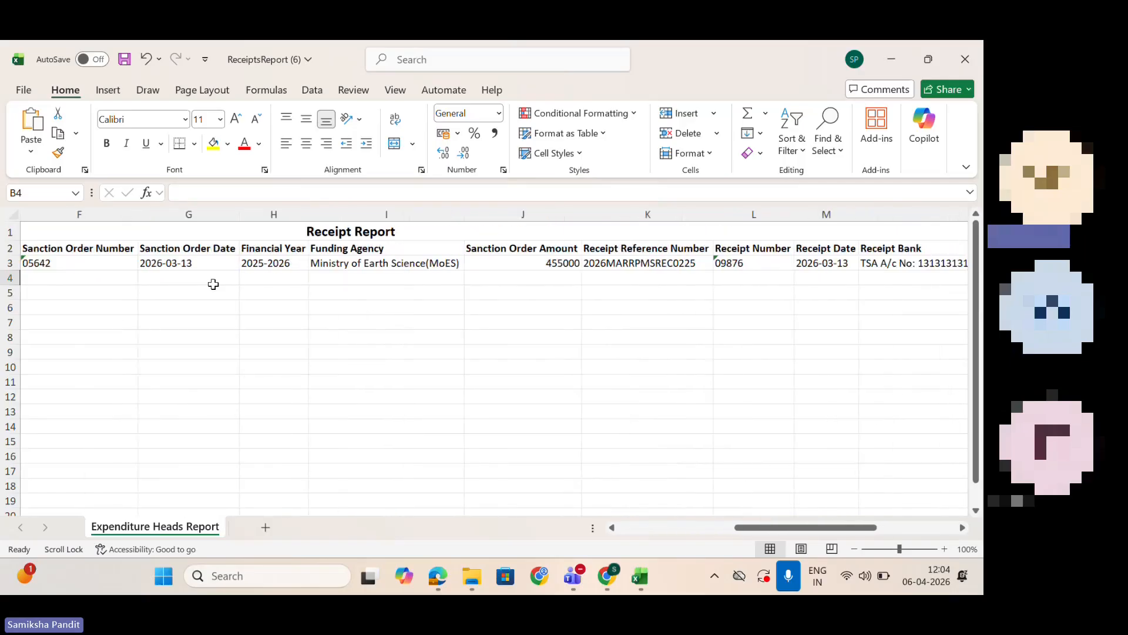
scroll(213, 284, "right", 5)
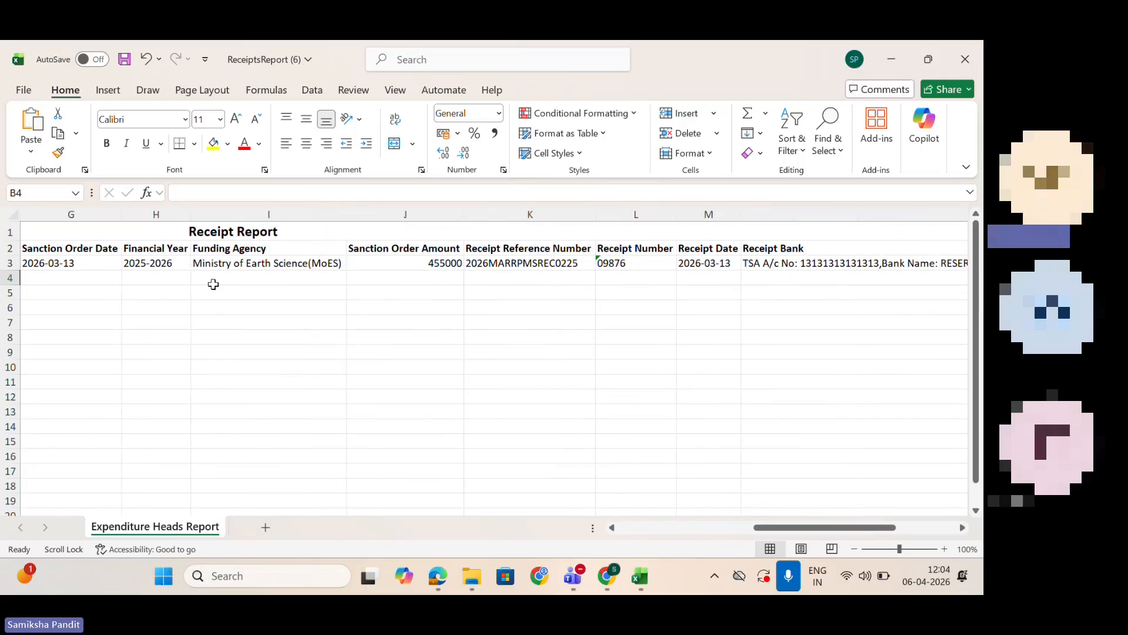
scroll(213, 284, "right", 1)
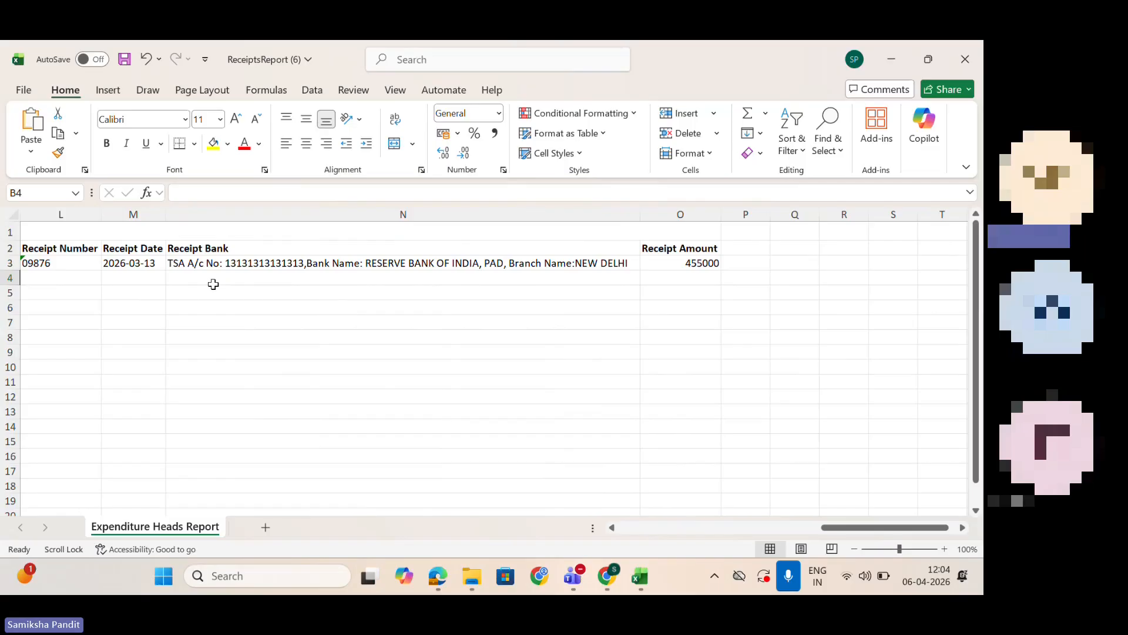
left_click(968, 60)
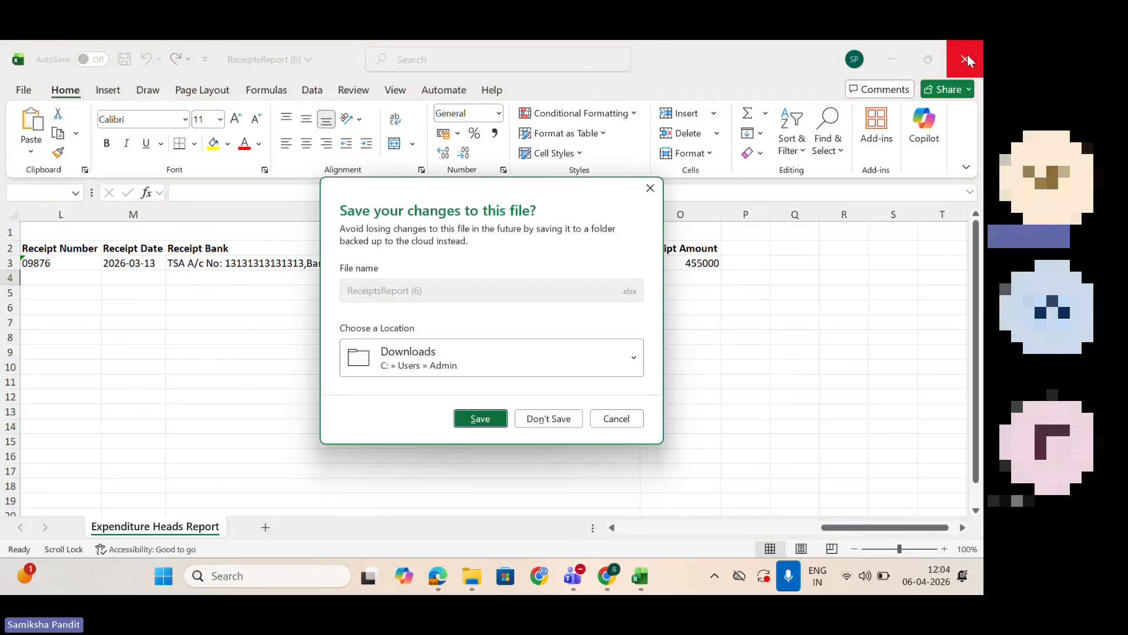
left_click(549, 419)
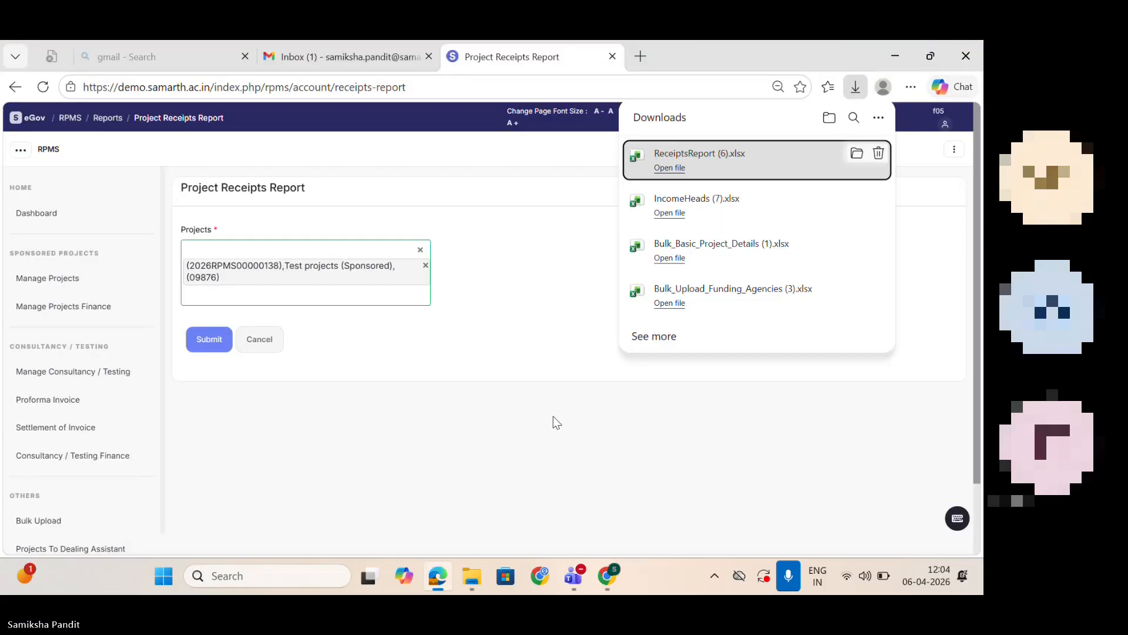
Step: Look through the RPMS module's navigation entries down to Settings, and return to the reports overview
left_click(163, 291)
scroll(153, 411, "down", 2)
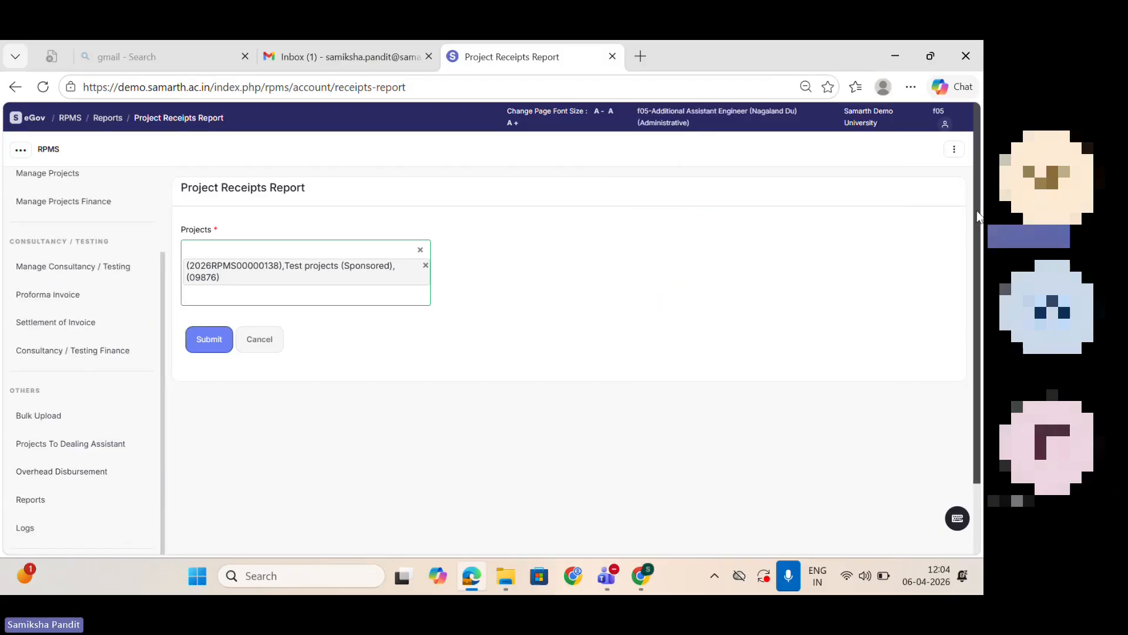
scroll(976, 229, "down", 2)
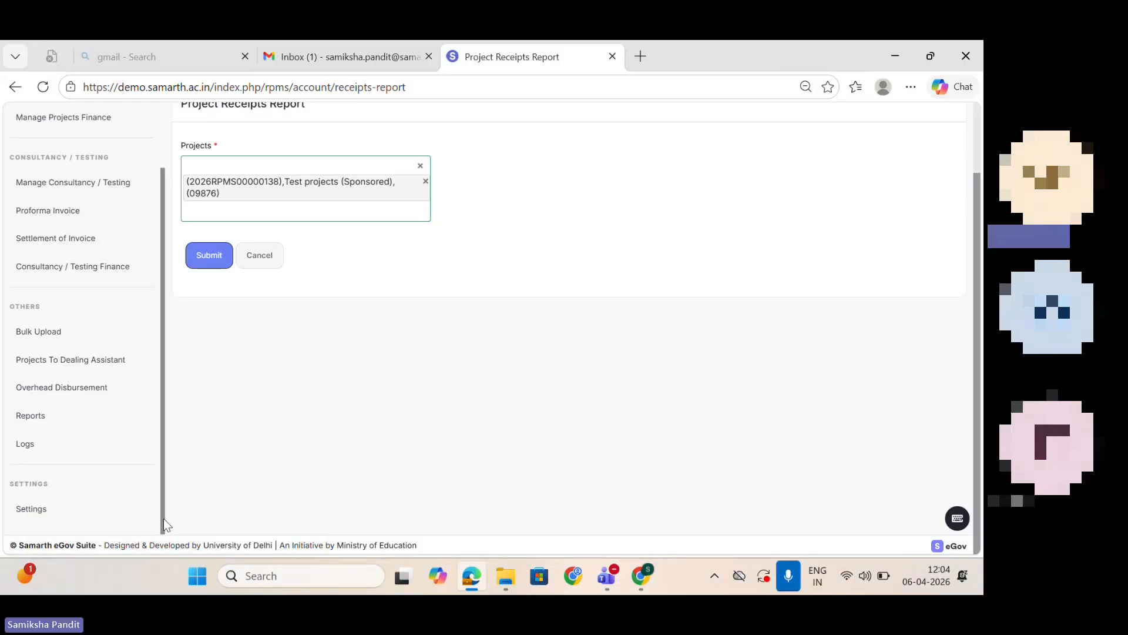
left_click_drag(165, 520, 176, 260)
left_click(7, 89)
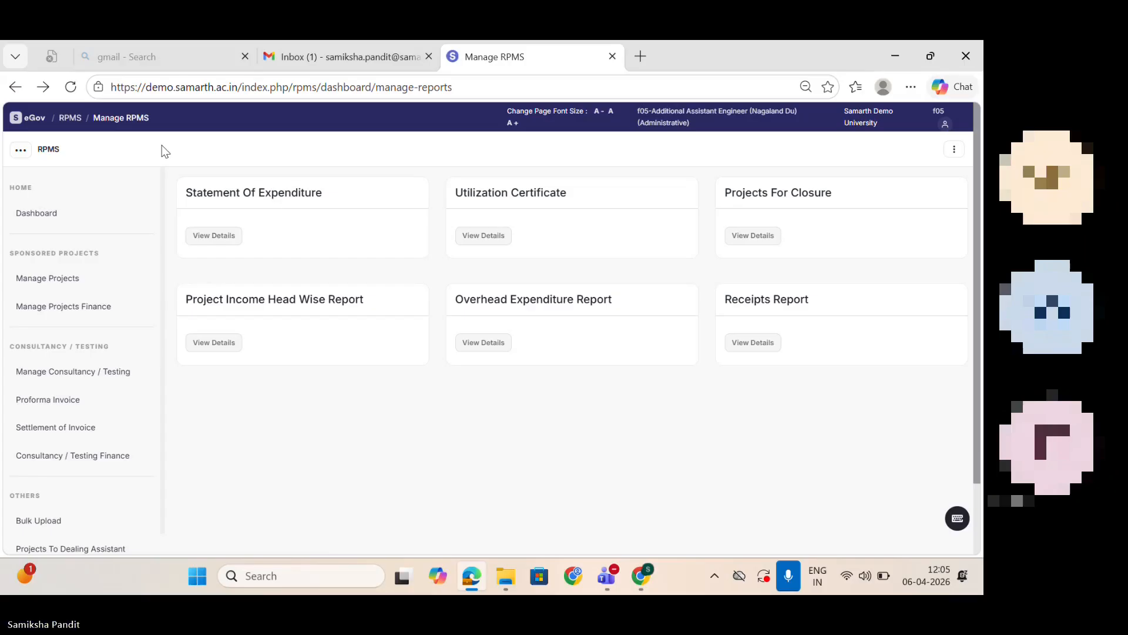
Step: Switch to the employee session in Chrome, open Research Projects, and start a new research project
key("XF86AudioRaiseVolume")
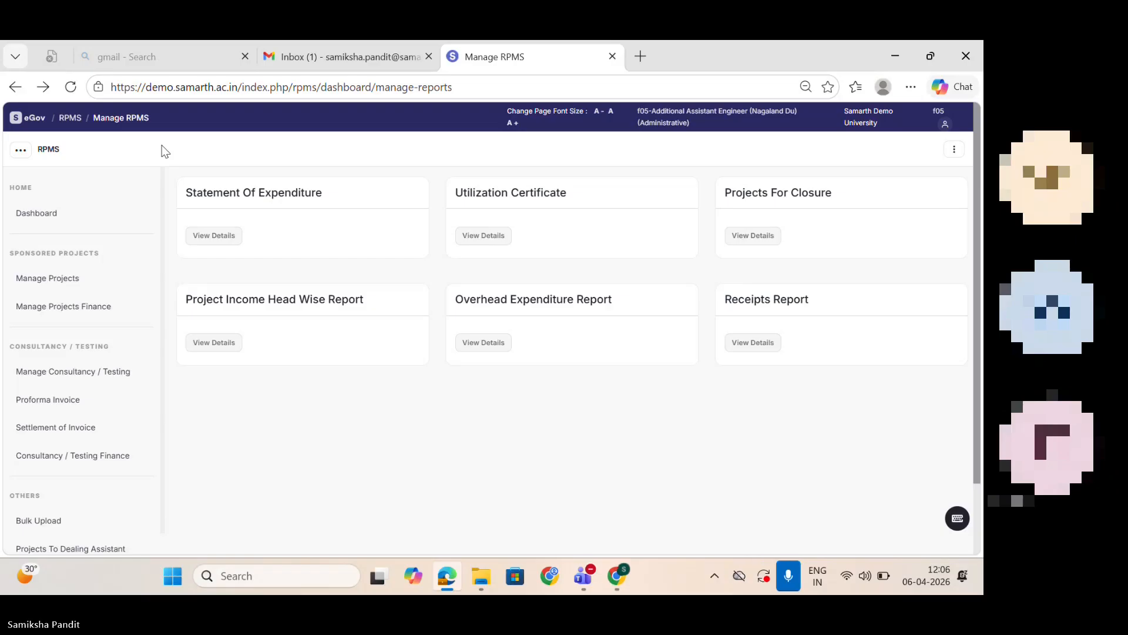
mouse_move(641, 576)
left_click(603, 471)
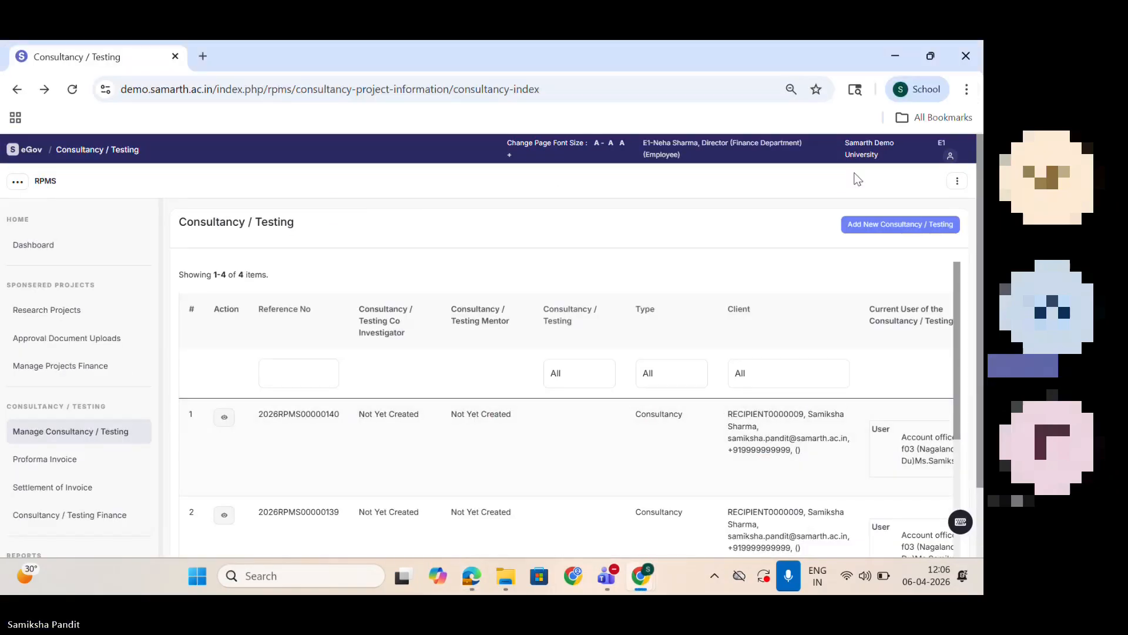
left_click(28, 317)
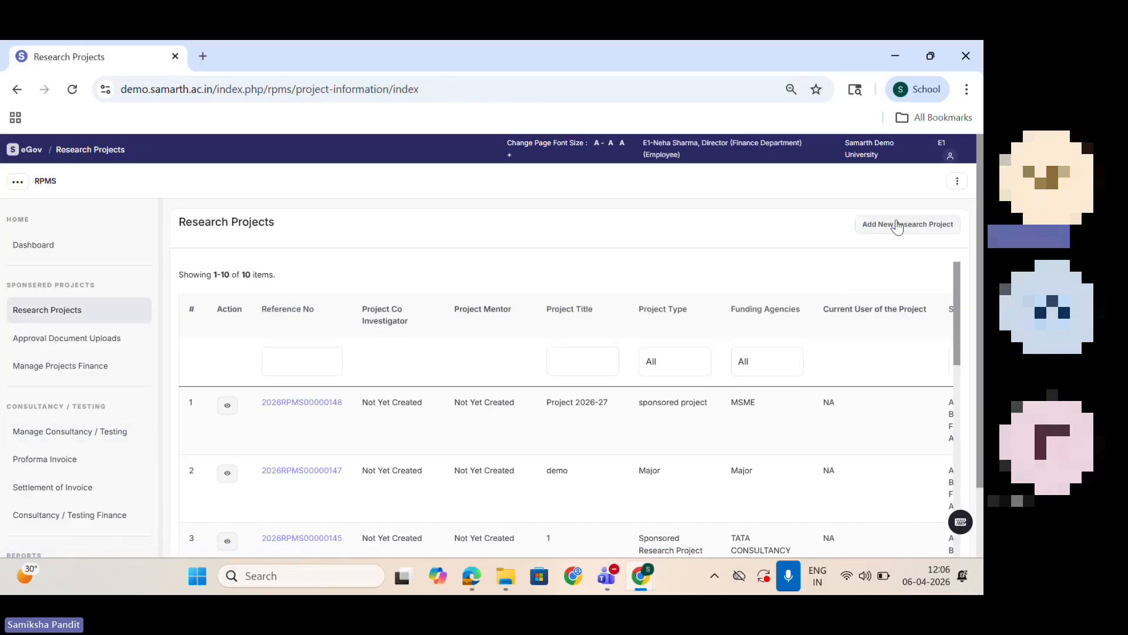
left_click(898, 221)
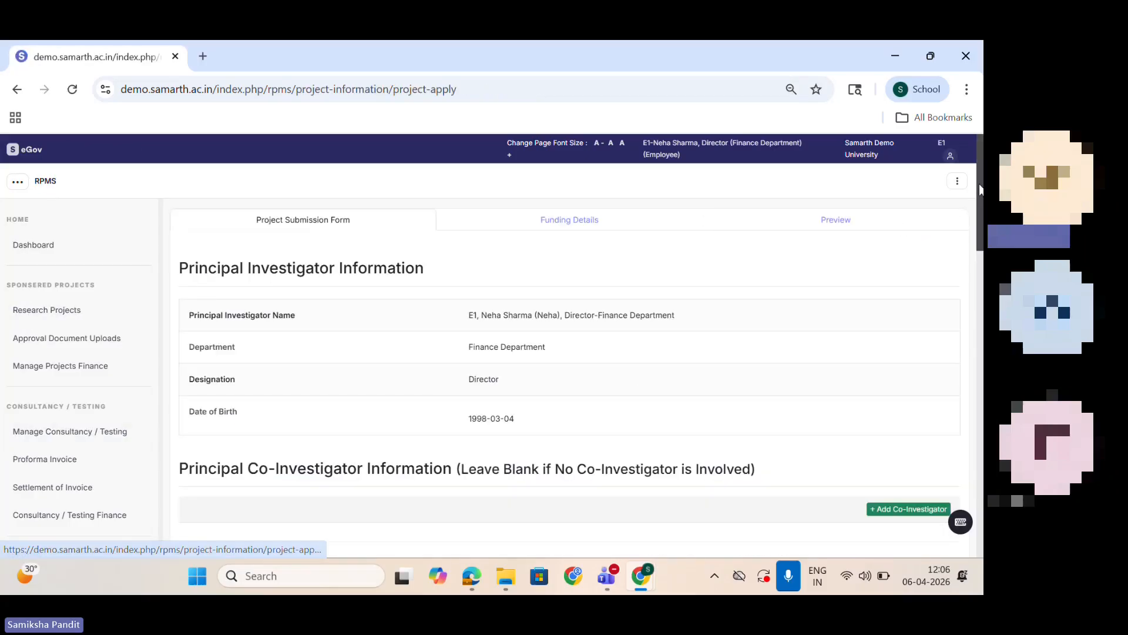
Step: Examine the project submission form's investigator, co-investigator, mentor, project details and clearance sections, and return to its beginning
scroll(569, 353, "down", 3)
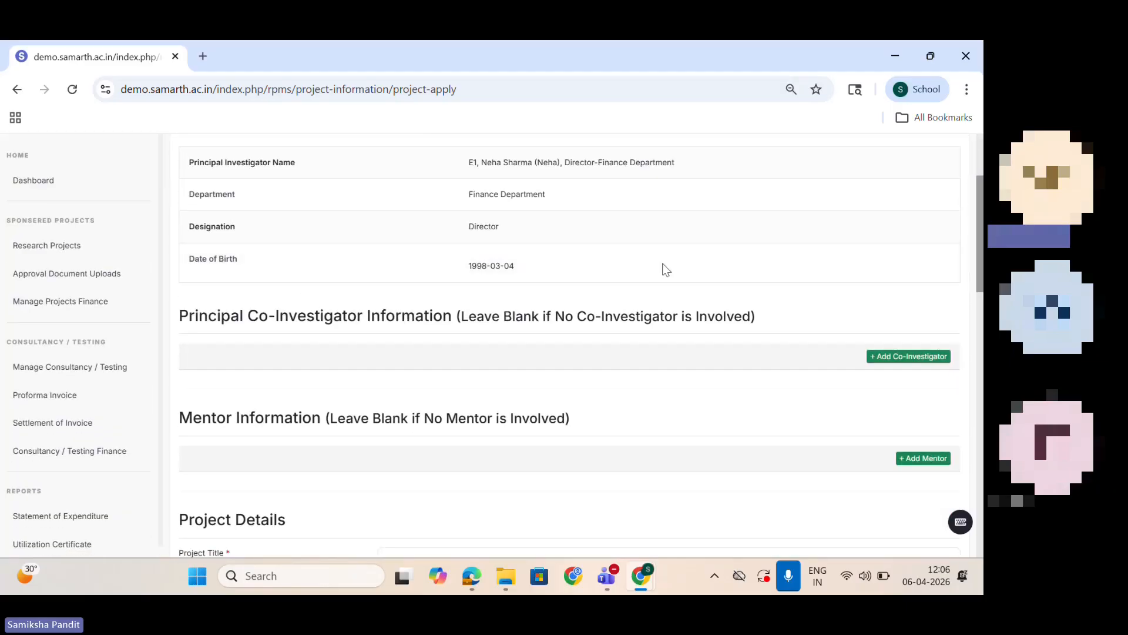
scroll(665, 267, "down", 1)
scroll(606, 264, "down", 4)
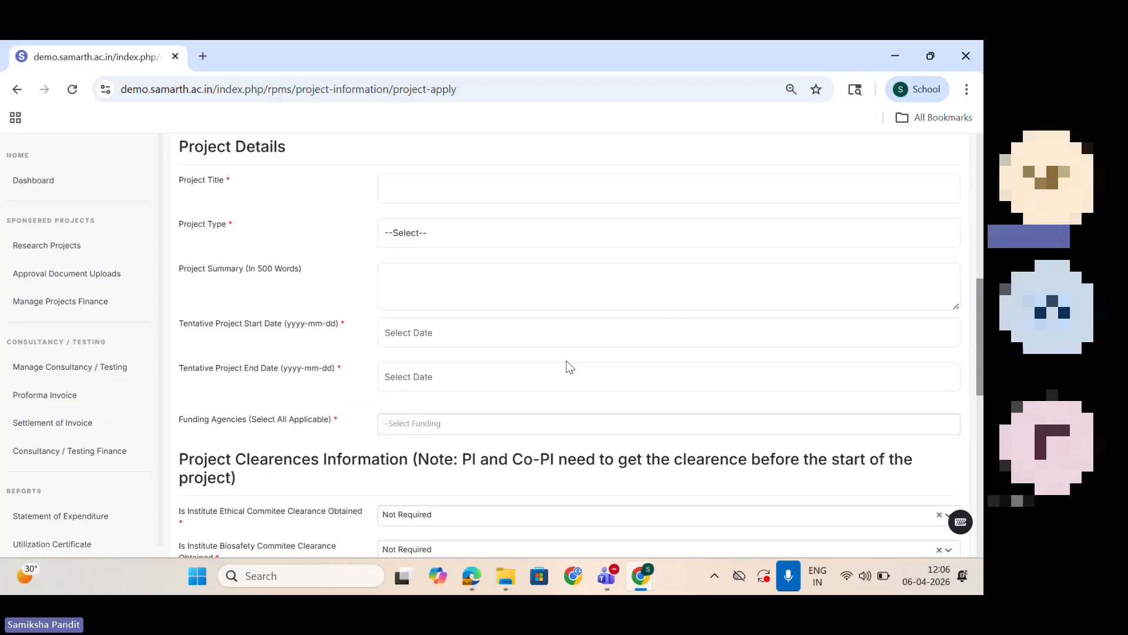
left_click(468, 180)
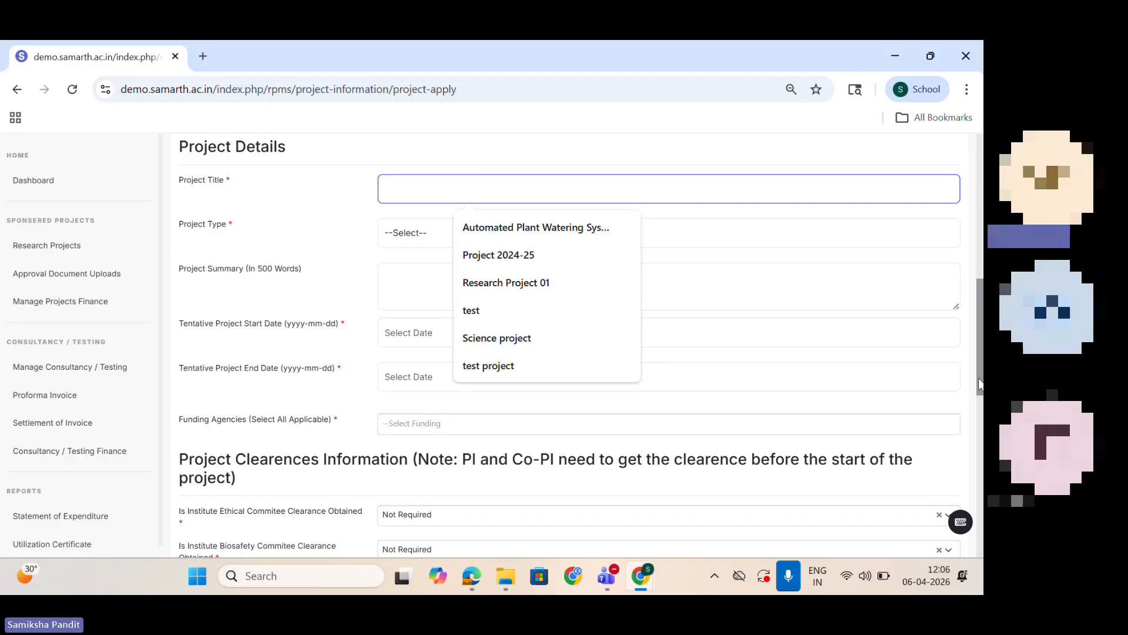
left_click_drag(976, 376, 983, 318)
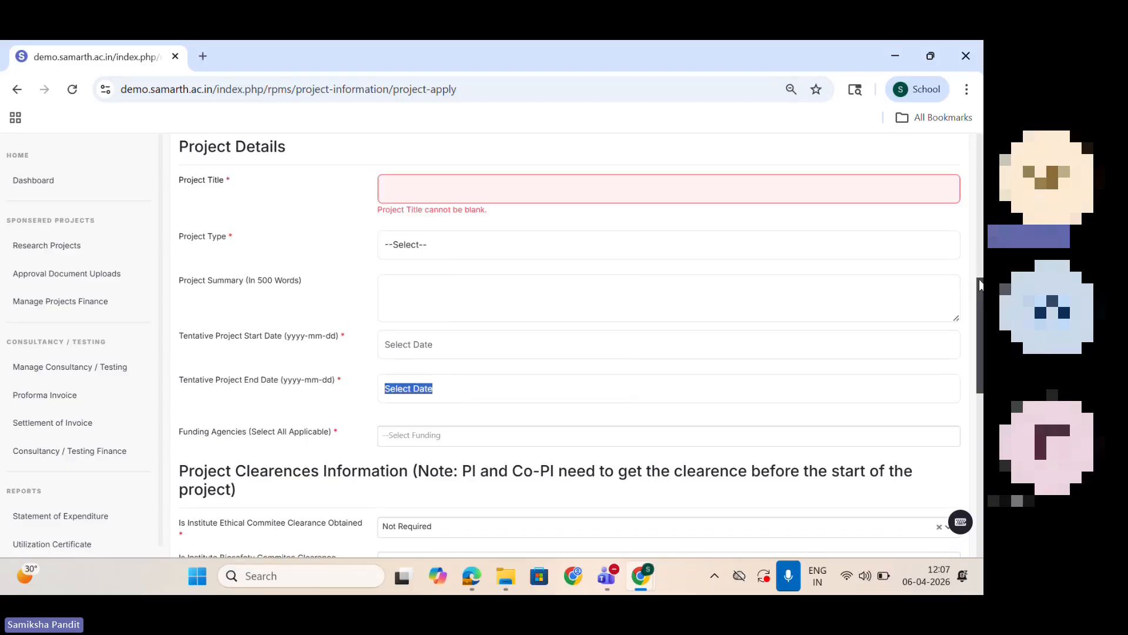
scroll(978, 288, "up", 10)
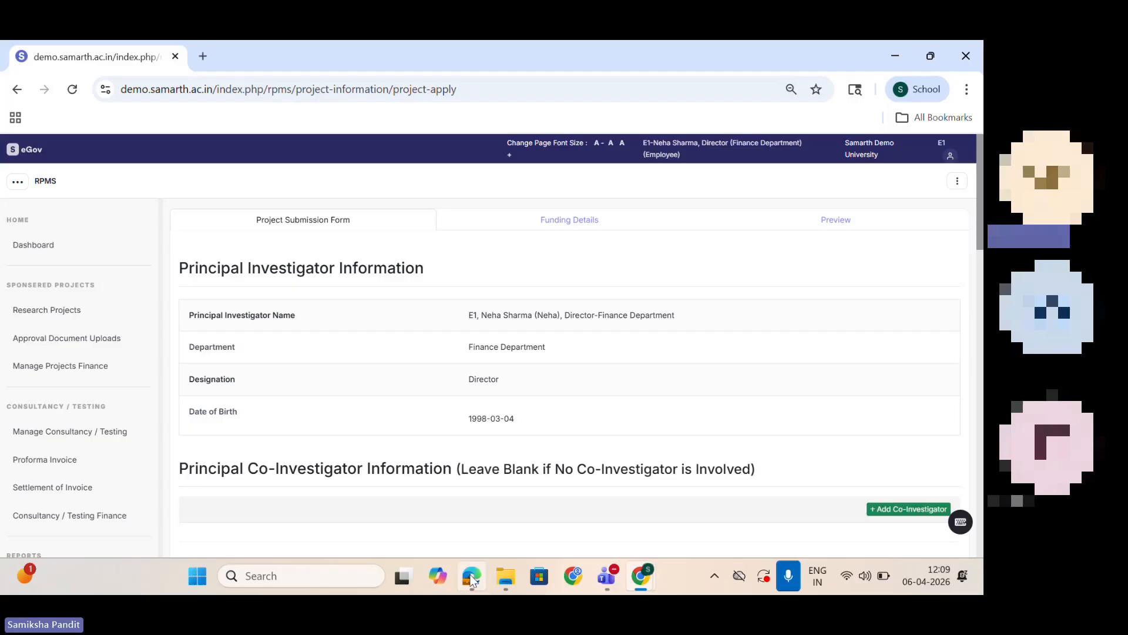
mouse_move(472, 579)
mouse_move(606, 578)
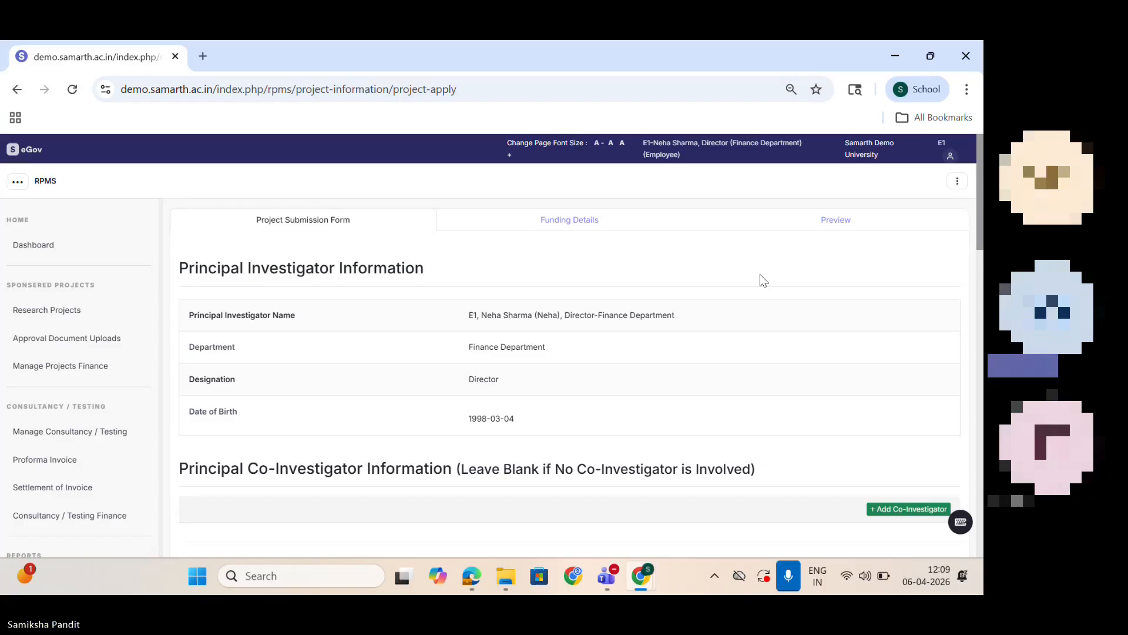
left_click_drag(978, 223, 978, 226)
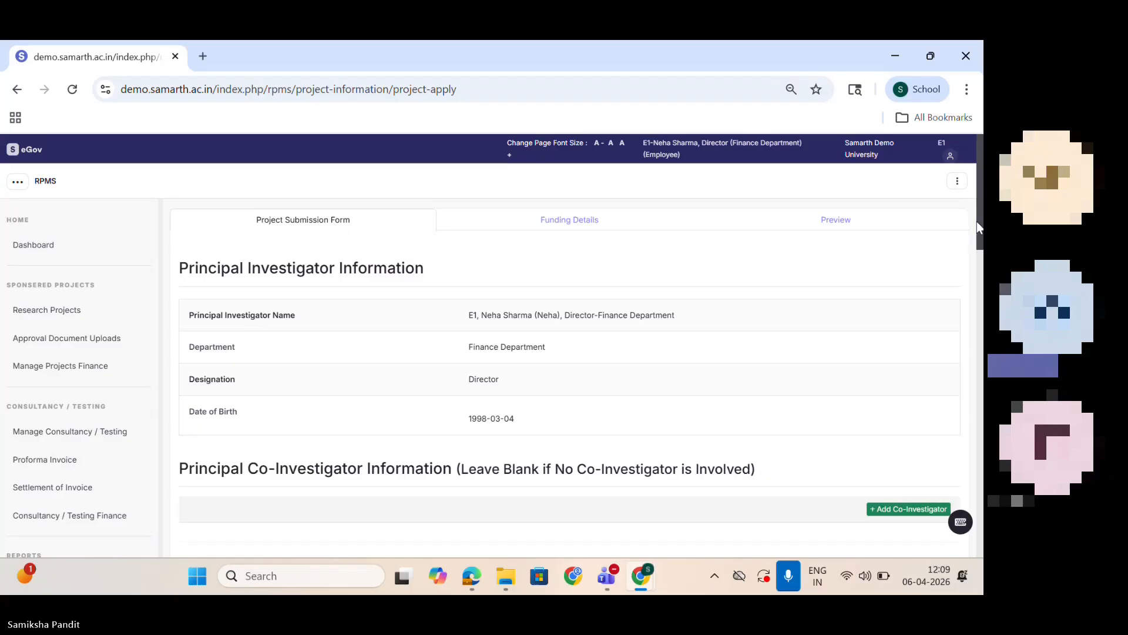